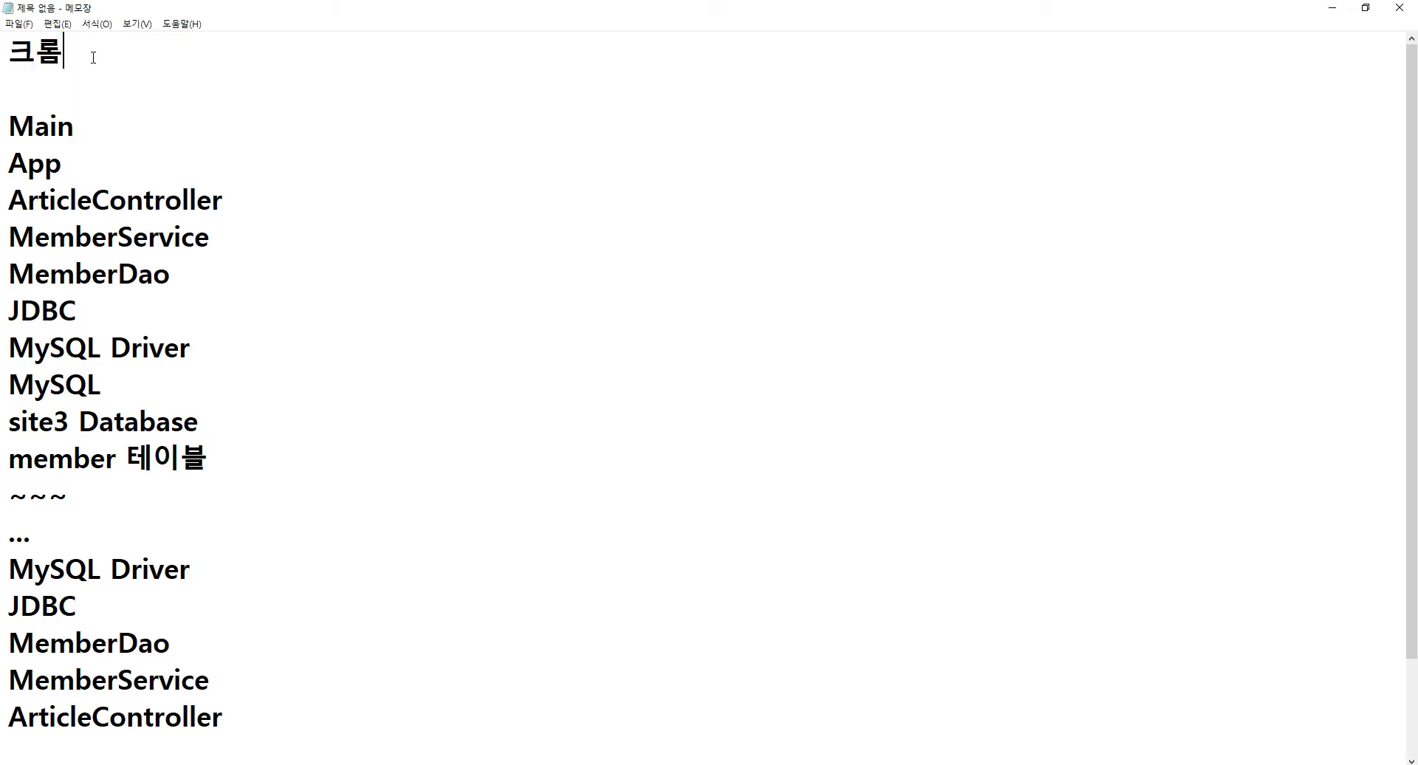
Complete the top line in Notepad so it reads '크롬 => 특정 URL 에 접속'
type("= > xmrw")
key("BackSpace")
key("BackSpace")
key("BackSpace")
key("BackSpace")
key("Hangul")
type("특정")
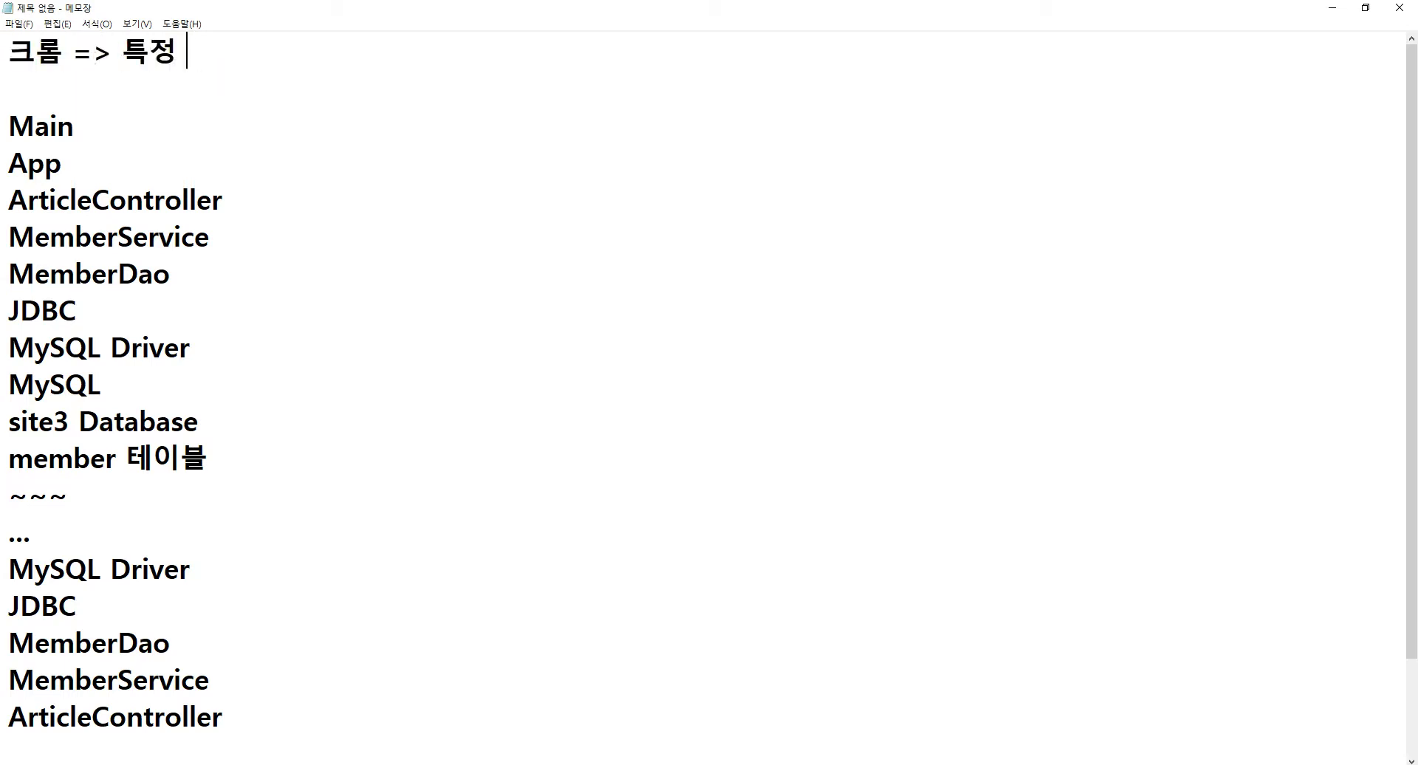
key("Hangul")
type("URL")
key("Hangul")
type("에 접속")
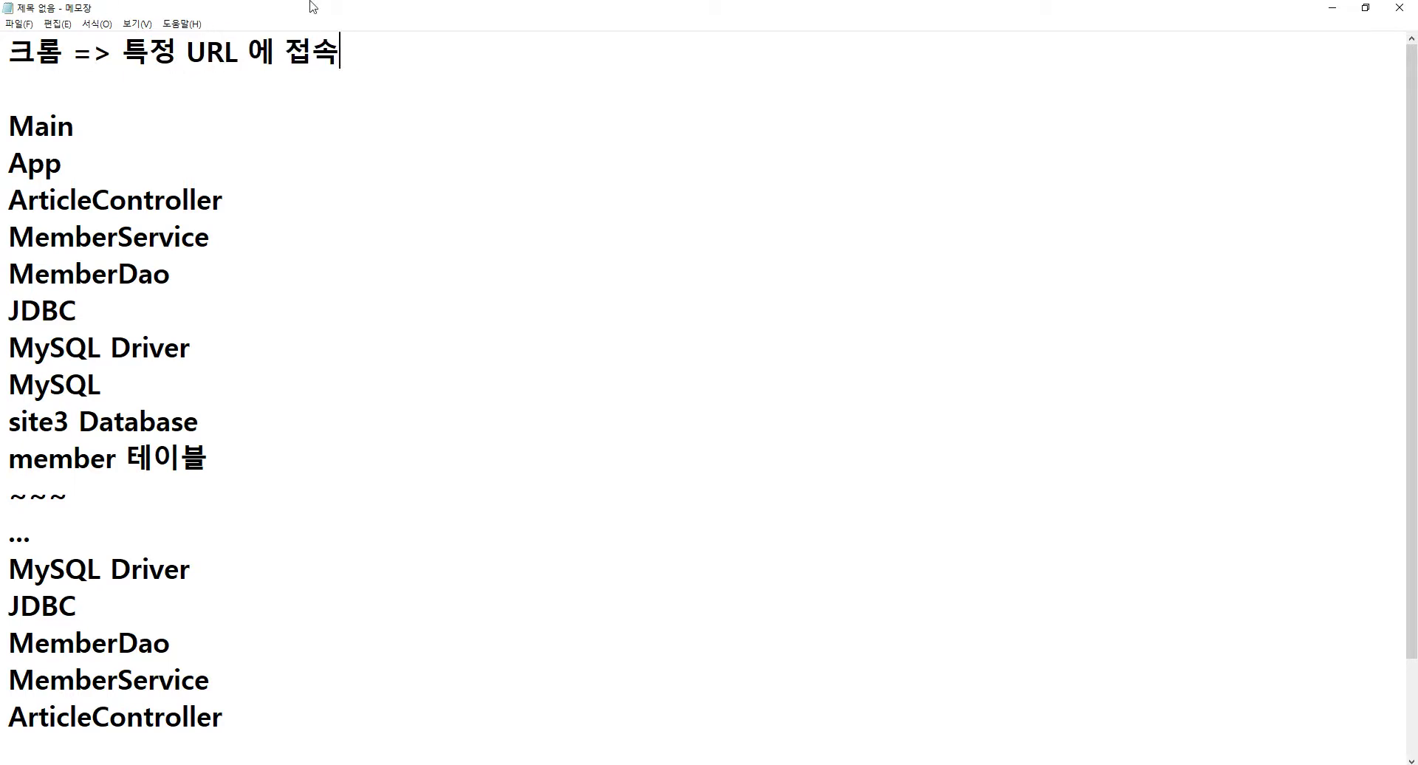
left_click_drag(122, 51, 401, 57)
left_click(392, 48)
Add a new line containing 웹서버 under the top line
key("Return")
type("웹서버")
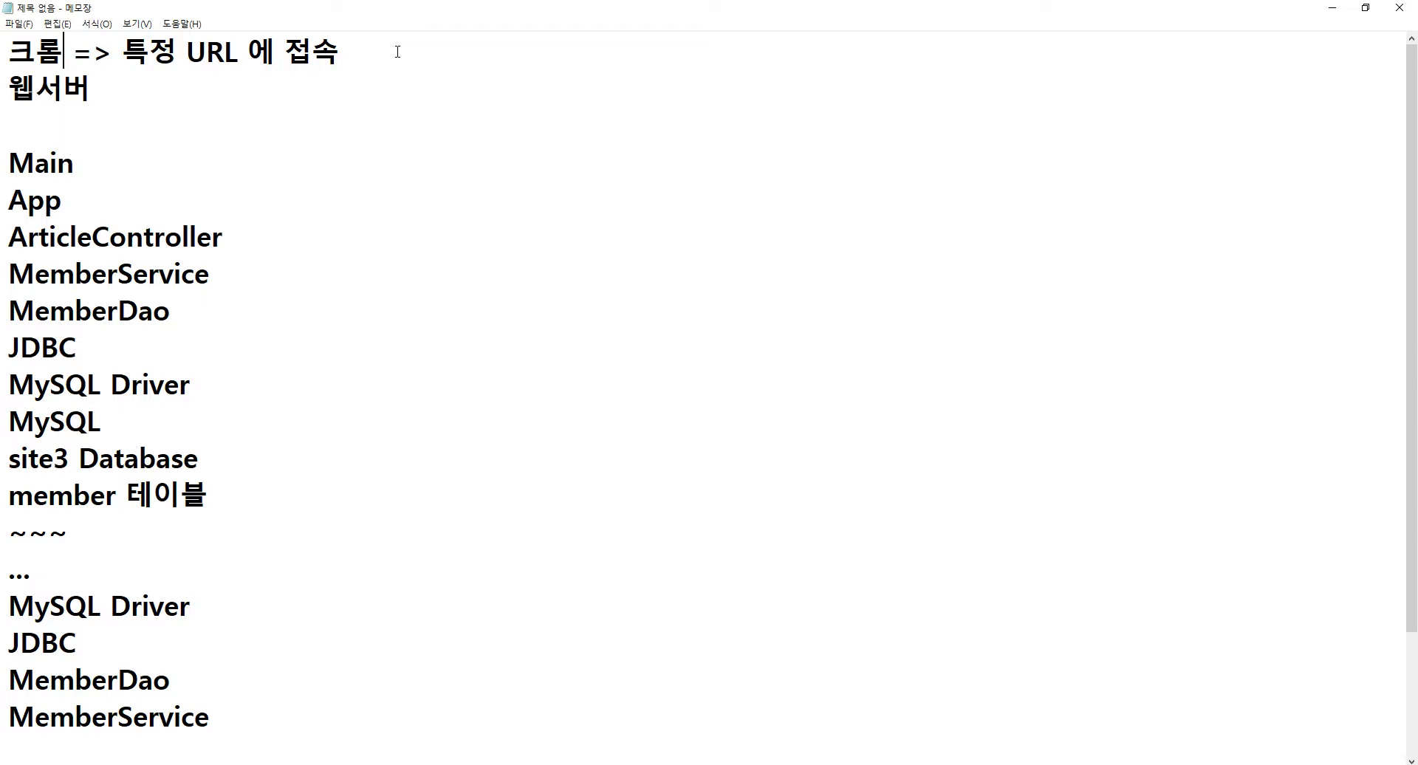
key("shift+Home")
key("Left")
key("Down")
key("shift+End")
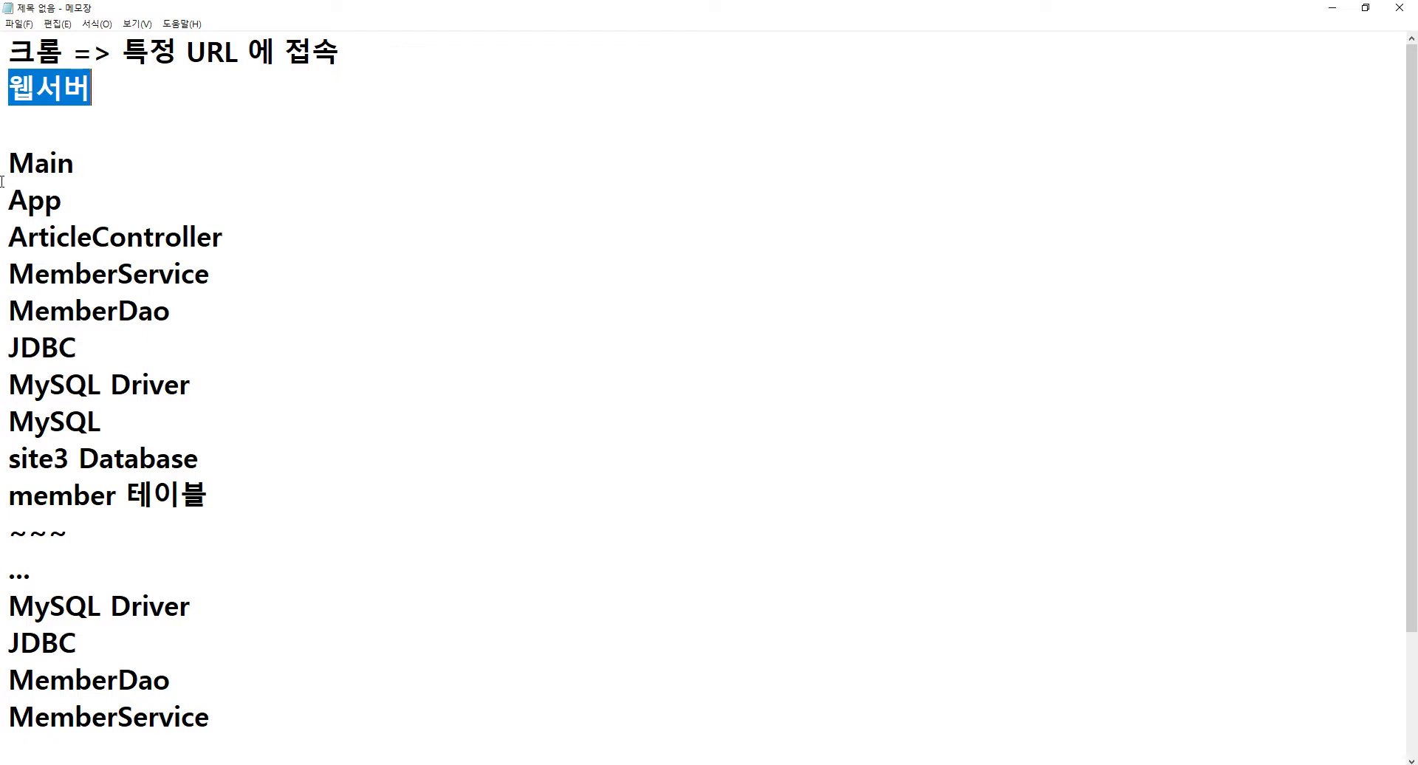
Place 웹서버 on its own line directly above Main, then search Start for Paint
left_click_drag(6, 164, 229, 485)
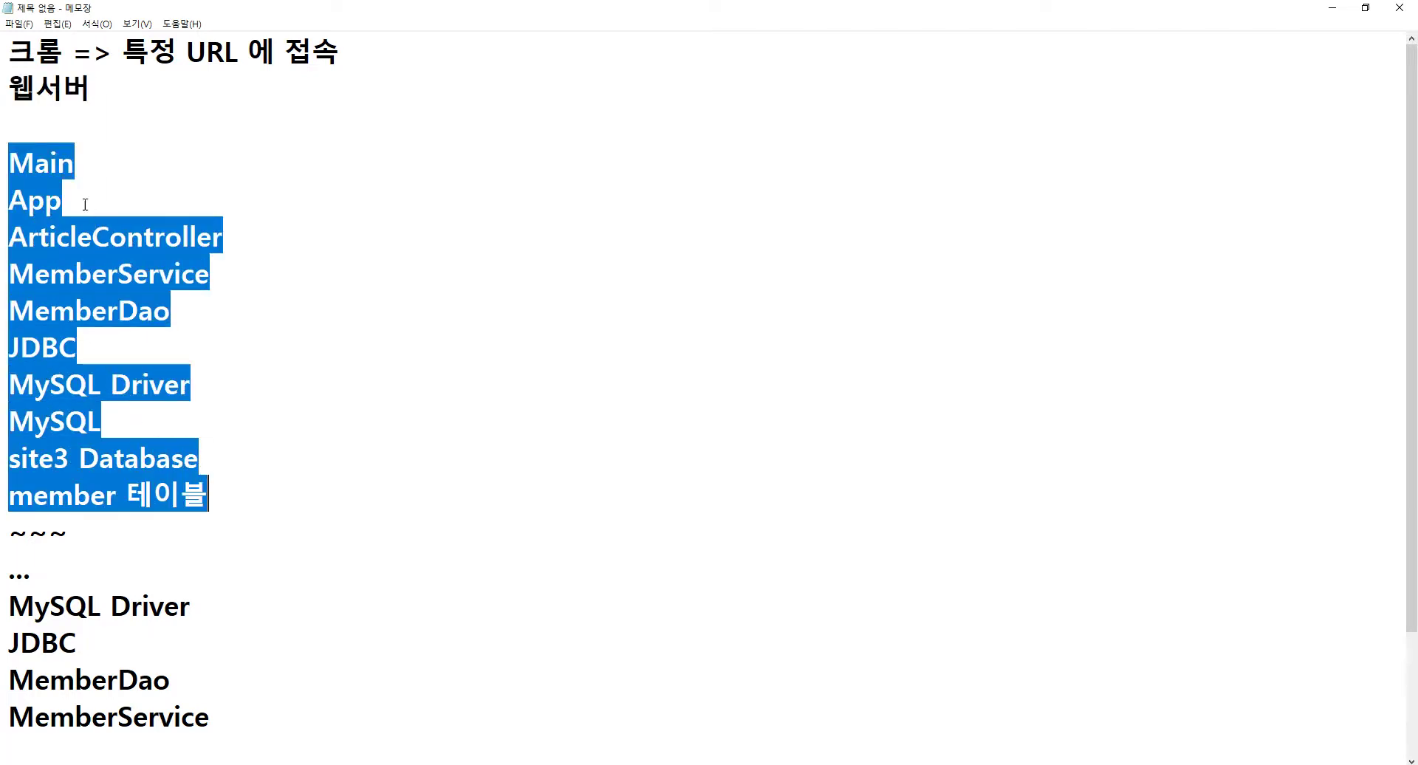
left_click(104, 108)
key("shift+Up")
key("Return")
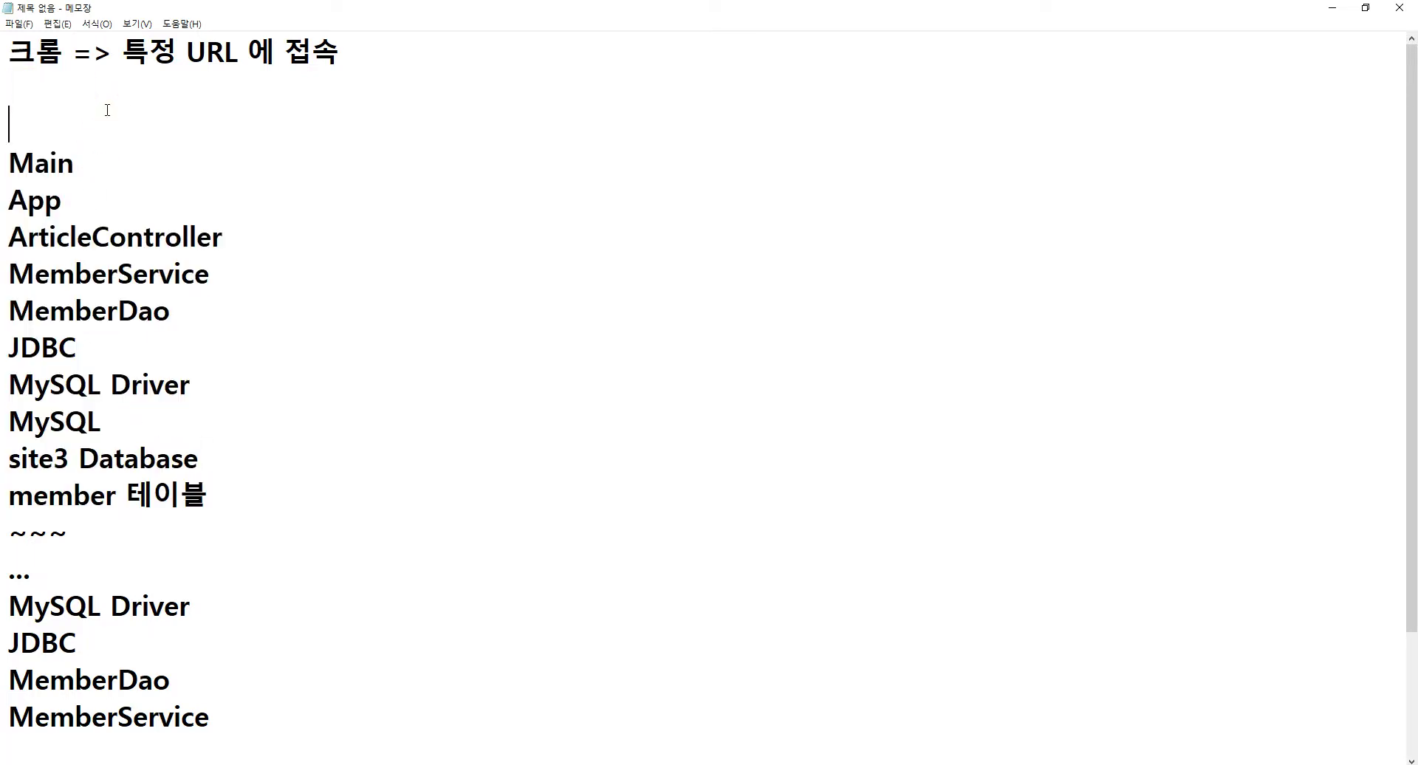
type("웹서버")
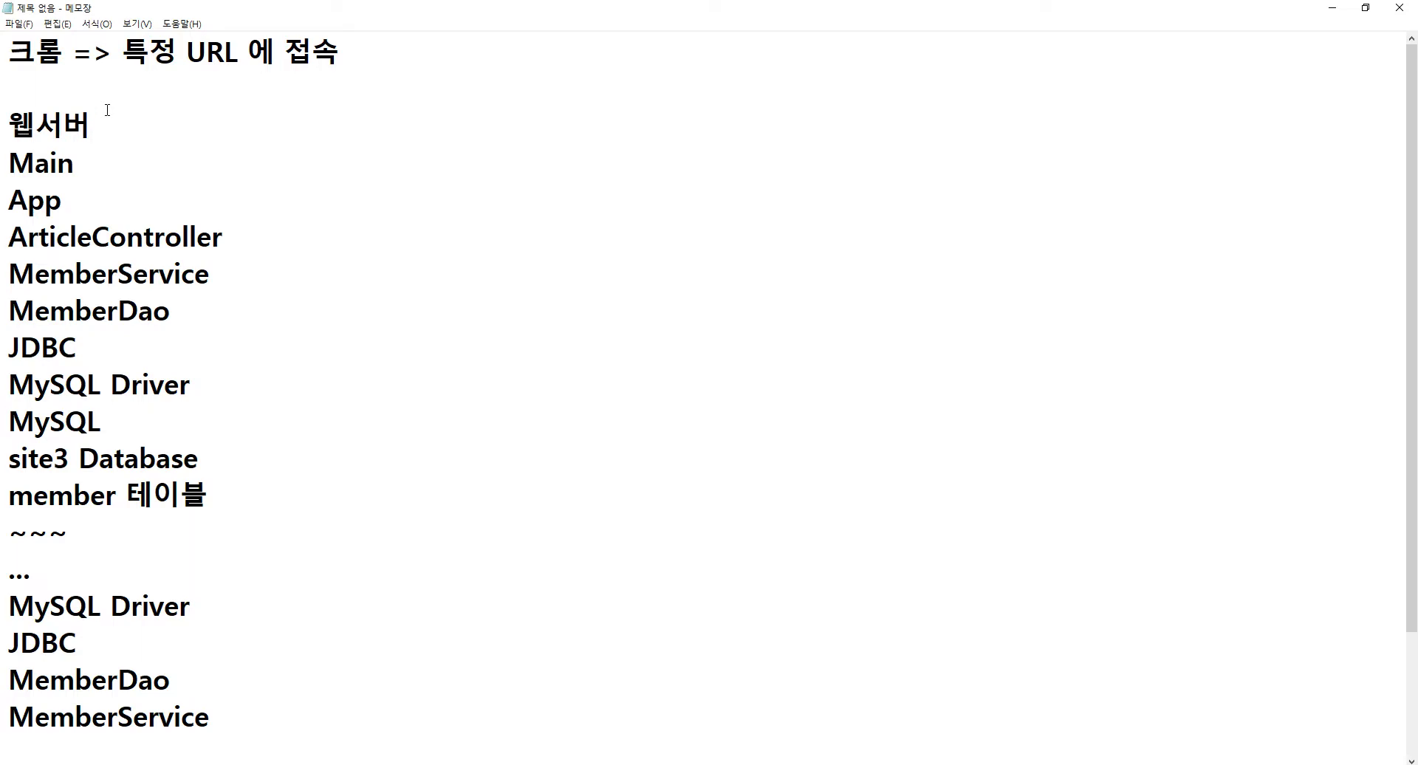
key("super")
type("크")
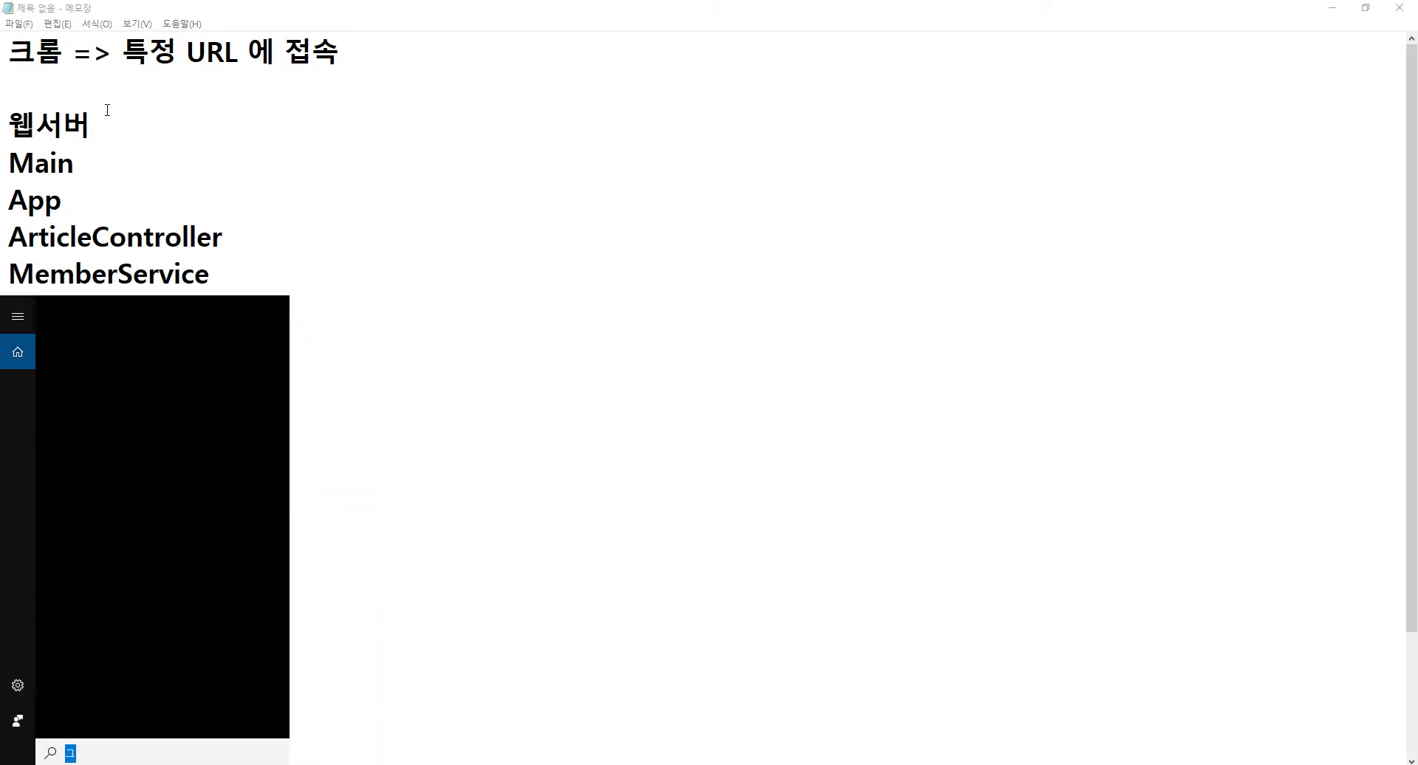
type("림판")
Launch Paint and draw two tall black rectangles, one on the left and one on the right
key("Return")
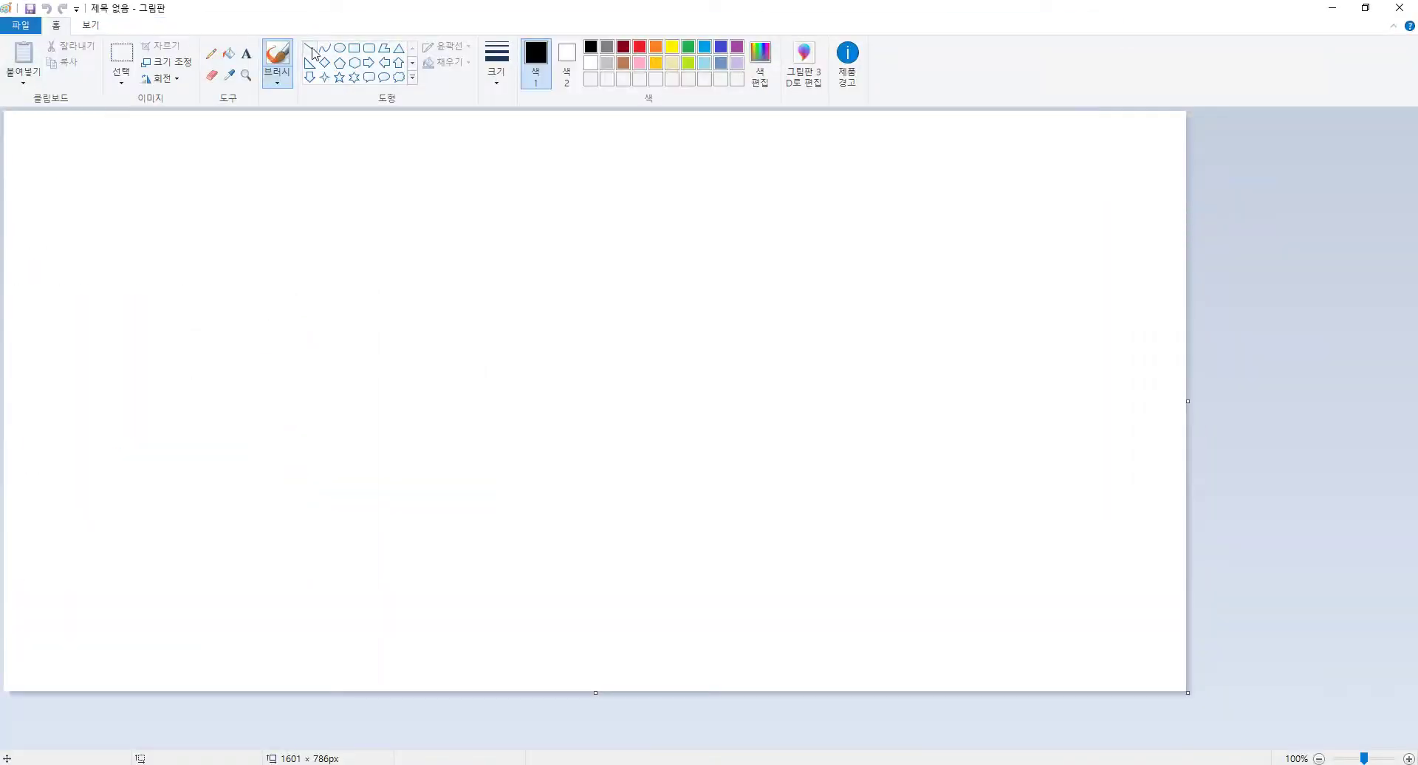
left_click(355, 51)
left_click_drag(194, 181, 371, 412)
left_click_drag(706, 192, 903, 412)
left_click(462, 278)
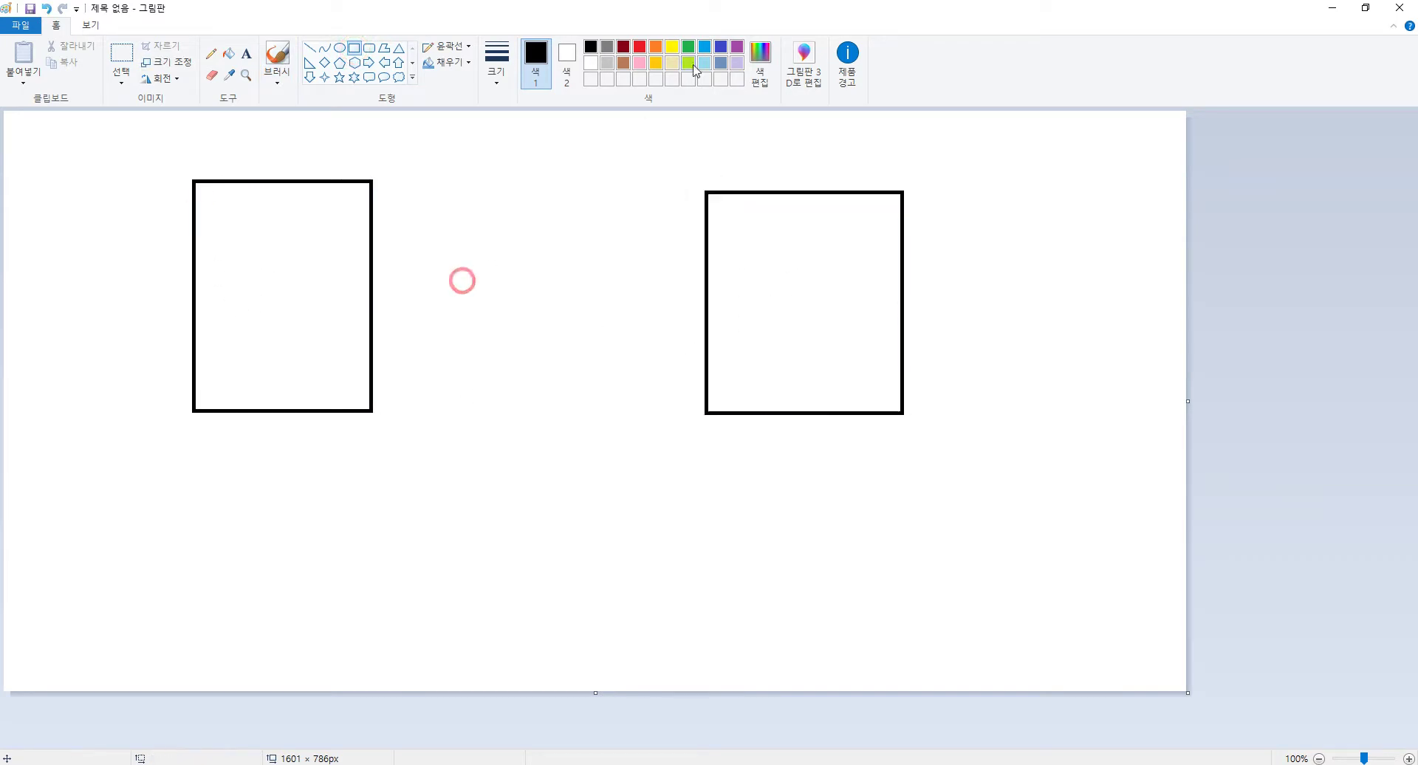
Draw a red box inside the left rectangle and a green box inside the right one
left_click(640, 46)
left_click_drag(230, 204, 323, 263)
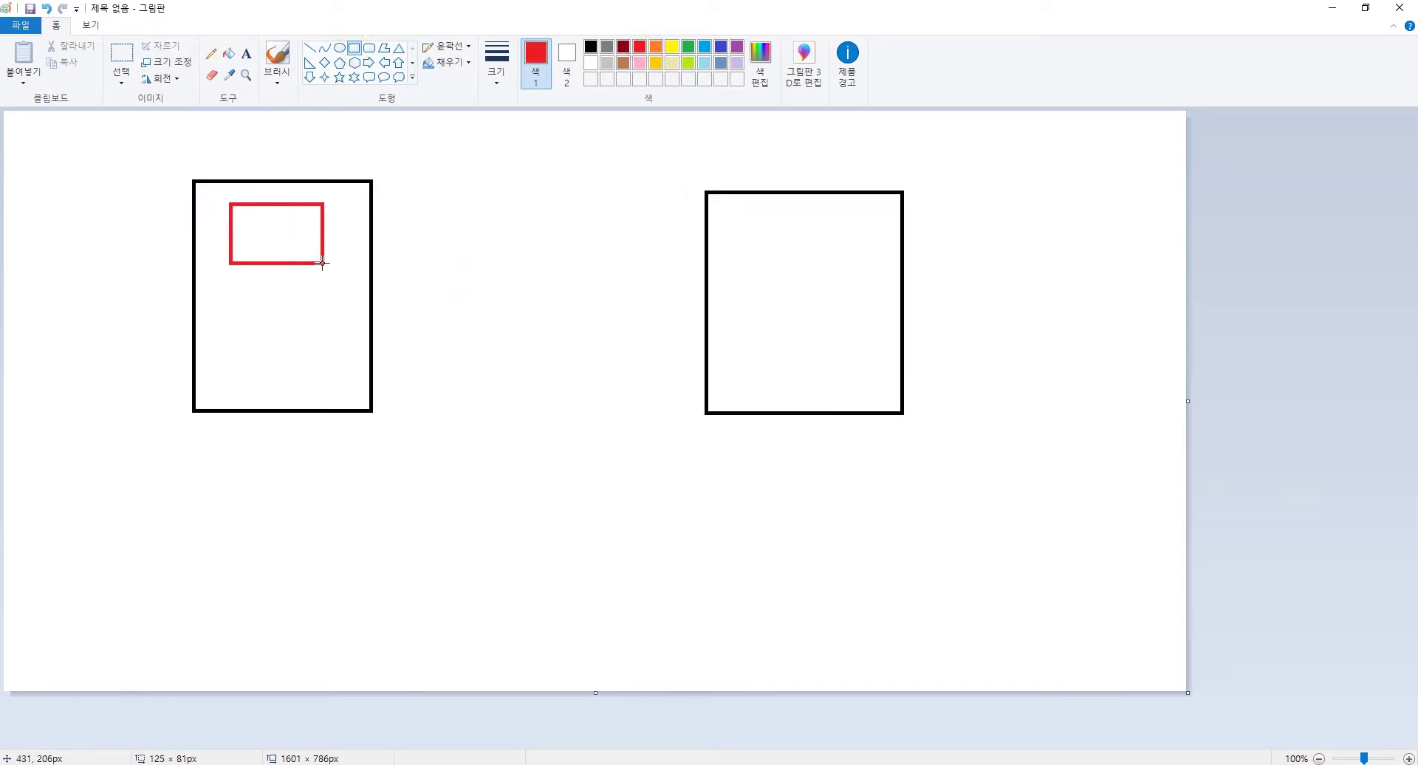
left_click(494, 227)
left_click(689, 48)
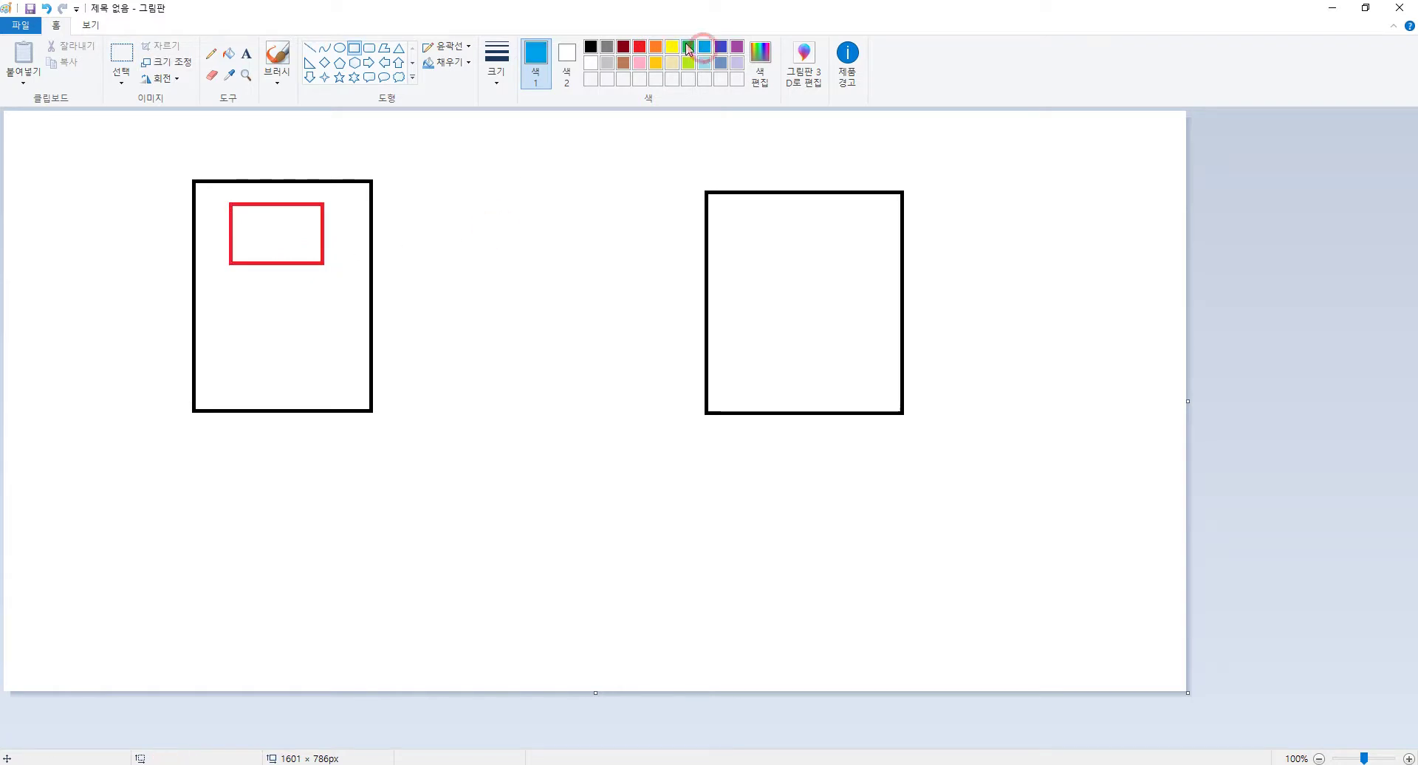
left_click_drag(749, 214, 798, 244)
left_click(474, 203)
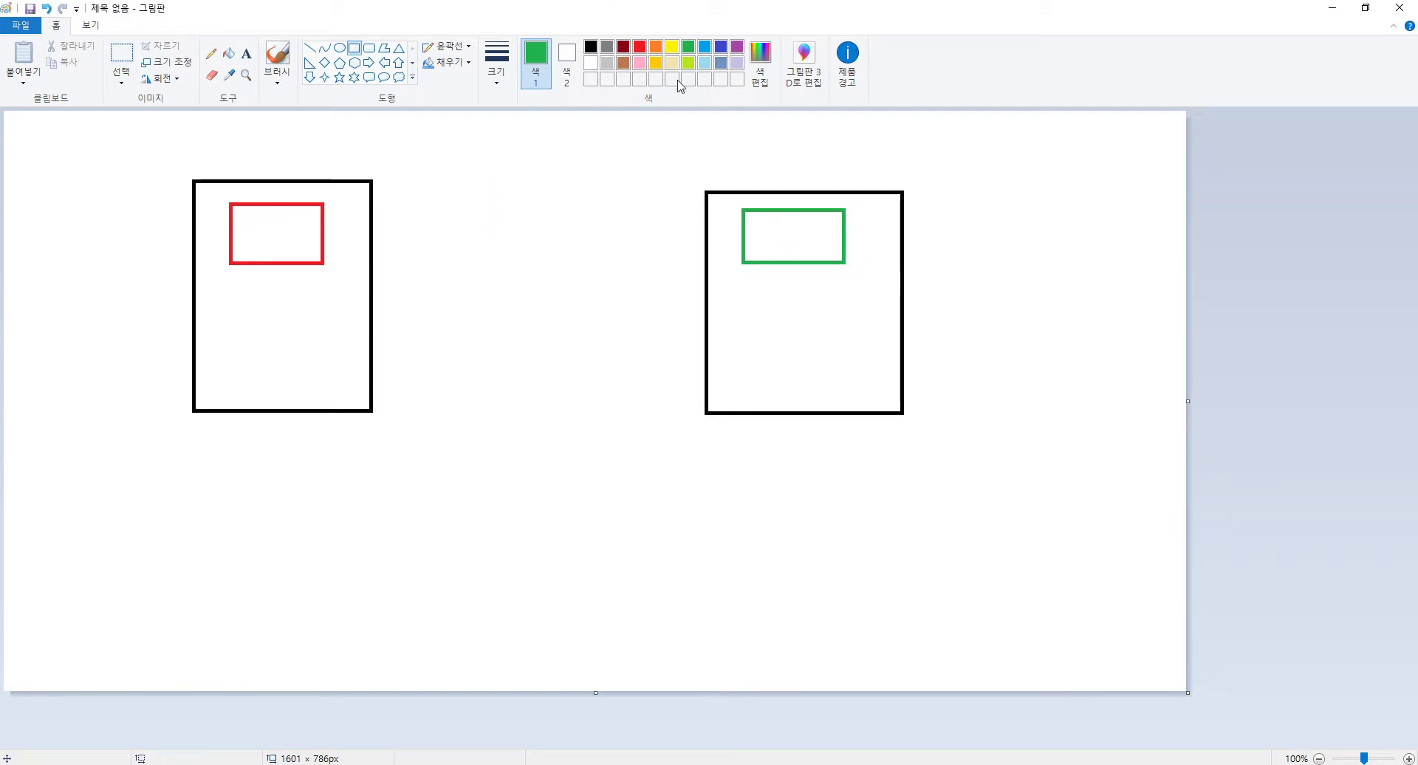
Draw a green line from the red box to the green box, plus a short diagonal stroke
left_click(309, 48)
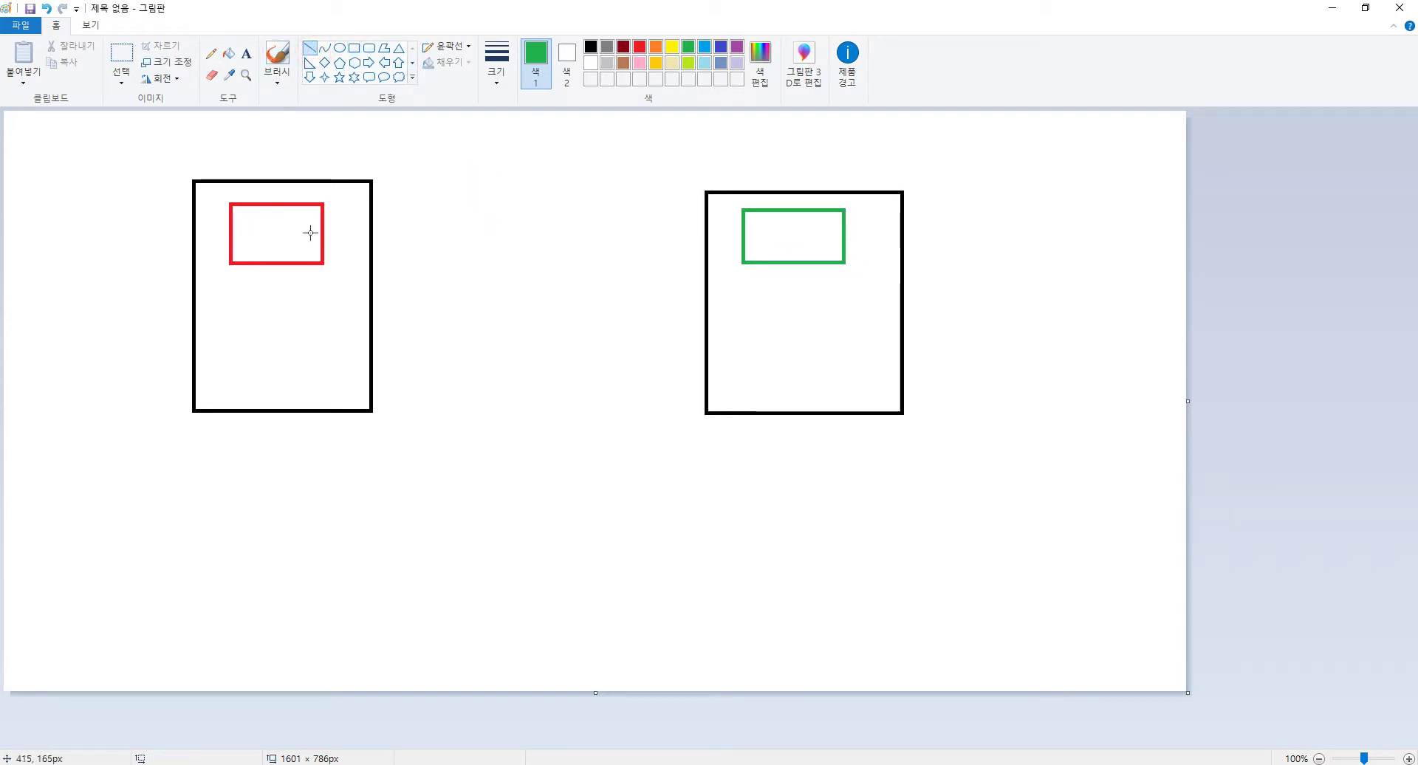
mouse_move(327, 228)
left_mouse_down()
mouse_move(737, 229)
mouse_move(733, 214)
mouse_move(744, 232)
left_mouse_up()
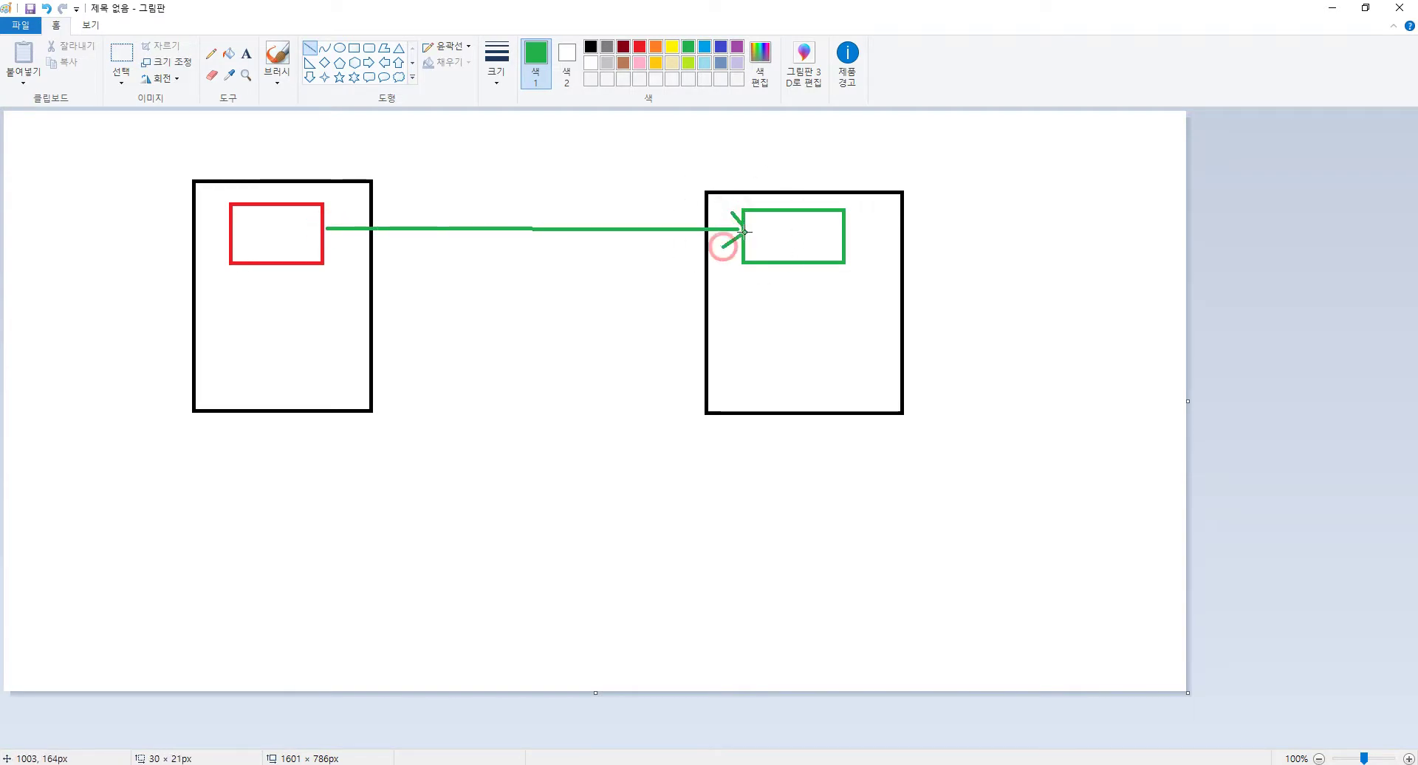
left_click(664, 184)
left_click(694, 49)
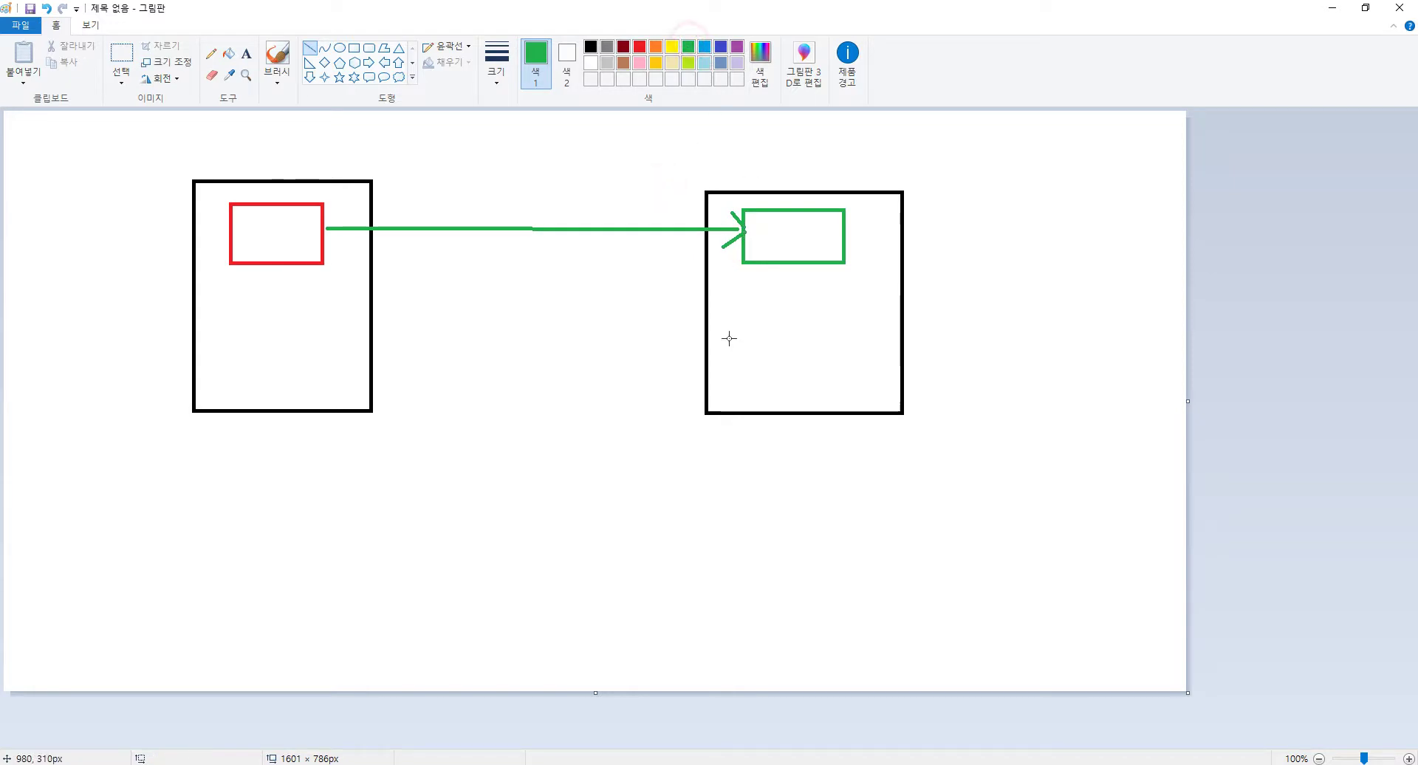
mouse_move(742, 288)
left_mouse_down()
mouse_move(805, 338)
mouse_move(791, 339)
mouse_move(842, 360)
left_mouse_up()
Remove the stray diagonal stroke and add a second green box lower in the right rectangle
key("ctrl+z")
left_click(354, 47)
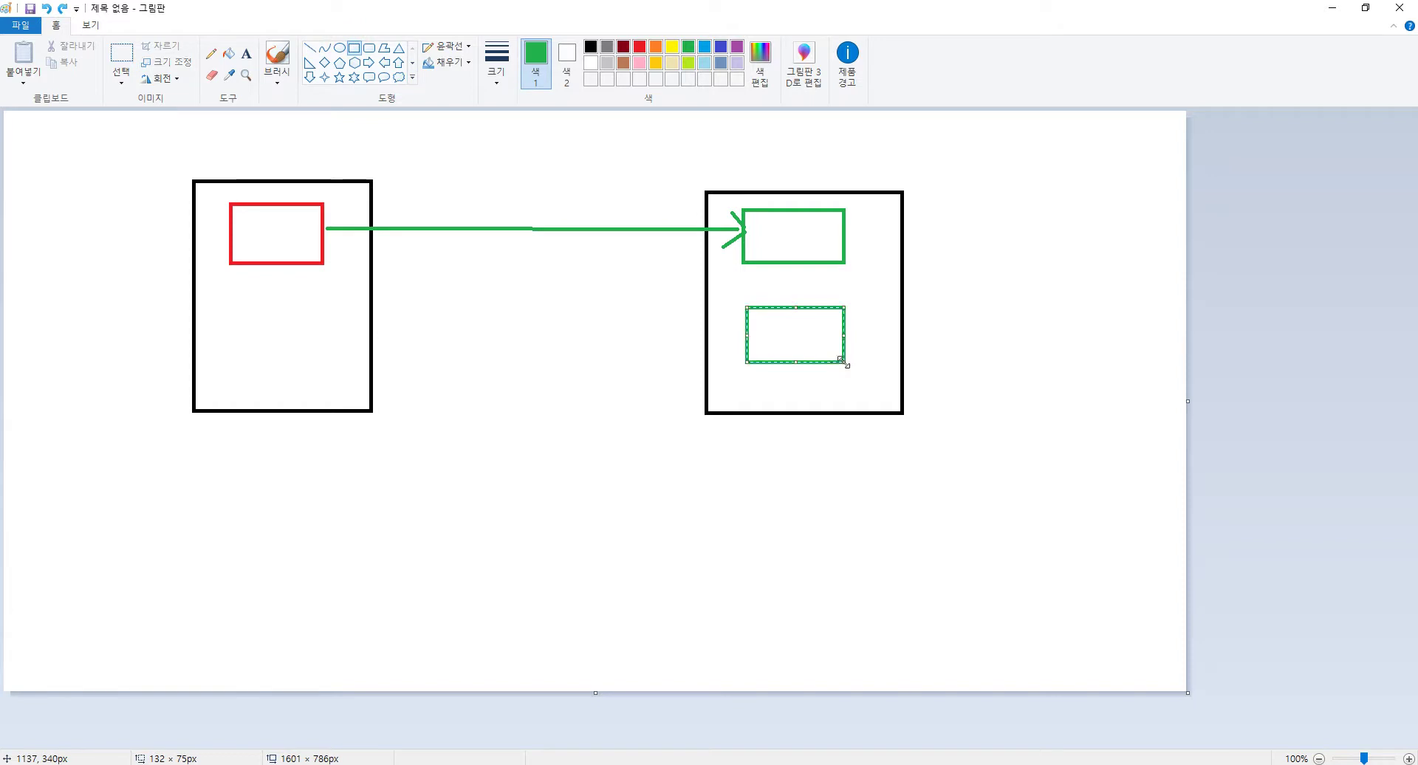
left_click(369, 171)
key("ctrl+z")
key("ctrl+z")
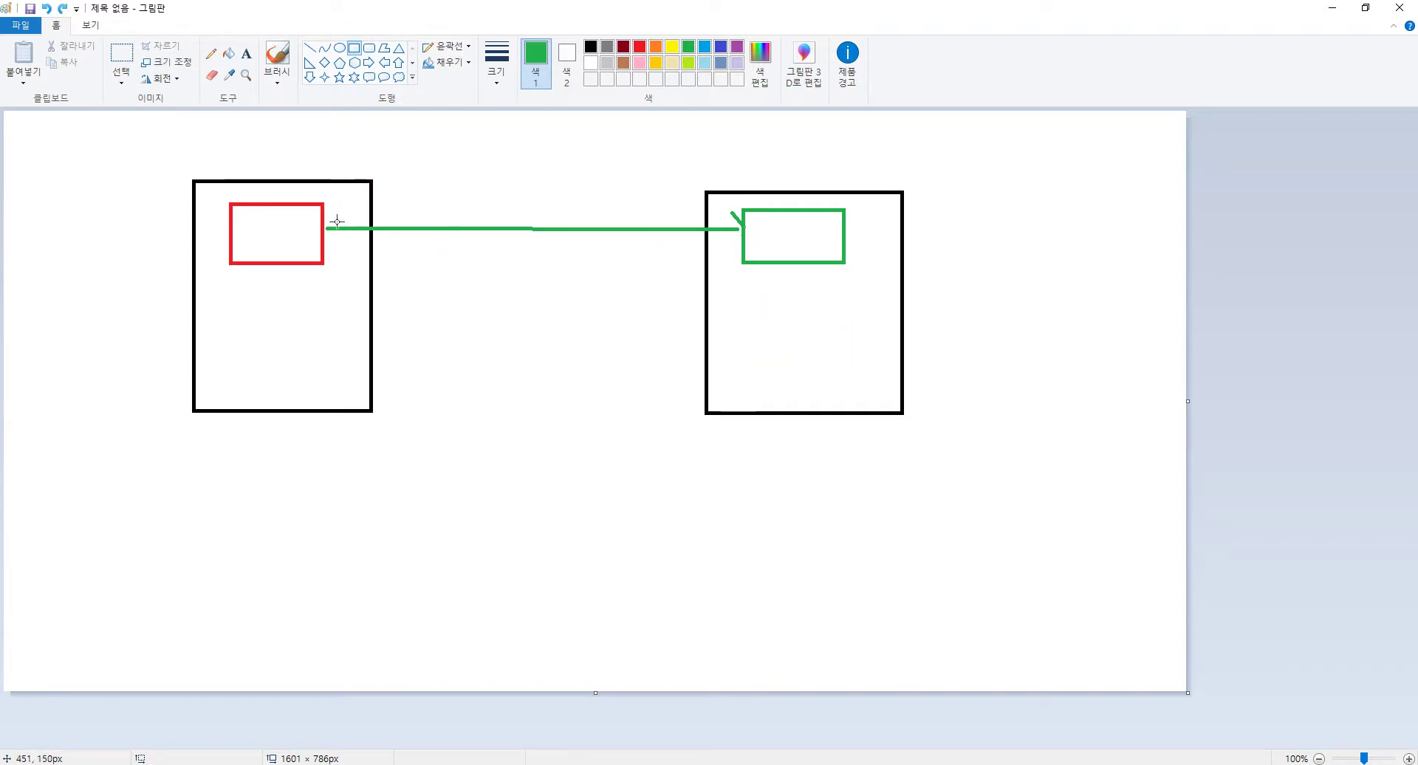
key("ctrl+y")
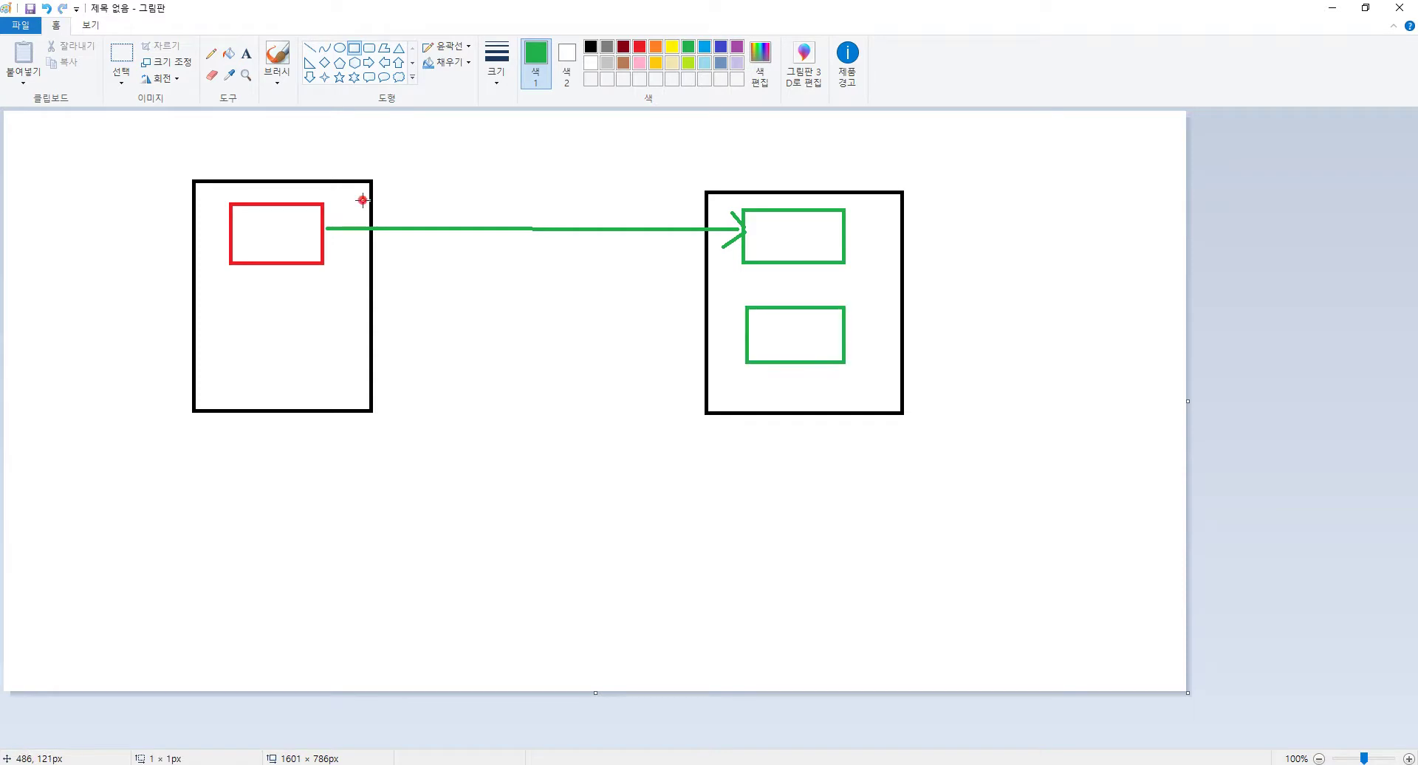
Draw a return line back to the red box and a line from the left box to the lower green box
left_click(309, 47)
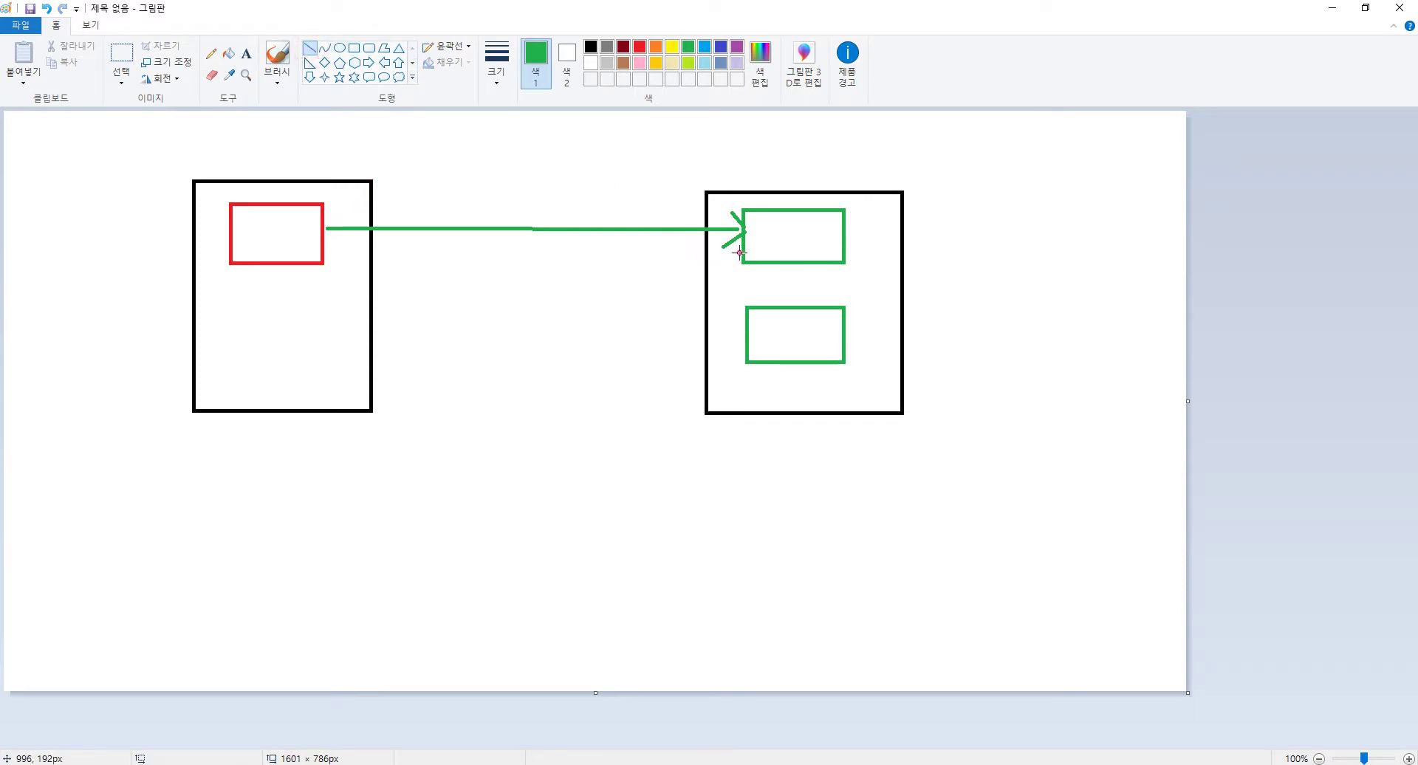
left_click_drag(742, 252, 337, 250)
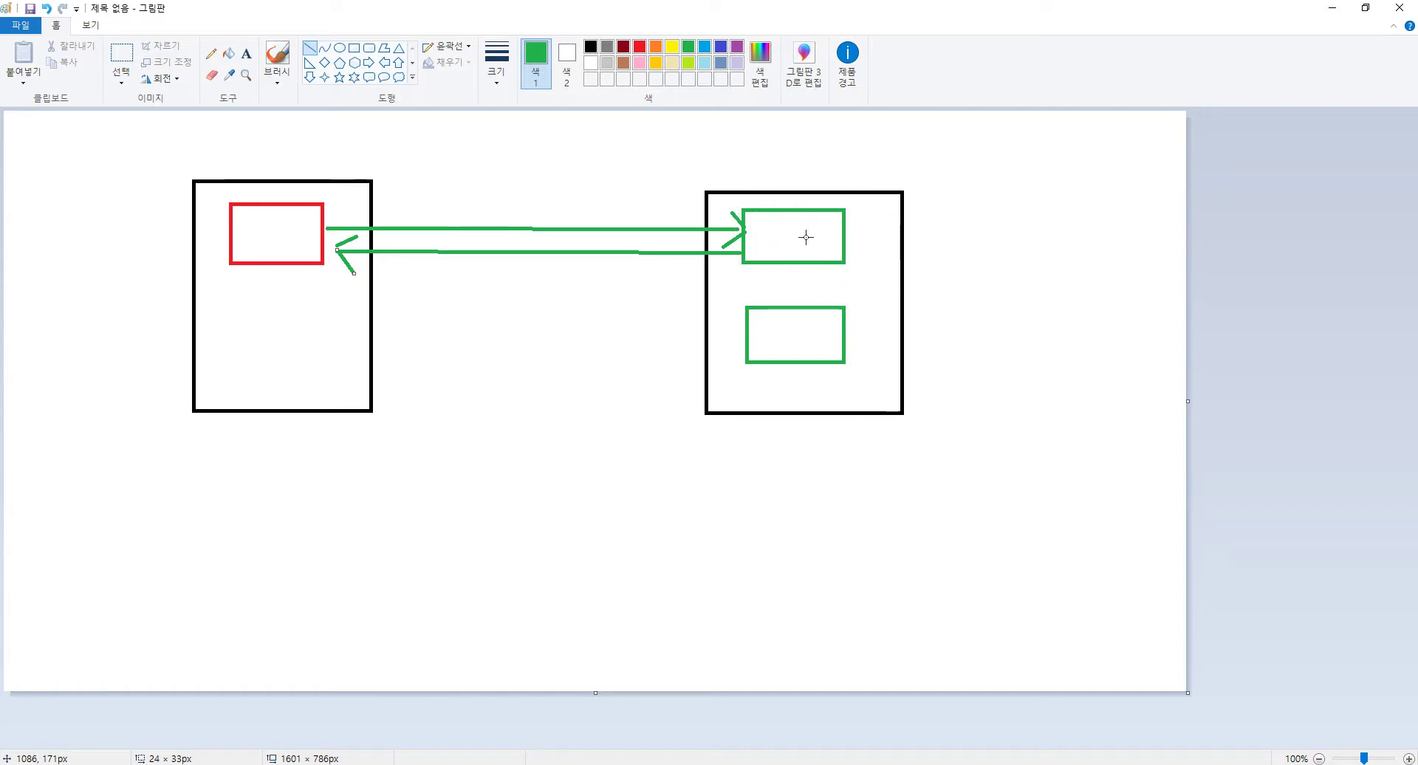
left_click(787, 334)
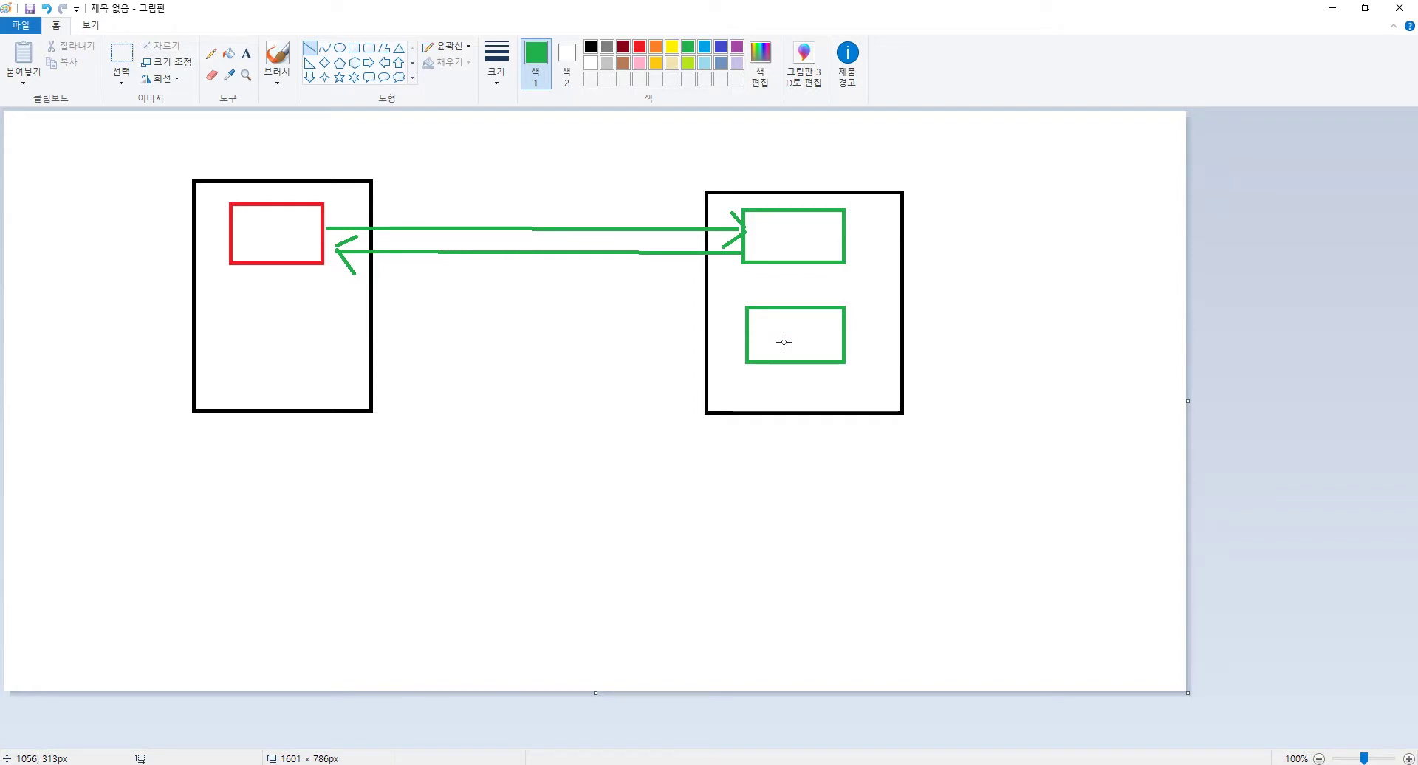
left_click(306, 54)
mouse_move(287, 332)
left_mouse_down()
mouse_move(729, 336)
mouse_move(718, 318)
mouse_move(709, 346)
left_mouse_up()
Add the green text label 'article write' beneath the left box
left_click(246, 54)
left_click(336, 425)
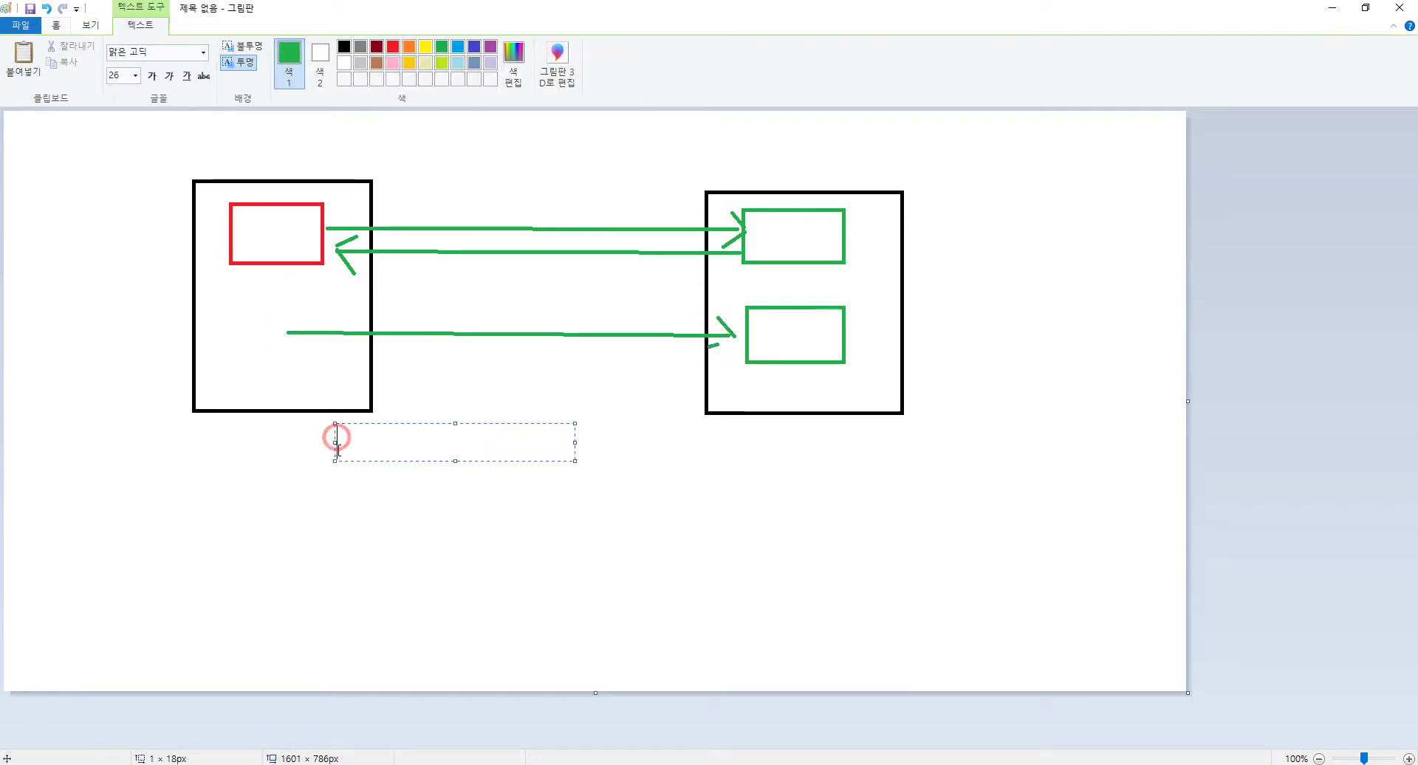
type("article ad")
key("BackSpace")
key("BackSpace")
type("write")
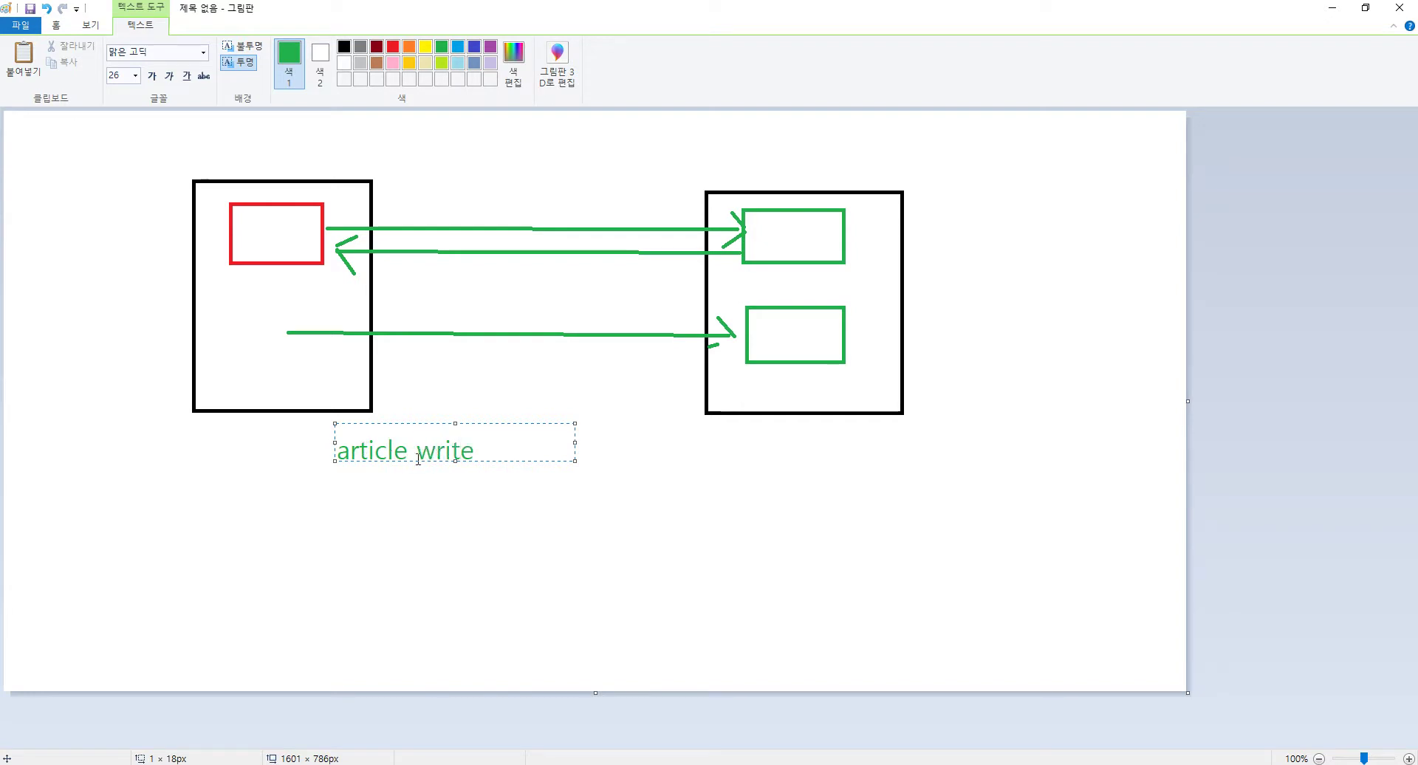
left_click_drag(475, 446, 152, 443)
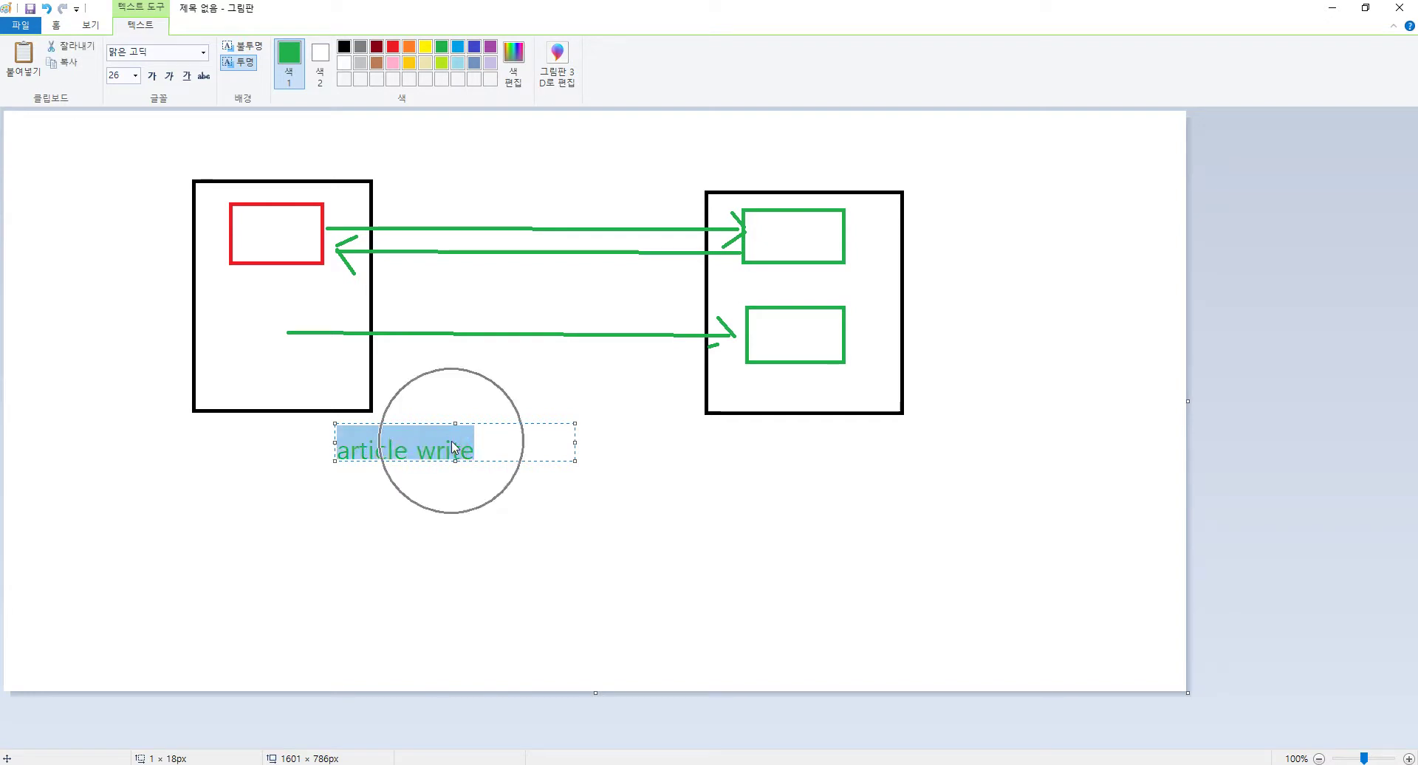
left_click(436, 327)
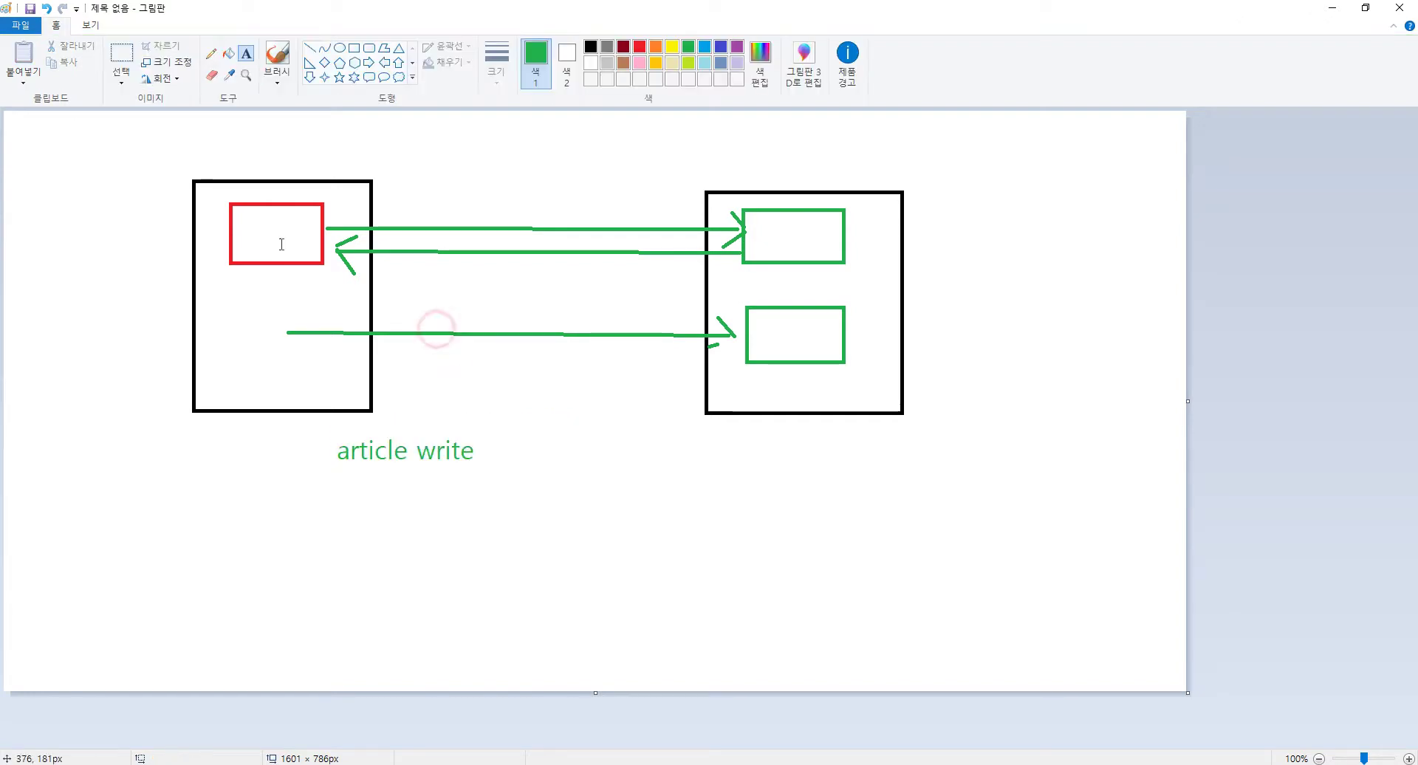
left_click(285, 223)
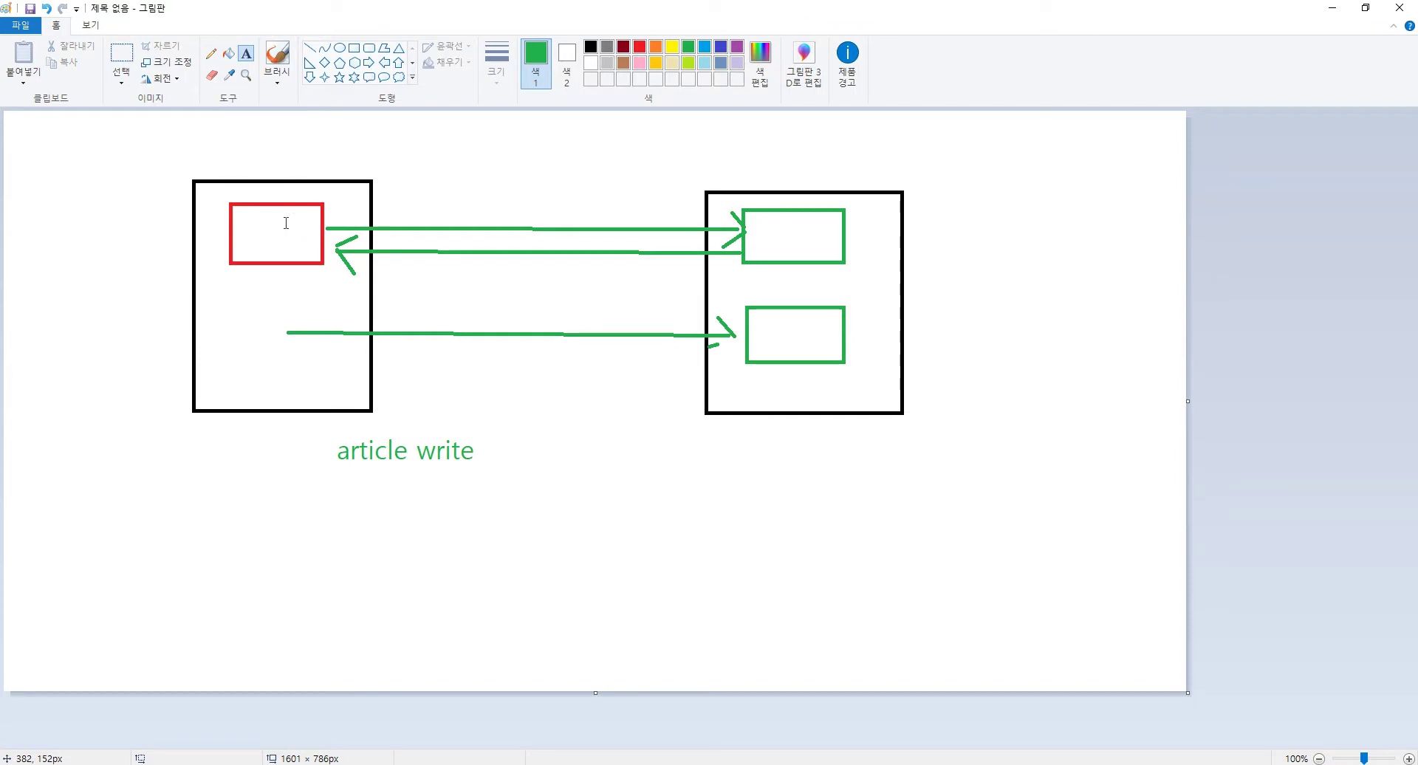
left_click(242, 230)
left_click(310, 45)
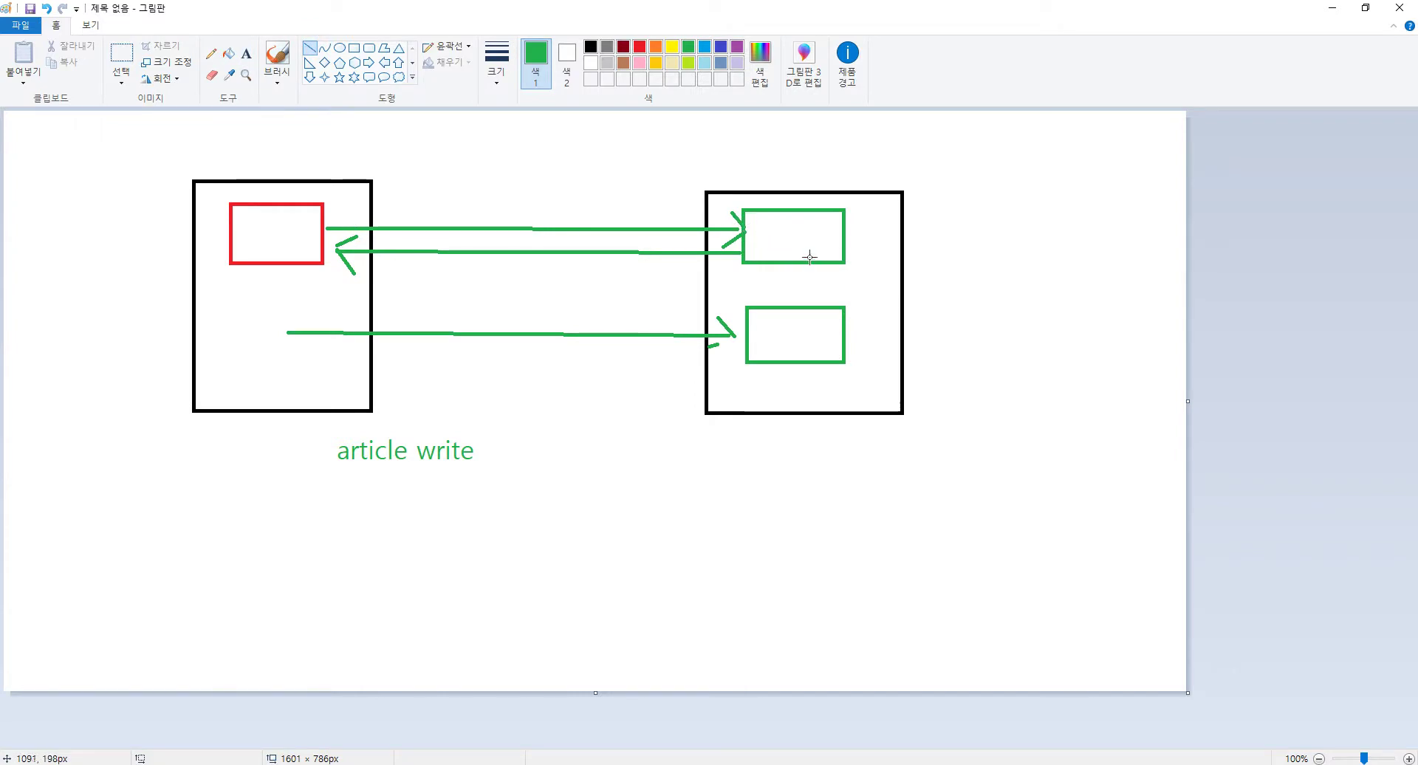
Draw a downward line between the right-hand green boxes and frame the lower one with a red rectangle
left_click_drag(805, 261, 807, 305)
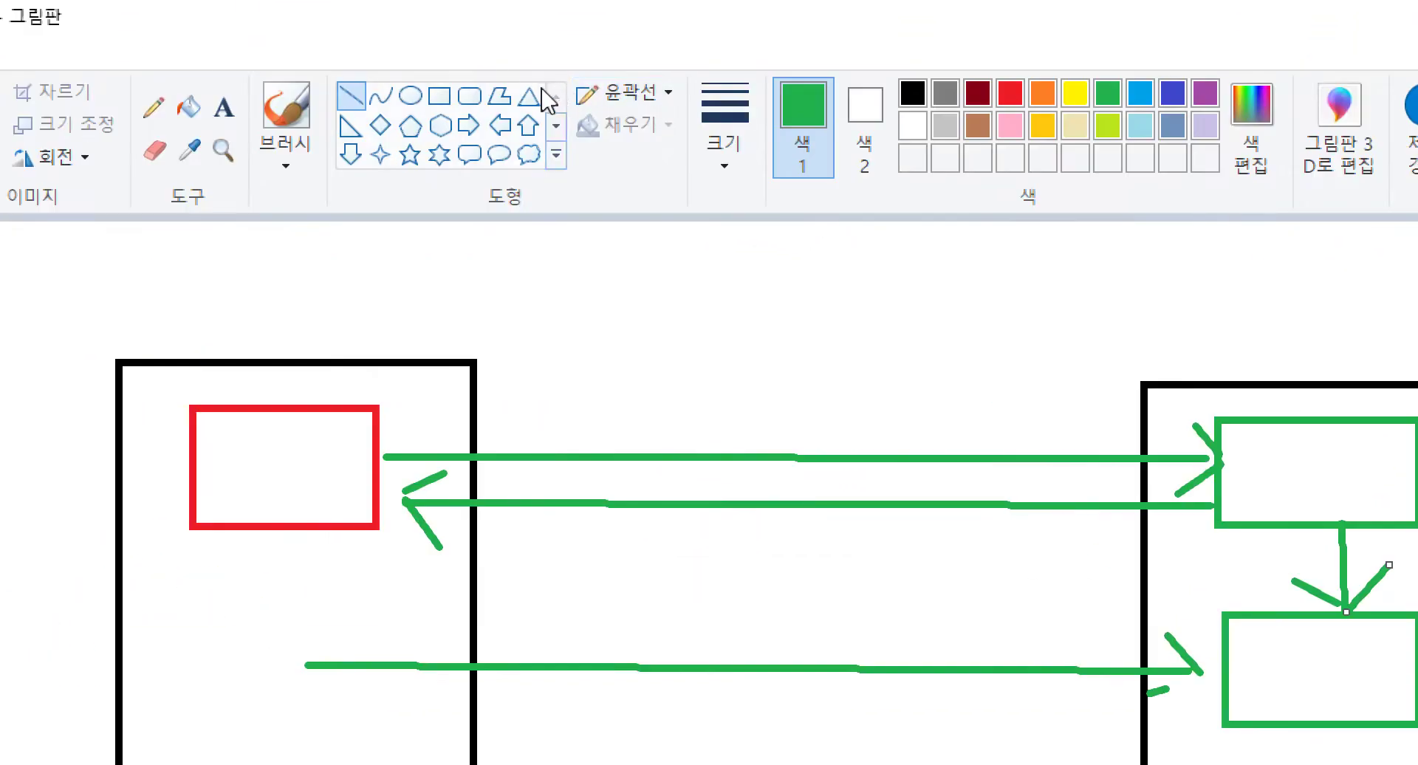
left_click(440, 96)
left_click(1010, 93)
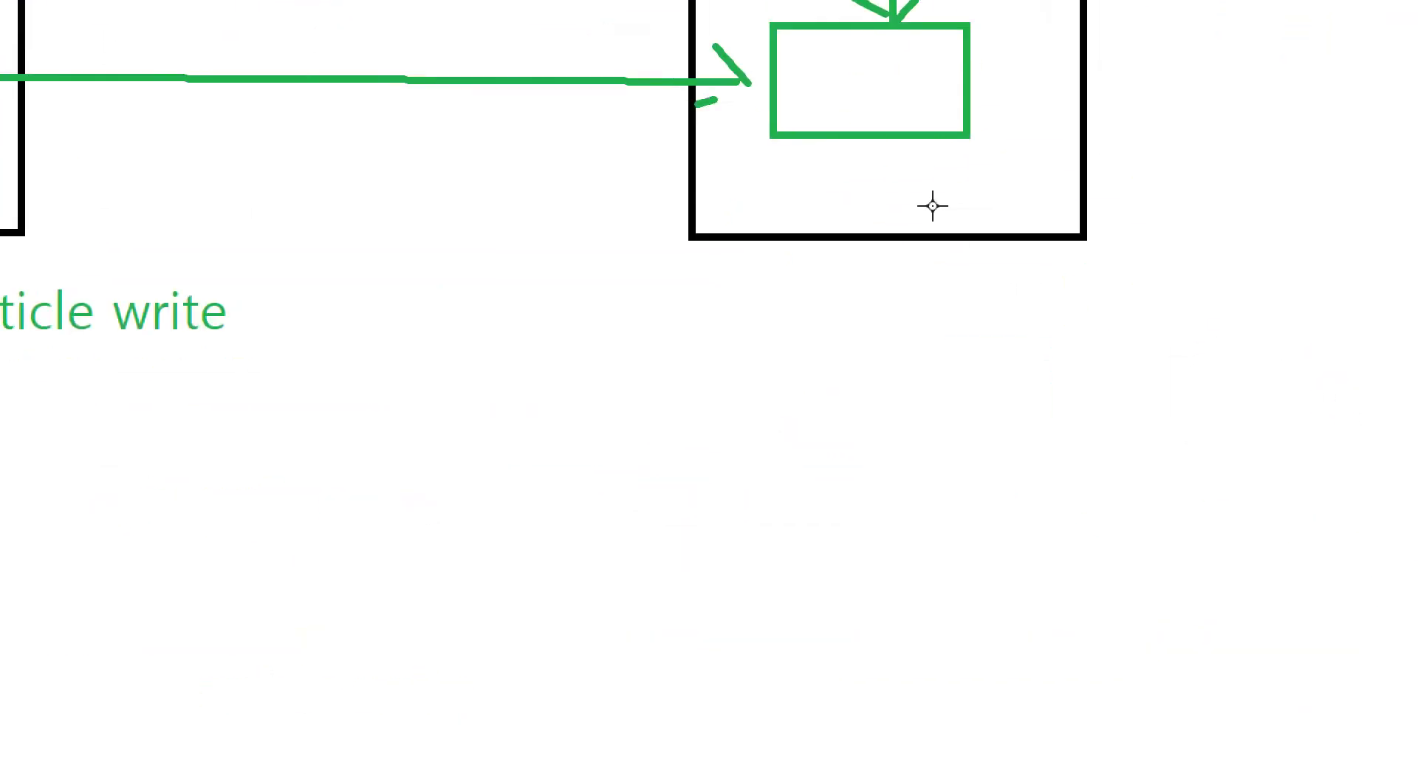
left_click_drag(571, 278, 1072, 458)
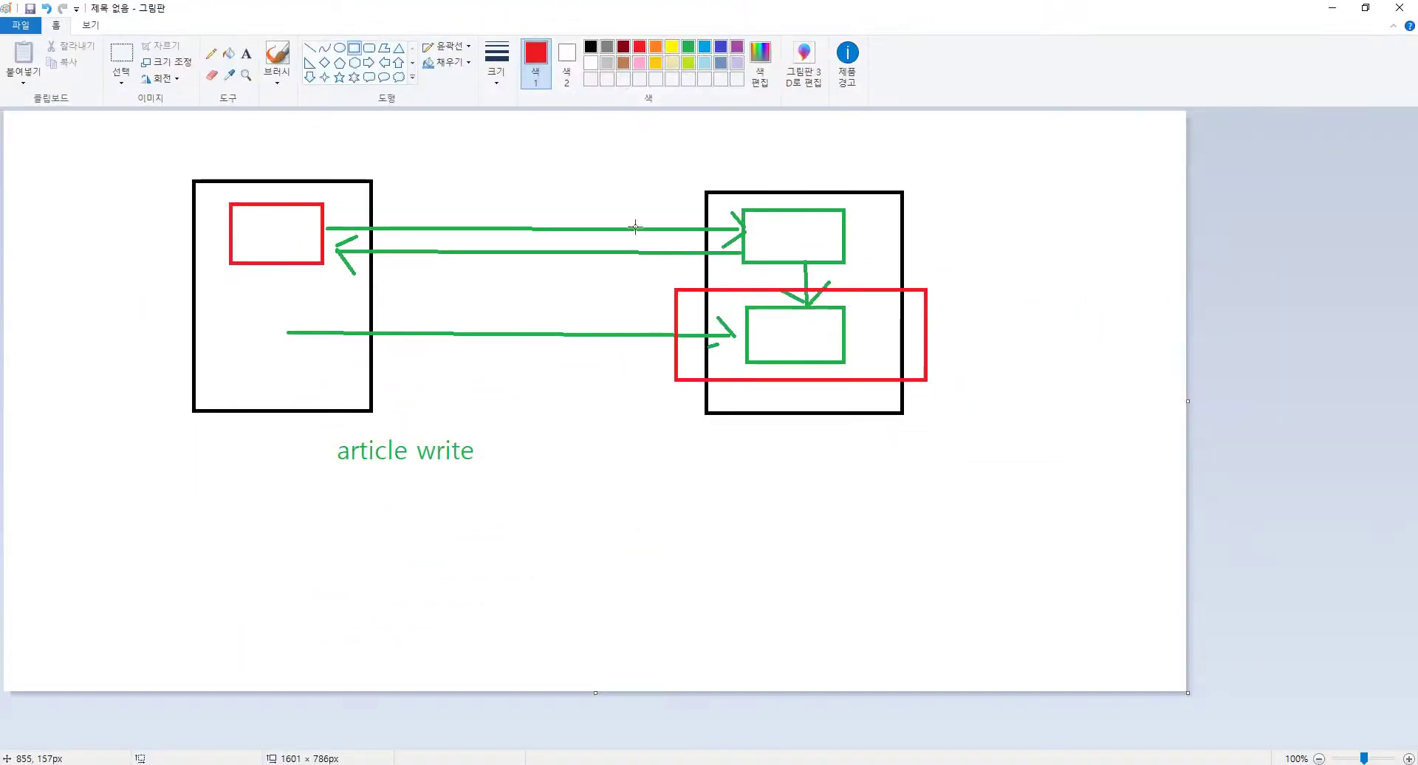
Draw a blue rectangle framing the red box, upper green box and the arrows between them
key("ctrl")
key("ctrl")
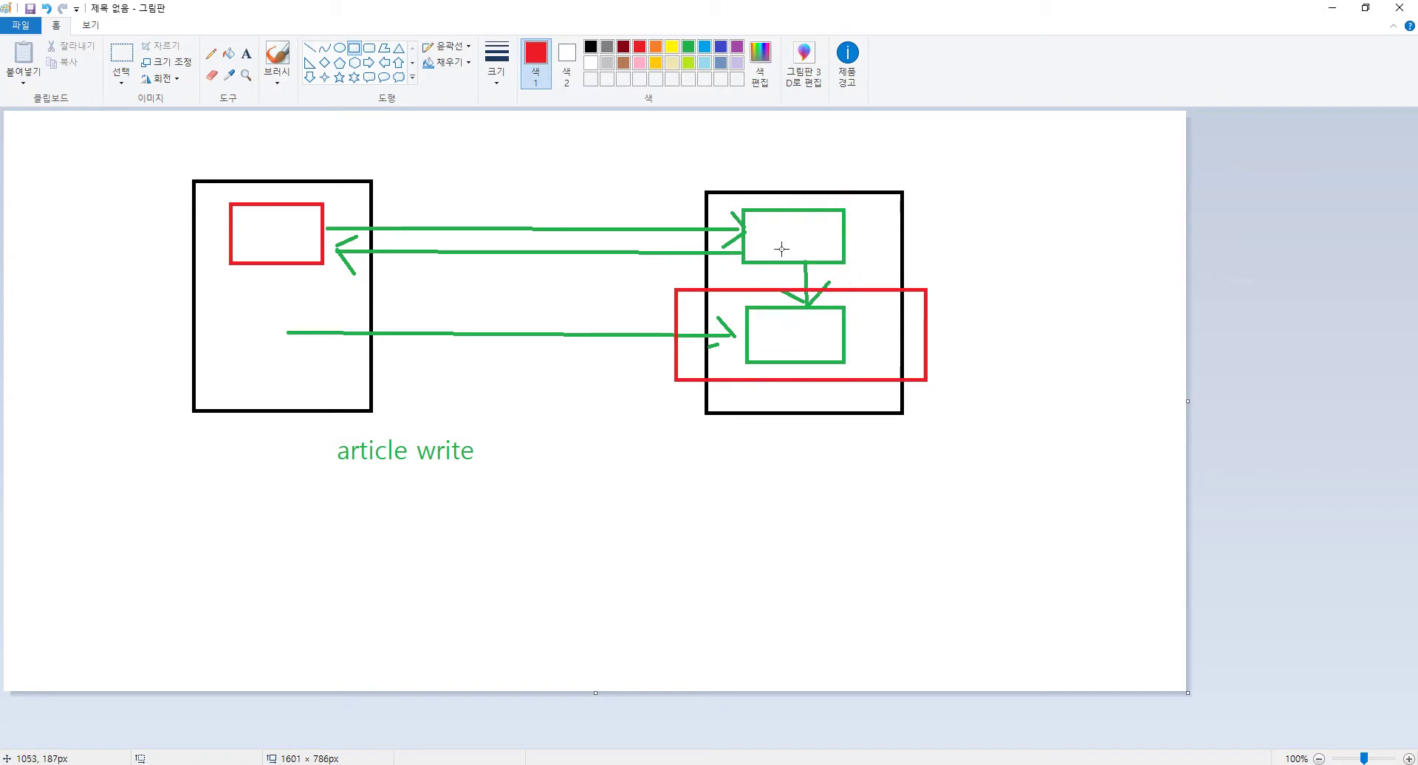
left_click(689, 49)
left_click(720, 46)
left_click_drag(214, 182, 875, 280)
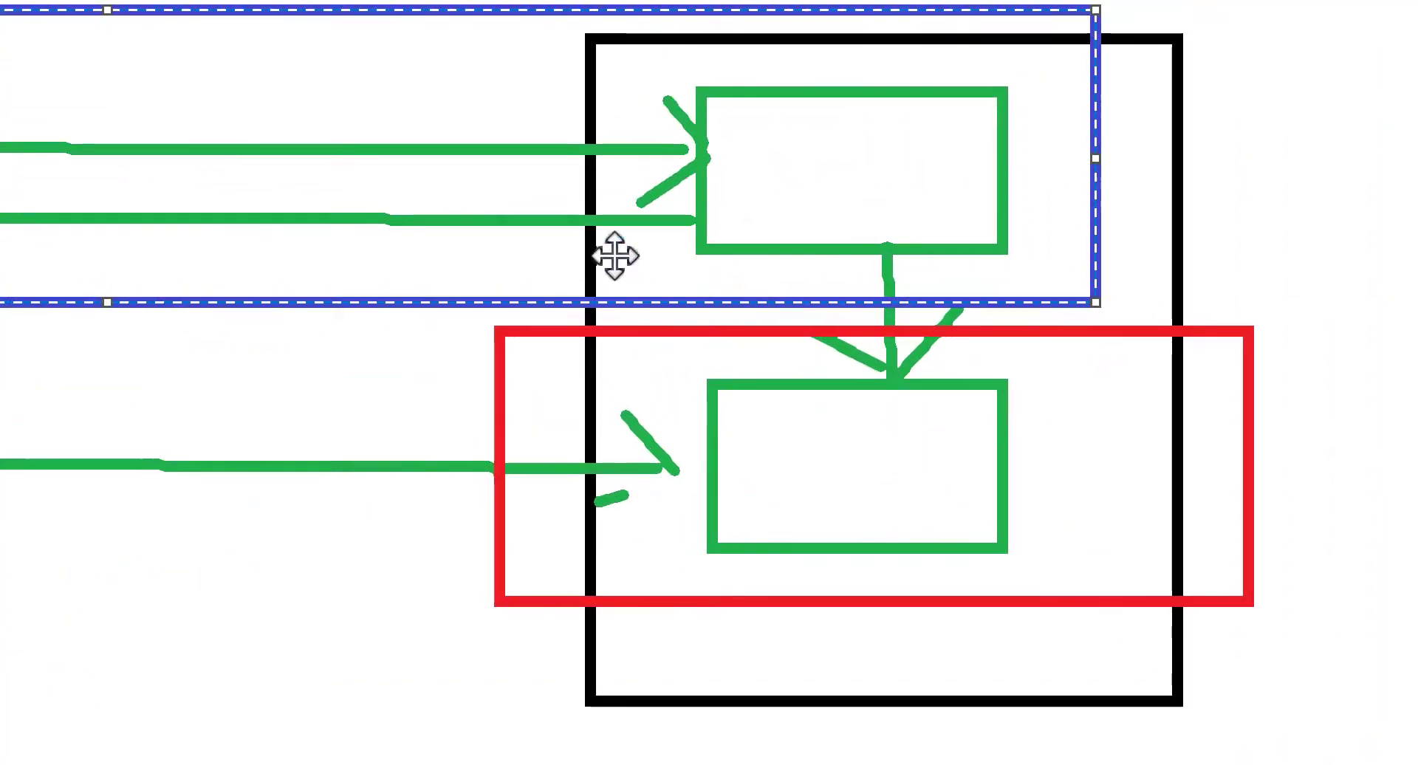
left_click(823, 313)
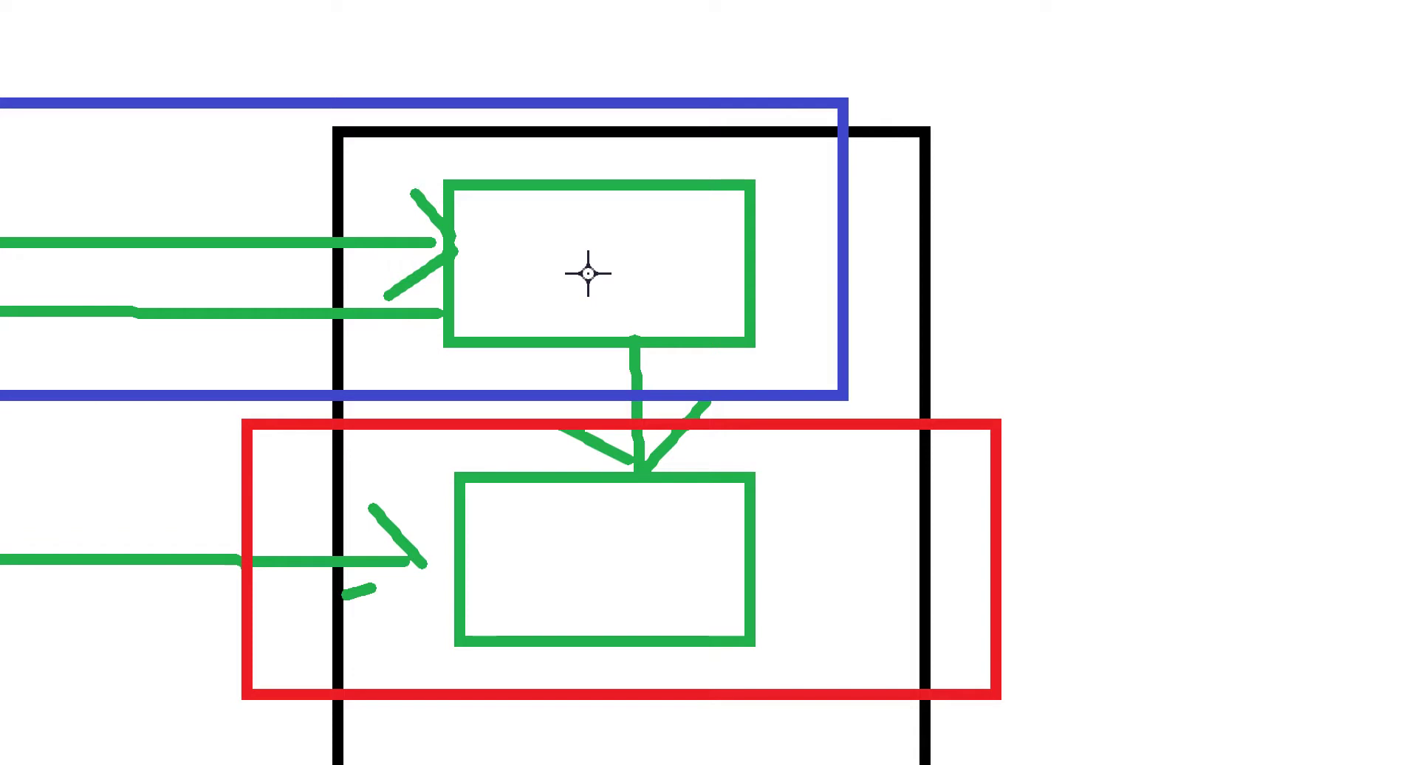
left_click(590, 482)
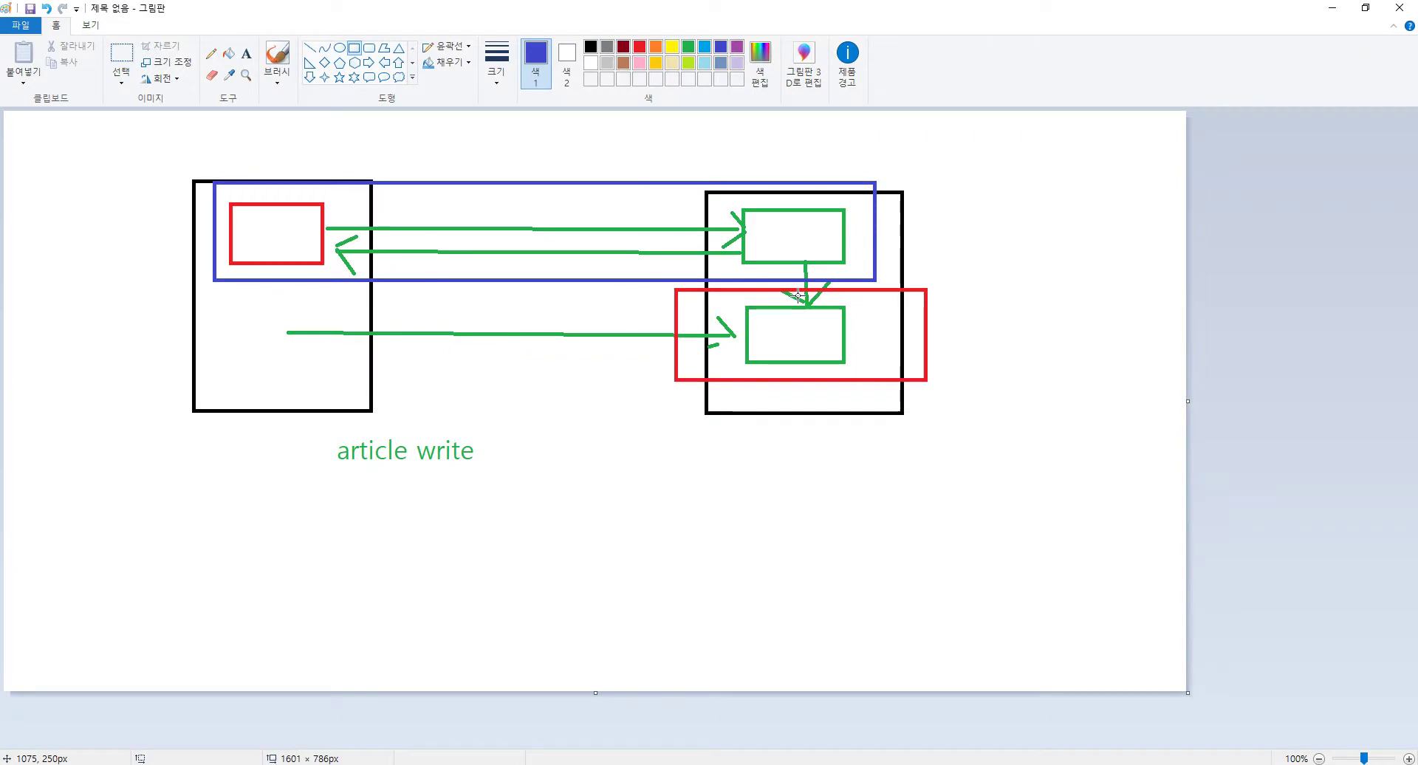
Draw a purple line between the two panels, then undo it
left_click(734, 47)
left_click(310, 47)
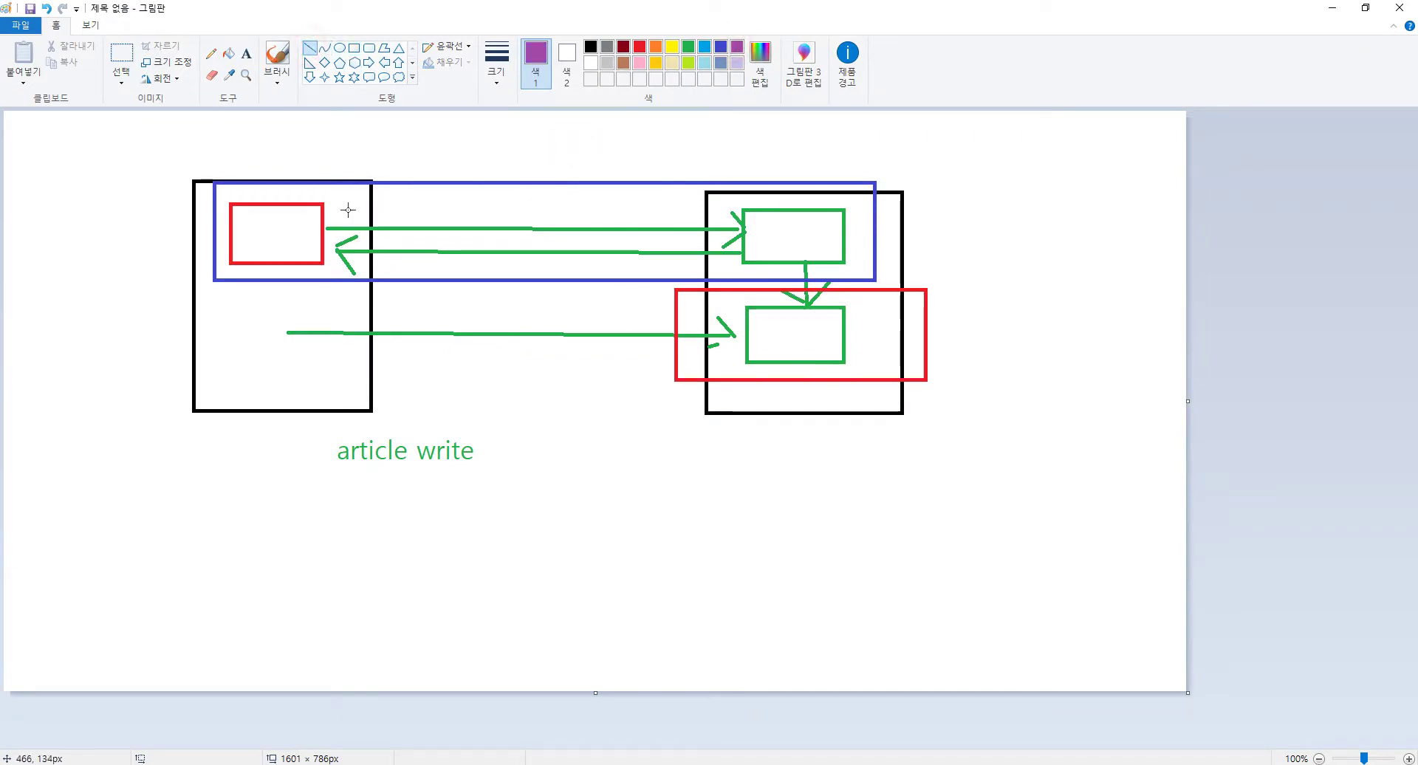
left_click_drag(328, 212, 726, 212)
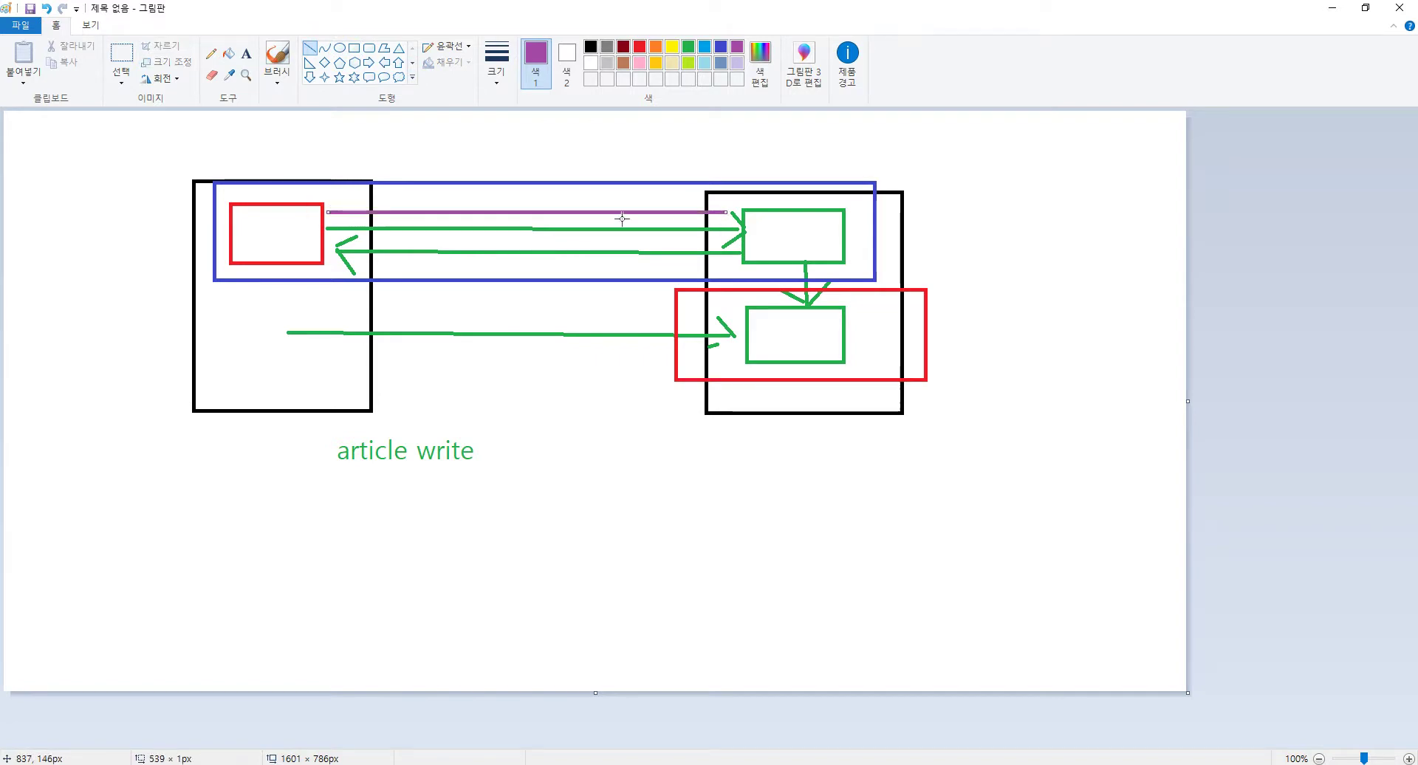
left_click(484, 244)
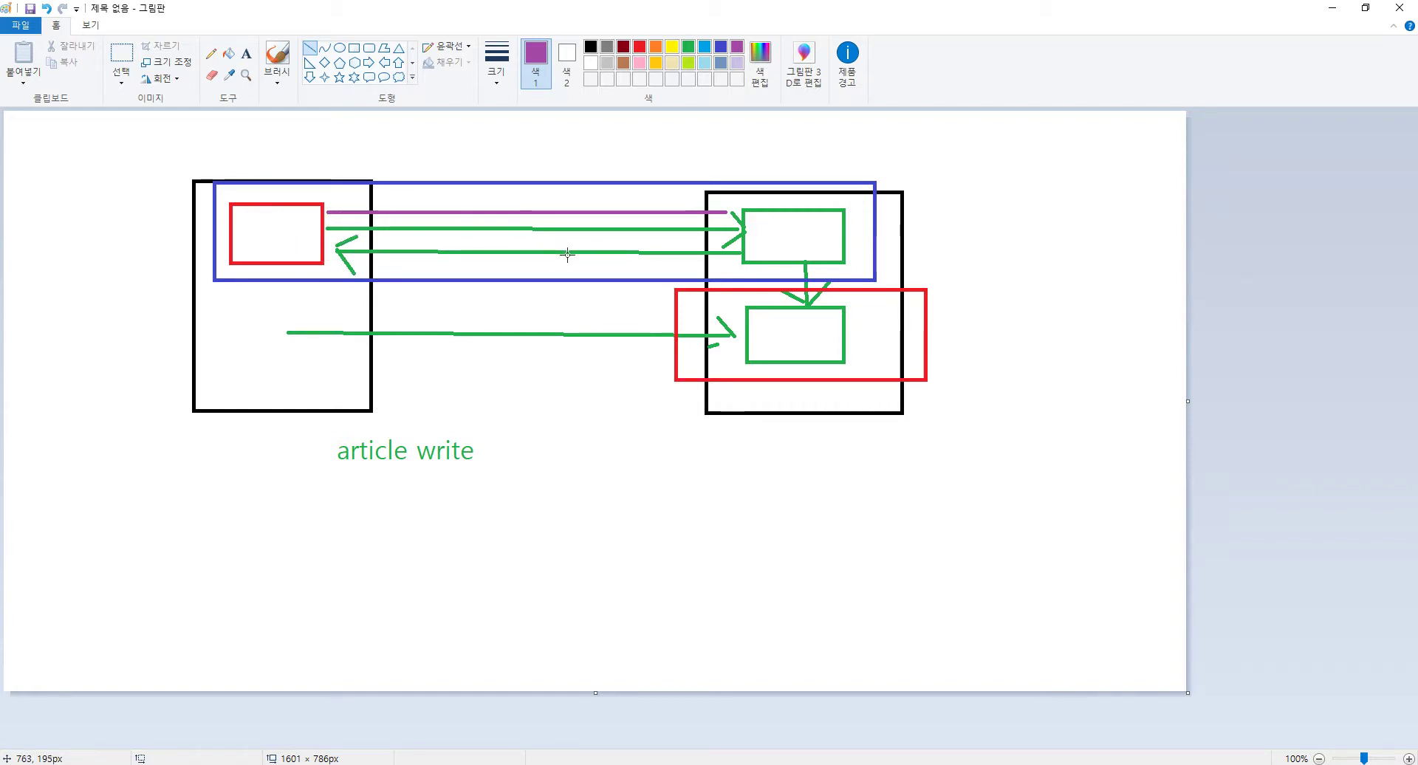
key("ctrl+z")
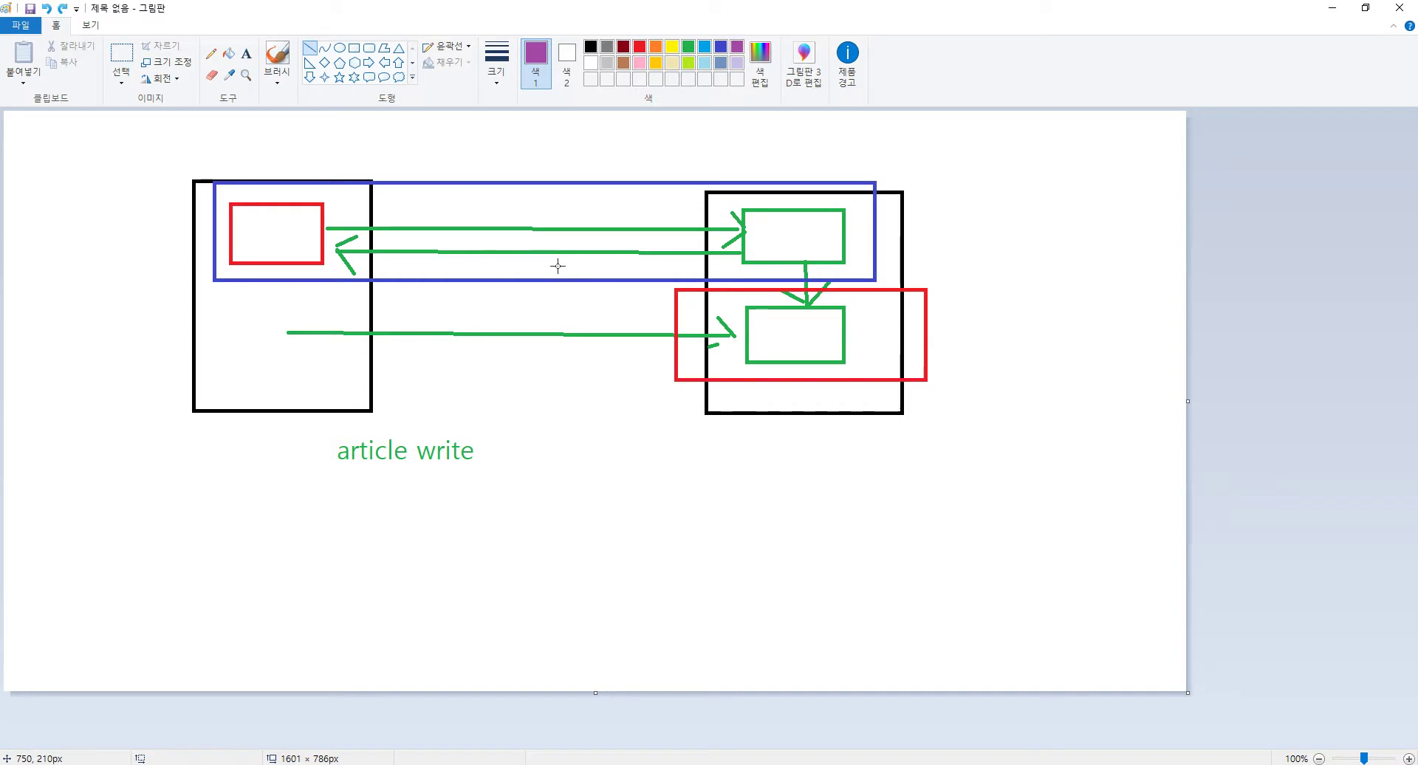
Clear the whole canvas and draw a bright red rectangle near the upper left
key("ctrl+a")
key("Delete")
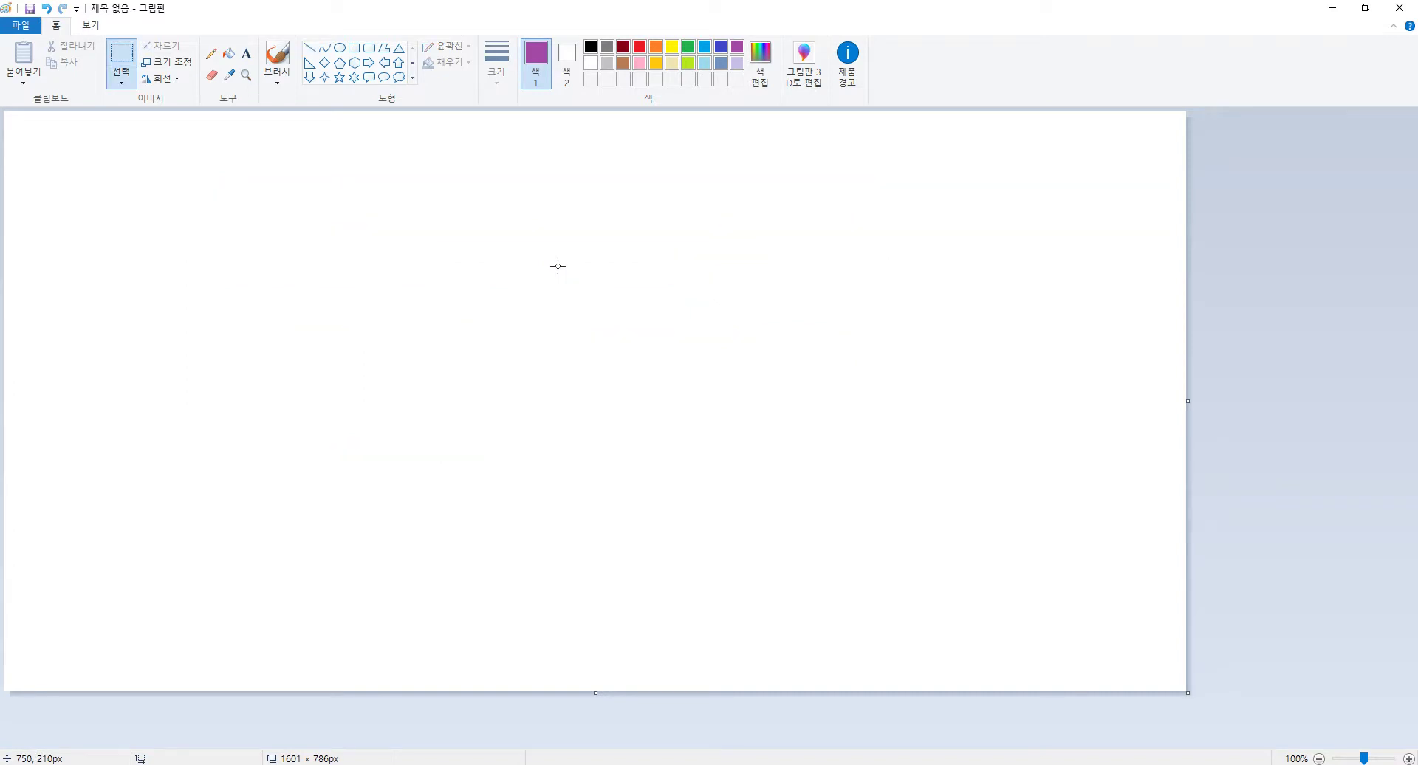
left_click(333, 219)
left_click(686, 46)
left_click(623, 46)
left_click(354, 48)
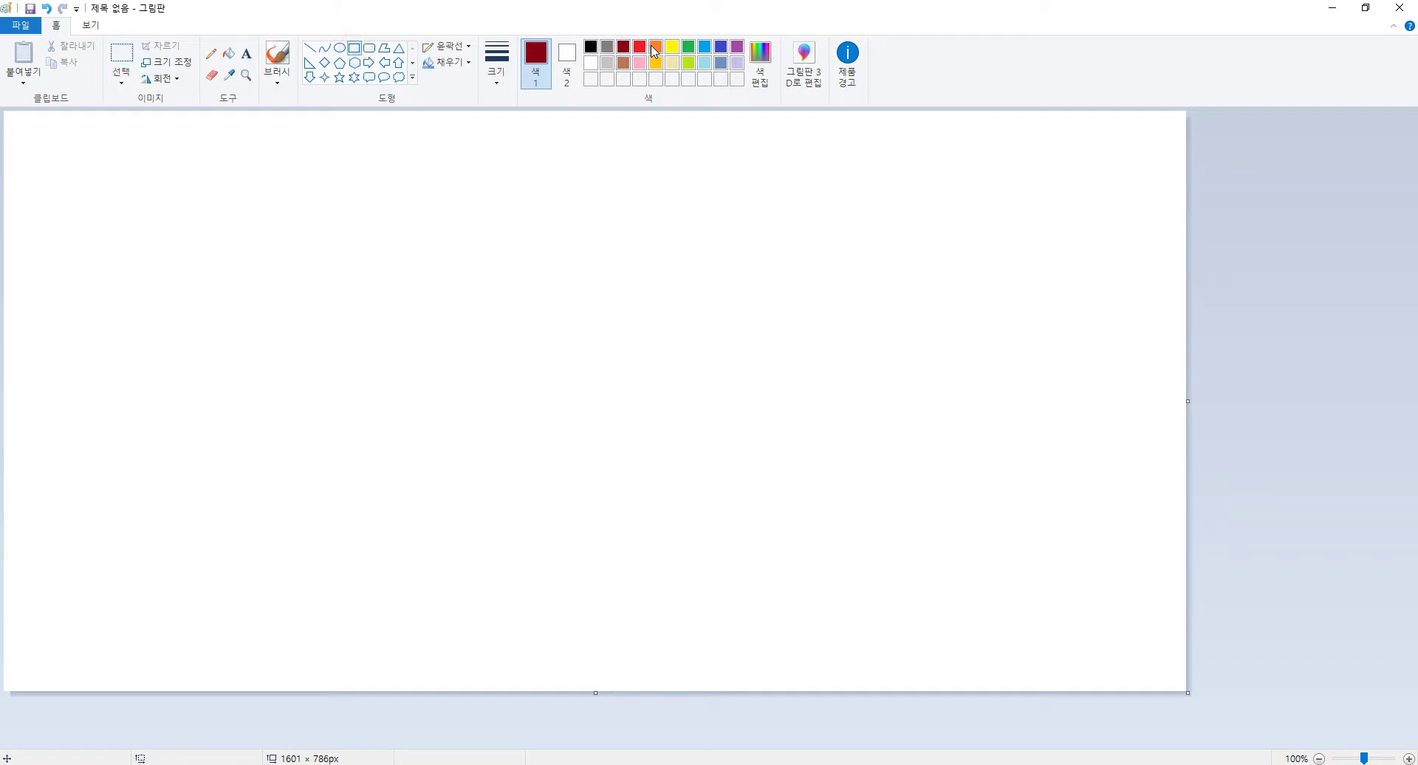
left_click(640, 45)
left_click_drag(219, 206, 337, 272)
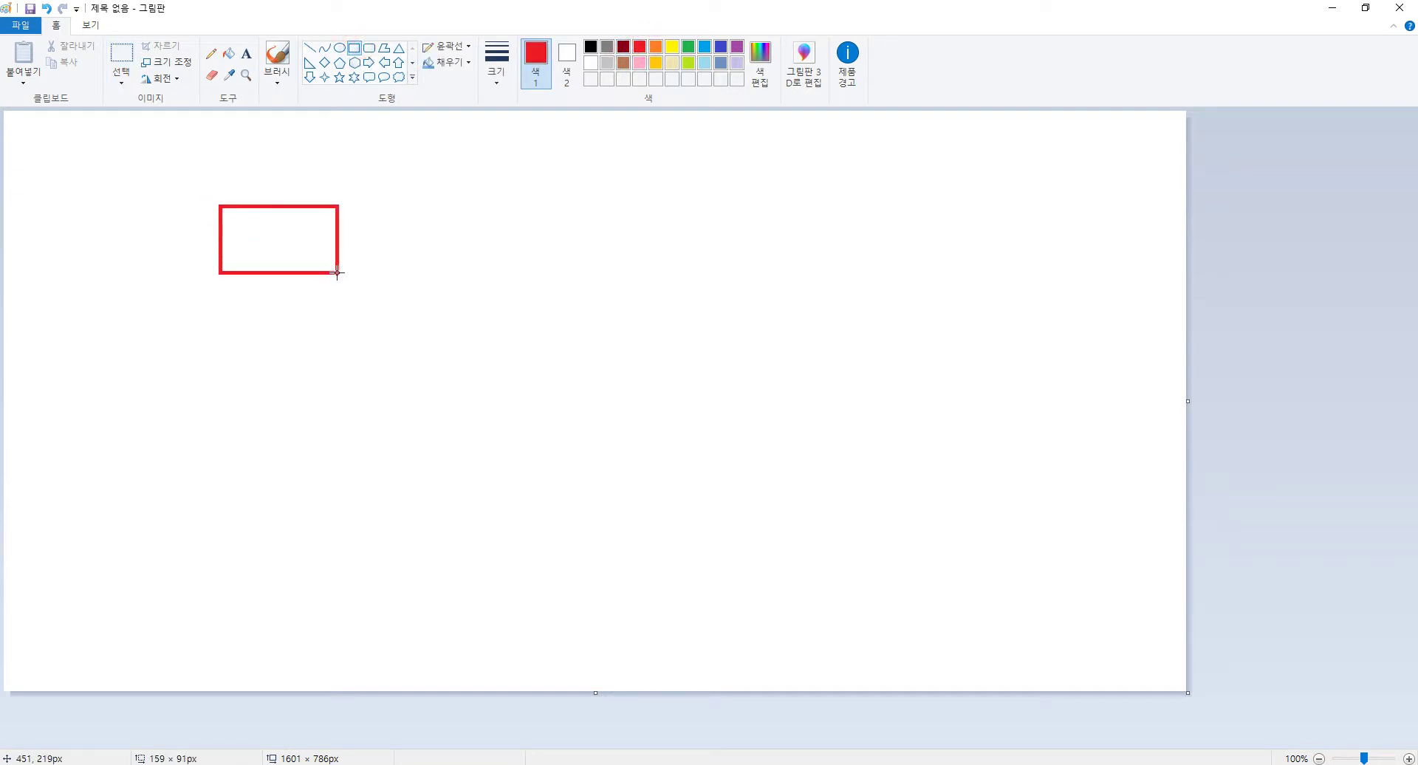
left_click(394, 235)
Draw a large indigo blue rounded rectangle on the right side
left_click(368, 49)
left_click(721, 47)
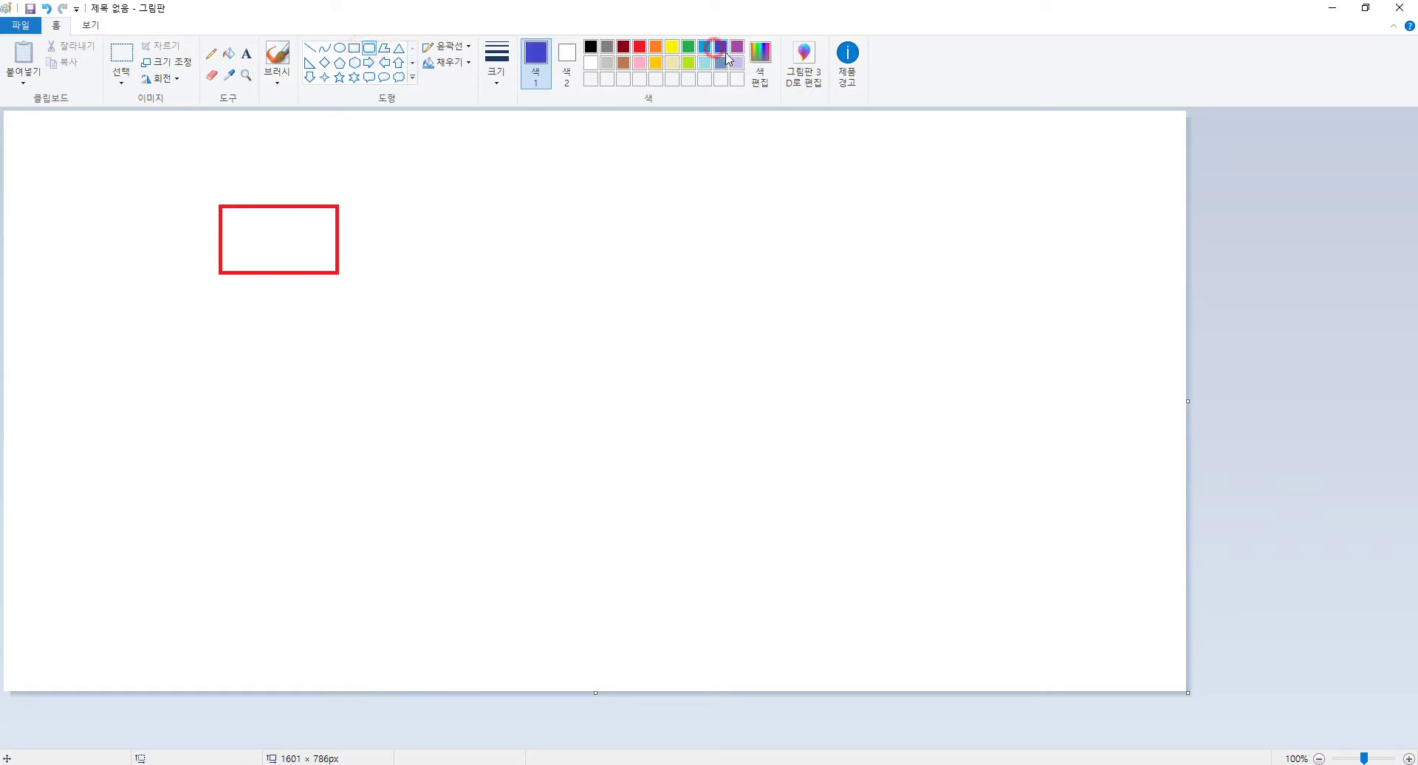
left_click_drag(713, 178, 925, 306)
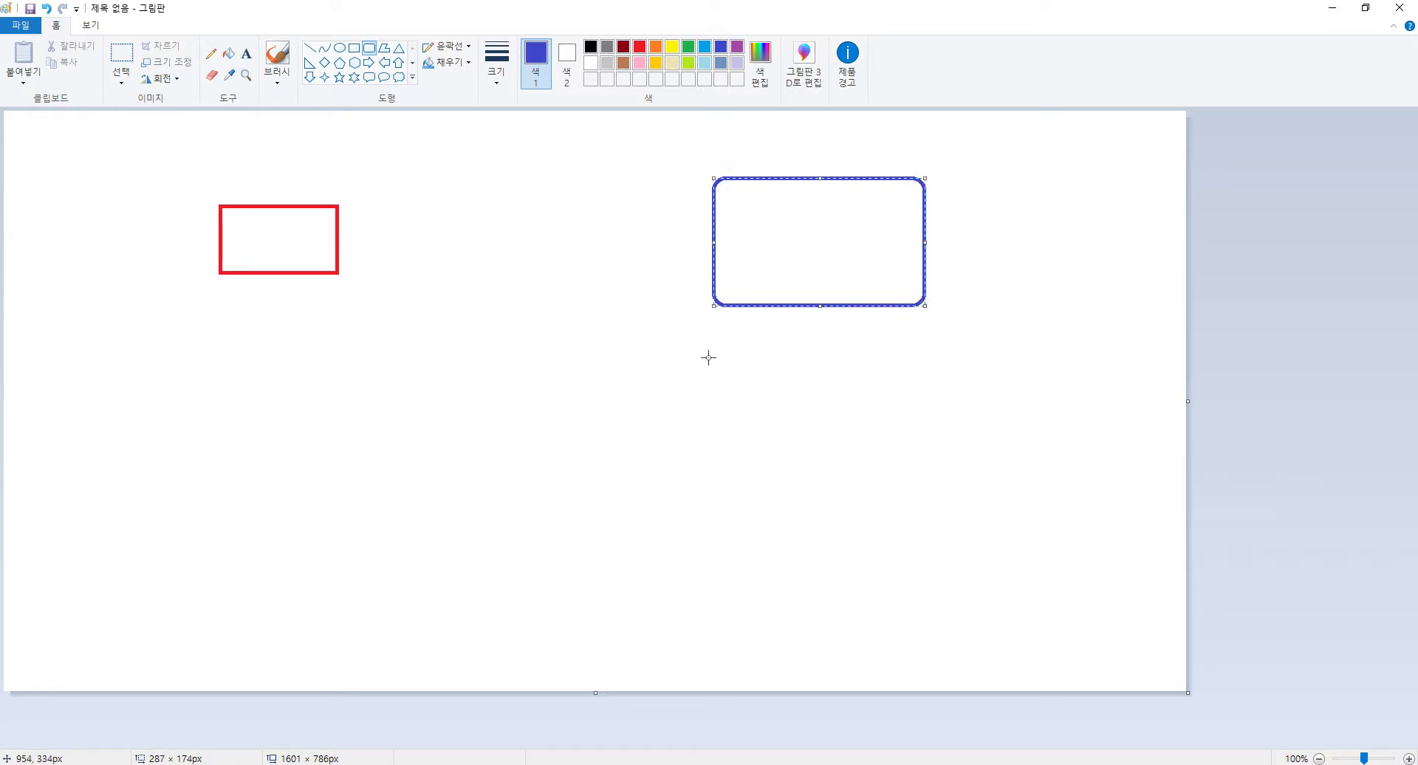
key("ctrl+z")
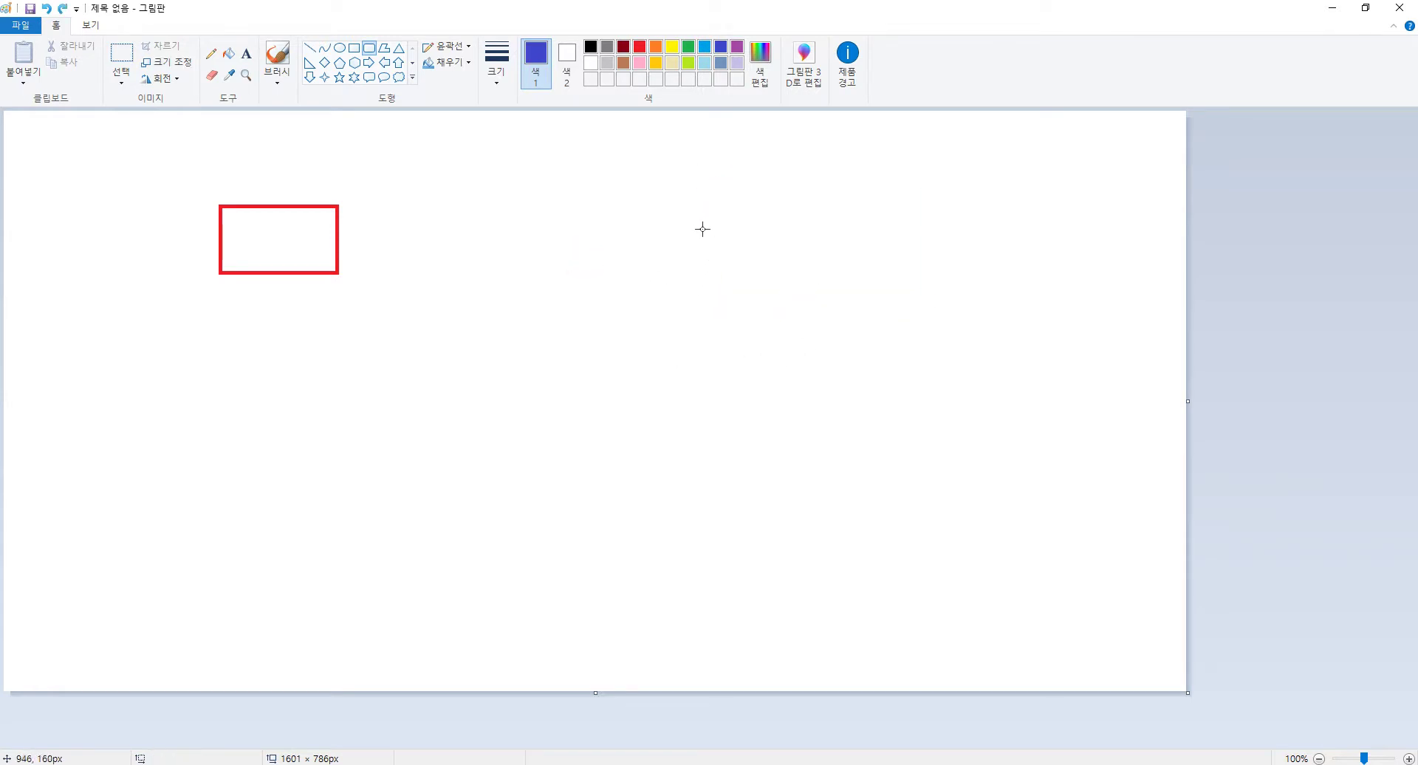
left_click_drag(693, 195, 1011, 523)
left_click(451, 415)
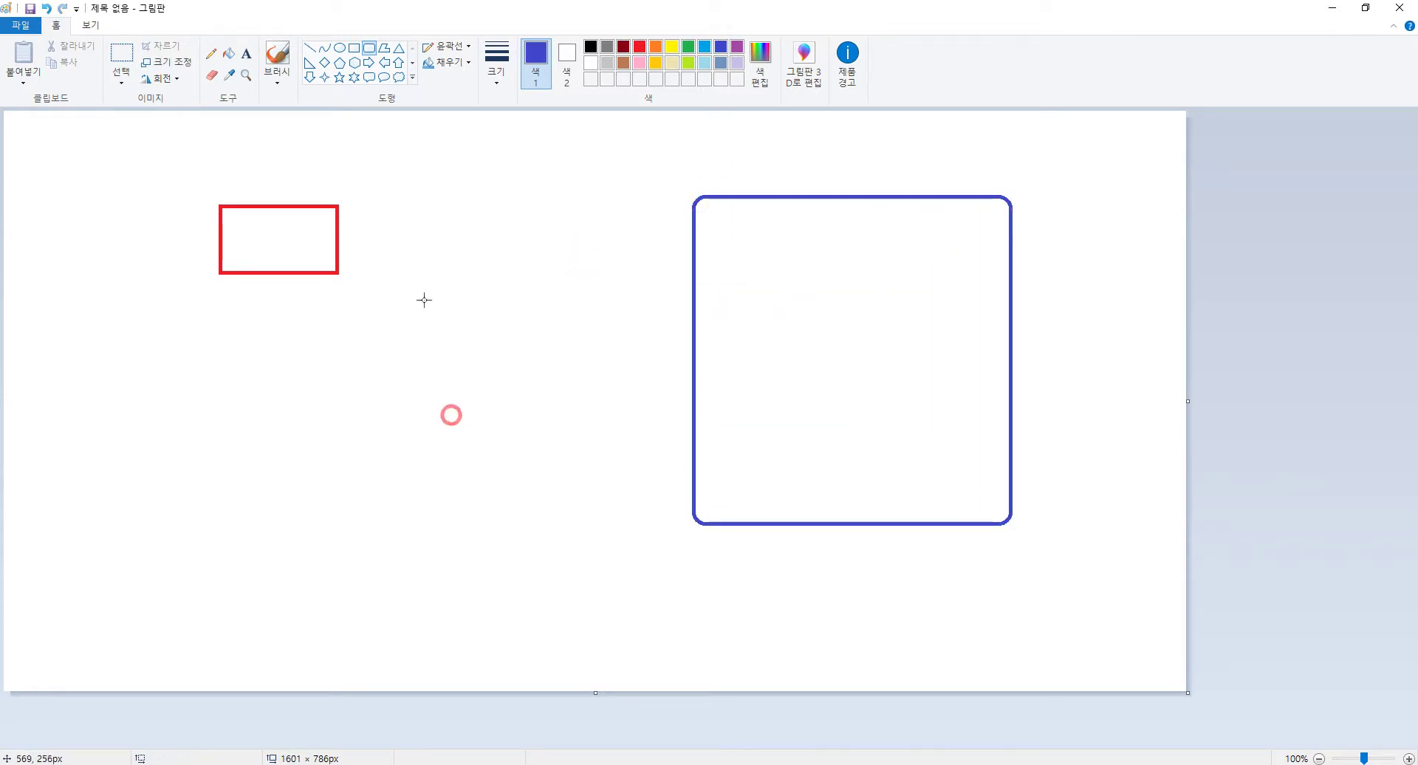
Draw small blue squares inside the large rounded box
left_click(354, 48)
mouse_move(741, 342)
left_mouse_down()
mouse_move(778, 383)
mouse_move(868, 386)
left_mouse_up()
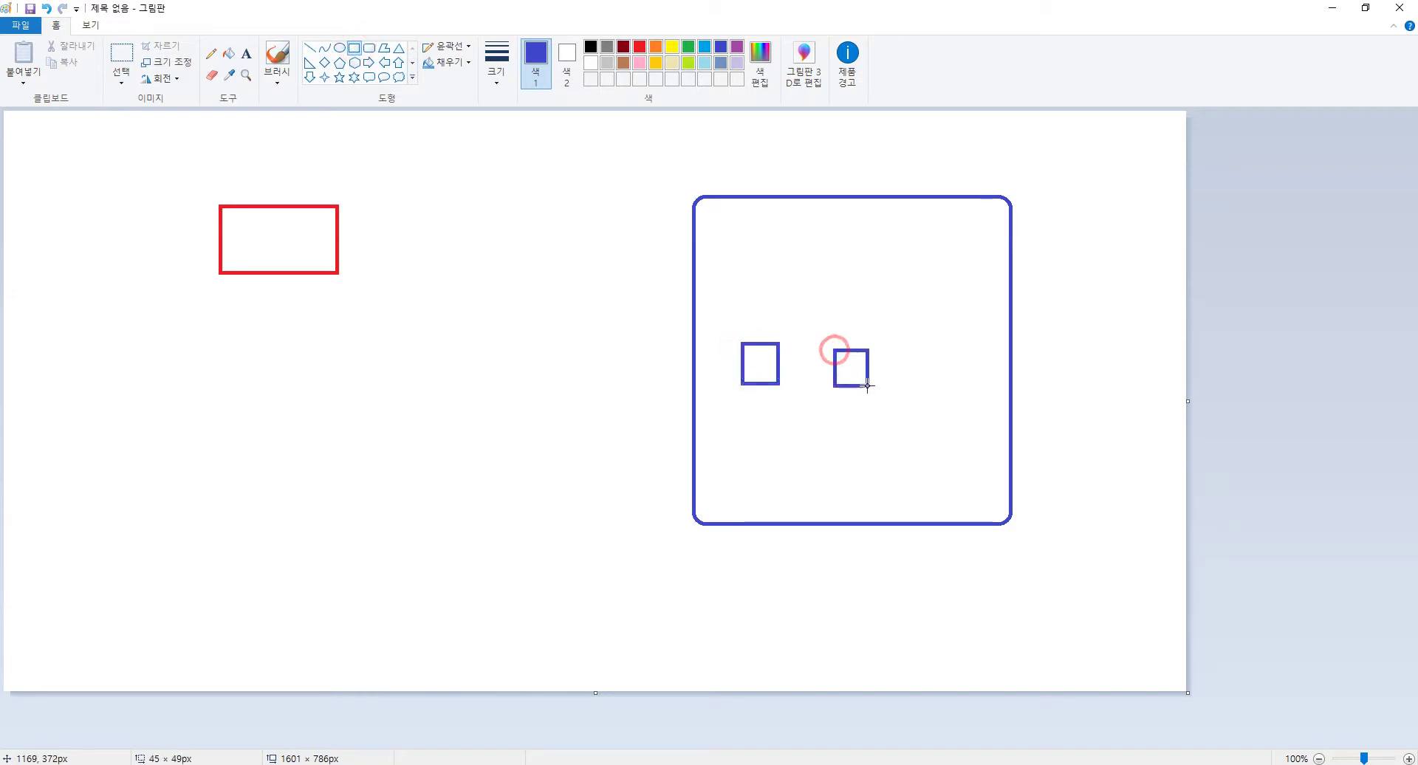
left_click_drag(912, 339, 940, 371)
mouse_move(749, 431)
left_mouse_down()
mouse_move(786, 476)
mouse_move(972, 483)
left_mouse_up()
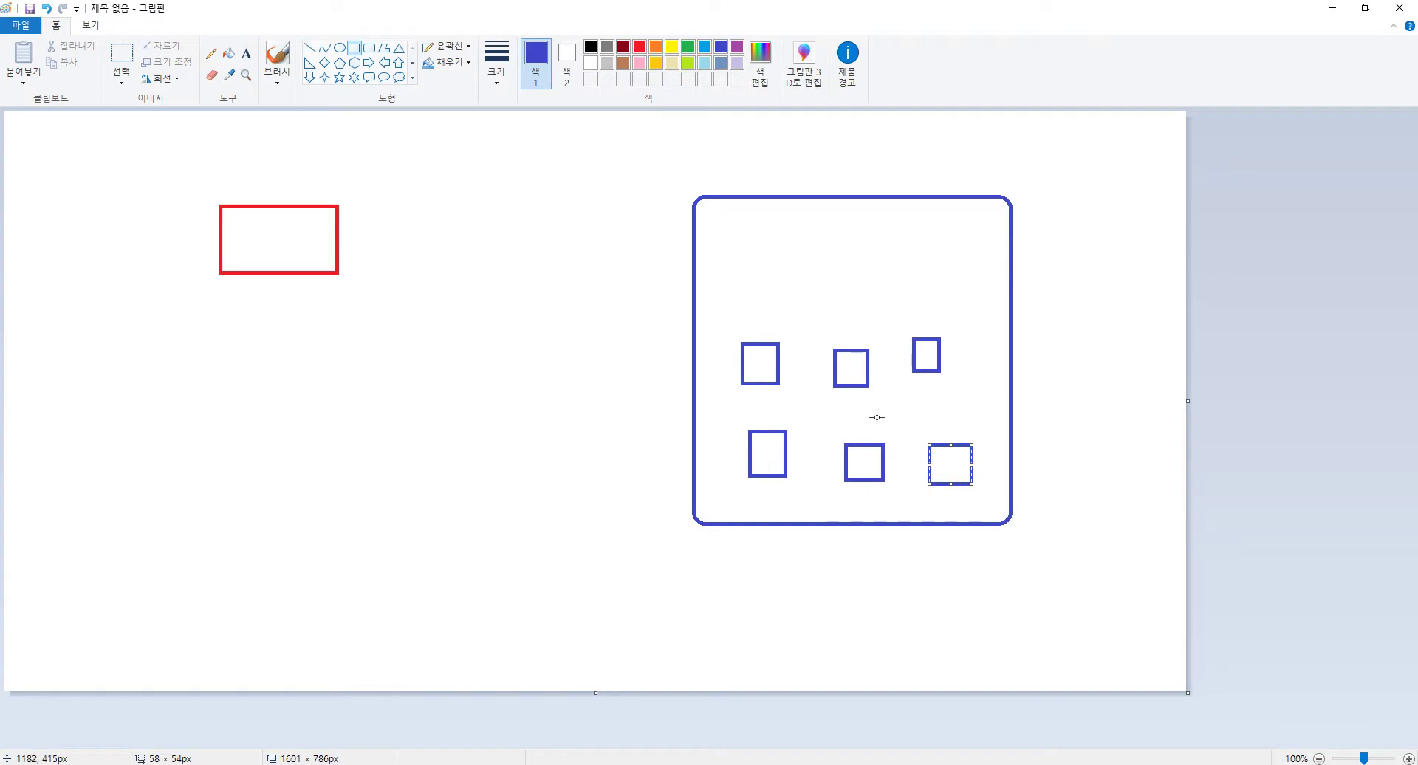
left_click(796, 378)
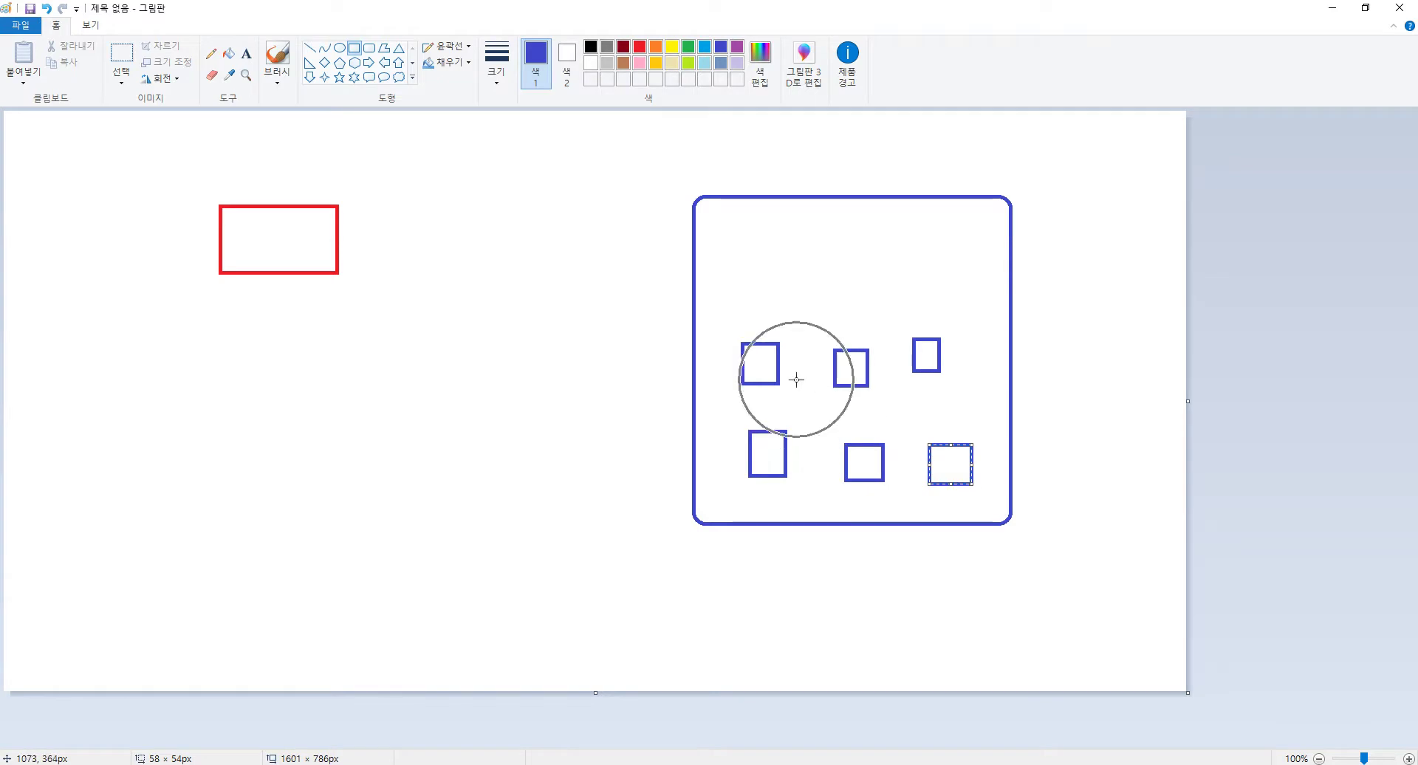
Draw a purple rounded box and move it into the large blue box
left_click(736, 48)
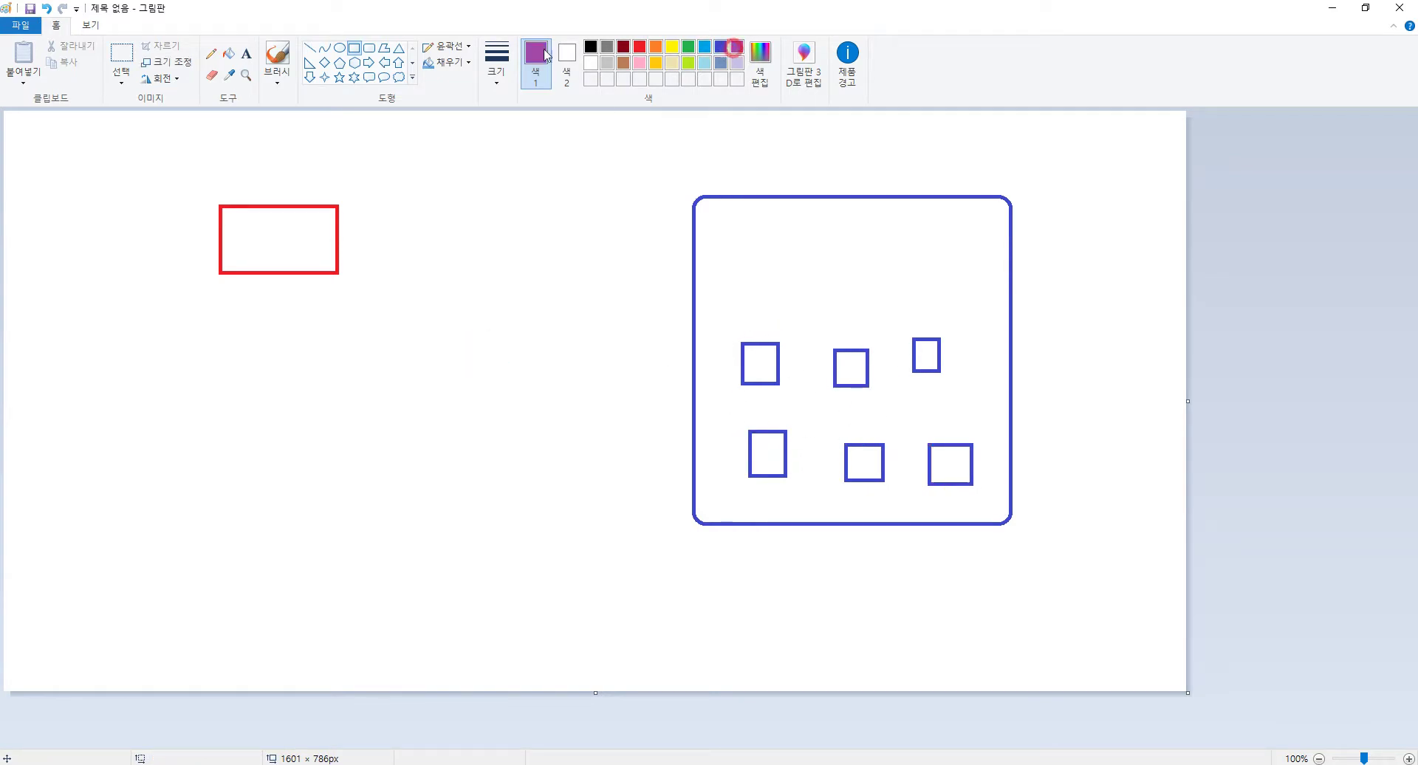
left_click(369, 48)
left_click_drag(387, 399, 448, 444)
left_click(123, 46)
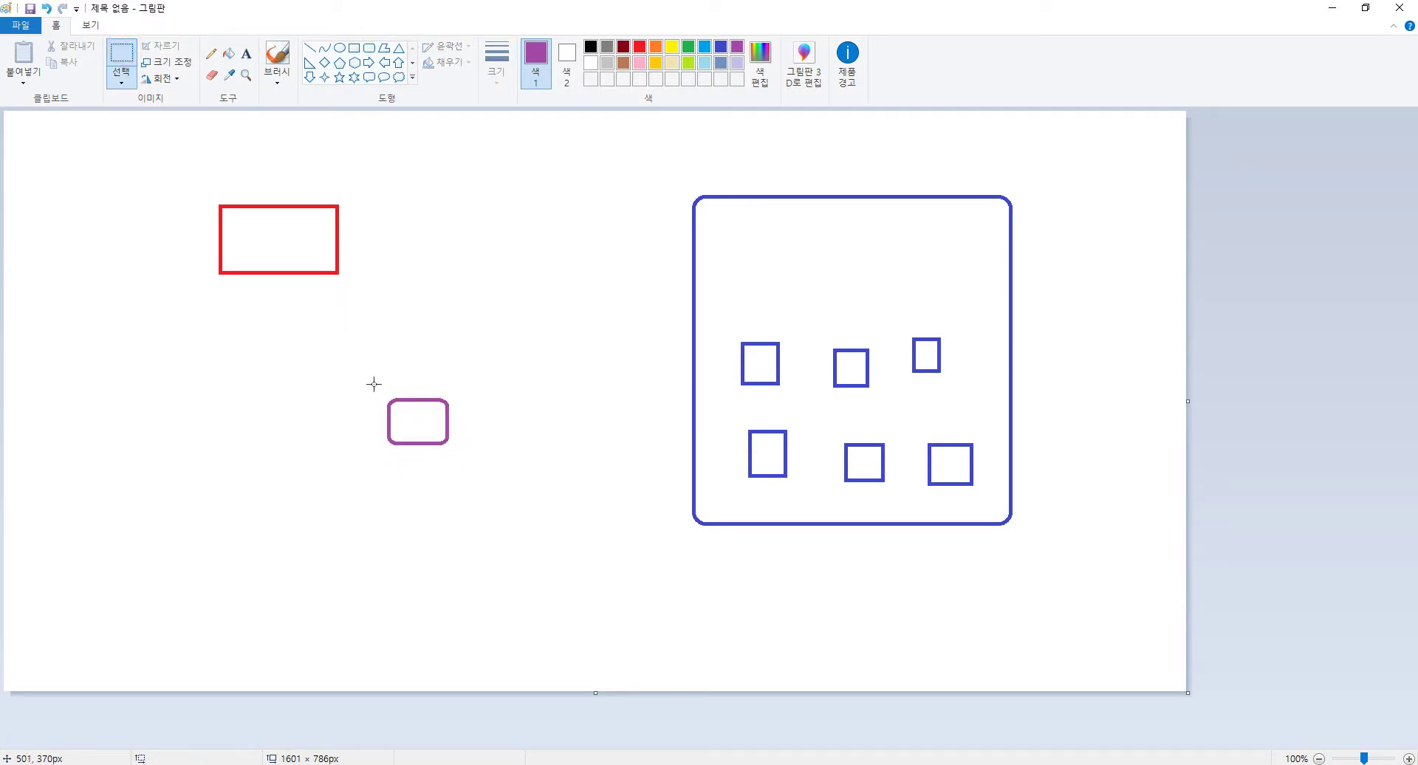
left_click_drag(373, 384, 758, 373)
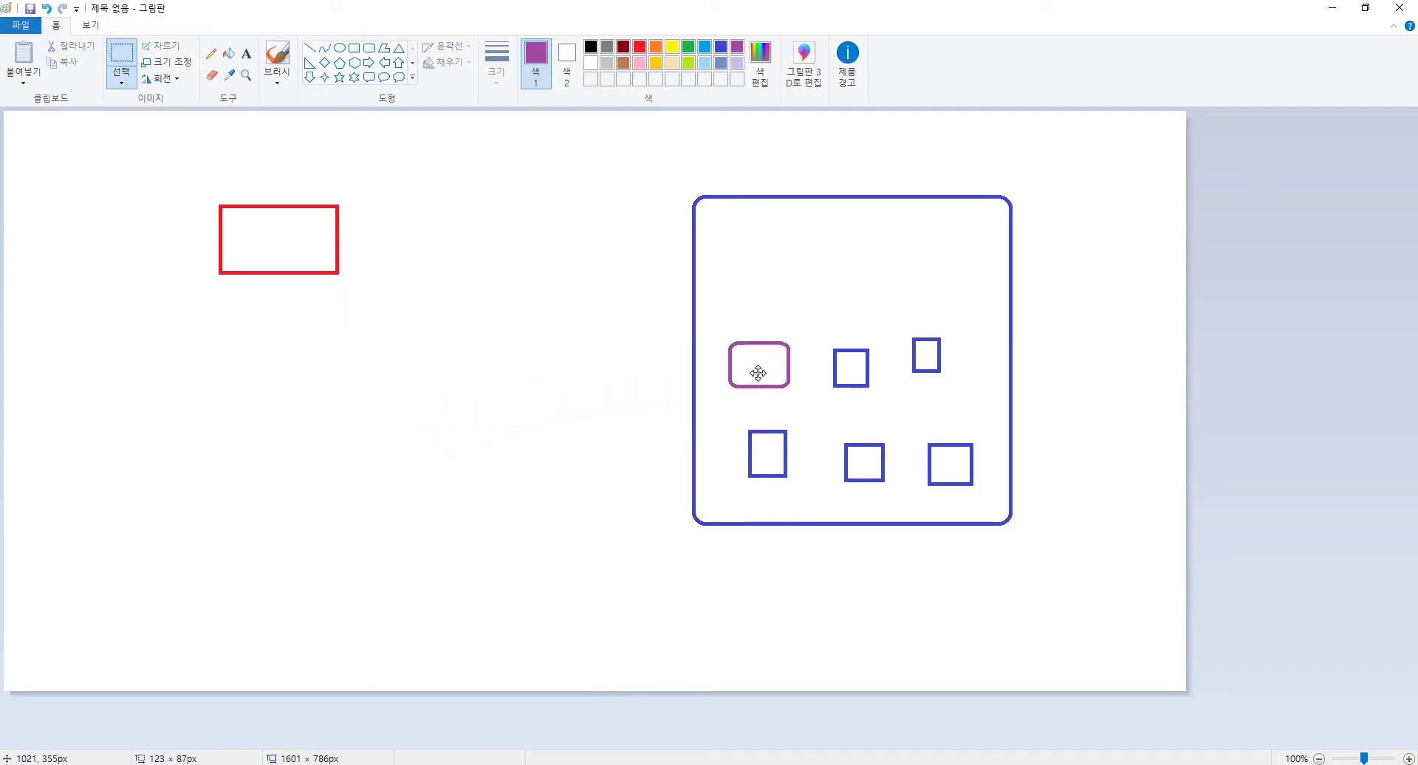
left_click(571, 437)
Draw a purple arrow from the red box into the big blue box
left_click(537, 201)
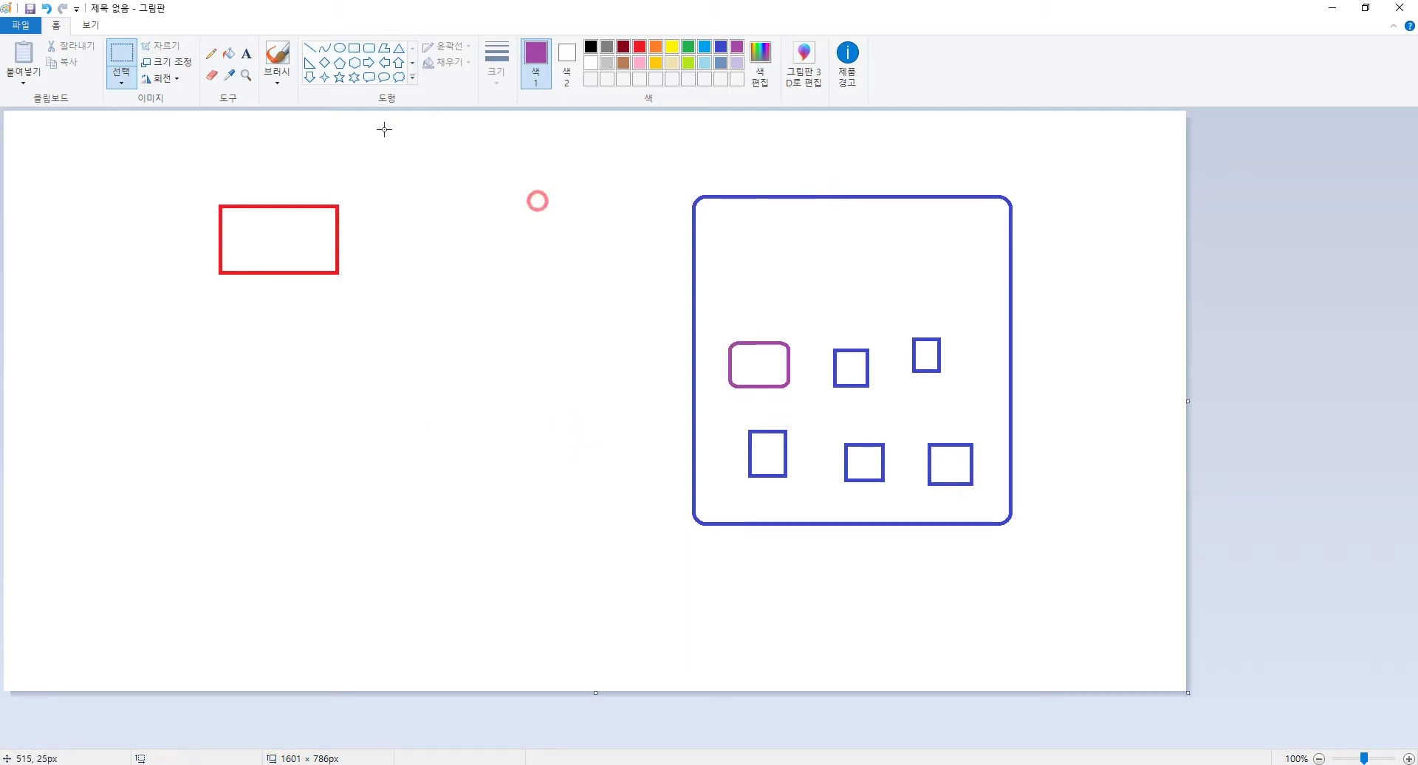
left_click(310, 48)
mouse_move(341, 232)
left_mouse_down()
mouse_move(684, 237)
mouse_move(759, 328)
left_mouse_up()
left_click(620, 312)
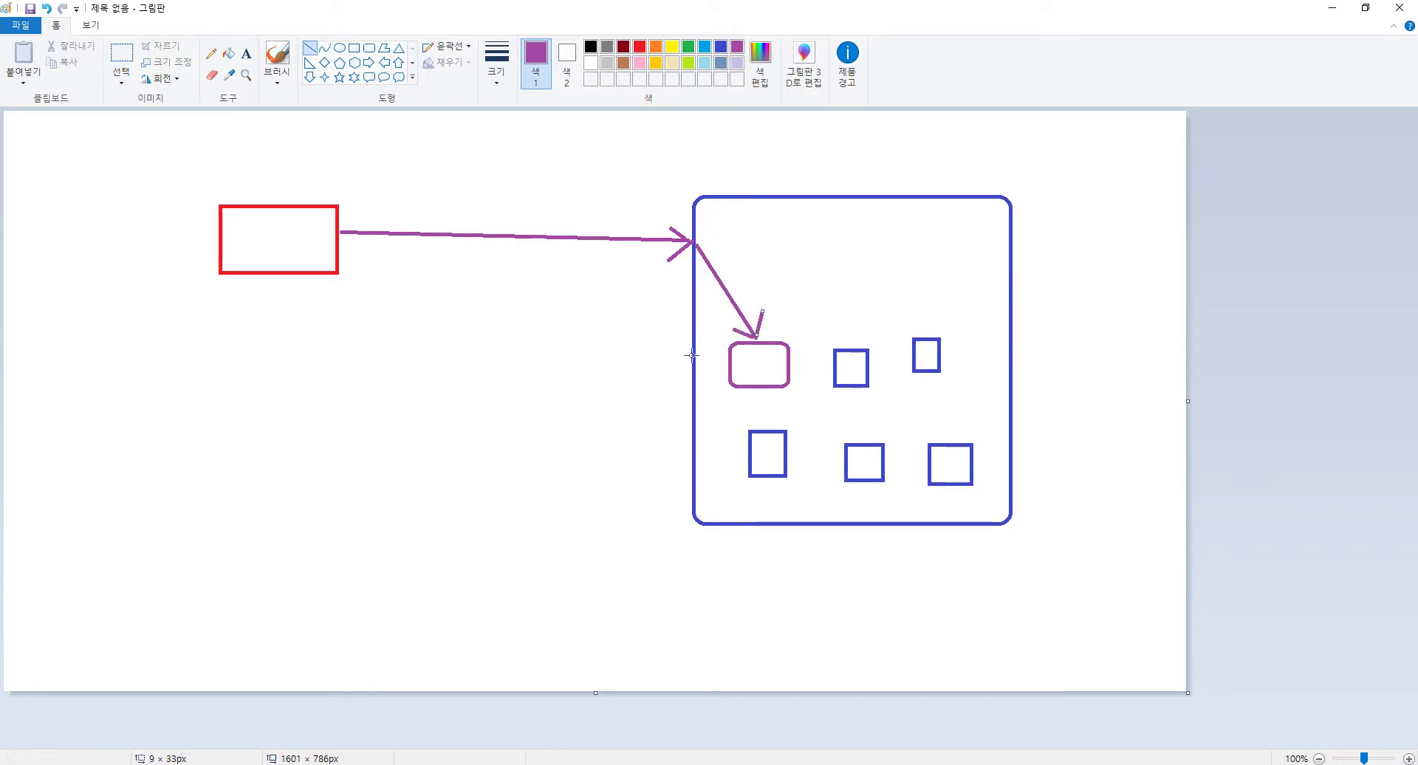
Review the Notepad notes, highlighting the lines from App to MemberService, then return to Paint
key("alt+Tab")
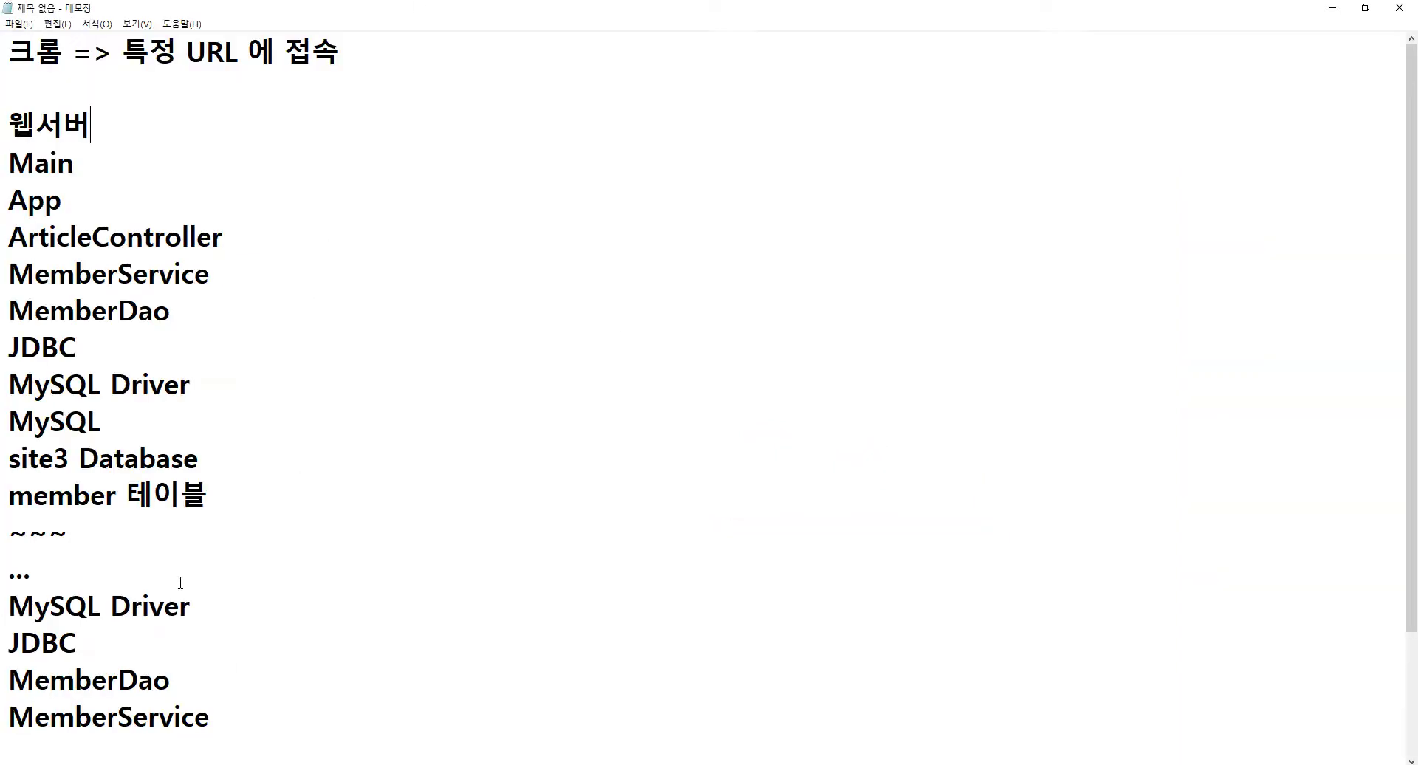
left_click_drag(2, 151, 9, 121)
left_click(139, 310)
mouse_move(10, 199)
left_mouse_down()
mouse_move(231, 383)
mouse_move(253, 591)
mouse_move(228, 57)
left_mouse_up()
key("alt+Tab")
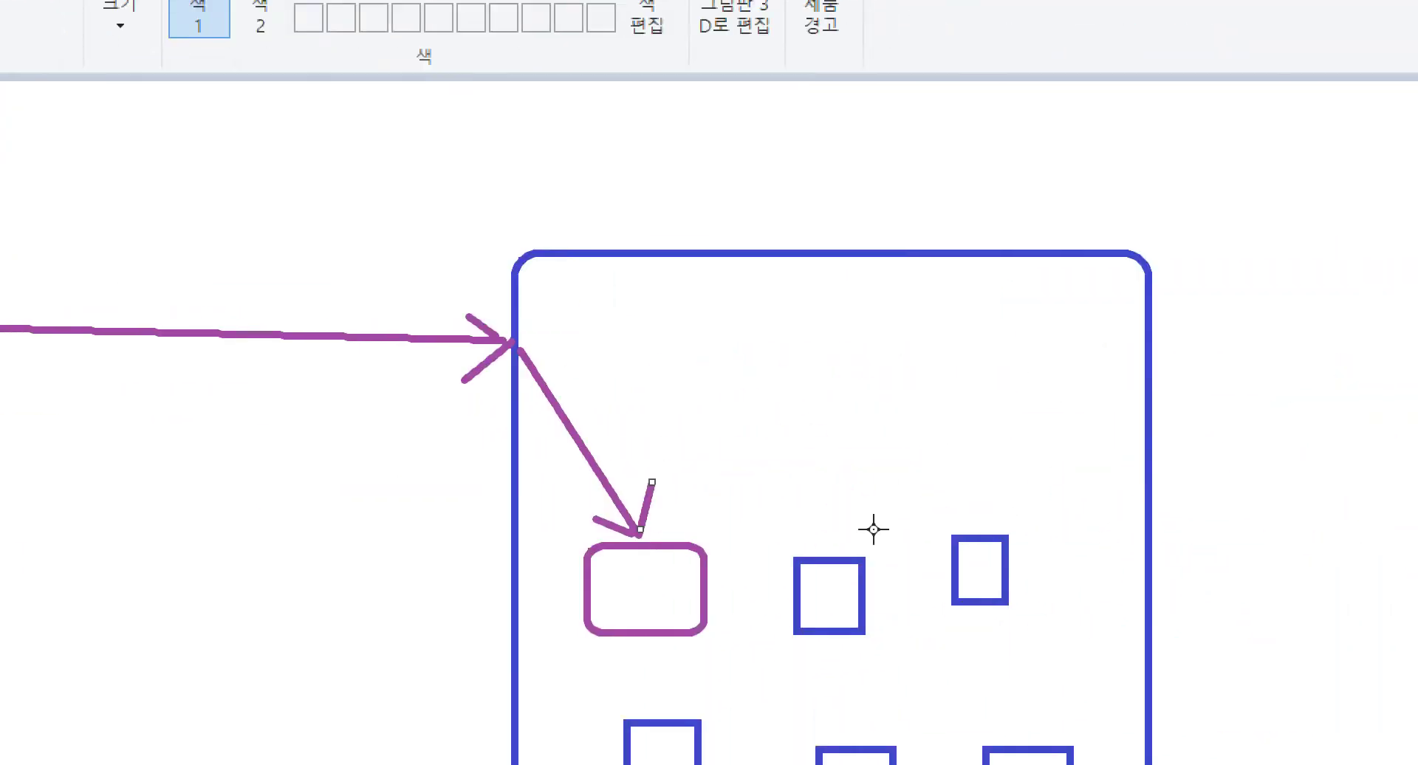
Draw purple return lines with arrowheads from the purple box back to the red box
mouse_move(599, 560)
left_mouse_down()
mouse_move(516, 407)
mouse_move(507, 462)
left_mouse_up()
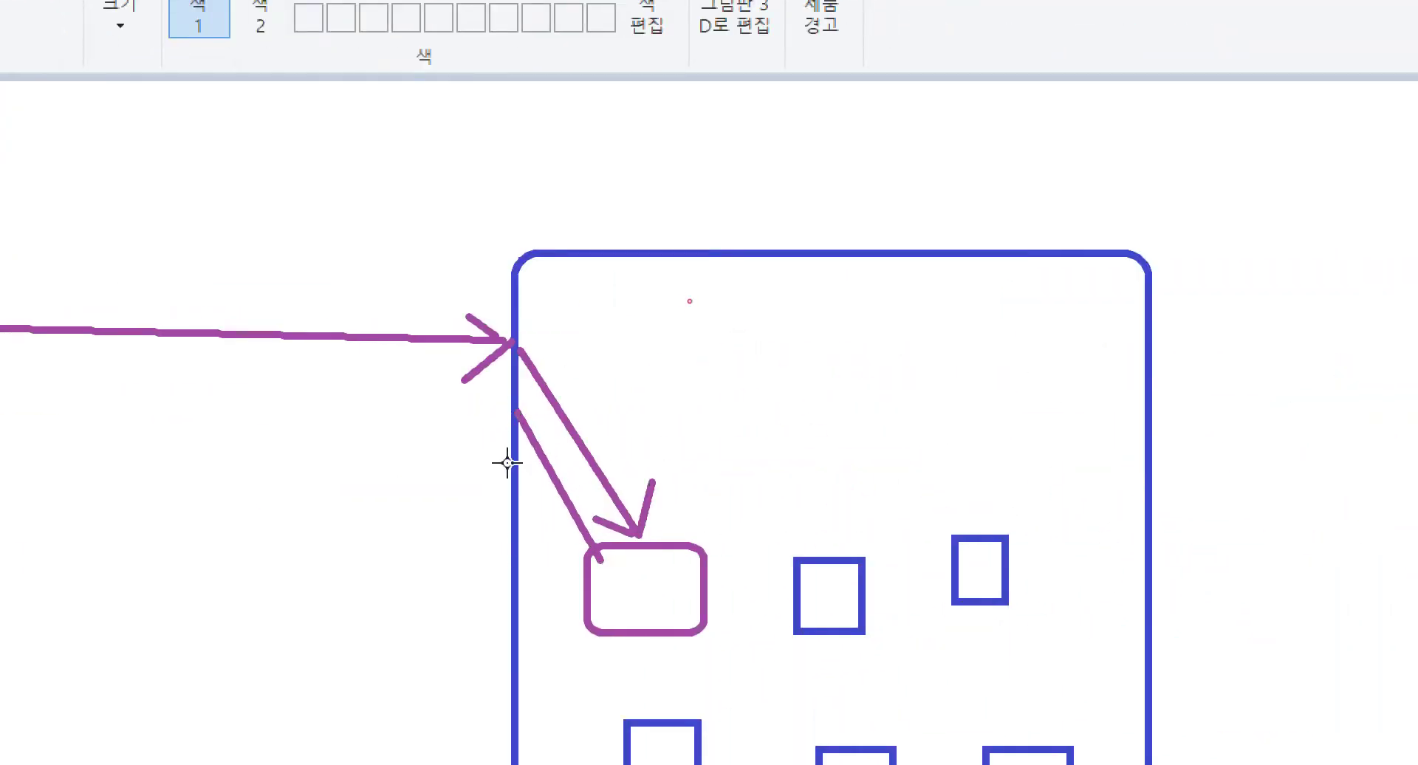
left_click_drag(512, 414, 558, 431)
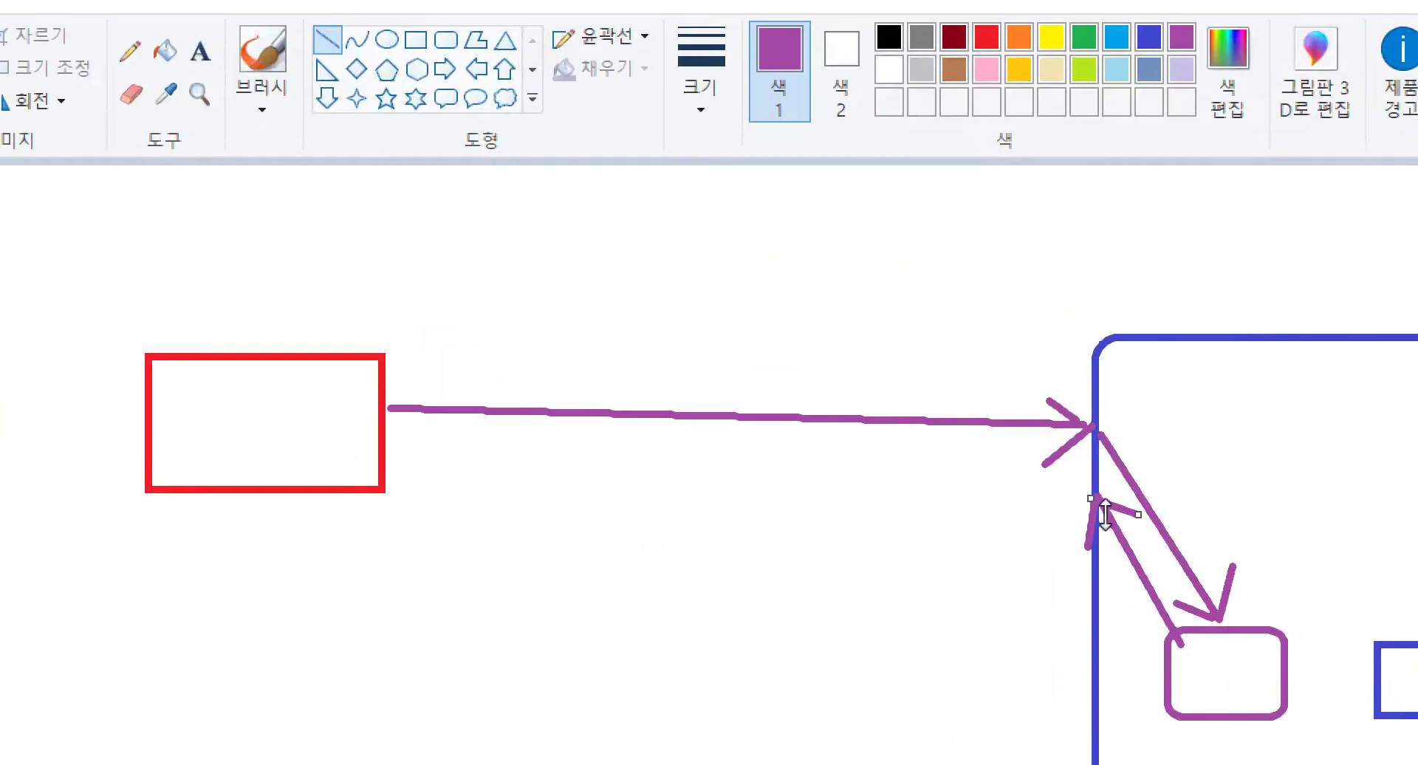
left_click_drag(1091, 502, 379, 470)
left_click_drag(443, 526, 379, 470)
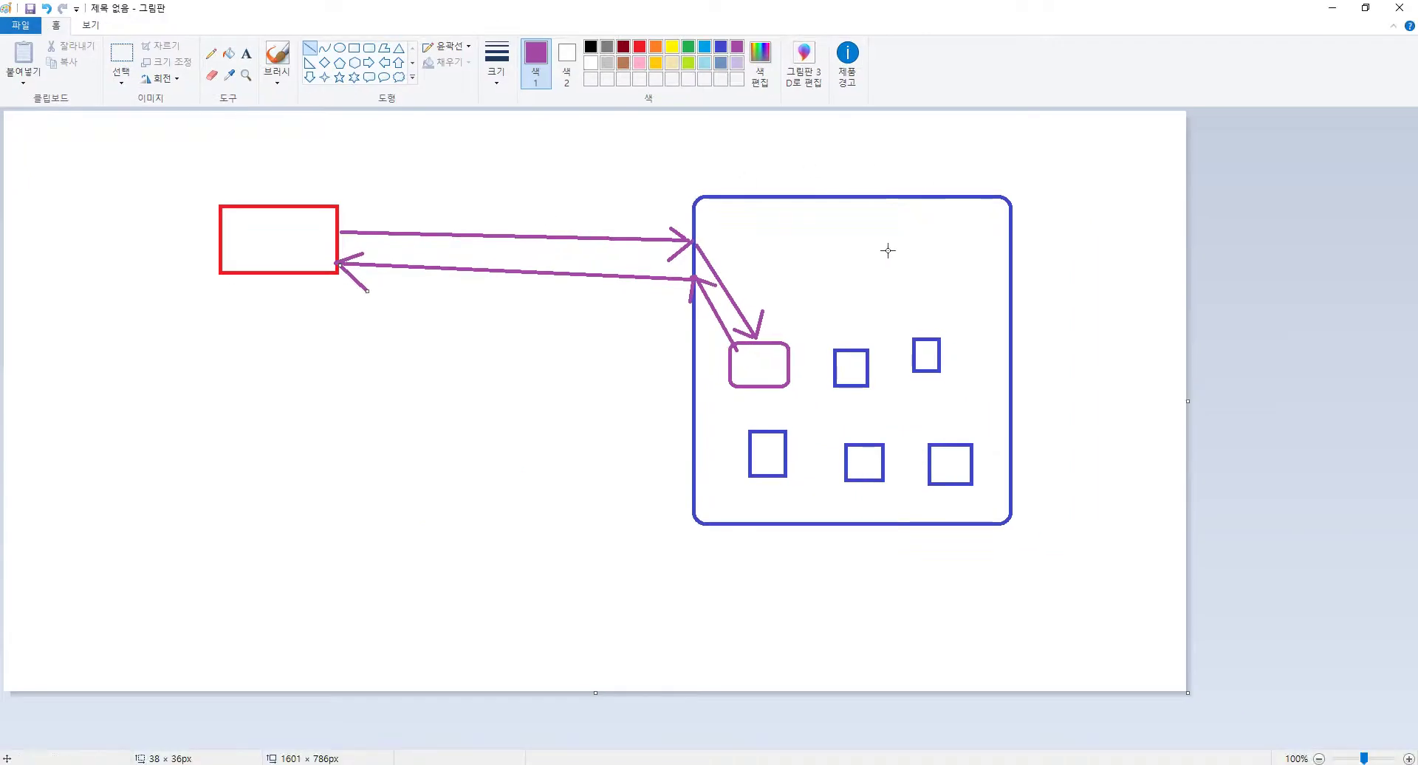
key("ctrl")
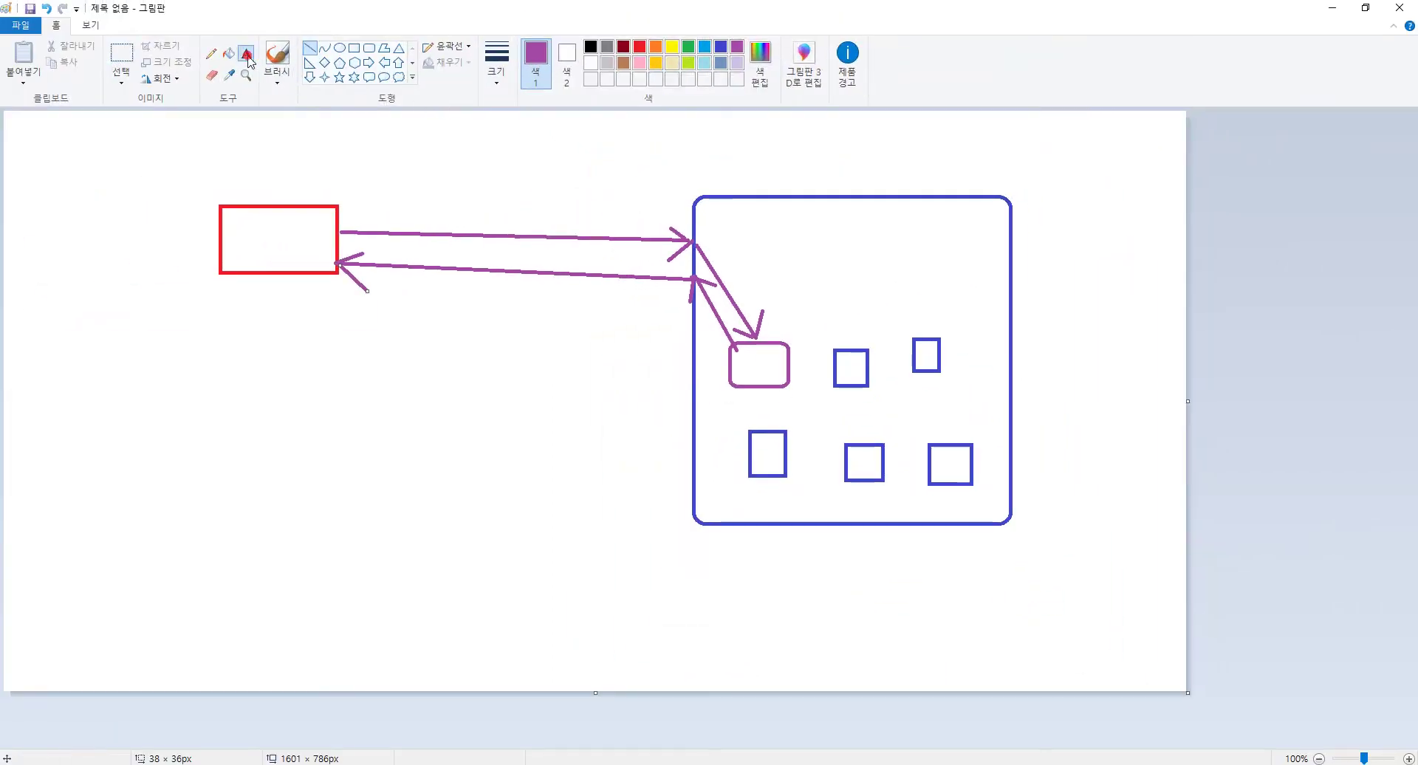
Add the purple label 서블릿 컨테이너 below the red box
left_click(248, 59)
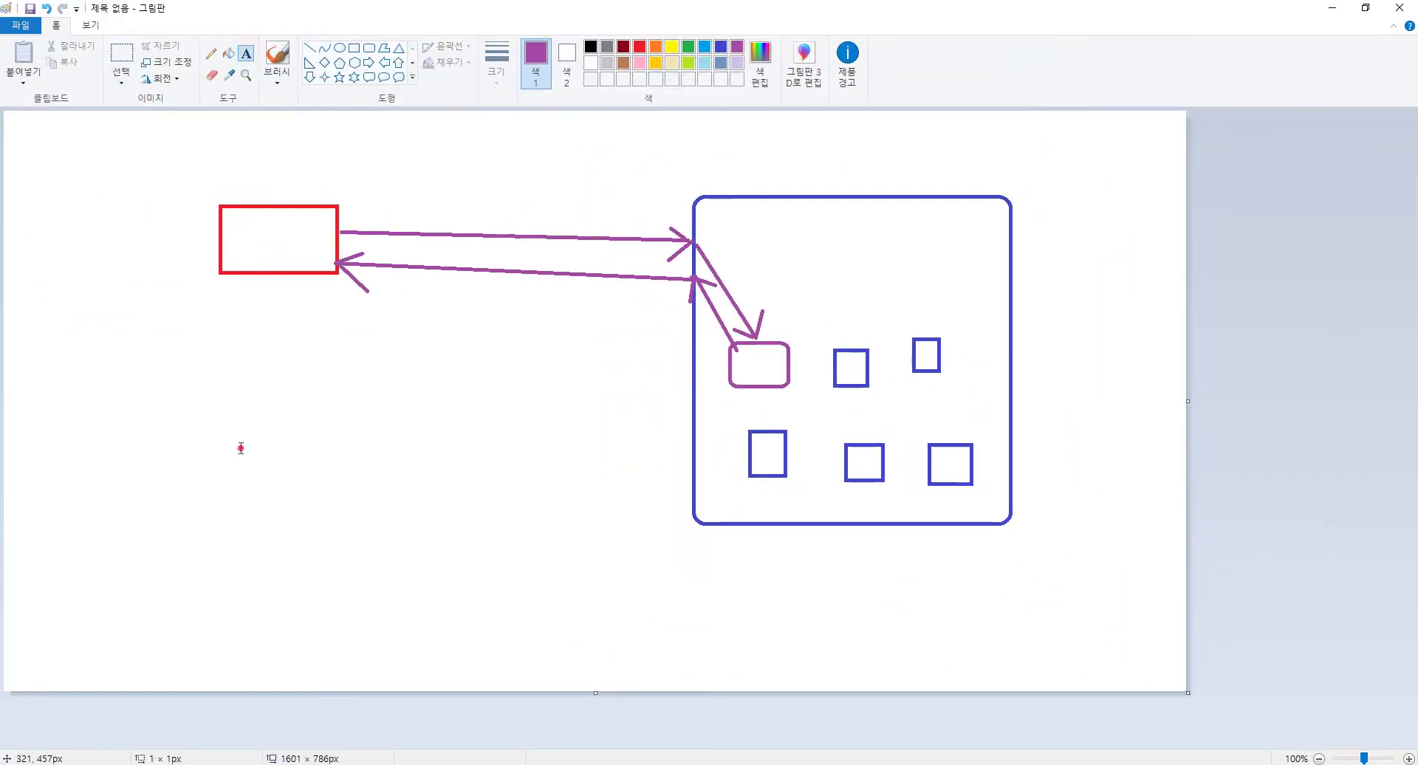
left_click(240, 446)
type("서블릿 컨텟이")
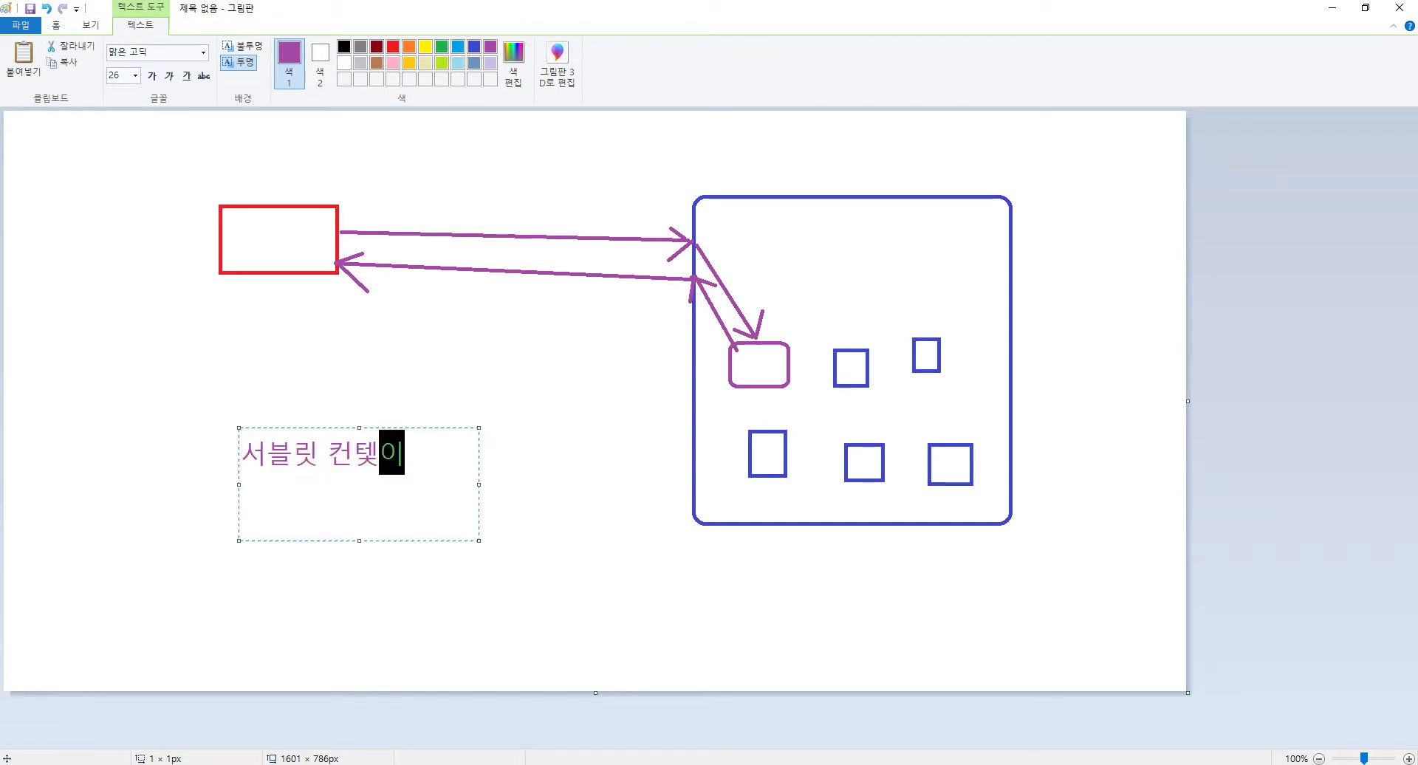
key("BackSpace")
key("BackSpace")
type("테이너")
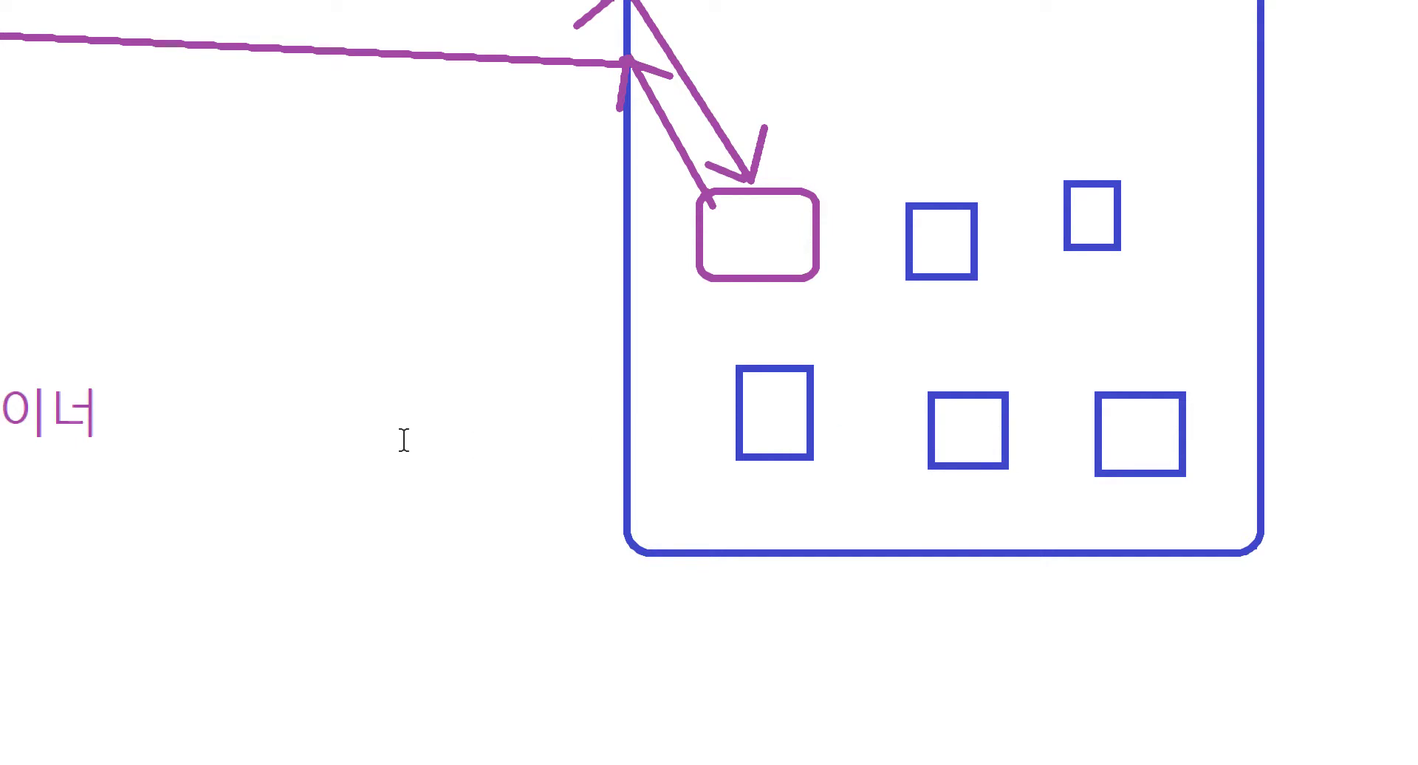
Add a second label '톰캣 + 네트워크' underneath 서블릿 컨테이너
left_click(215, 527)
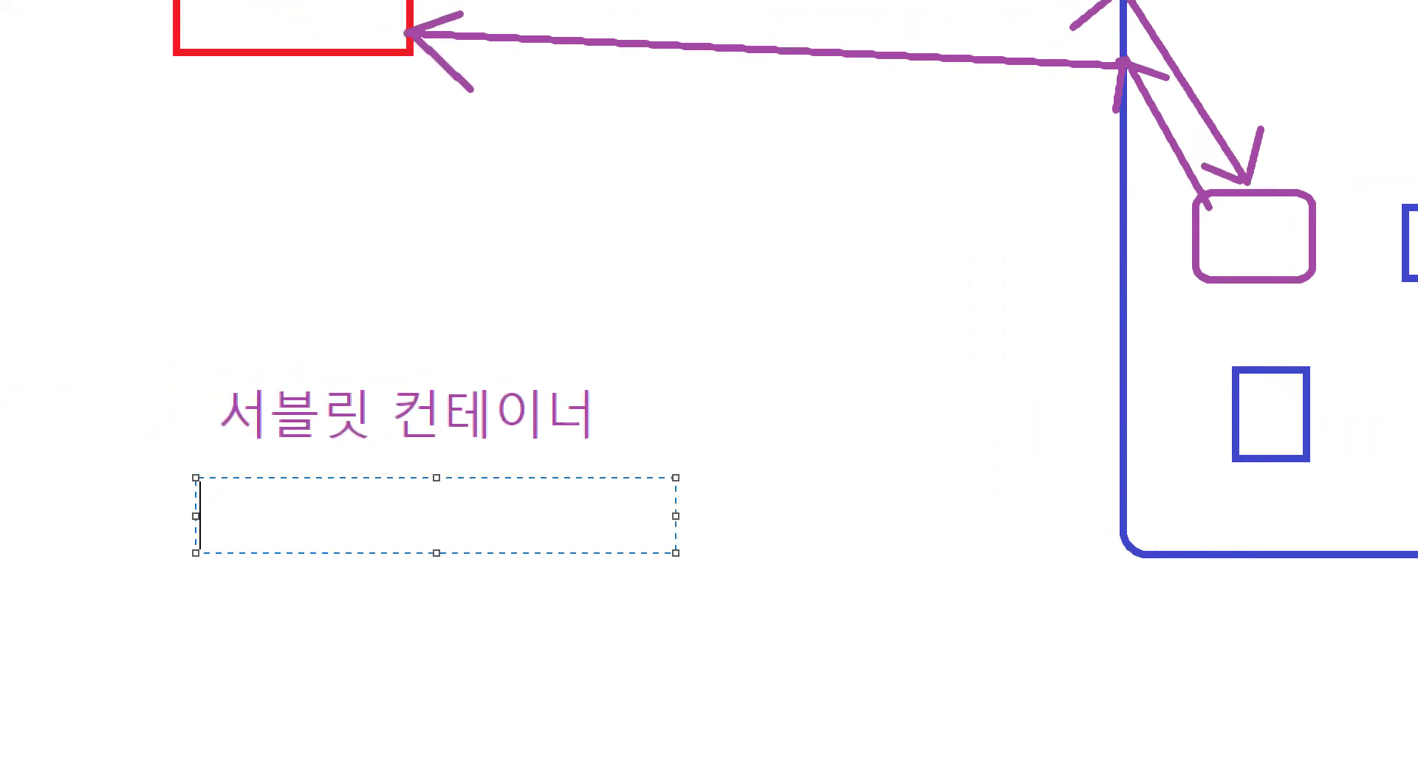
type("톰캐ㅅ")
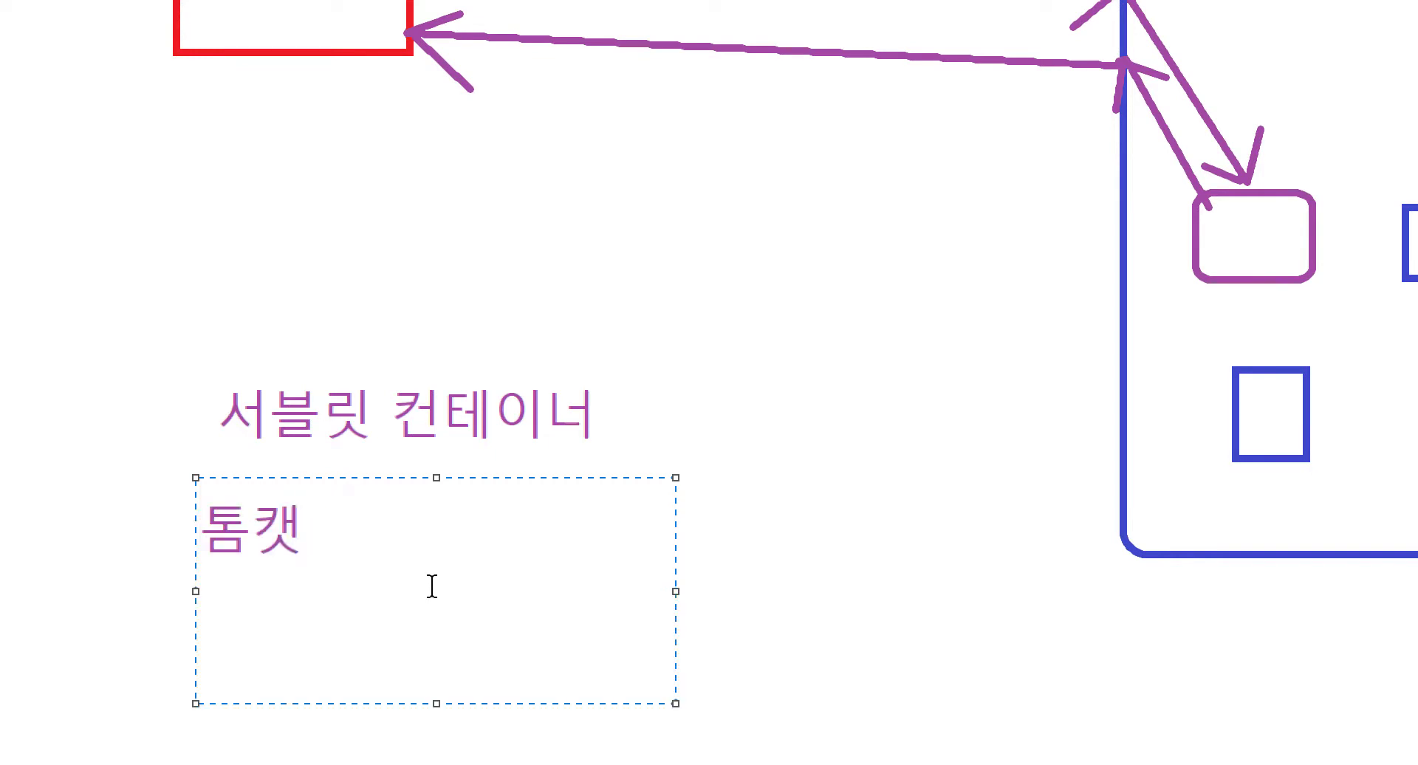
left_click_drag(336, 514, 123, 510)
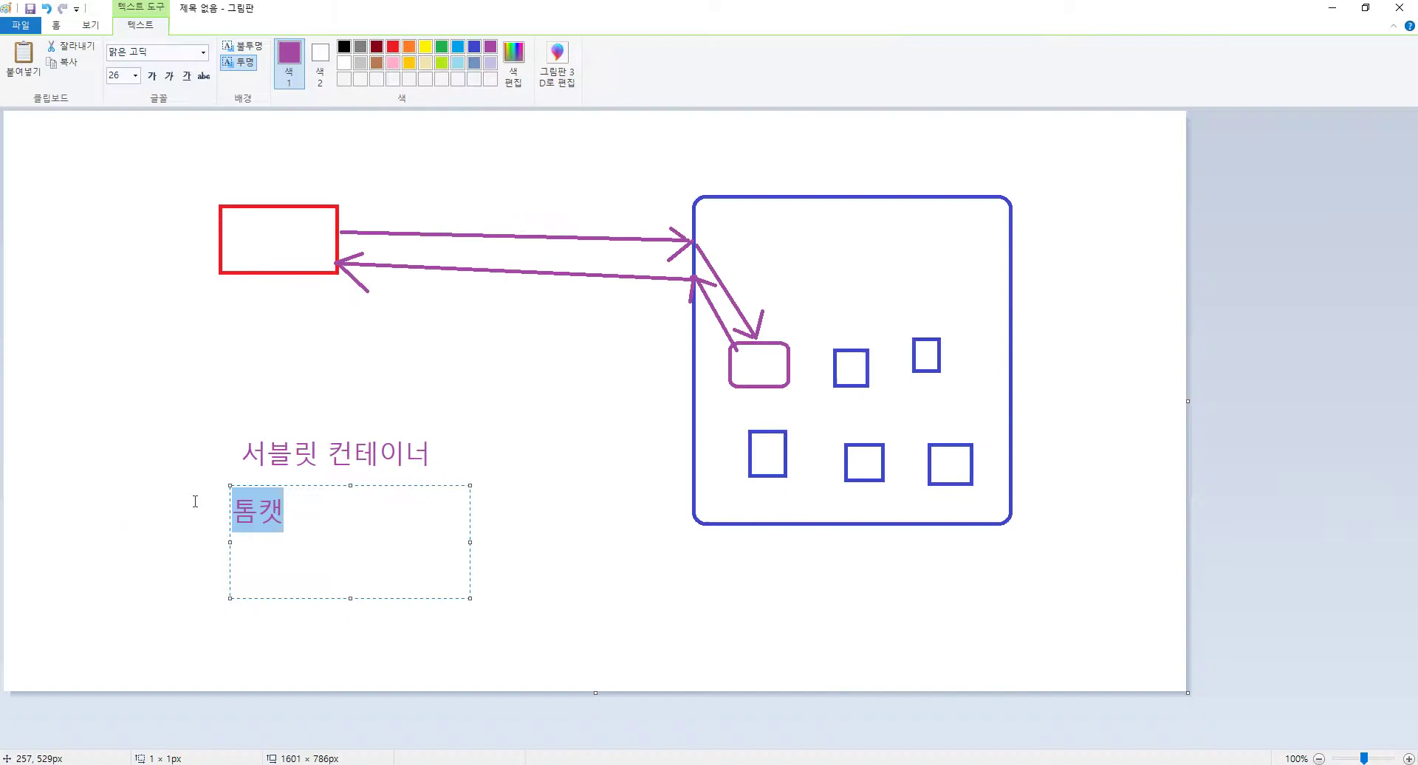
left_click(420, 508)
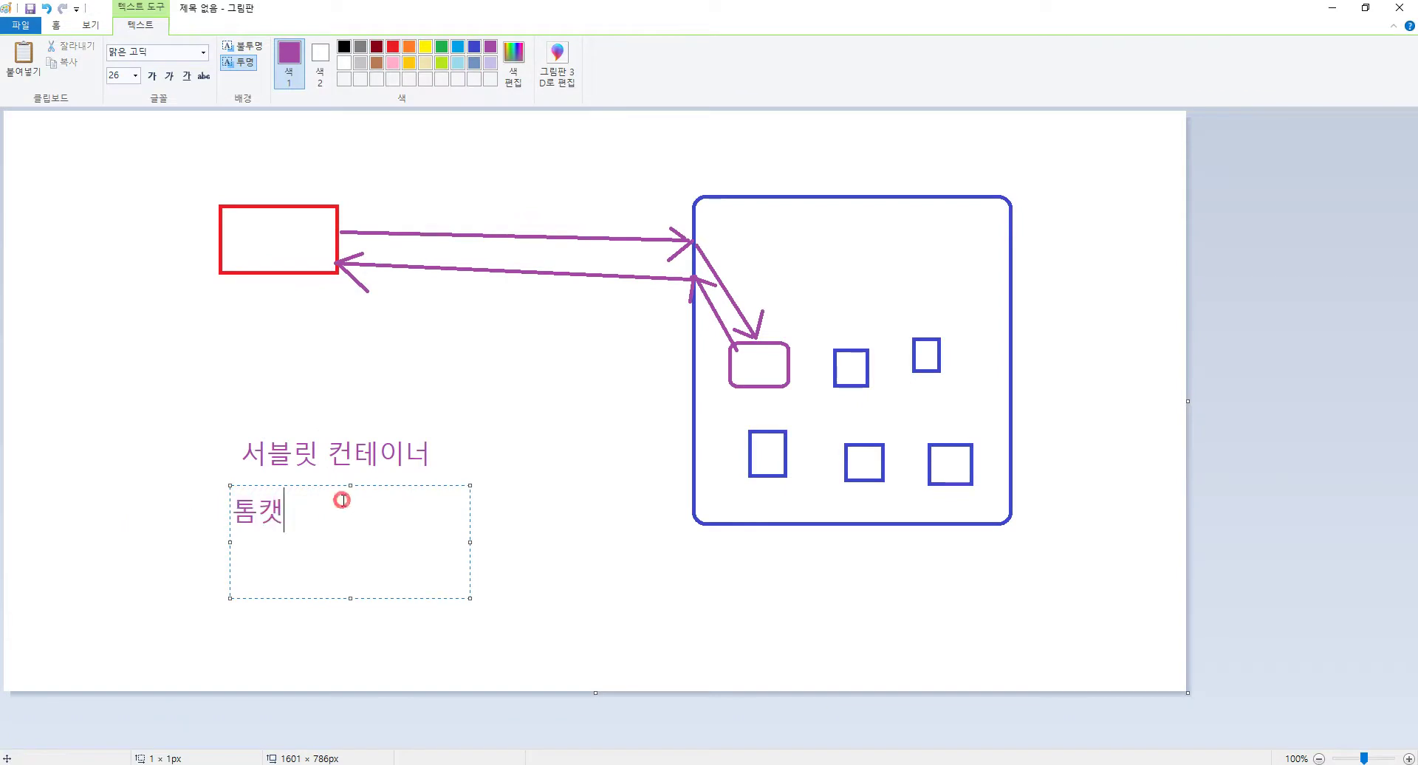
type("+ 네트워키;")
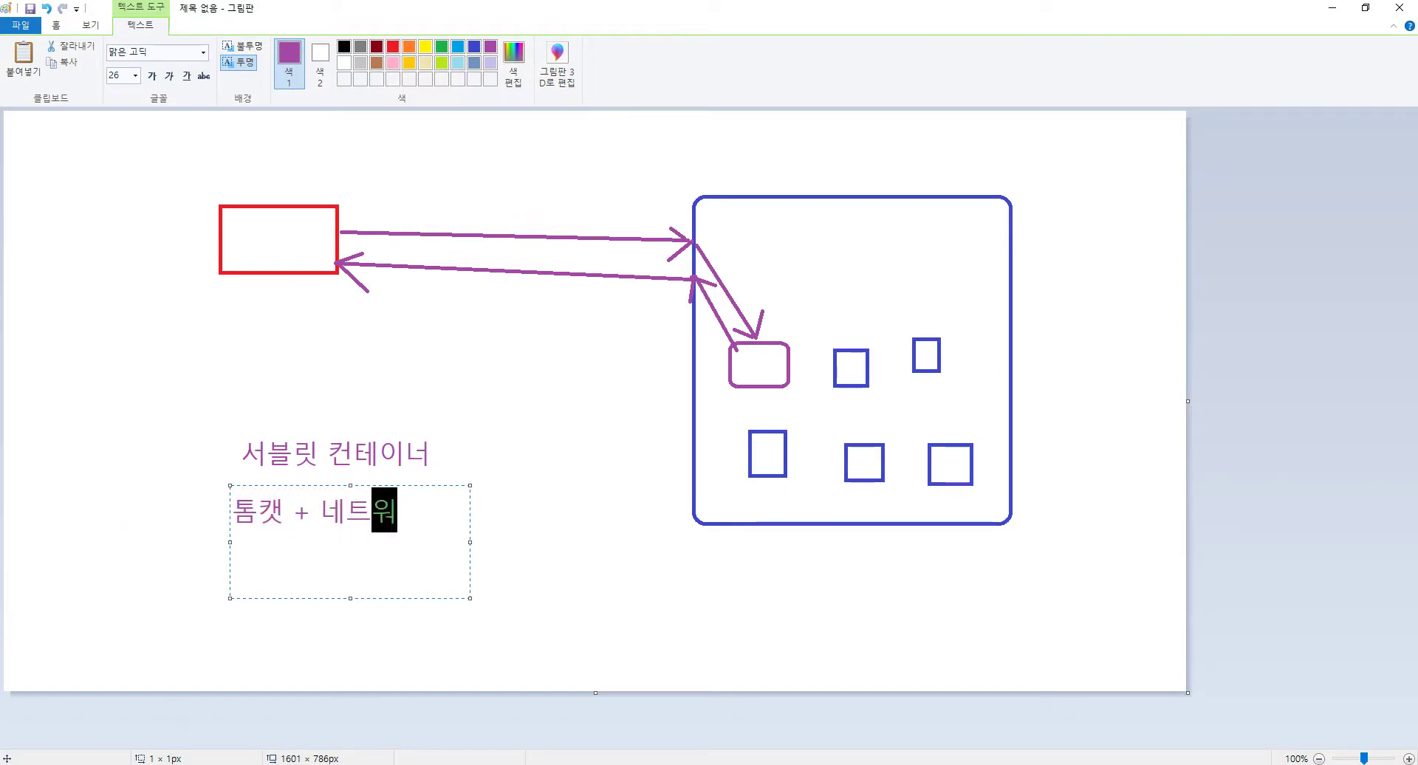
key("BackSpace")
key("BackSpace")
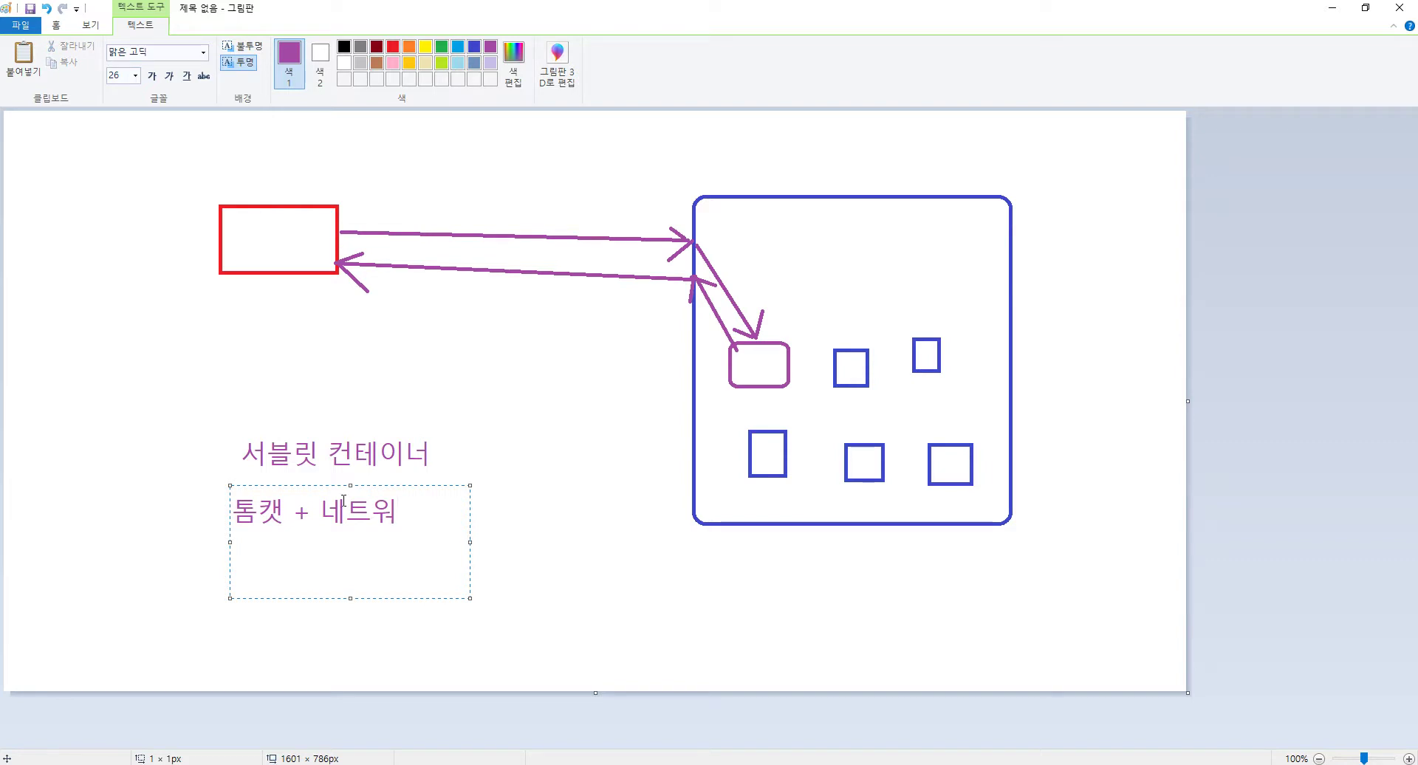
type("크")
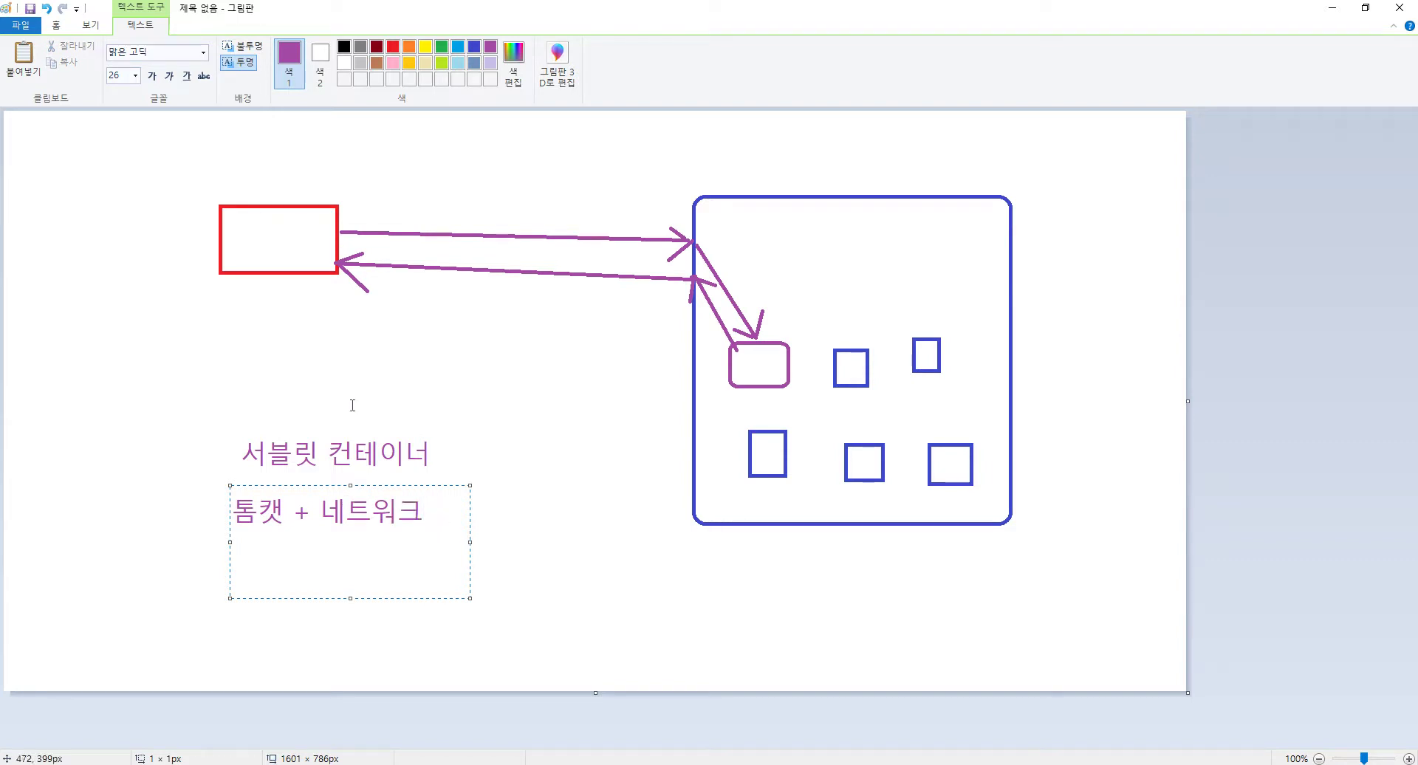
left_click(352, 405)
Search Google for 'tomcat' in a new tab and open the official Apache Tomcat site
key("alt+Tab")
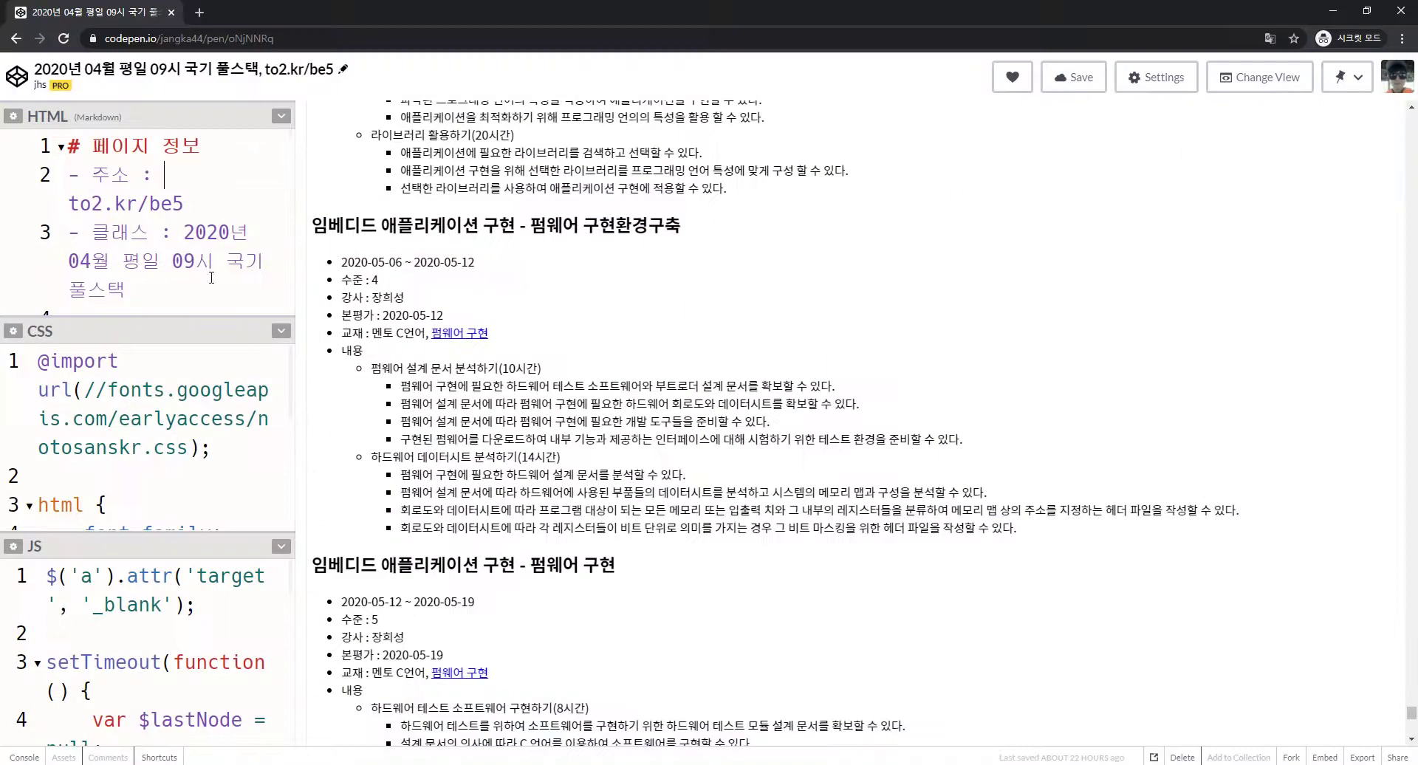
left_click(210, 16)
type("google.com")
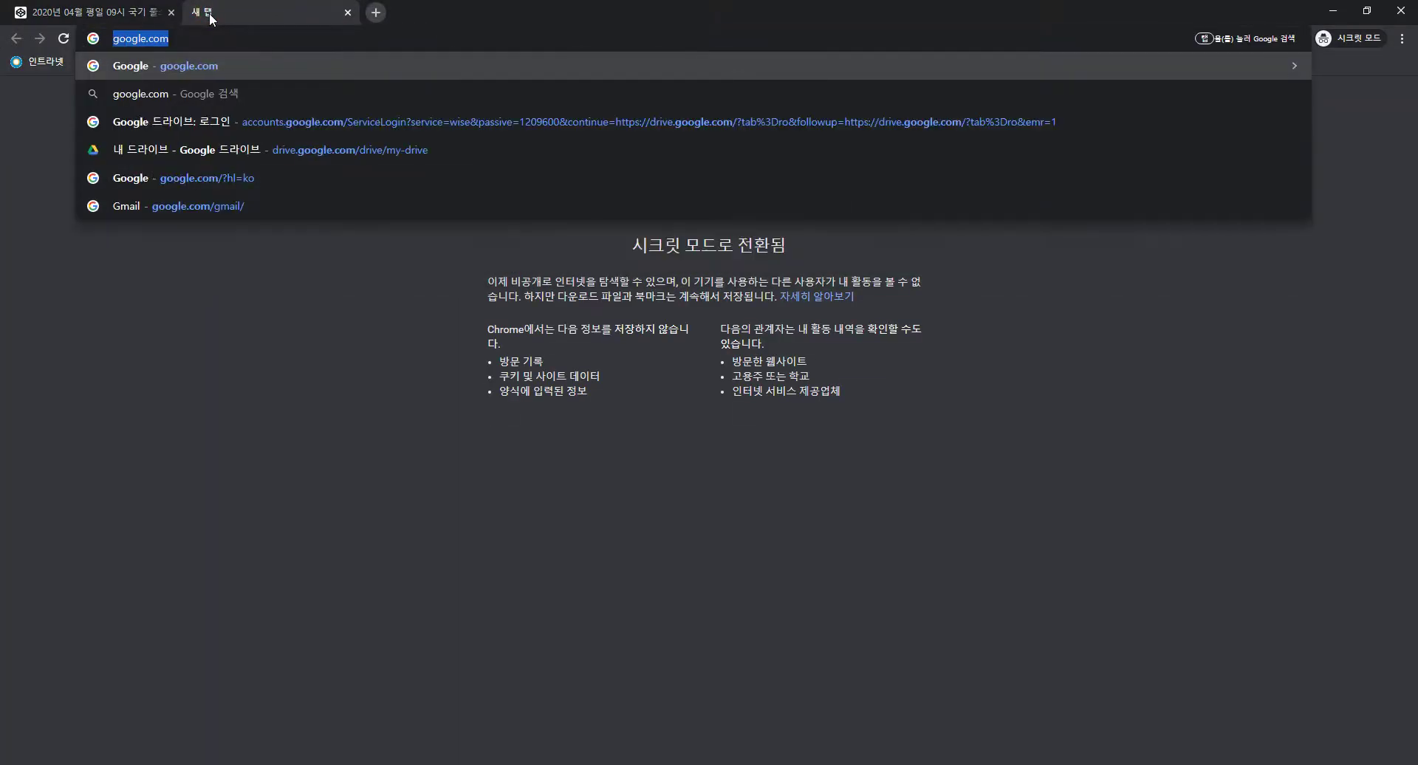
key("Return")
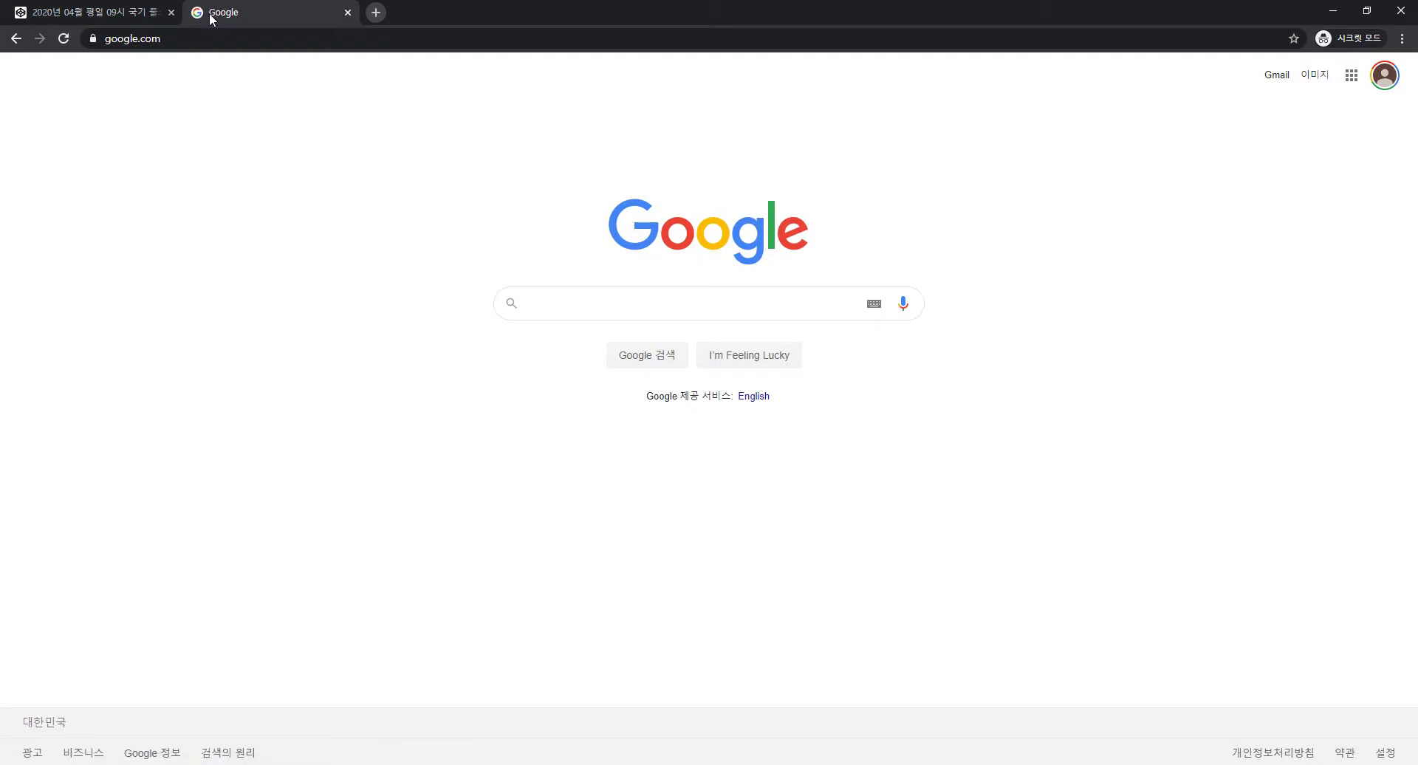
type("tomcat")
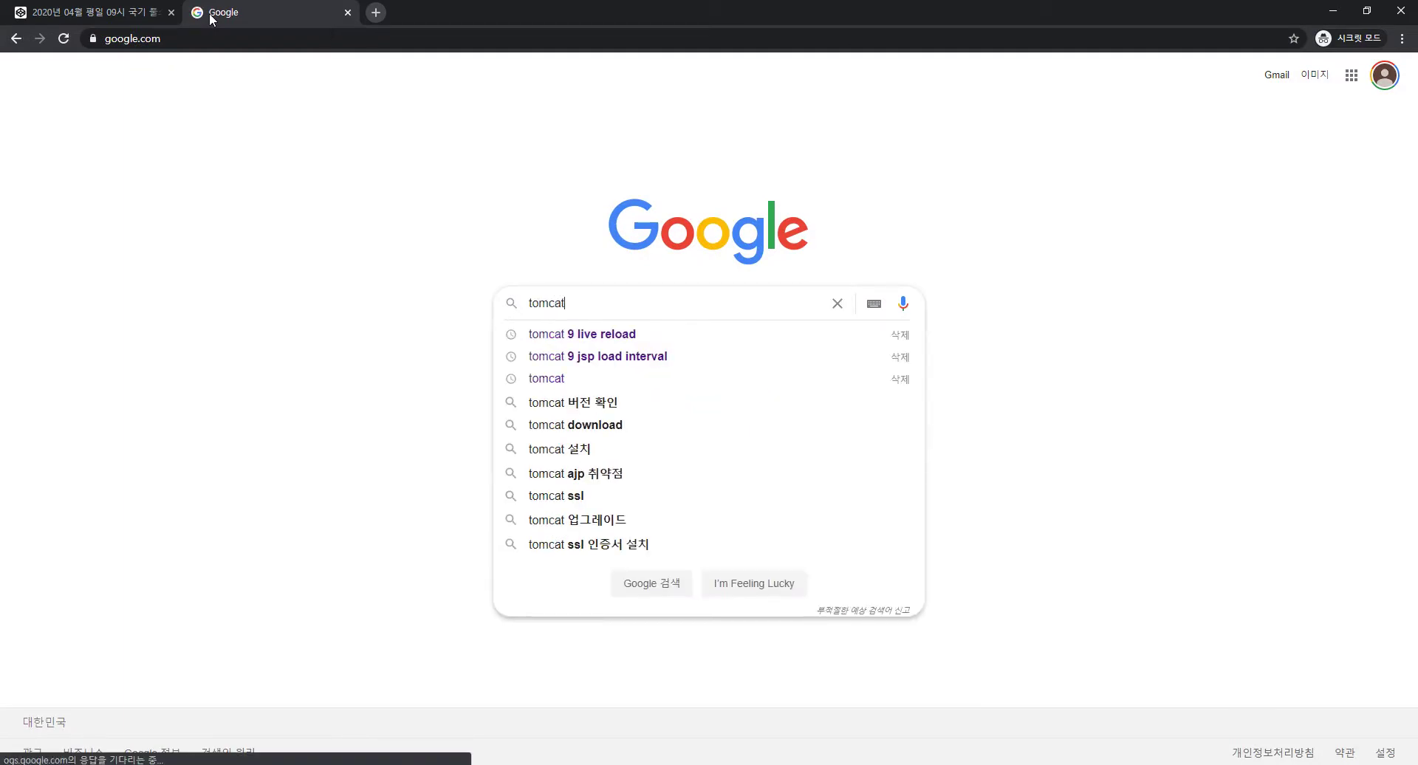
key("Return")
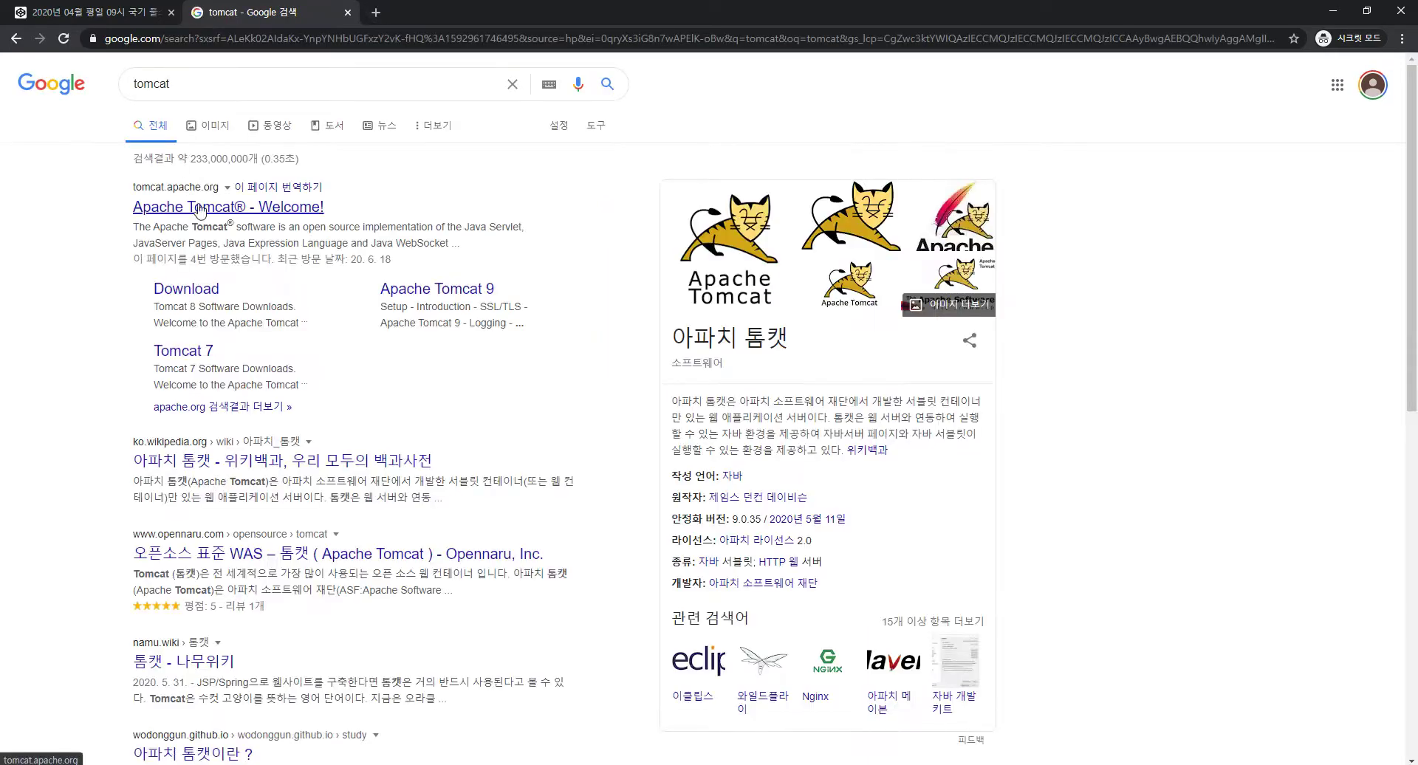
left_click(198, 210)
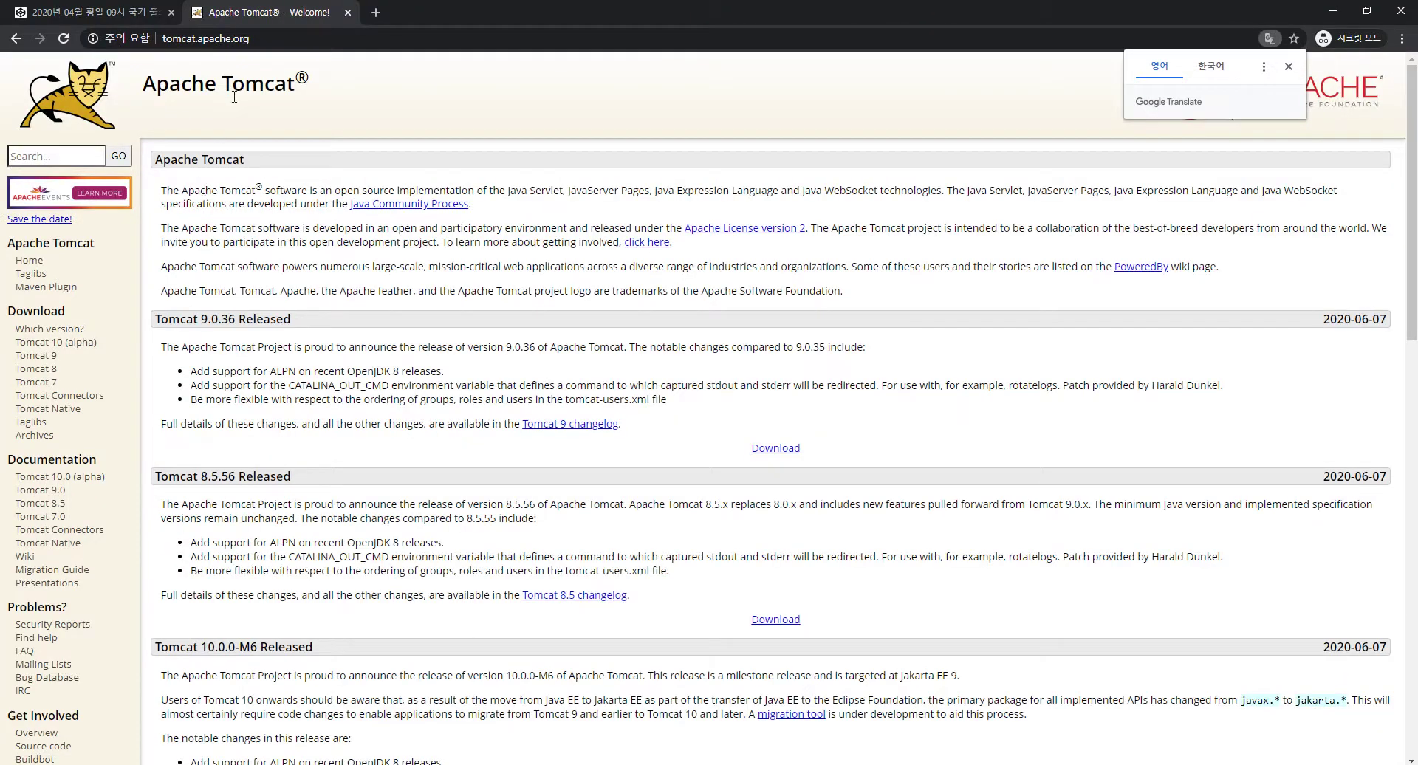
Open the Tomcat 9 download page from the site's navigation menu
scroll(234, 96, "up", 6, "ctrl")
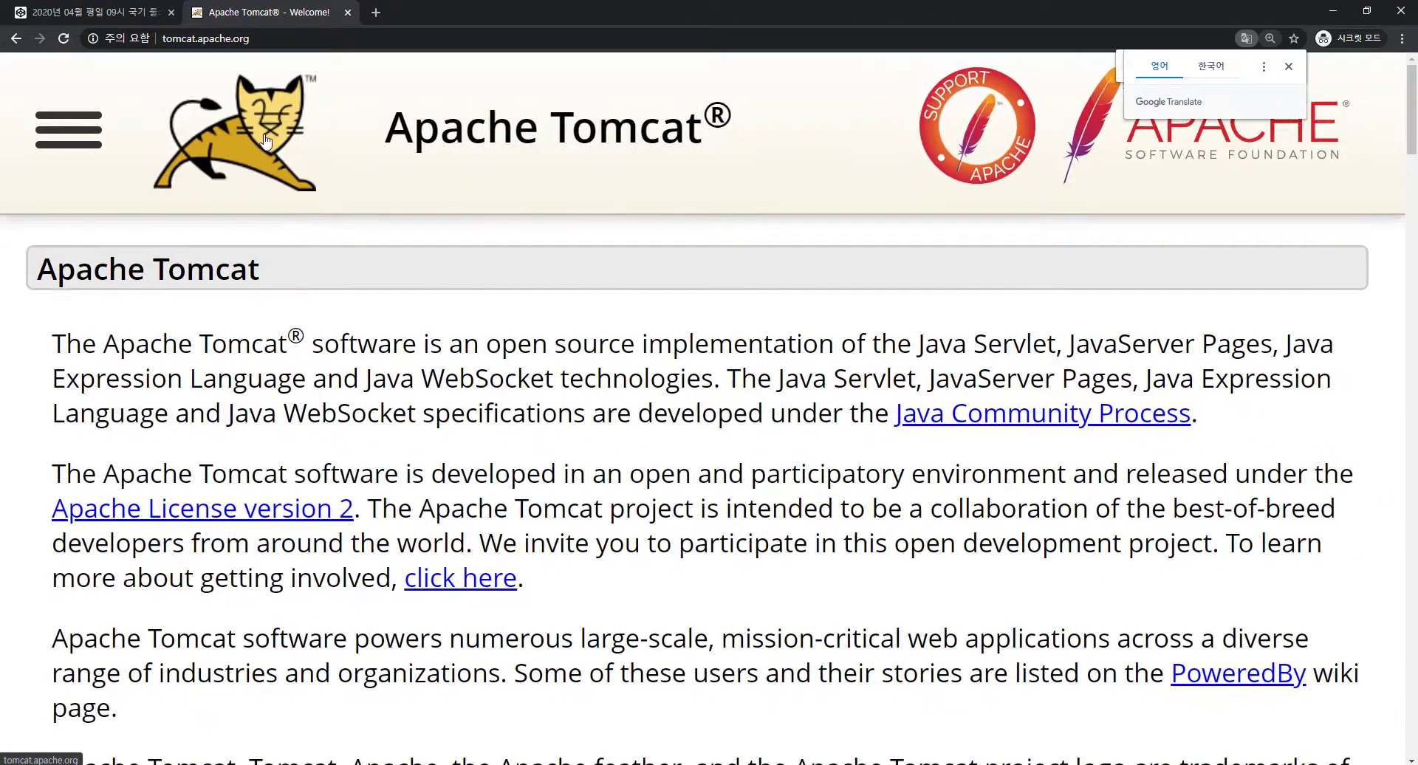
left_click(96, 135)
left_click(96, 135)
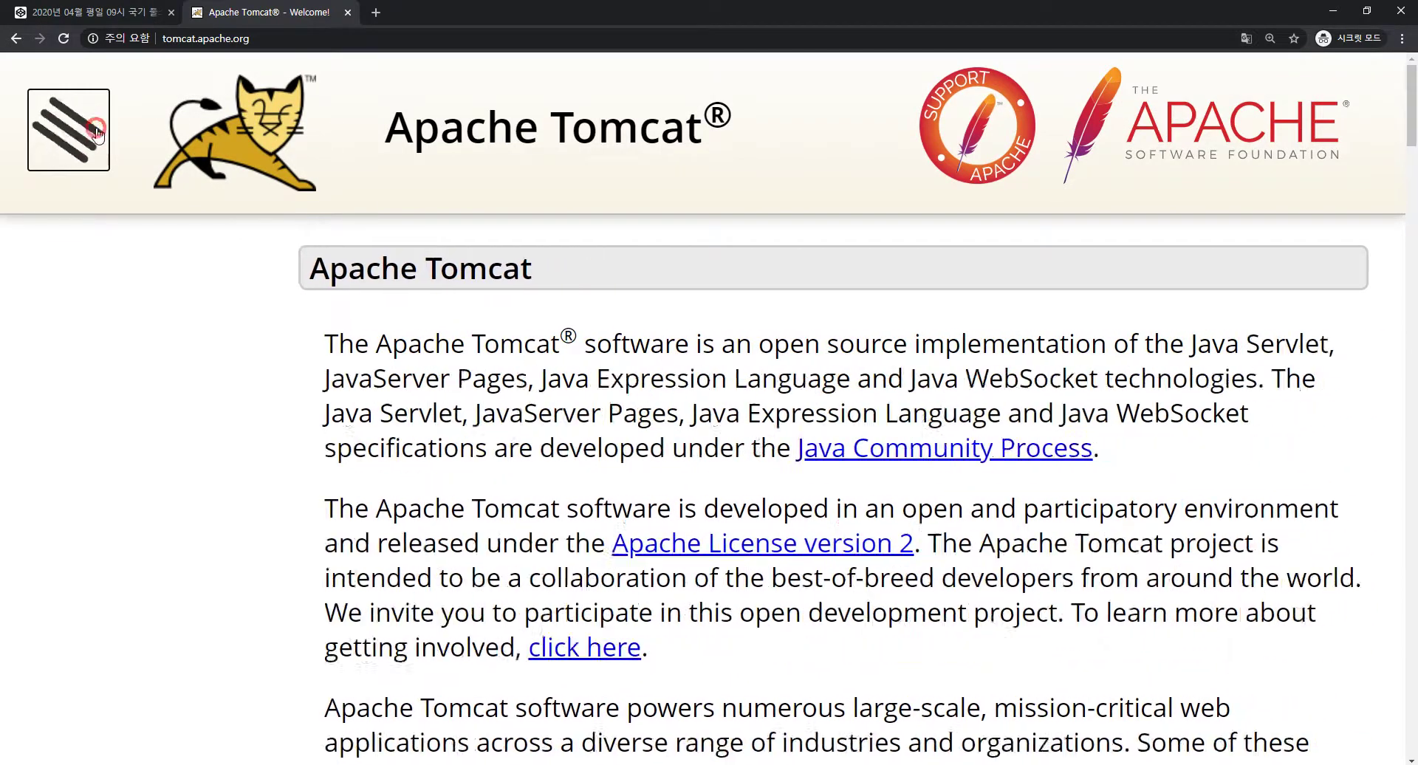
left_click(96, 135)
scroll(96, 135, "down", 1, "ctrl")
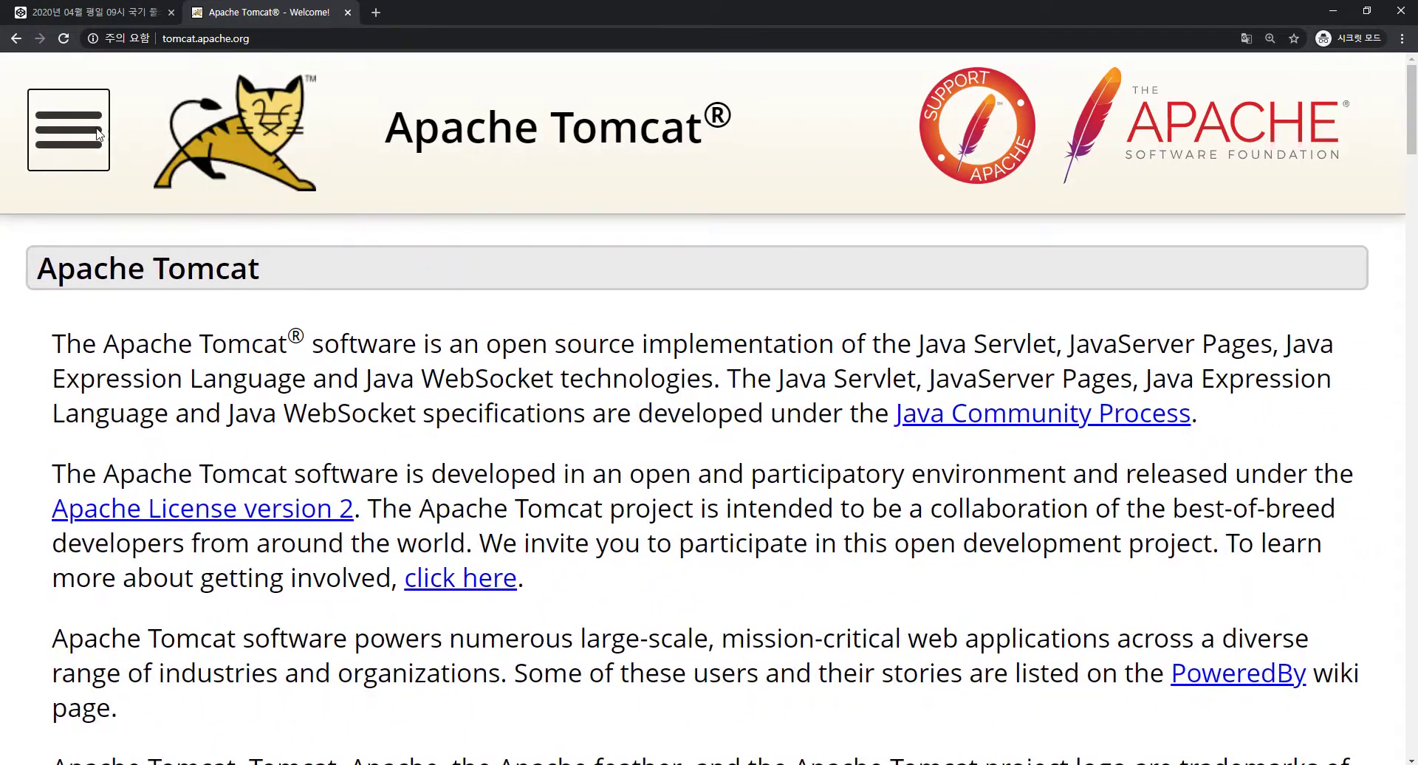
scroll(98, 135, "down", 5, "ctrl")
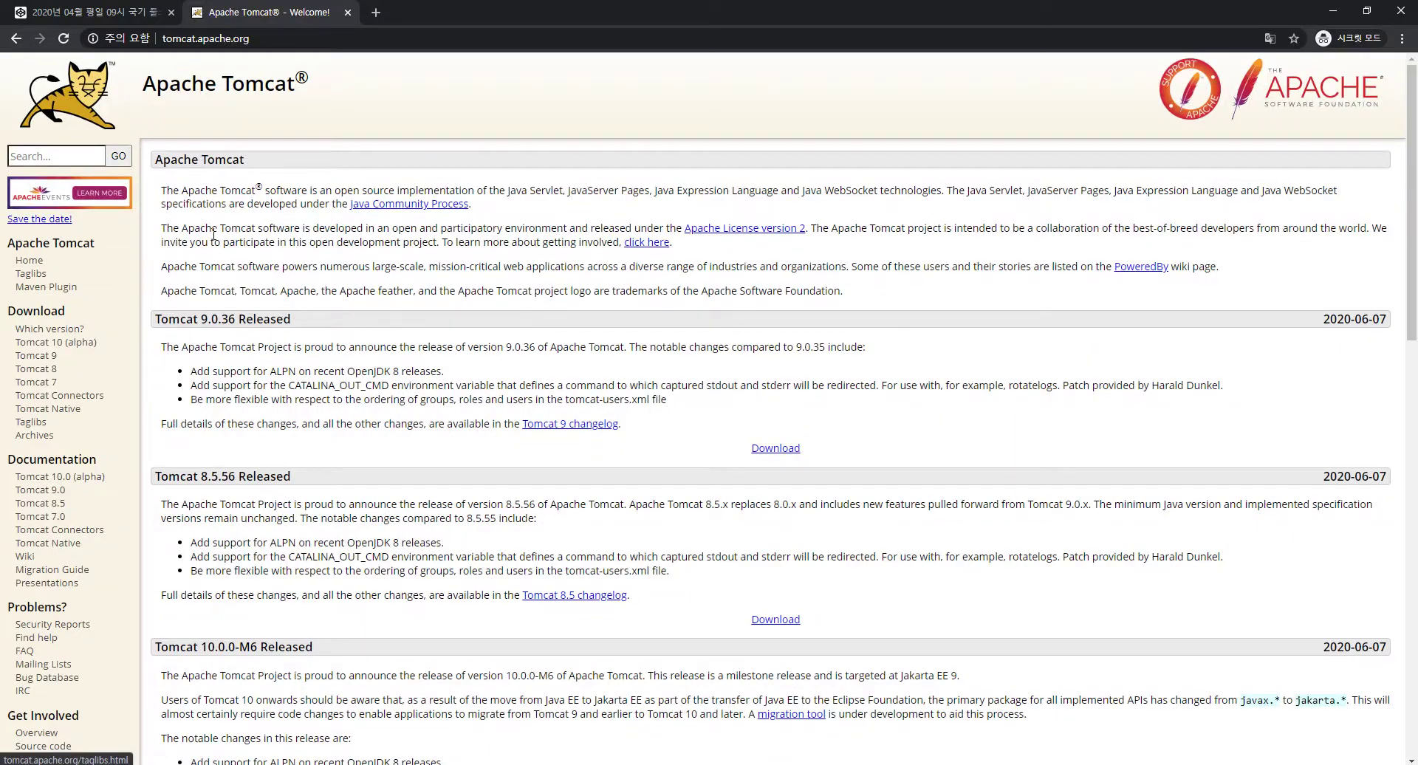
scroll(218, 256, "down", 6)
scroll(217, 256, "up", 4)
scroll(224, 296, "up", 5, "ctrl")
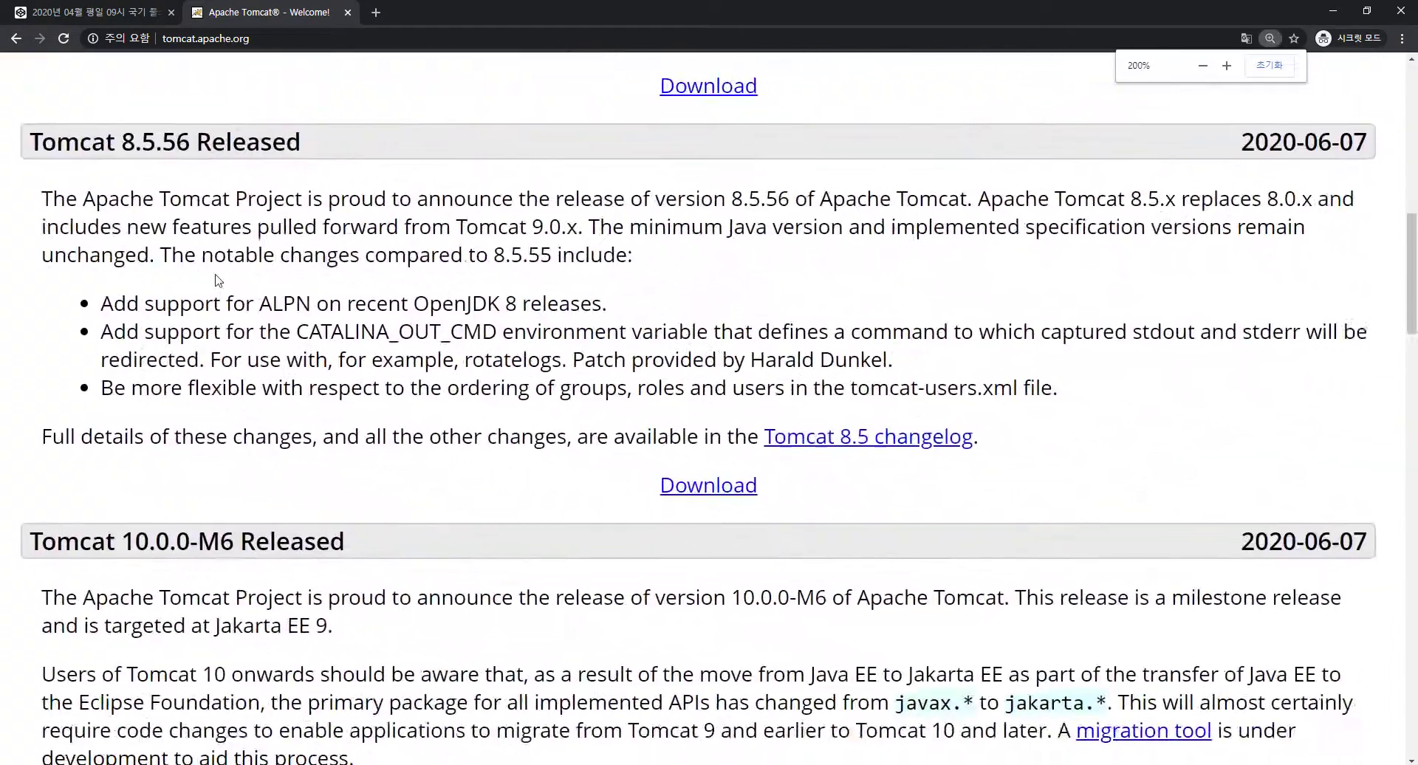
scroll(214, 302, "down", 3, "ctrl")
scroll(185, 332, "up", 1, "ctrl")
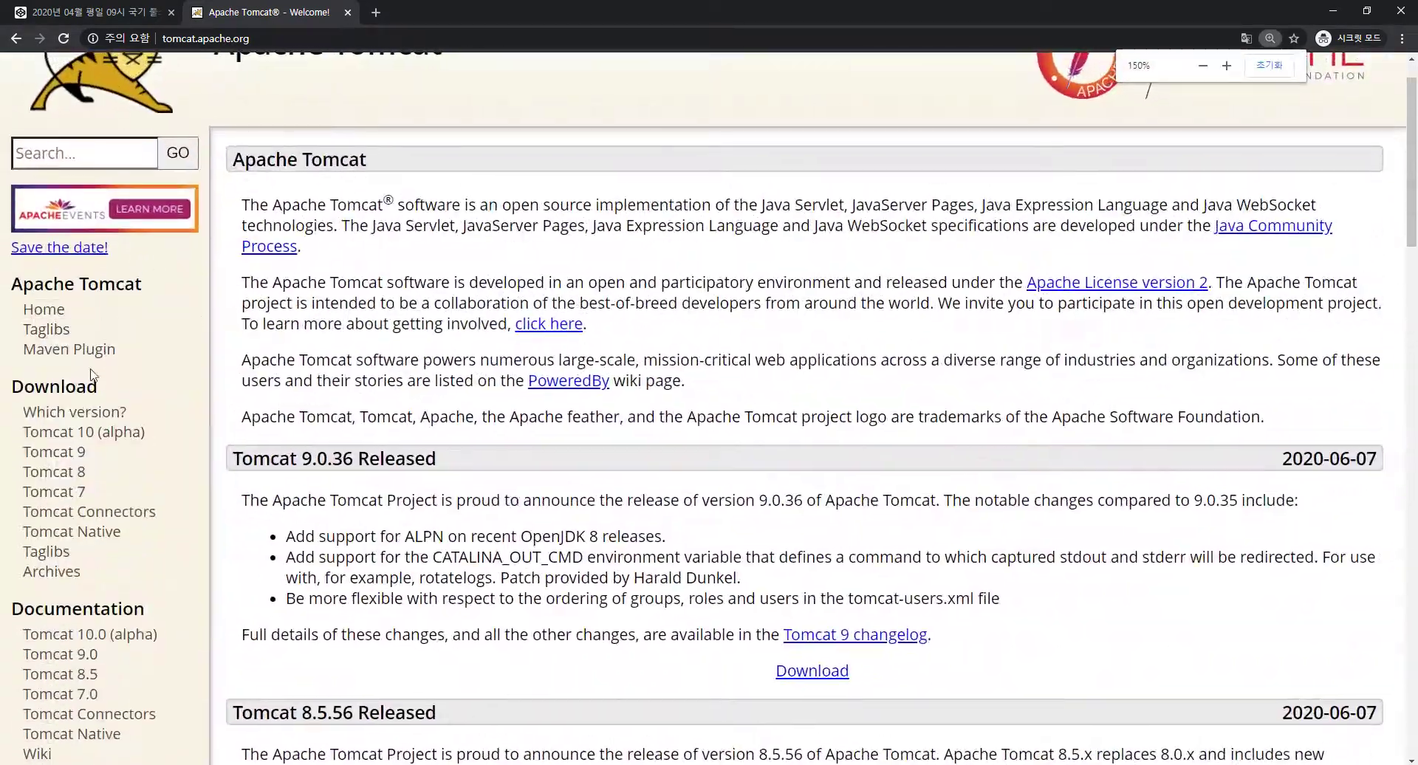
left_click(70, 452)
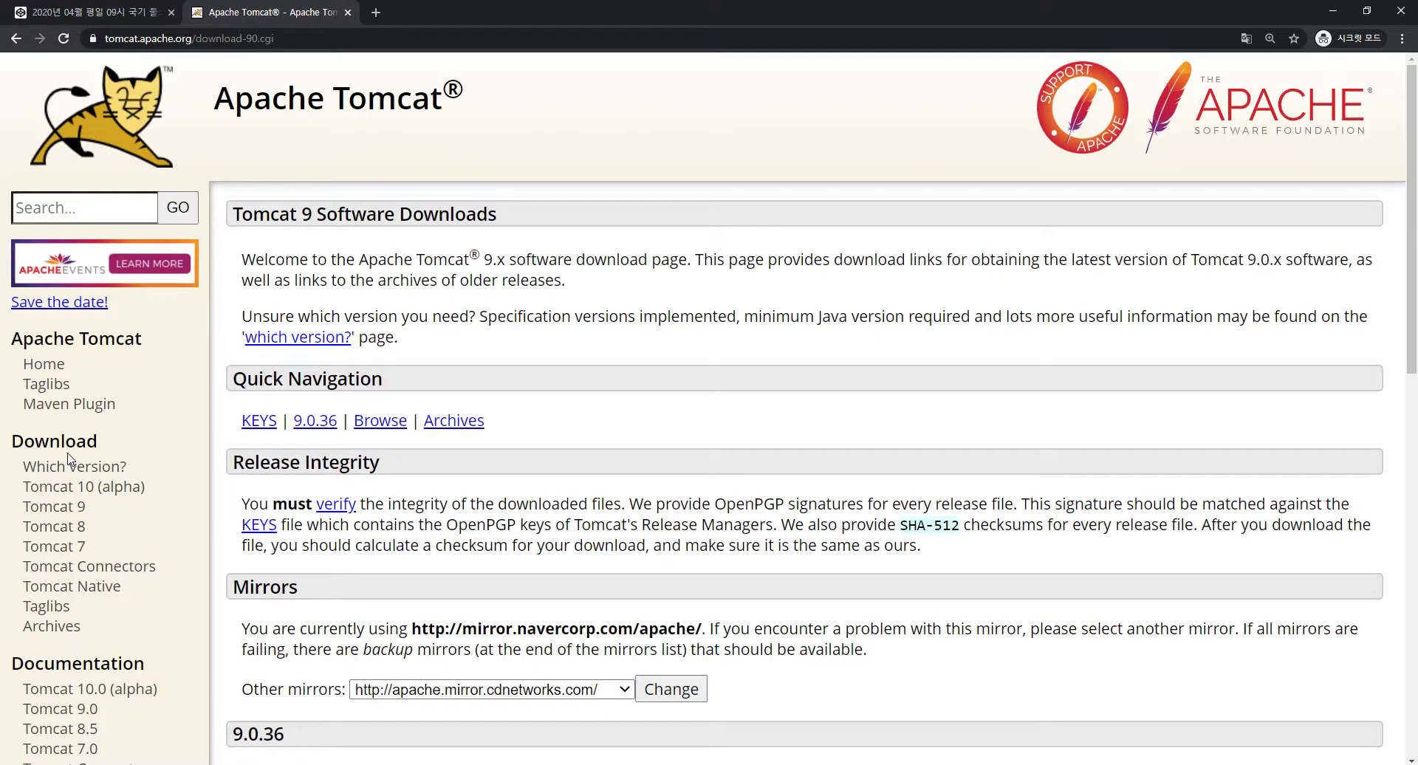
Locate the 64-bit Windows zip entry under Core and start its download
scroll(480, 378, "down", 10)
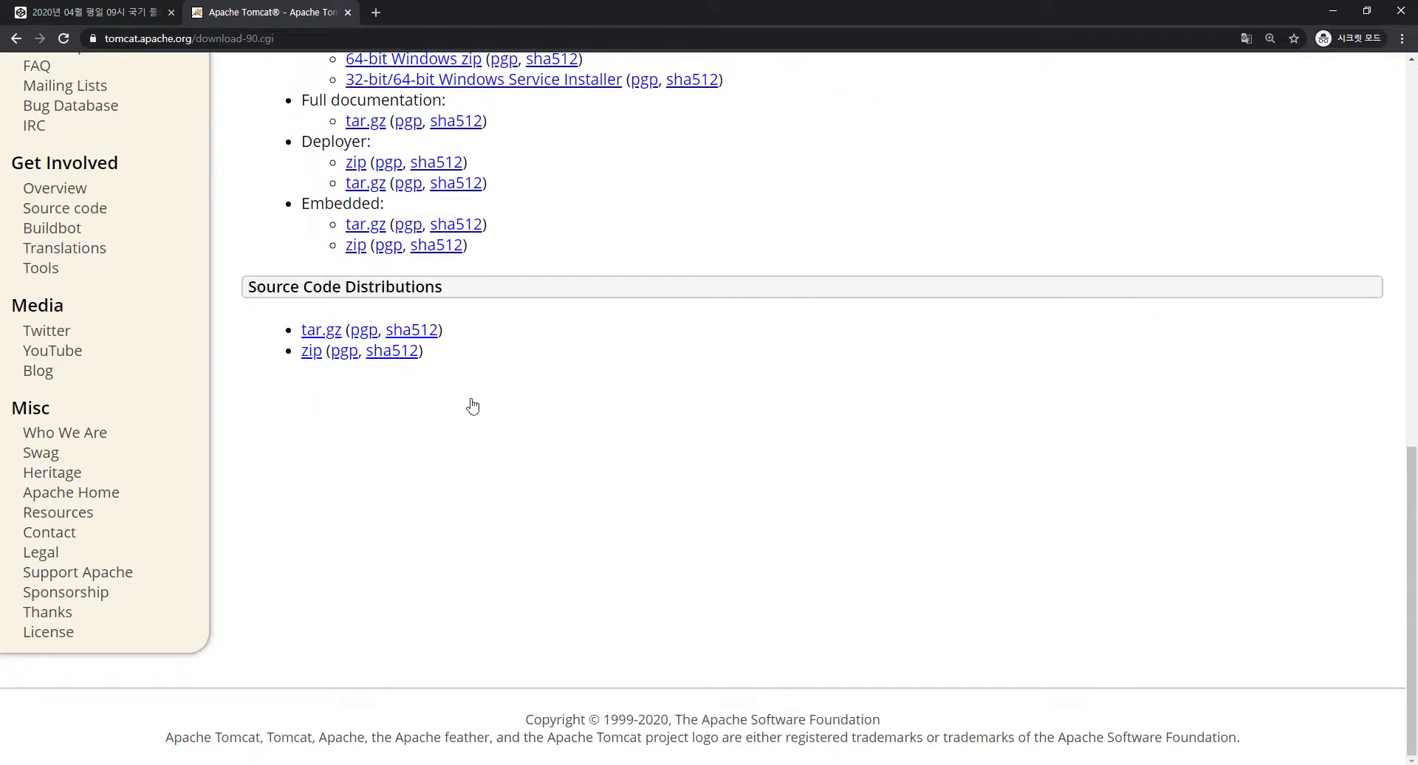
scroll(473, 406, "up", 3, "ctrl")
scroll(369, 333, "up", 1)
left_click(167, 271)
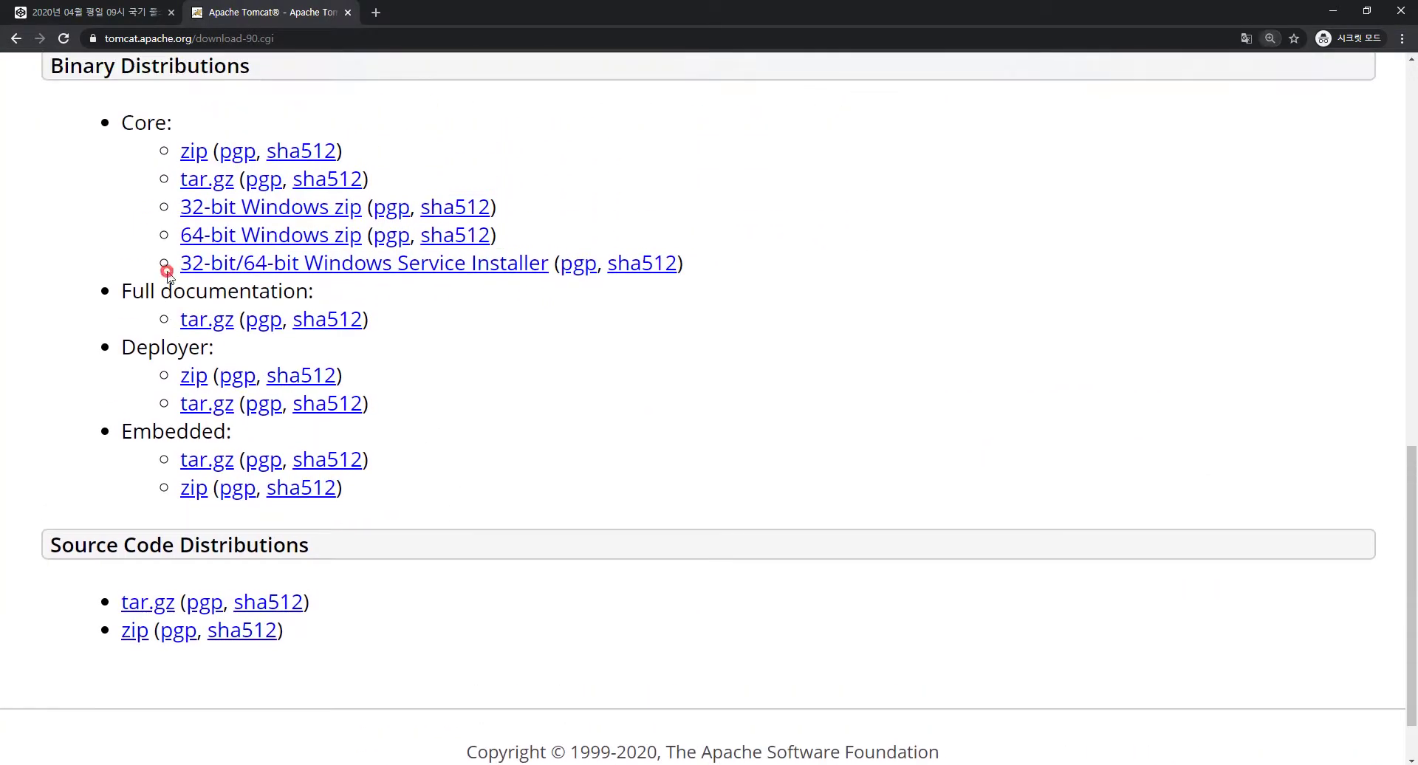
left_click_drag(166, 273, 687, 265)
left_click(747, 269)
left_click_drag(163, 235, 527, 237)
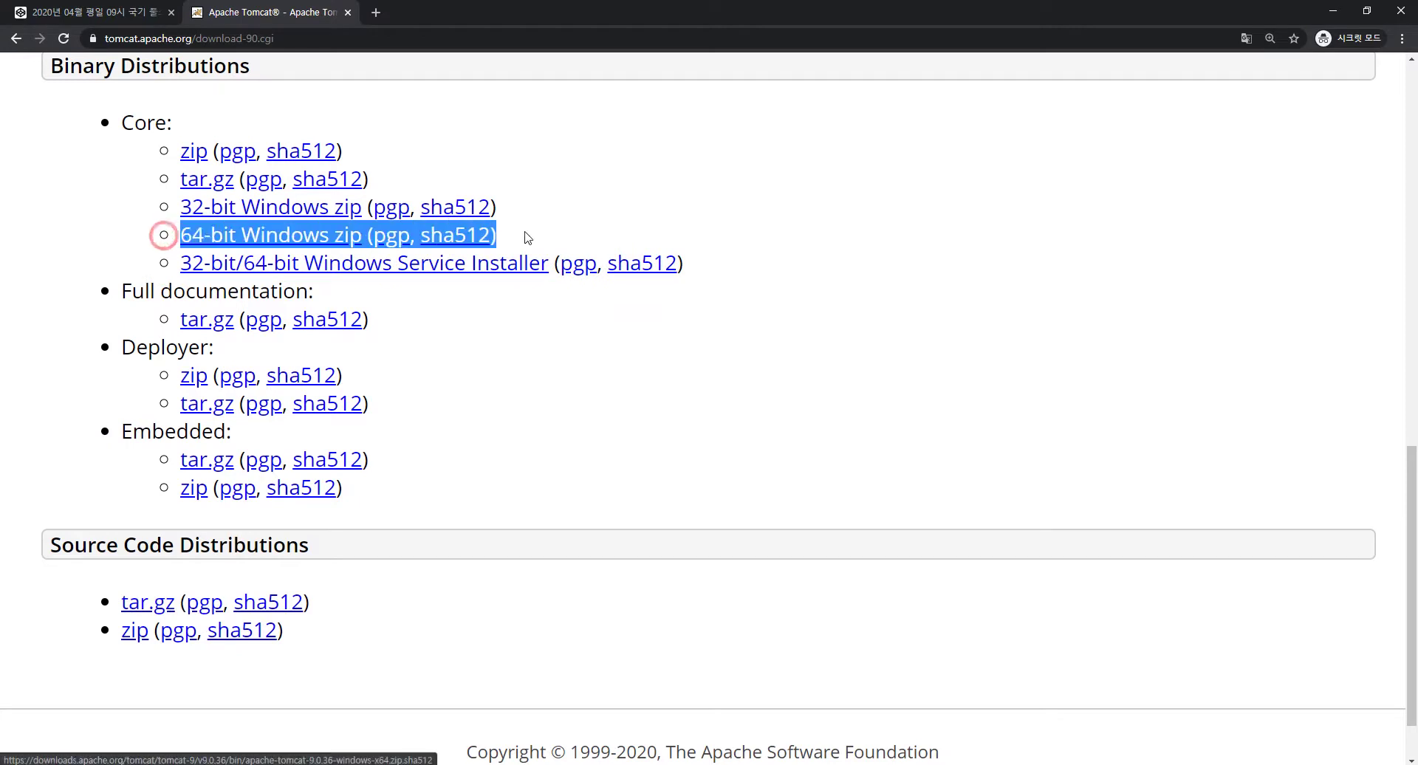
left_click(131, 238)
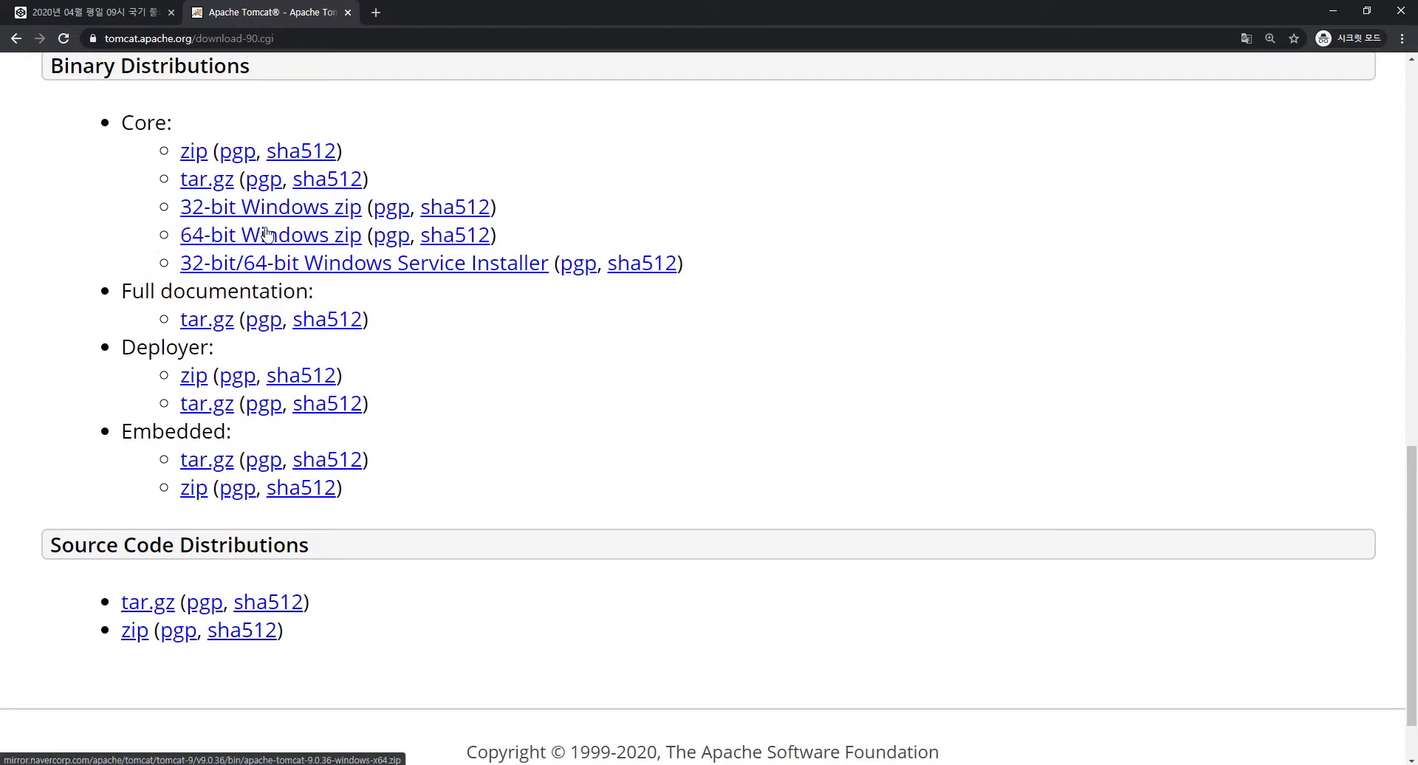
left_click(269, 236)
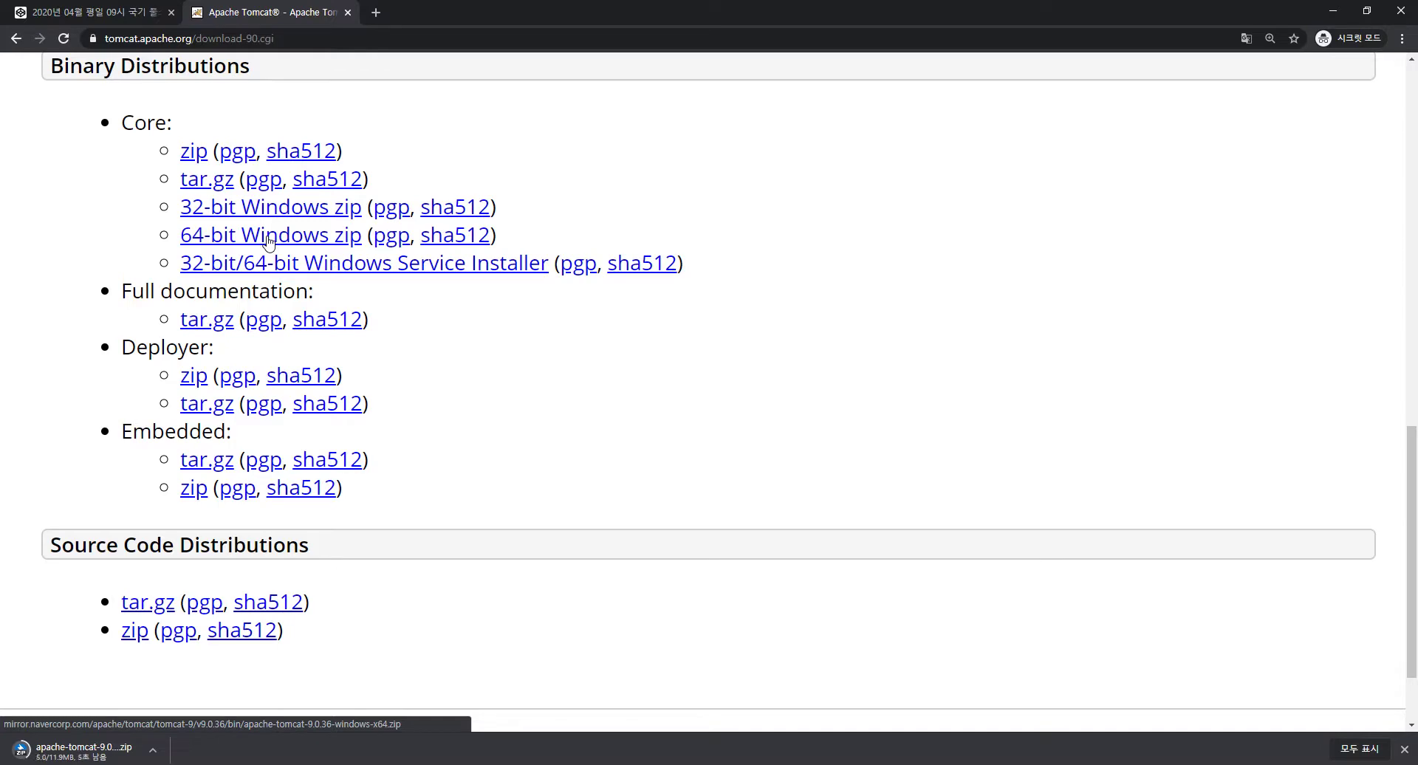
left_click(269, 238)
Switch the download mirror to cdnetworks, zoom the page in, and check the finished download
key("ctrl+0")
scroll(269, 240, "up", 5)
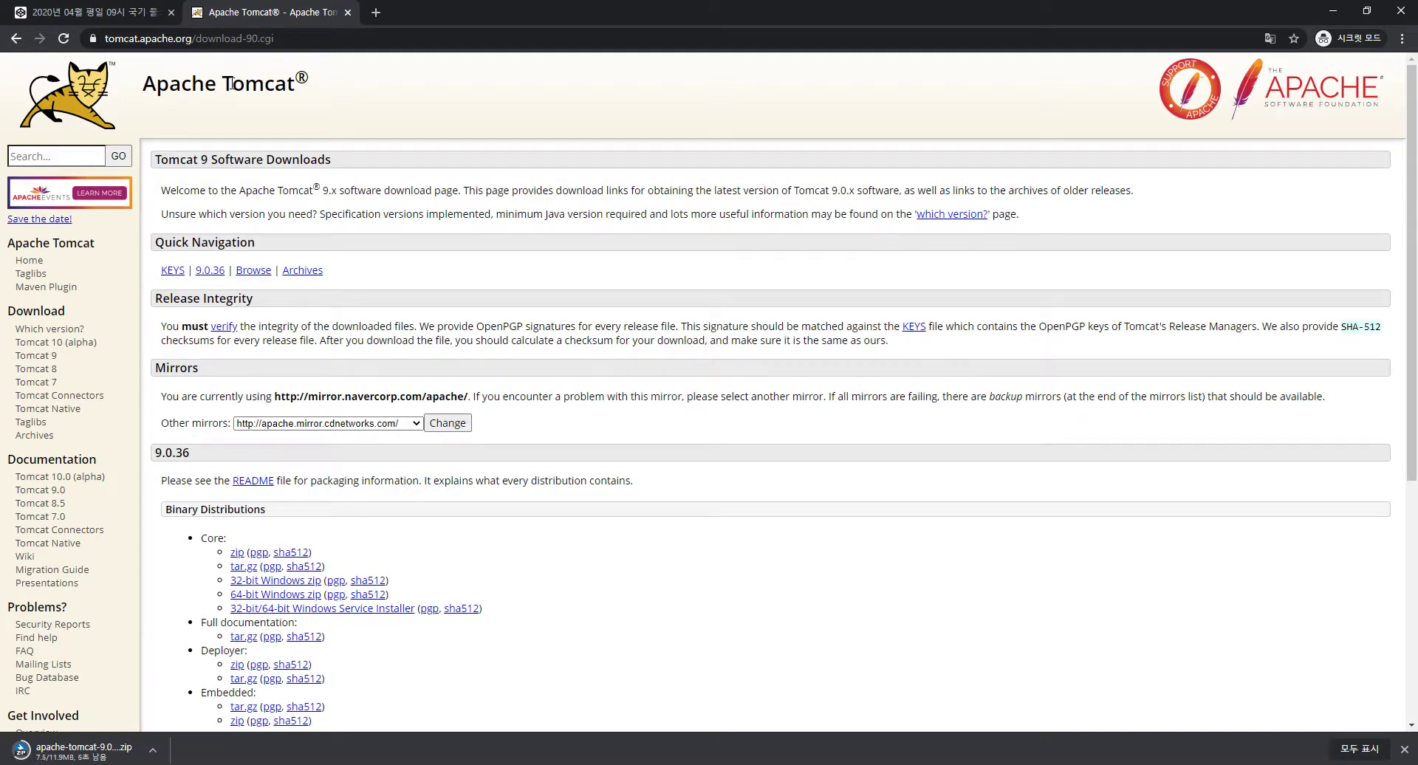
key("ctrl+plus")
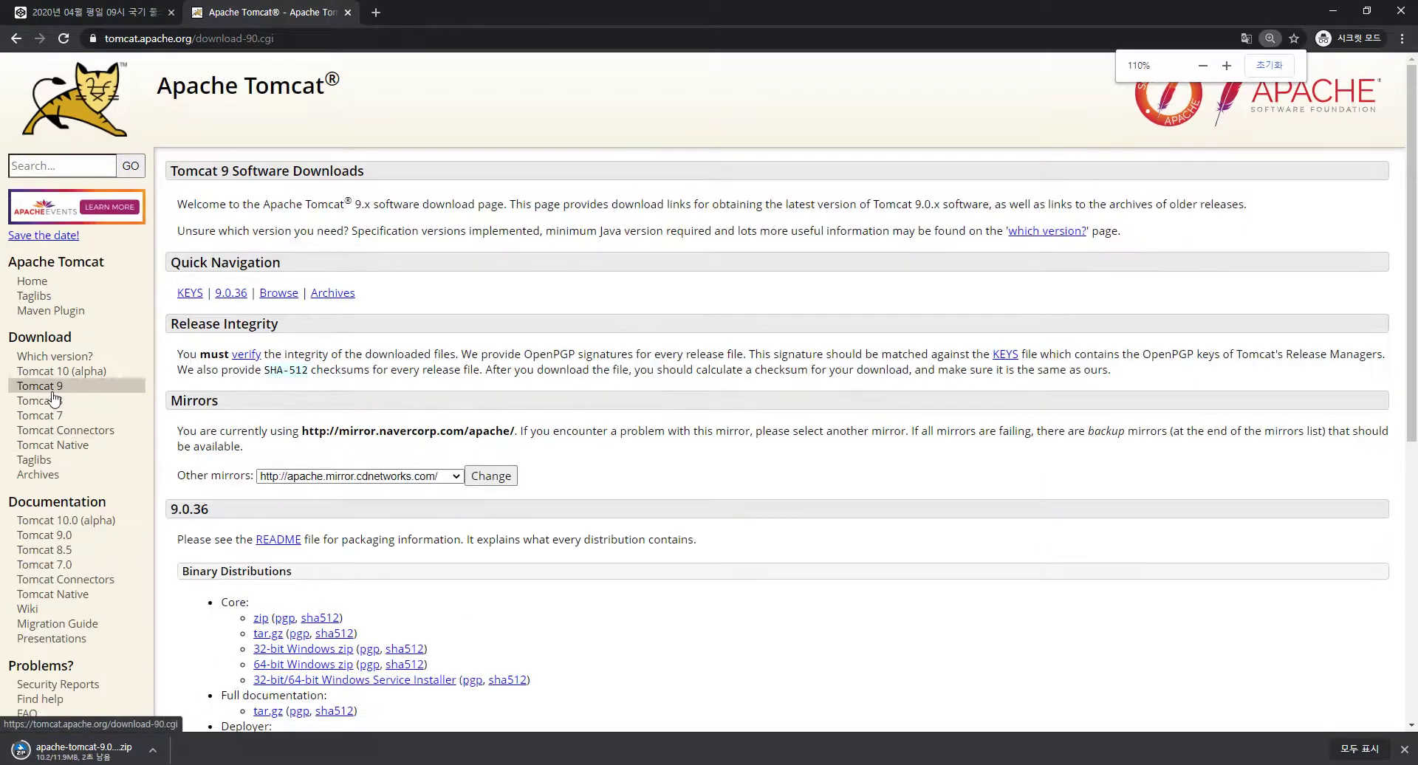
left_click(40, 386)
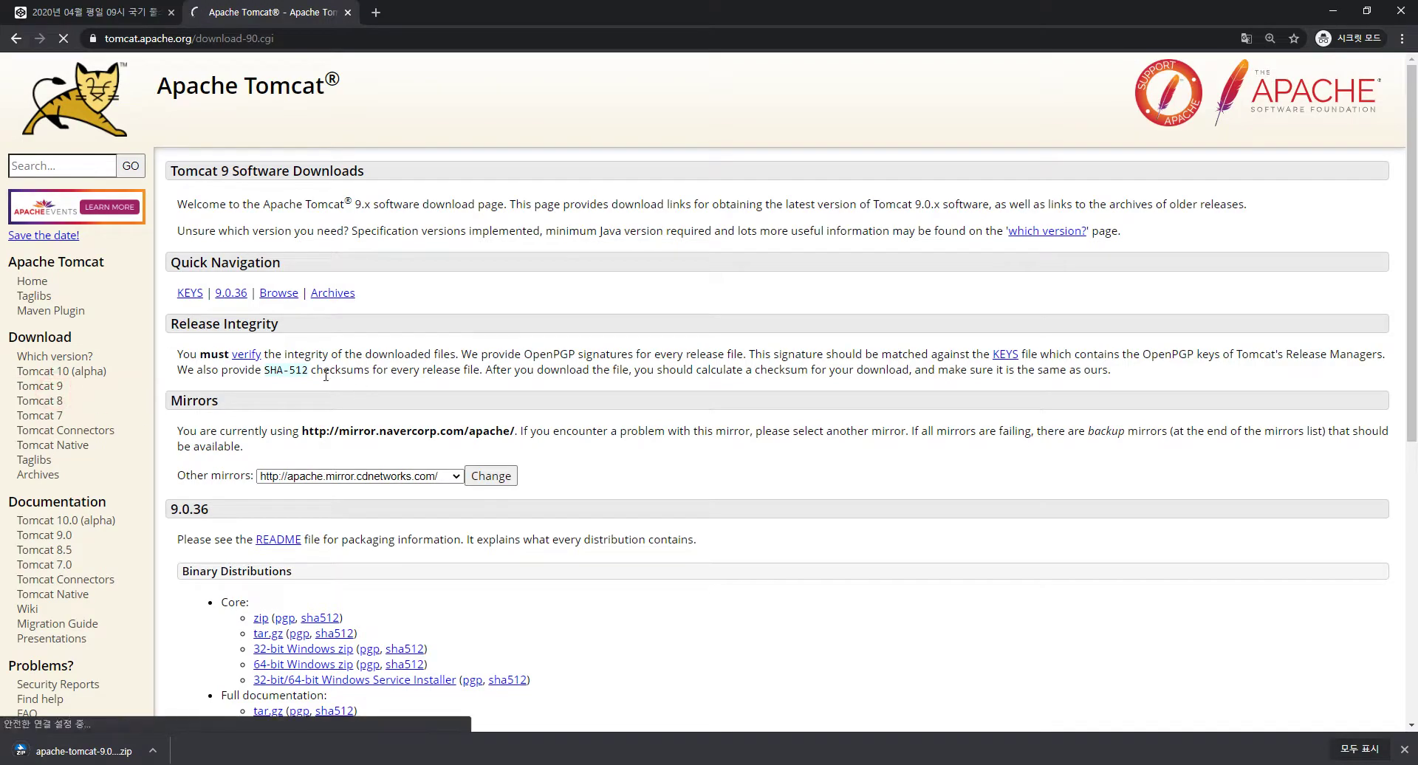
scroll(354, 349, "down", 4)
key("ctrl+plus")
key("ctrl+plus")
key("ctrl+plus")
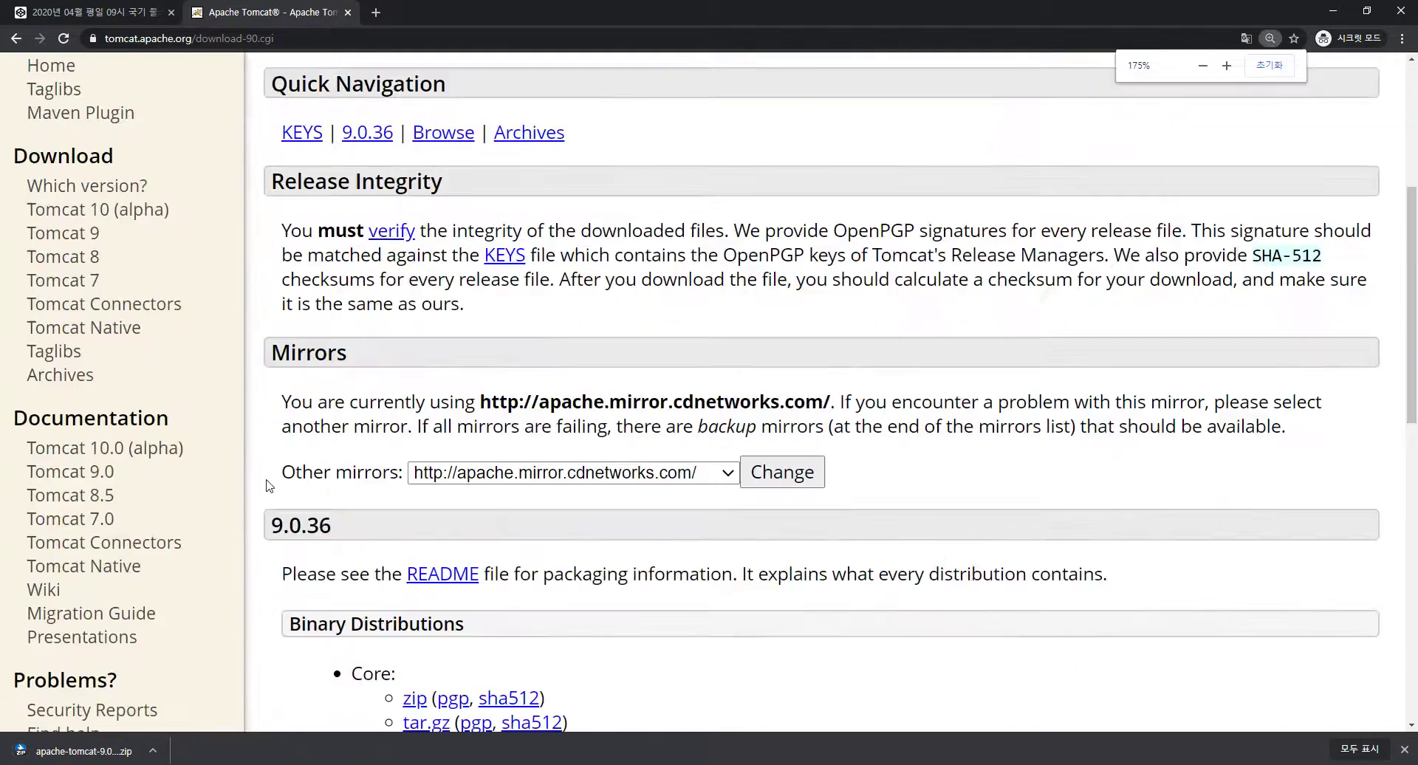
scroll(397, 463, "down", 3)
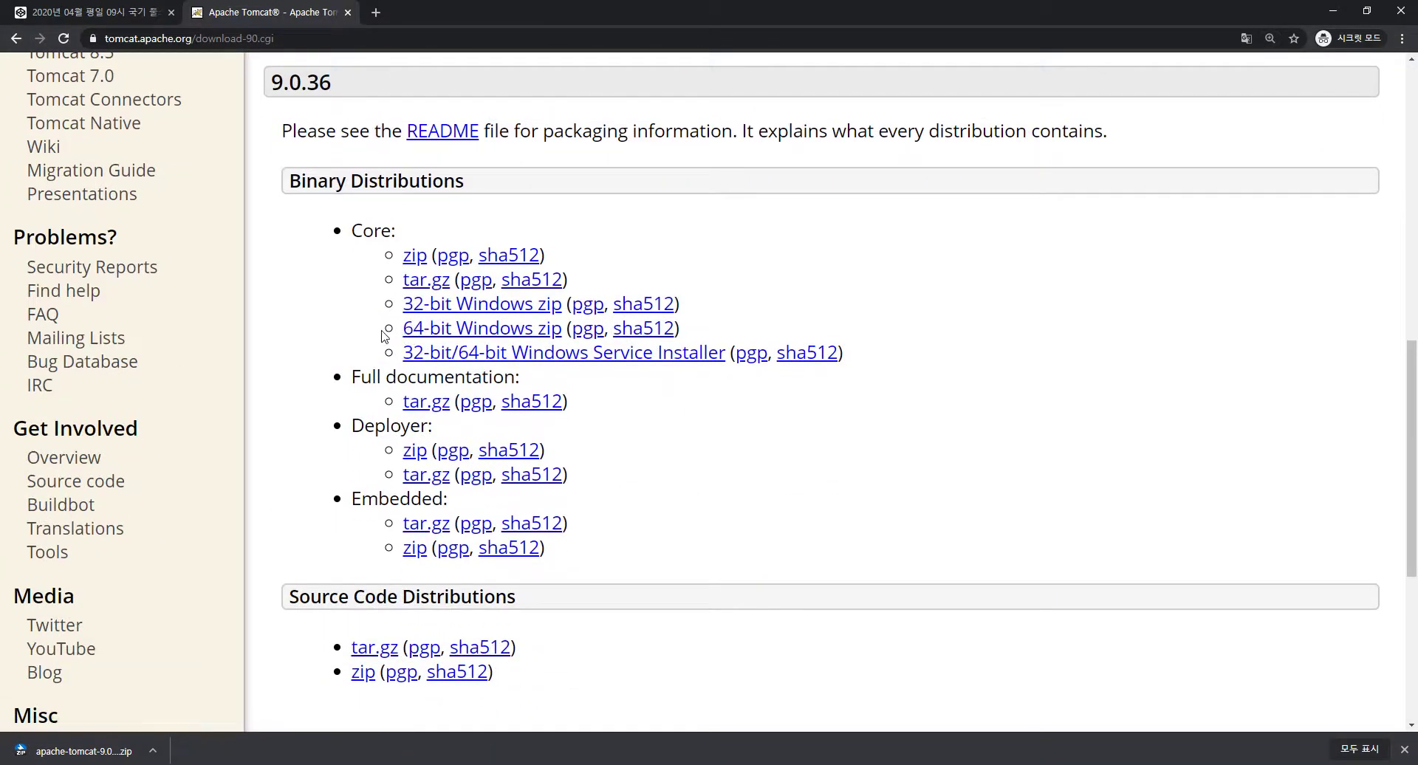
left_click_drag(380, 330, 539, 328)
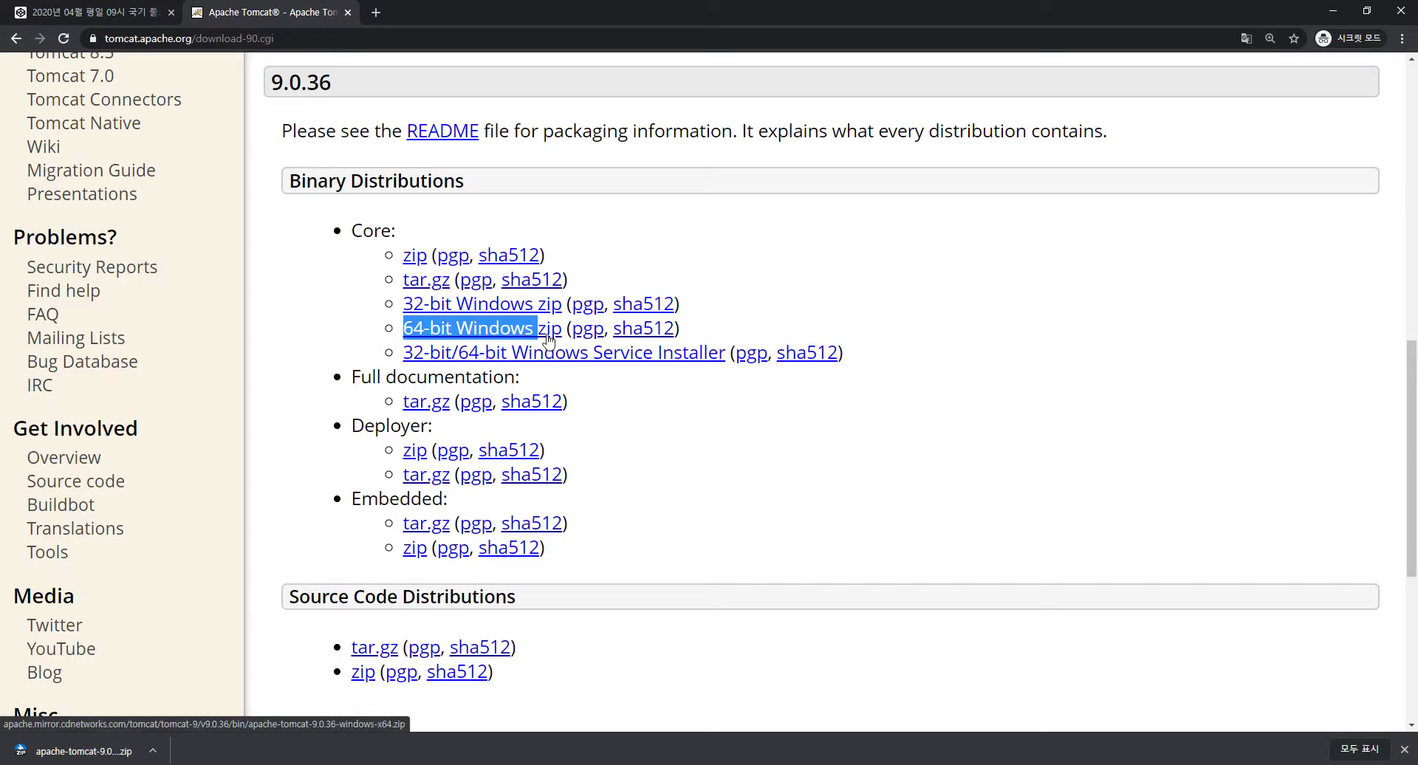
left_click(152, 750)
Extract the Tomcat 9.0.36 zip into Downloads with Bandizip, overwriting all existing files
left_click(214, 698)
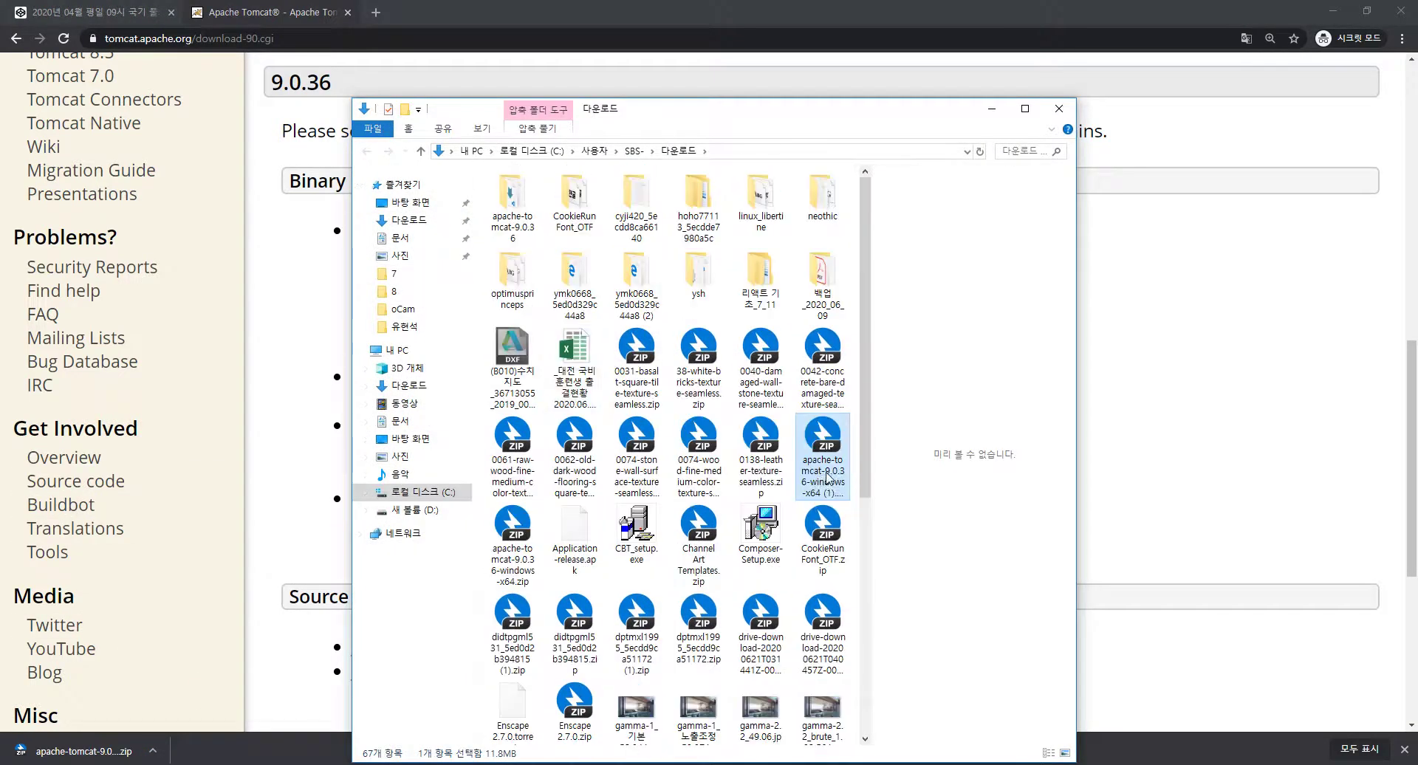
double_click(827, 436)
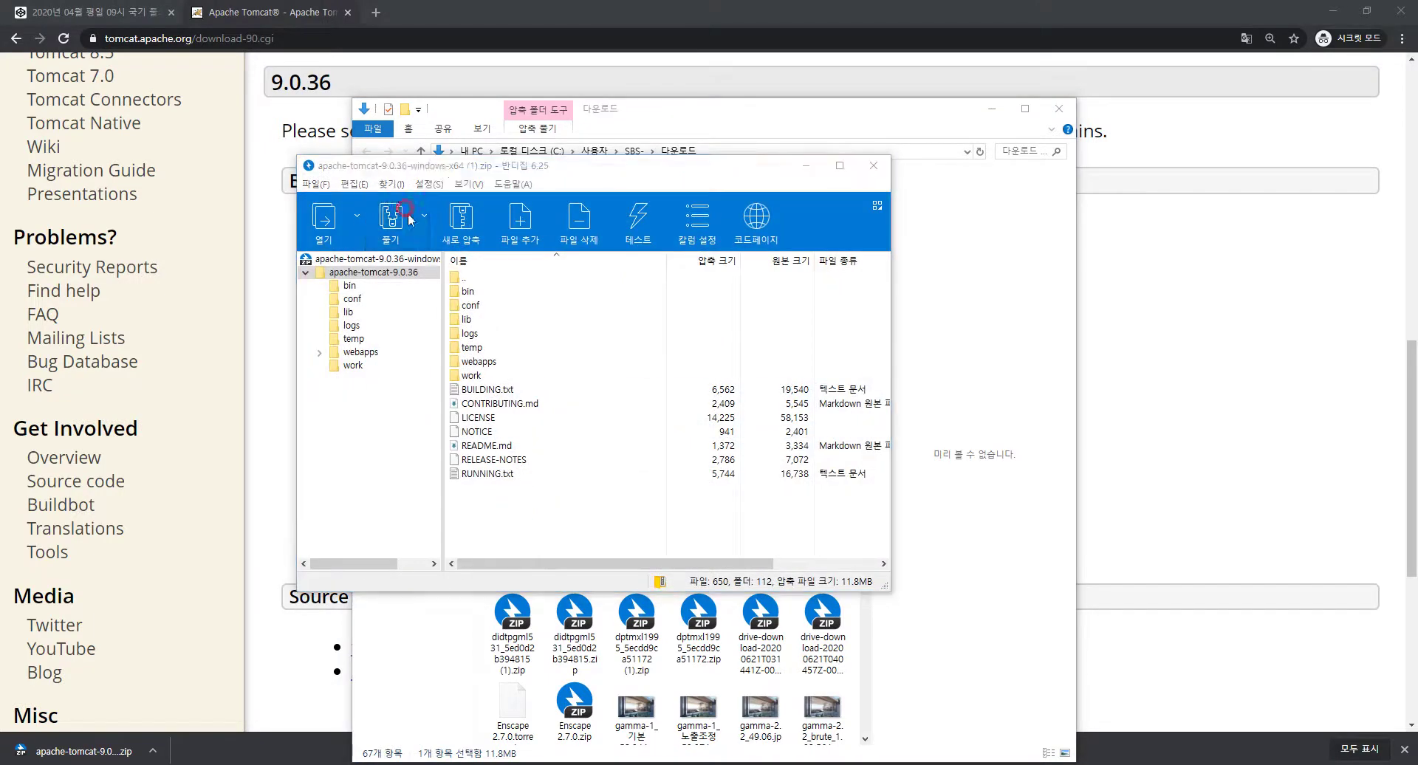
left_click(427, 215)
left_click(702, 558)
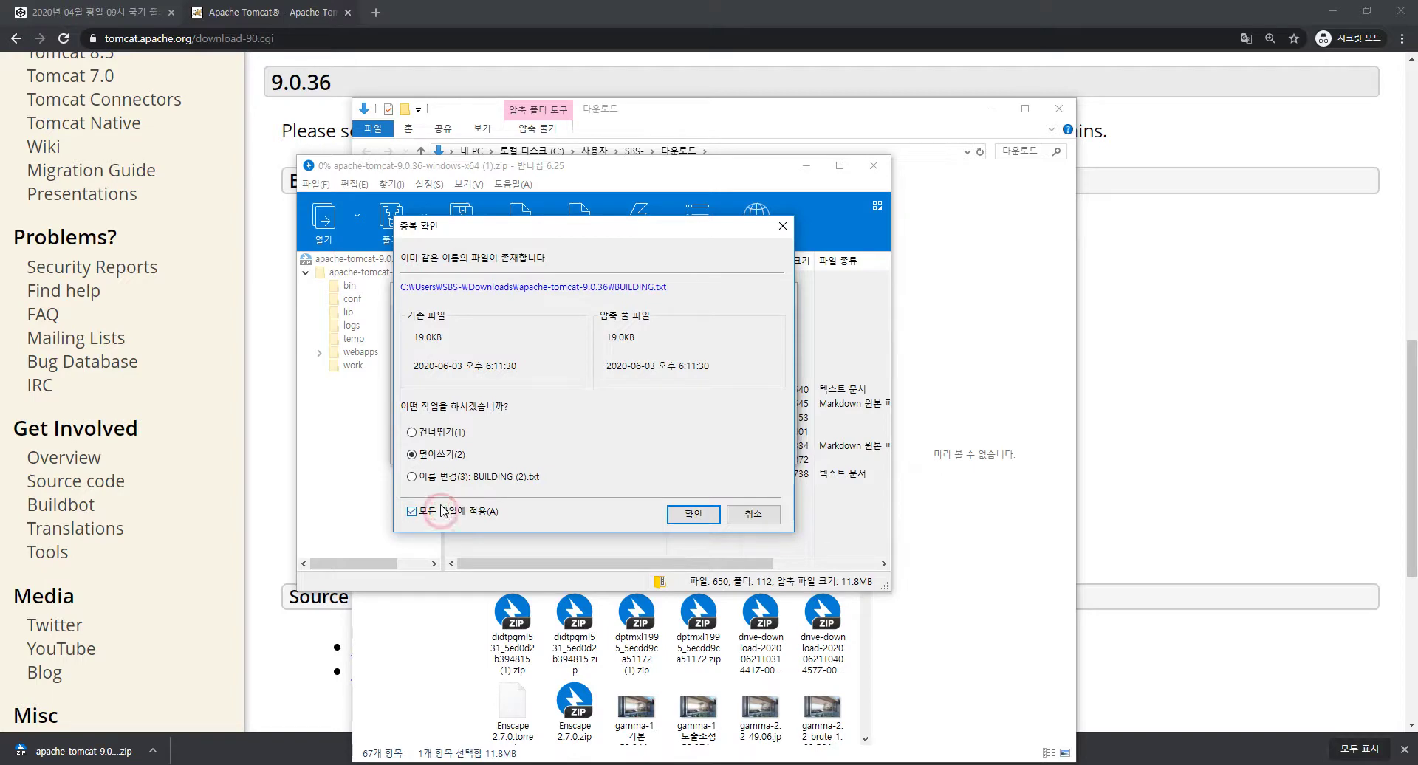
left_click(692, 514)
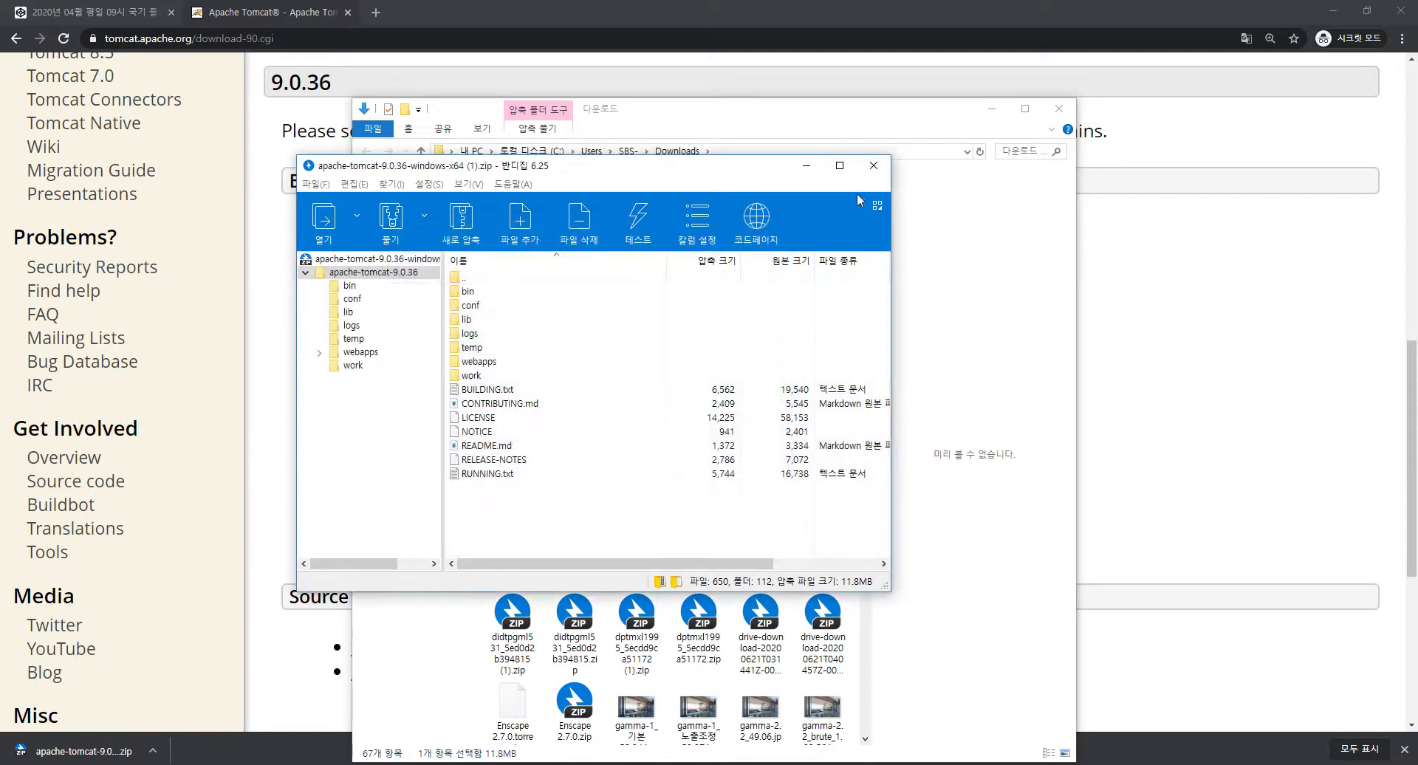
left_click(873, 165)
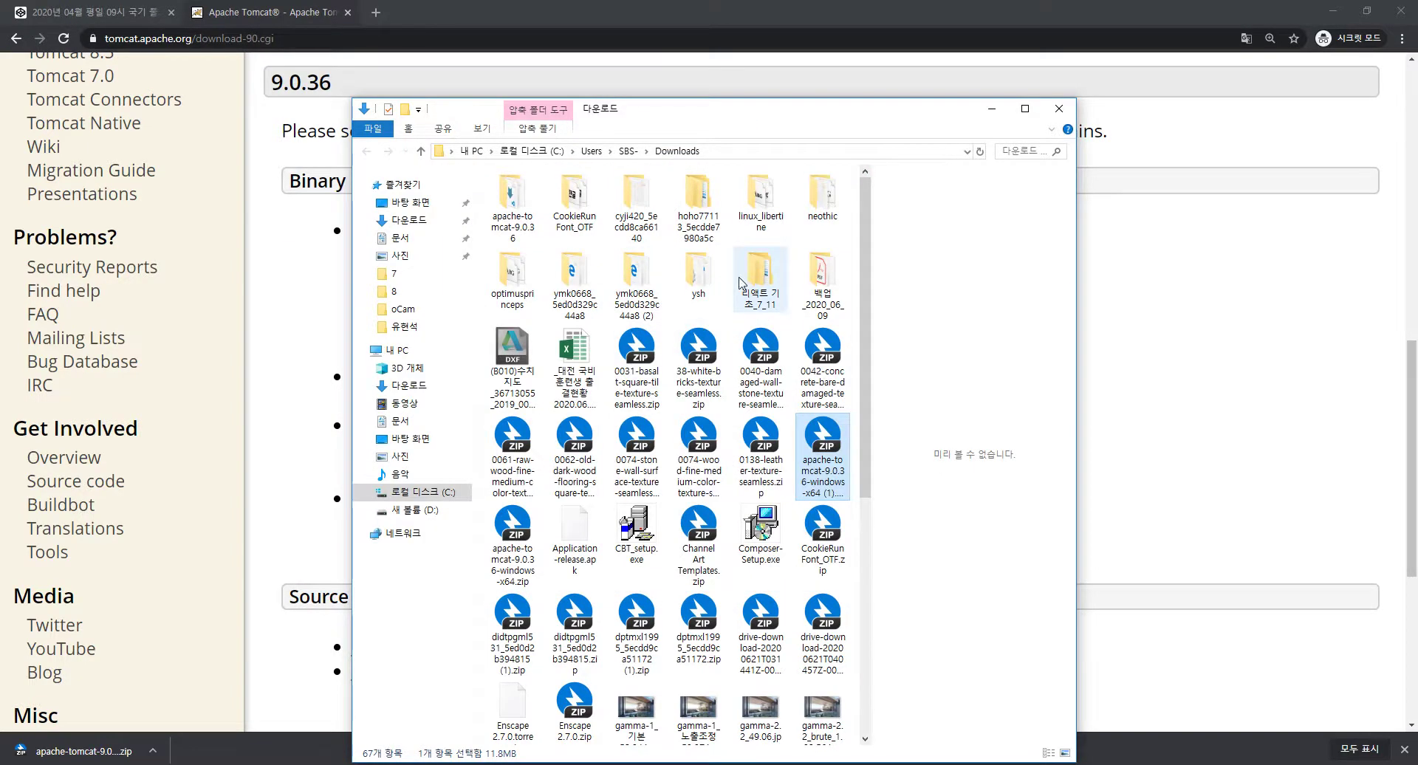
Select the extracted apache-tomcat-9.0.36 folder, keeping its name unchanged
left_click(533, 212)
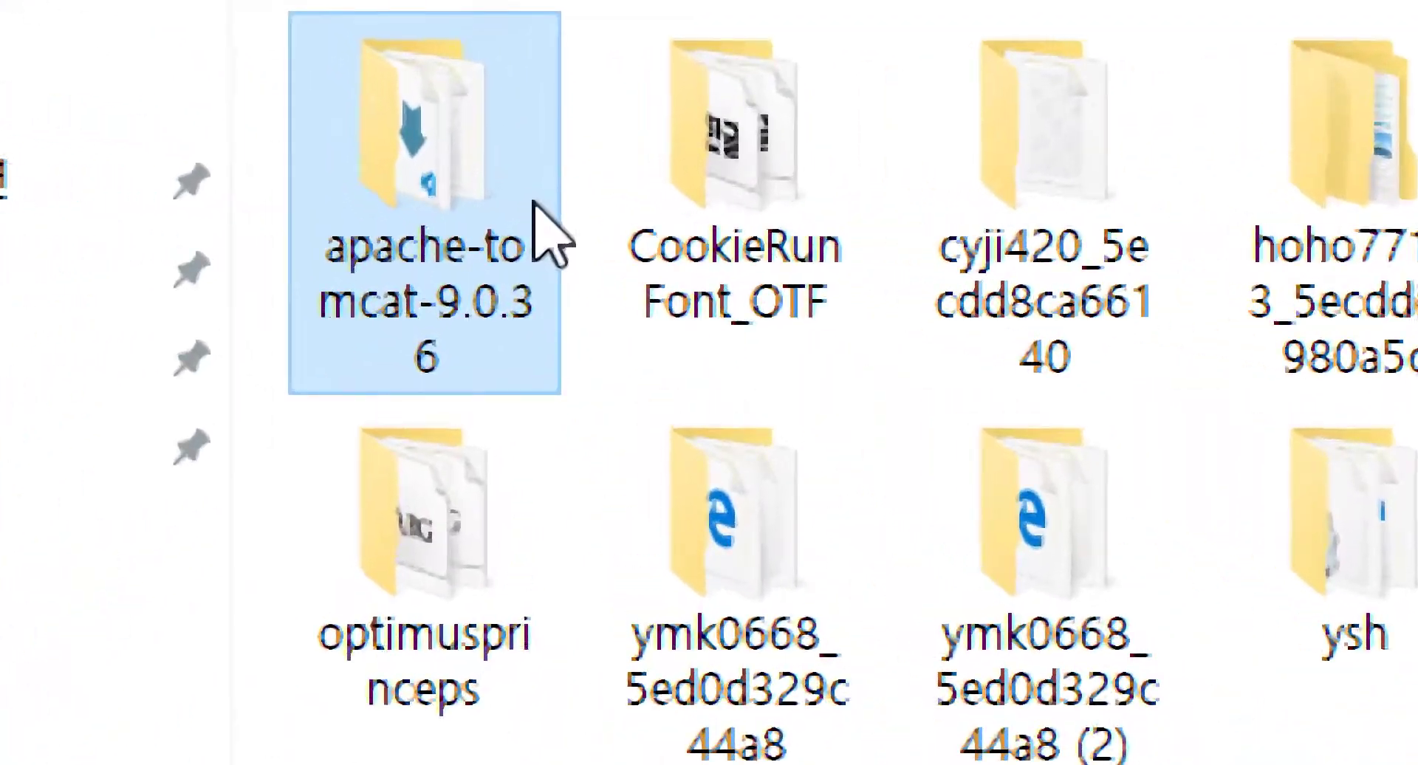
key("F2")
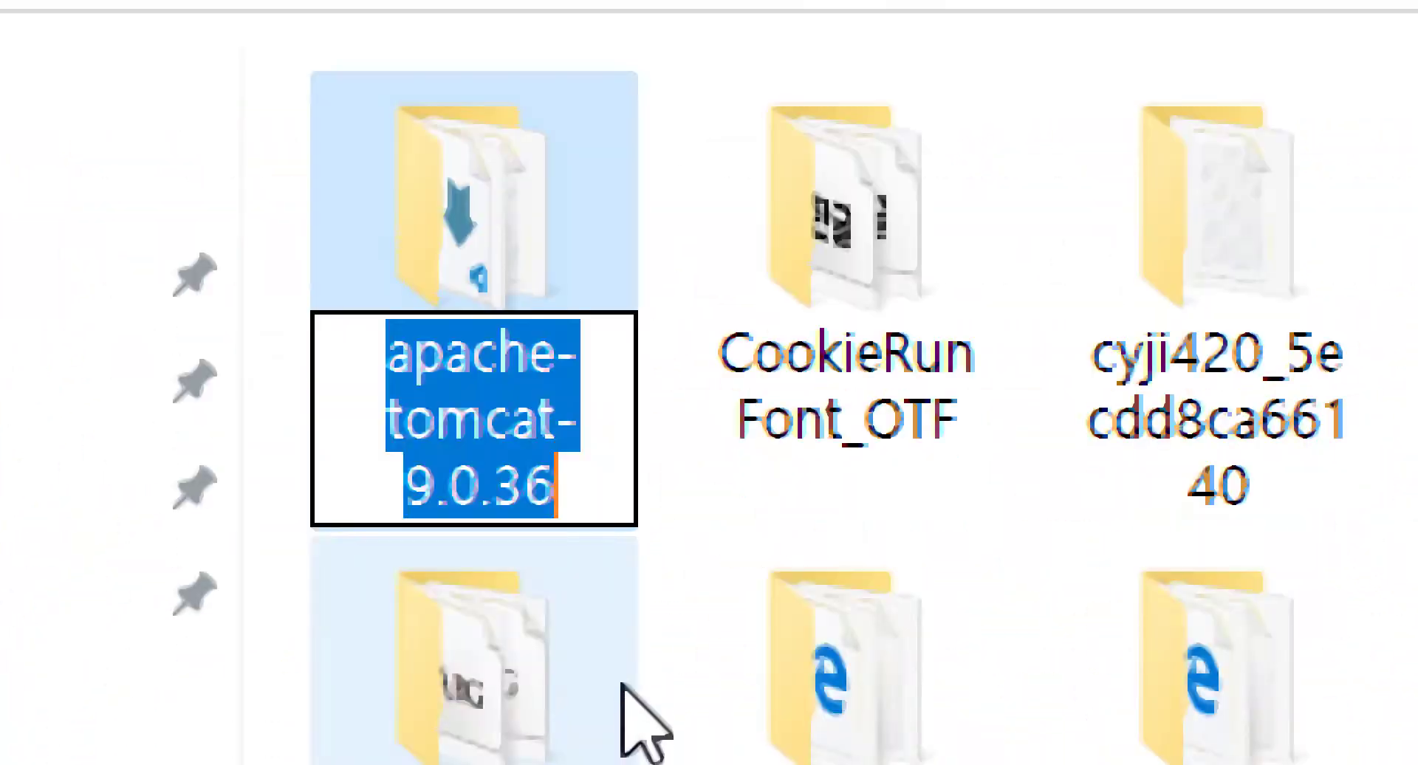
key("Return")
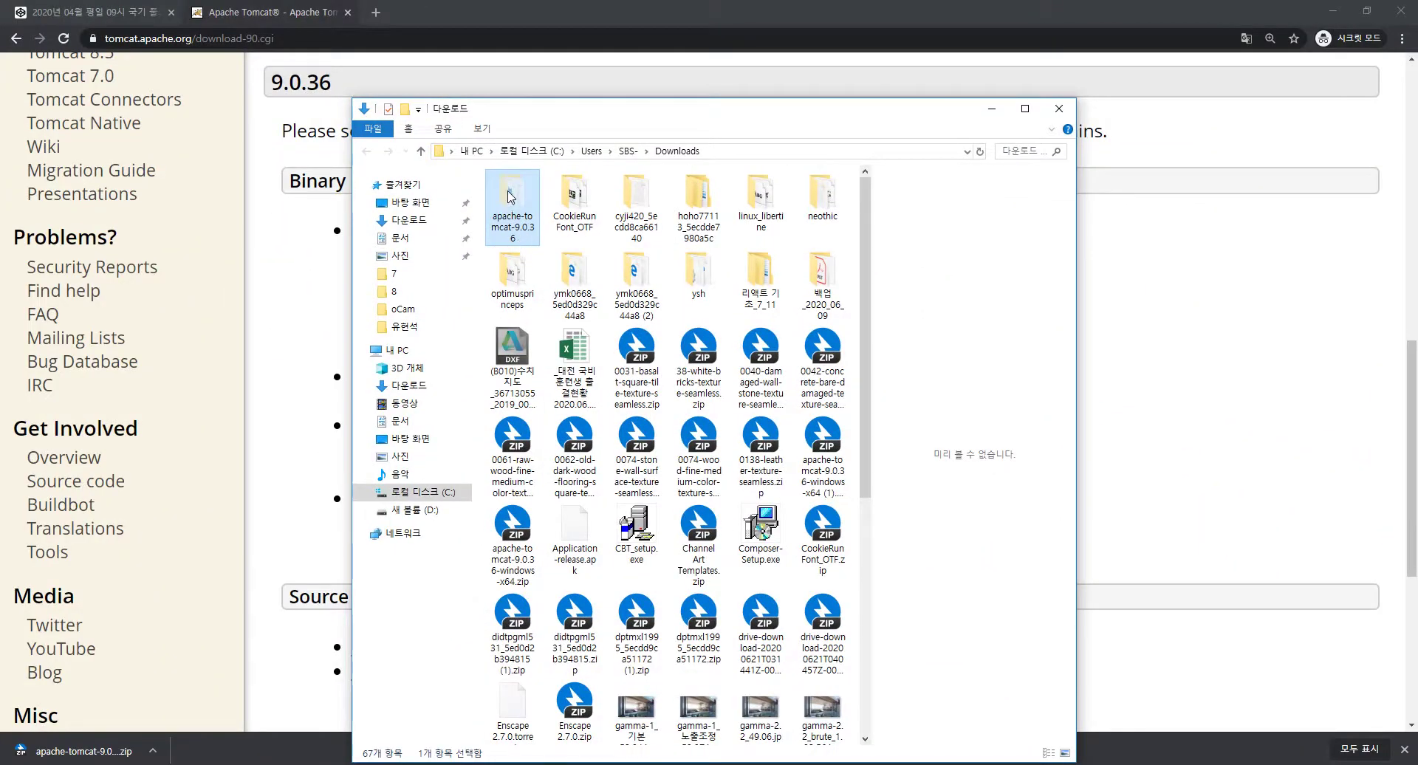
Go to C:\work and paste the extracted apache-tomcat-9.0.36 folder there
left_click(533, 152)
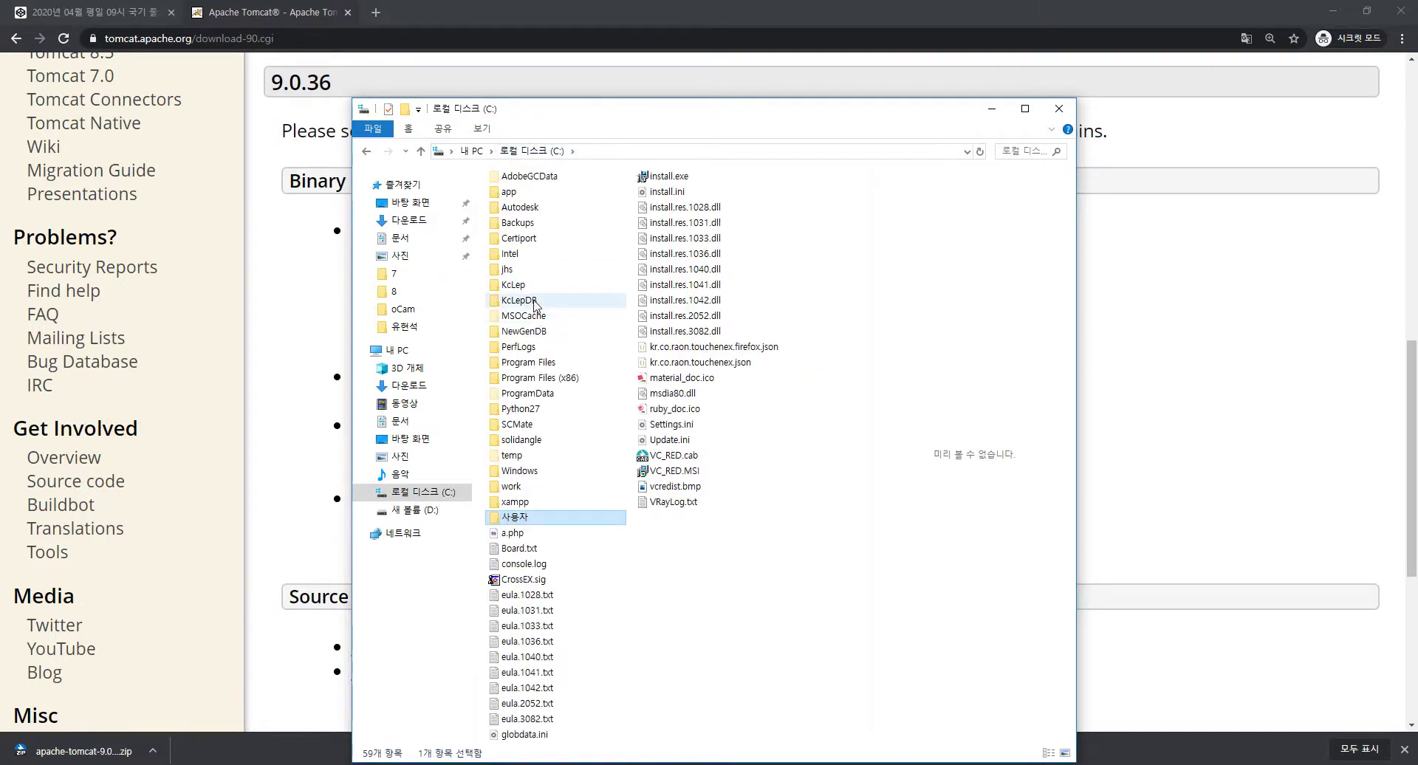
left_click(533, 221)
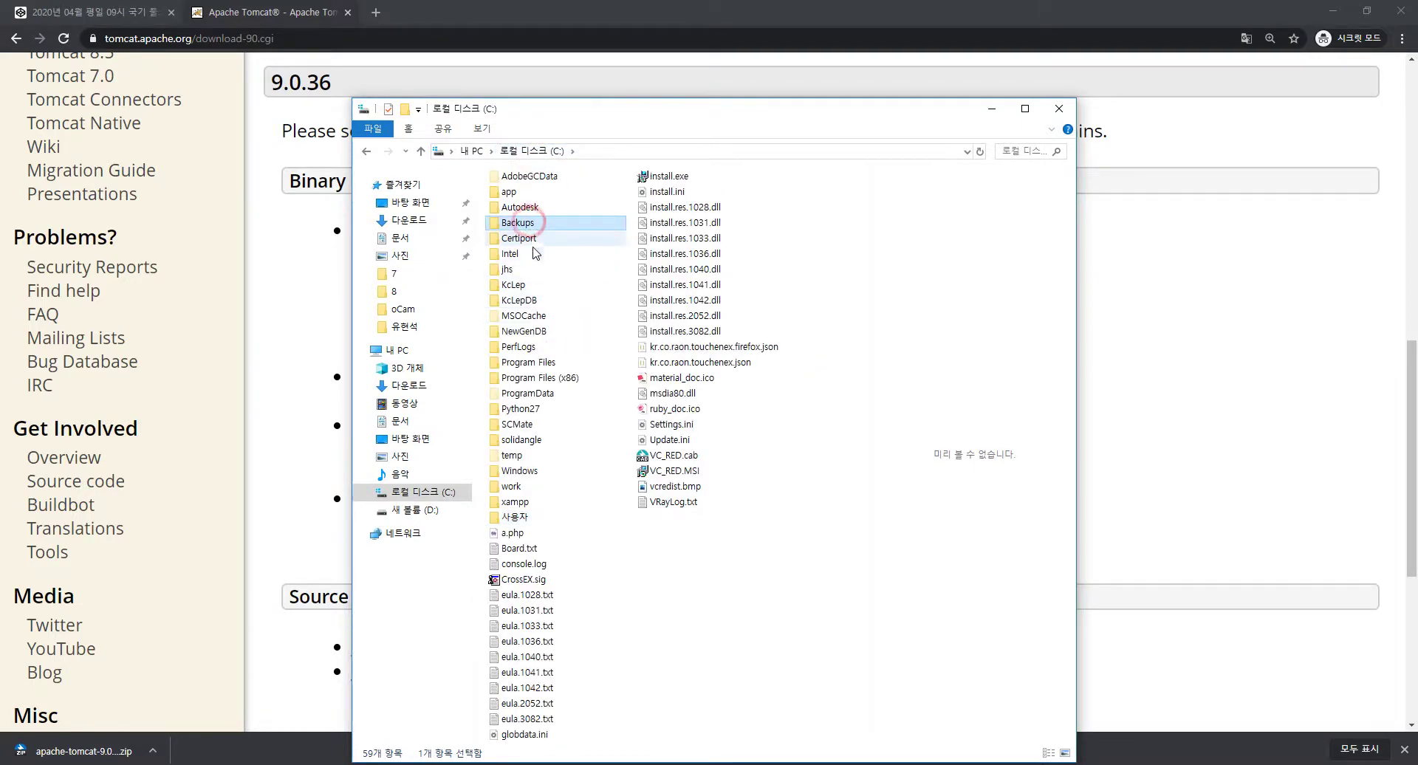
left_click(526, 192)
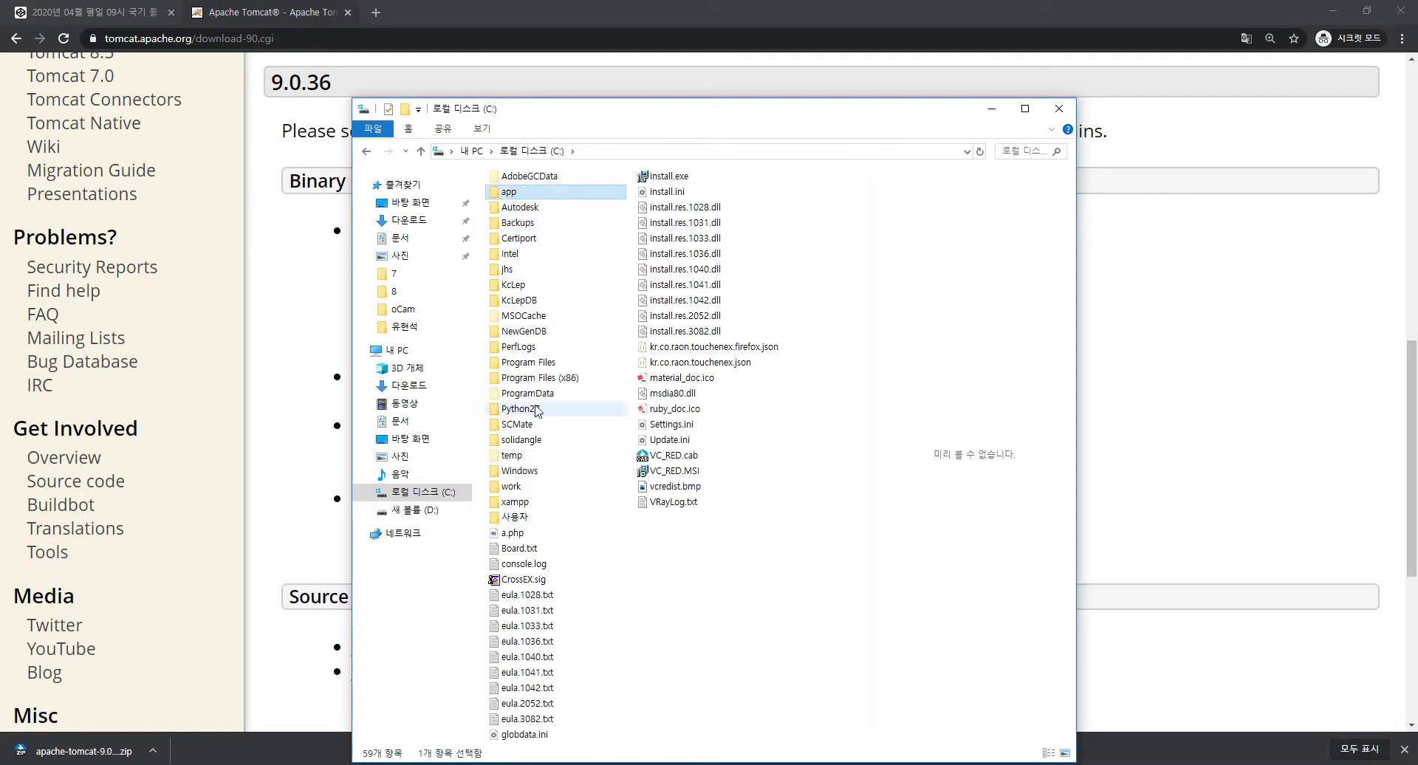
double_click(512, 486)
left_click(556, 196)
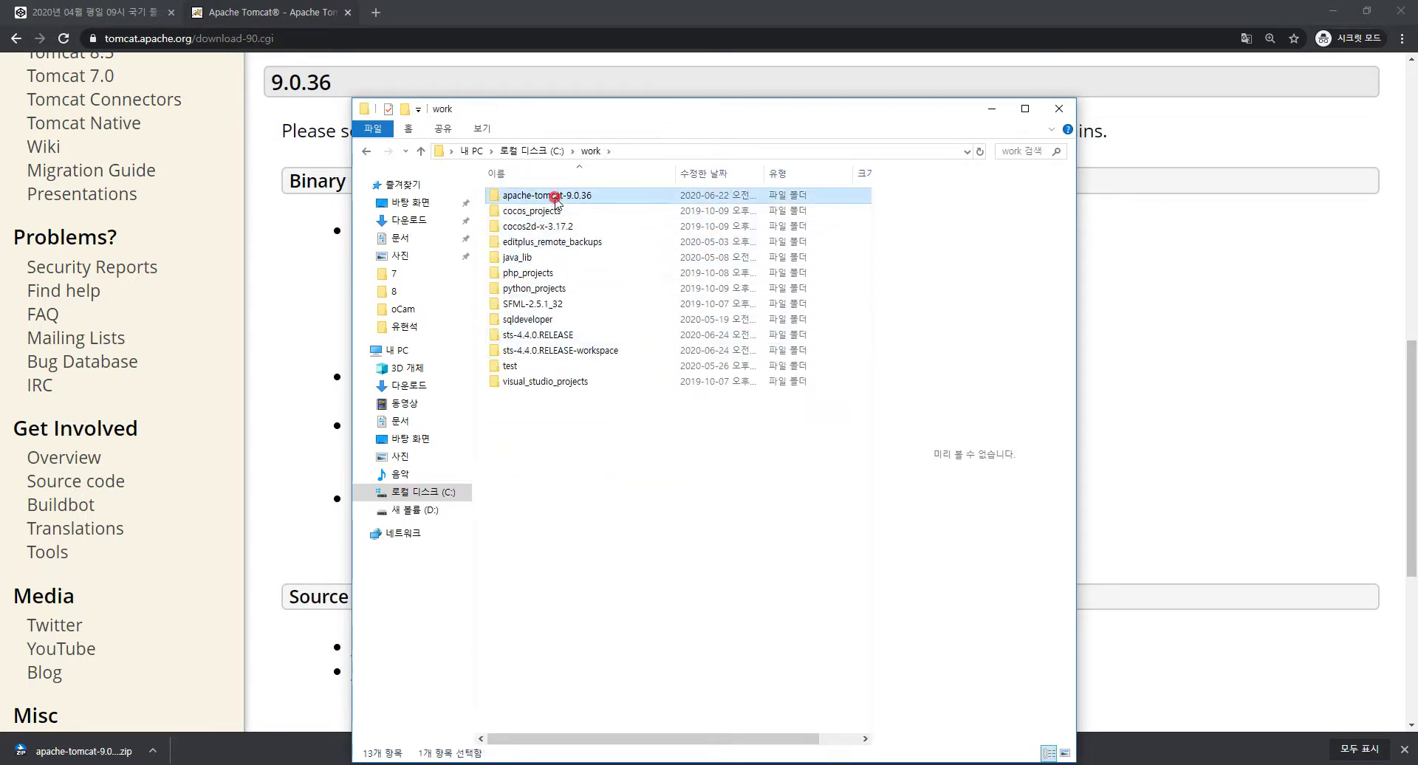
left_click(539, 547)
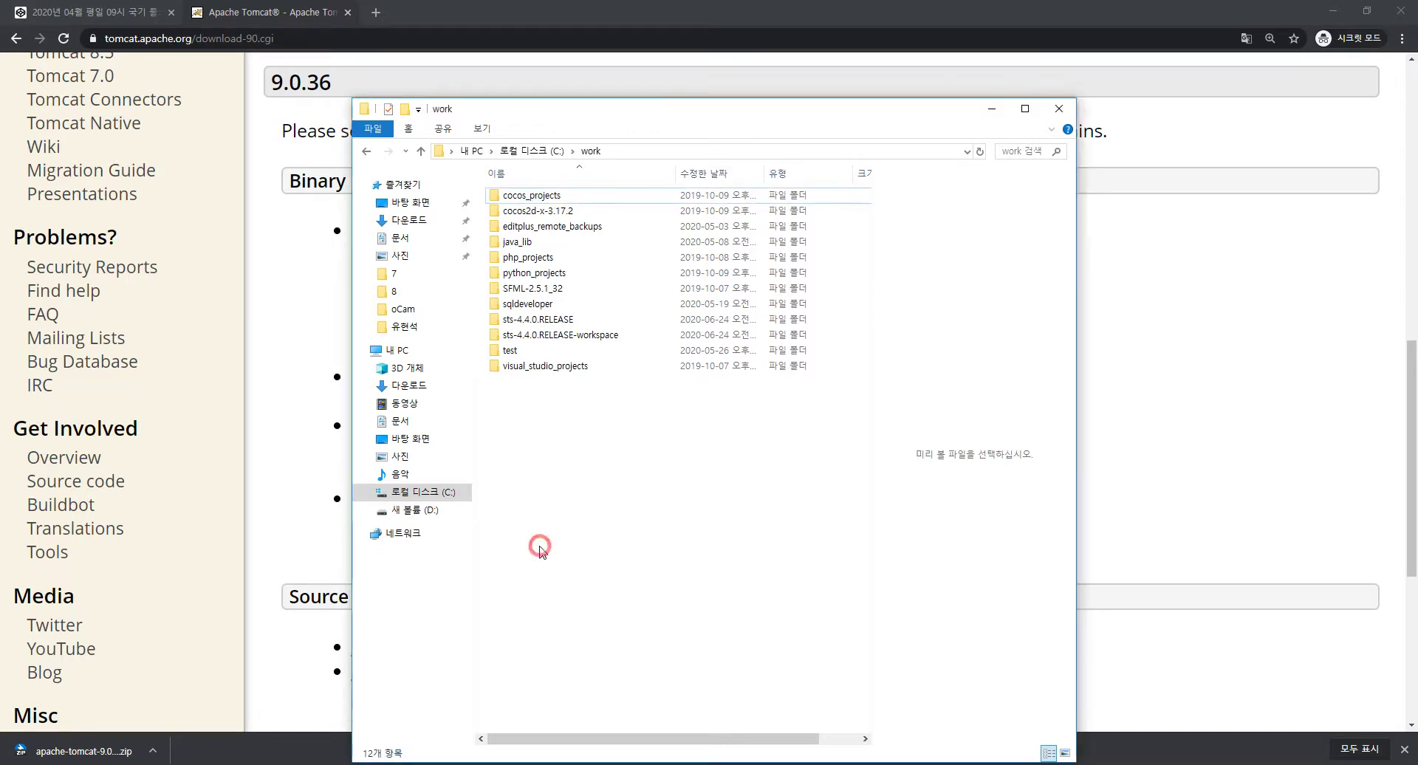
key("ctrl+v")
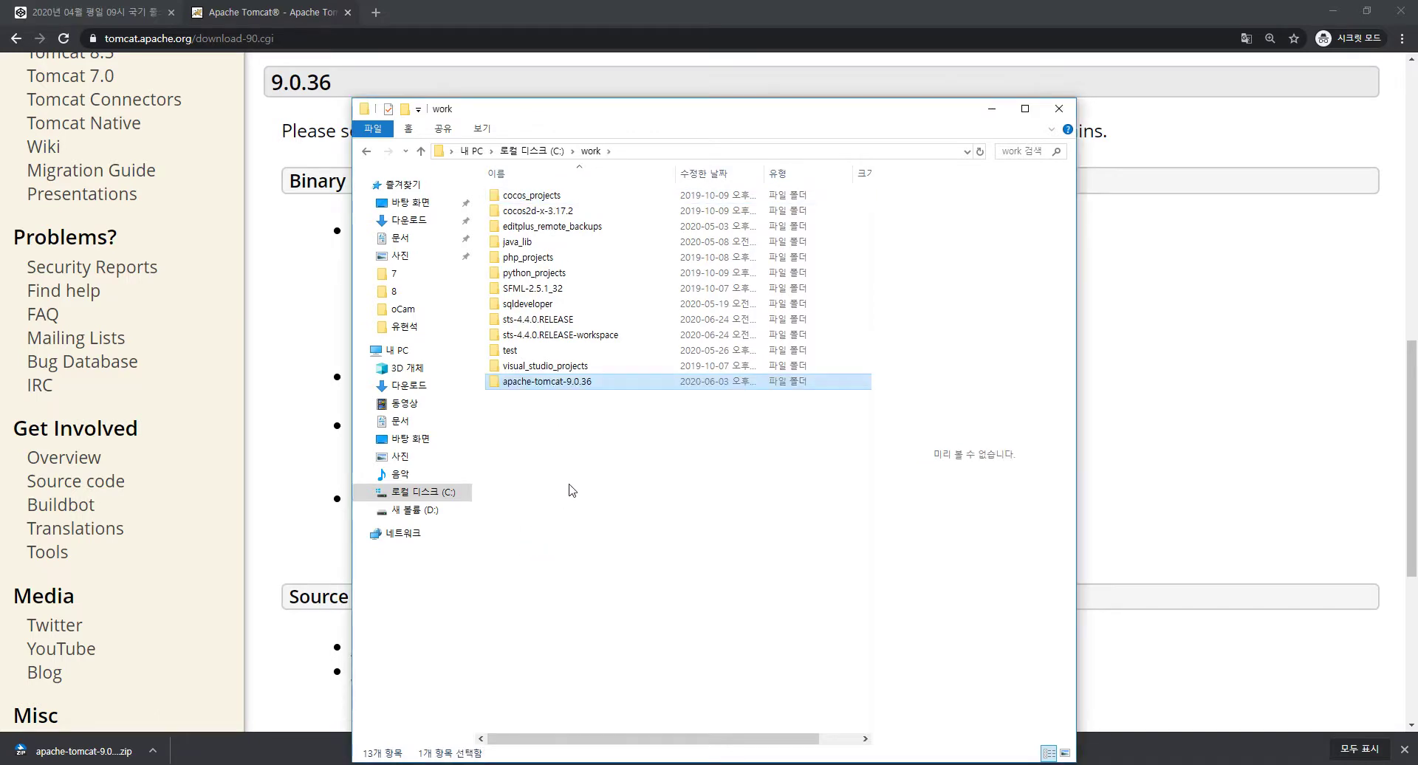
Open the apache-tomcat-9.0.36 folder in C:\work to view its contents
scroll(572, 491, "up", 4, "ctrl")
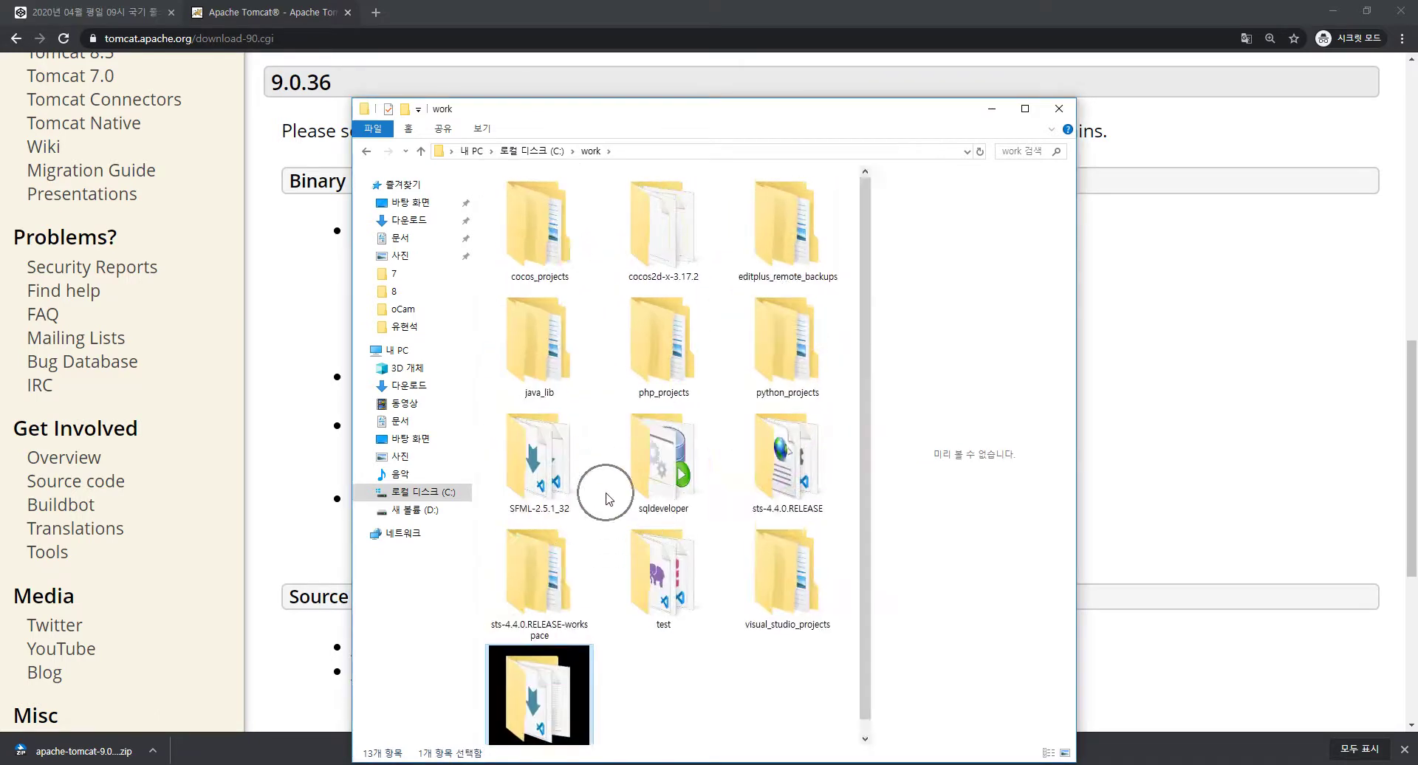
scroll(605, 498, "down", 4, "ctrl")
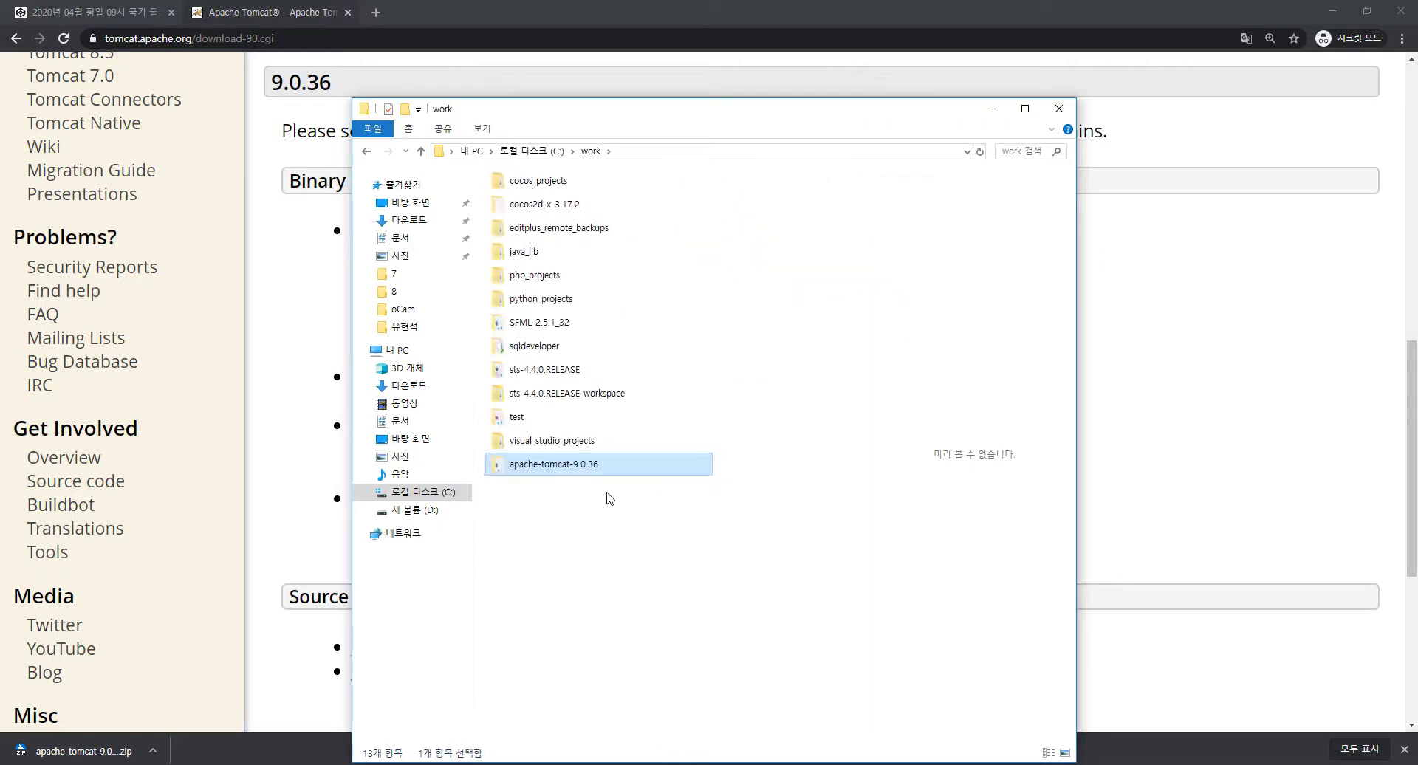
scroll(610, 498, "up", 4, "ctrl")
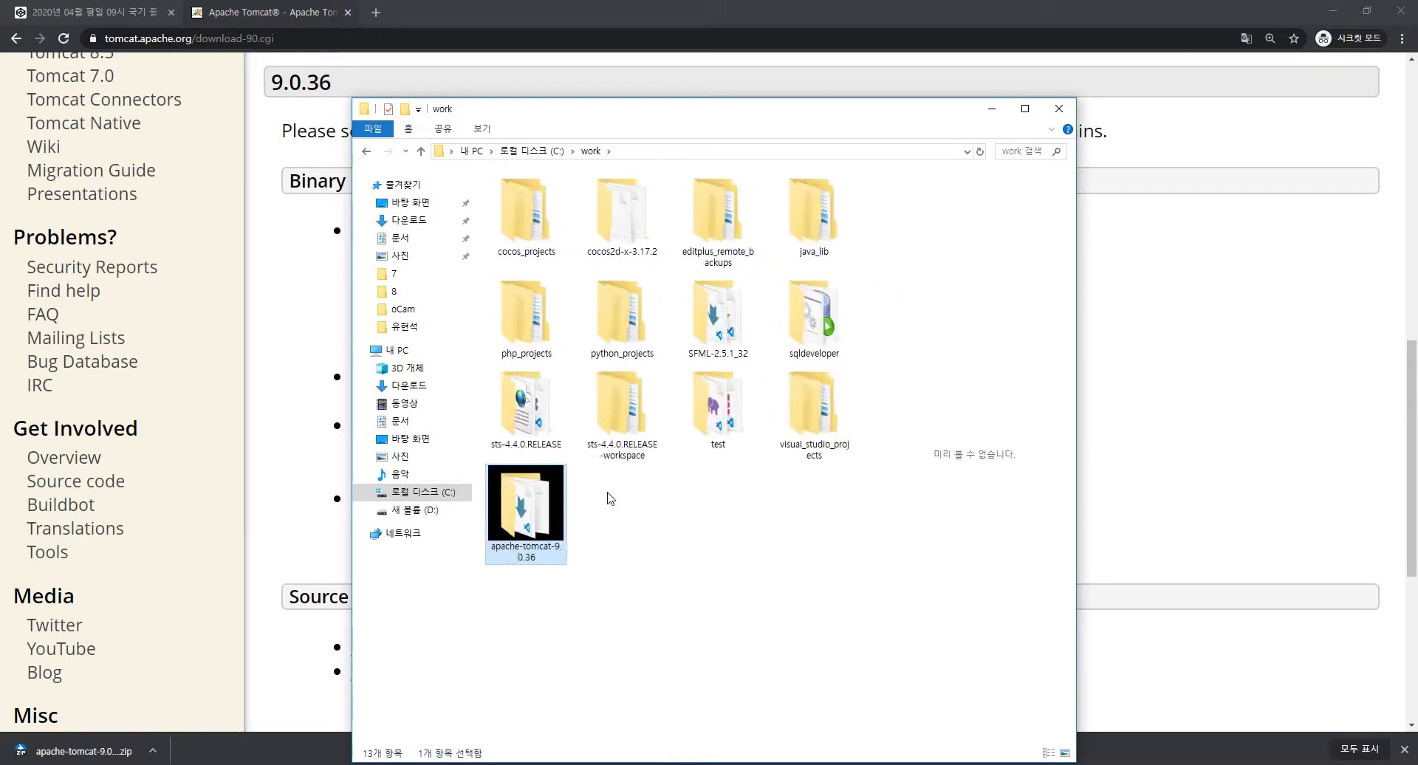
scroll(614, 502, "down", 1, "ctrl")
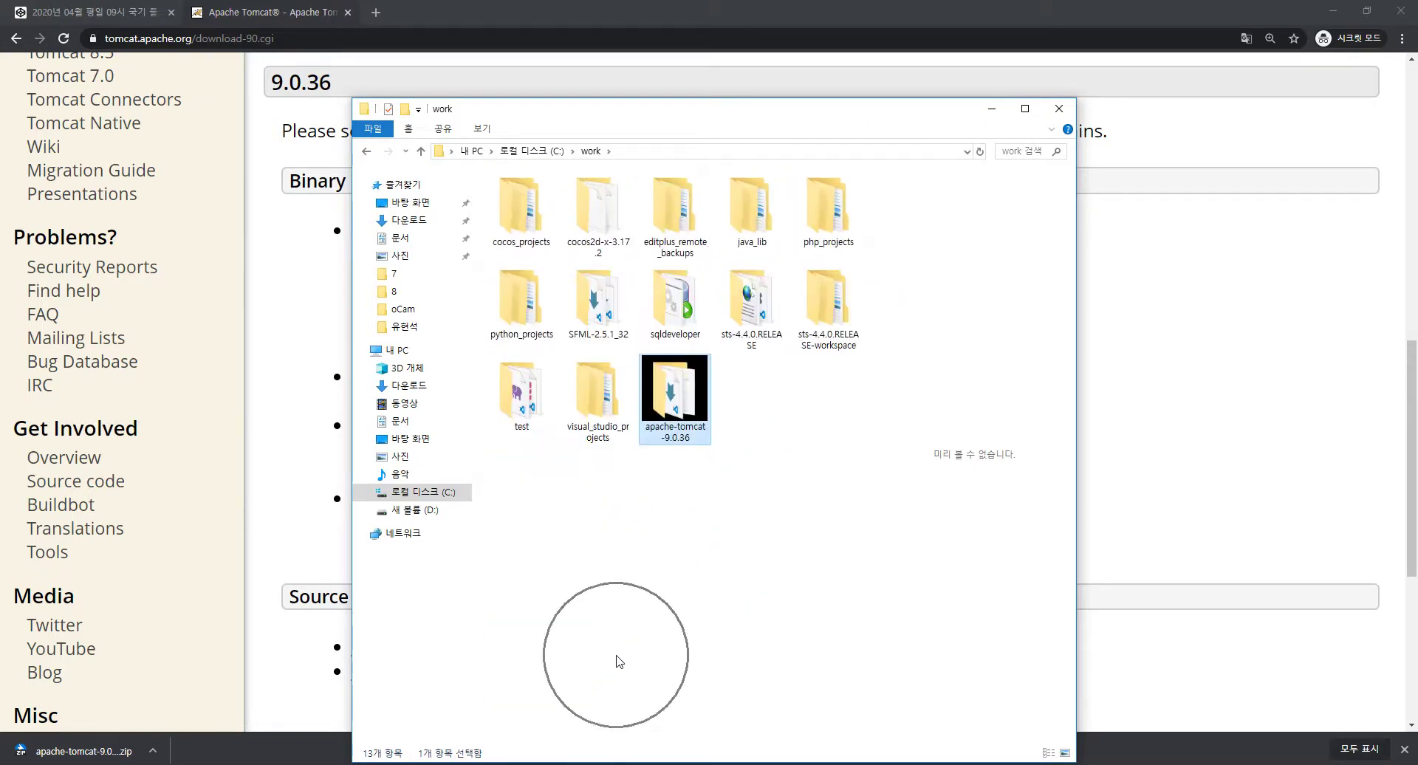
left_click(615, 532)
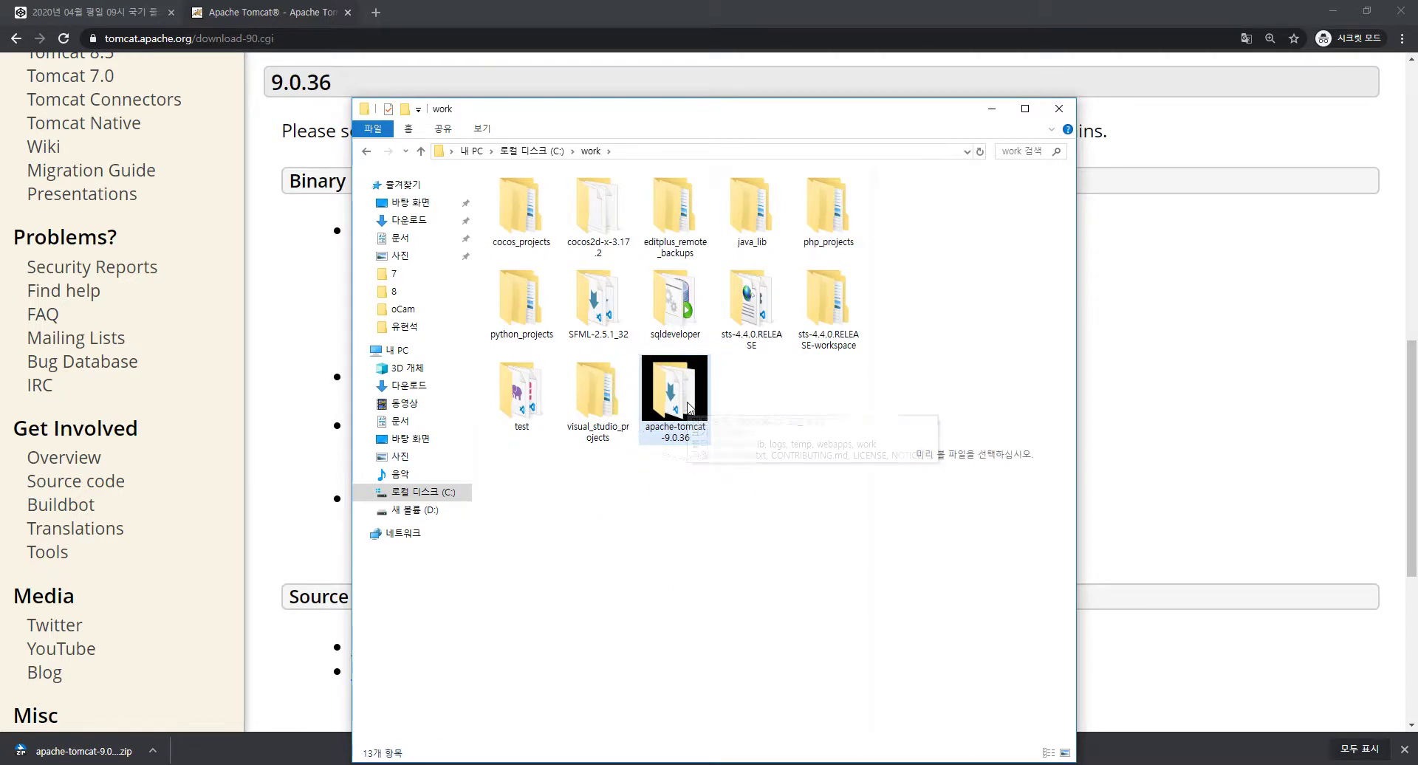
left_click(689, 407)
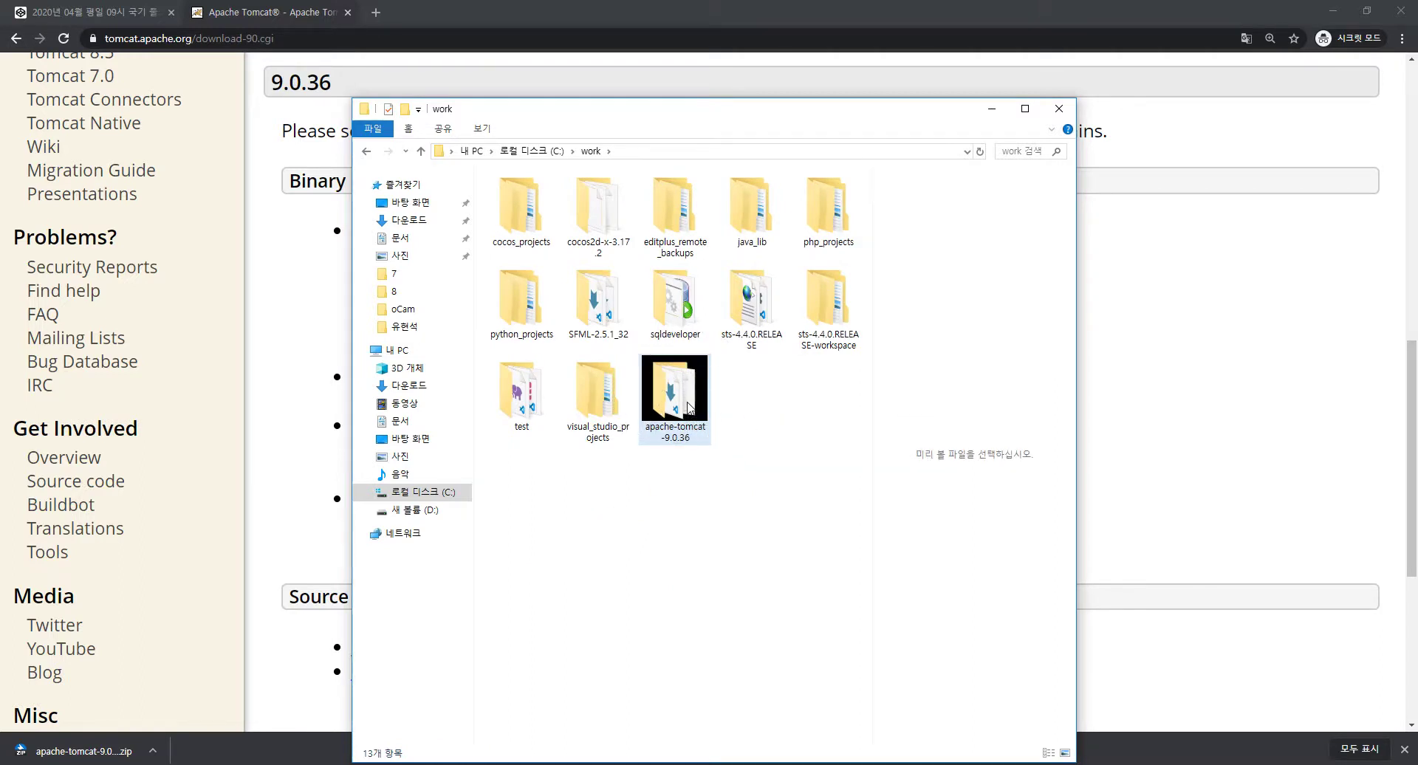
left_click(613, 556)
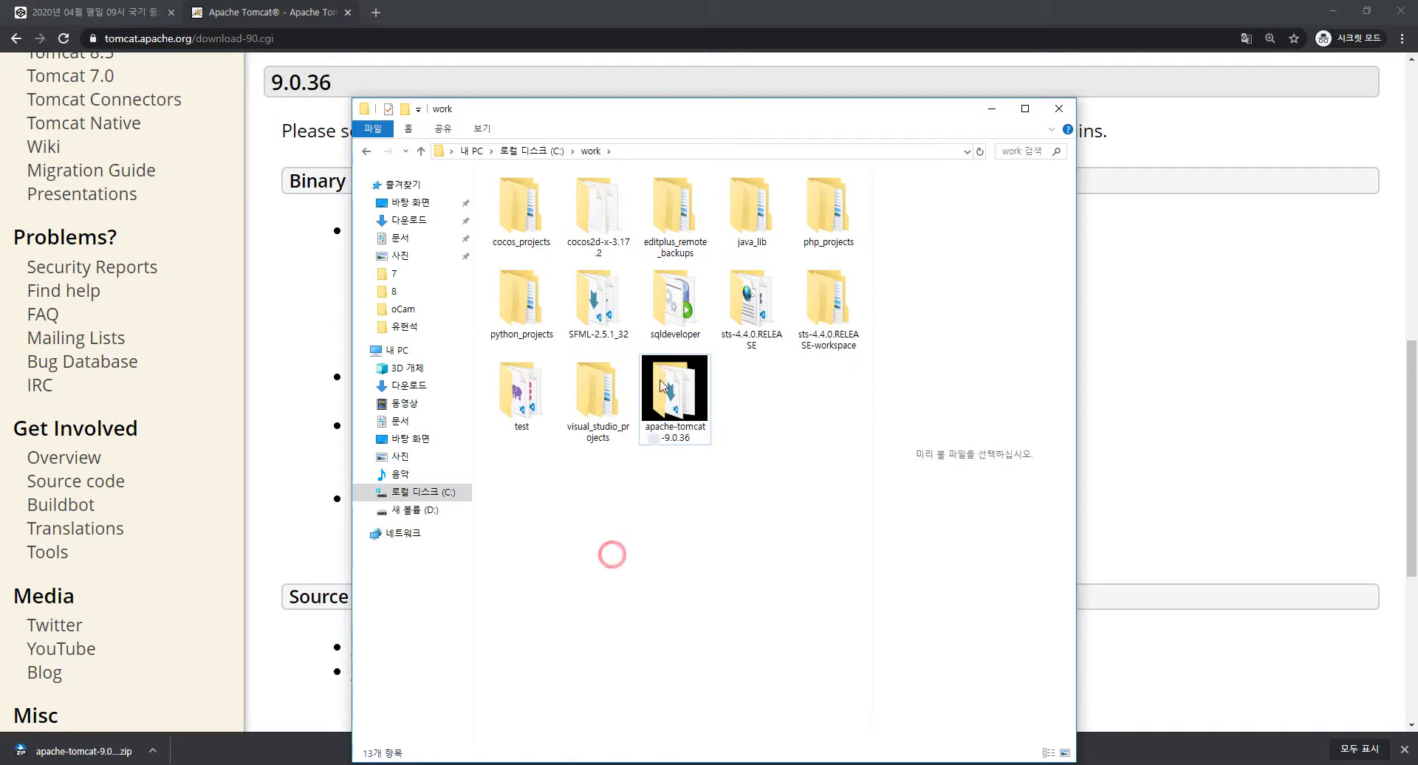
left_click(645, 153)
double_click(690, 395)
Paste the Tomcat folder path into a new Notepad window with font size 48
left_click(746, 151)
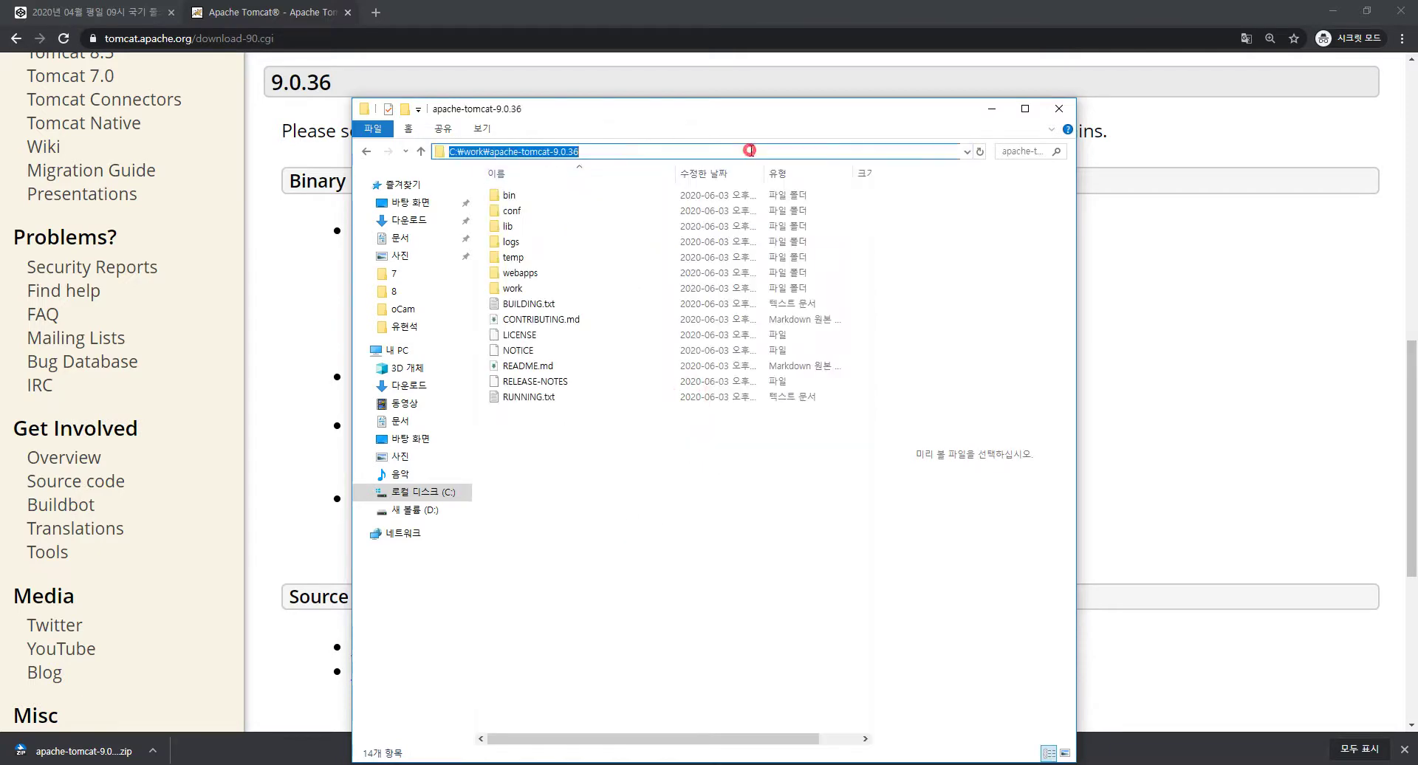
key("super")
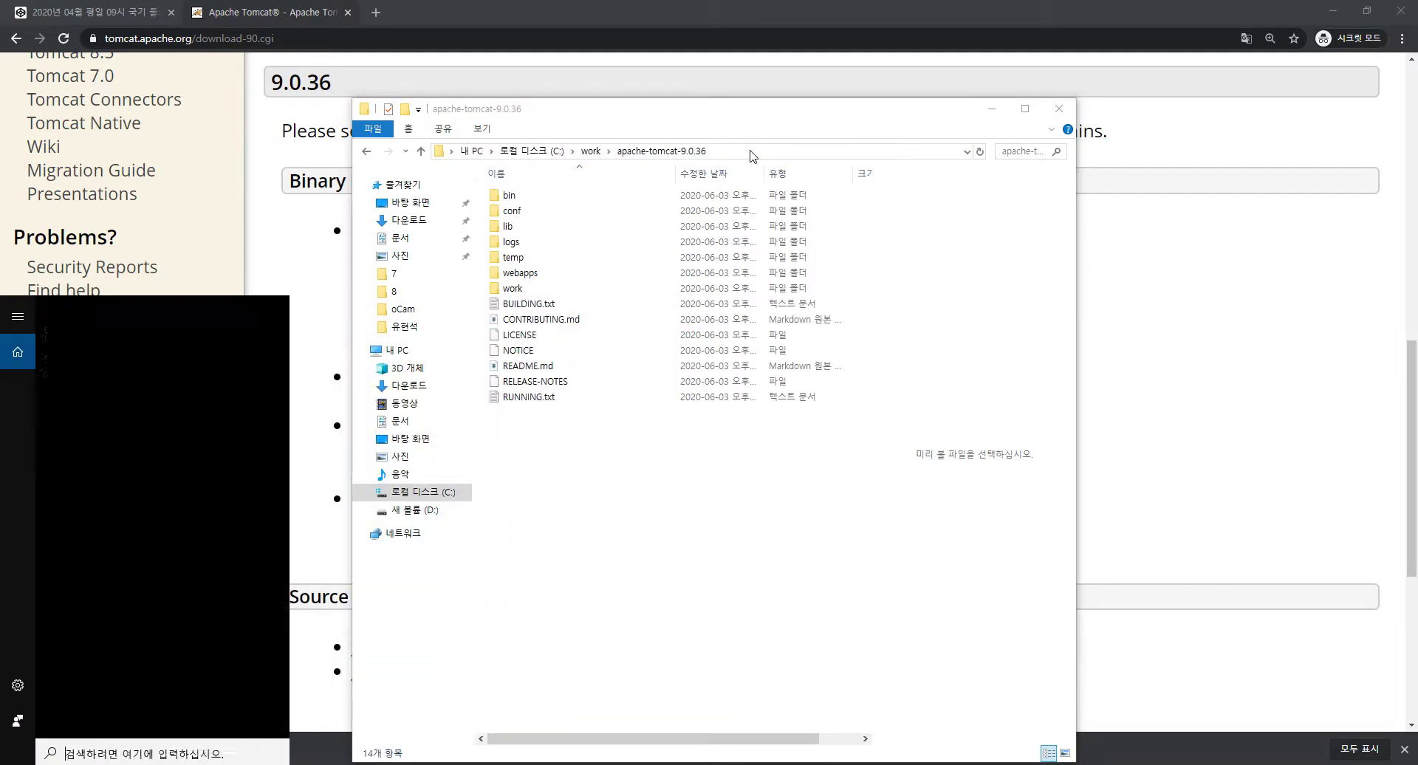
type("note")
key("Return")
type("C:\\work\\apache-tomcat-9.0.36")
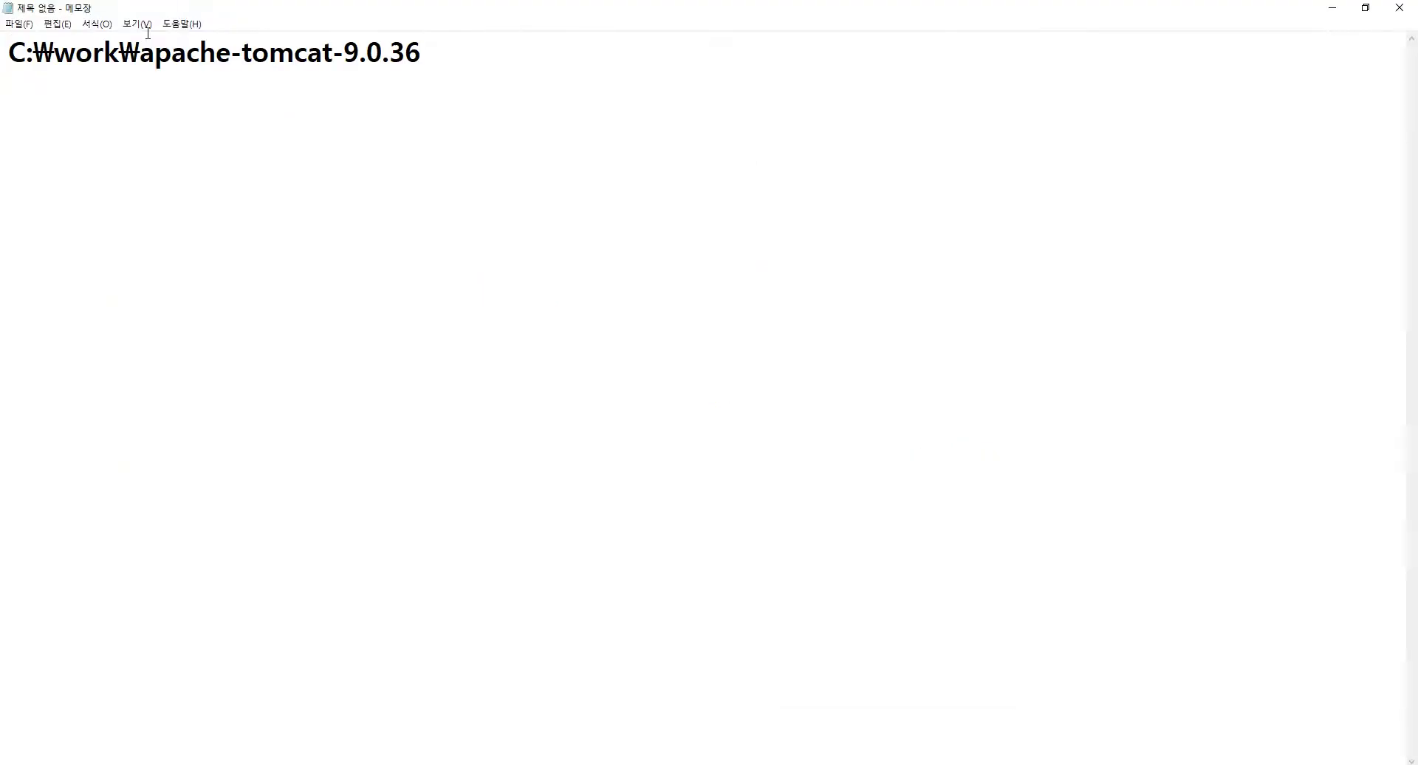
left_click(97, 24)
left_click(111, 54)
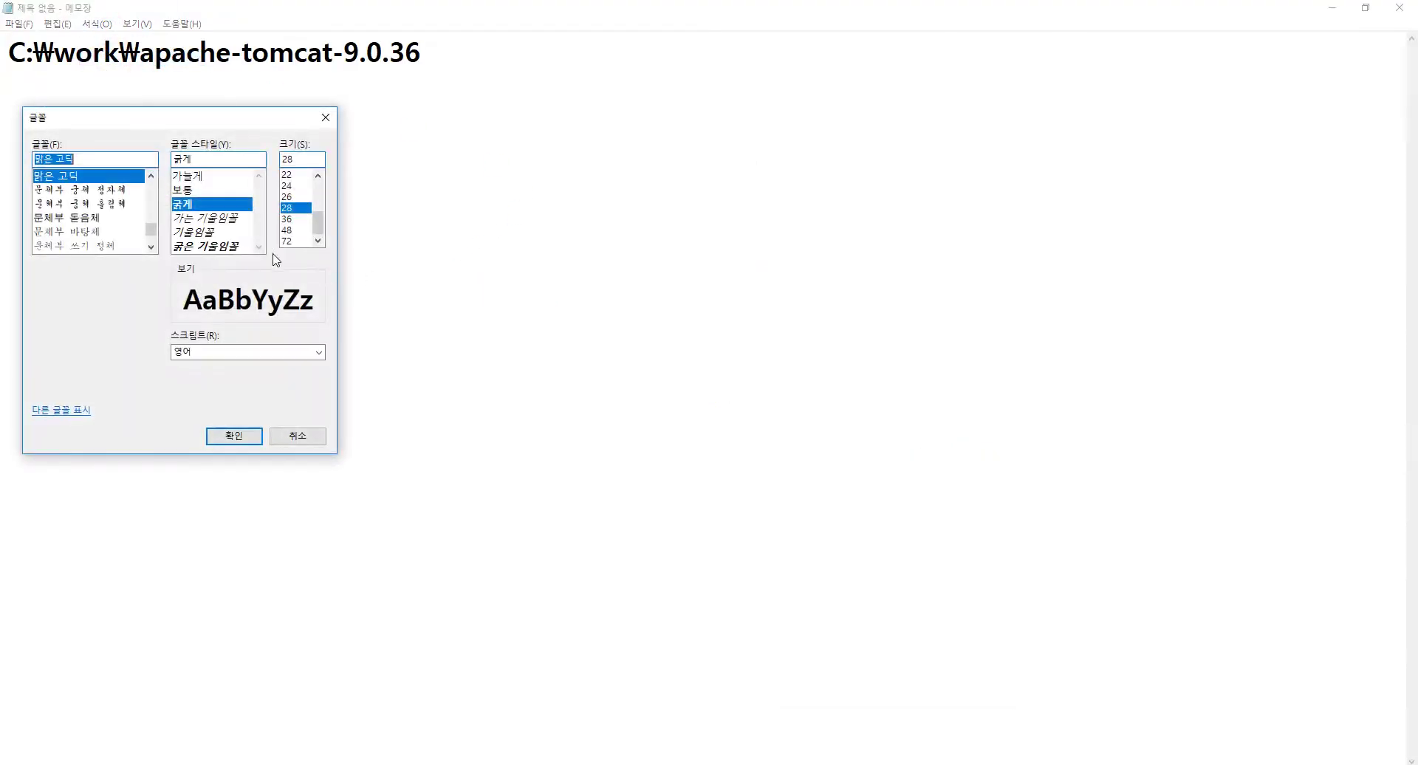
left_click(289, 230)
left_click(250, 434)
Append '\~~~' to the path and select the C:\work\apache-tomcat-9.0.36 part
left_click(815, 129)
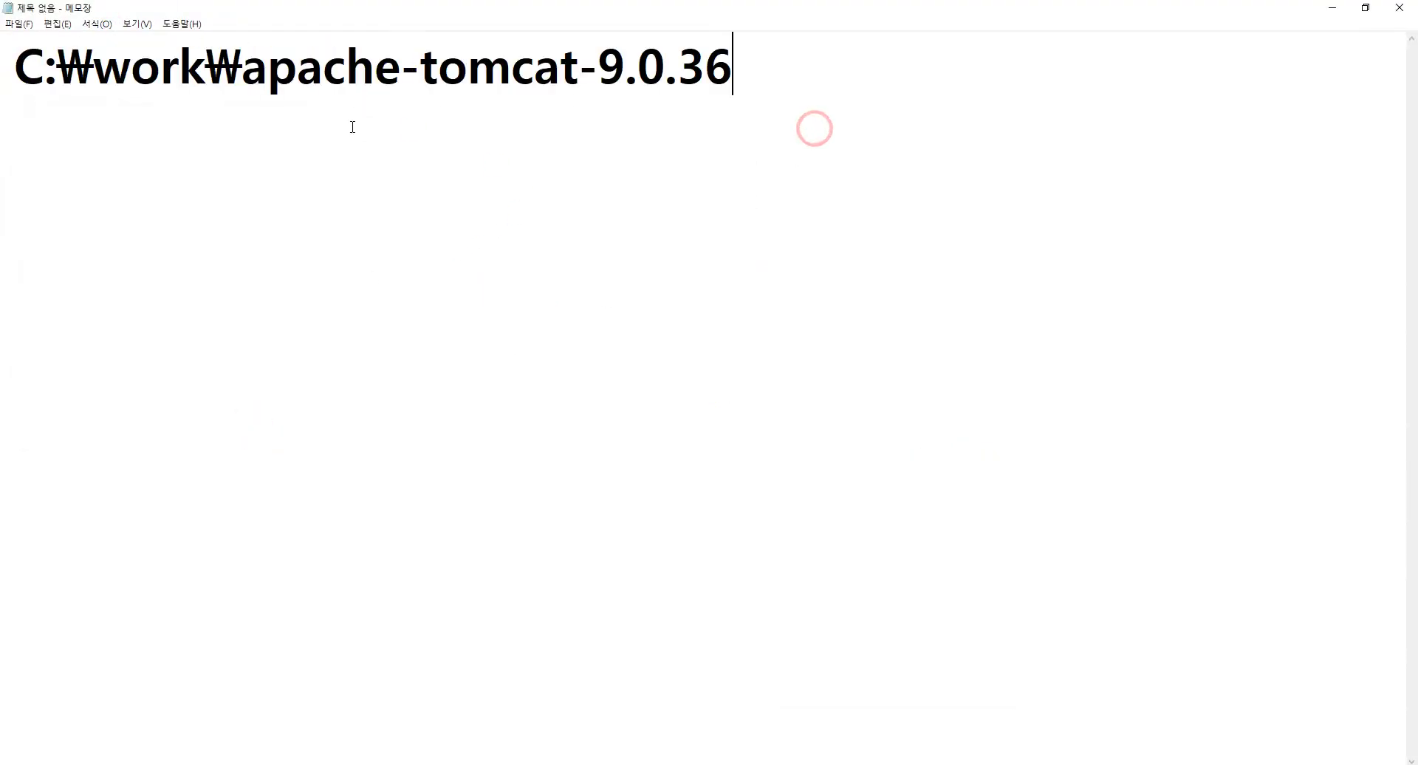
left_click_drag(242, 74, 297, 74)
left_click(910, 70)
double_click(817, 57)
left_click(738, 63)
left_click(788, 65)
type("\\~~~")
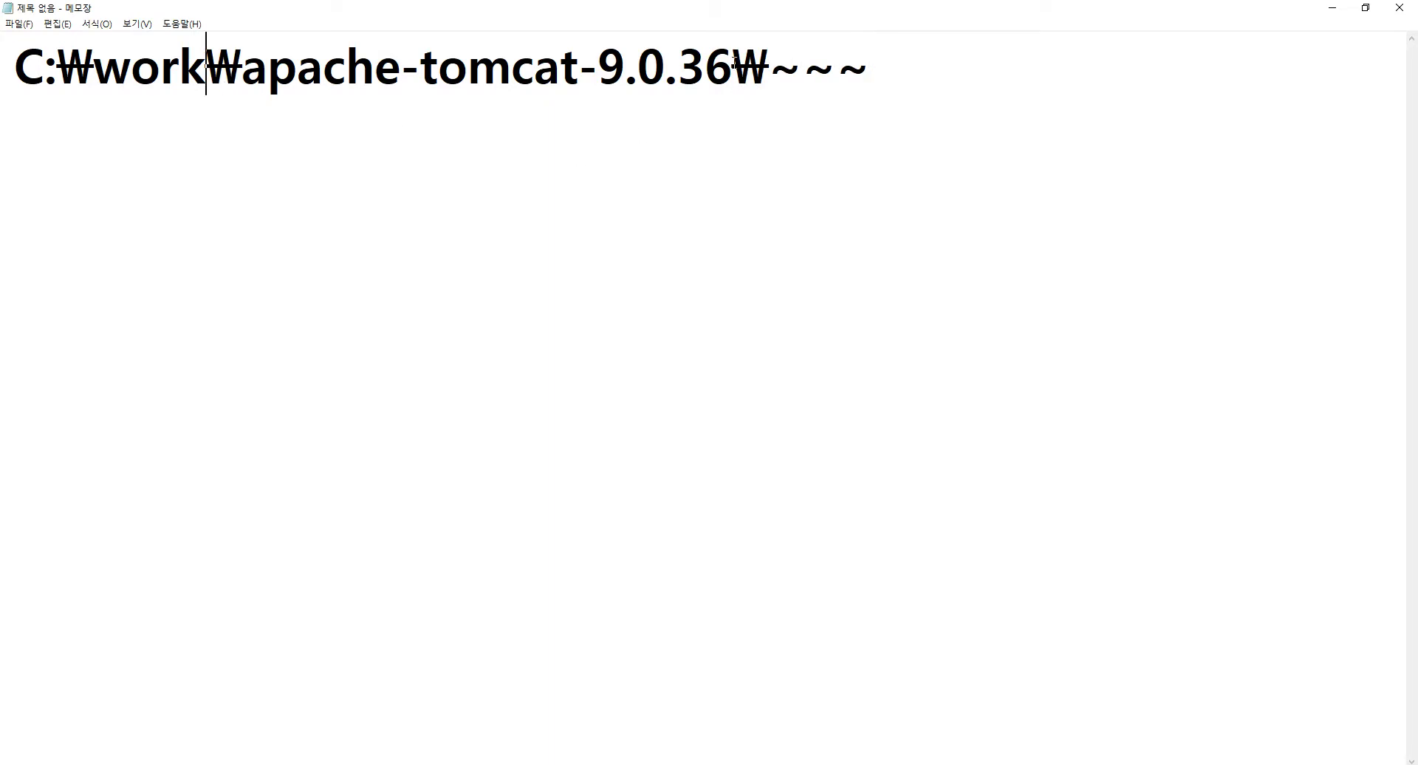
left_click_drag(747, 69, 256, 165)
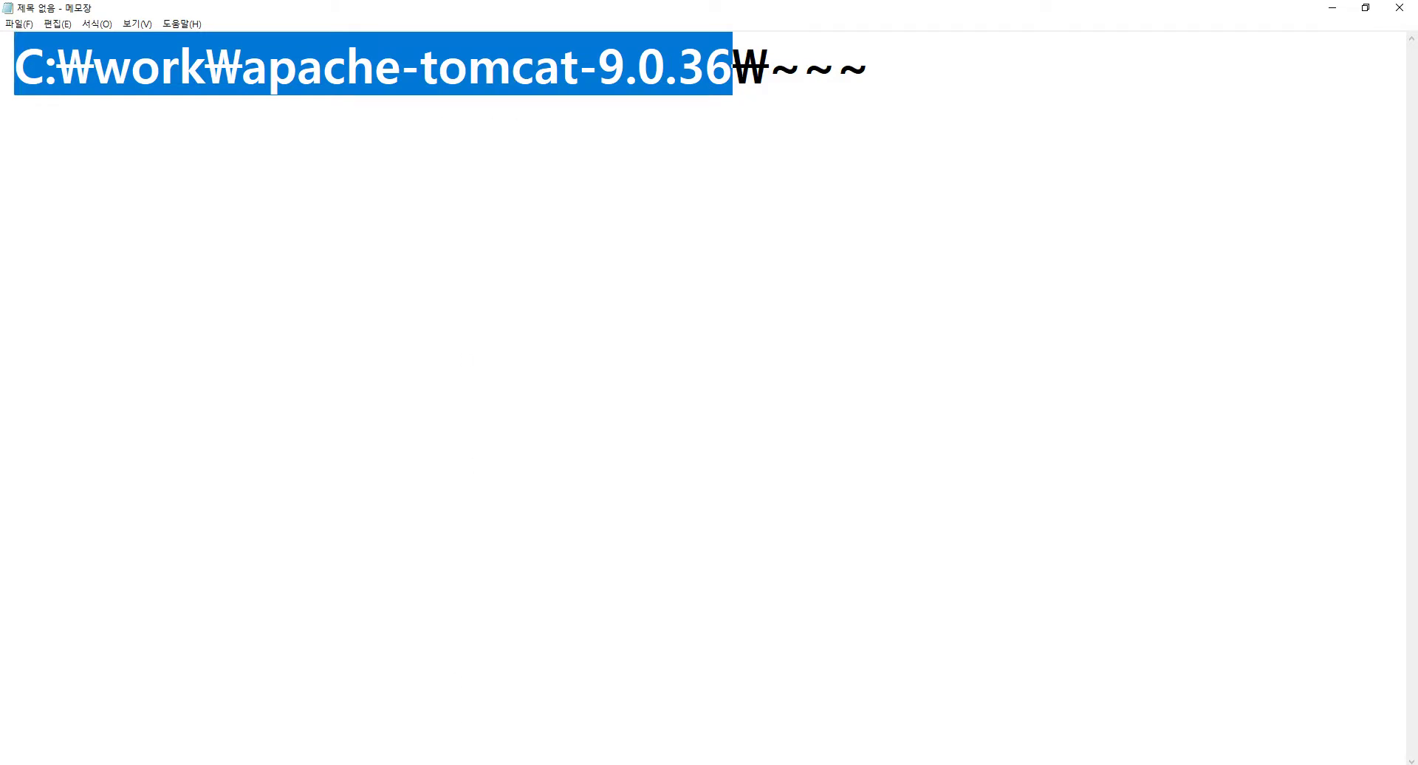
key("alt+Tab")
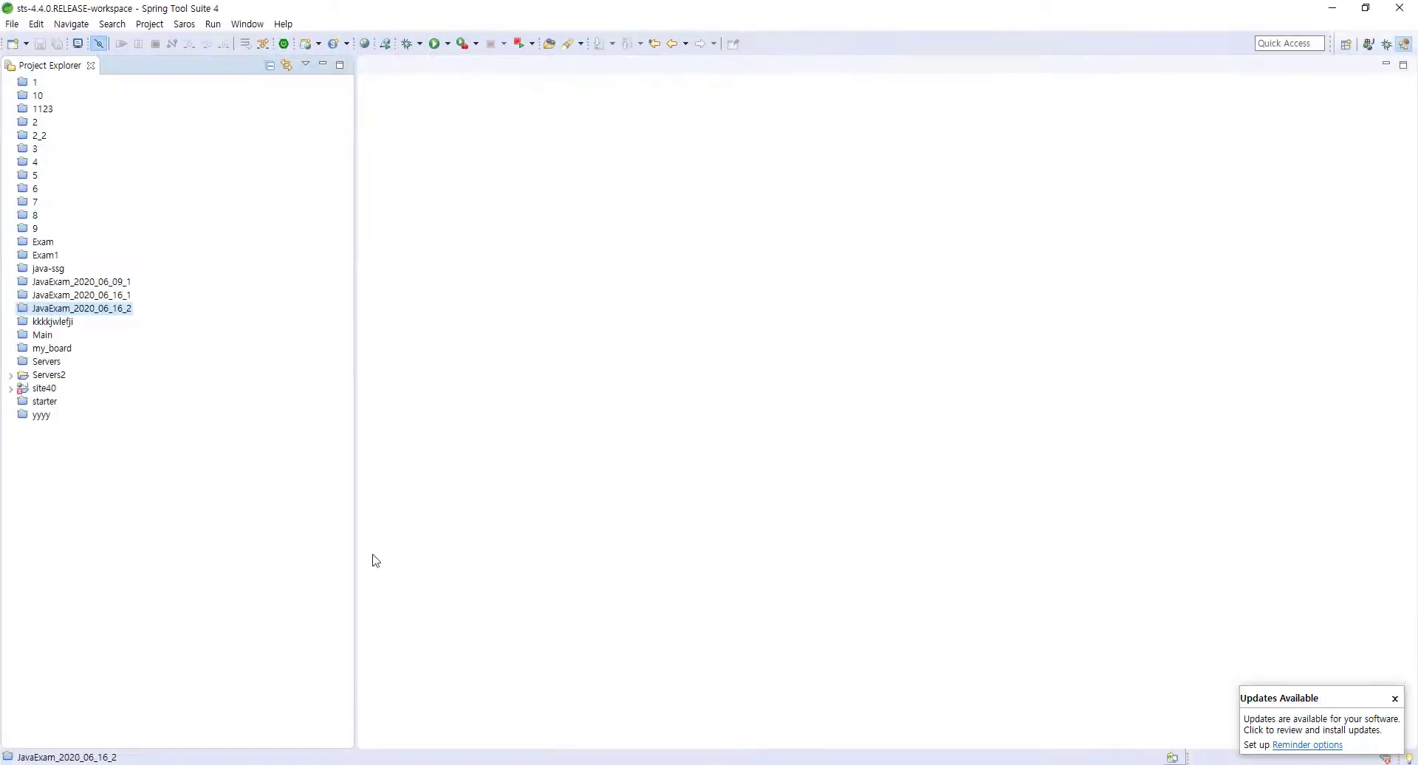
Exit Spring Tool Suite and search Google for 'sts' in a new incognito tab
left_click(1399, 7)
left_click(787, 411)
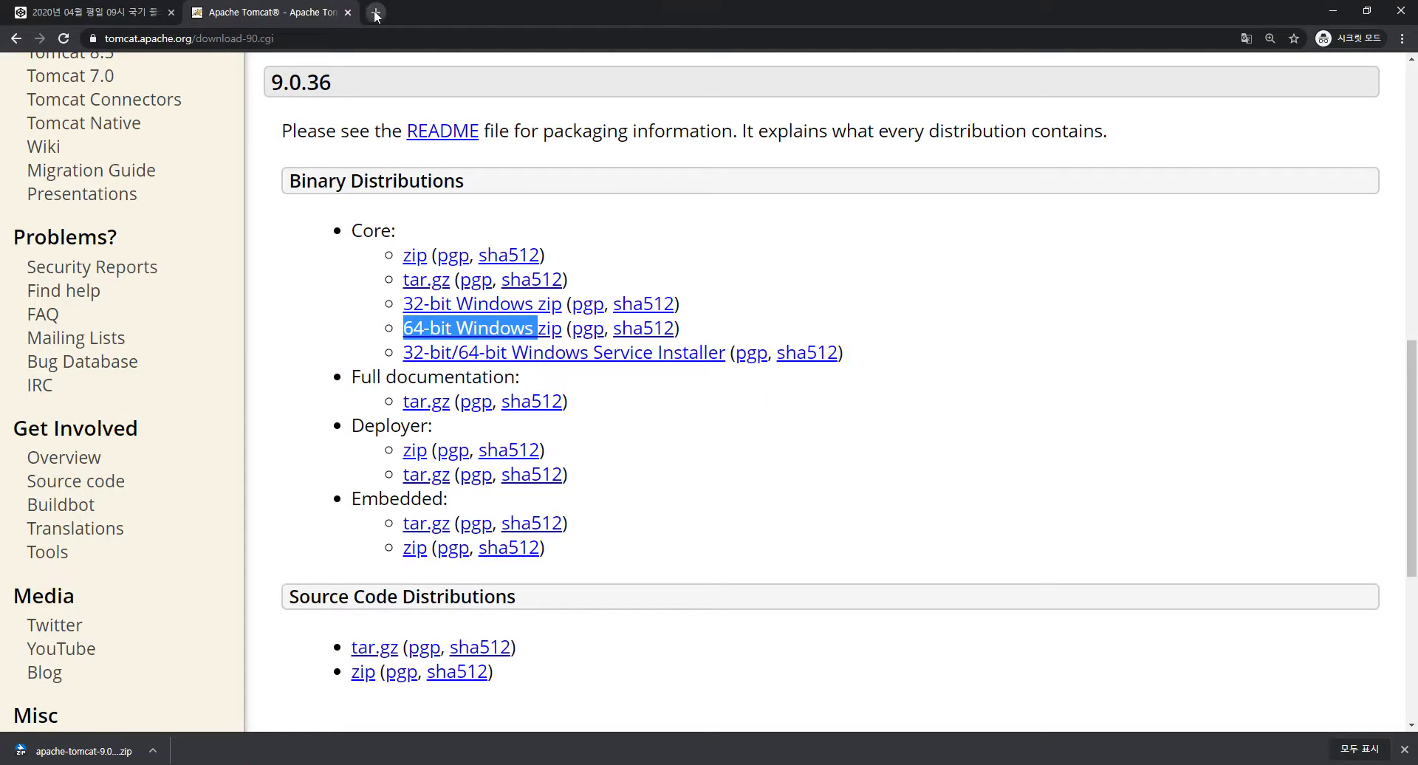
left_click(376, 13)
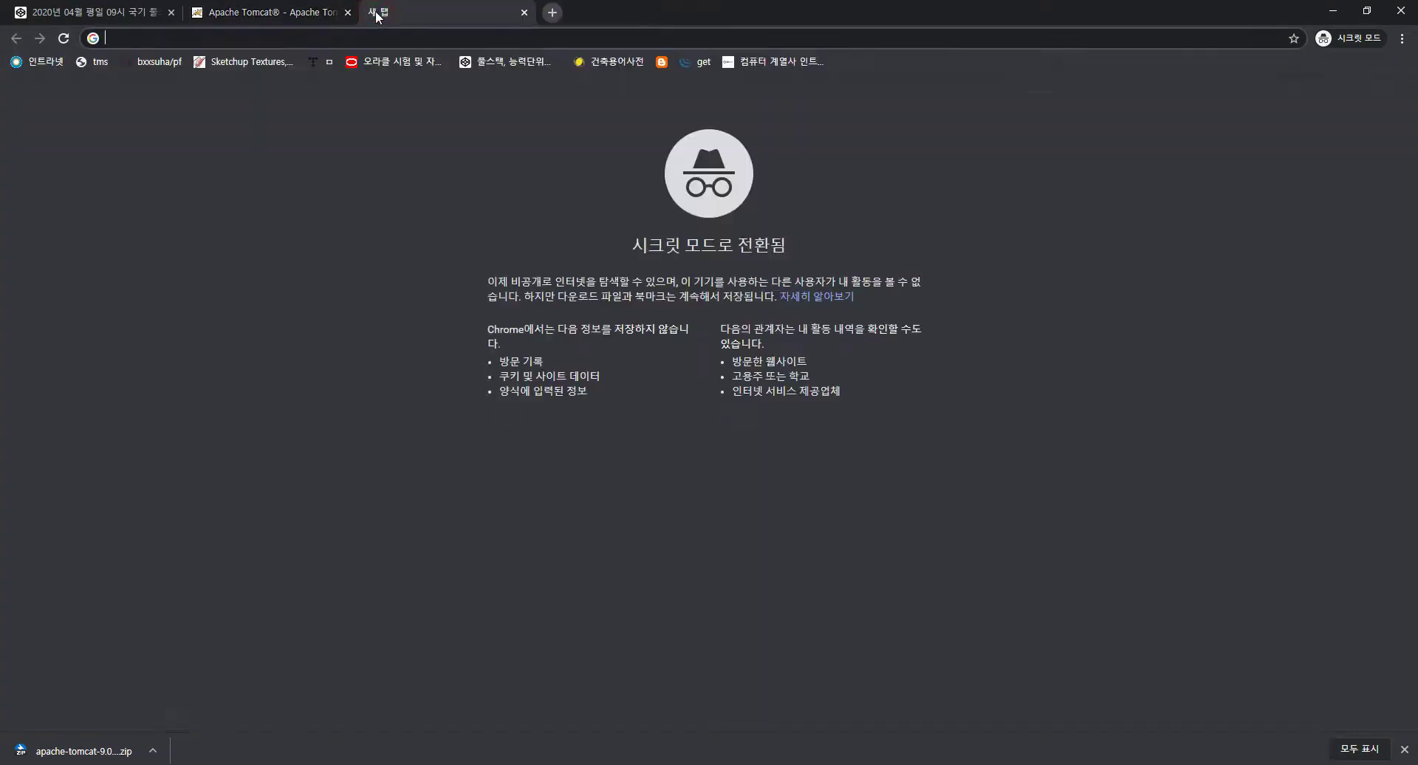
type("s")
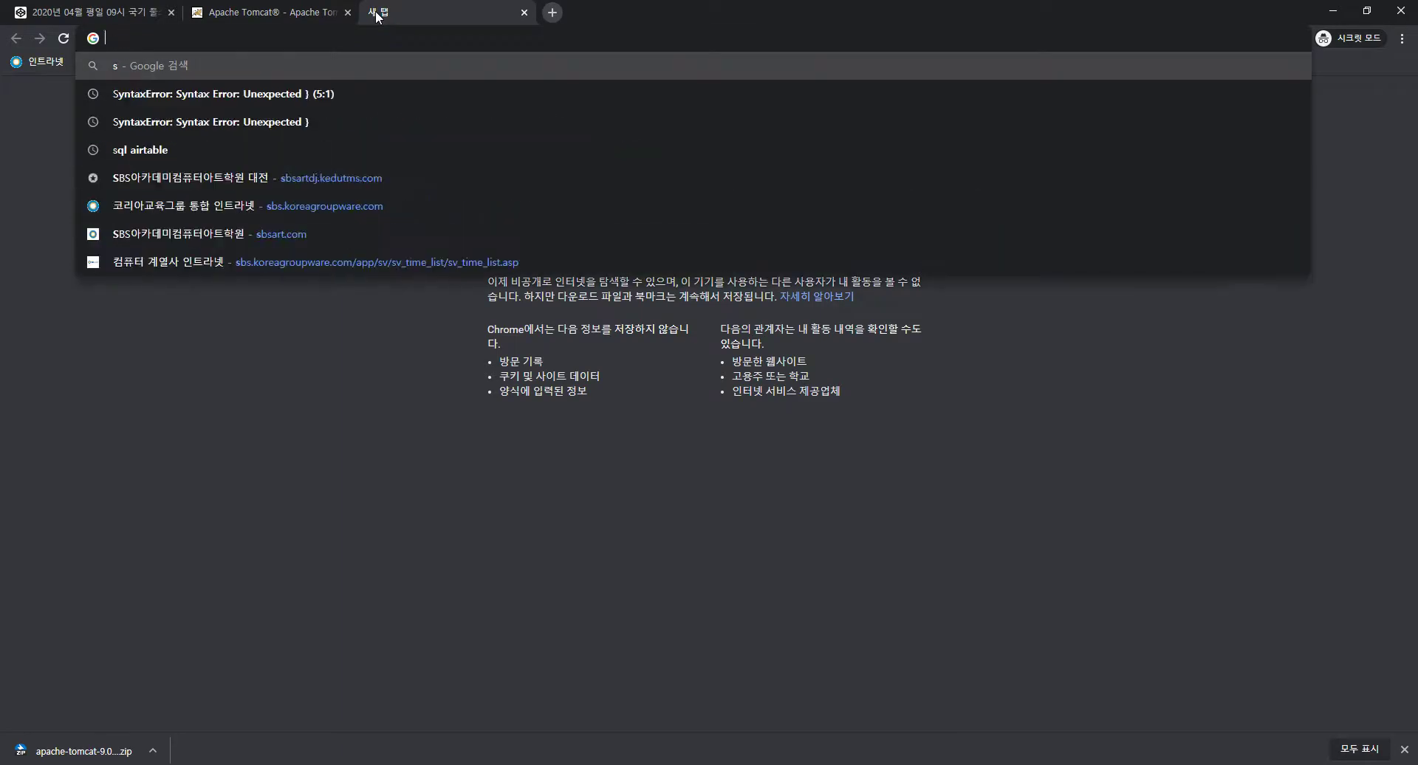
type("ts")
key("Return")
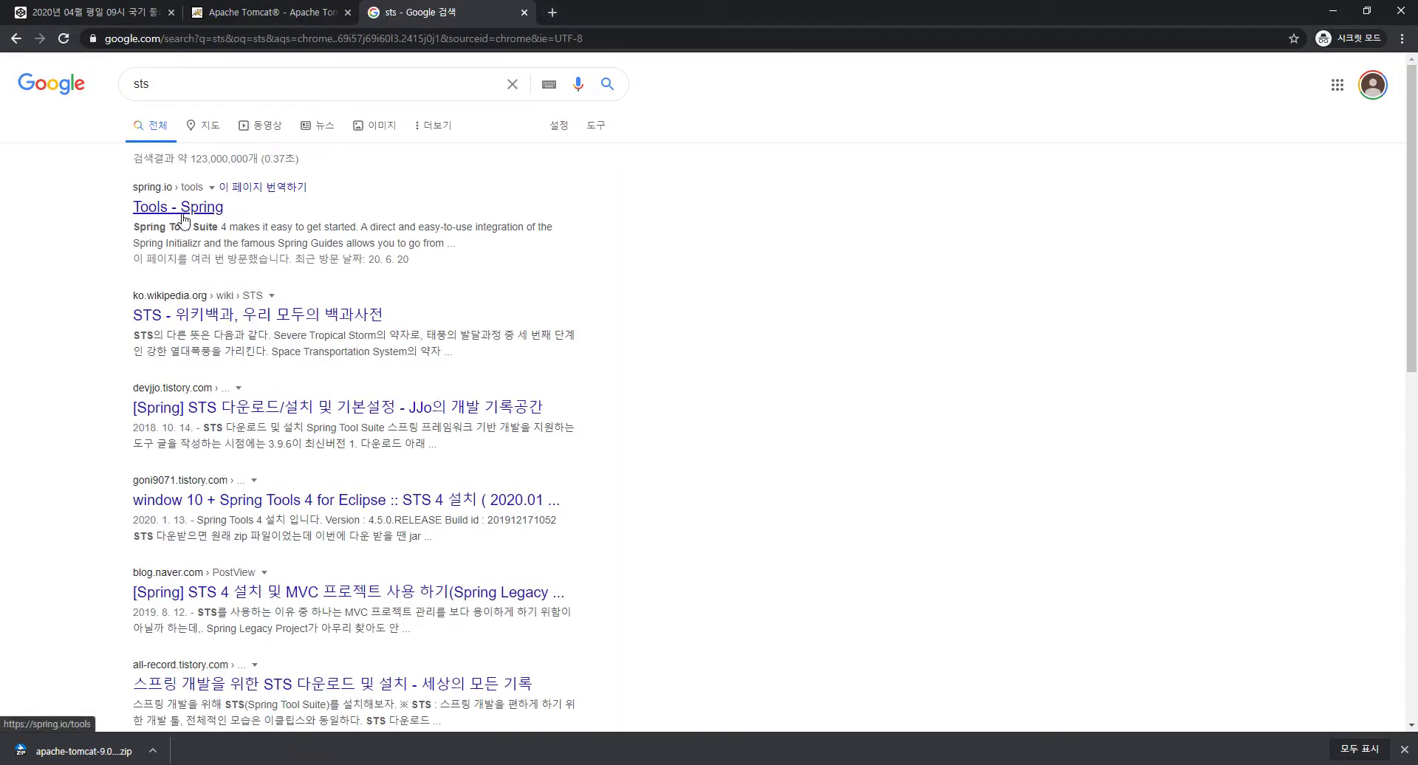
Rerun the 'sts' search and open the 'Tools - Spring' result
left_click(187, 81)
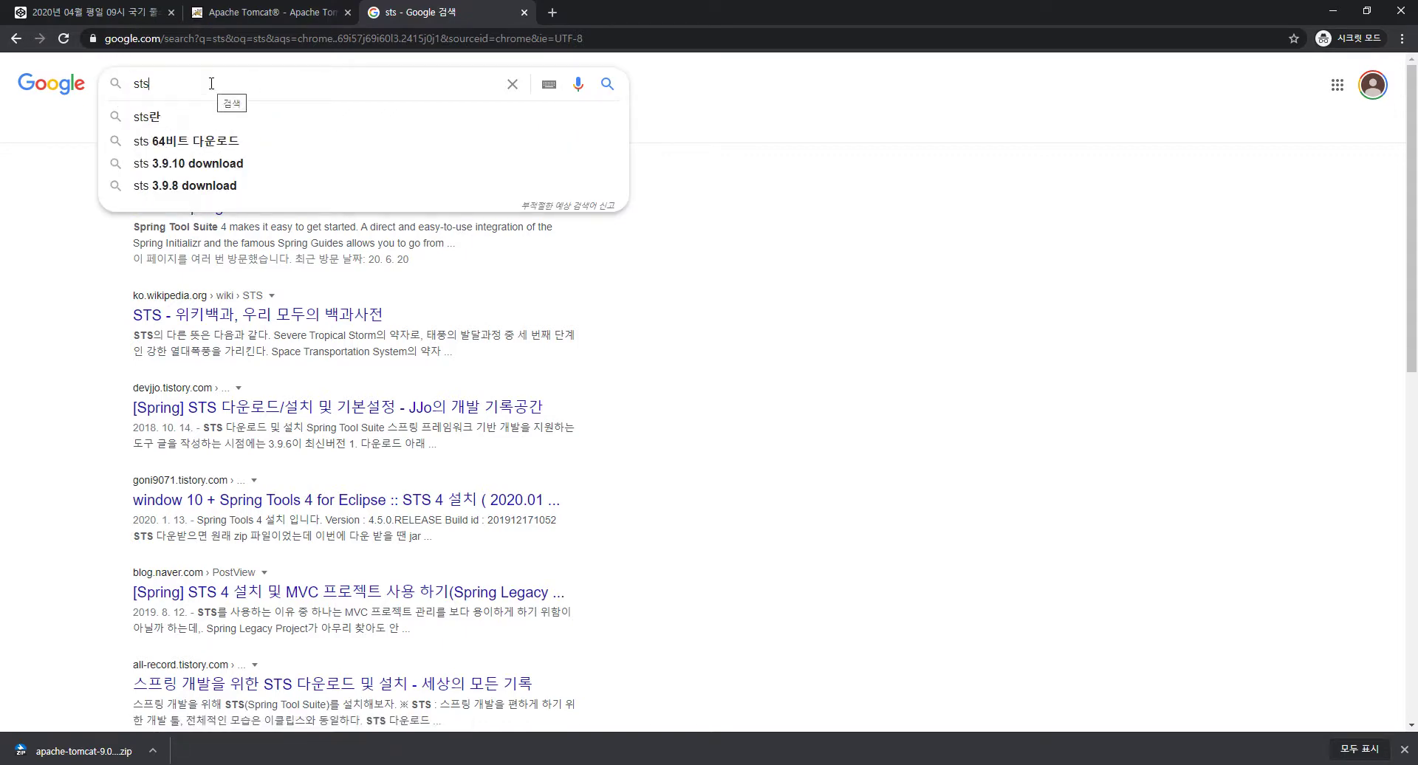
type("4")
key("BackSpace")
key("BackSpace")
key("Return")
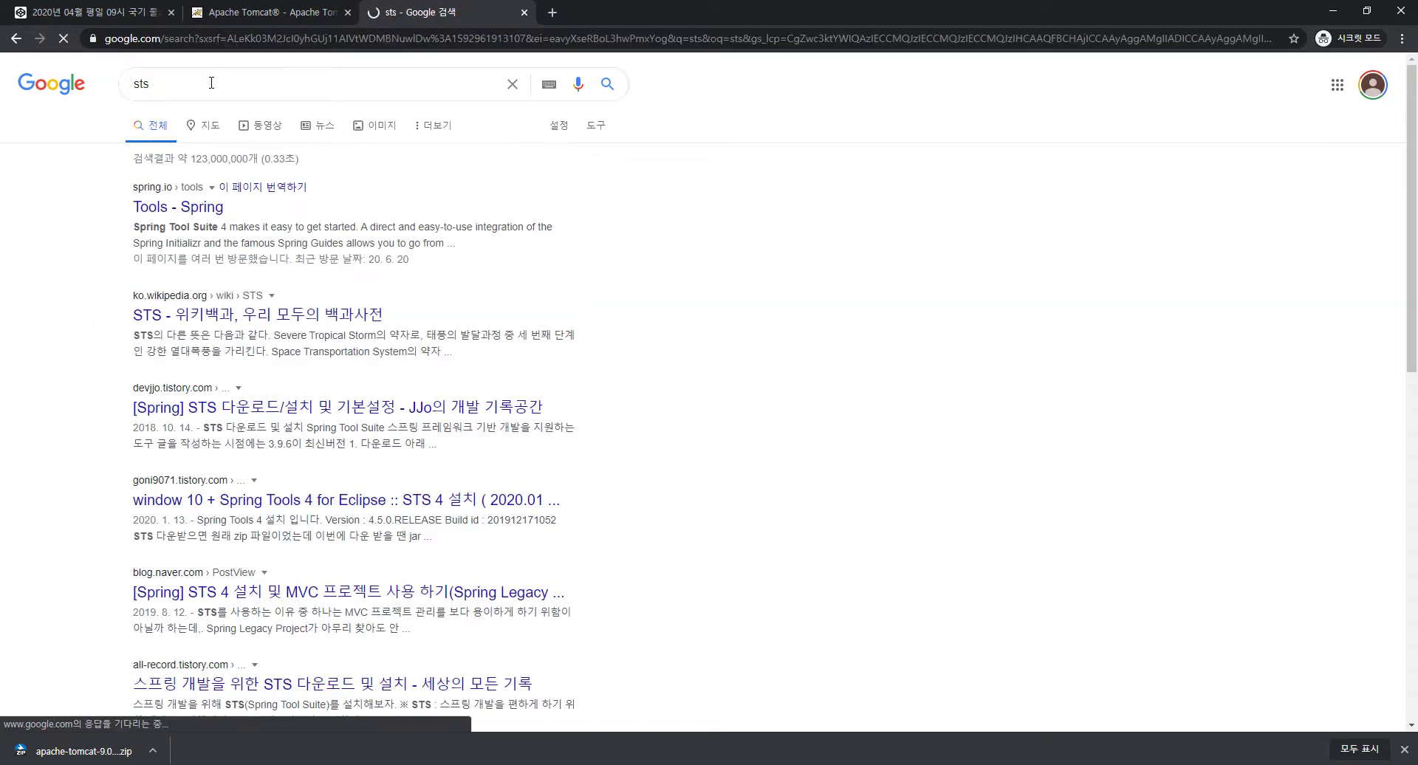
left_click(205, 213)
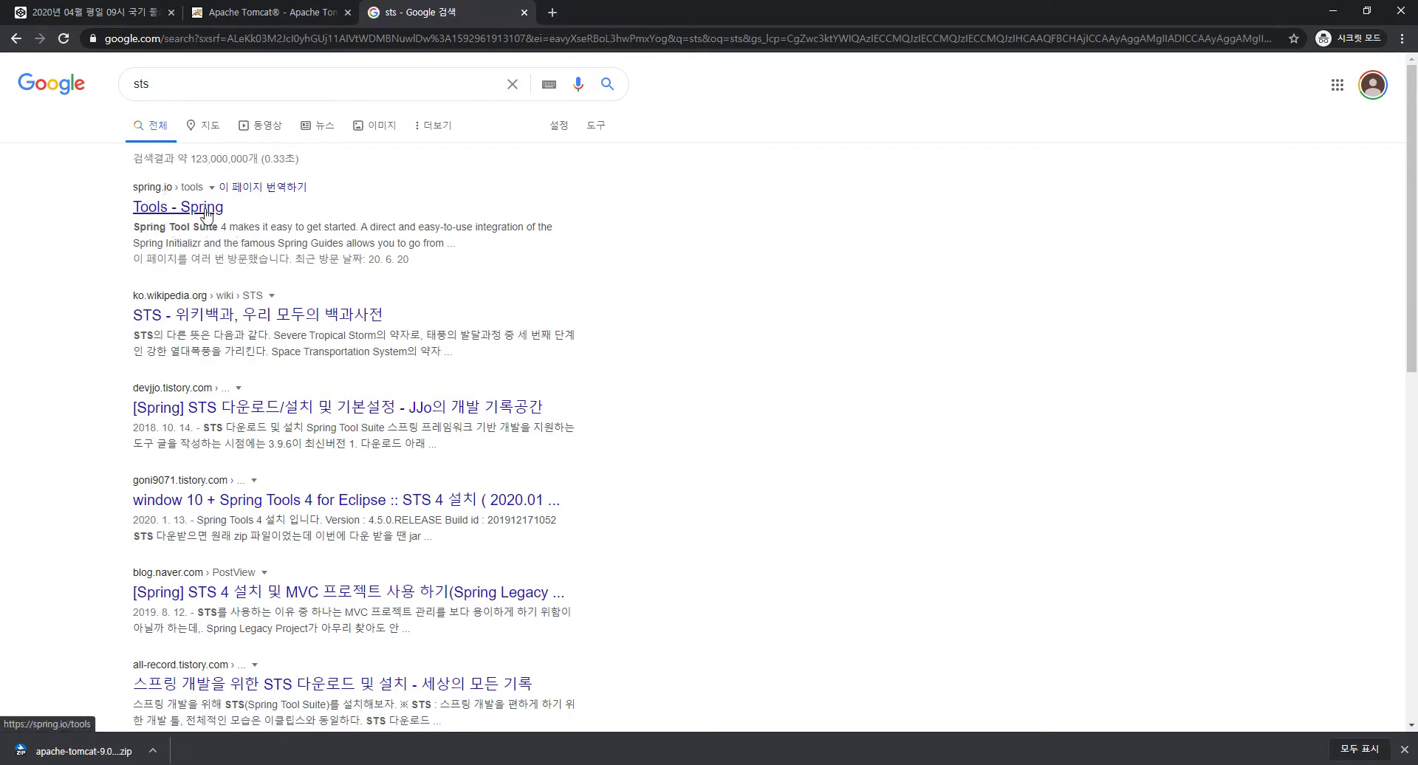
scroll(205, 213, "up", 3)
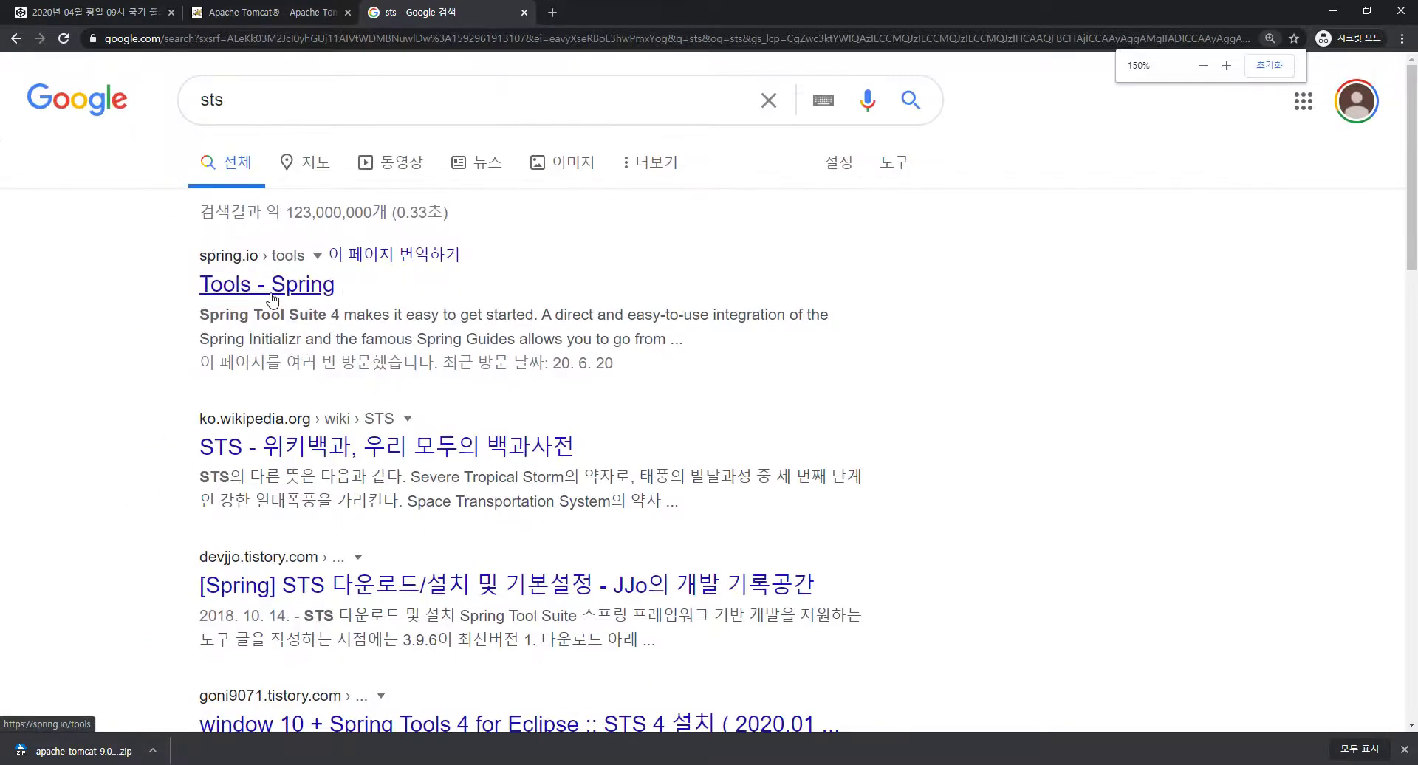
Download Spring Tools 4 for Windows 64-bit and show the downloading file in its folder
scroll(391, 333, "down", 6)
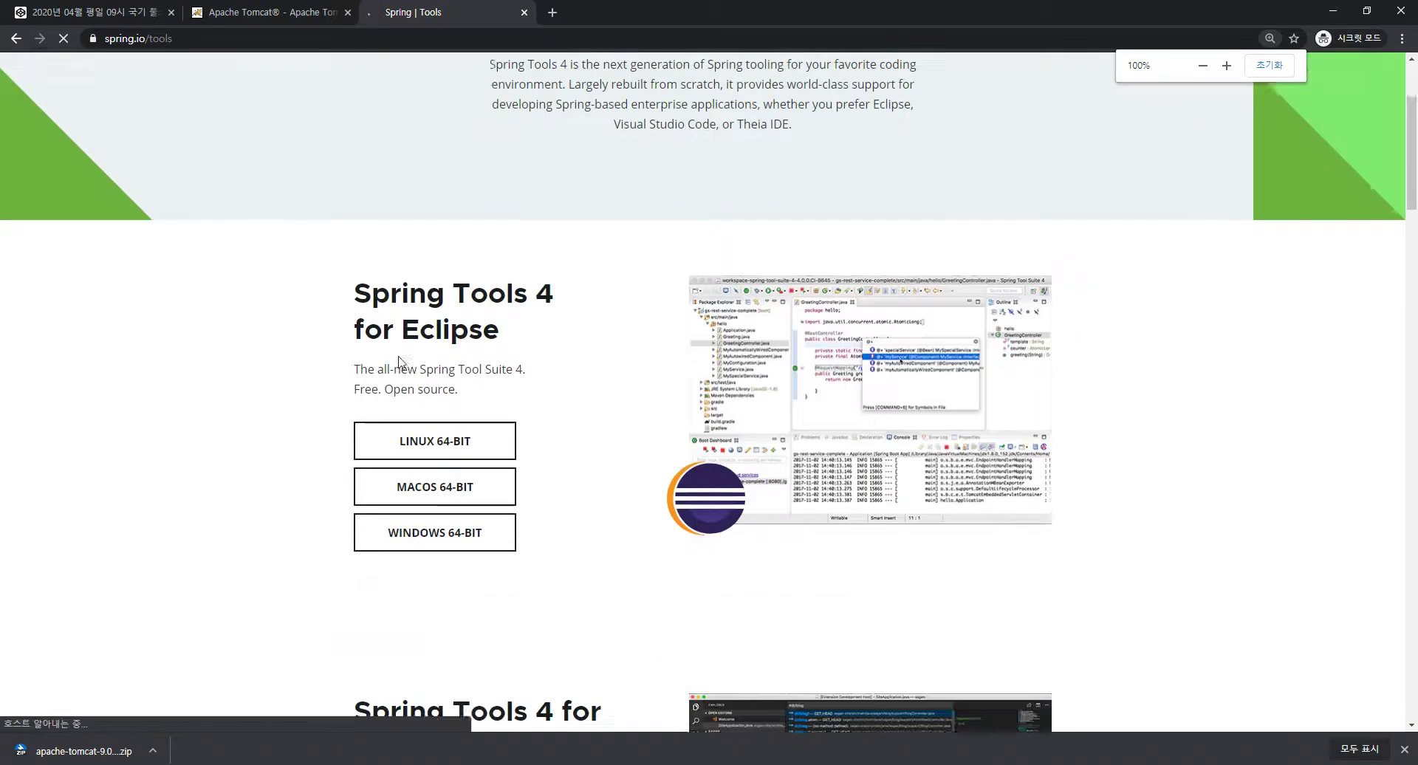
left_click(446, 285)
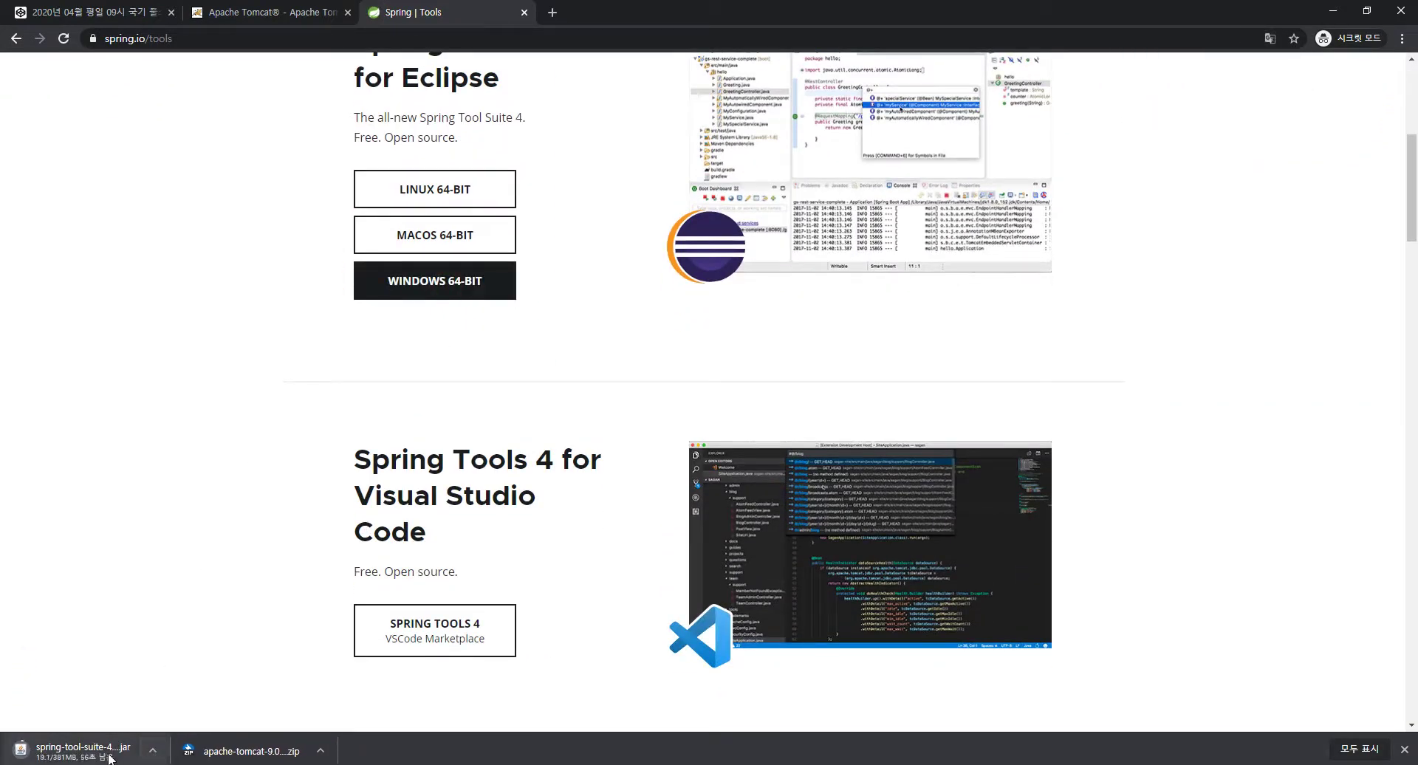
left_click(152, 757)
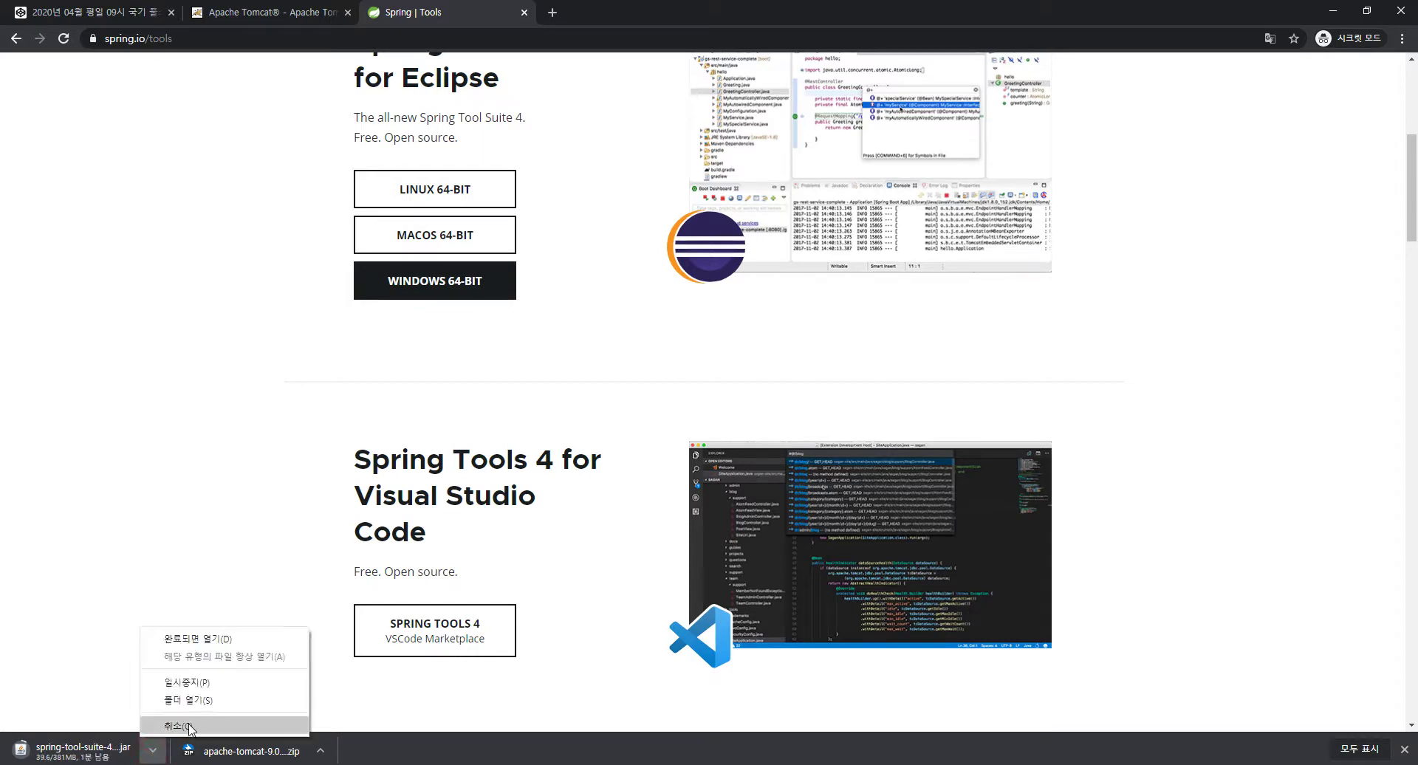
left_click(194, 705)
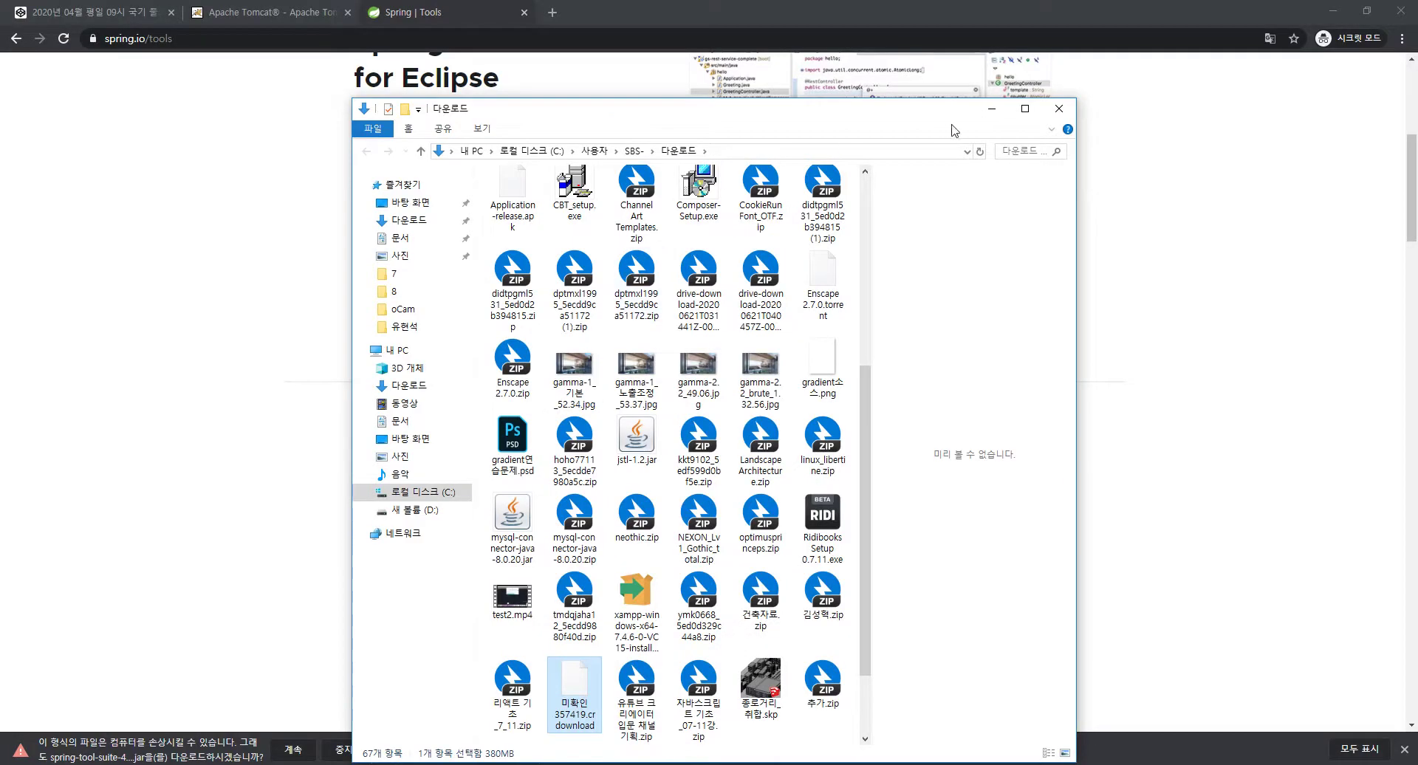
Keep the flagged Spring Tool Suite jar download and locate it in Downloads
left_click(1059, 108)
scroll(517, 443, "down", 5)
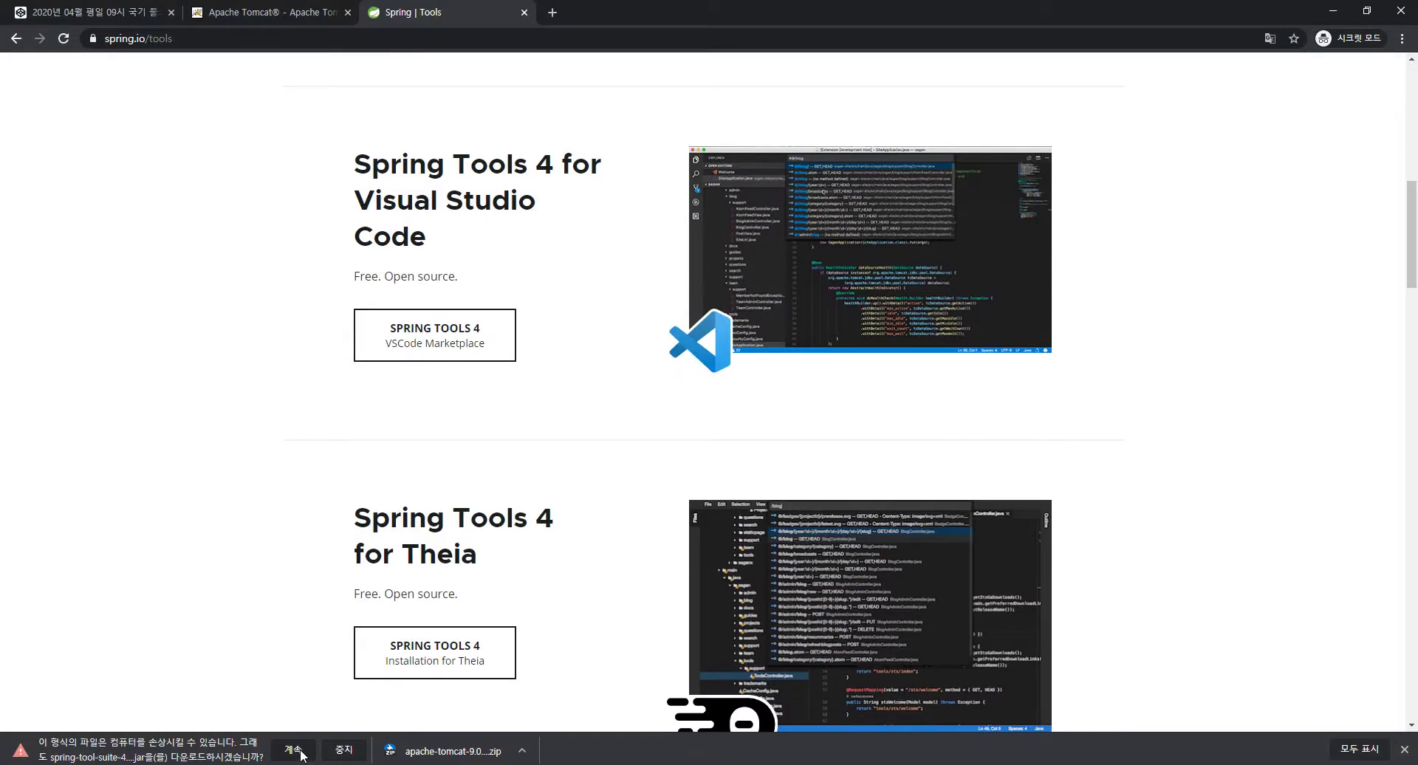
left_click(294, 750)
left_click(295, 751)
left_click(152, 750)
left_click(192, 696)
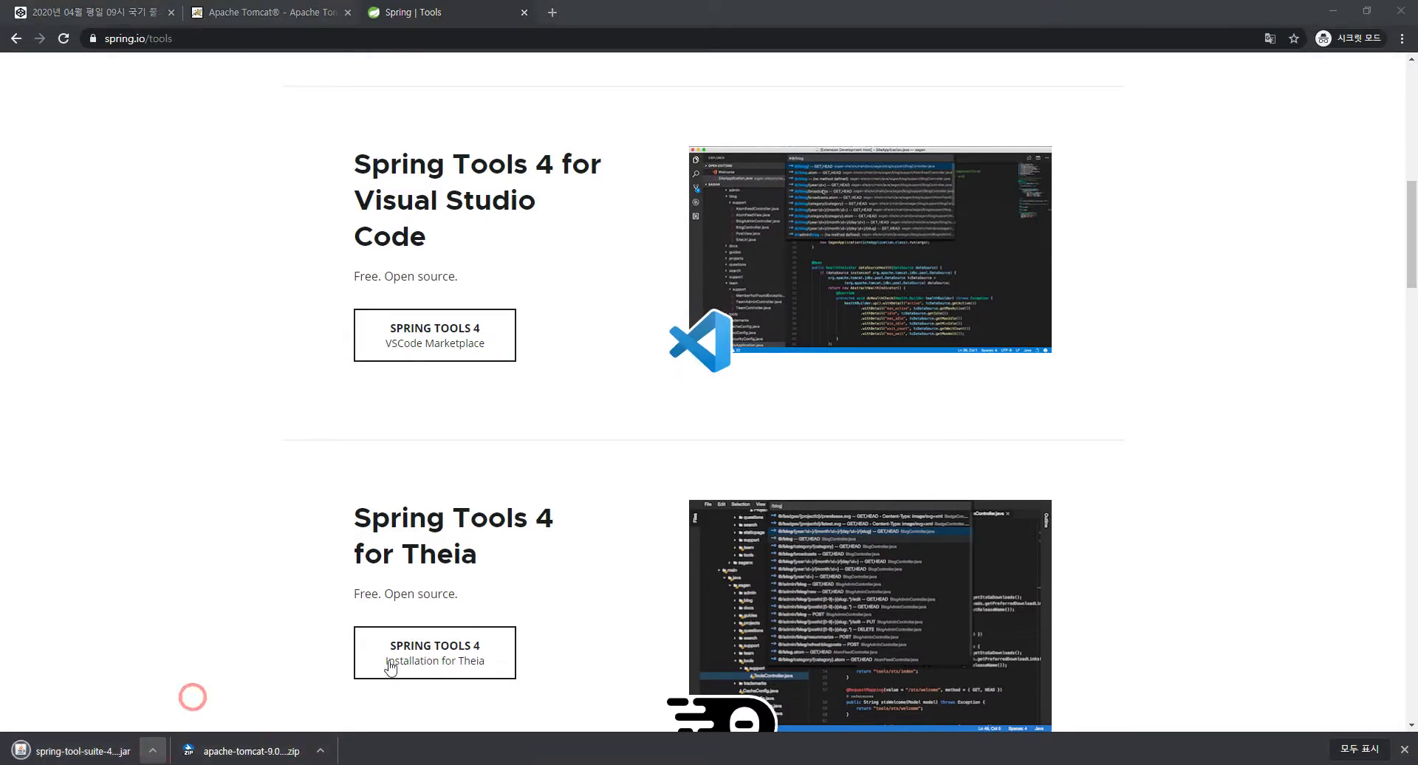
double_click(546, 587)
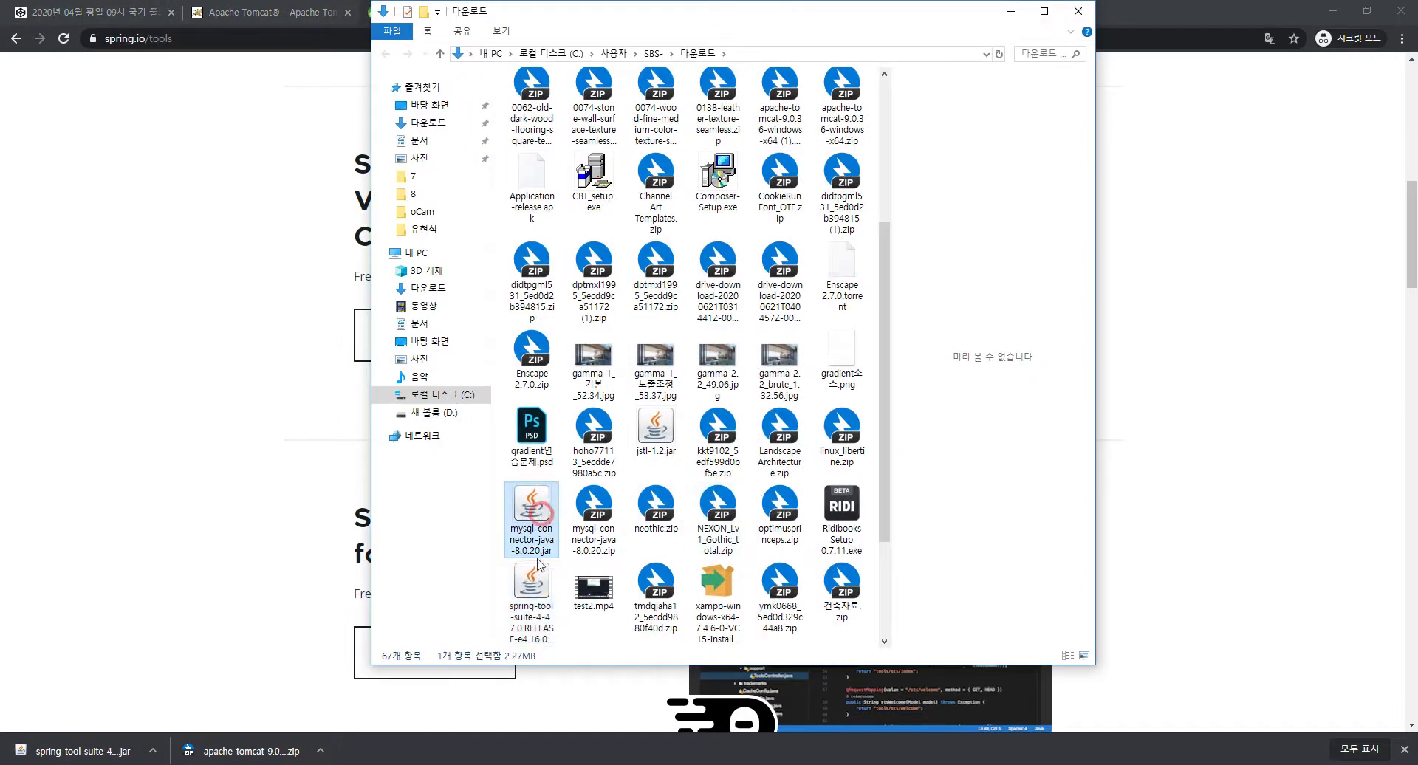
Create a stray 새 폴더 (9) folder on the desktop, then delete it
key("super+d")
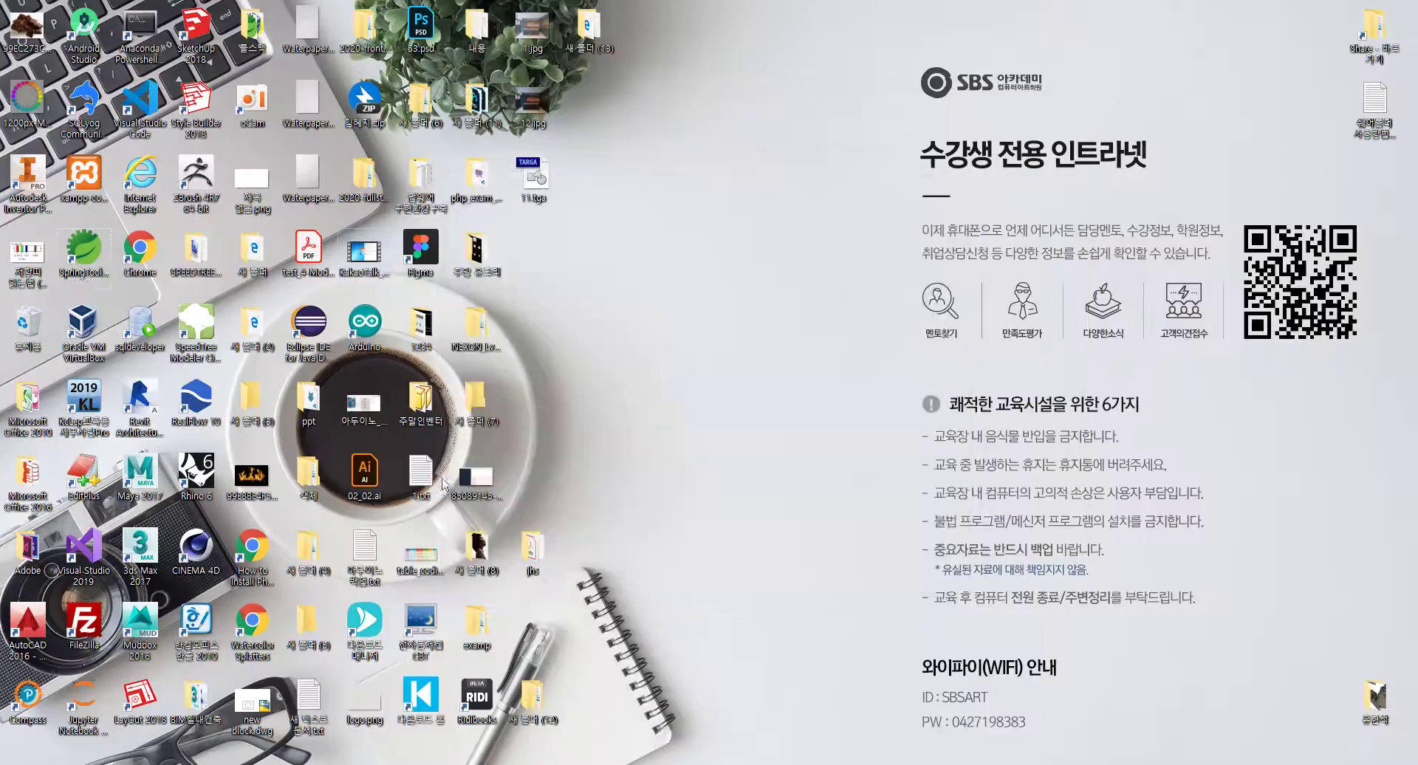
right_click(519, 265)
left_click(547, 274)
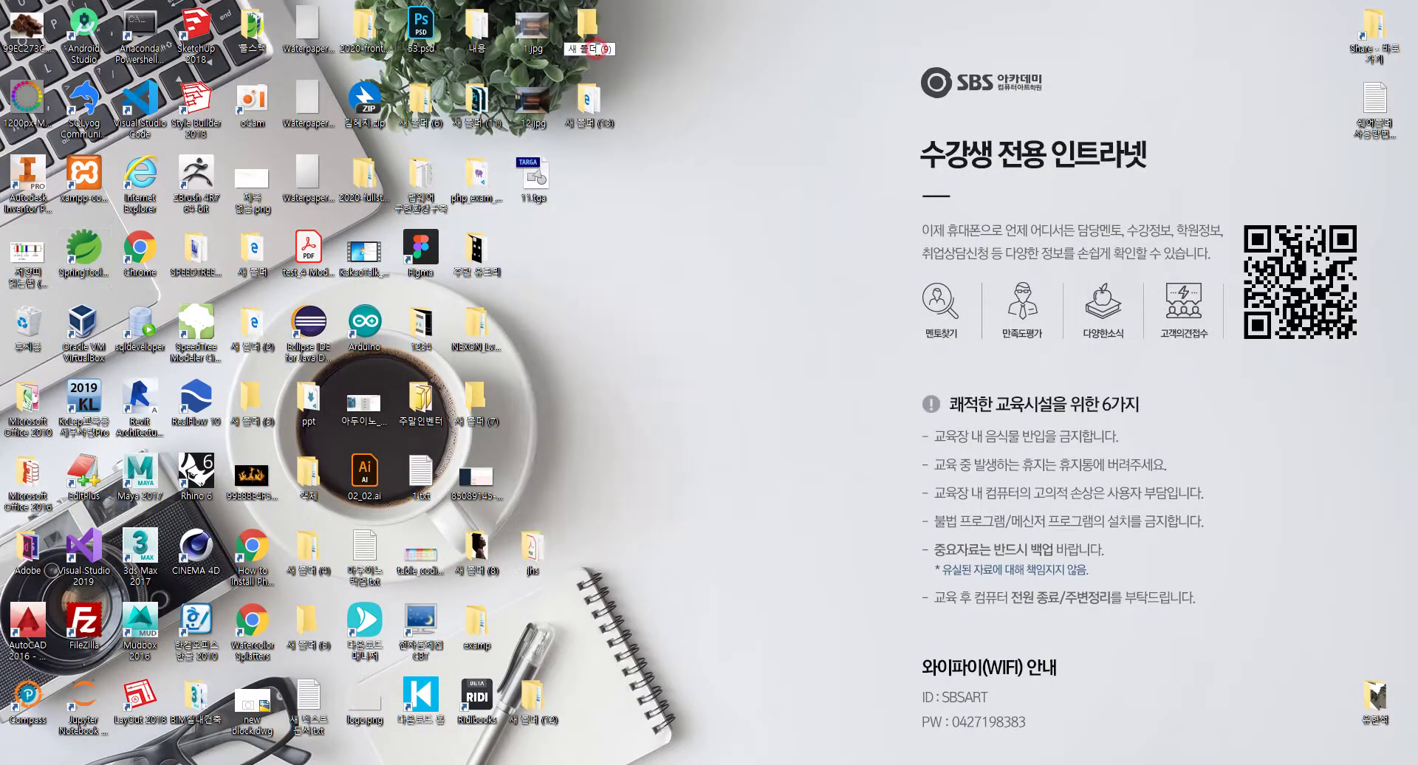
key("Return")
key("Delete")
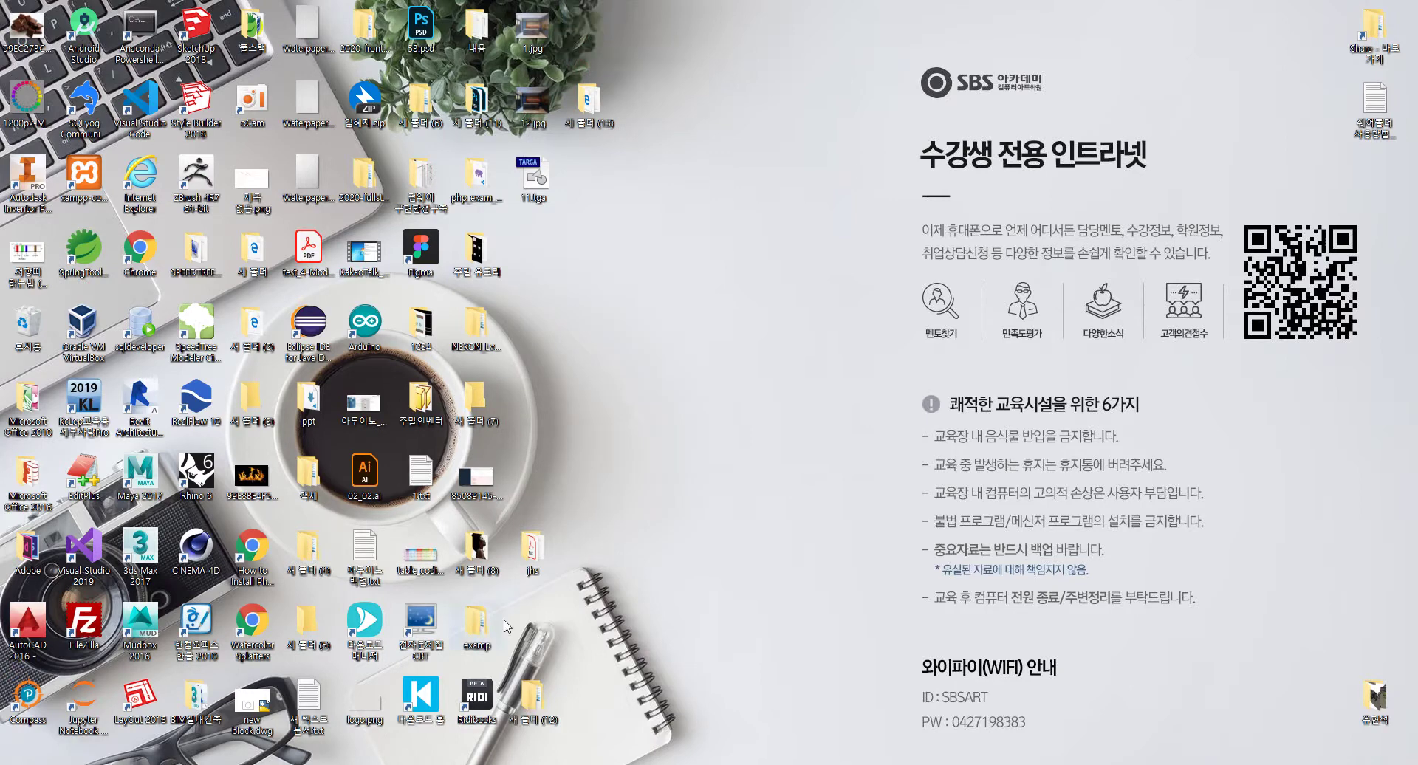
Create 새 폴더 inside the desktop jhs folder and paste the Spring Tool Suite jar into it
double_click(531, 545)
right_click(611, 378)
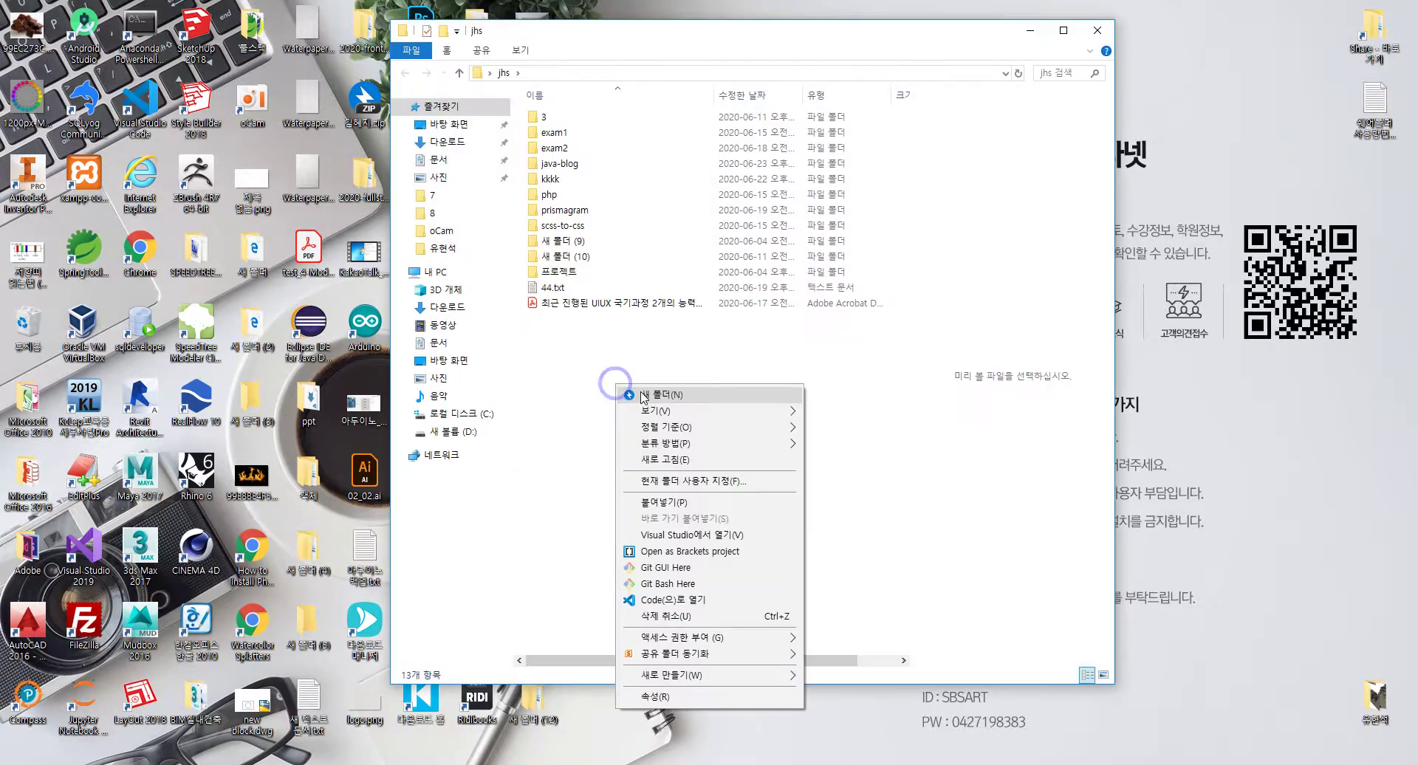
key("w")
key("f")
key("Return")
key("Return")
key("ctrl+v")
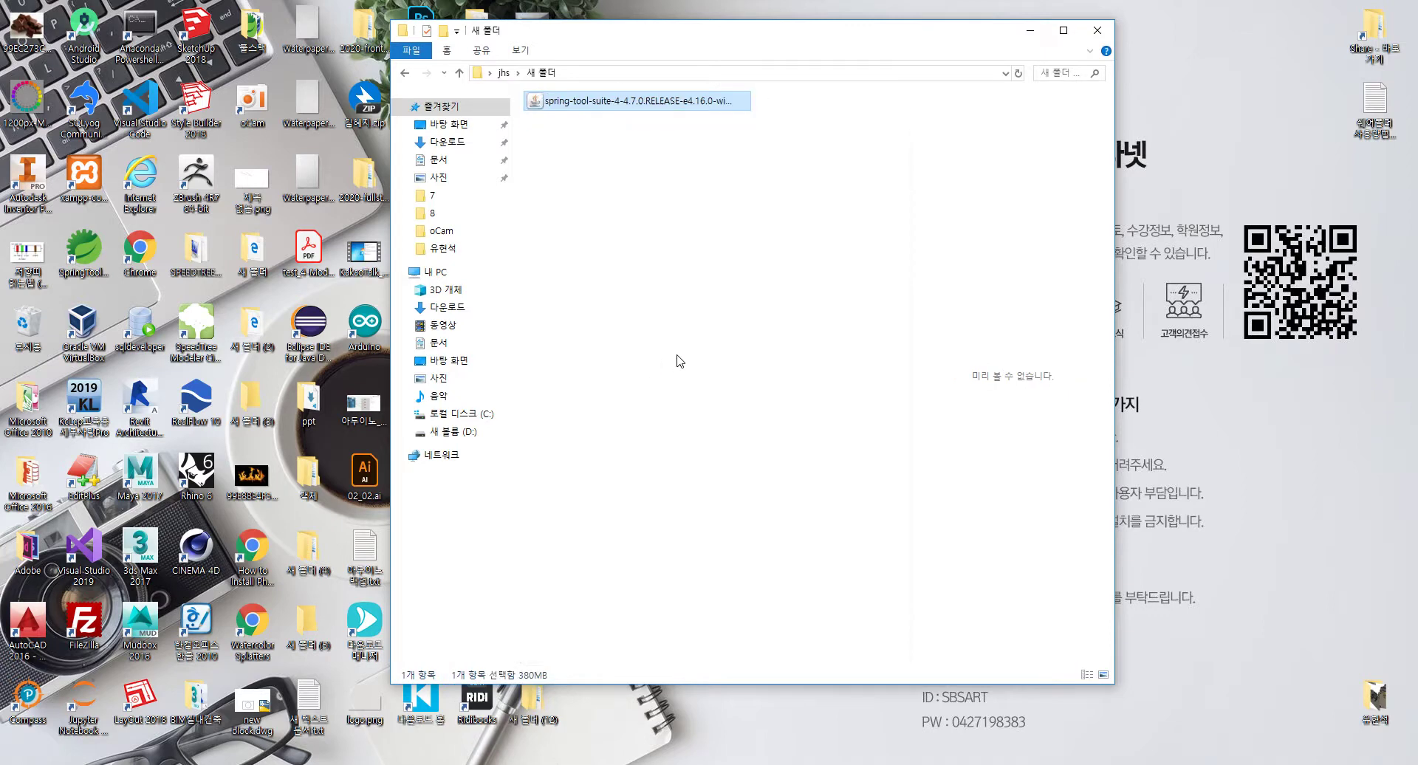
scroll(677, 380, "up", 4, "ctrl")
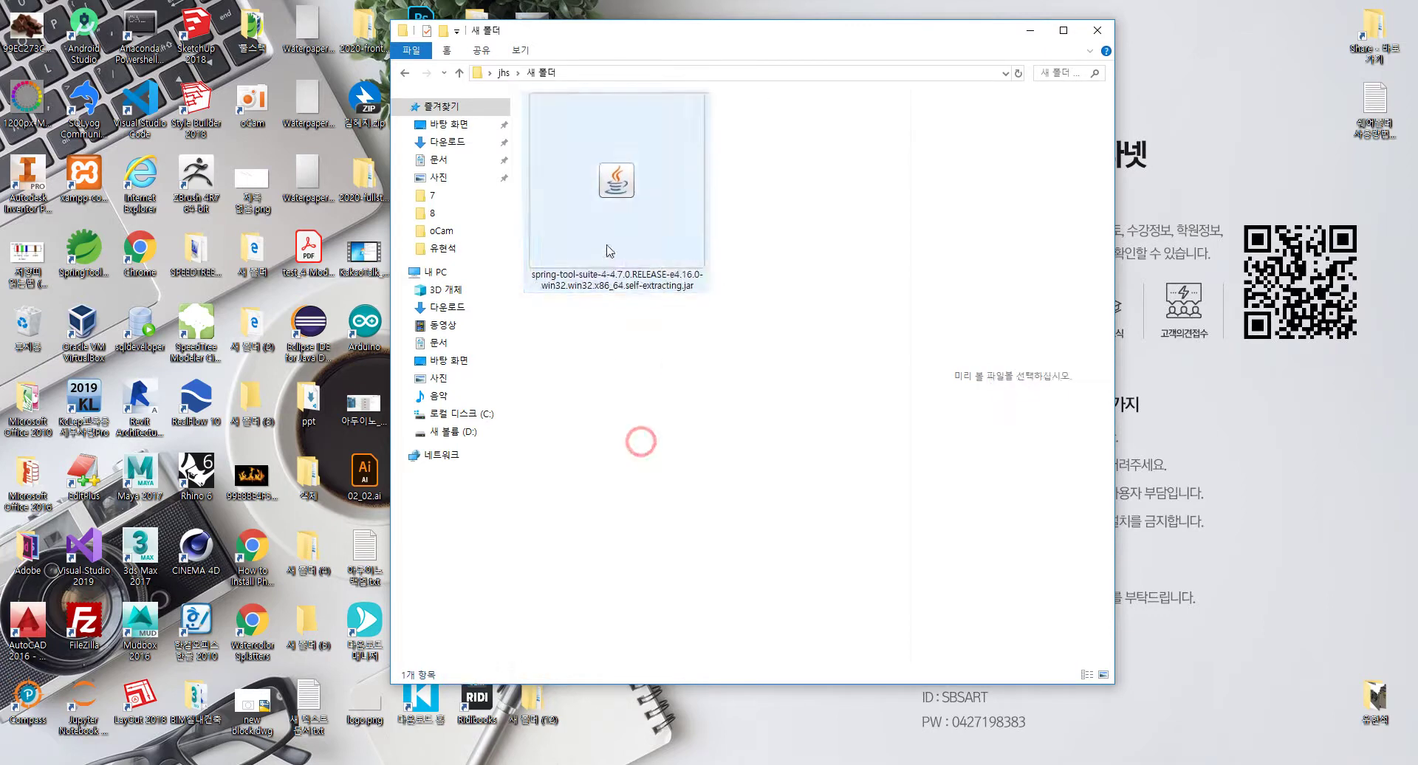
left_click(620, 378)
left_click(642, 212)
left_click(634, 190)
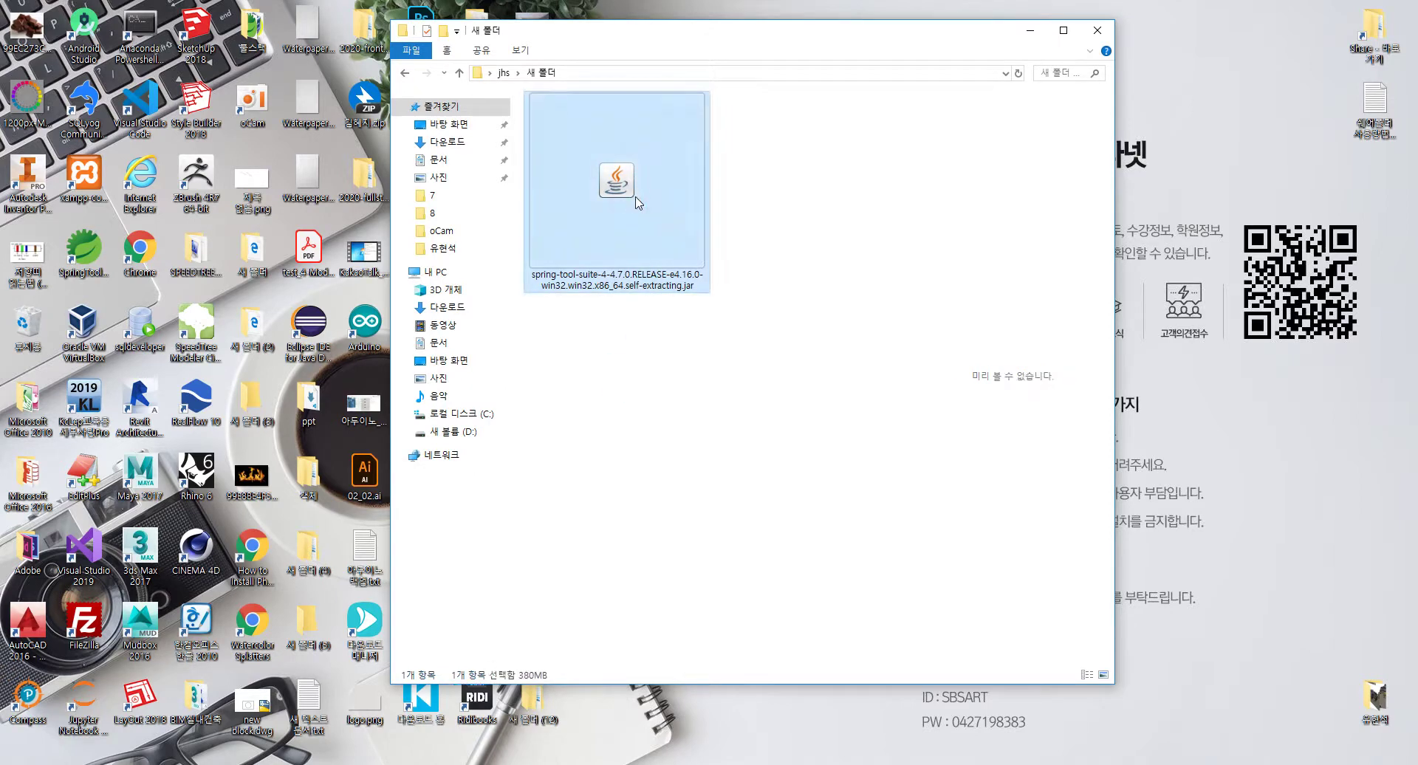
left_click(619, 349)
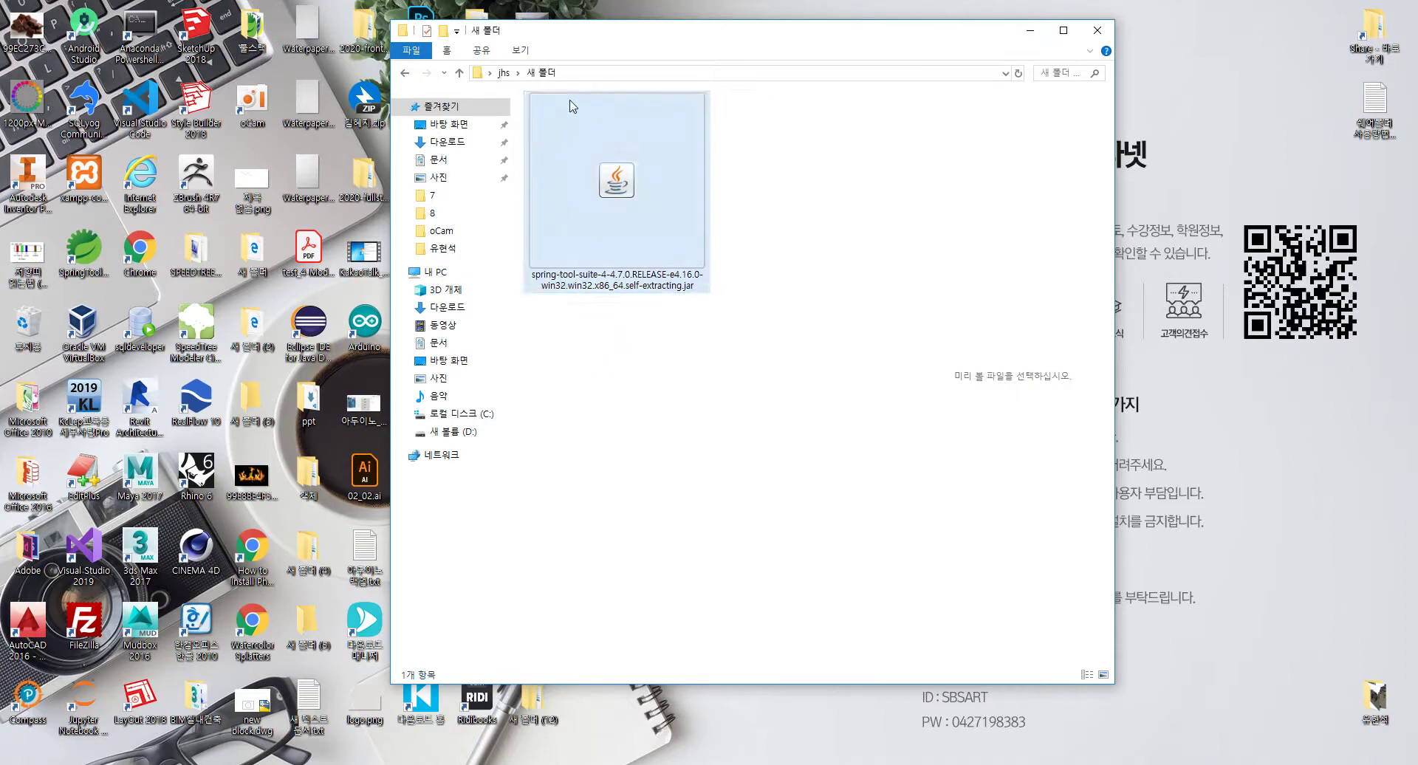
left_click(573, 71)
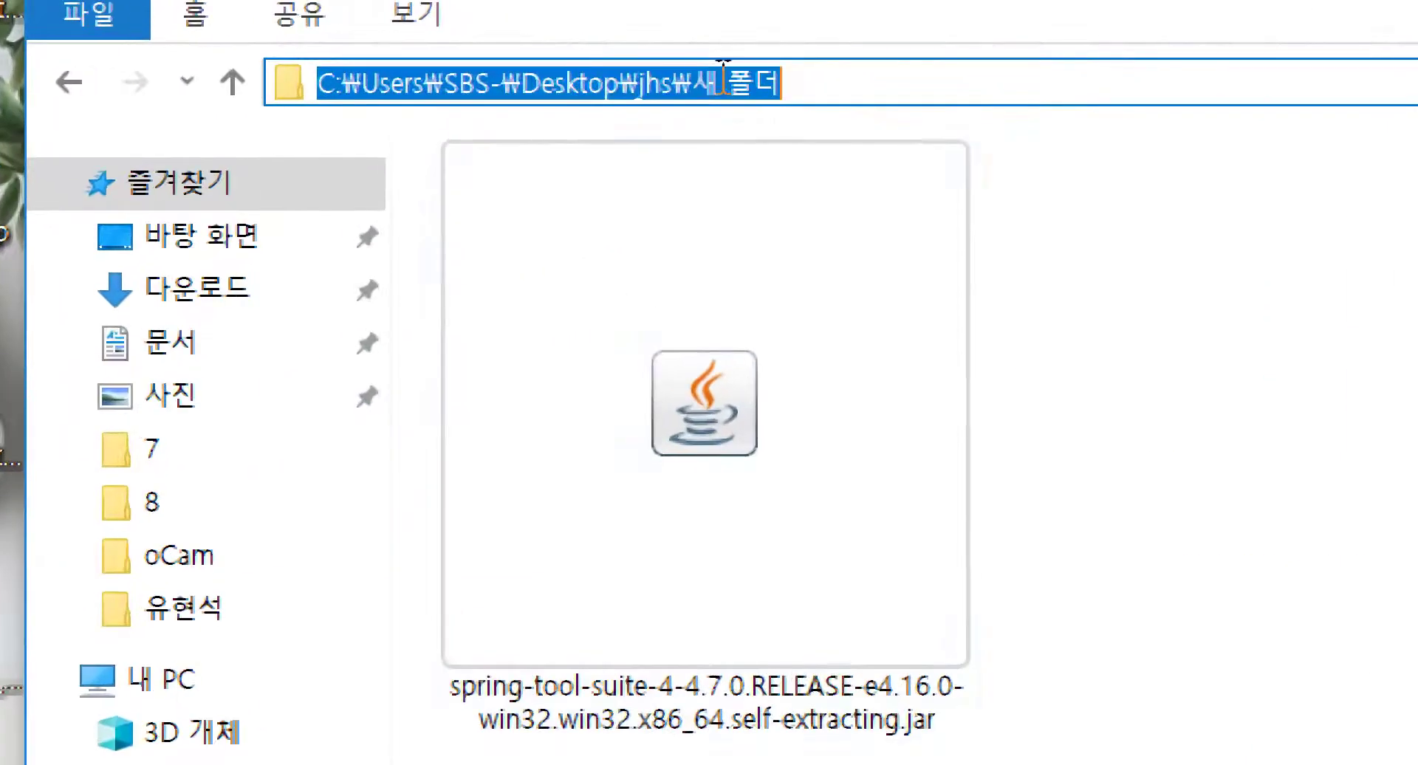
Open a Command Prompt in the 새 폴더 folder via the address bar
left_click(679, 136)
left_click(679, 68)
type("cmd")
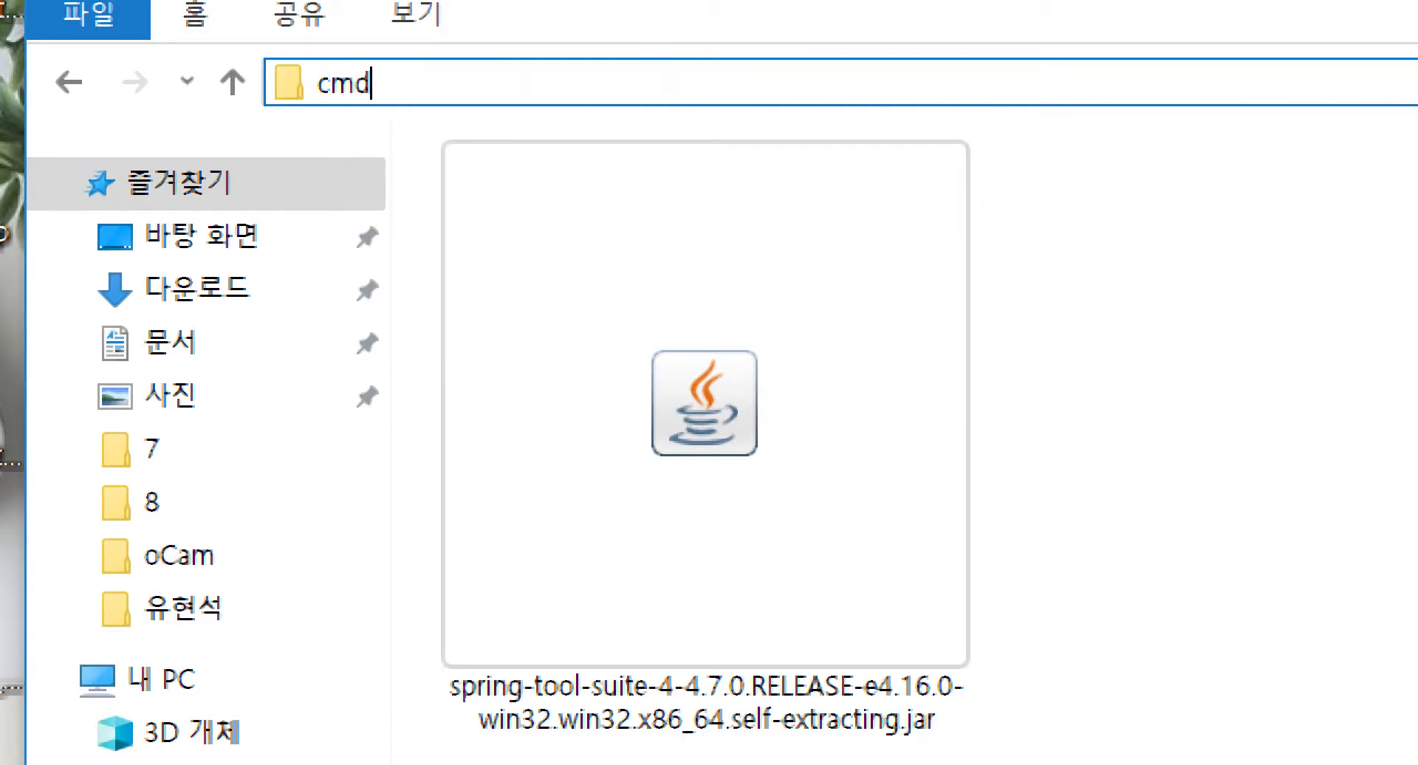
key("Return")
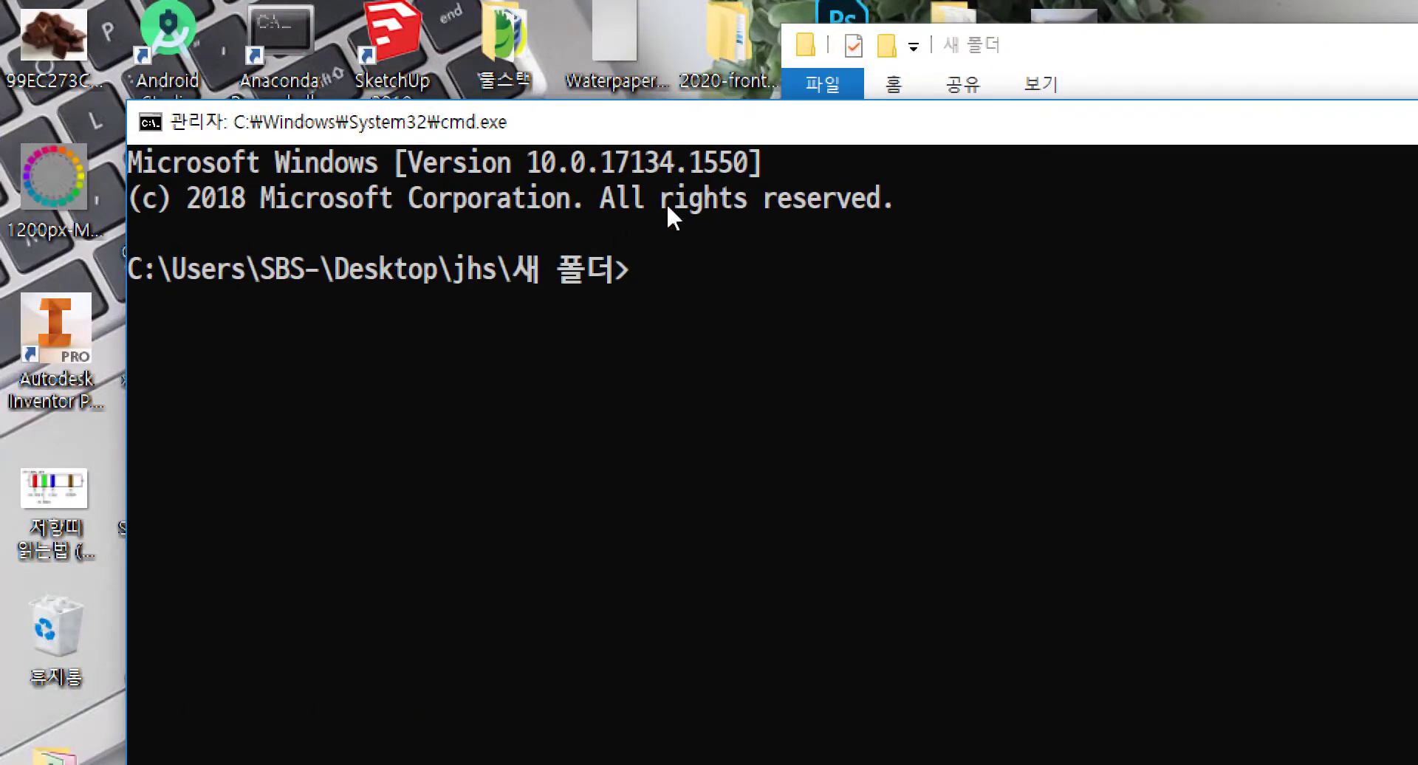
Run 'java -jar' on the Spring Tool Suite jar to unpack sts-4.7.0.RELEASE
left_click_drag(199, 269, 579, 295)
left_click(635, 303)
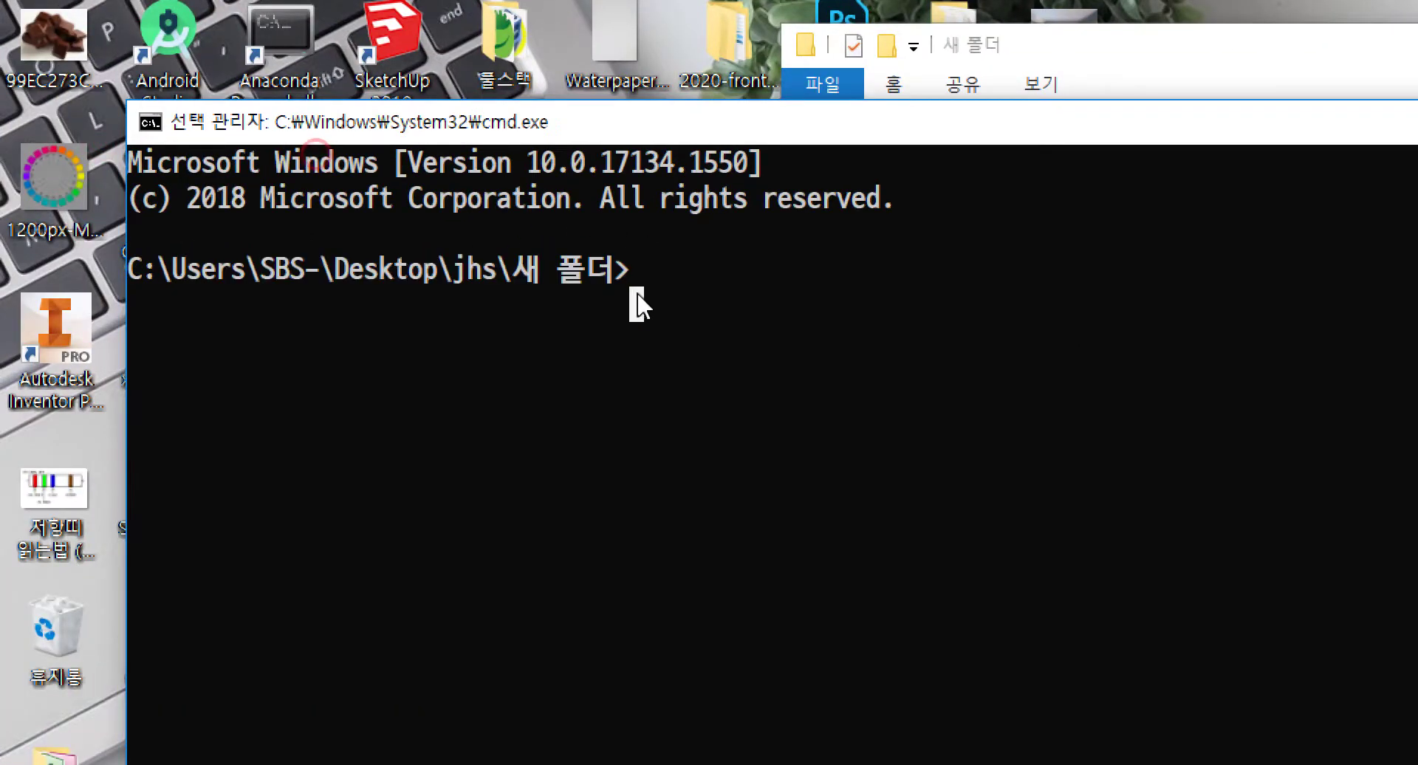
type("java")
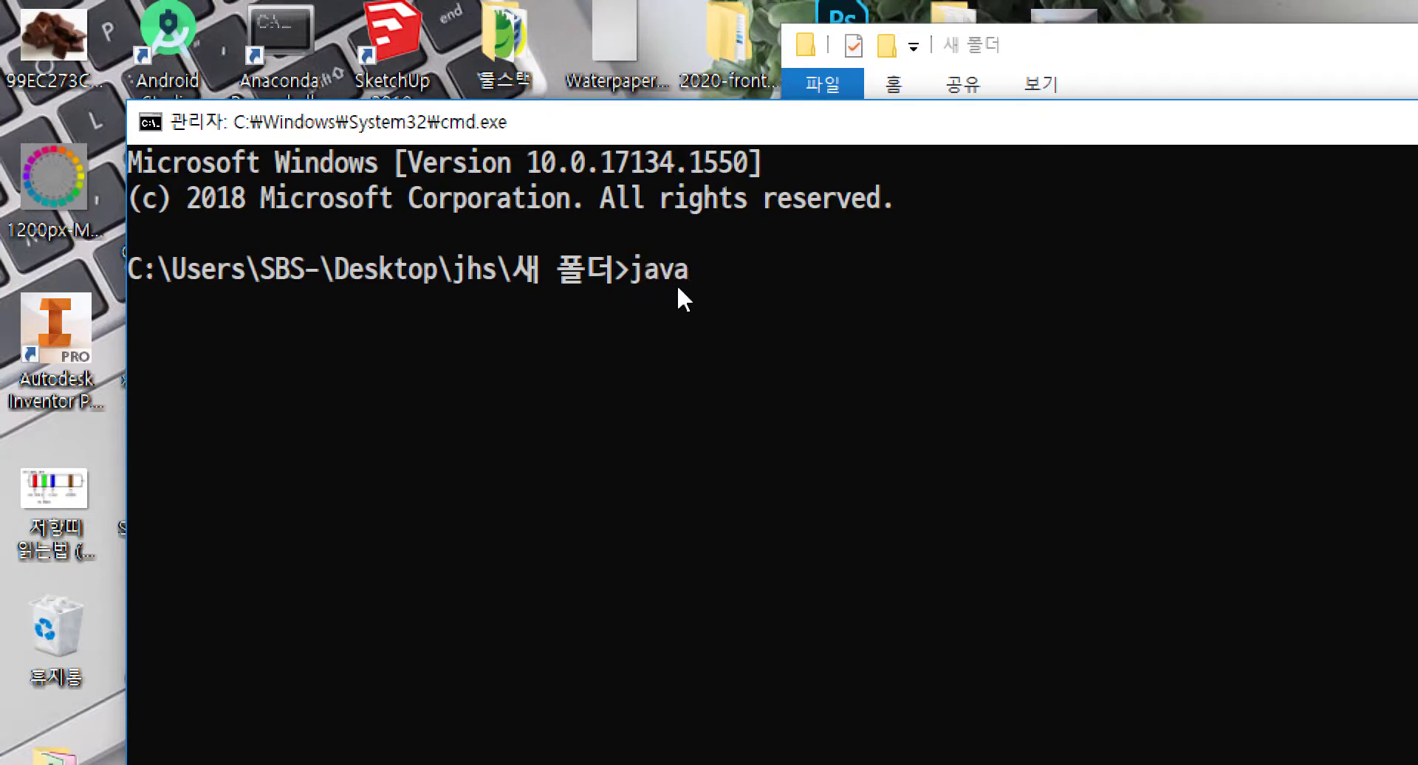
type(" -jar")
key("Tab")
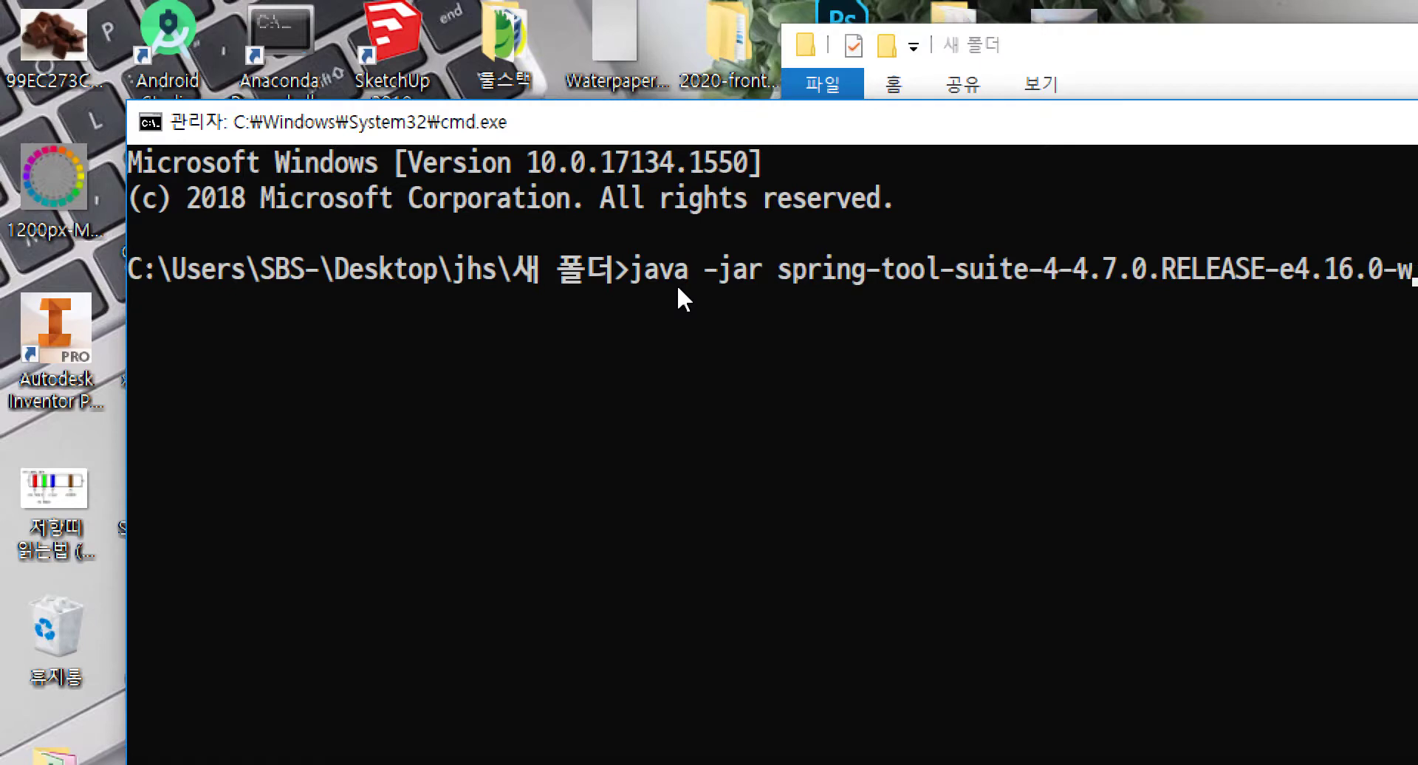
key("BackSpace")
key("BackSpace")
key("BackSpace")
key("BackSpace")
key("BackSpace")
key("BackSpace")
key("BackSpace")
key("BackSpace")
key("BackSpace")
key("BackSpace")
key("BackSpace")
key("BackSpace")
key("BackSpace")
key("BackSpace")
key("BackSpace")
key("BackSpace")
key("BackSpace")
key("BackSpace")
key("BackSpace")
key("BackSpace")
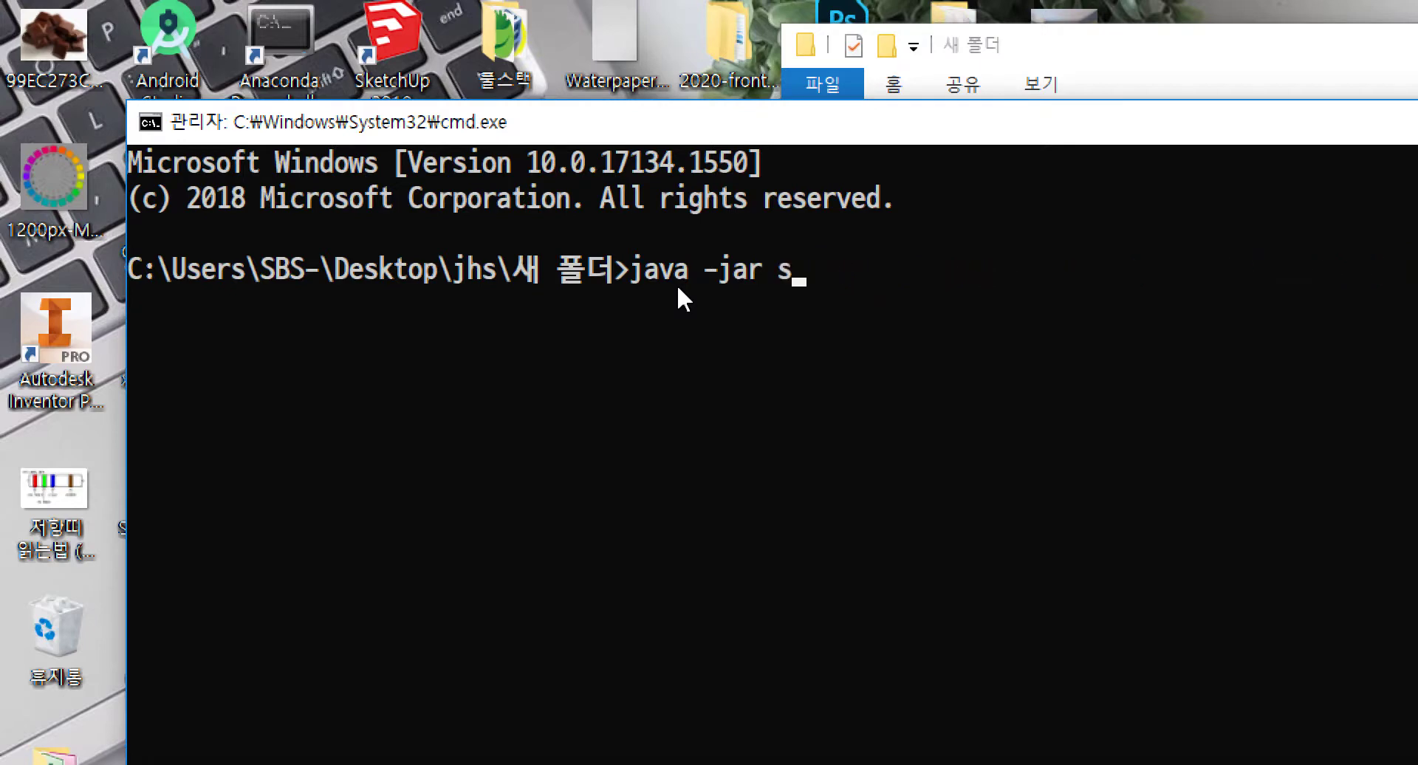
type("prin")
key("Tab")
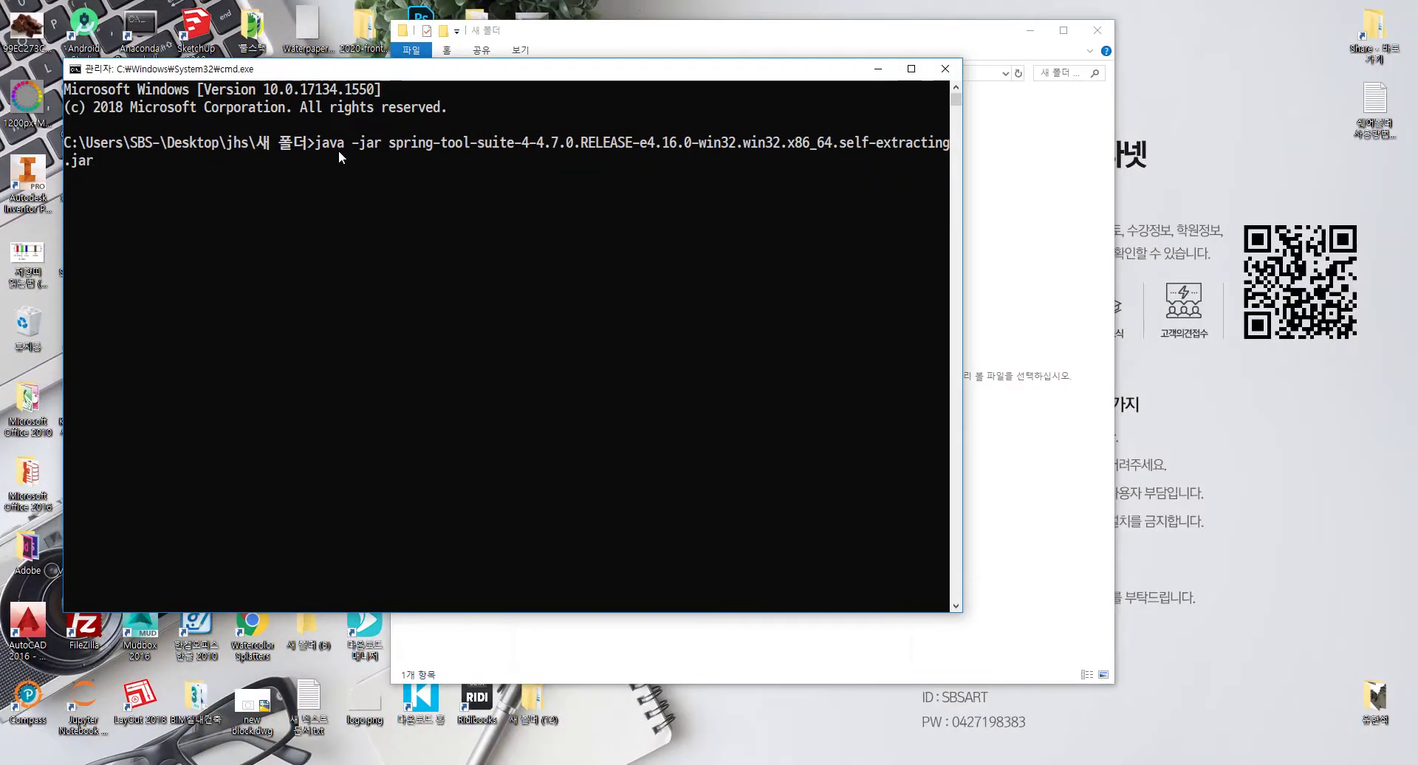
key("Return")
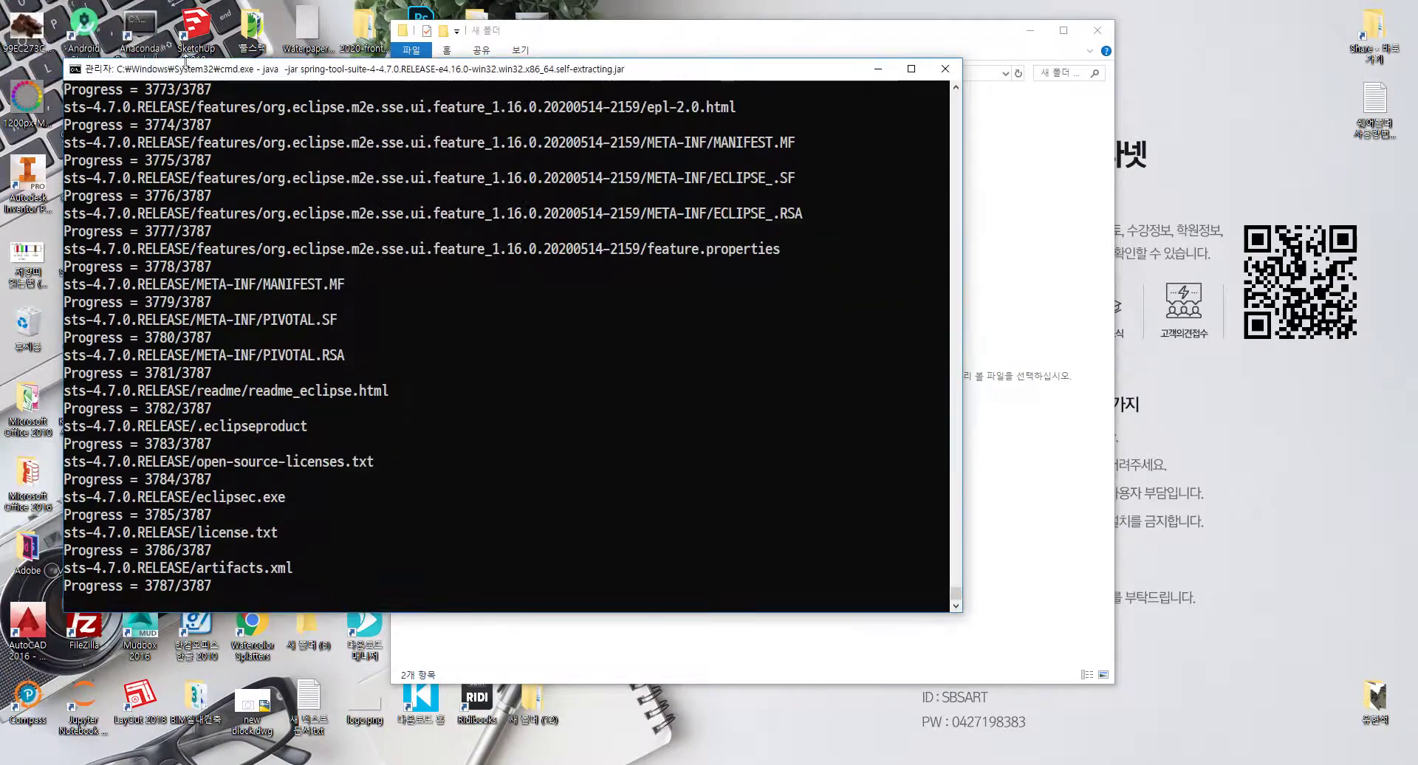
Close the command prompt and select the extracted sts-4.7.0.RELEASE folder
left_click(945, 69)
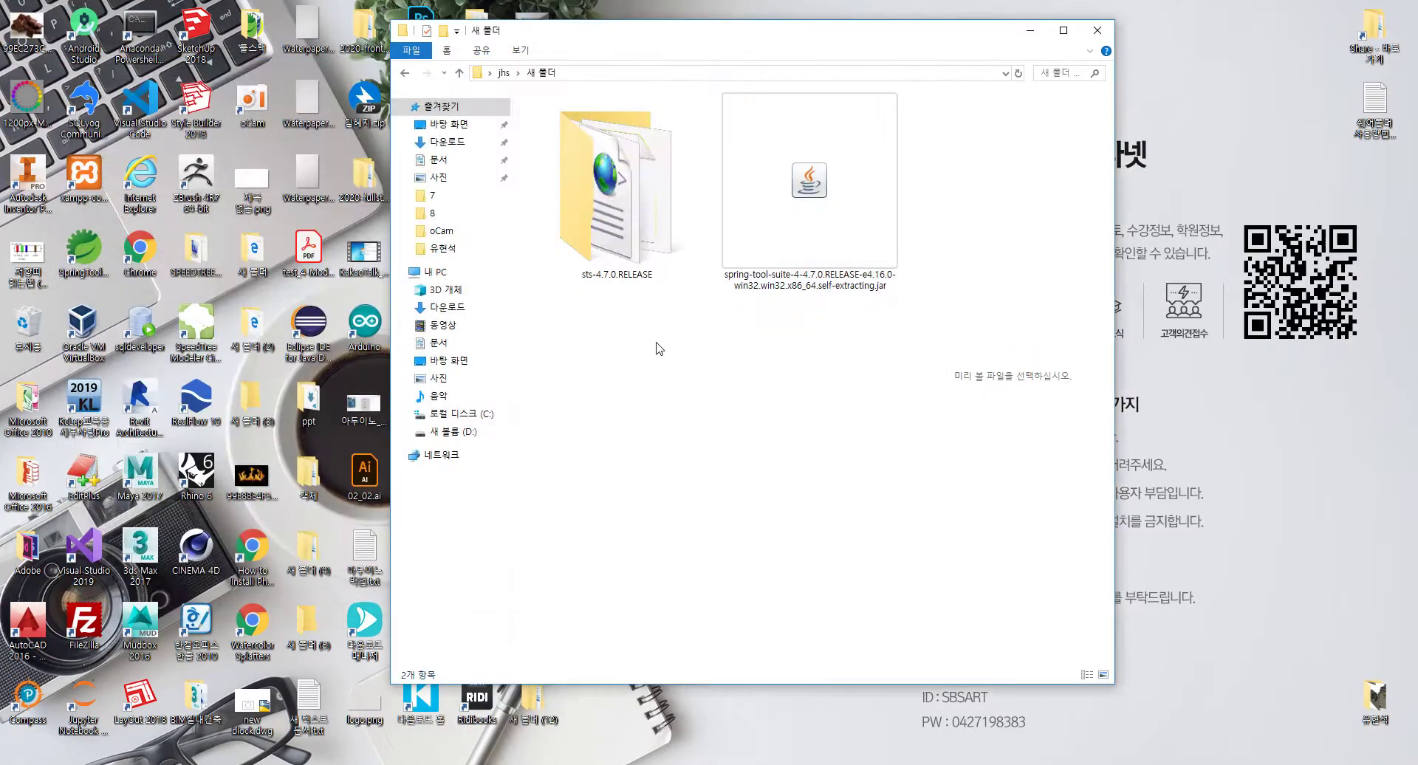
left_click(656, 346)
left_click(600, 209)
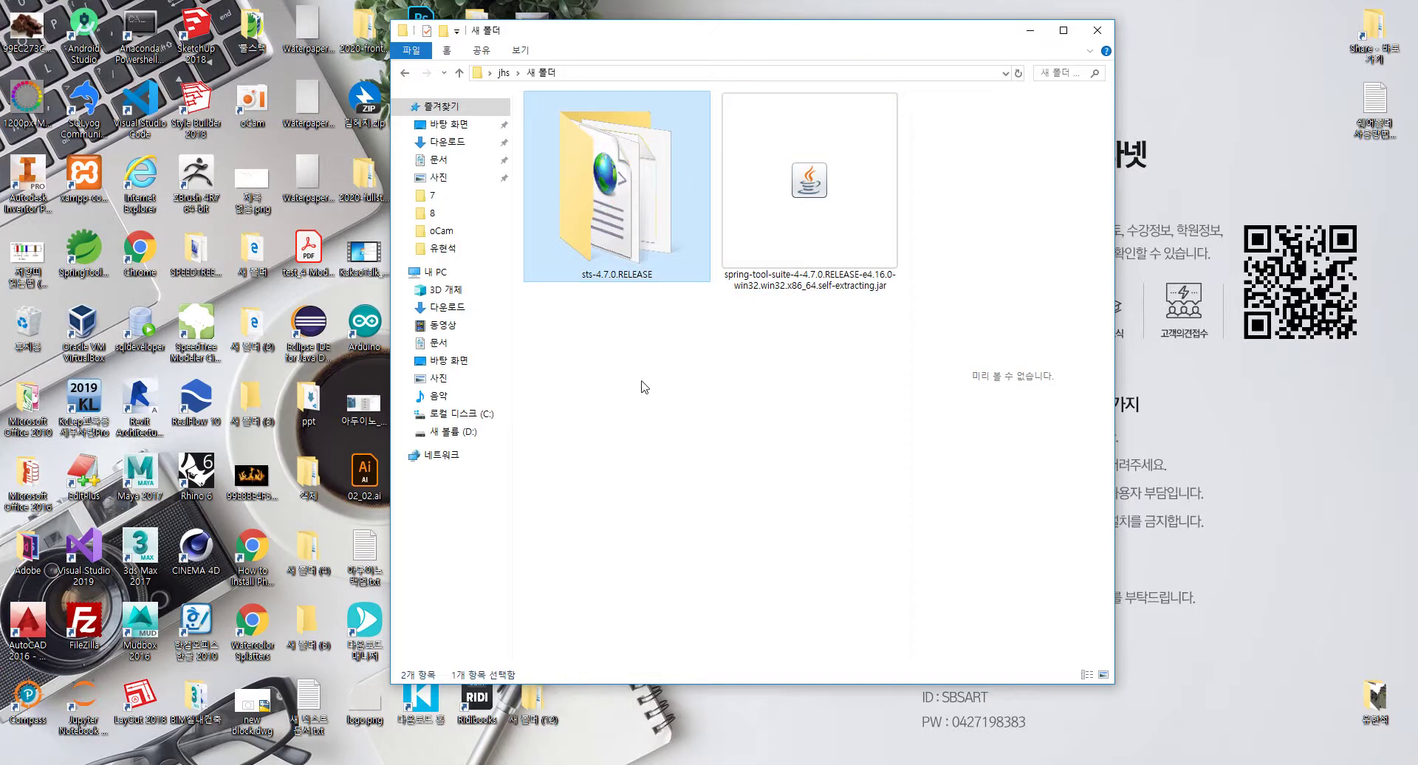
left_click(687, 390)
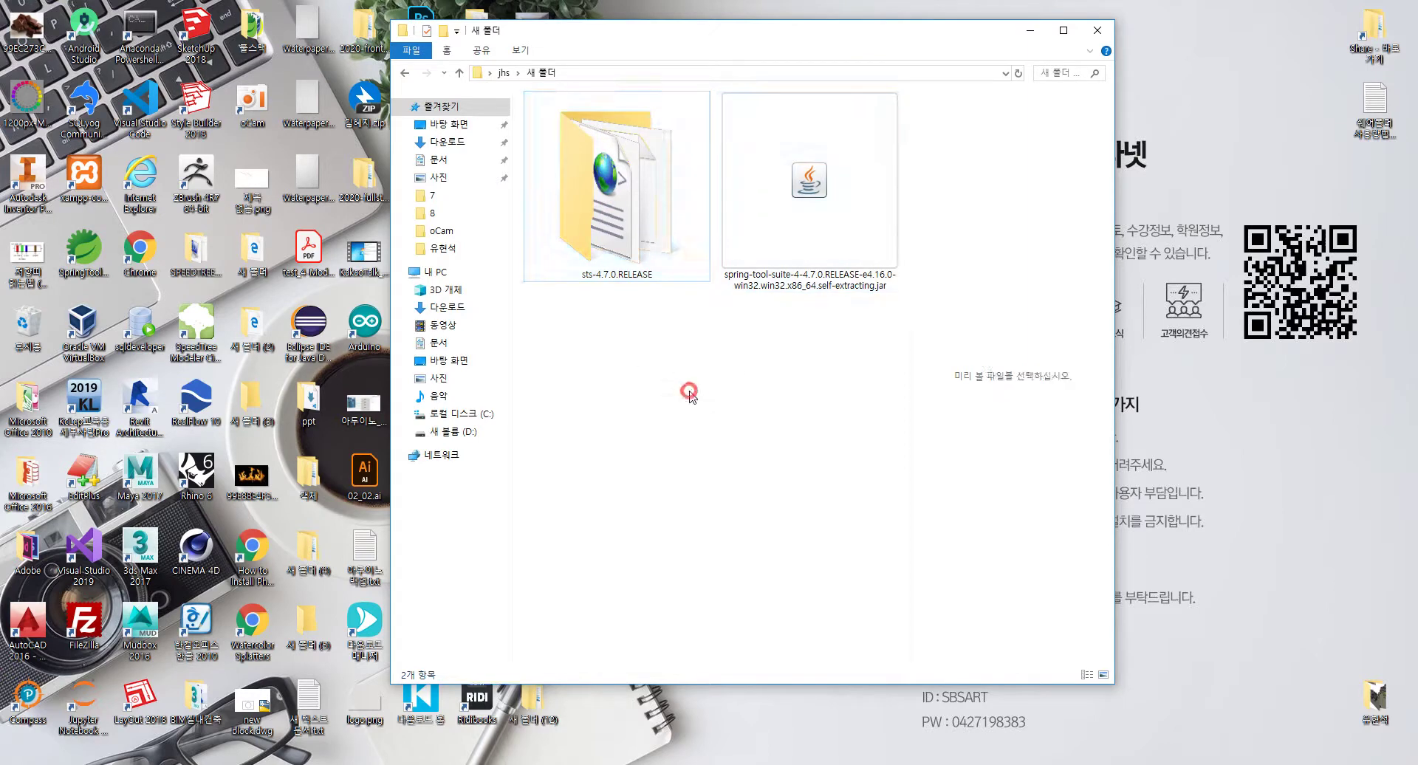
double_click(620, 250)
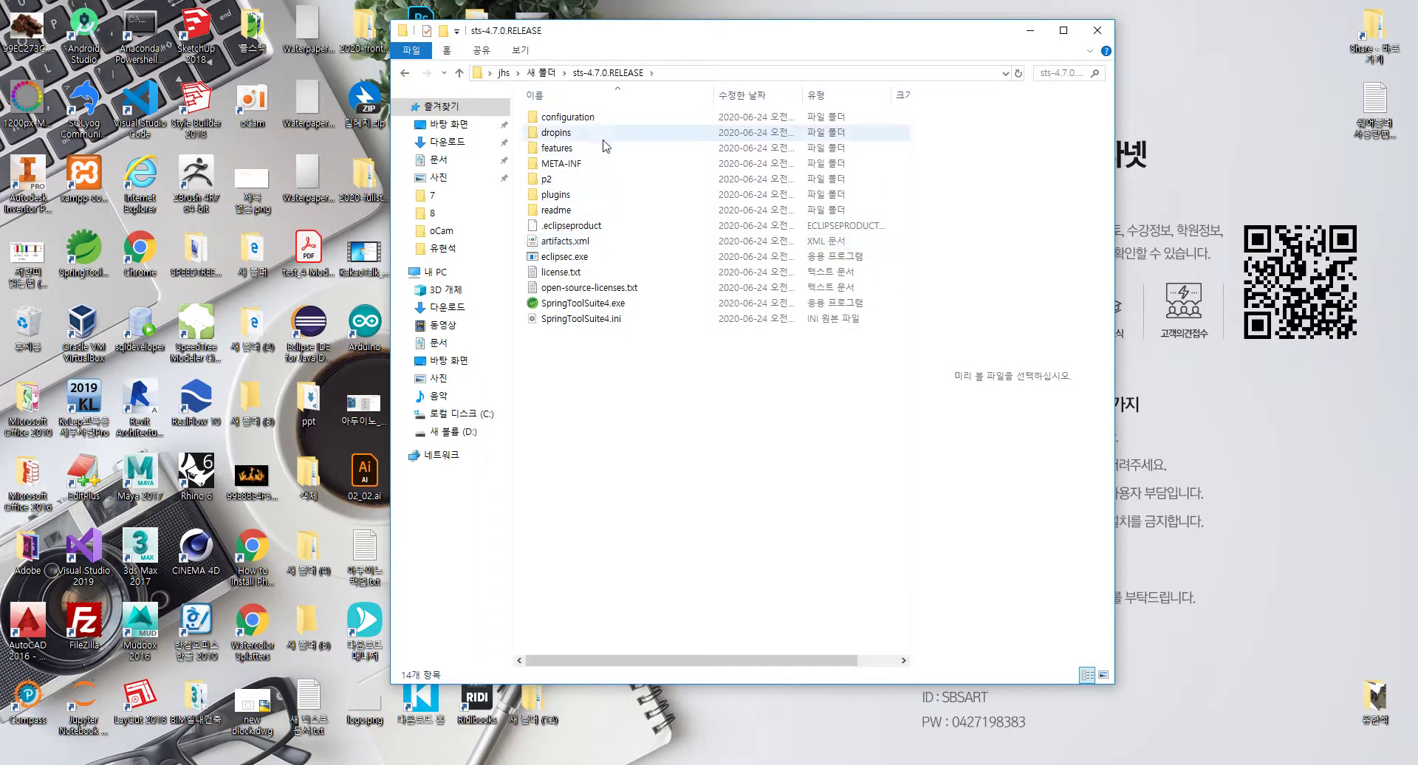
mouse_move(605, 146)
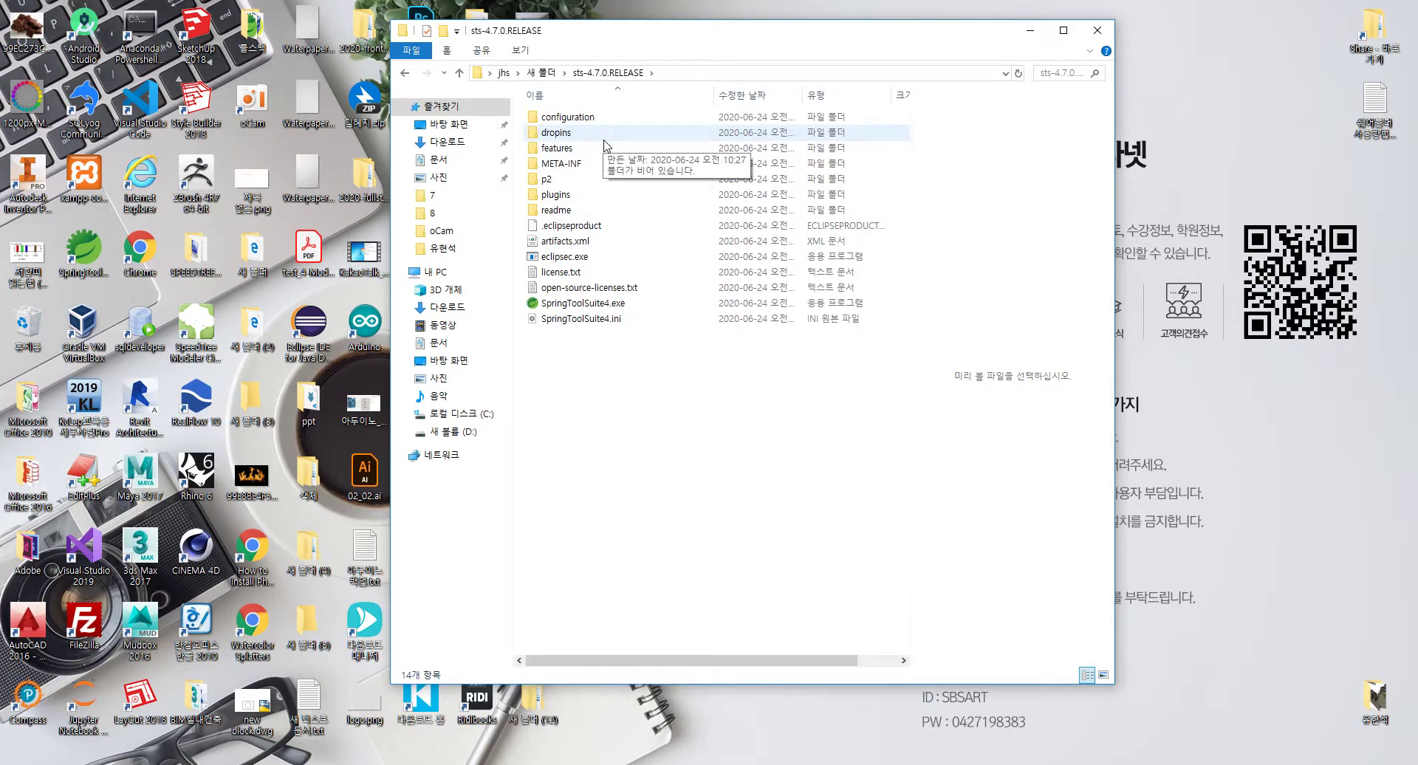
key("alt+Left")
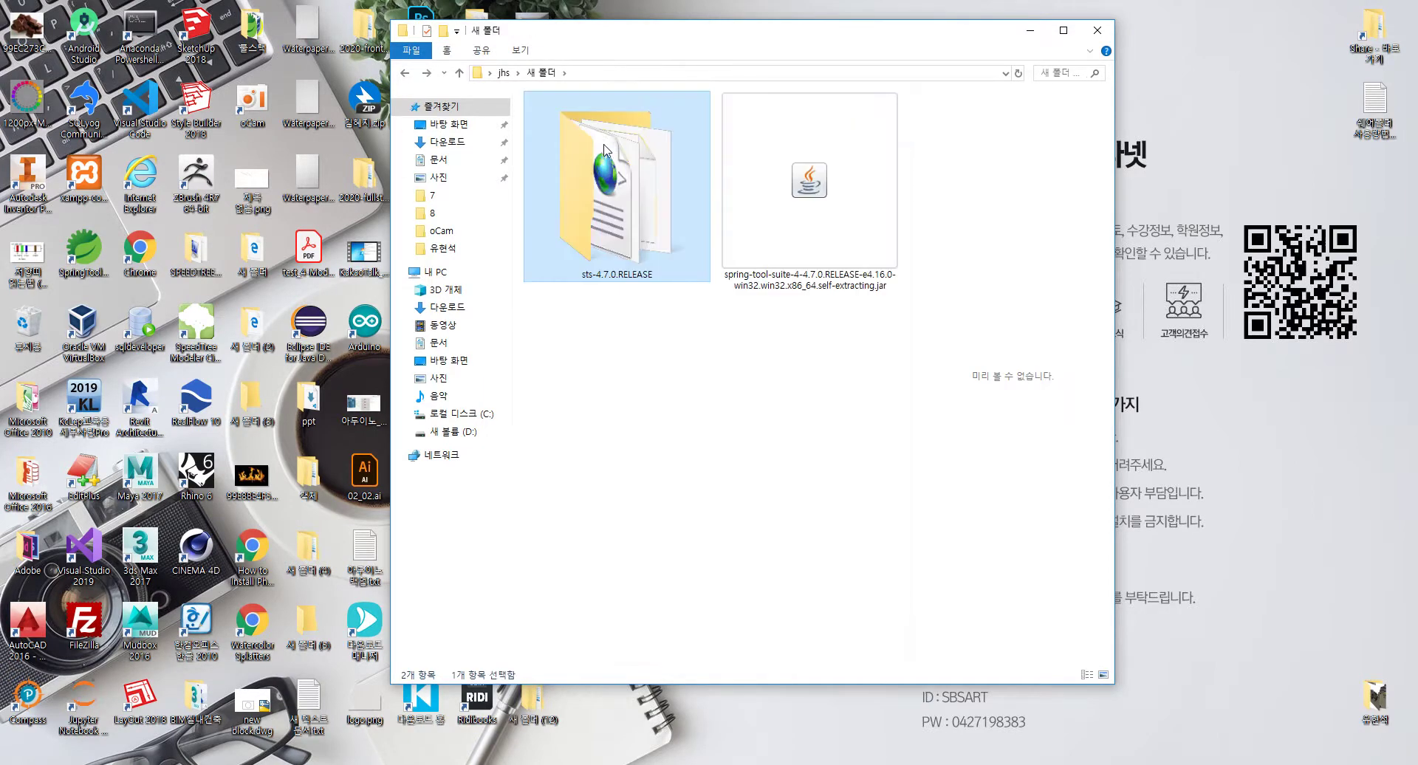
mouse_move(612, 191)
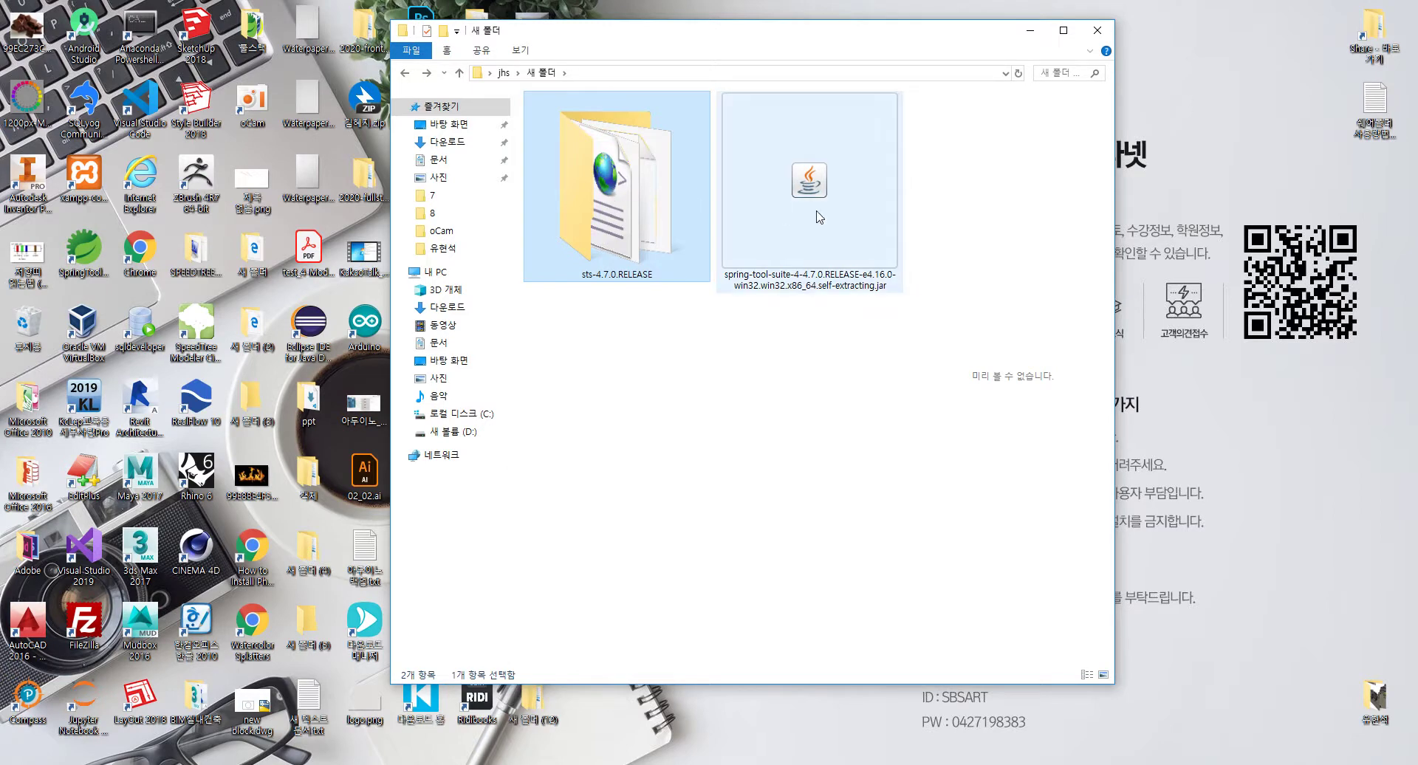
left_click(653, 330)
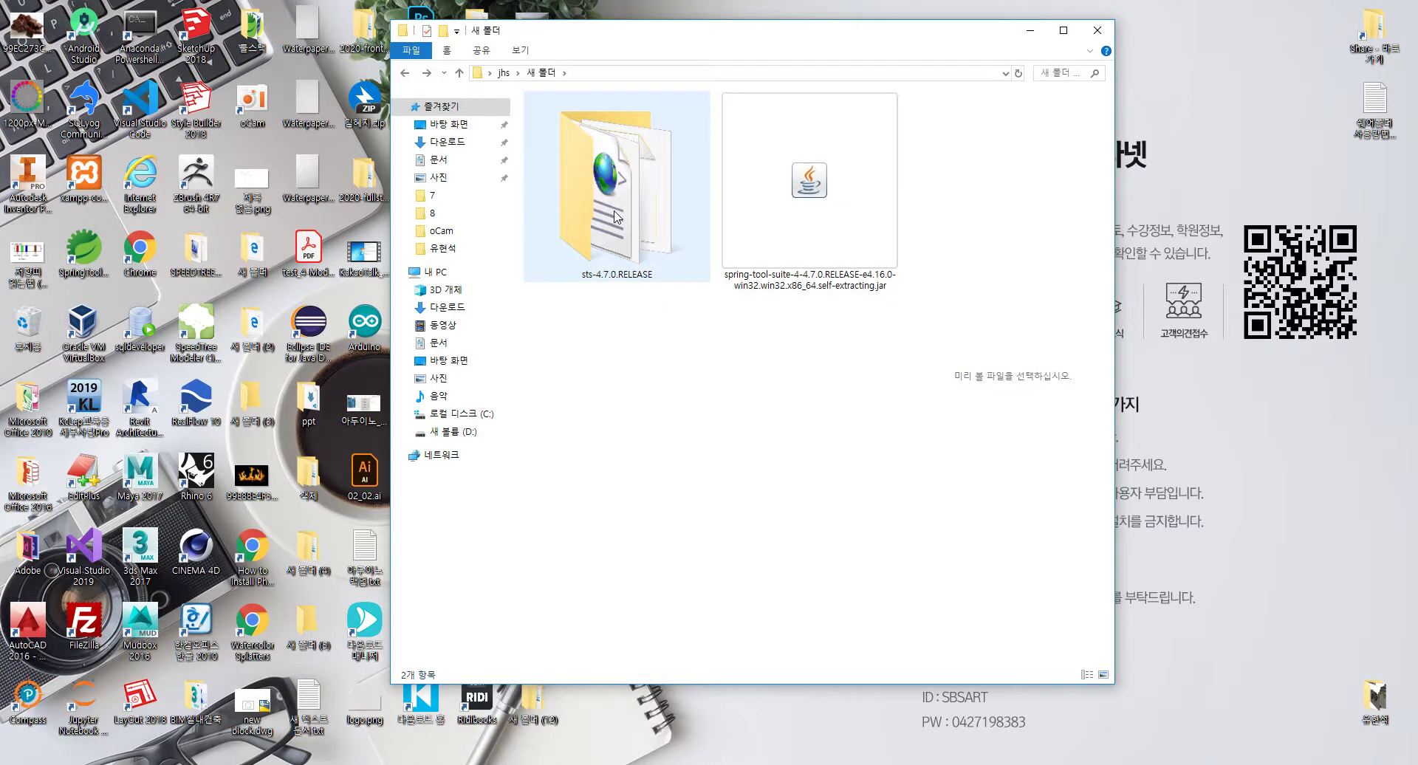
left_click(622, 235)
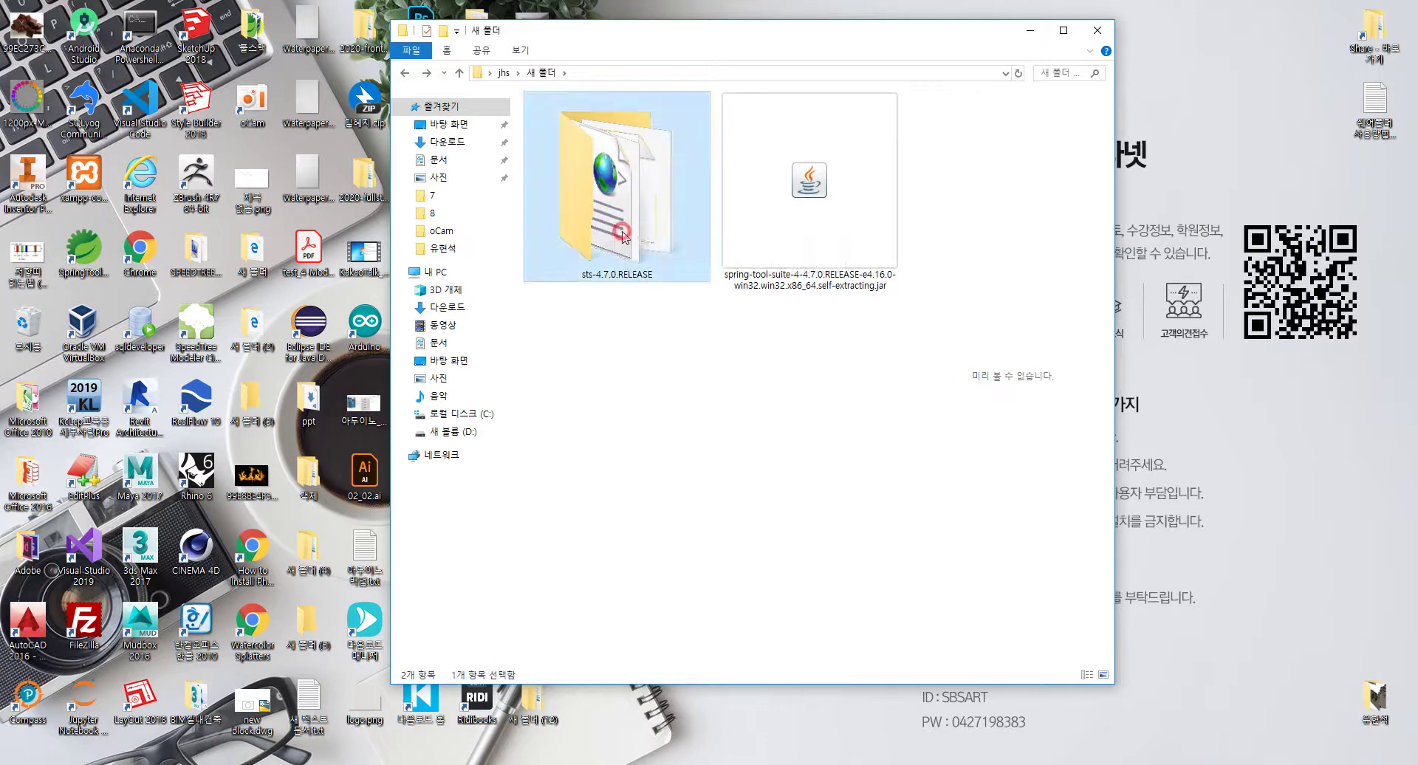
Move the sts-4.7.0.RELEASE folder into C:\work by cutting and pasting it
key("ctrl+x")
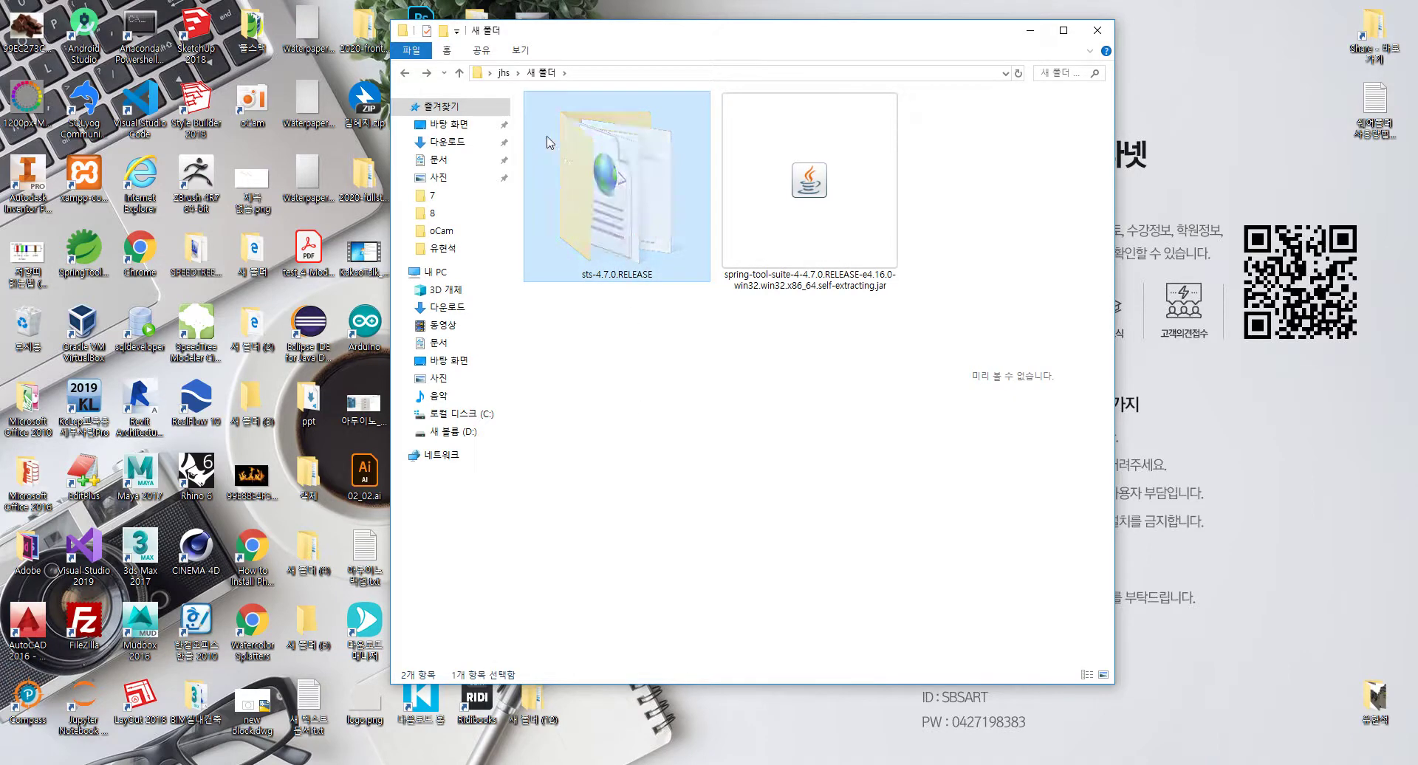
left_click(462, 413)
key("w")
double_click(565, 408)
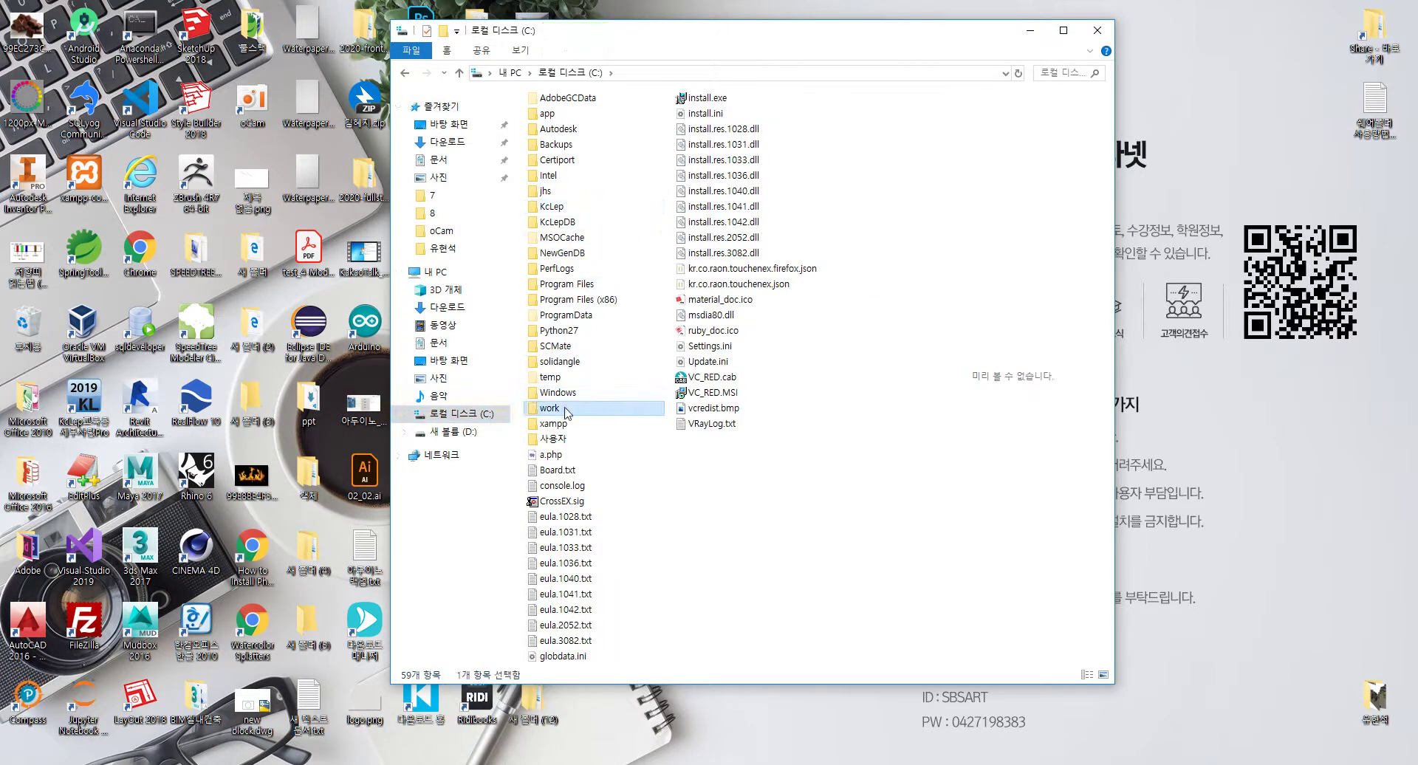
key("ctrl+v")
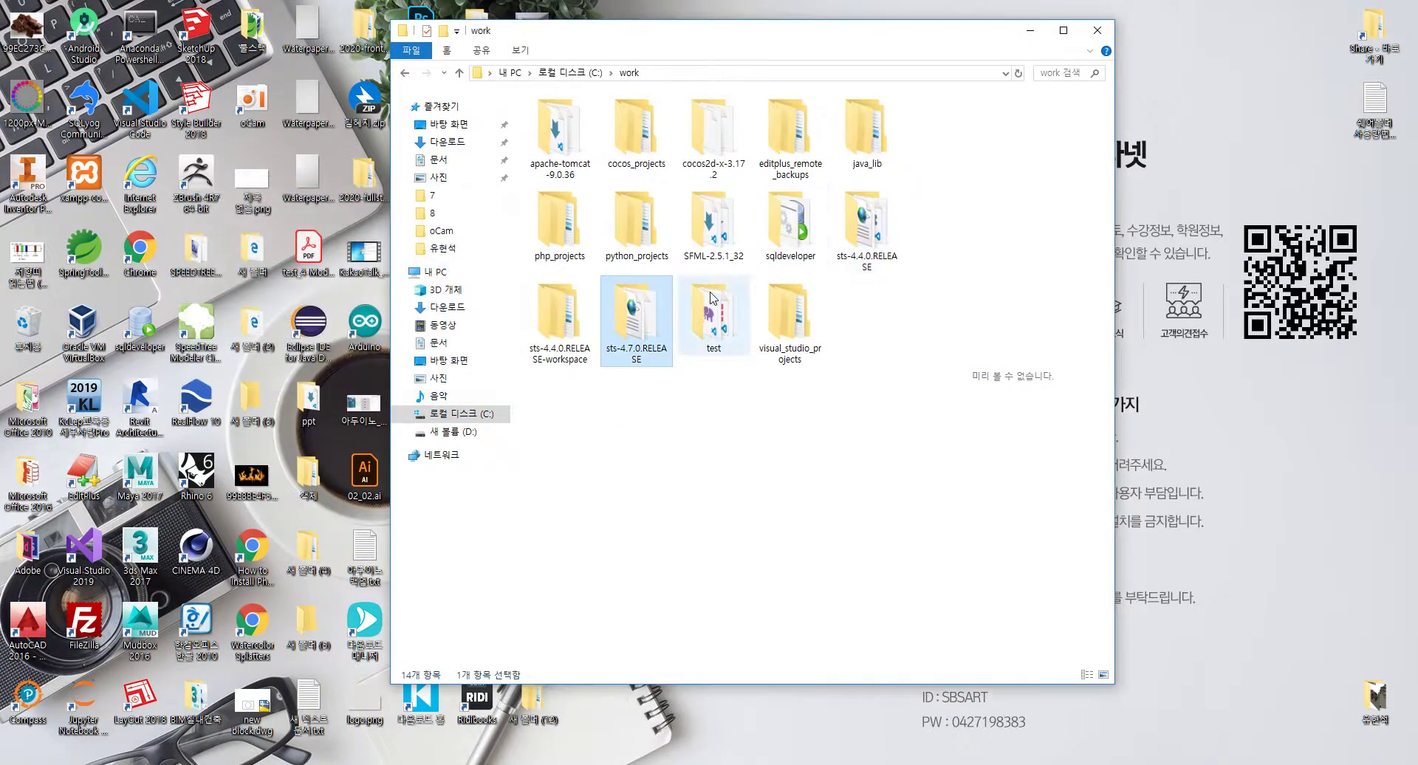
Open the moved folder and open SpringToolSuite4.ini in Visual Studio Code
left_click(641, 328)
double_click(641, 328)
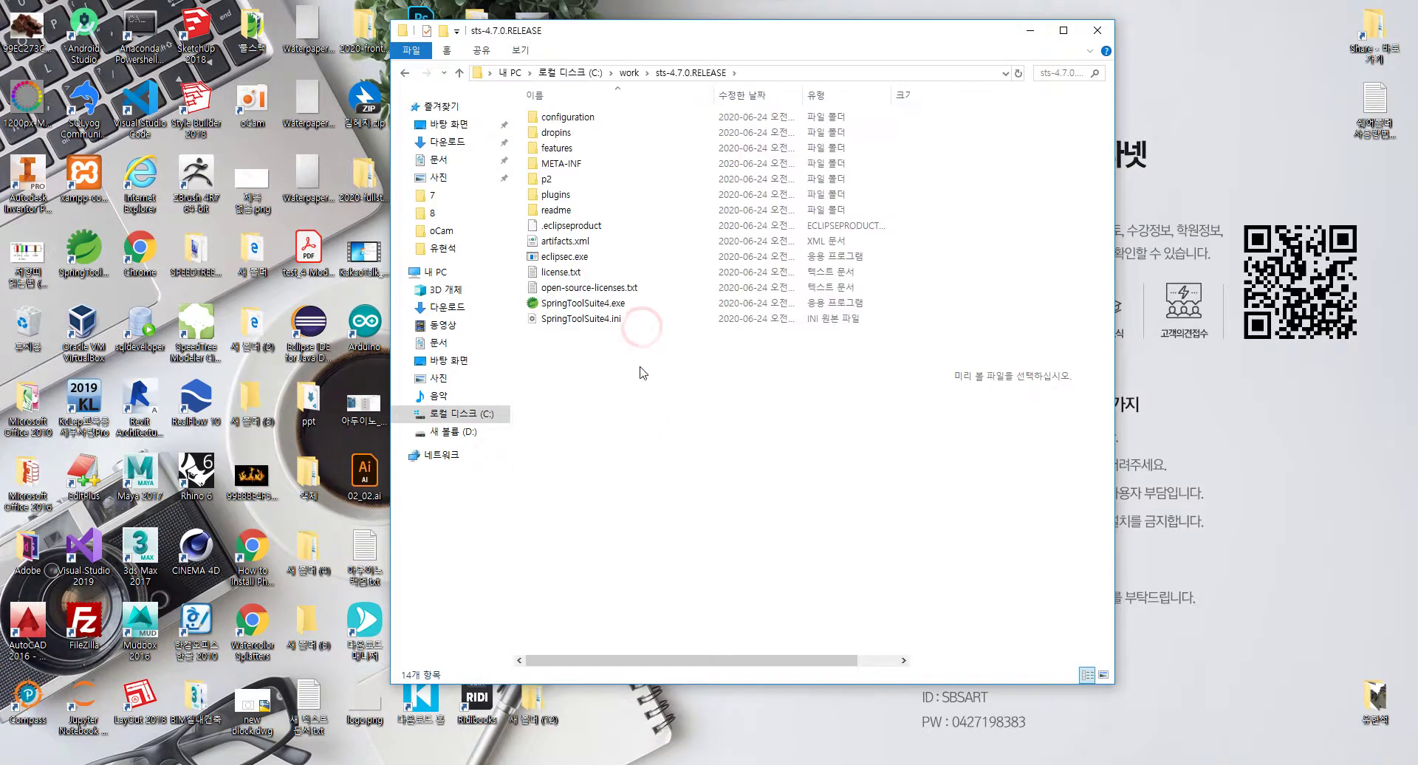
left_click(1064, 30)
scroll(374, 446, "up", 8, "ctrl")
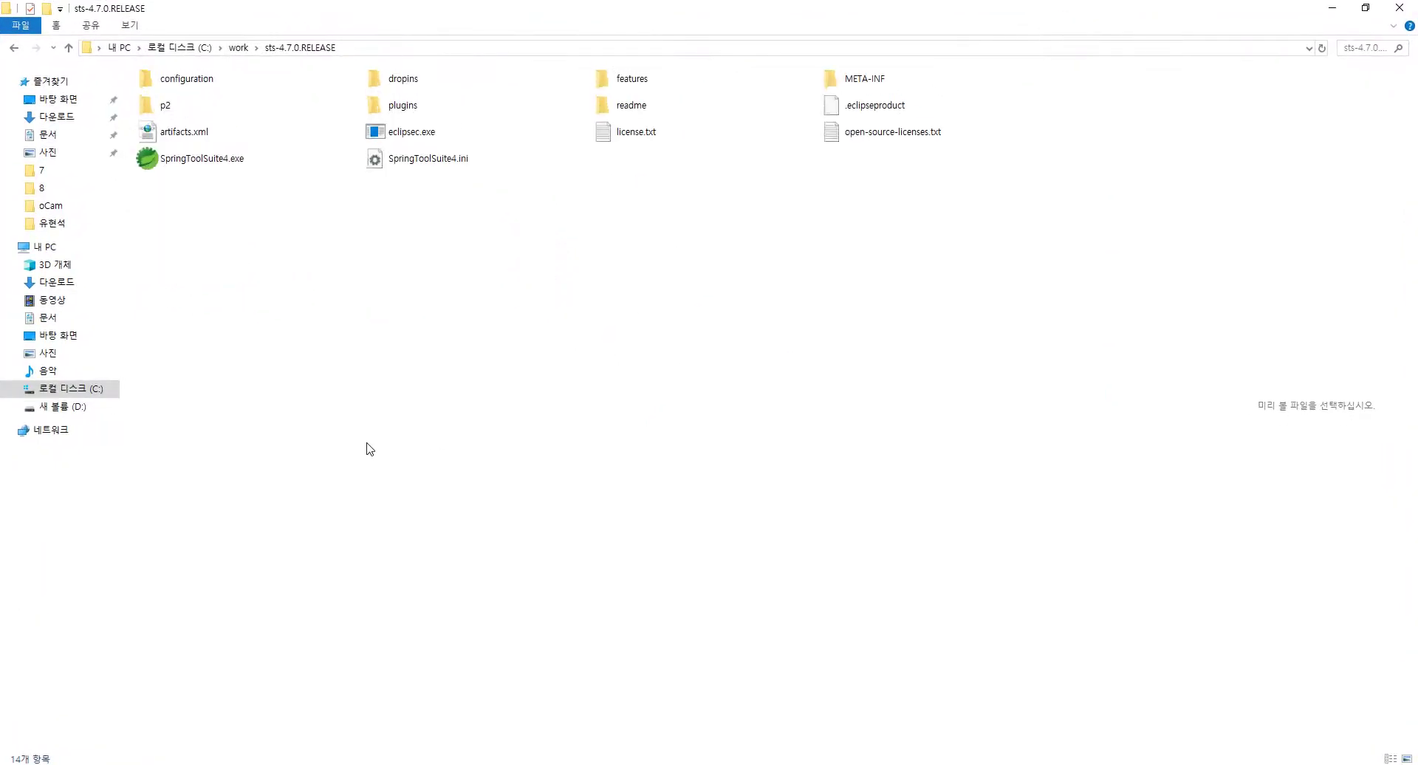
scroll(479, 506, "down", 1, "ctrl")
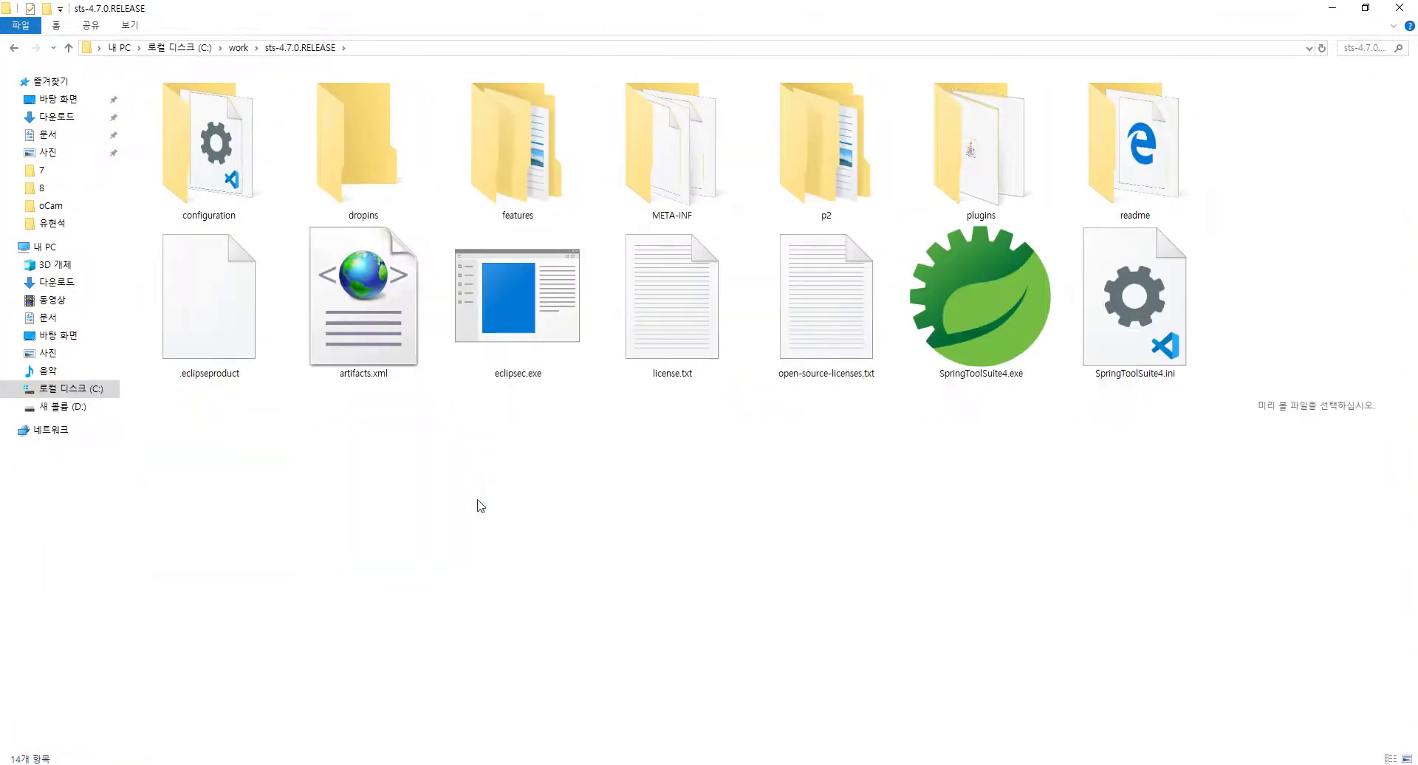
left_click(643, 485)
left_click(563, 483)
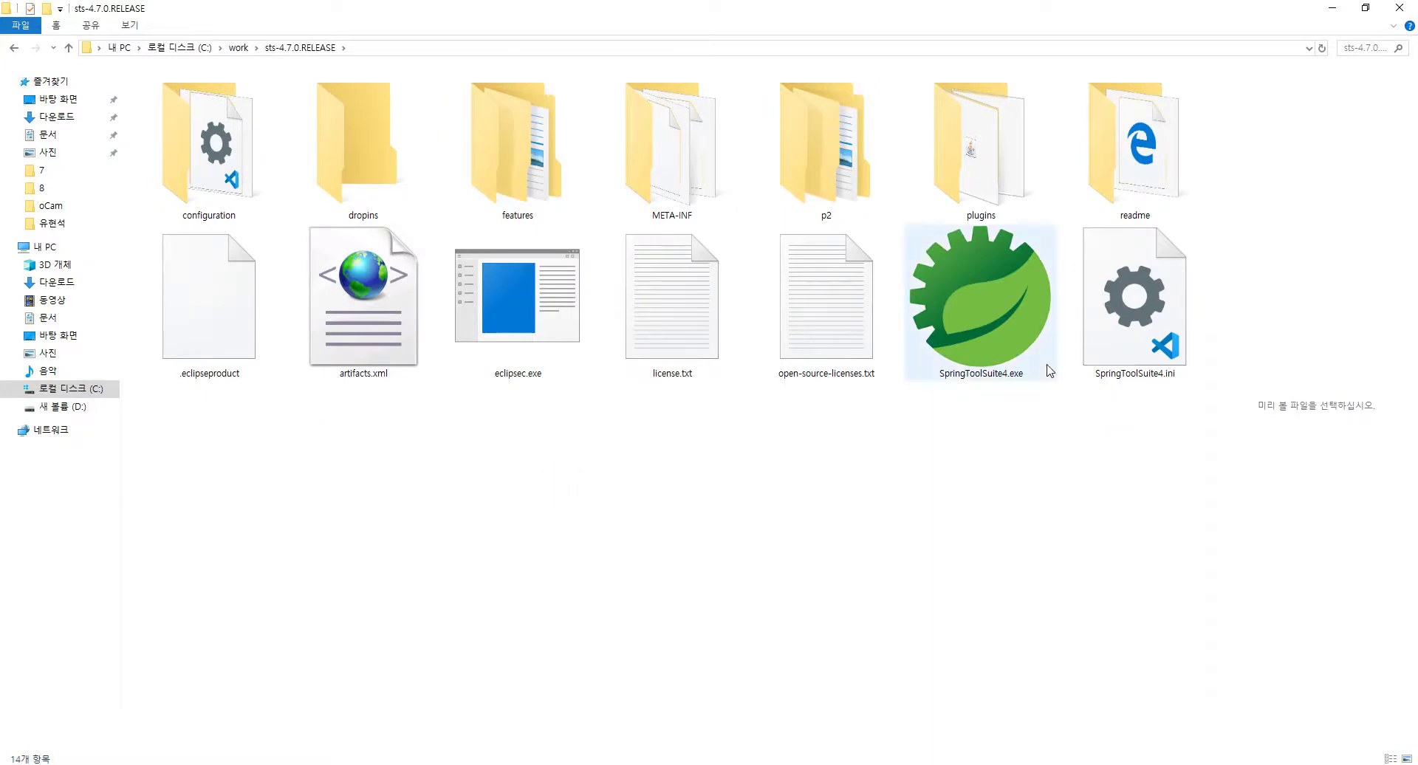
left_click(1093, 320)
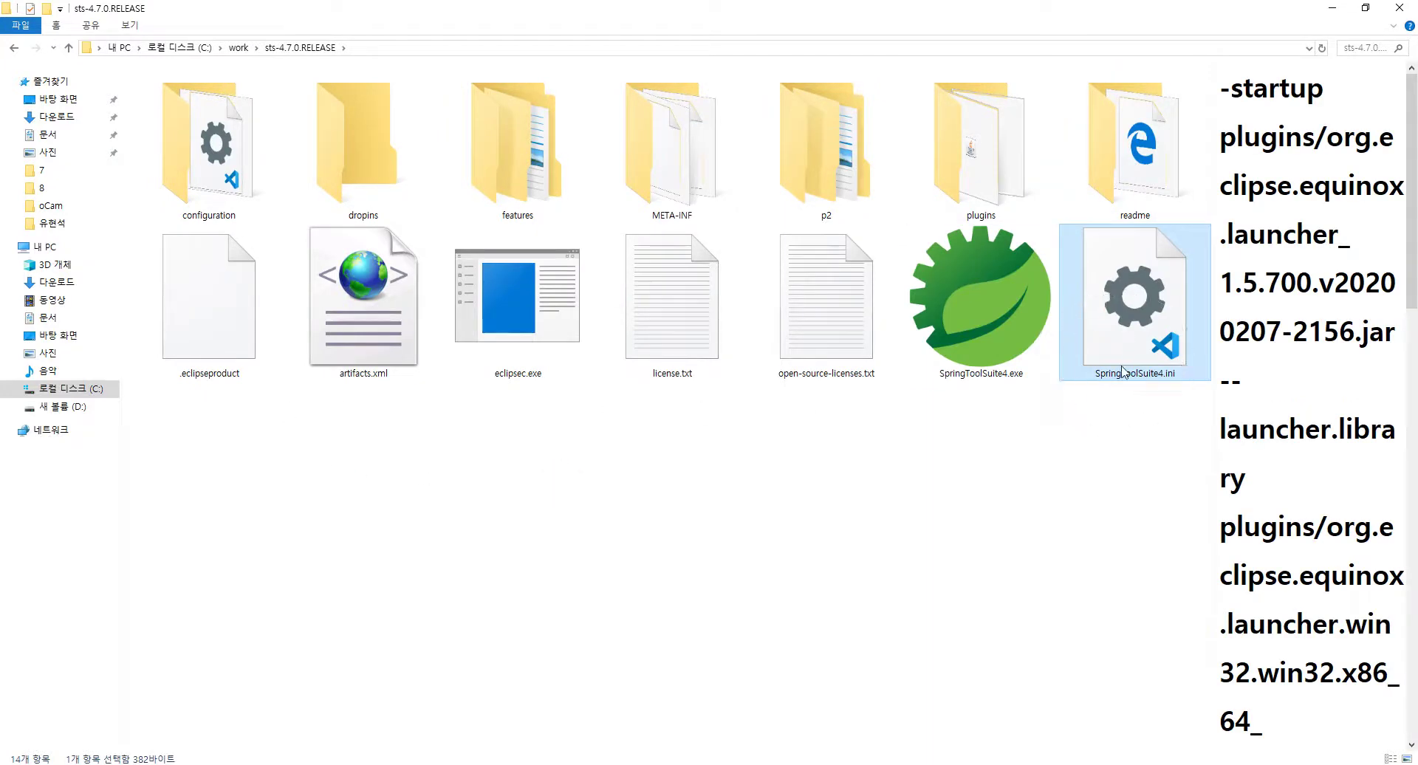
right_click(1116, 322)
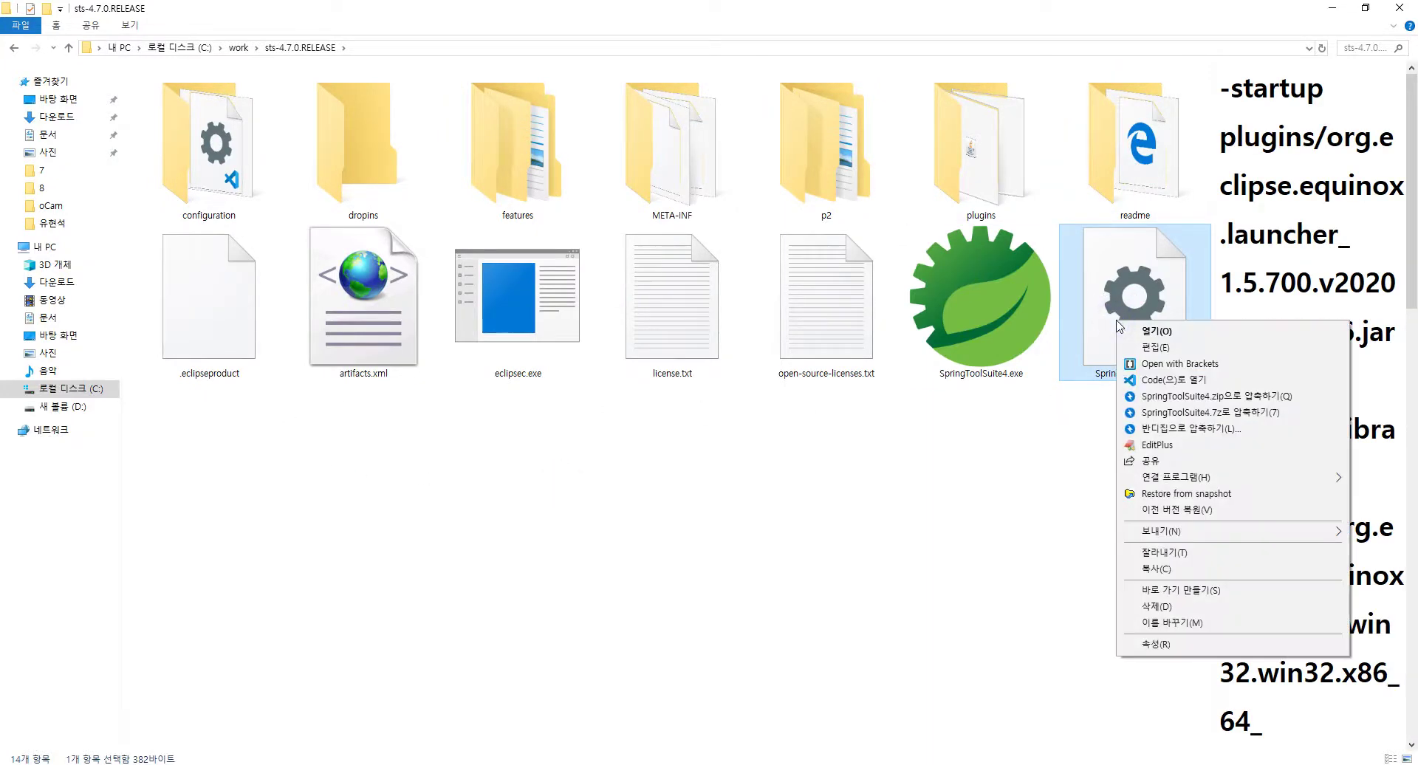
left_click(1141, 365)
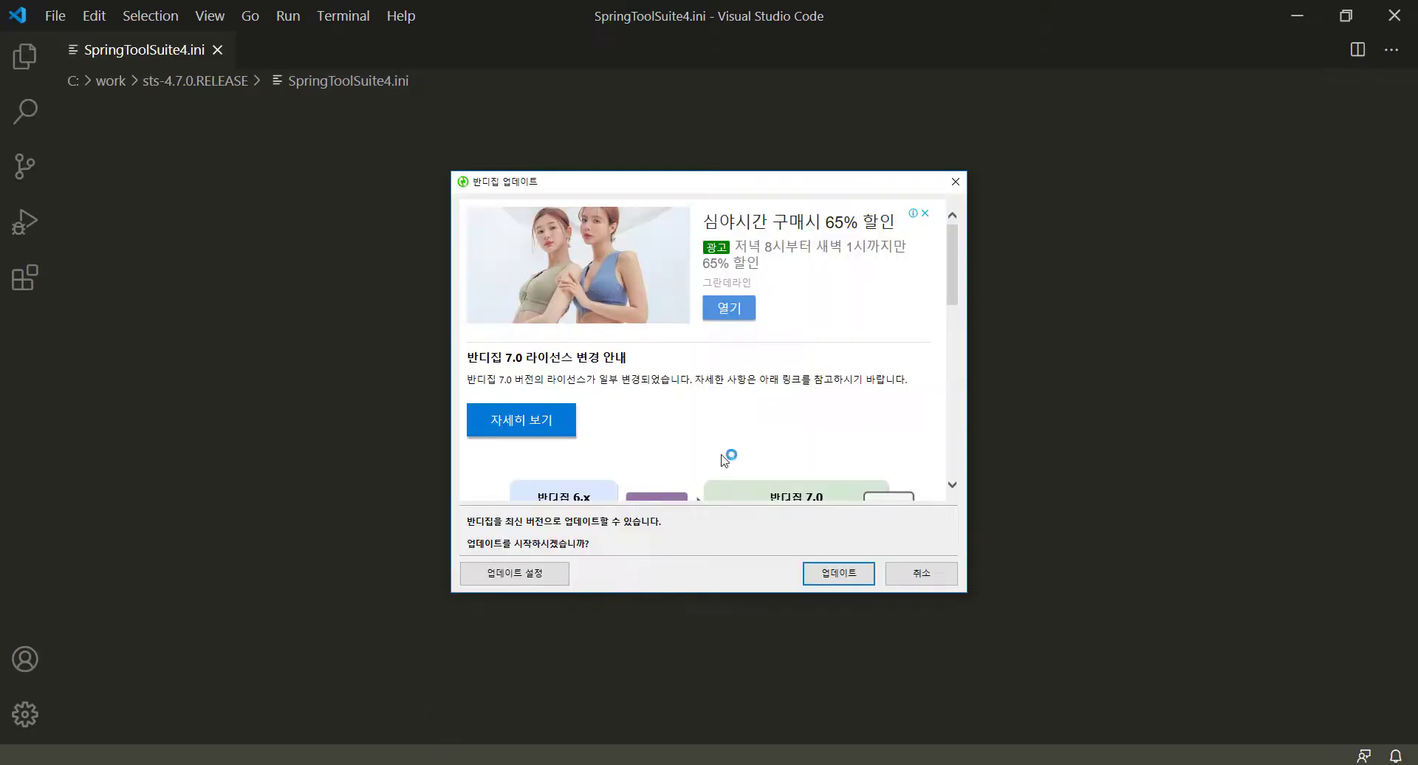
Dismiss the Bandizip popup and change -Xms256m to -Xms1024m
left_click(960, 183)
left_click(484, 263)
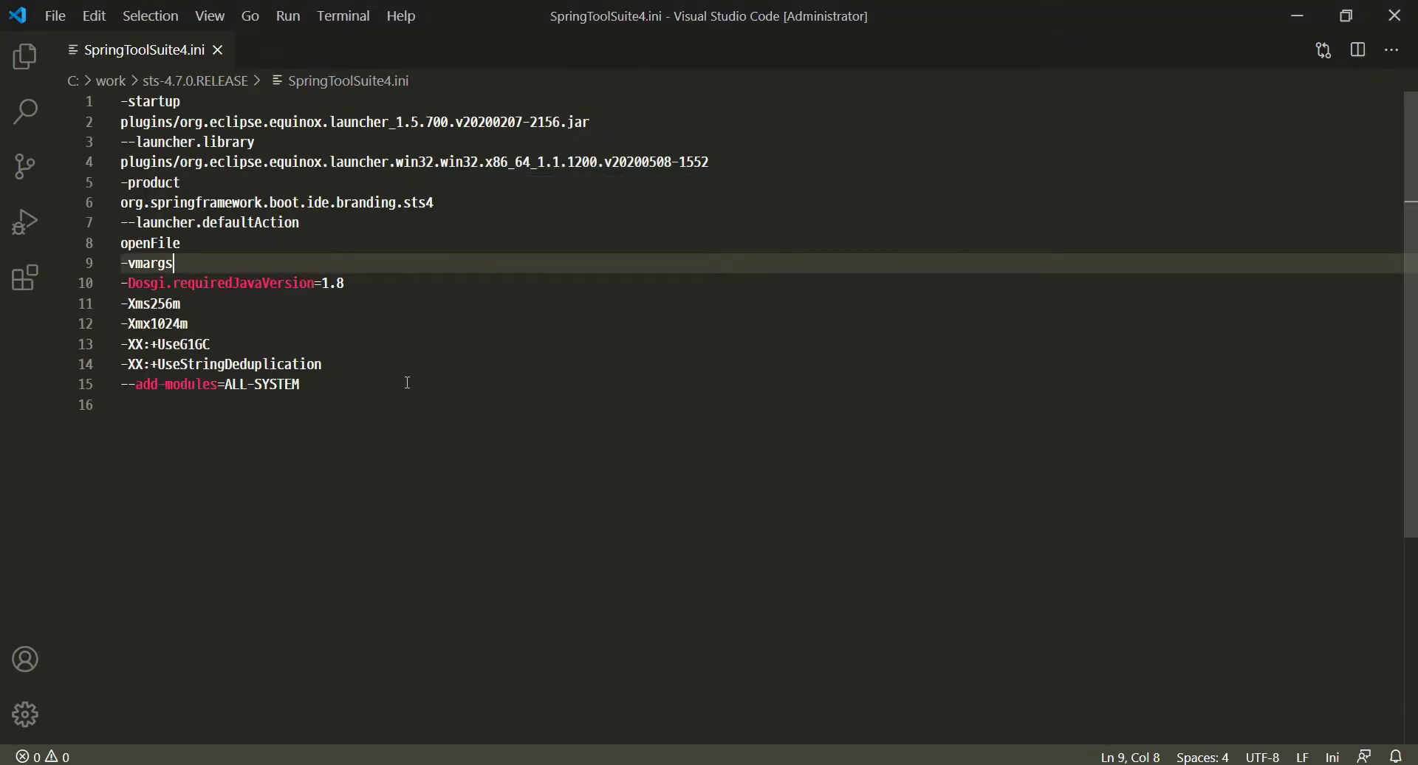
scroll(408, 382, "up", 4, "ctrl")
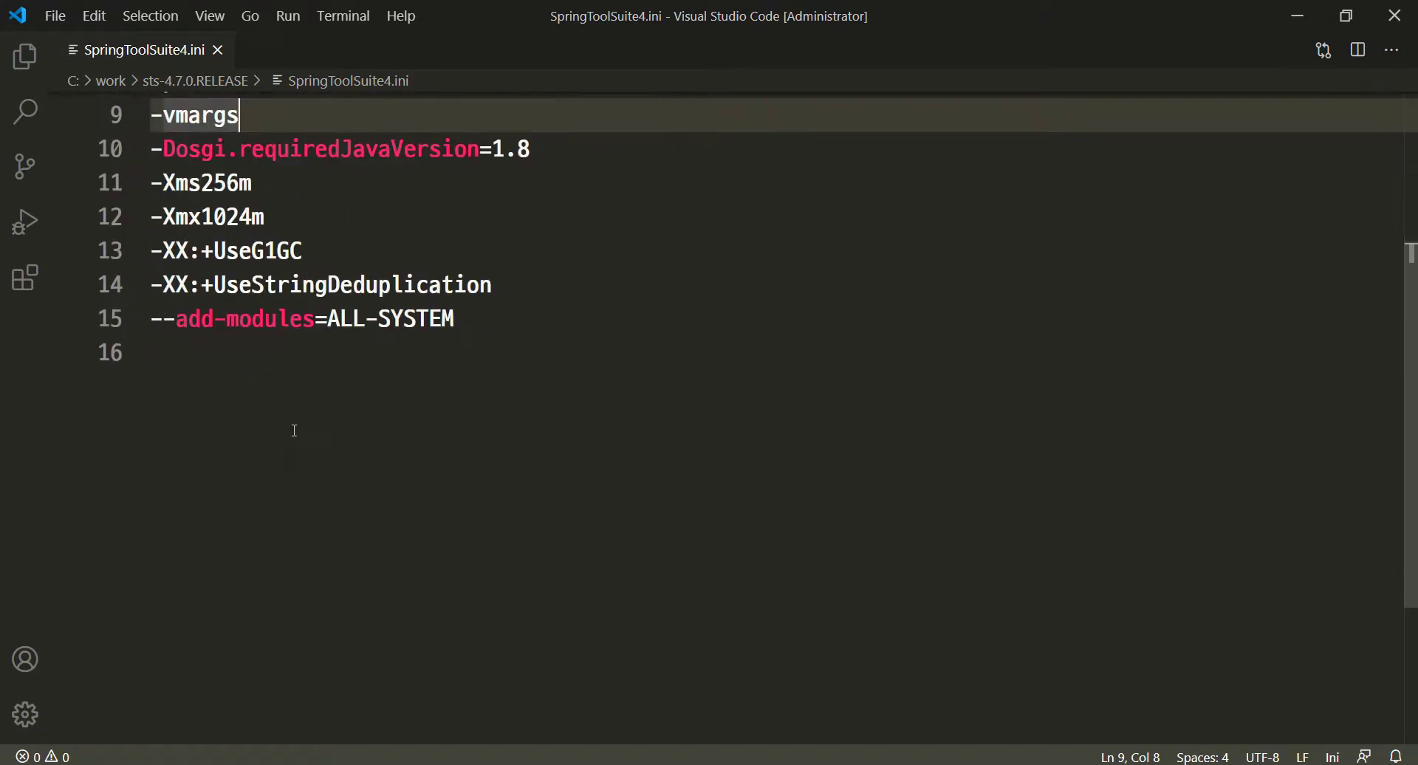
scroll(295, 430, "up", 1, "ctrl")
left_click(230, 212)
scroll(234, 369, "up", 1)
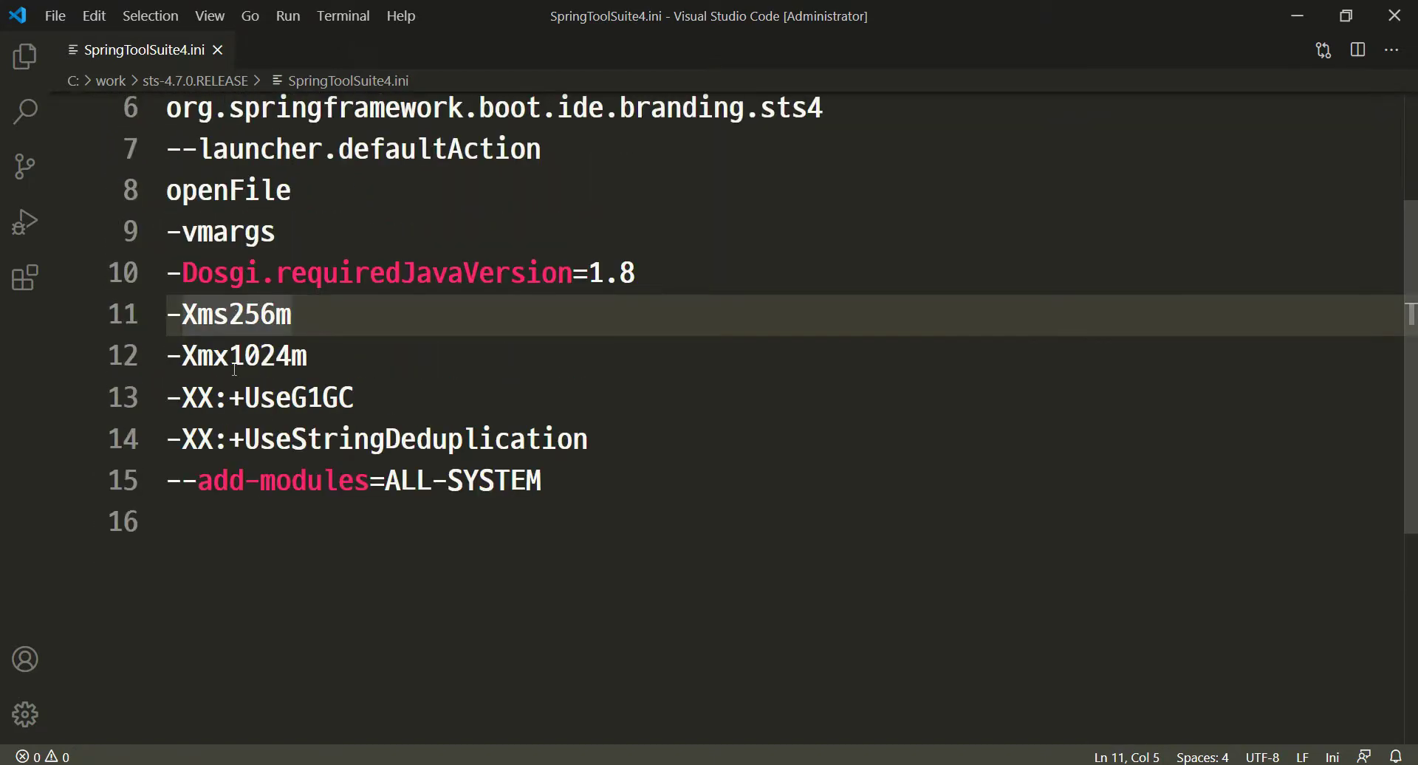
left_click(221, 357)
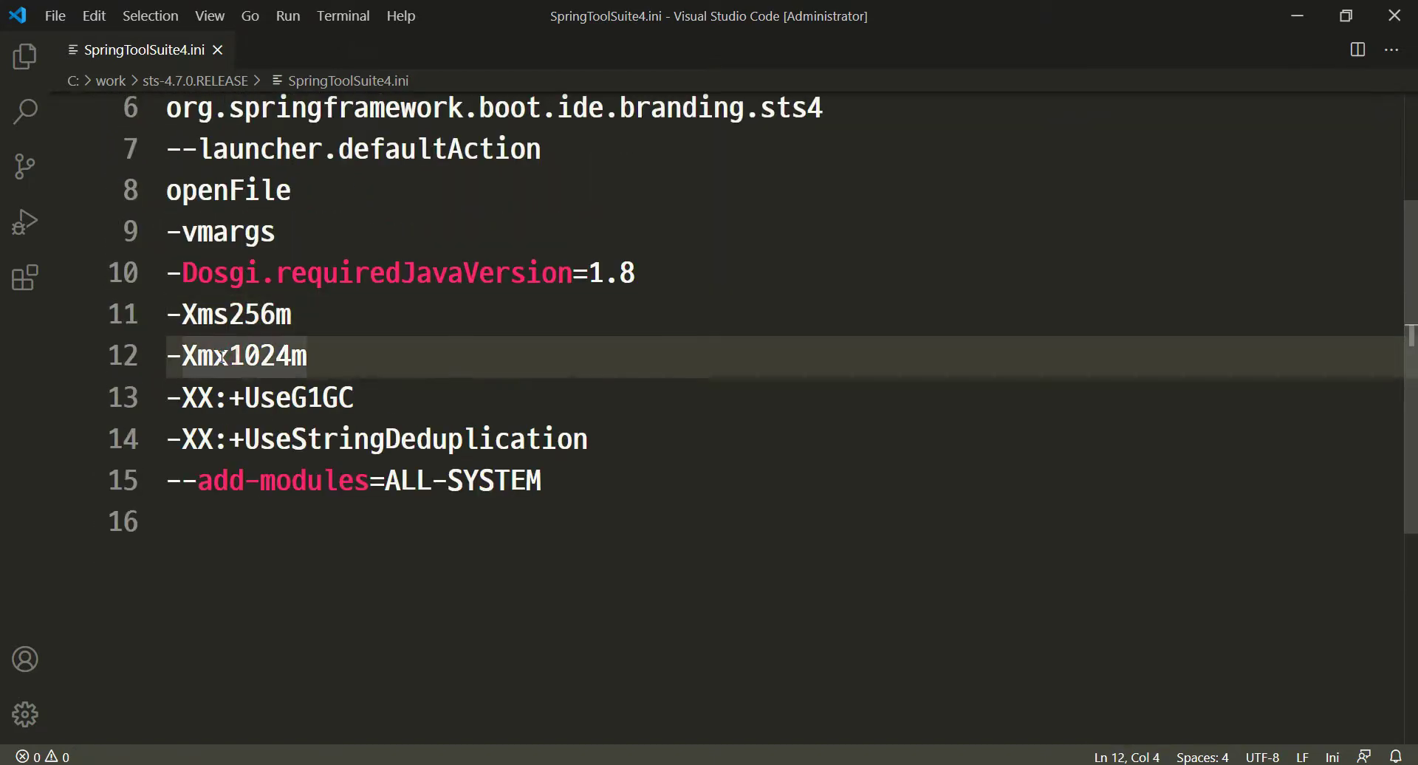
left_click(224, 314)
left_click(231, 355)
left_click(244, 355)
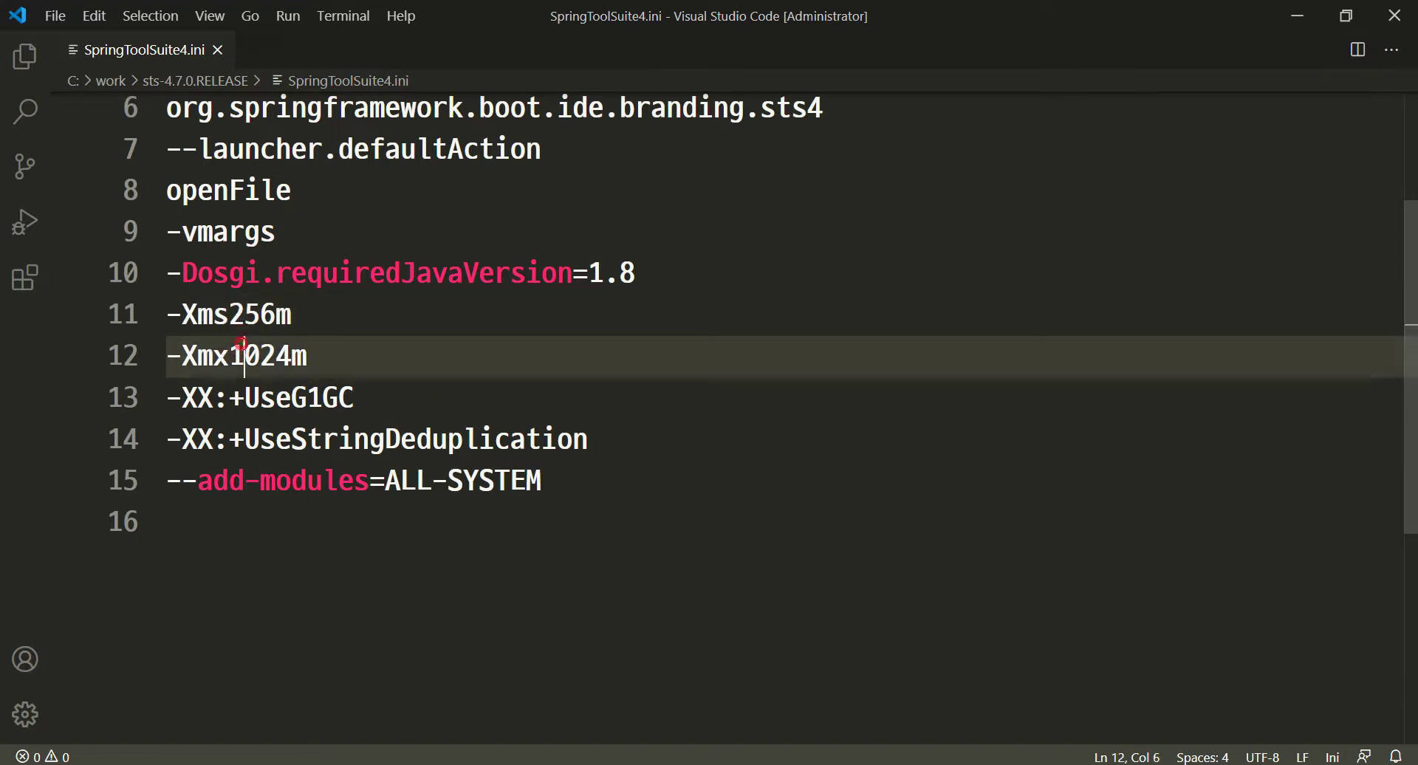
left_click(244, 314)
key("Left")
key("shift+Right")
key("shift+Right")
key("shift+Right")
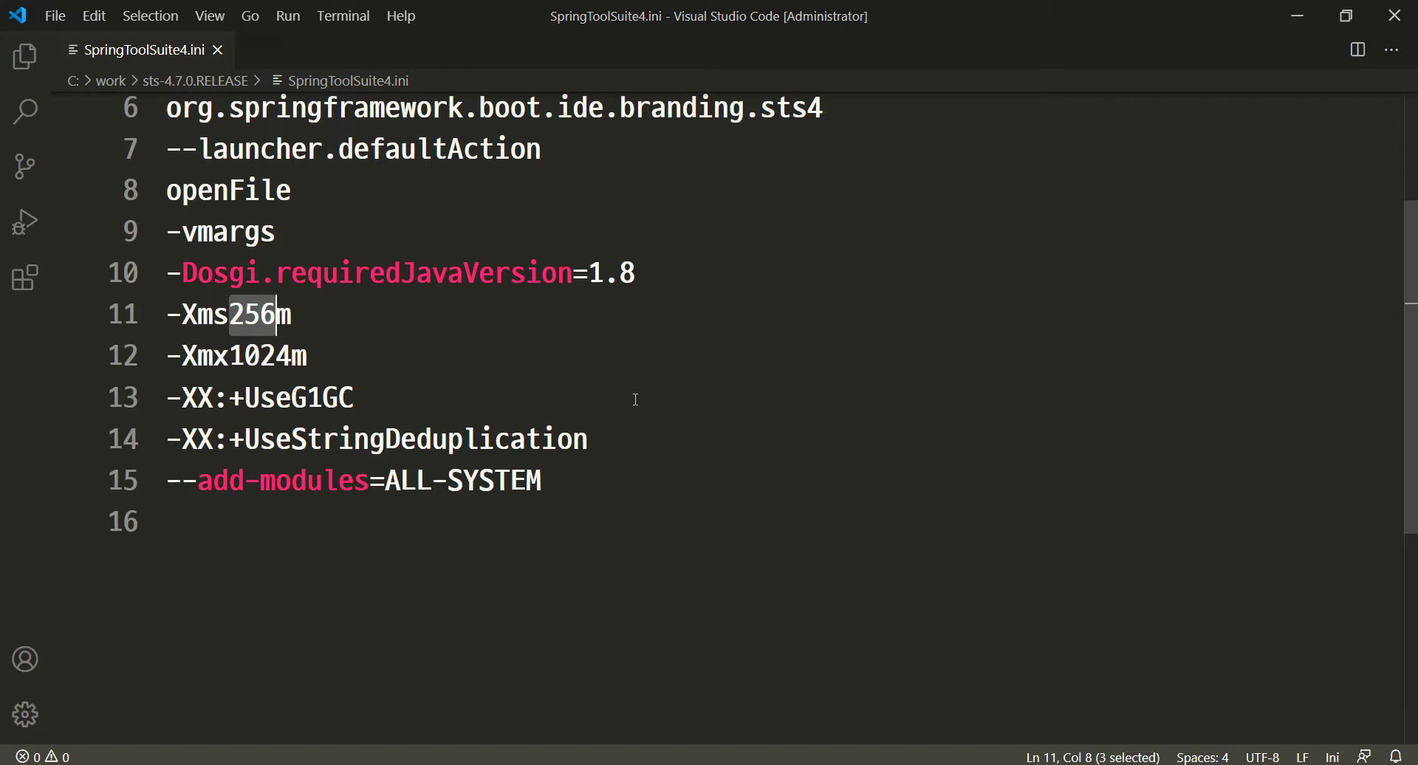
type("1024")
Change -Xmx1024m to -Xmx2048m and save SpringToolSuite4.ini
key("Down")
key("Left")
key("Left")
key("Left")
key("Left")
key("shift+Right")
key("shift+Right")
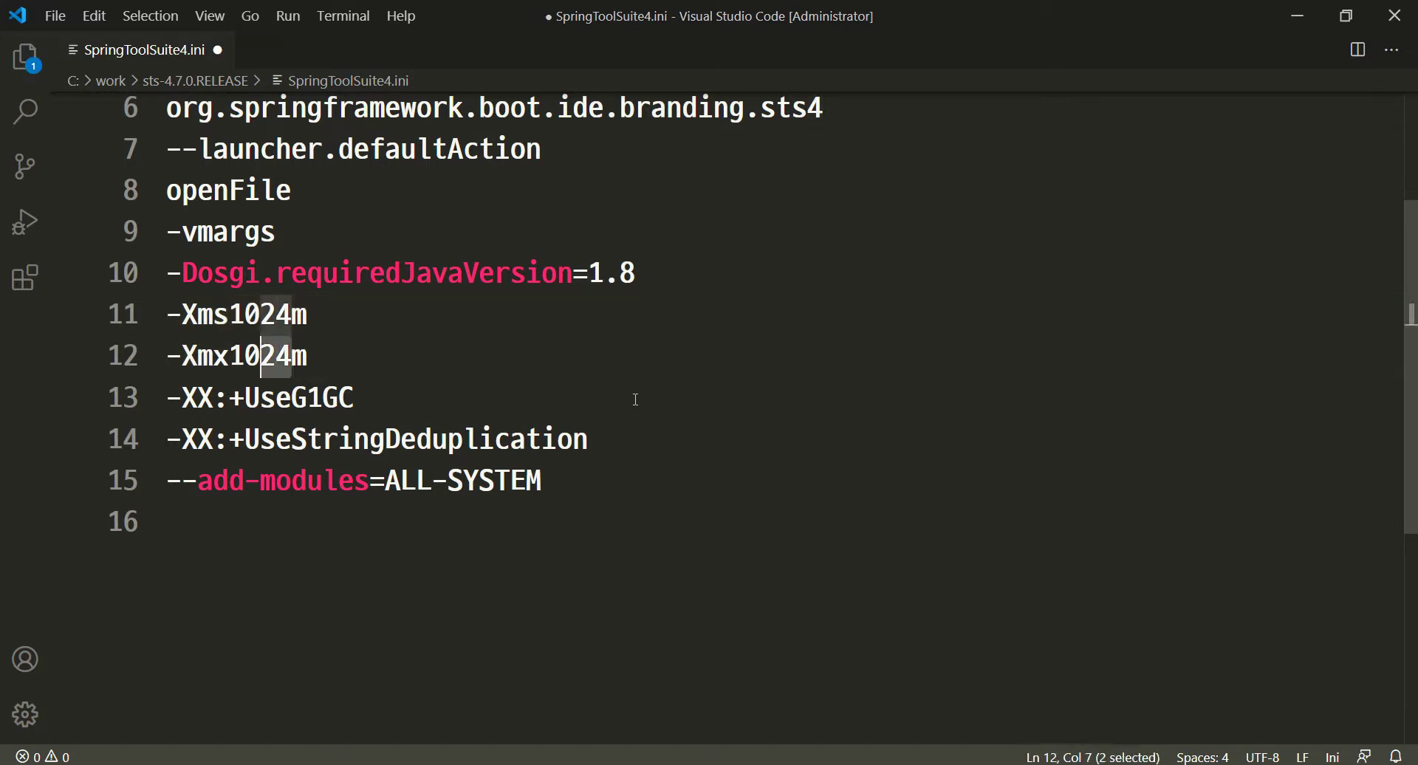
key("shift+Right")
key("shift+Right")
type("2048")
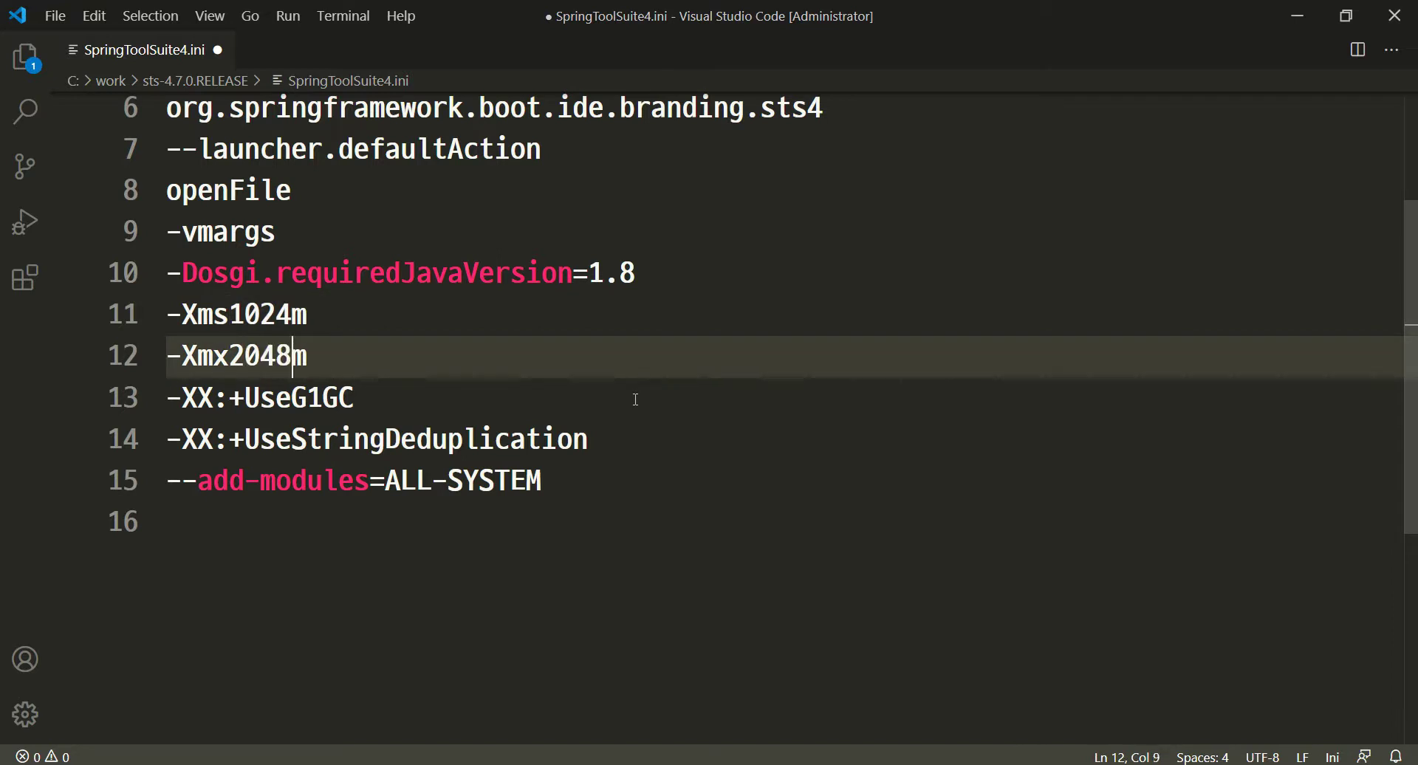
key("ctrl+s")
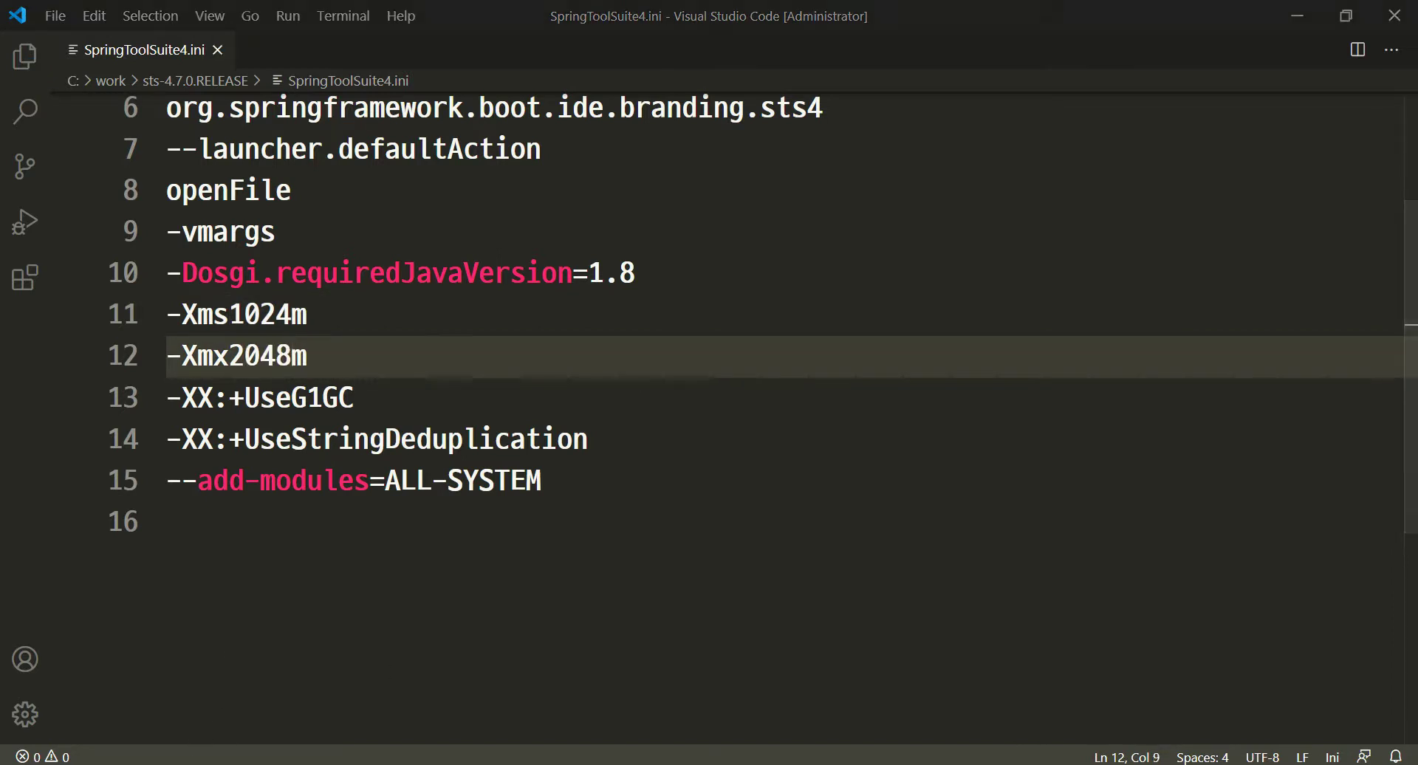
mouse_move(213, 761)
left_click(48, 708)
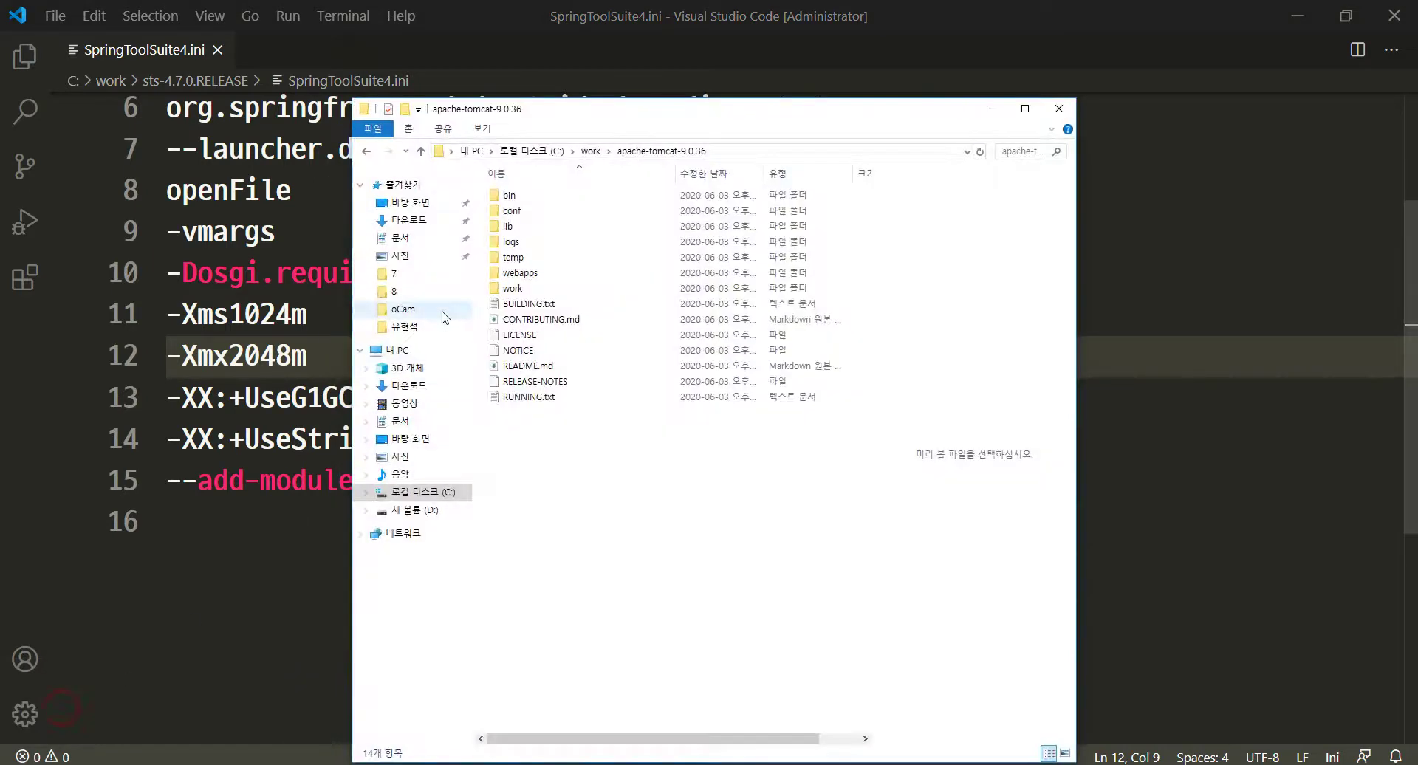
Navigate to C:\Program Files\Java\jdk1.8.0_221\bin and copy its full path
left_click(532, 151)
key("p")
key("p")
key("Return")
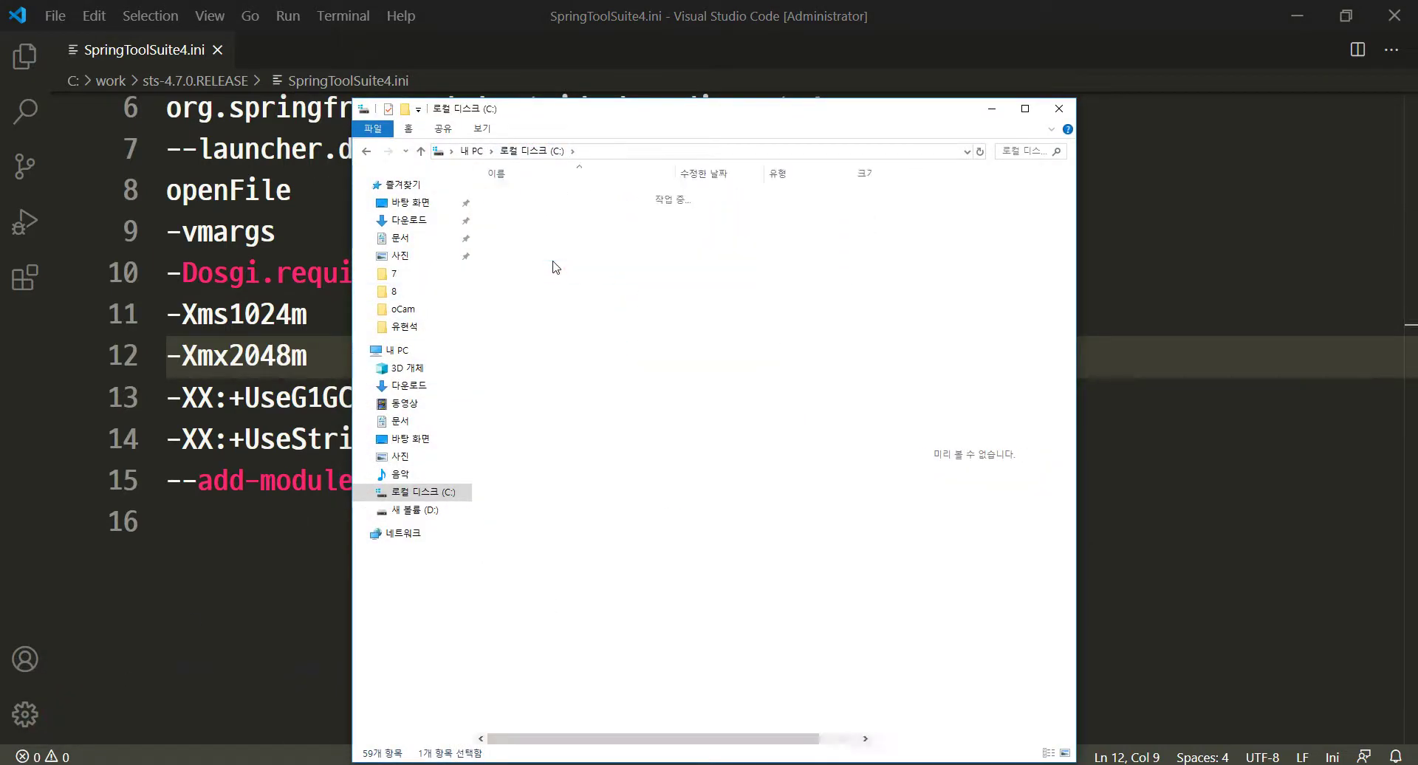
key("j")
key("Return")
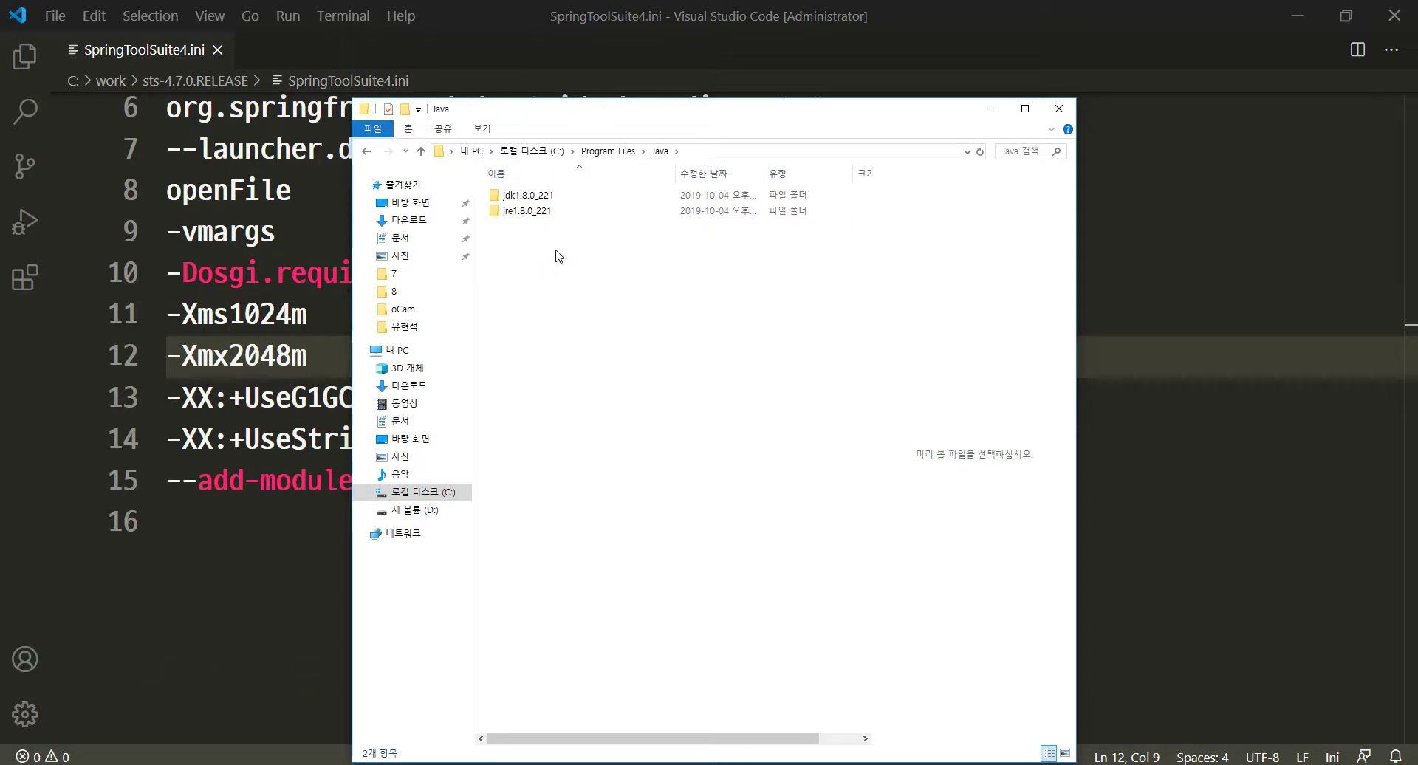
key("j")
scroll(563, 333, "up", 2)
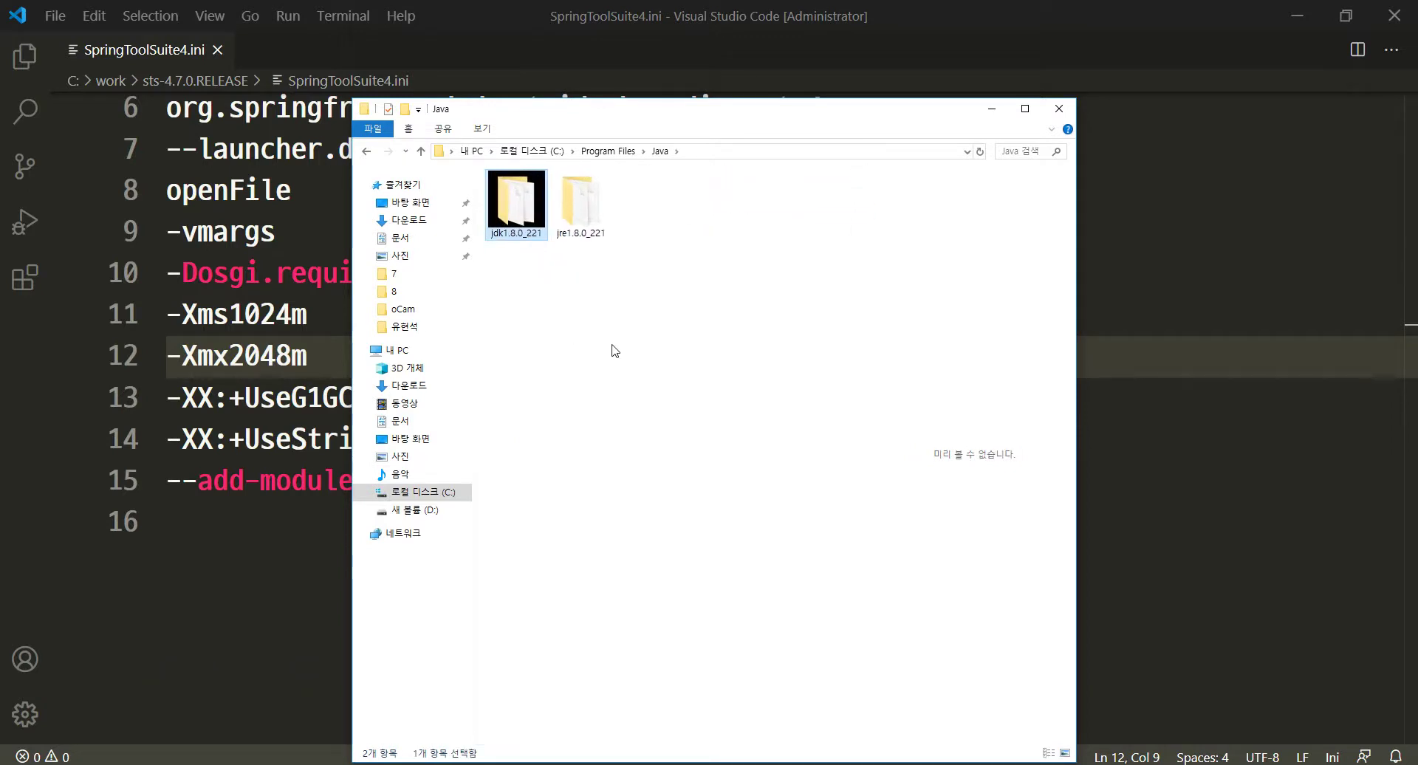
scroll(619, 351, "up", 2)
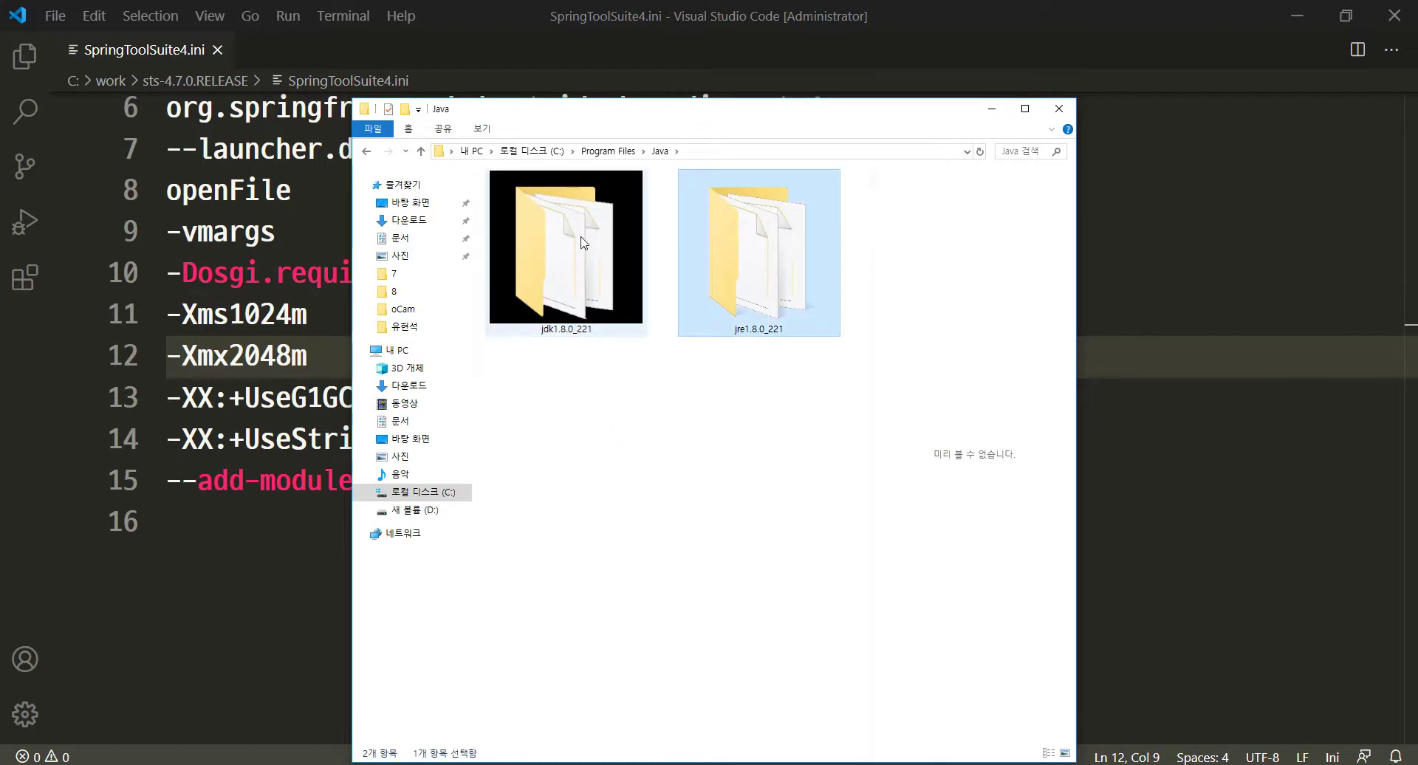
double_click(530, 254)
double_click(509, 195)
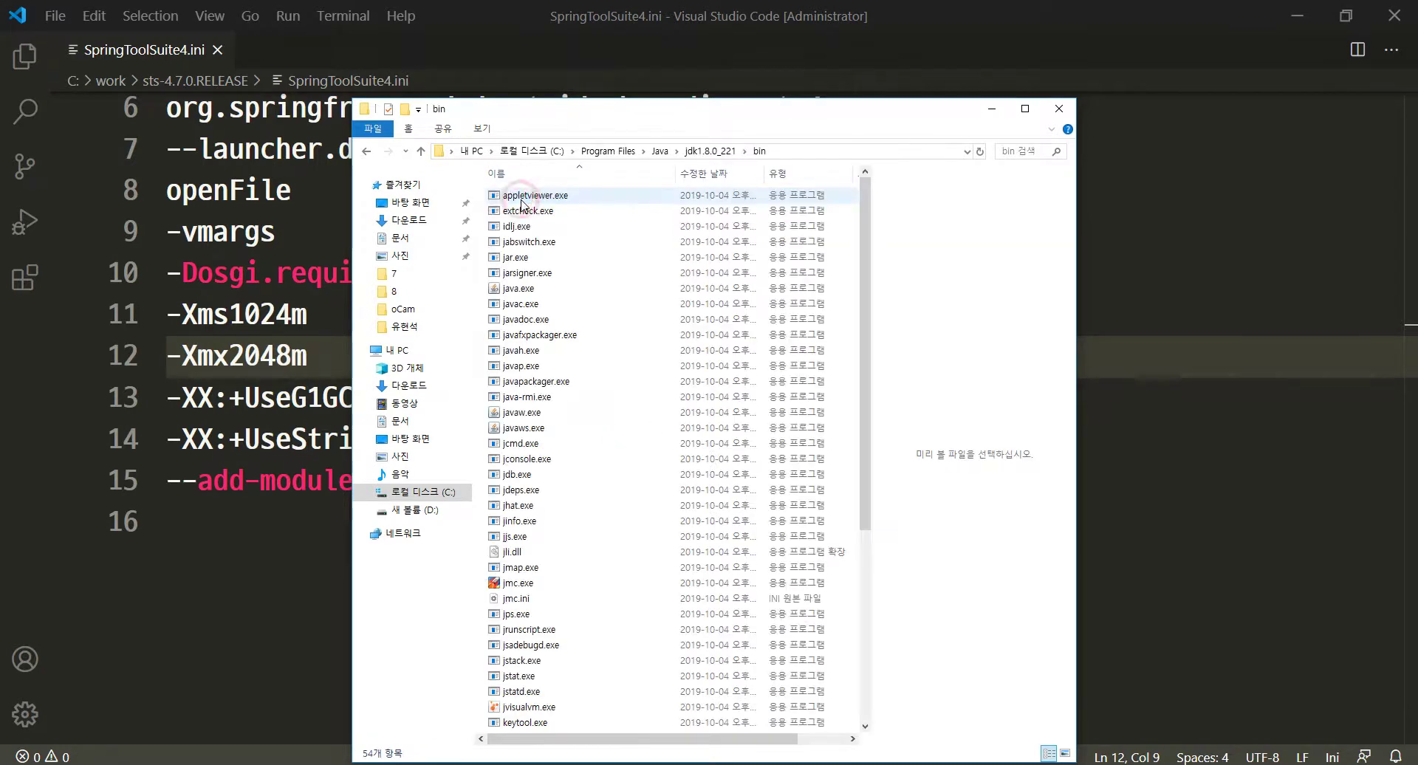
left_click(829, 155)
key("ctrl+c")
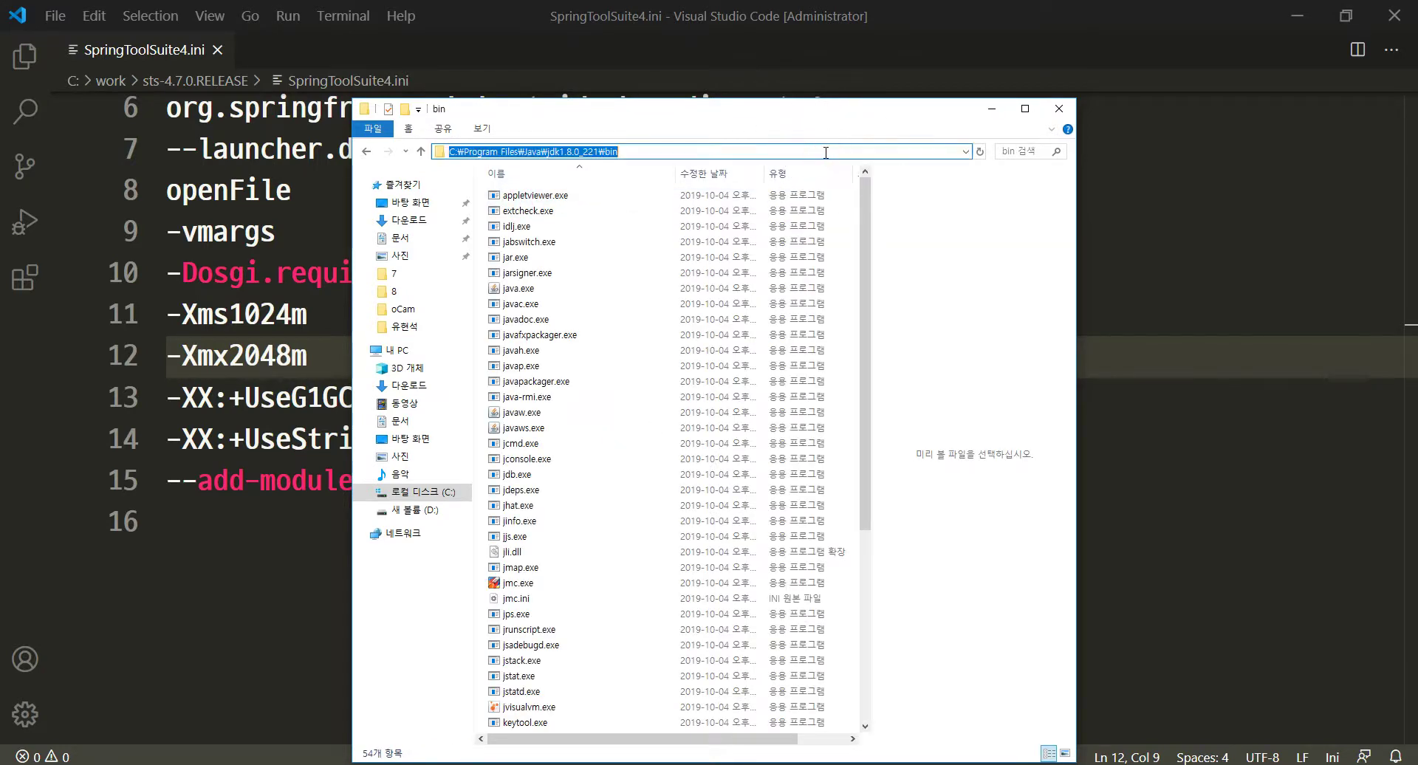
left_click(242, 557)
Add a -vm line followed by the pasted JDK bin path, then save
type("-vm")
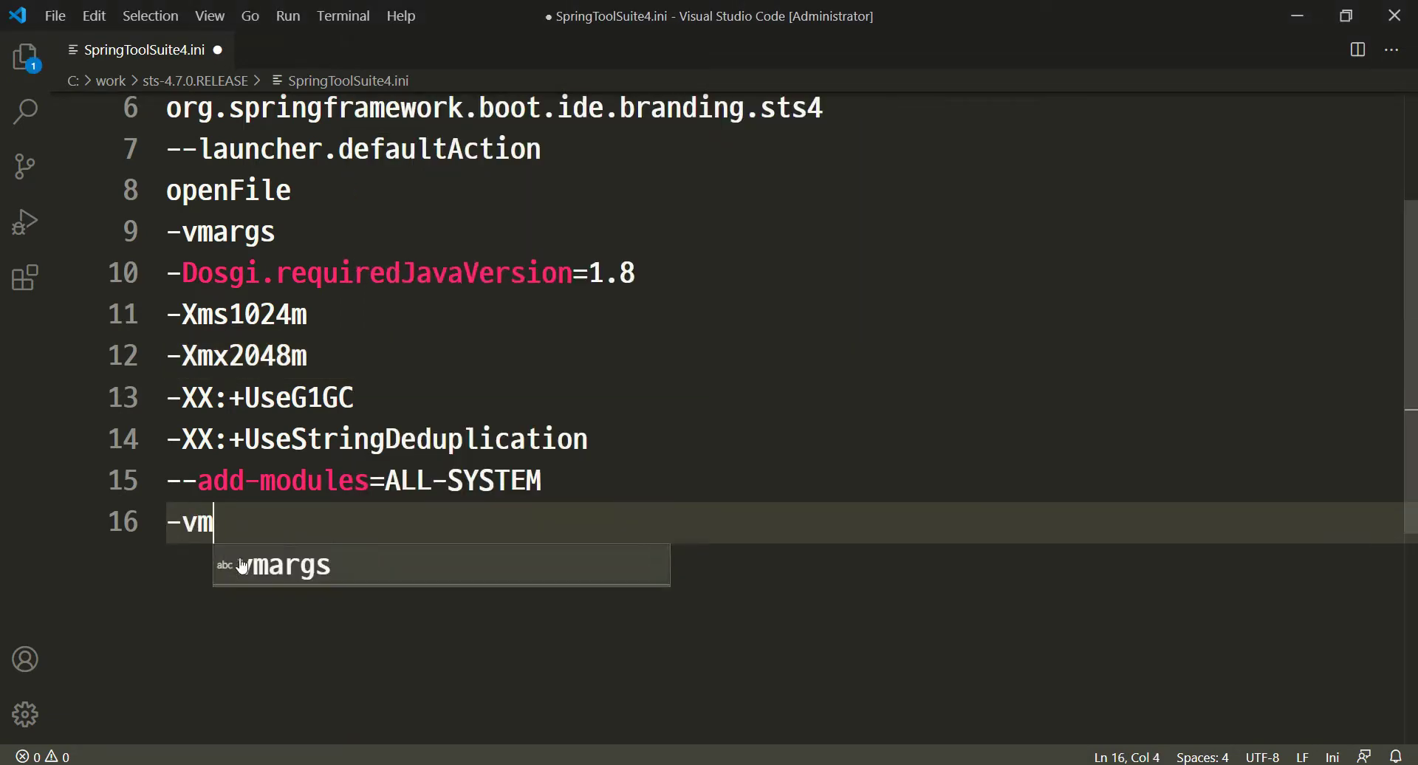
key("Return")
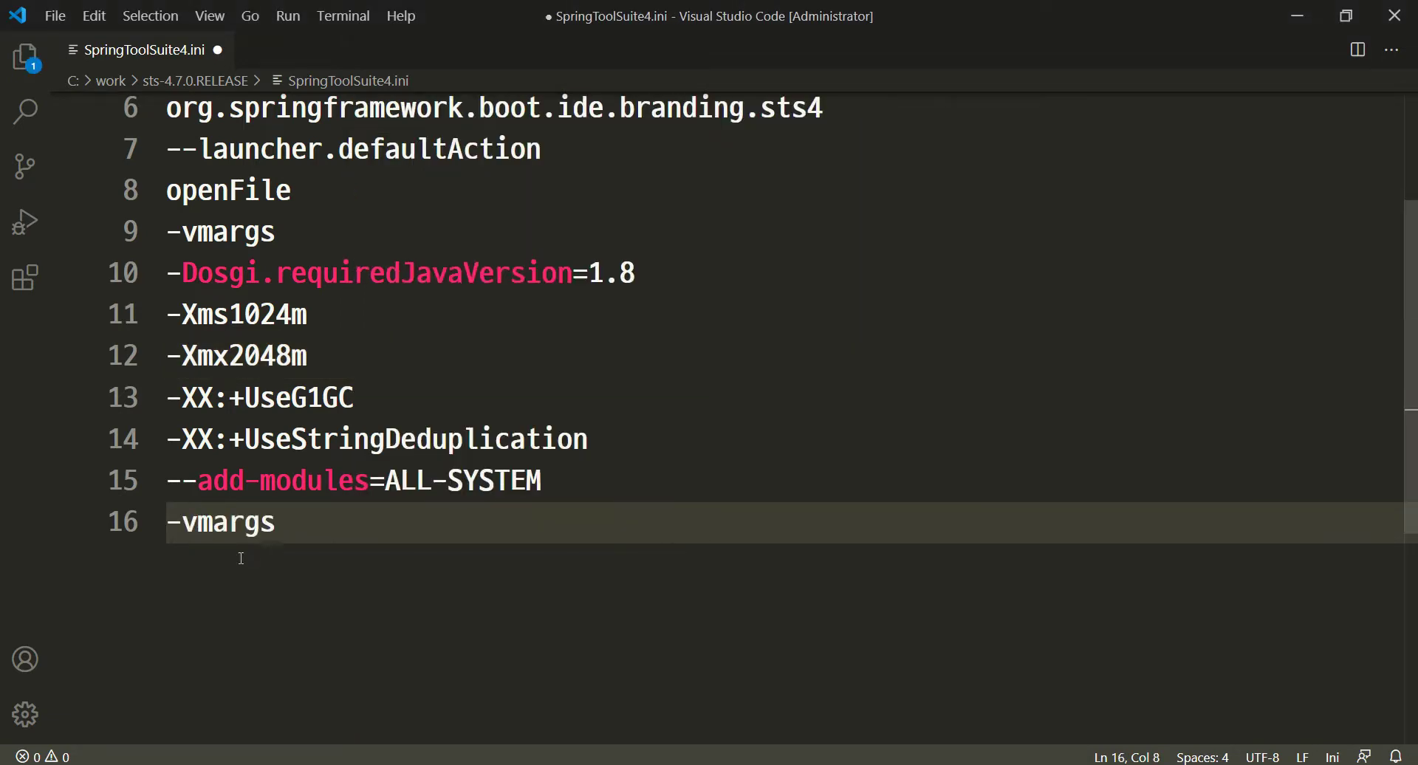
key("BackSpace")
key("BackSpace")
key("BackSpace")
key("BackSpace")
key("Return")
key("ctrl+v")
key("ctrl+s")
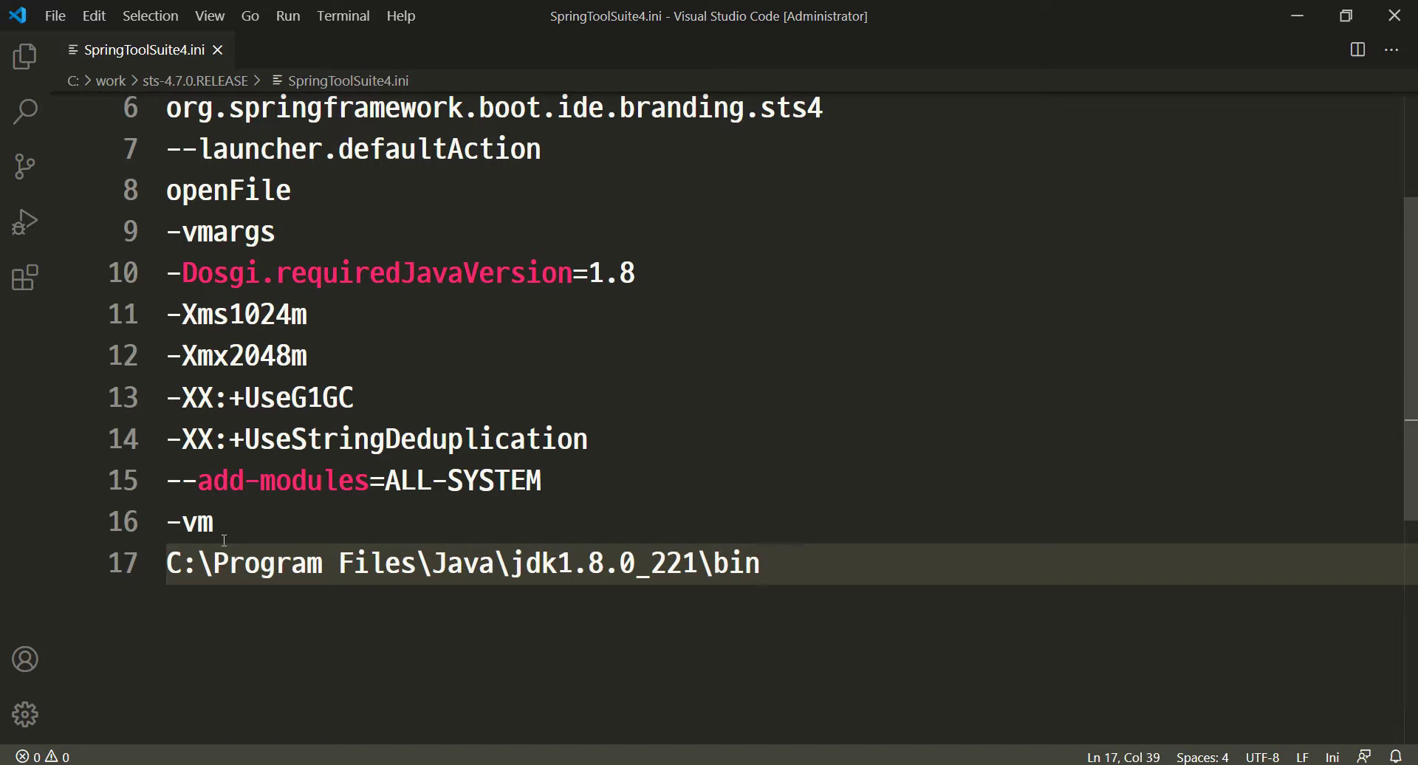
Add a blank line after the JDK path and review the edited ini file
key("Return")
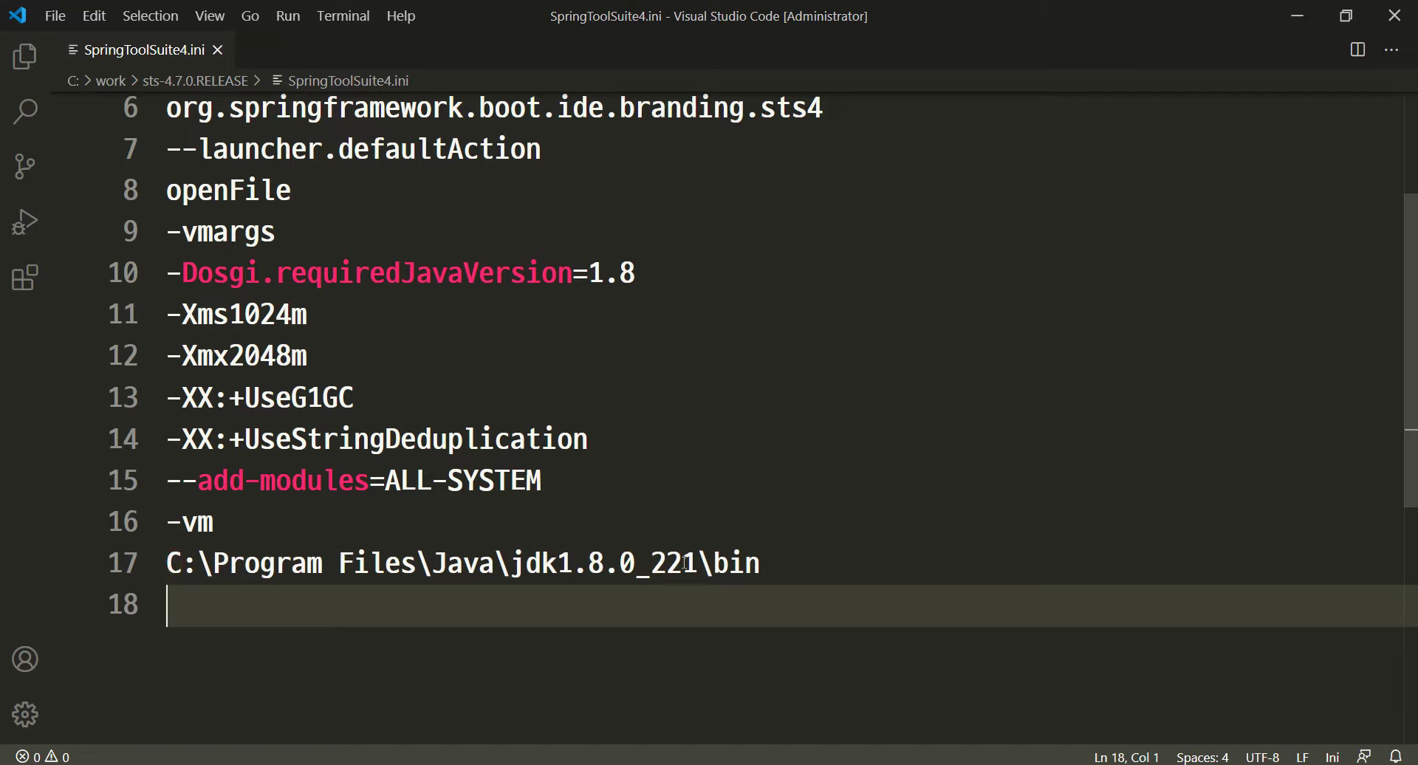
left_click_drag(760, 562, 225, 562)
left_click(493, 526)
left_click(421, 636)
scroll(439, 624, "up", 1)
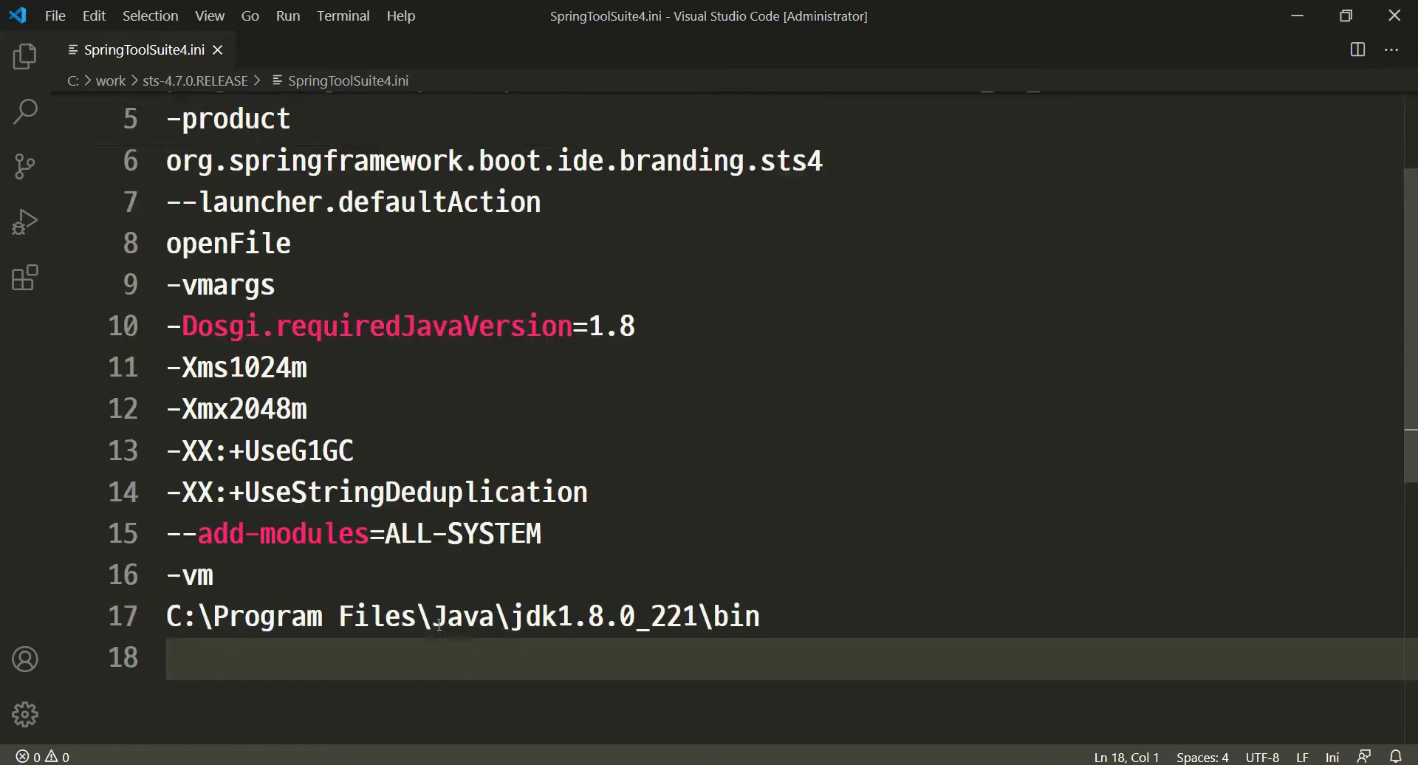
scroll(440, 624, "up", 1)
scroll(413, 590, "down", 2)
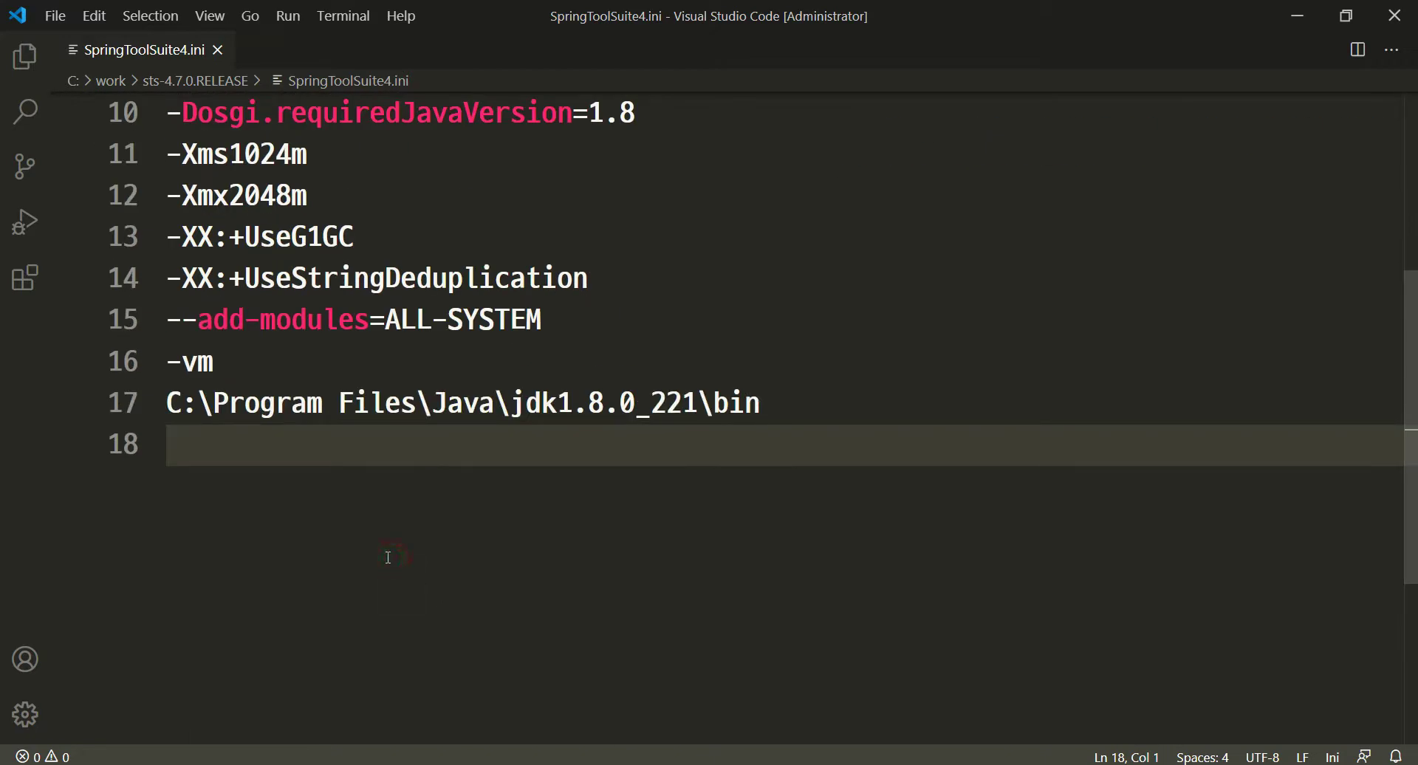
scroll(389, 556, "up", 3)
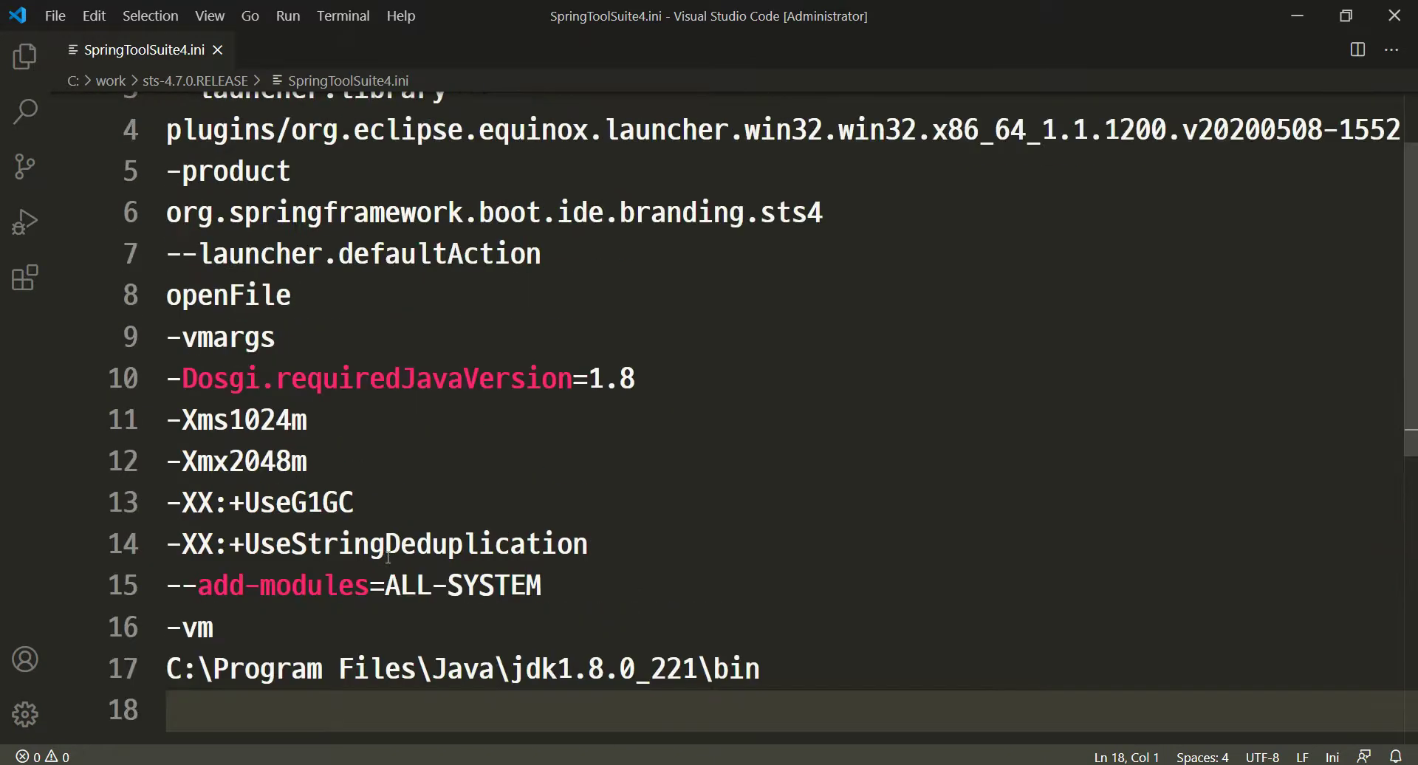
left_click(416, 396)
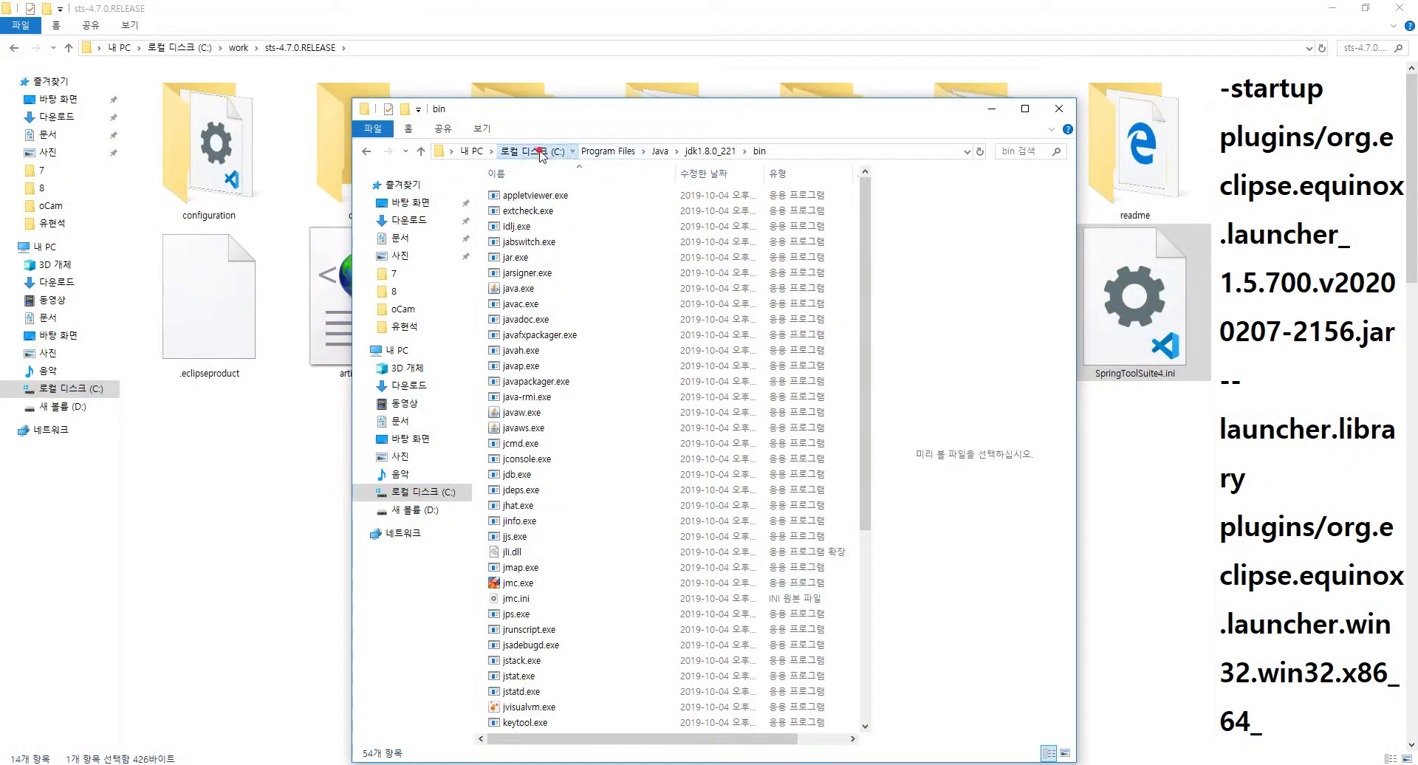
Start SpringToolSuite4.exe and paste its default workspace path into Notepad
left_click(528, 151)
left_click(195, 516)
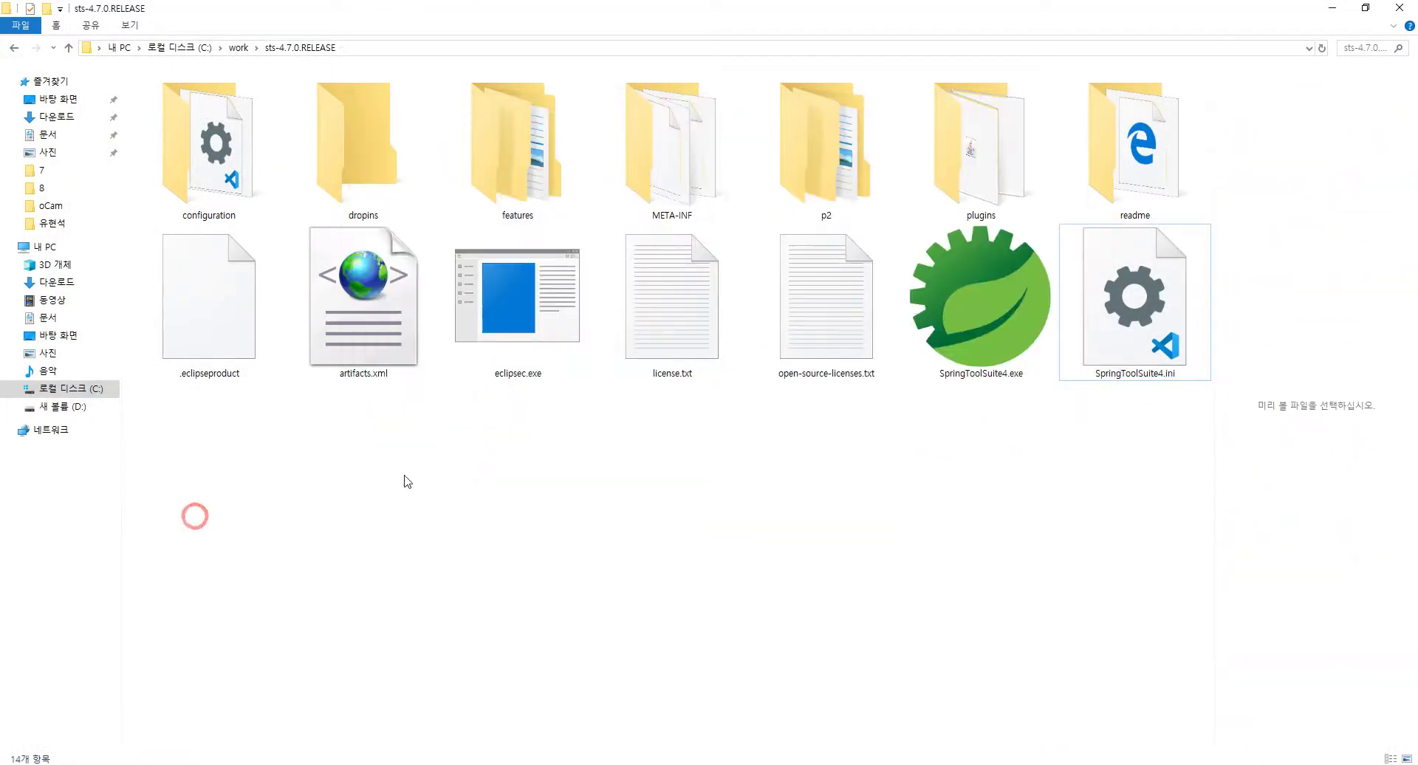
double_click(982, 322)
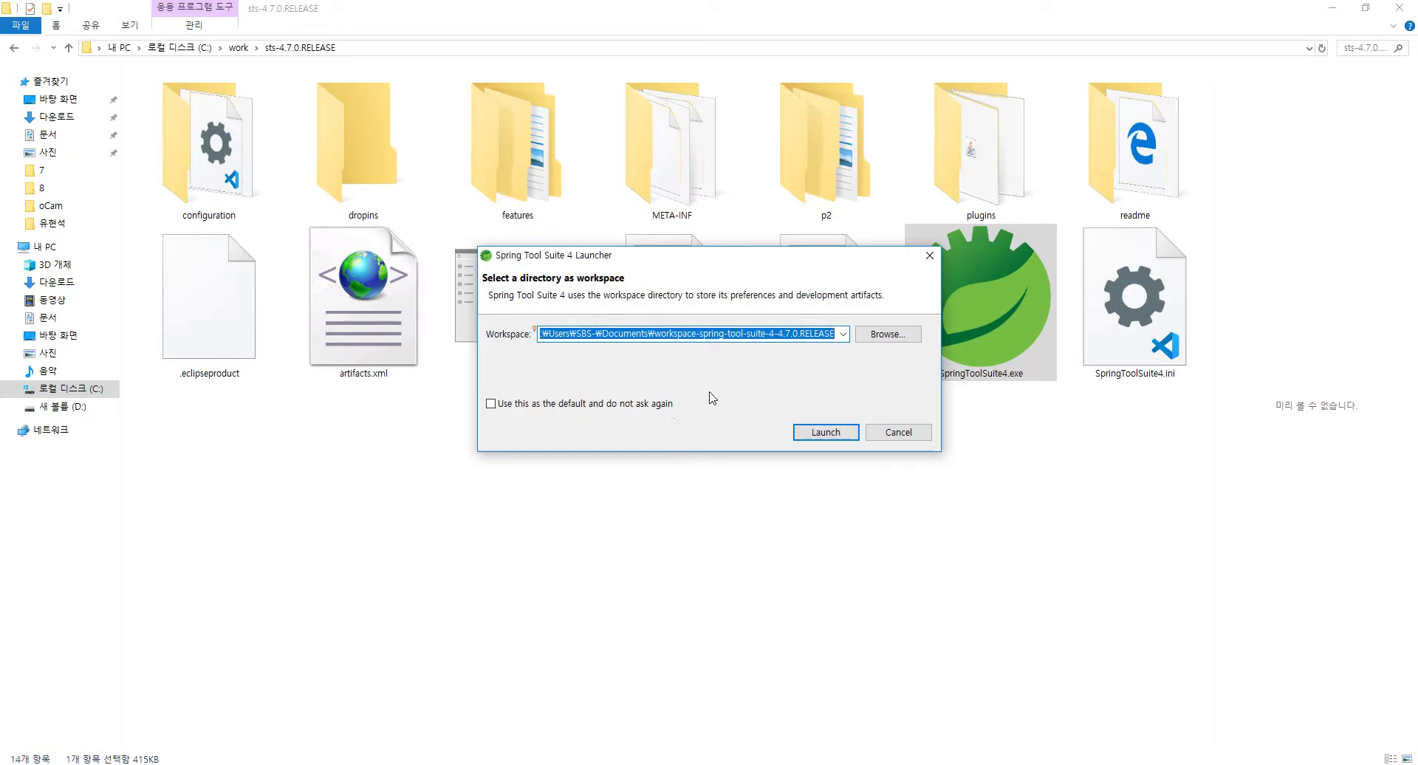
key("super")
type("notep")
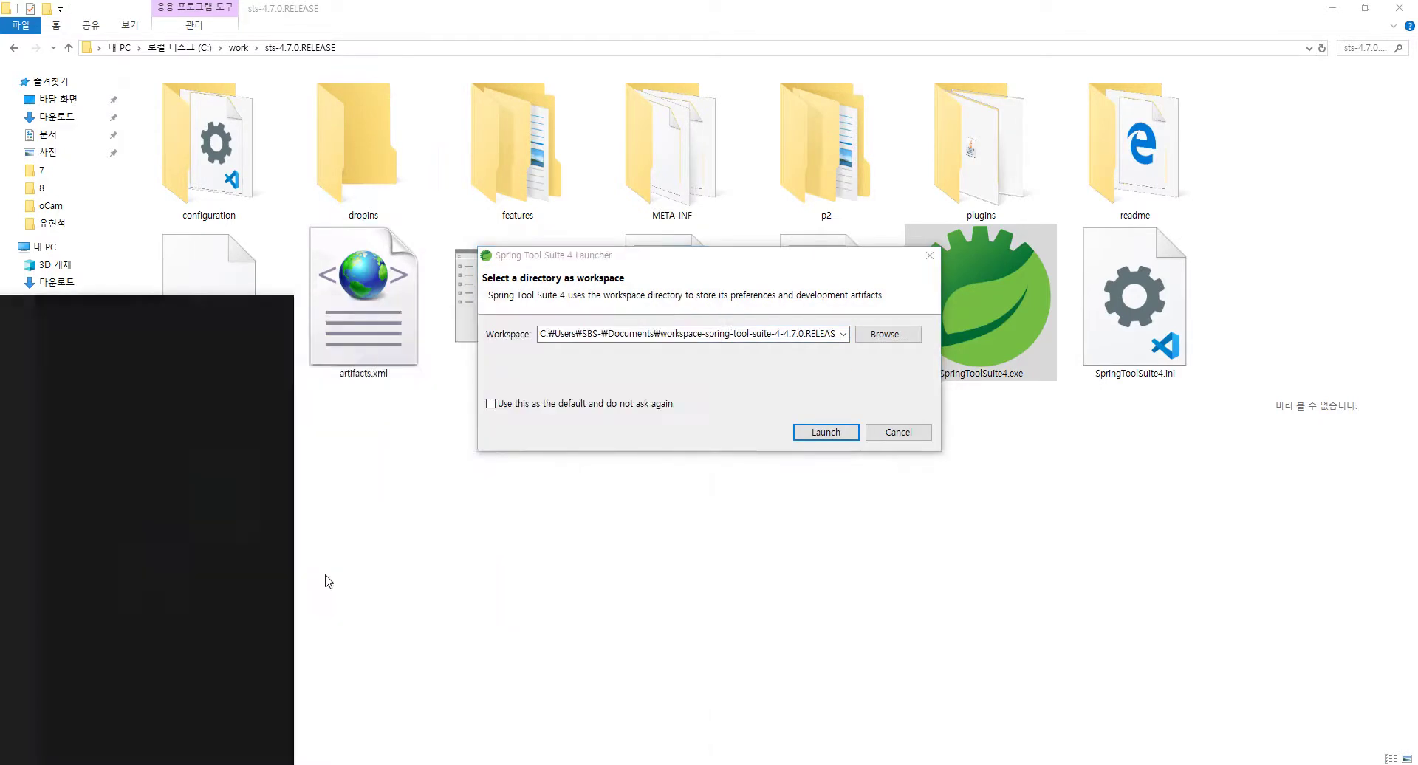
key("Return")
type("C:\\Users\\SBS-\\Documents\\workspace-spring-tool-suite-4-4.7.0.RELEASE")
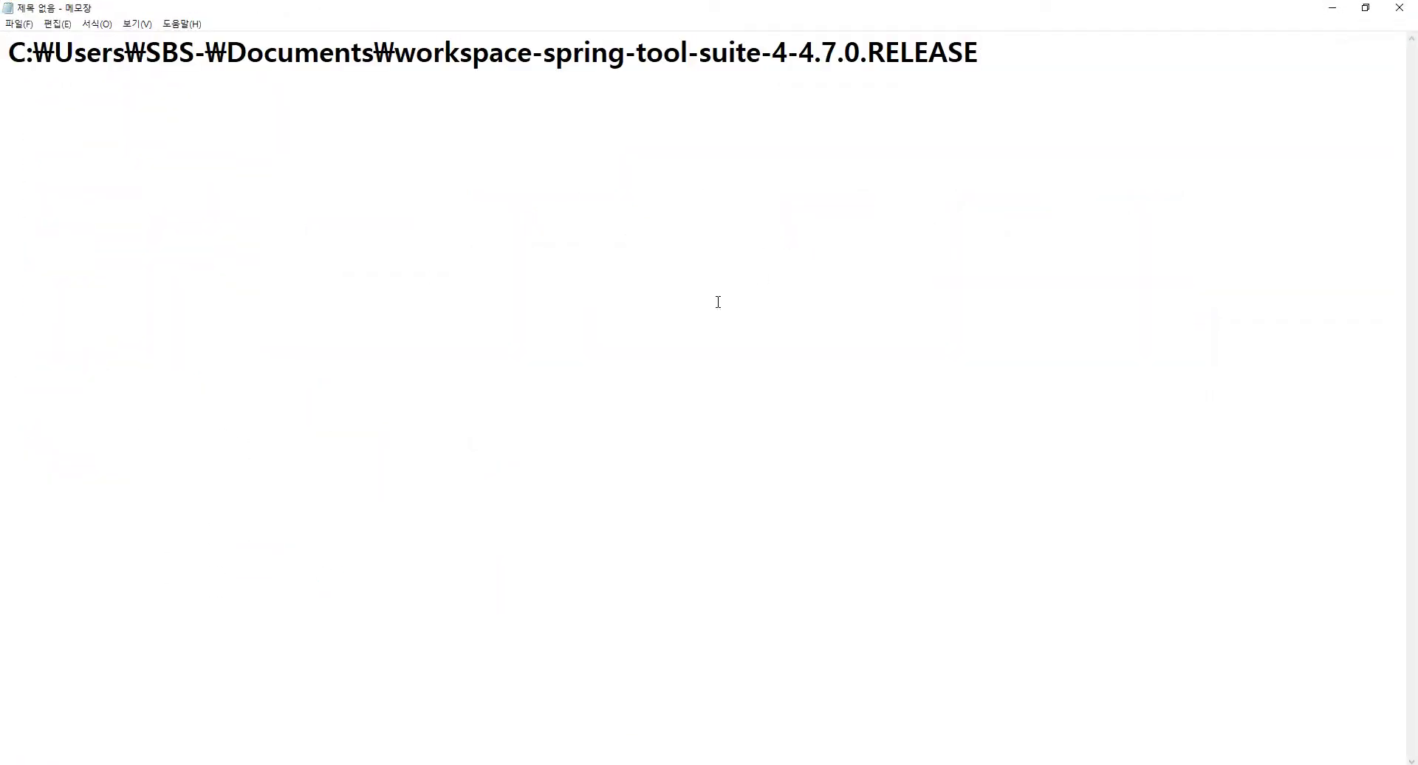
Compose C:\work\sts-4.7.0.RELEASE-workspace in Notepad from the STS folder path and copy it
key("alt+Tab")
key("alt+Tab")
key("Tab")
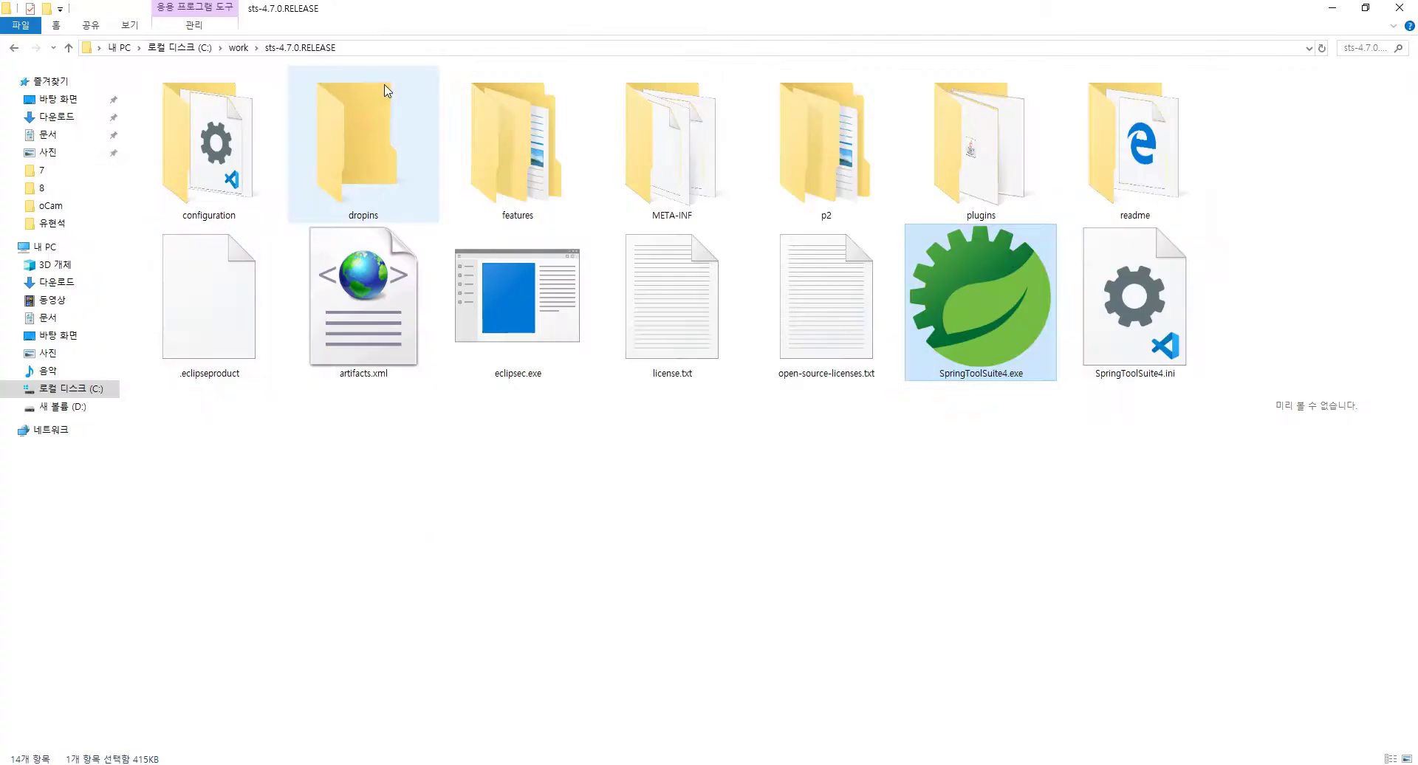
left_click(383, 46)
key("ctrl+c")
key("alt+Tab")
key("Tab")
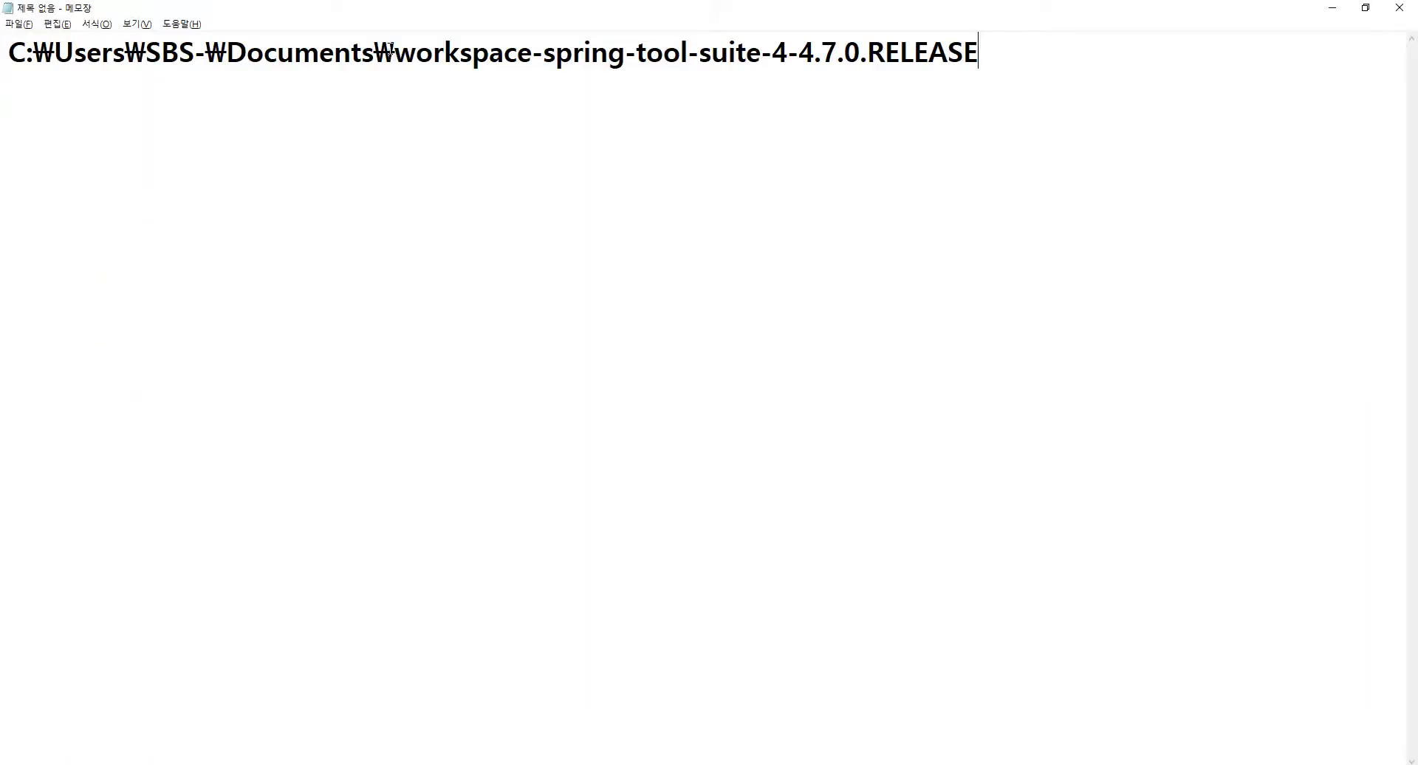
key("ctrl+v")
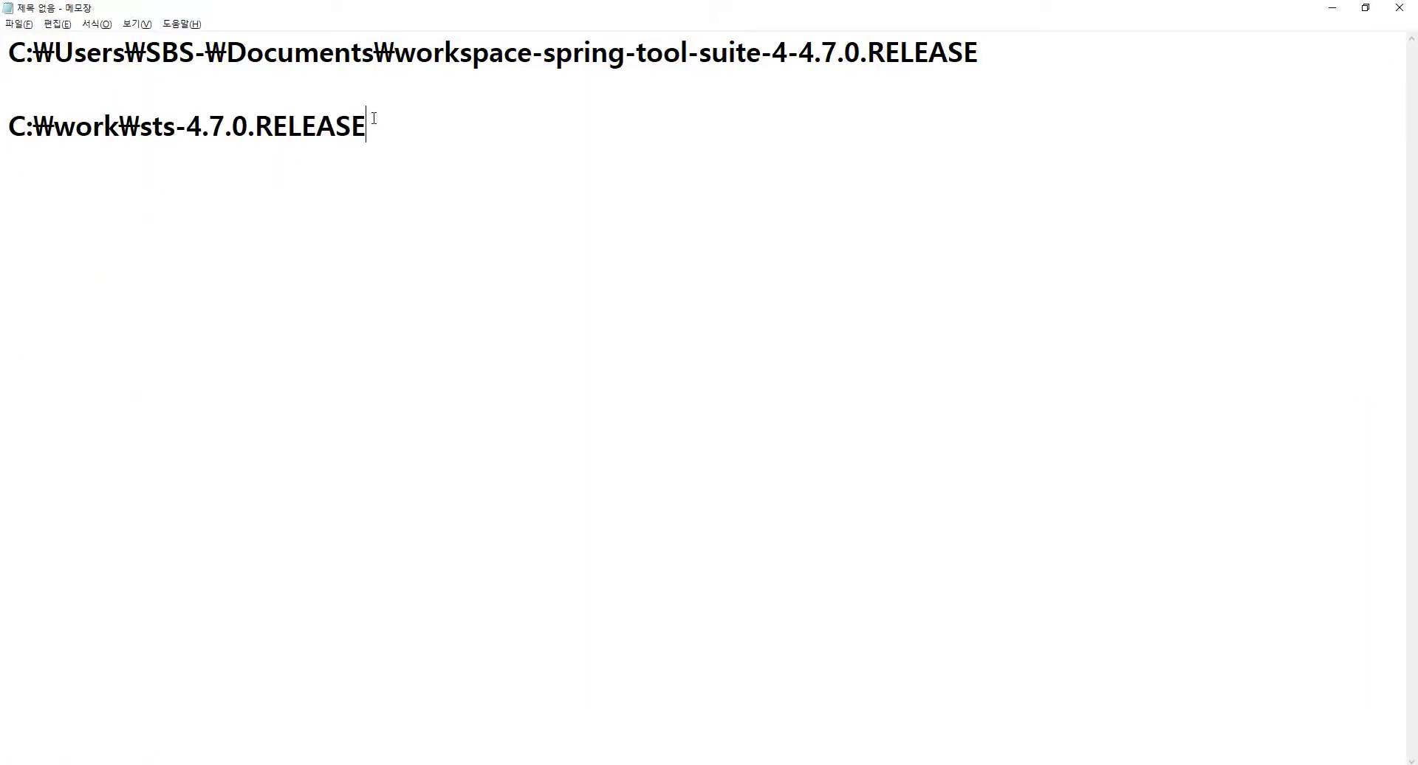
type("-workspace")
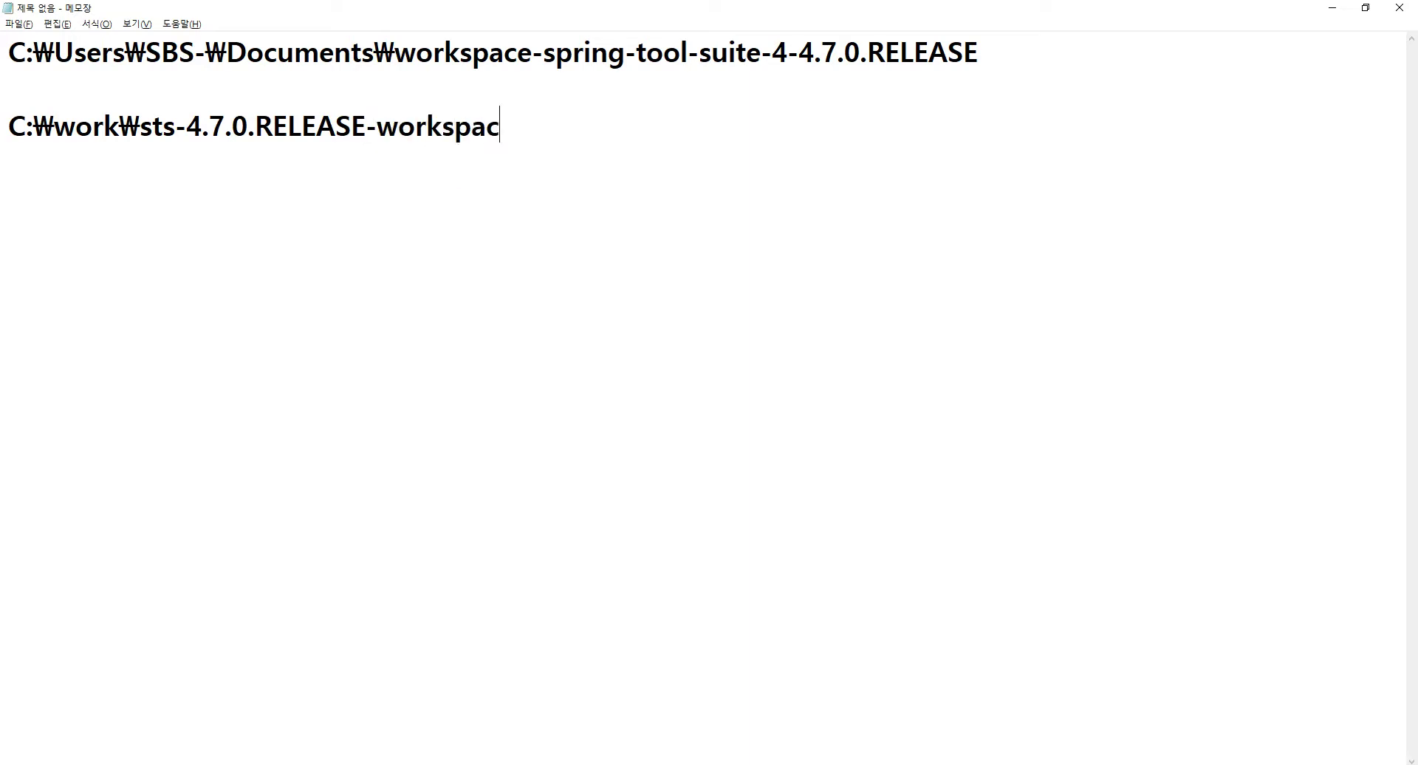
key("shift+Home")
key("ctrl+c")
Set the launcher's workspace to C:\work\sts-4.7.0.RELEASE-workspace and launch
key("alt+Tab")
key("alt+Tab")
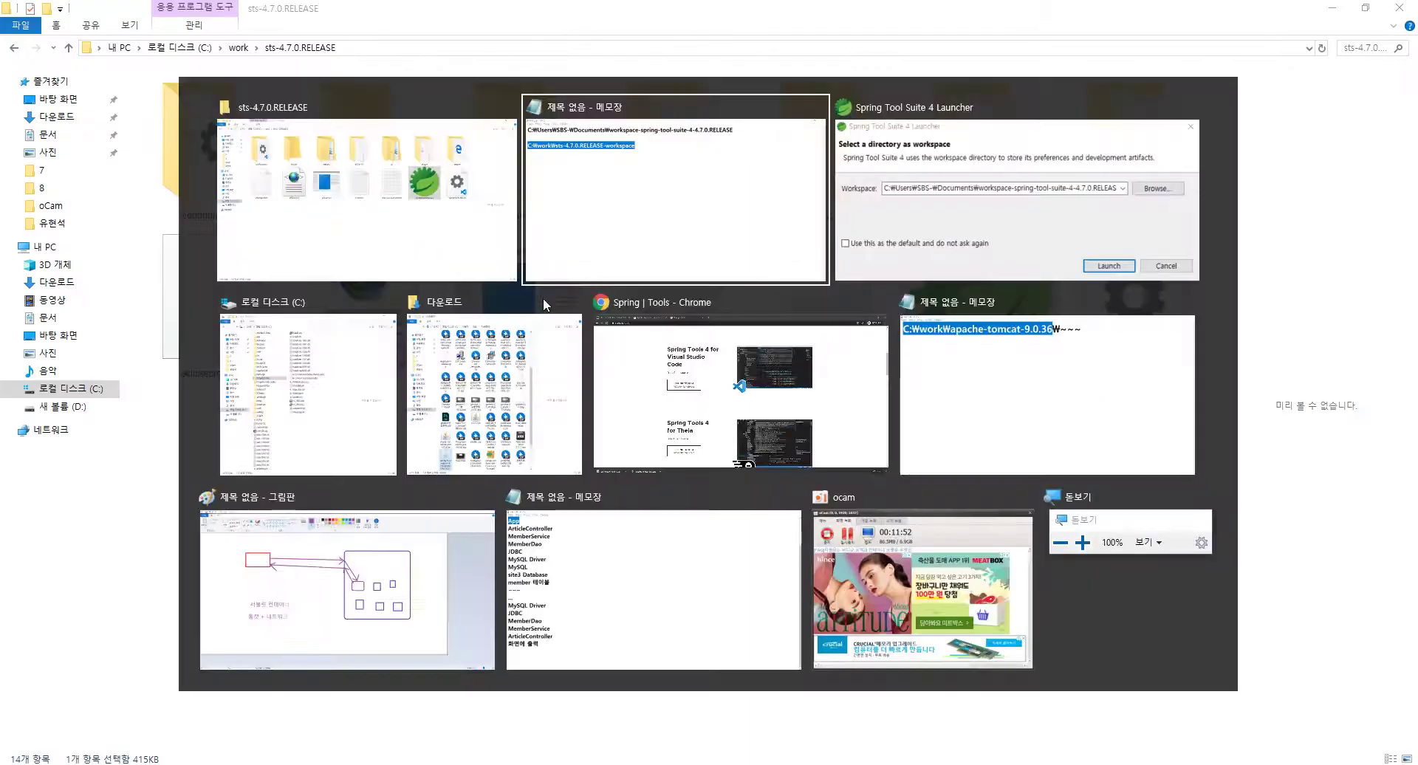
key("alt+Tab")
key("BackSpace")
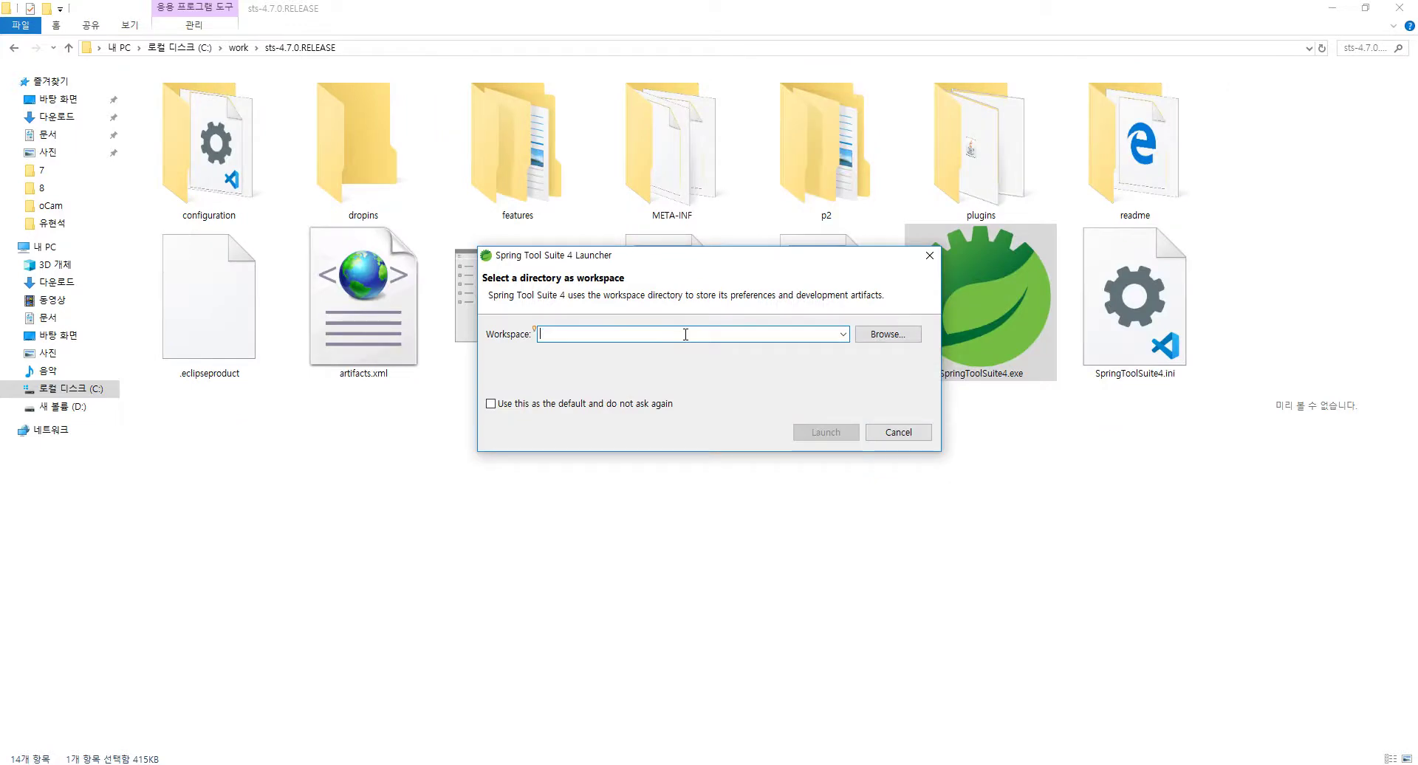
key("ctrl+v")
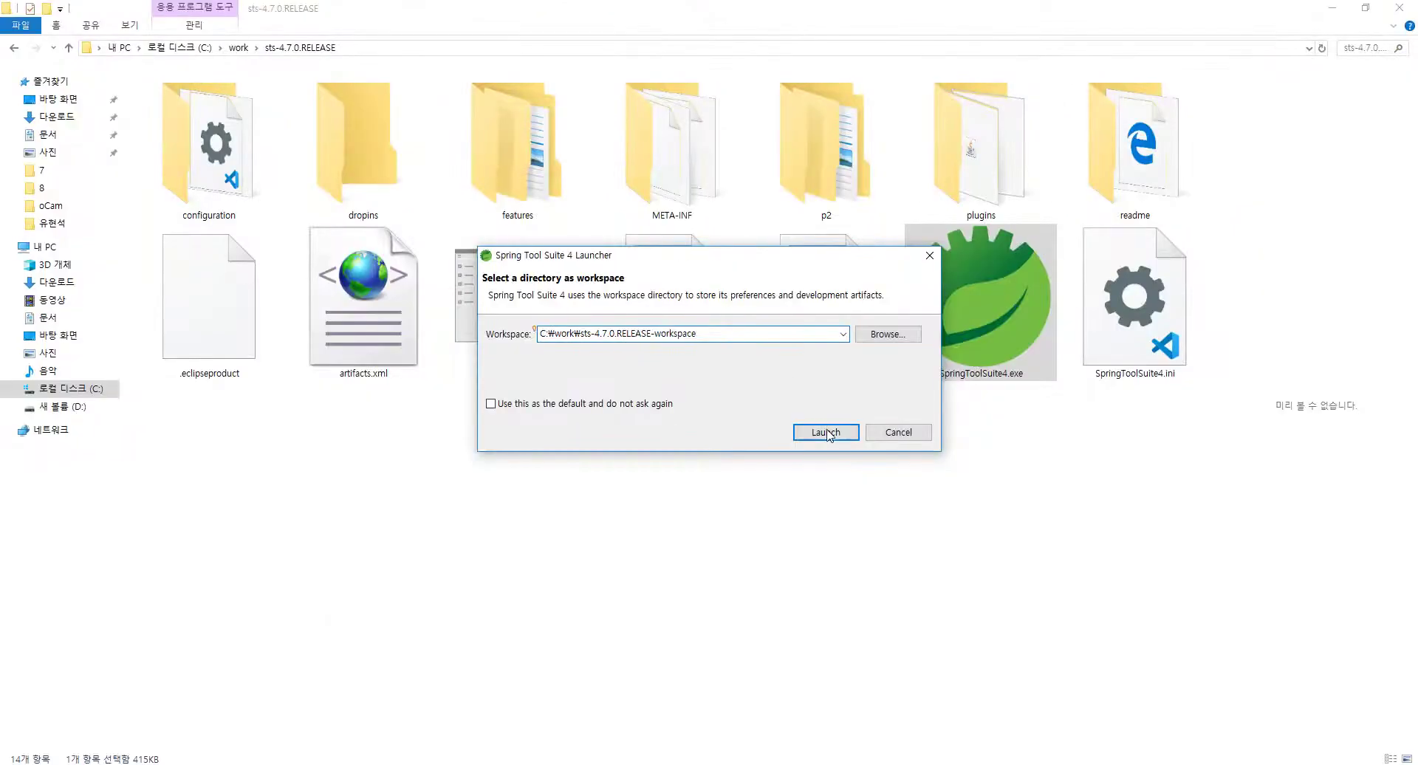
left_click(827, 433)
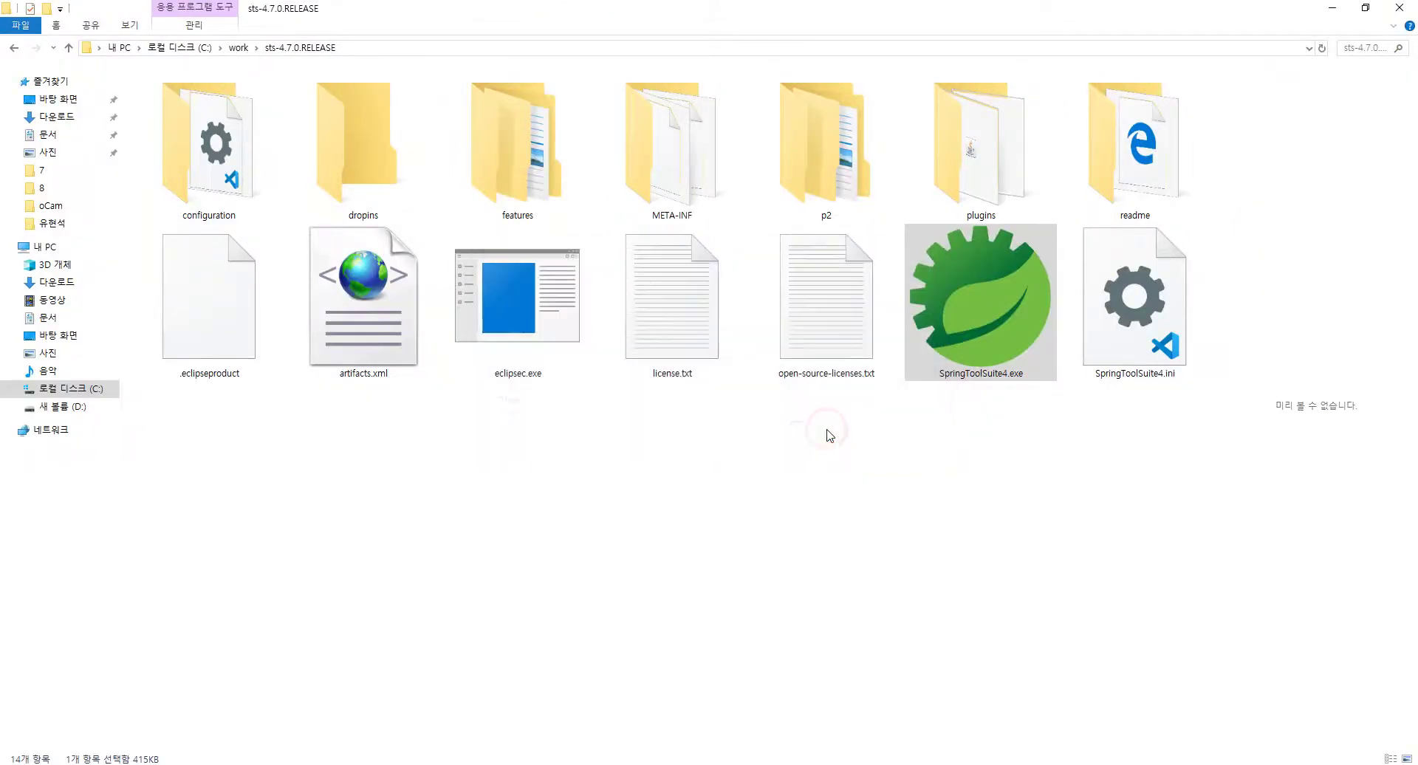
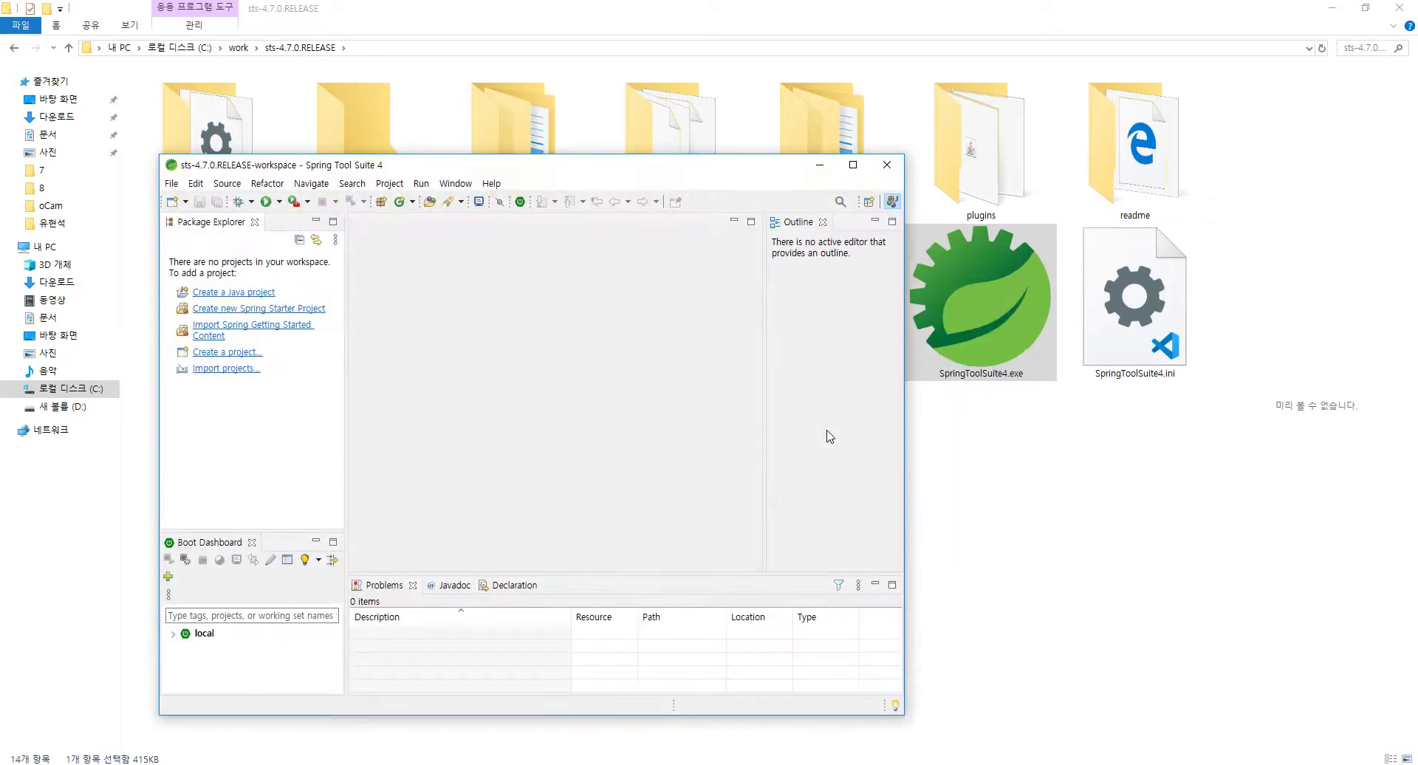
Maximize the workbench and close Outline, the bottom views, Boot Dashboard and Package Explorer
left_click(853, 165)
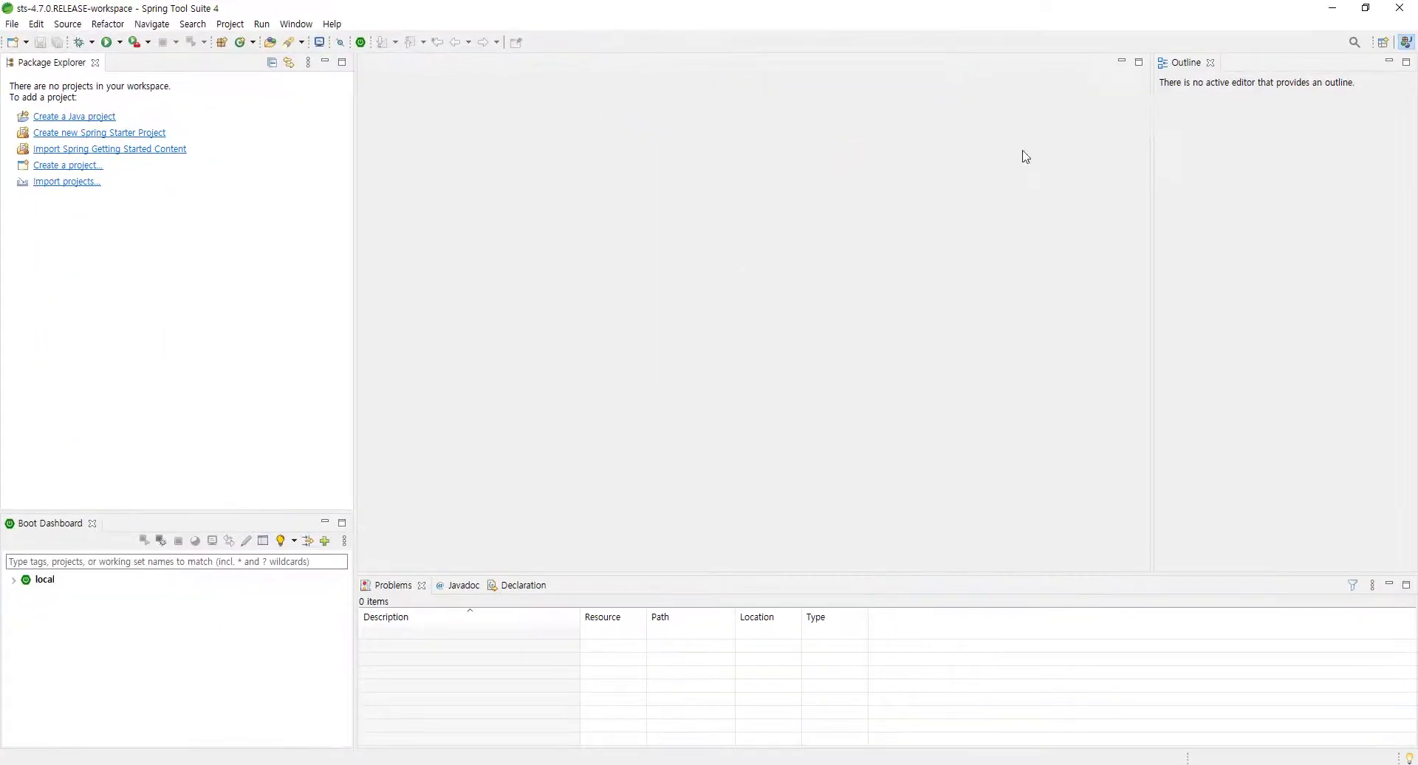
left_click(1211, 62)
right_click(481, 587)
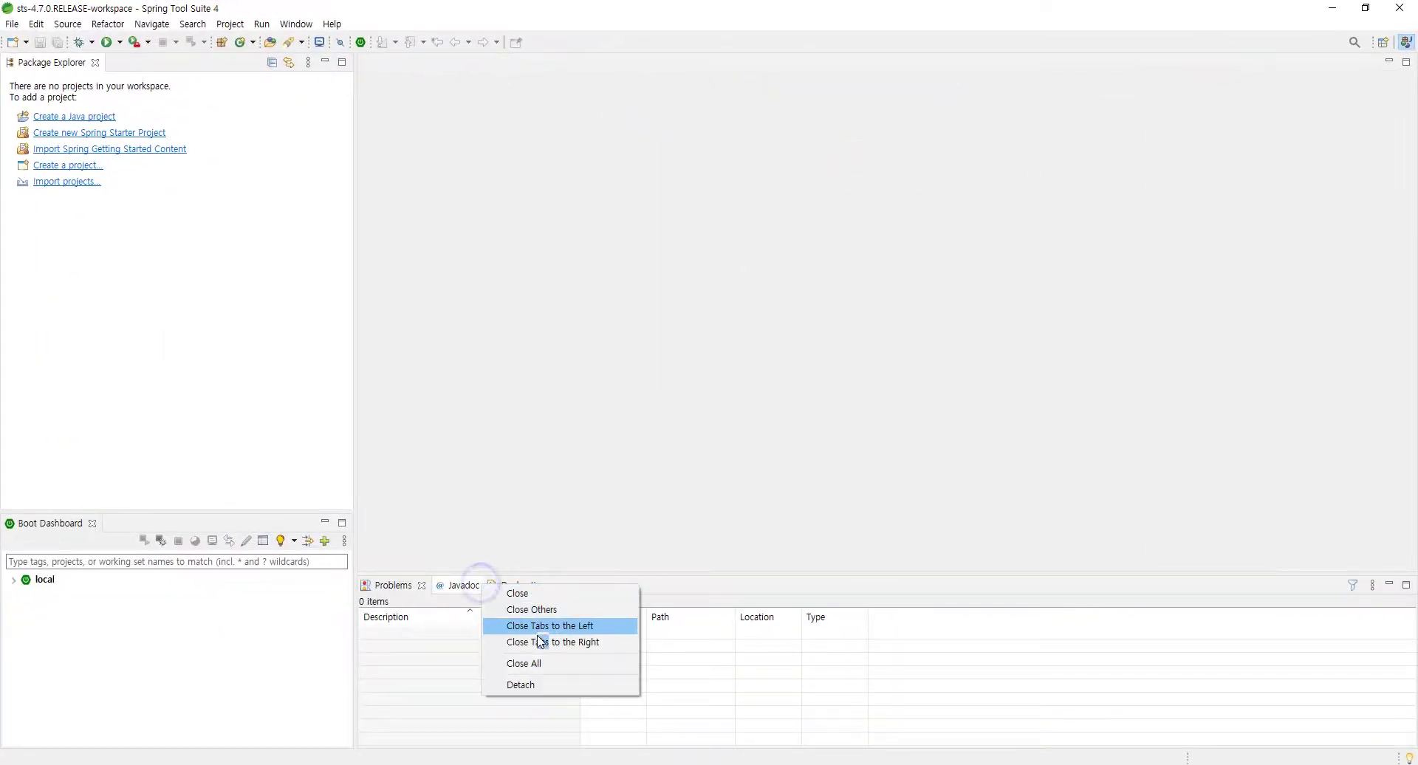
left_click(532, 663)
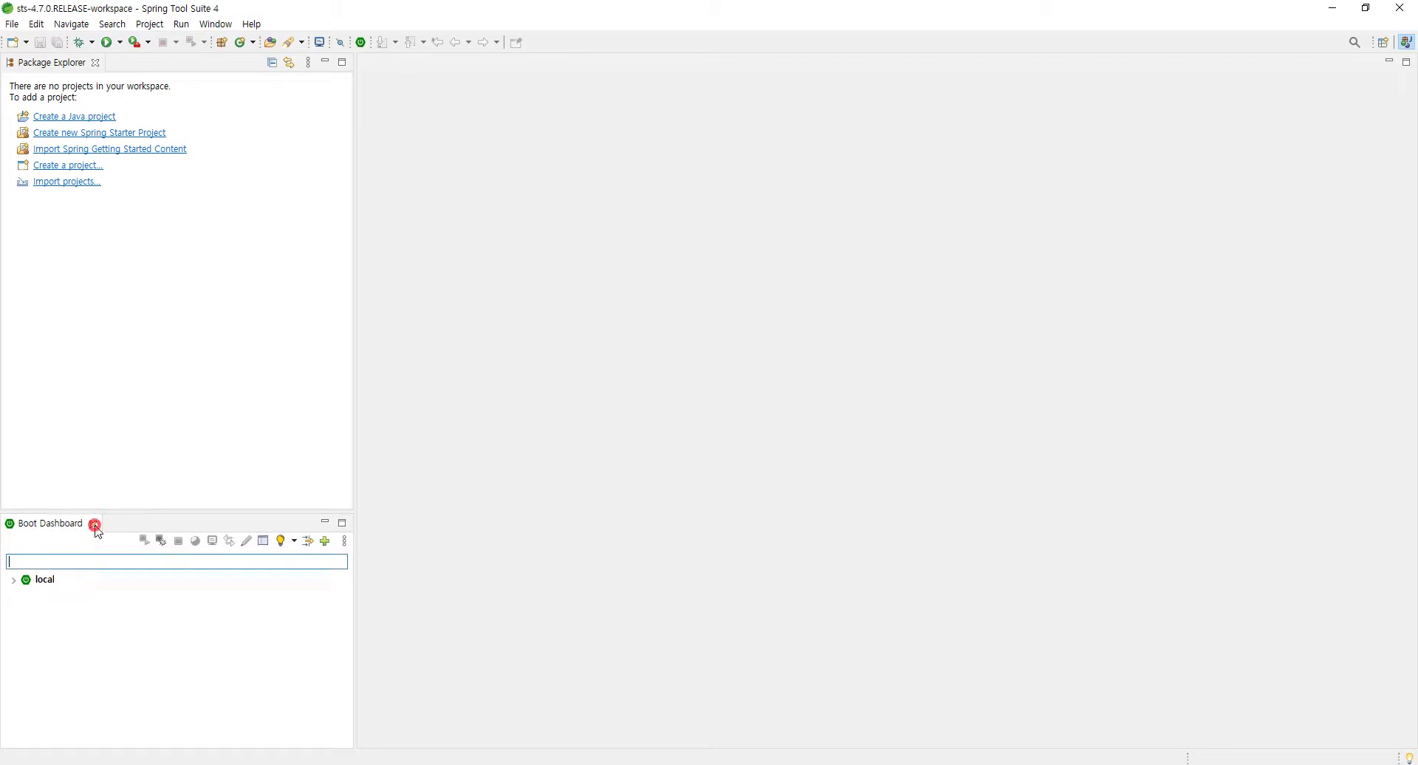
left_click(93, 524)
left_click(96, 62)
left_click(296, 24)
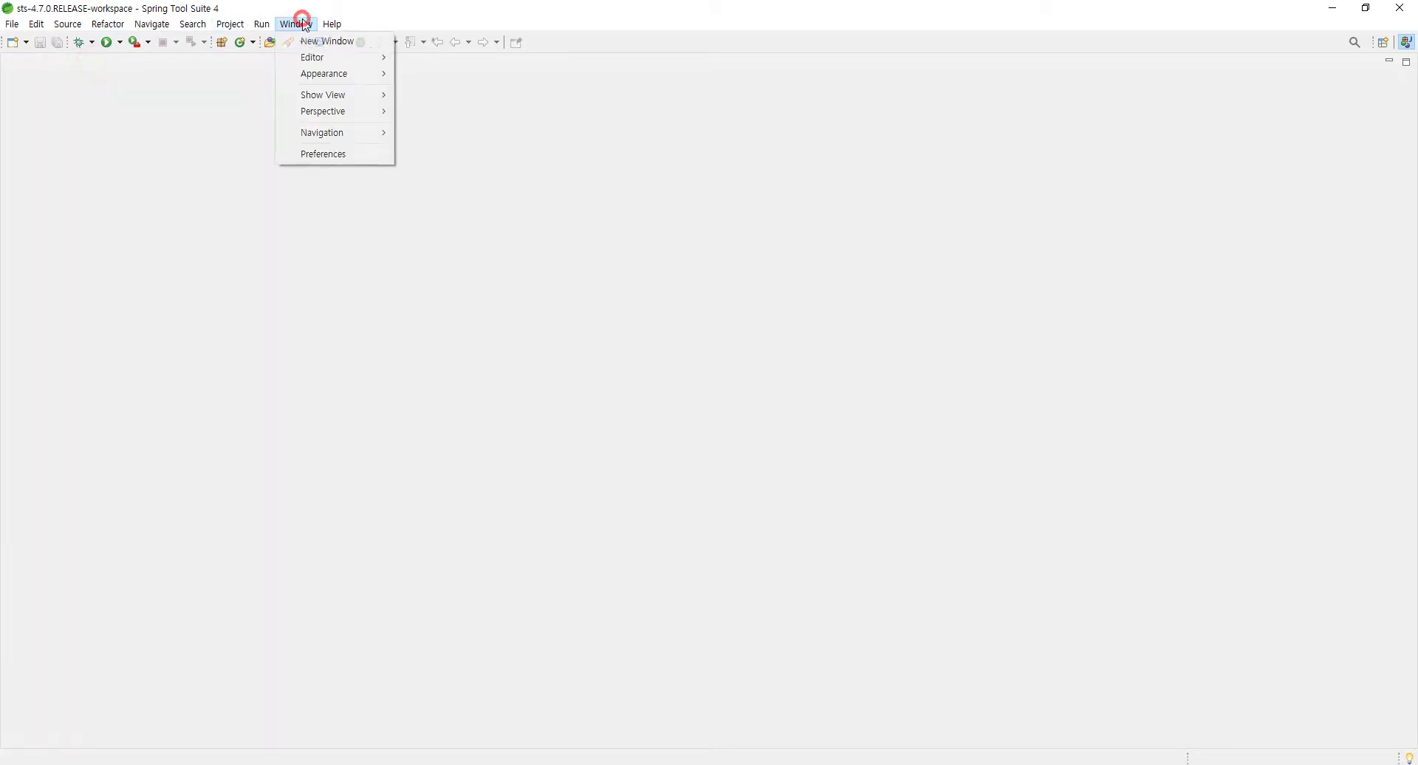
In Preferences filtered by 'files', set the JSON Files encoding to UTF-8 and apply
left_click(343, 151)
type("fiels")
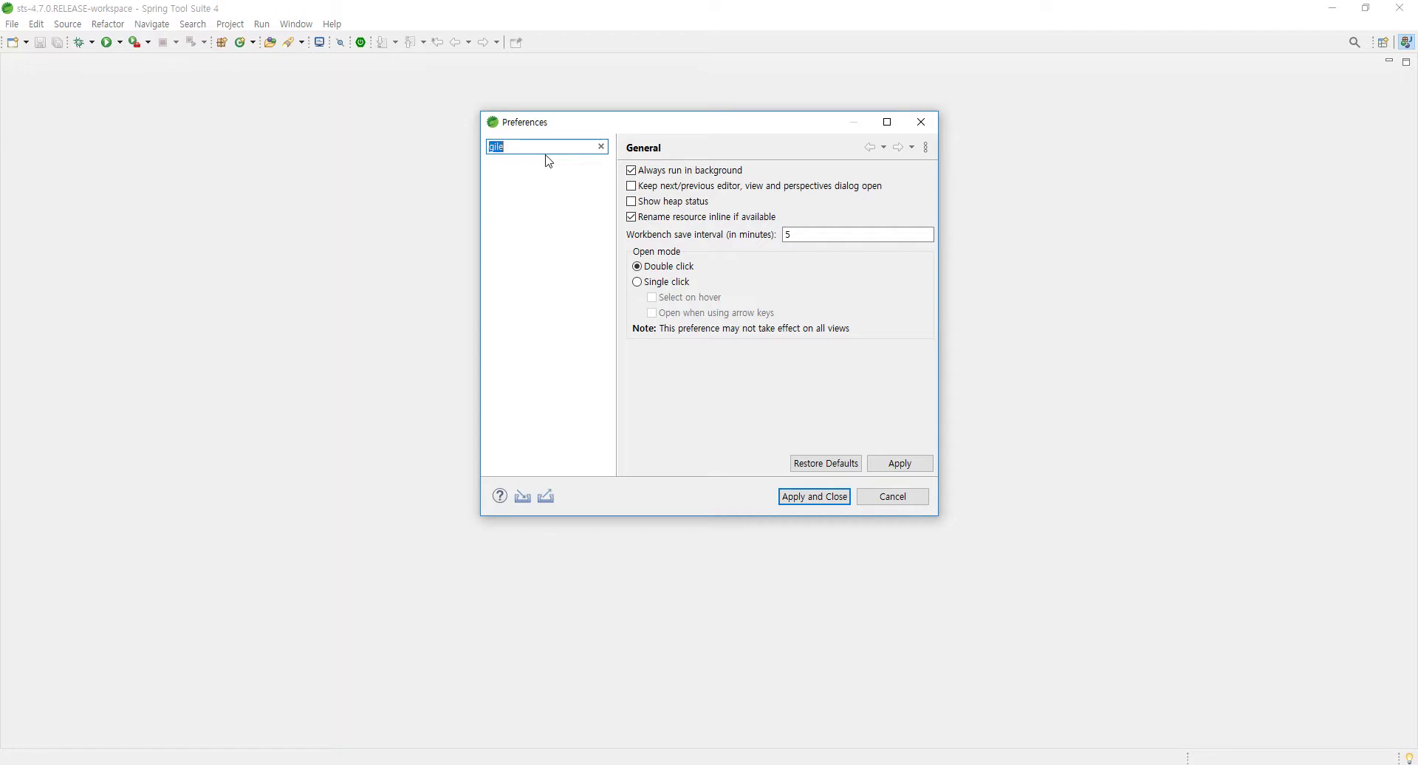
type("es")
left_click(537, 204)
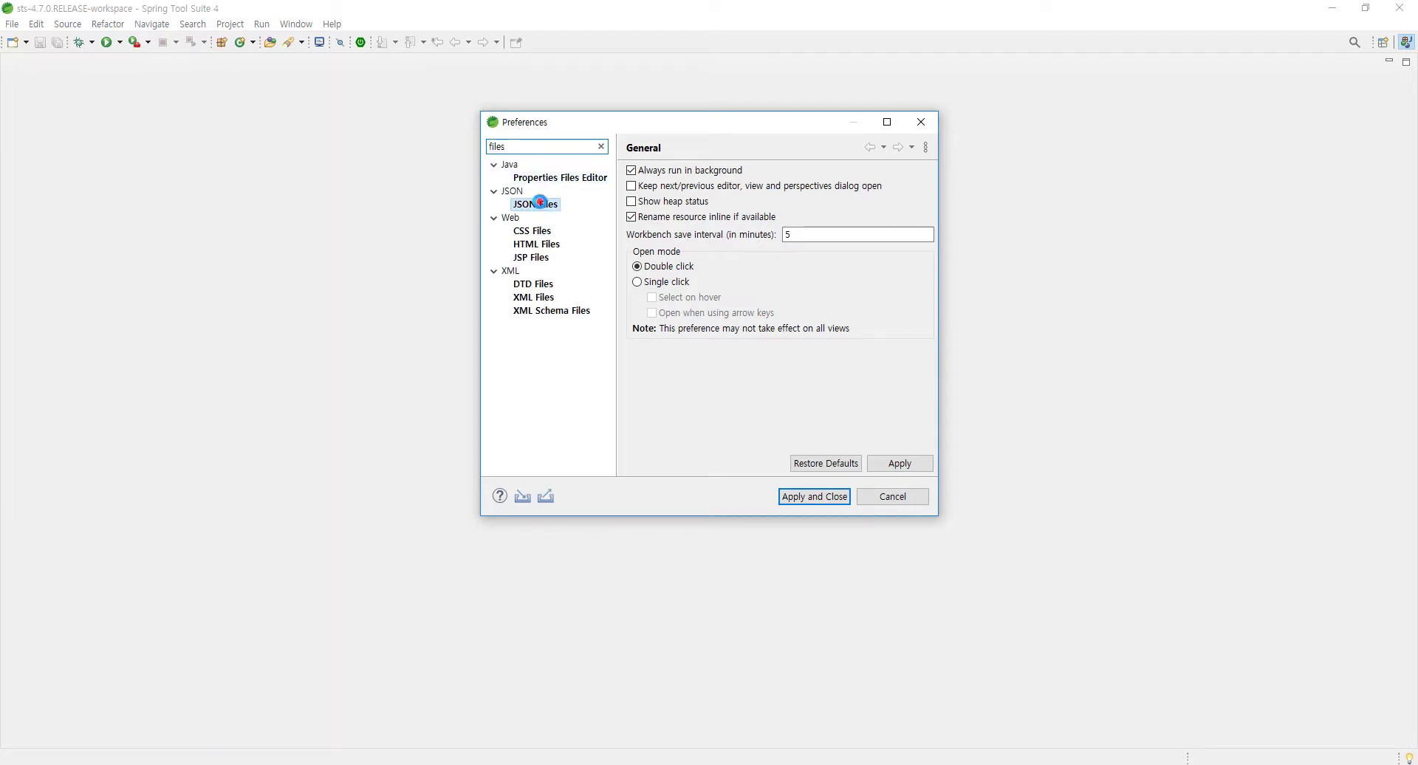
left_click(728, 232)
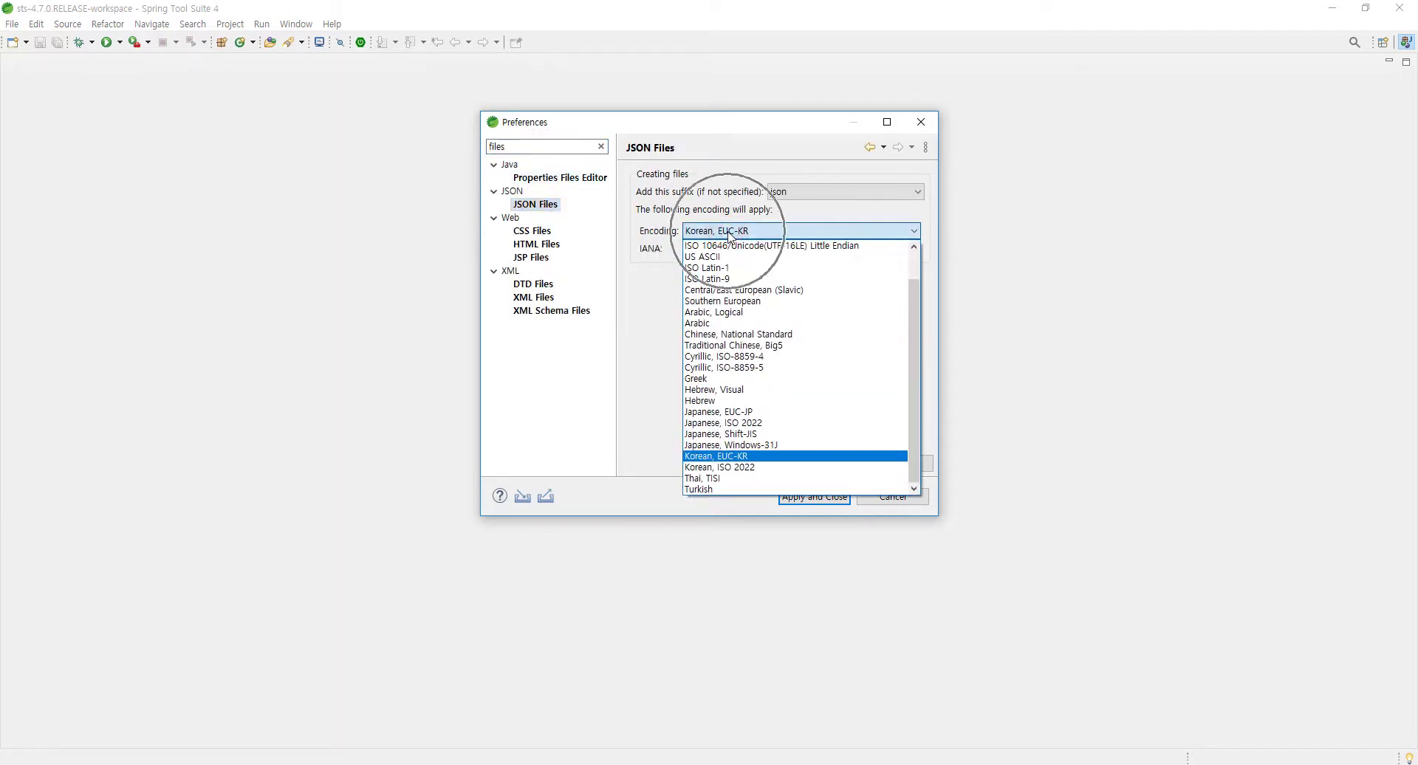
scroll(730, 236, "up", 1)
left_click(732, 244)
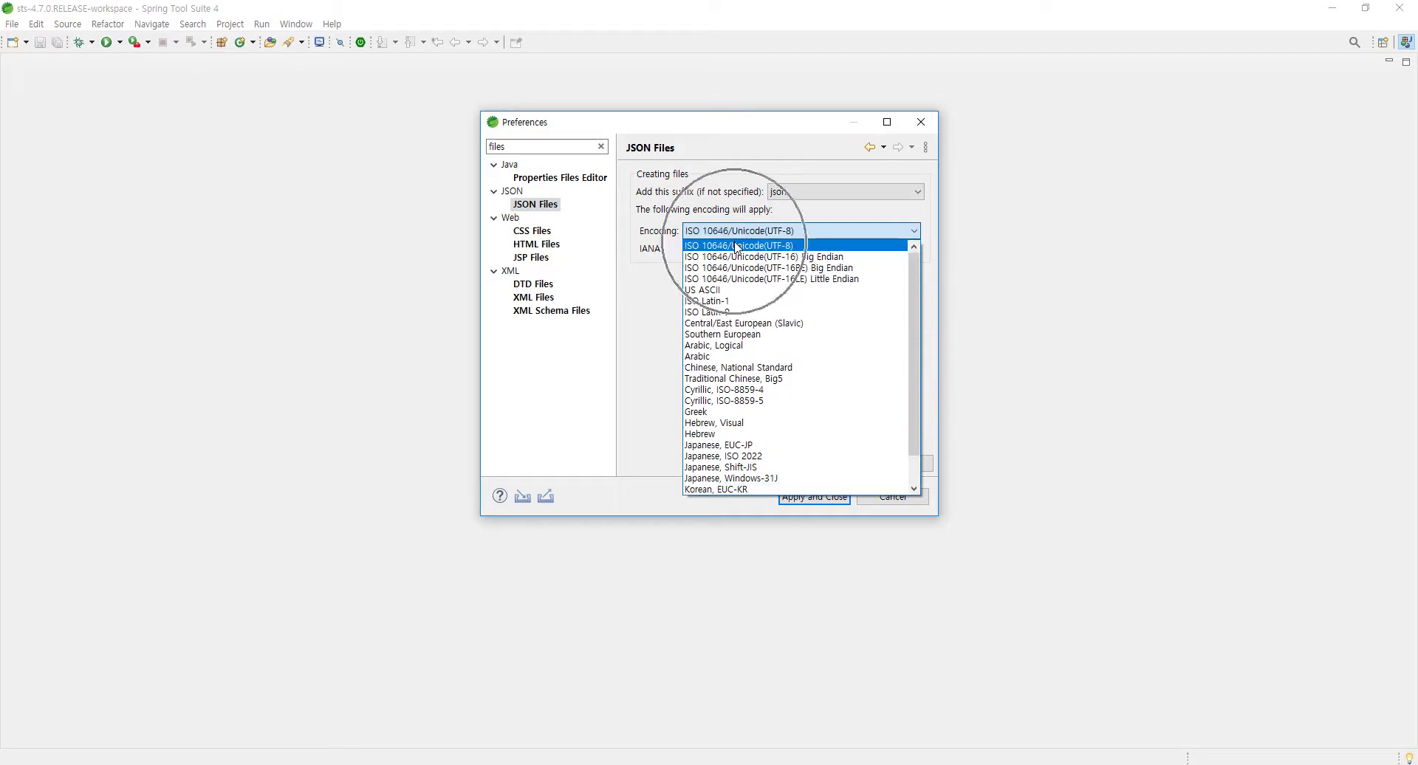
left_click(904, 465)
Set the CSS Files and HTML Files encodings to UTF-8
left_click(532, 230)
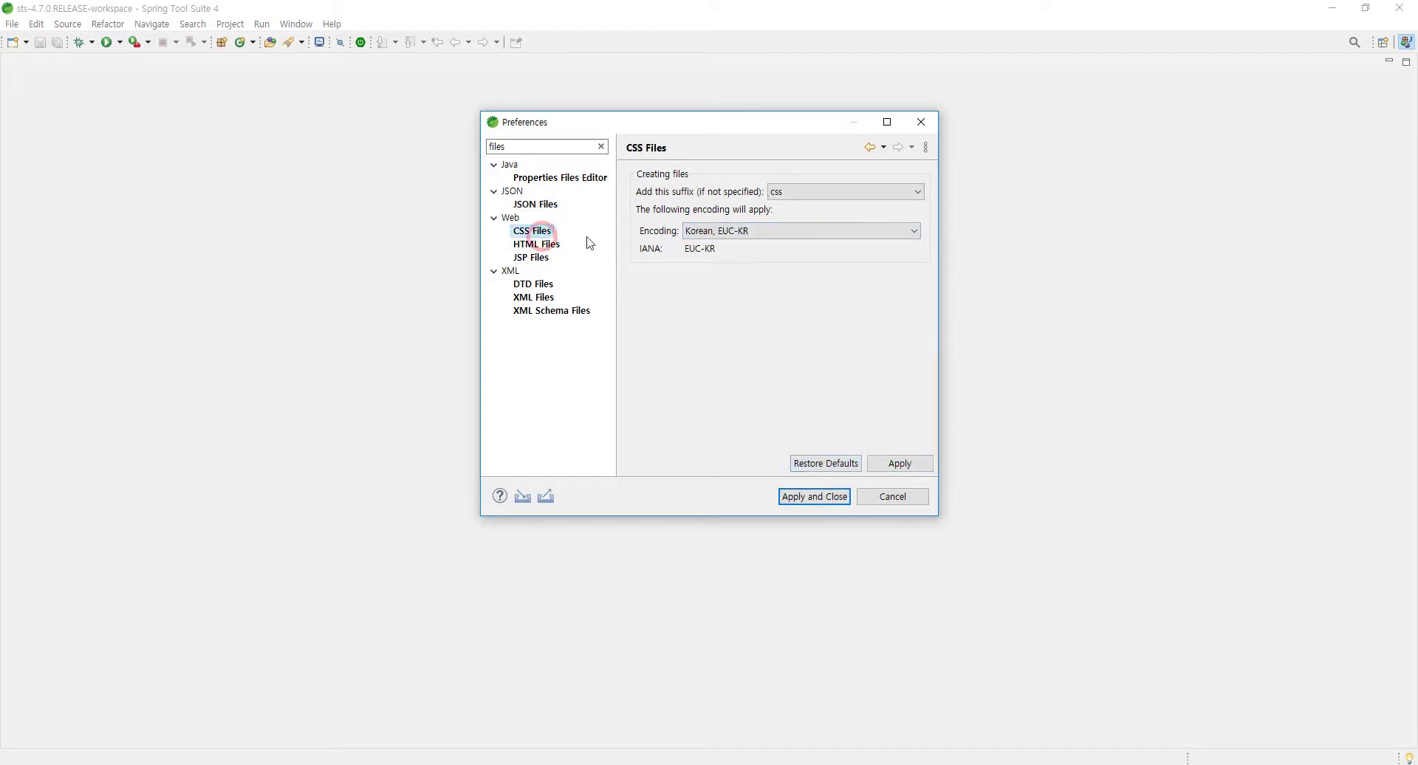
left_click(753, 232)
scroll(757, 295, "up", 5)
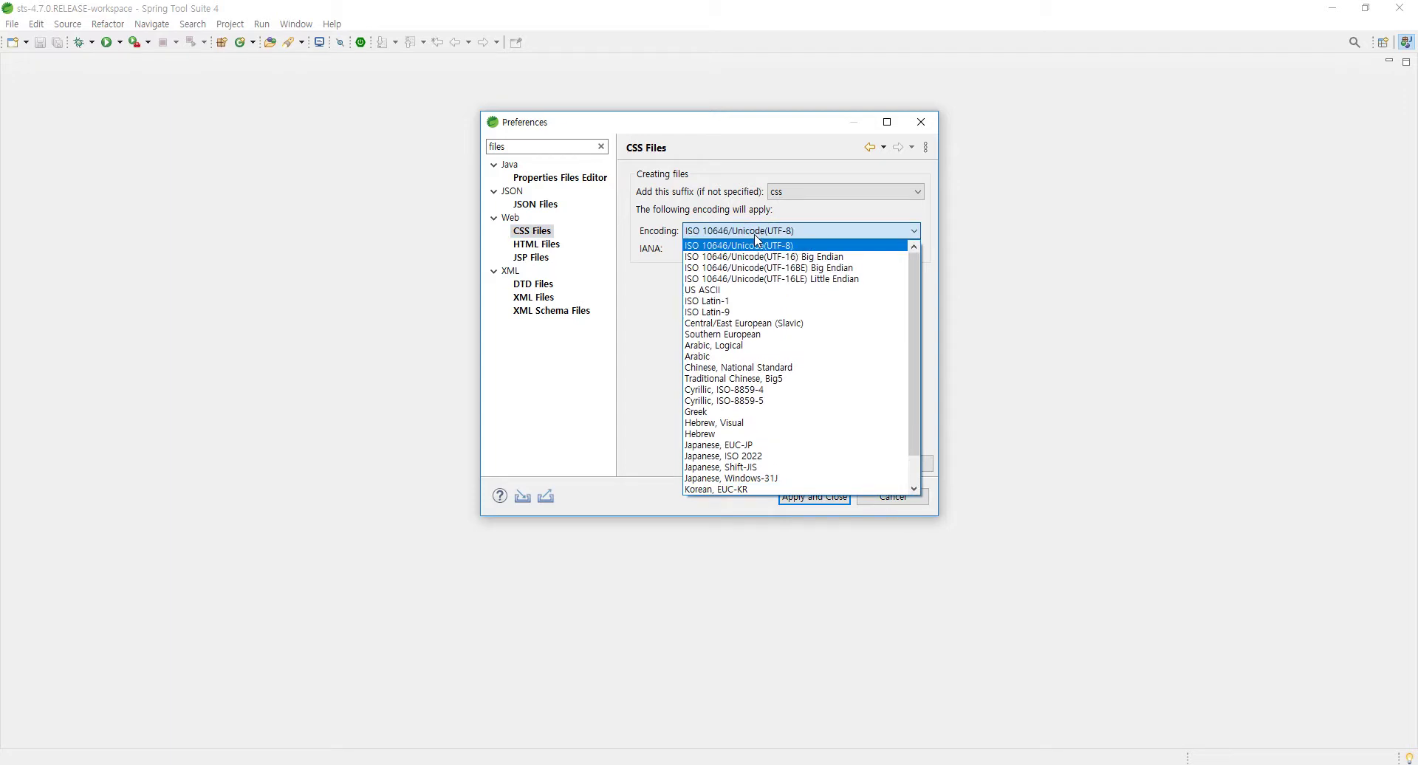
left_click(760, 246)
left_click(547, 242)
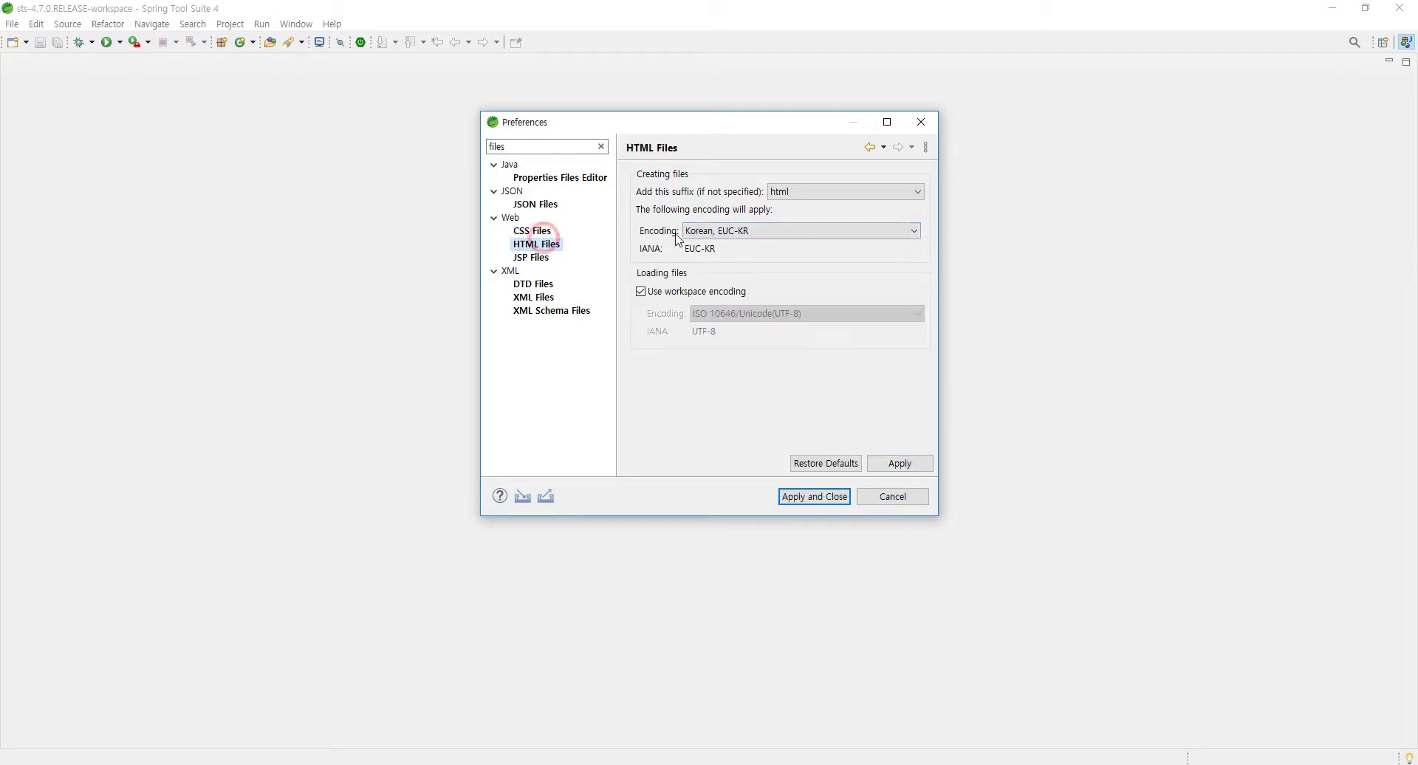
left_click(756, 231)
scroll(760, 231, "up", 10)
left_click(759, 231)
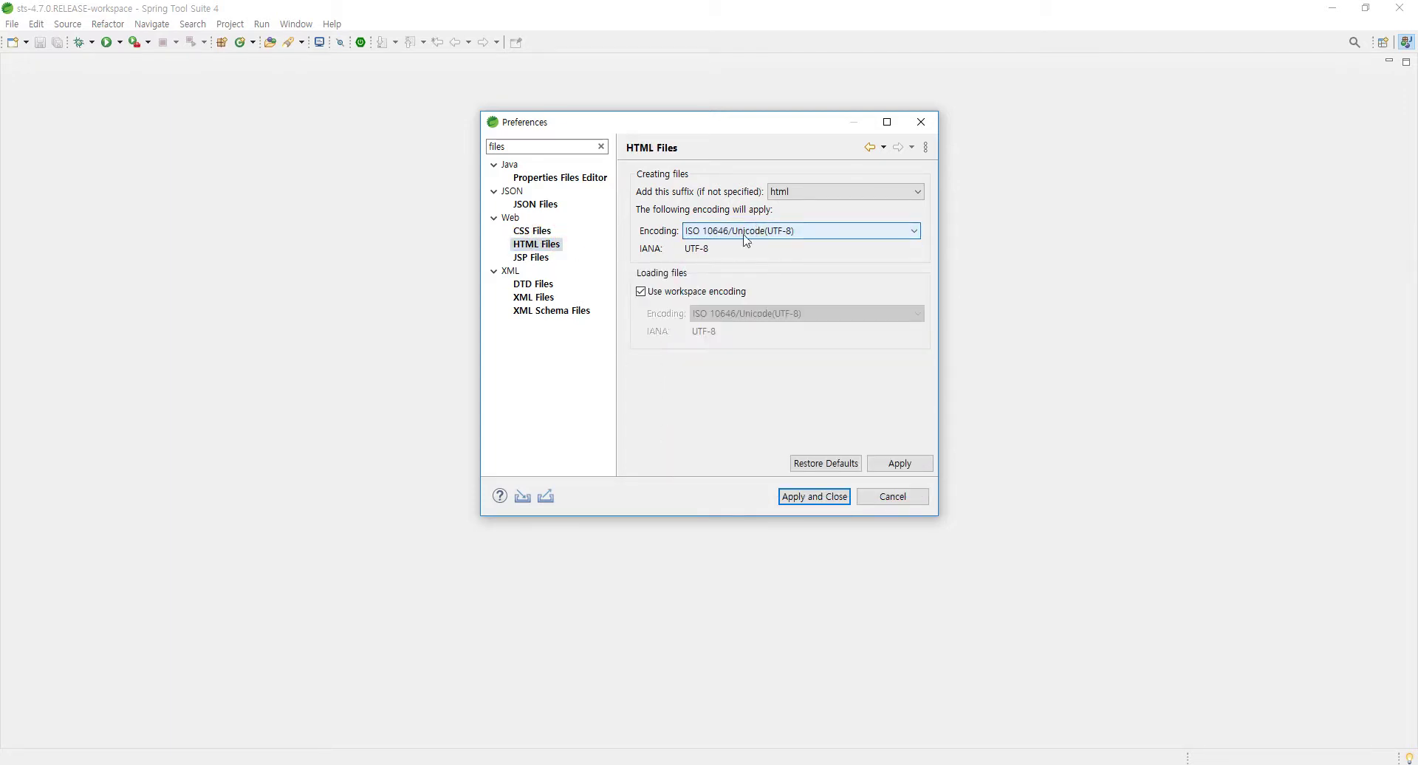
Set the JSP Files encoding to UTF-8 and apply the file encoding changes
left_click(530, 257)
left_click(771, 231)
scroll(771, 233, "up", 10)
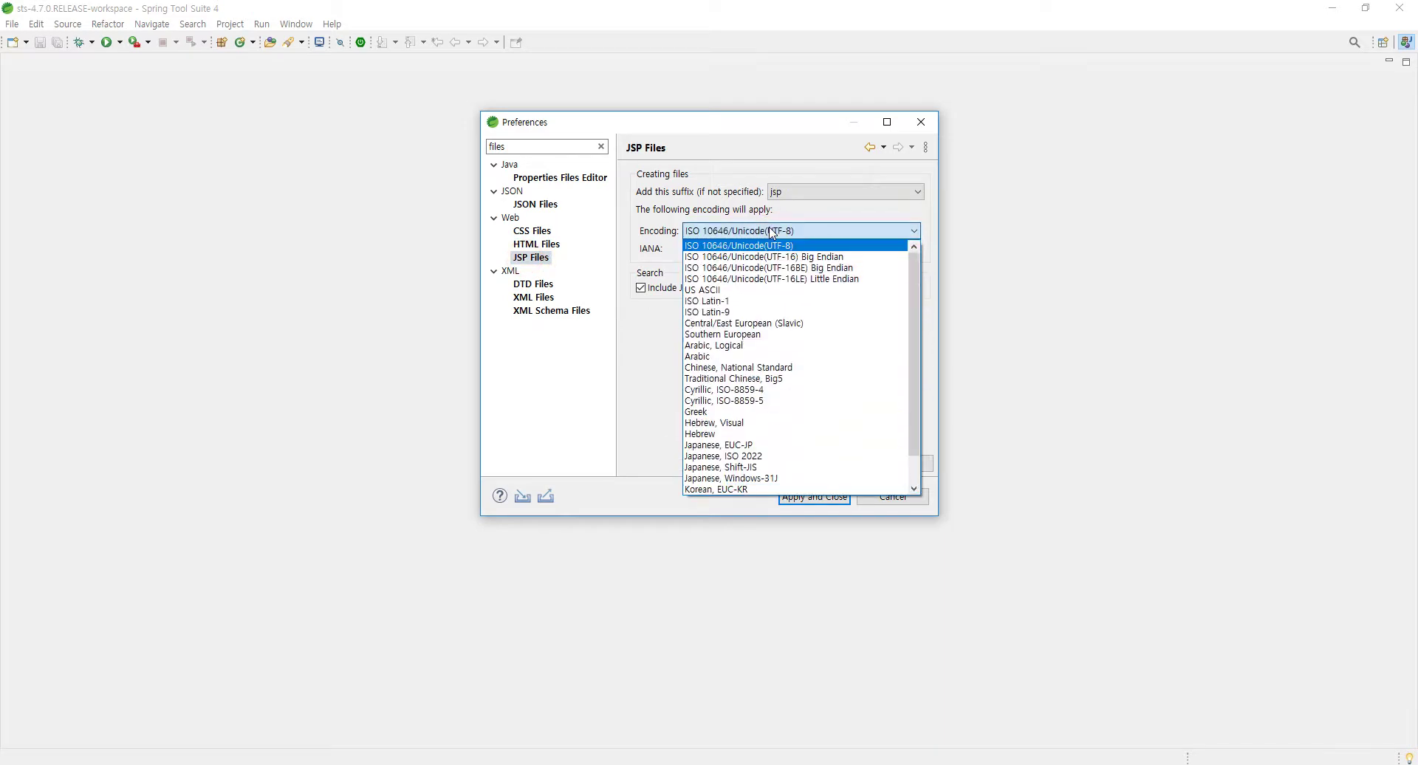
left_click(772, 231)
left_click(545, 299)
left_click(551, 311)
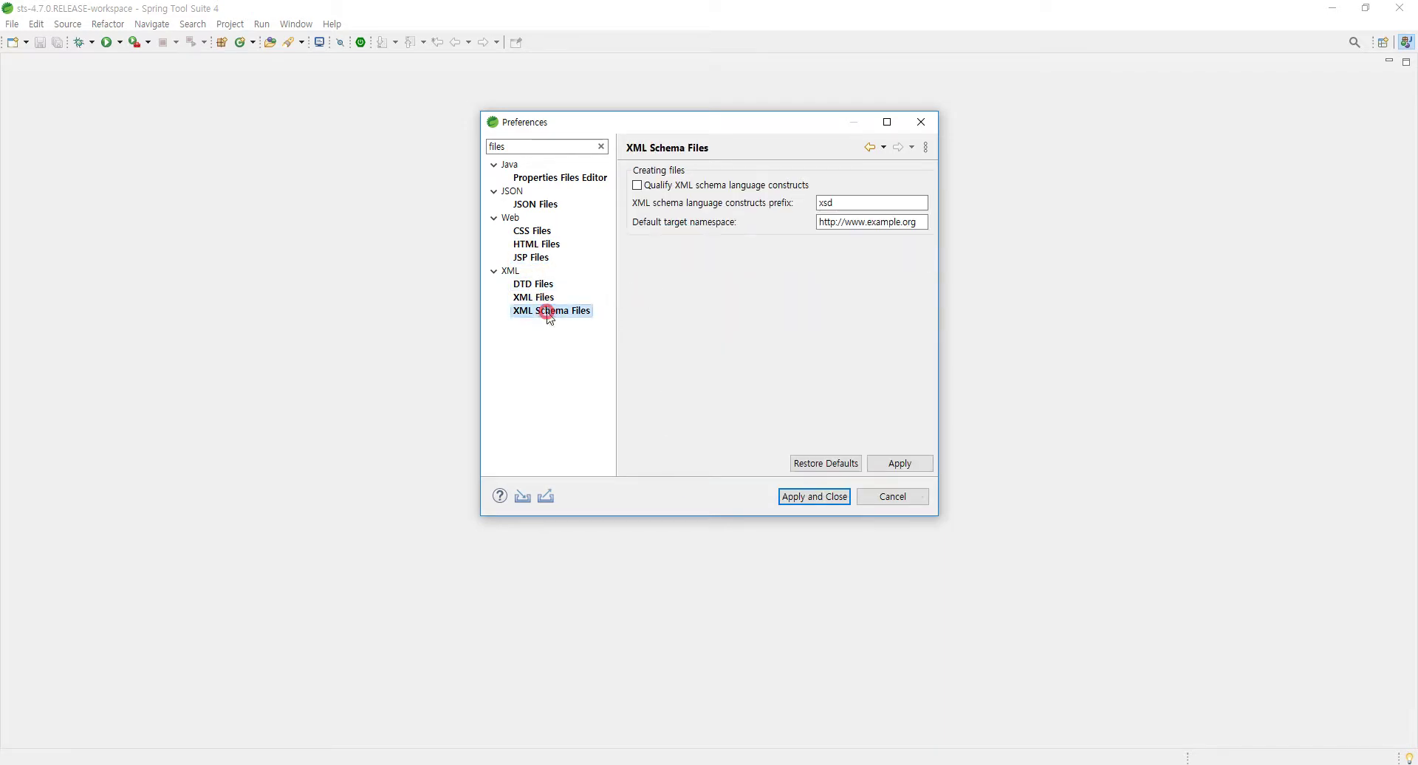
left_click(557, 143)
left_click(886, 465)
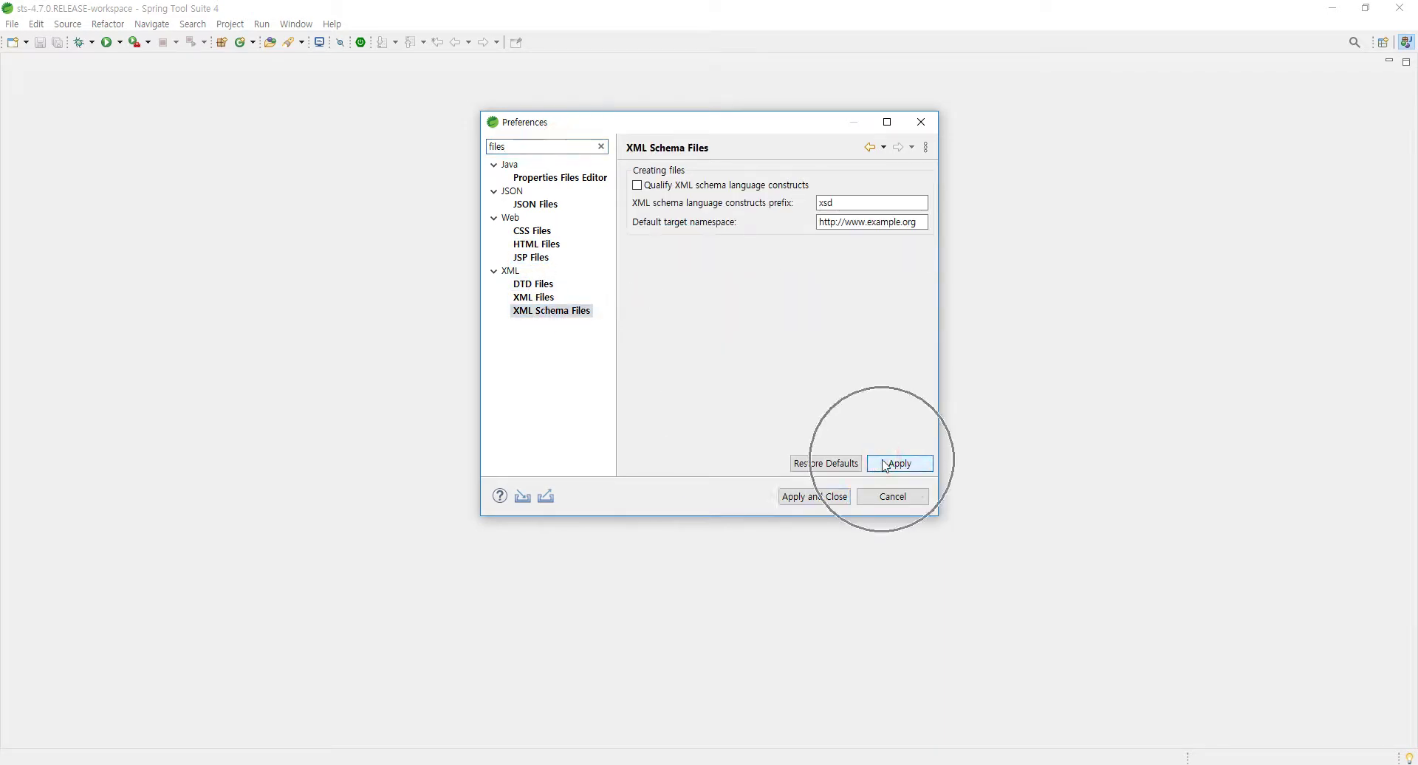
Change the Workspace text file encoding from MS949 to Other: UTF-8 and apply
left_click(565, 146)
type("w")
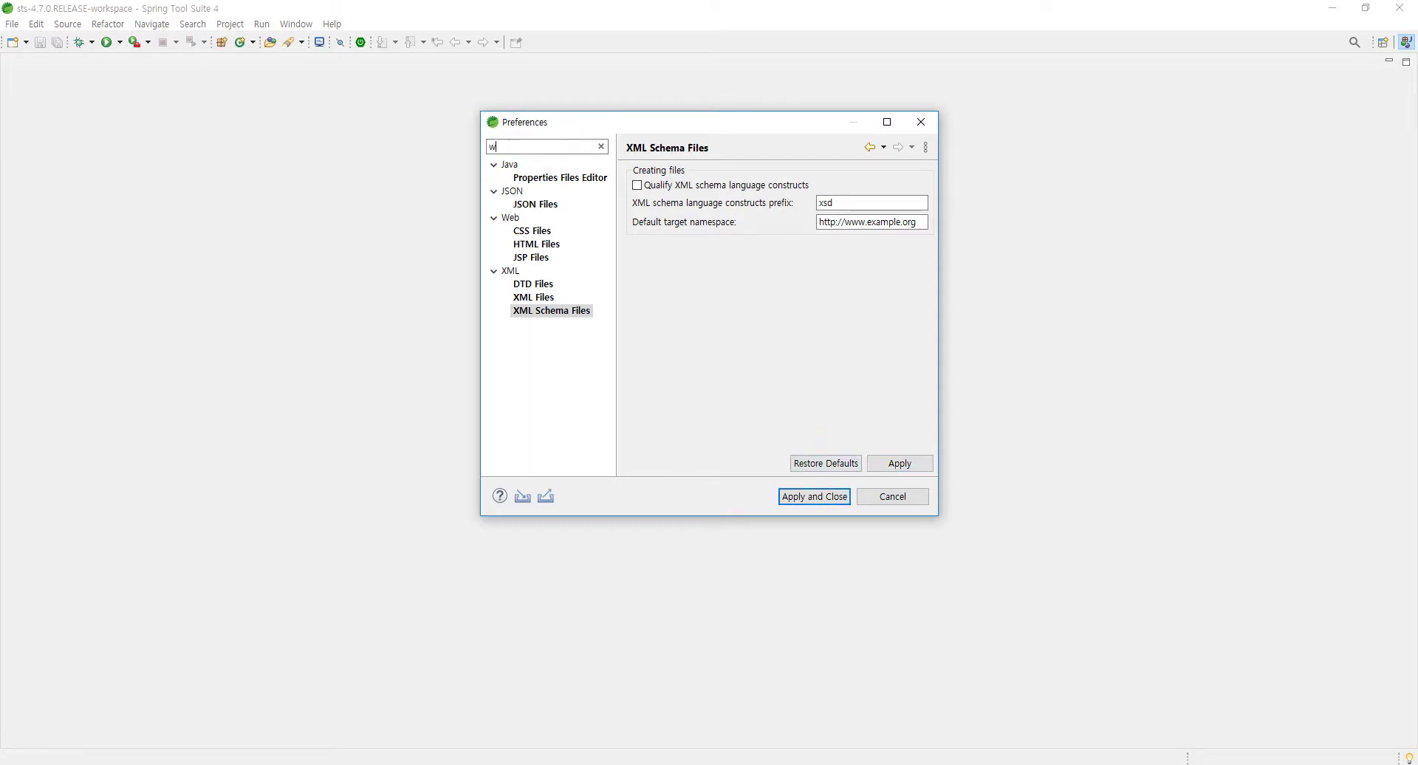
type("ork")
left_click(557, 193)
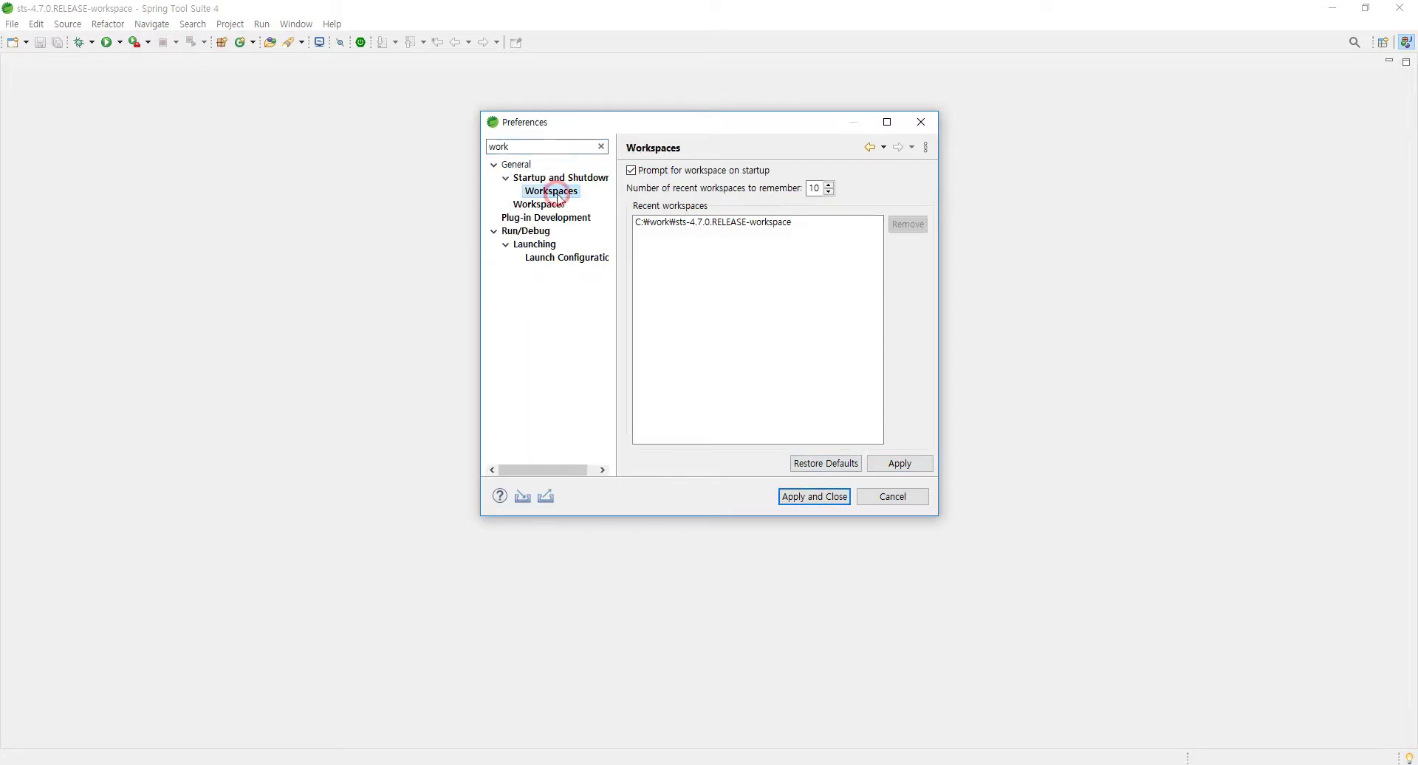
left_click(558, 204)
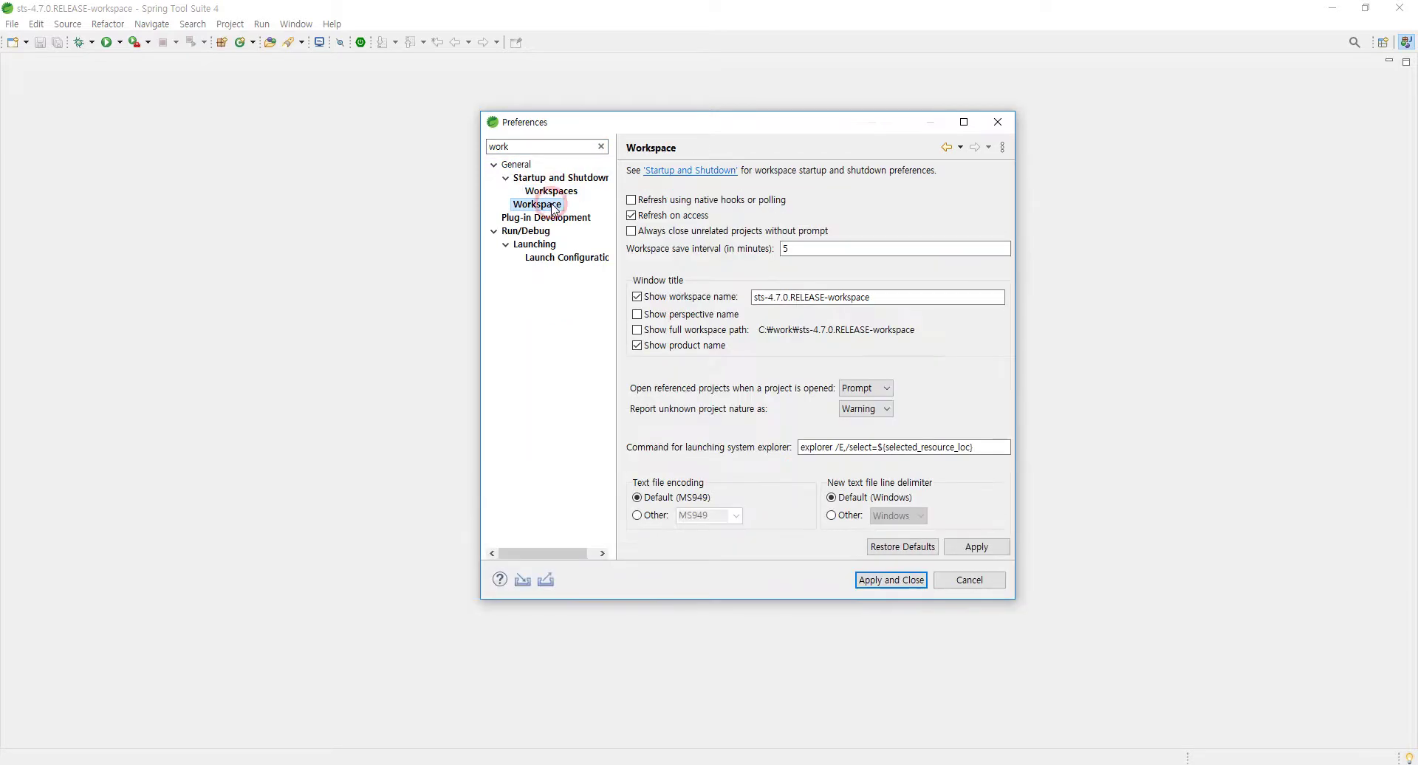
left_click(650, 517)
left_click(737, 516)
key("Down")
key("Down")
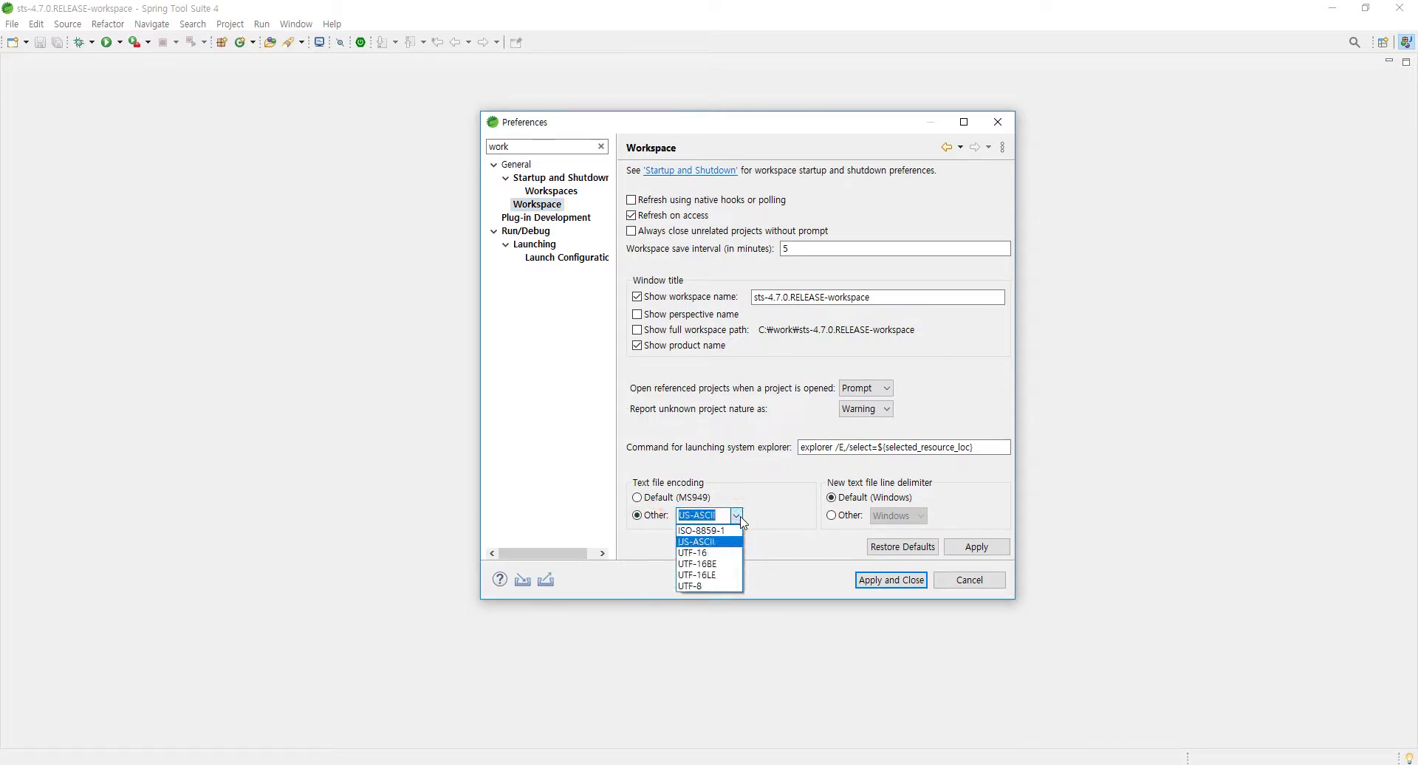
key("Down")
key("Down")
key("Down")
key("Down")
key("Return")
left_click(974, 546)
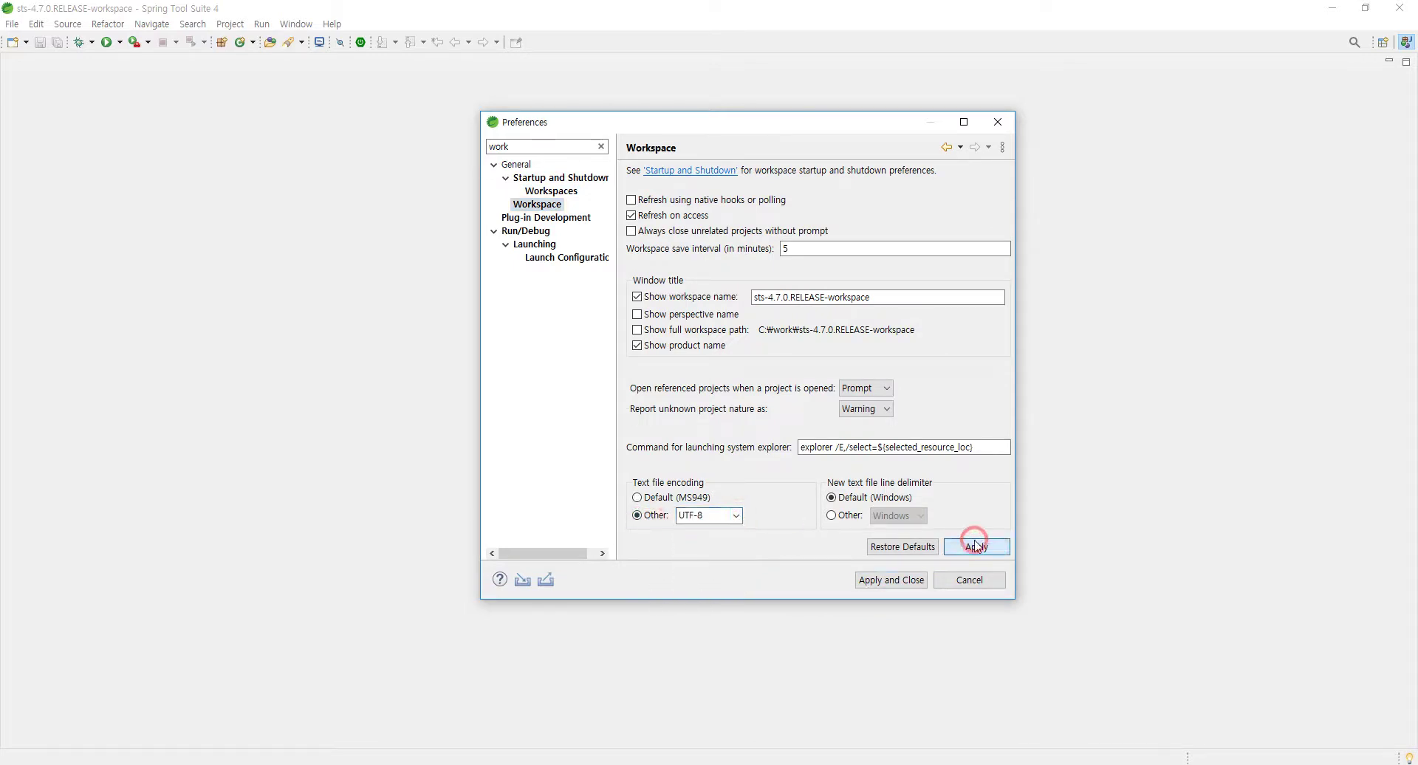
left_click(563, 150)
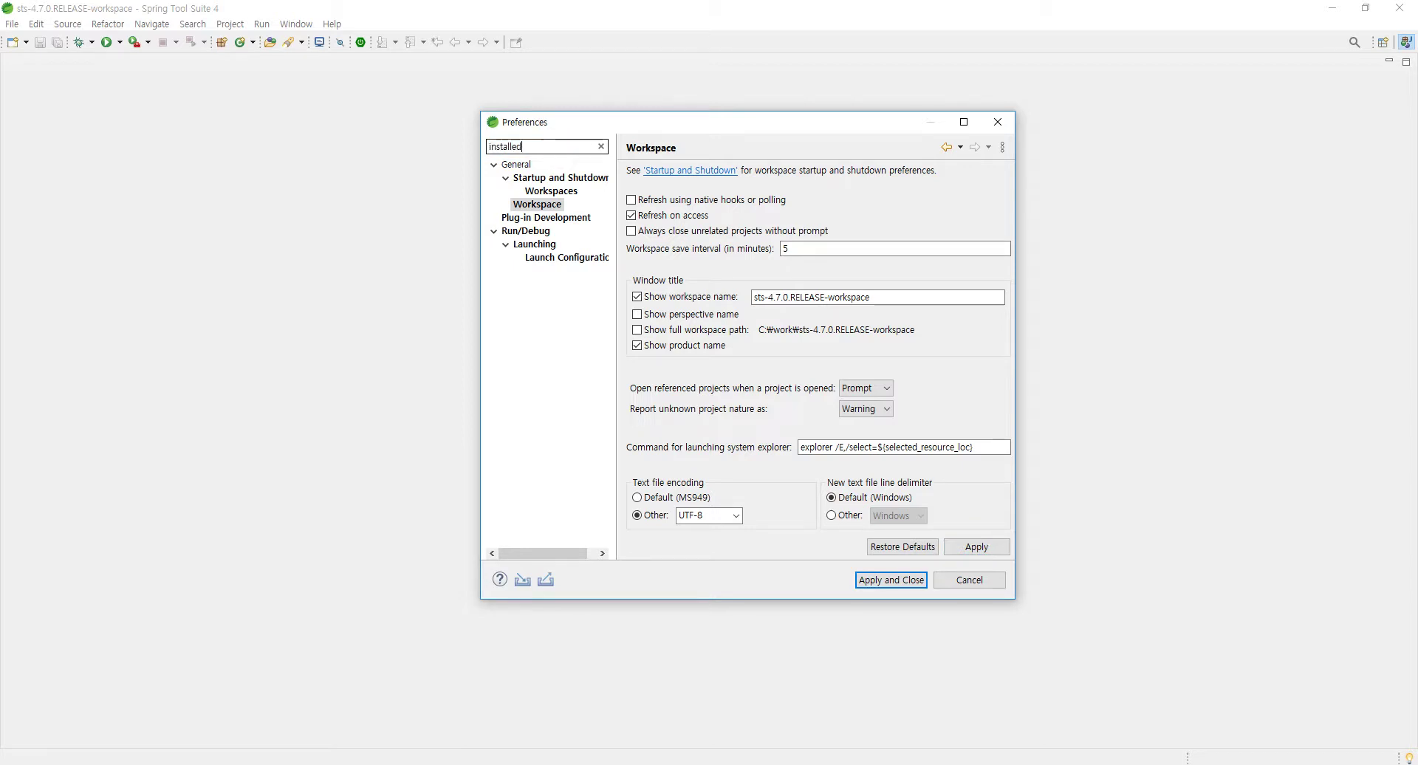
Edit Installed JRE jre1.8.0_221, renaming it and its home folder to jdk1.8.0_221, then apply
left_click(543, 179)
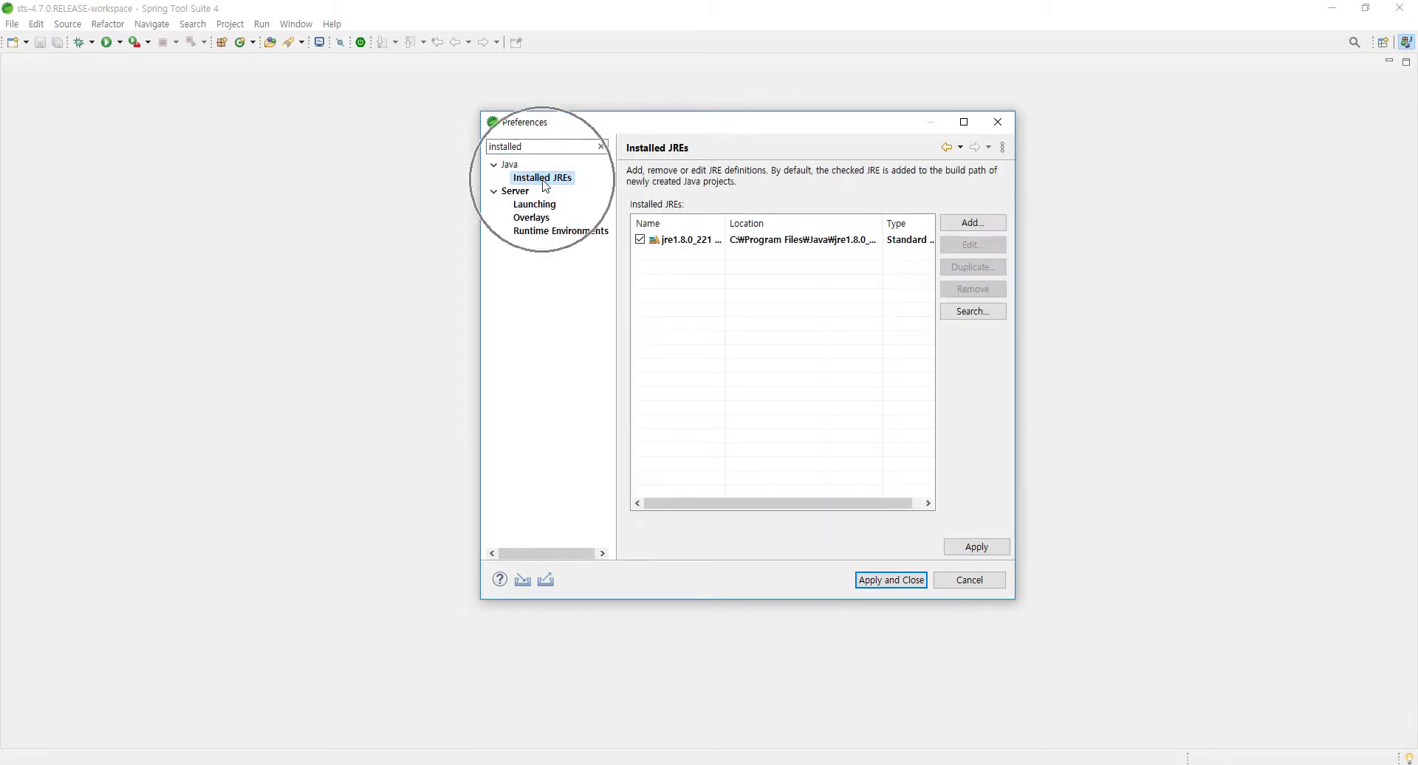
left_click(768, 243)
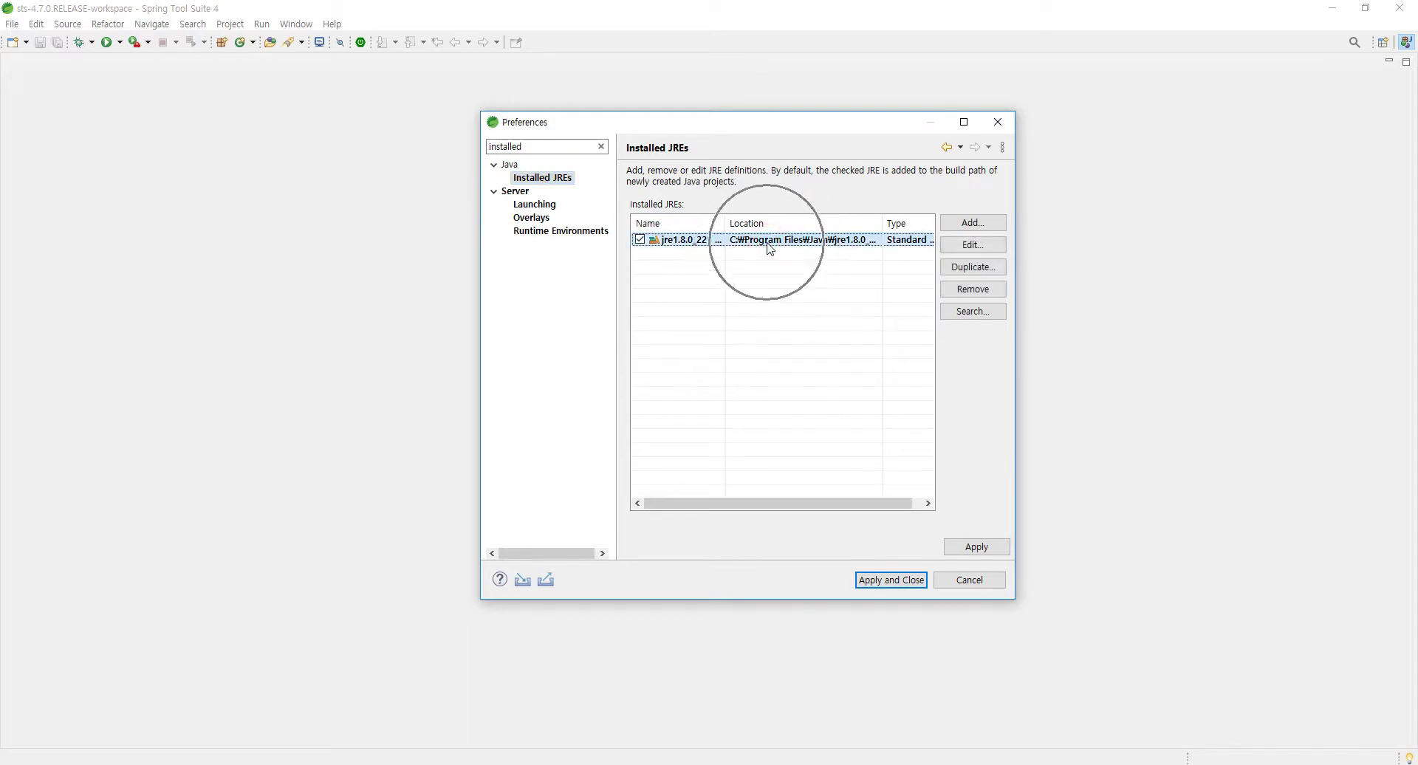
left_click(972, 245)
left_click(695, 211)
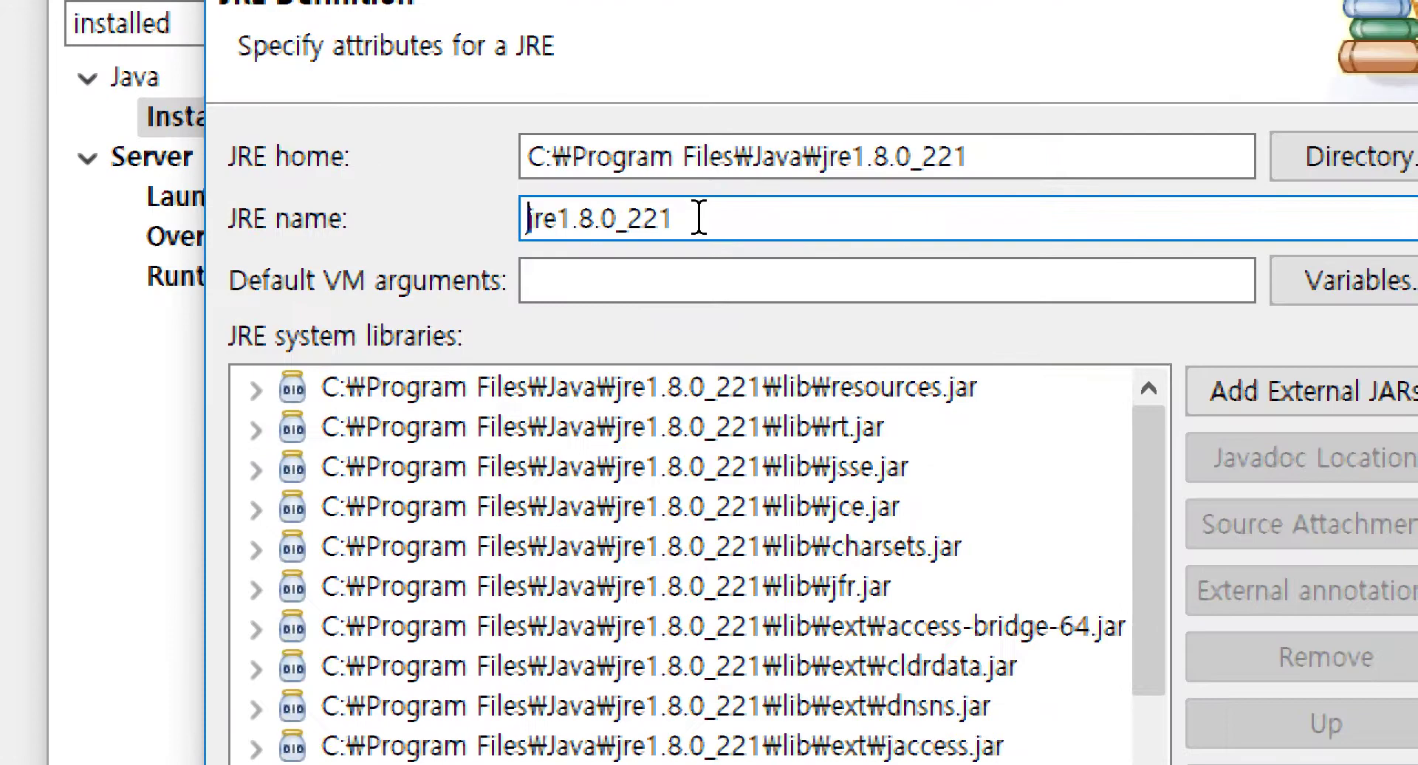
key("shift+Right")
key("shift+Right")
key("shift+Right")
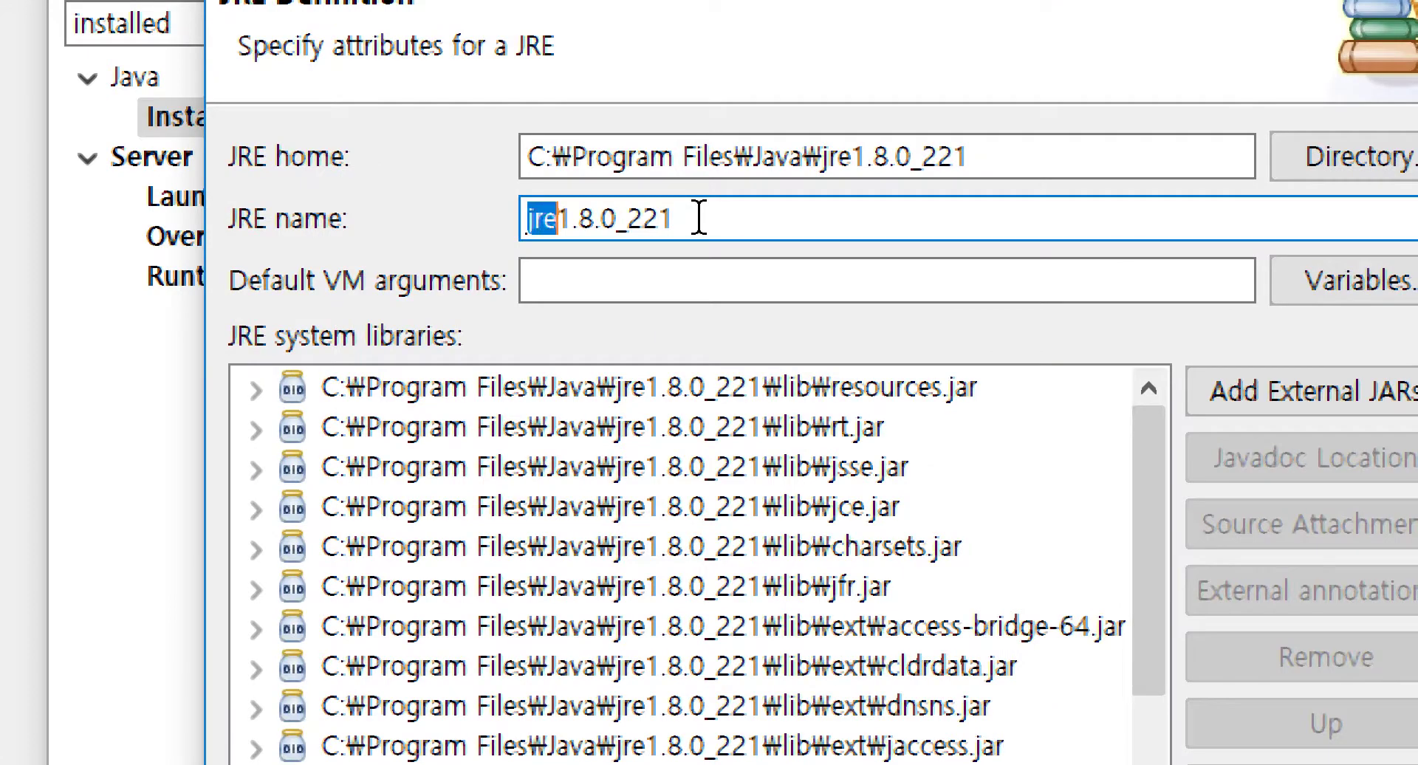
type("jdk")
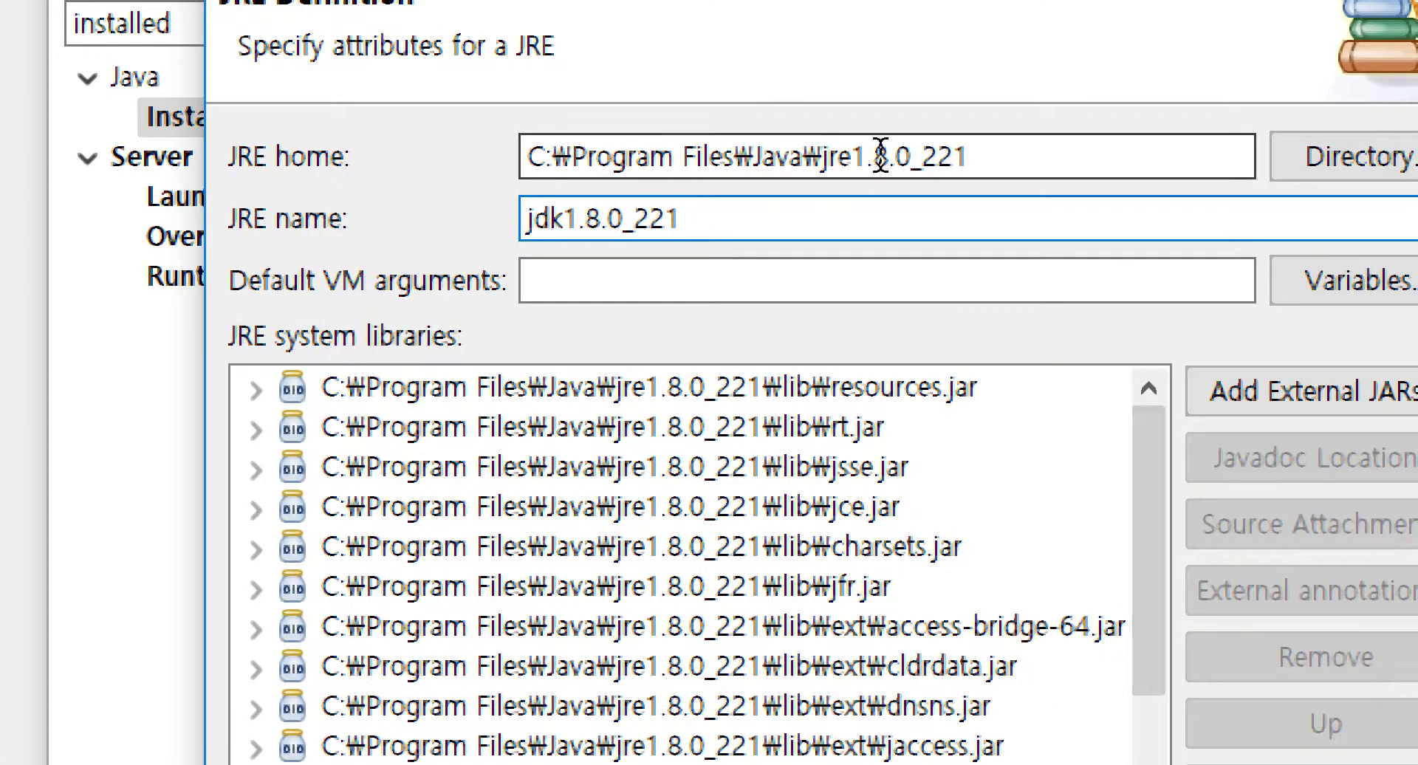
left_click(823, 156)
key("shift+Right")
key("shift+Right")
key("shift+Right")
type("jdk")
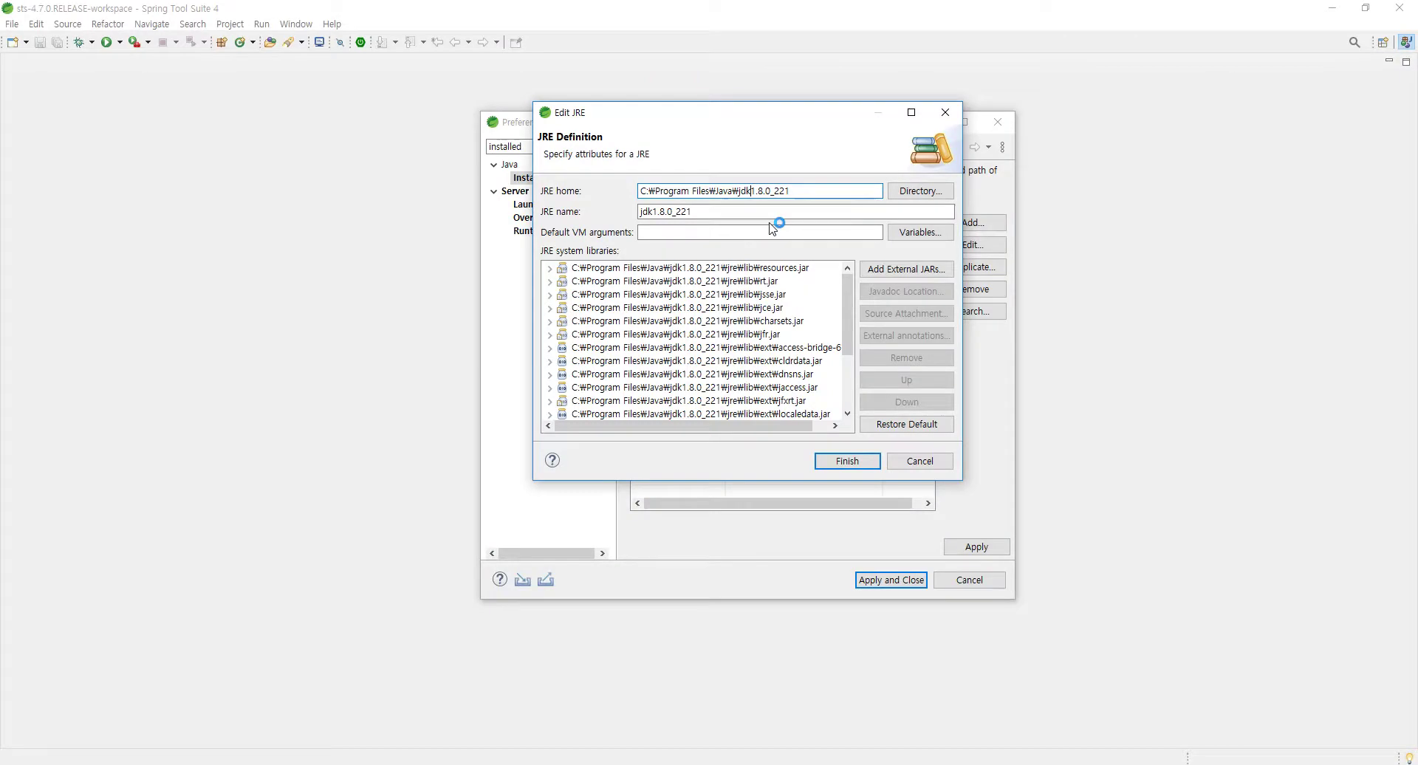
left_click(849, 460)
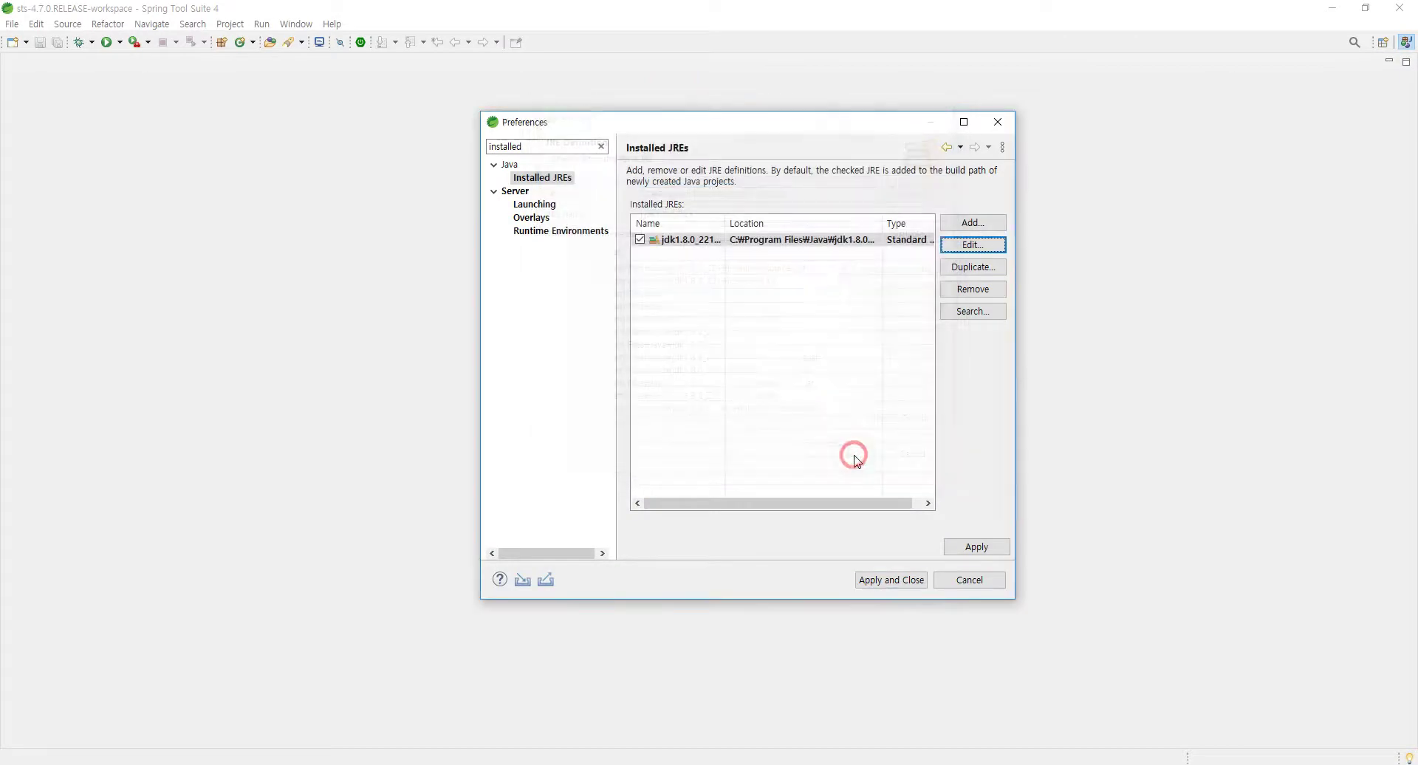
left_click(984, 551)
Select the Text Font entry under Colors and Fonts > Basic
left_click(563, 145)
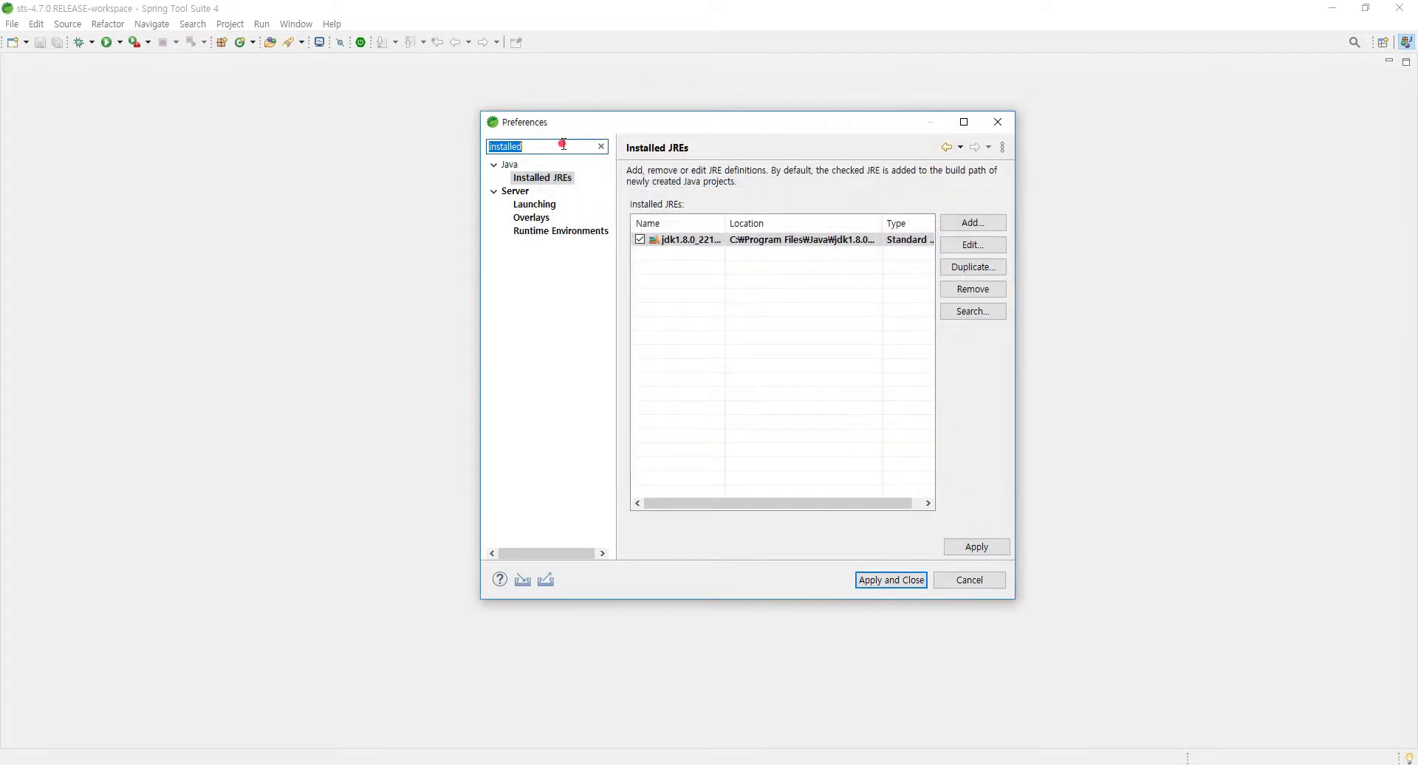
type("font")
left_click(567, 190)
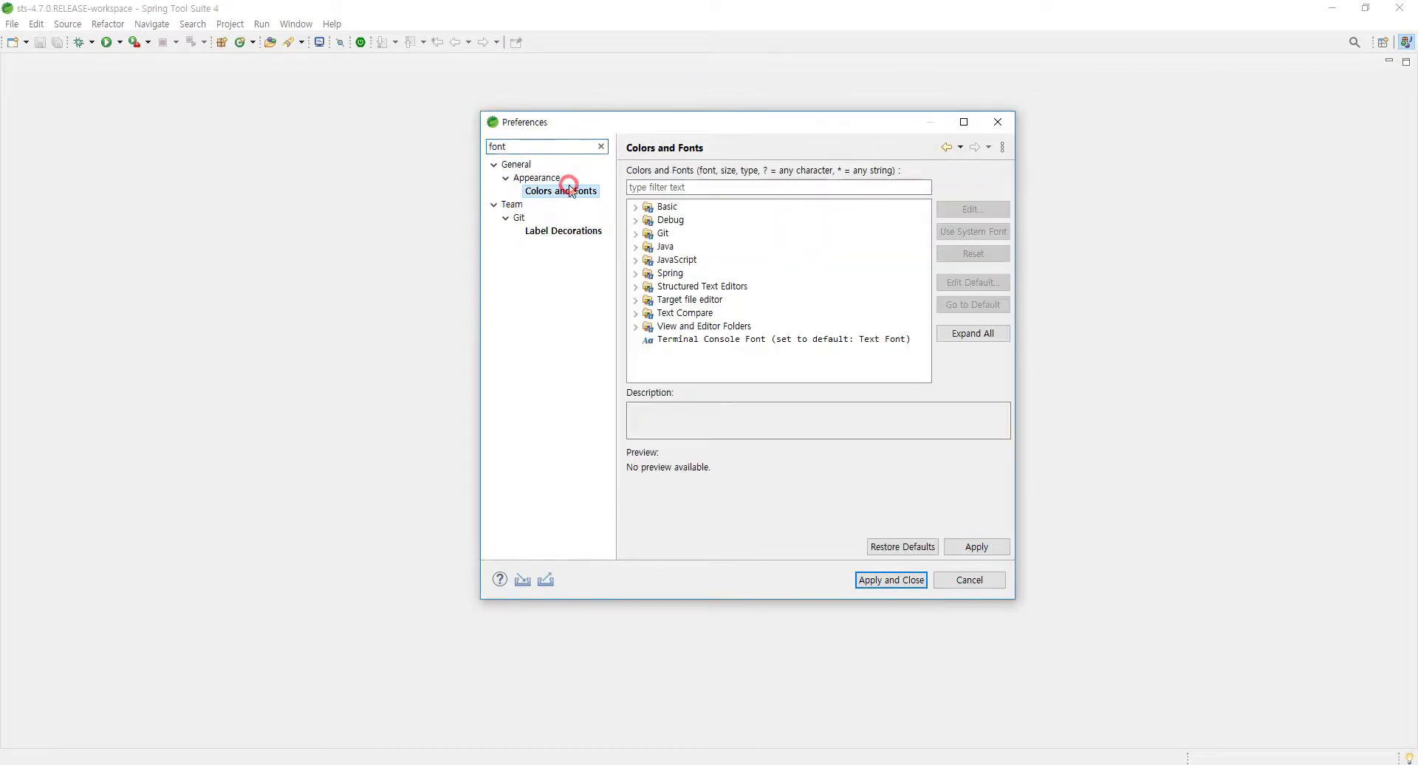
left_click(637, 209)
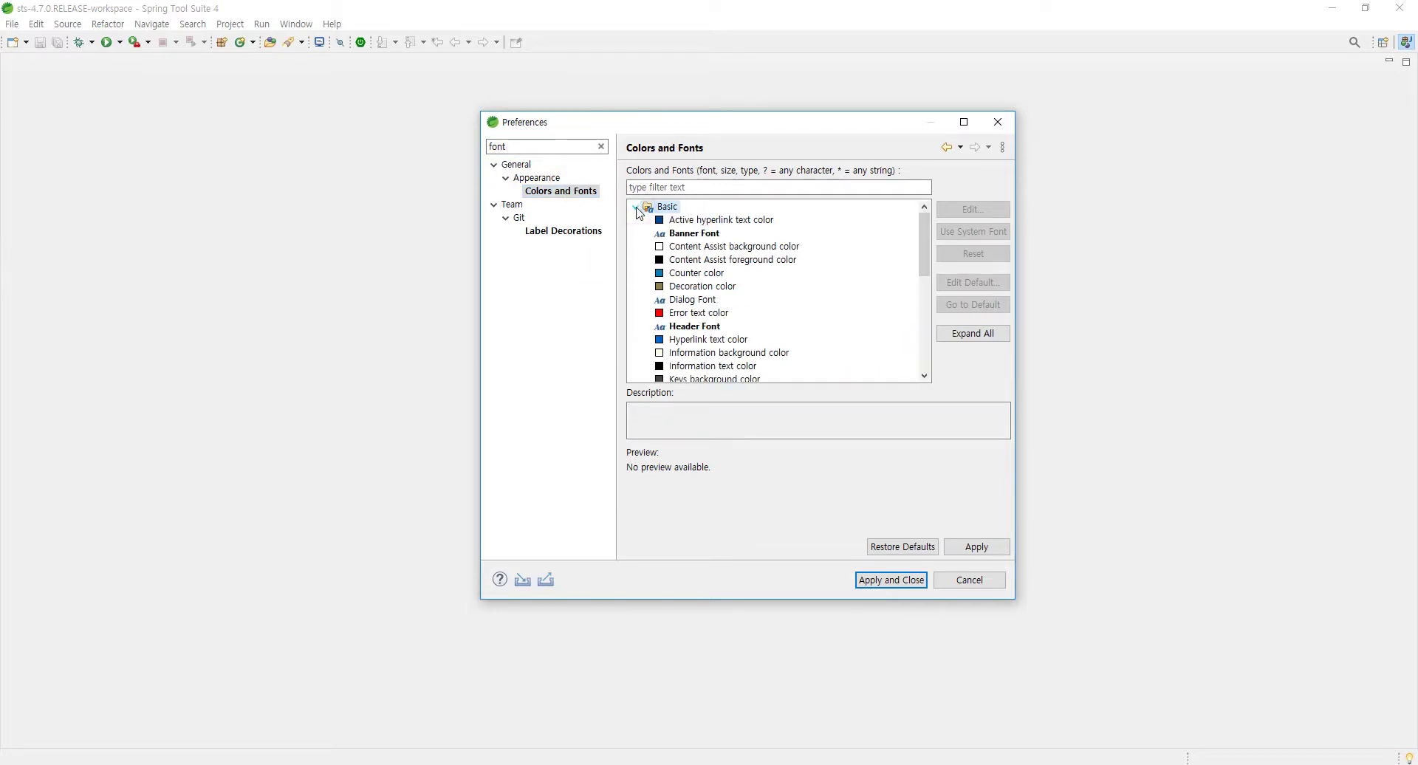
scroll(713, 310, "down", 4)
left_click(705, 328)
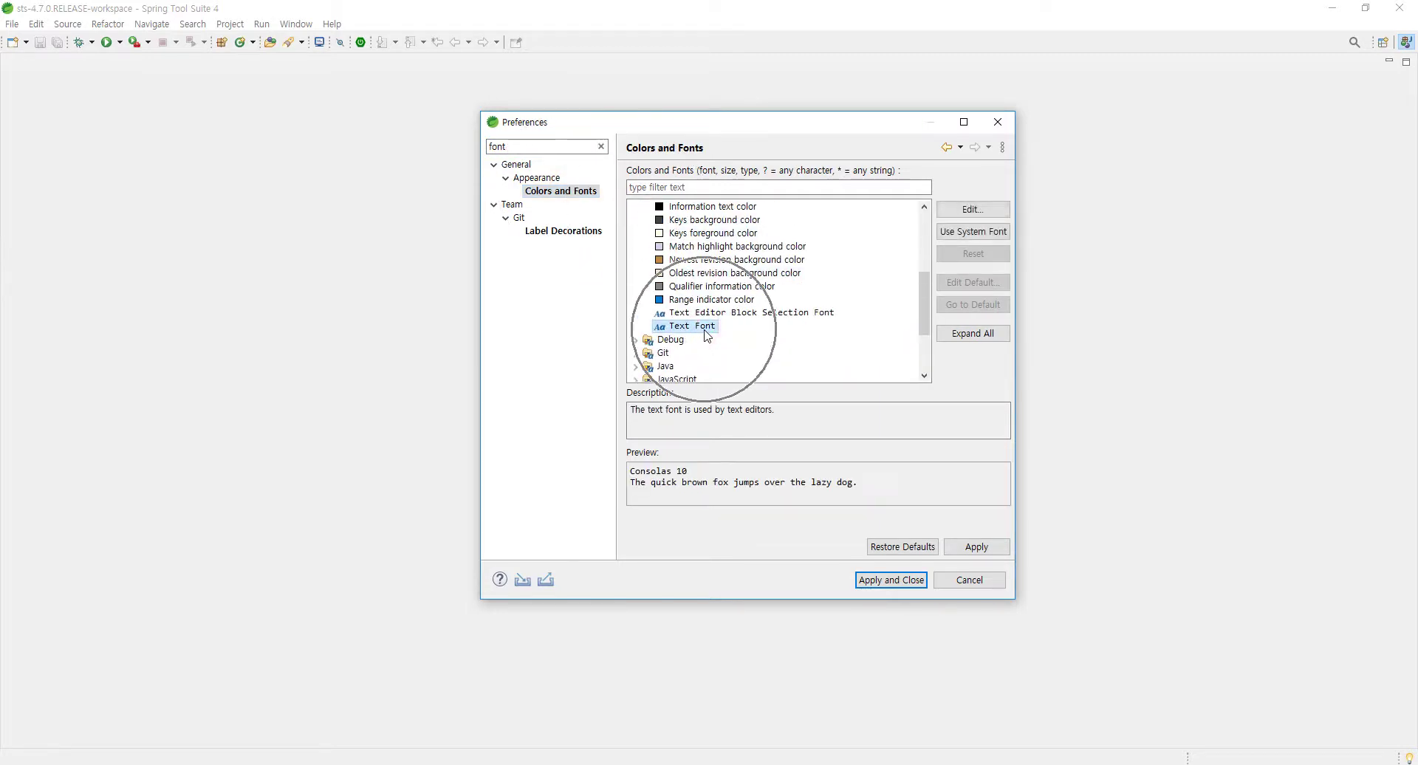
Change the Text Font to D2Coding, bold, size 20, then Apply and Close
left_click(979, 208)
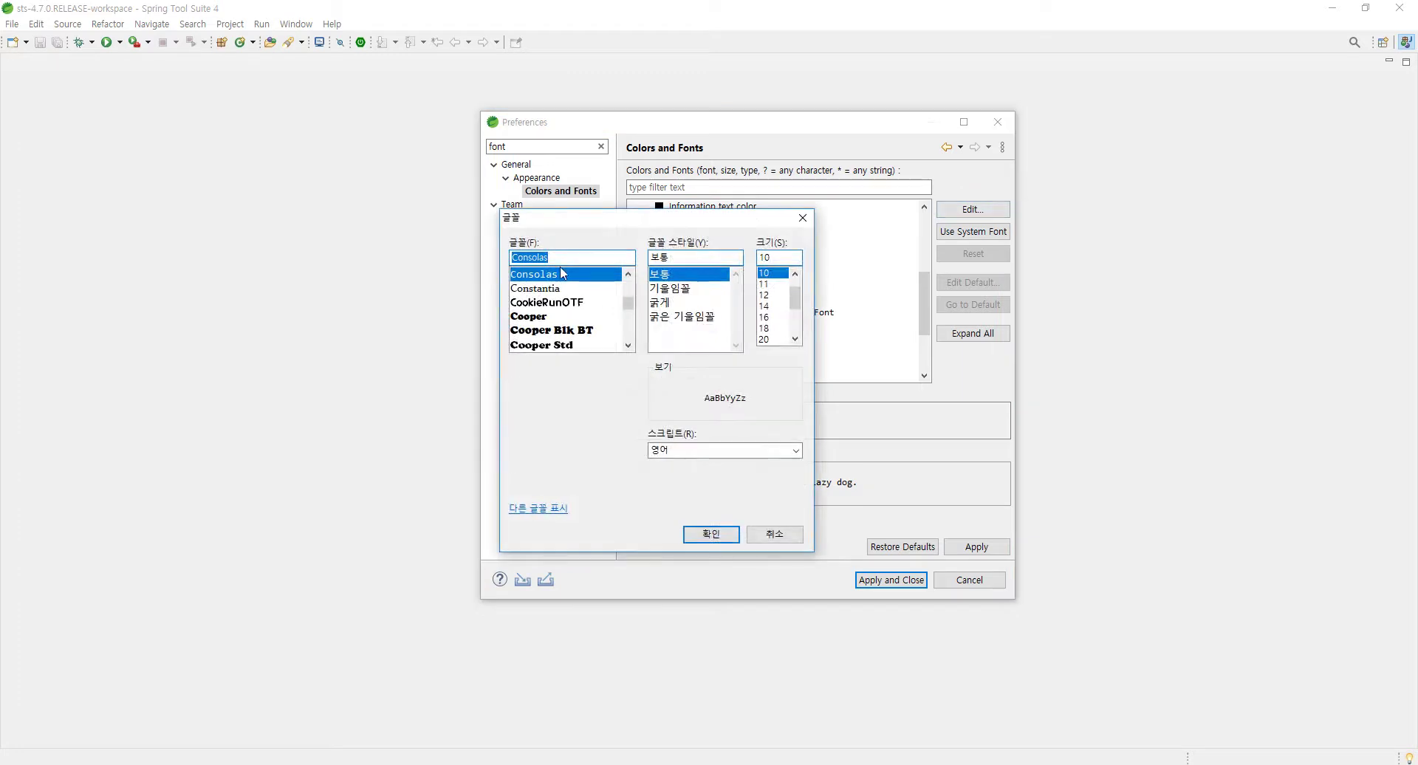
type("D2")
left_click(553, 277)
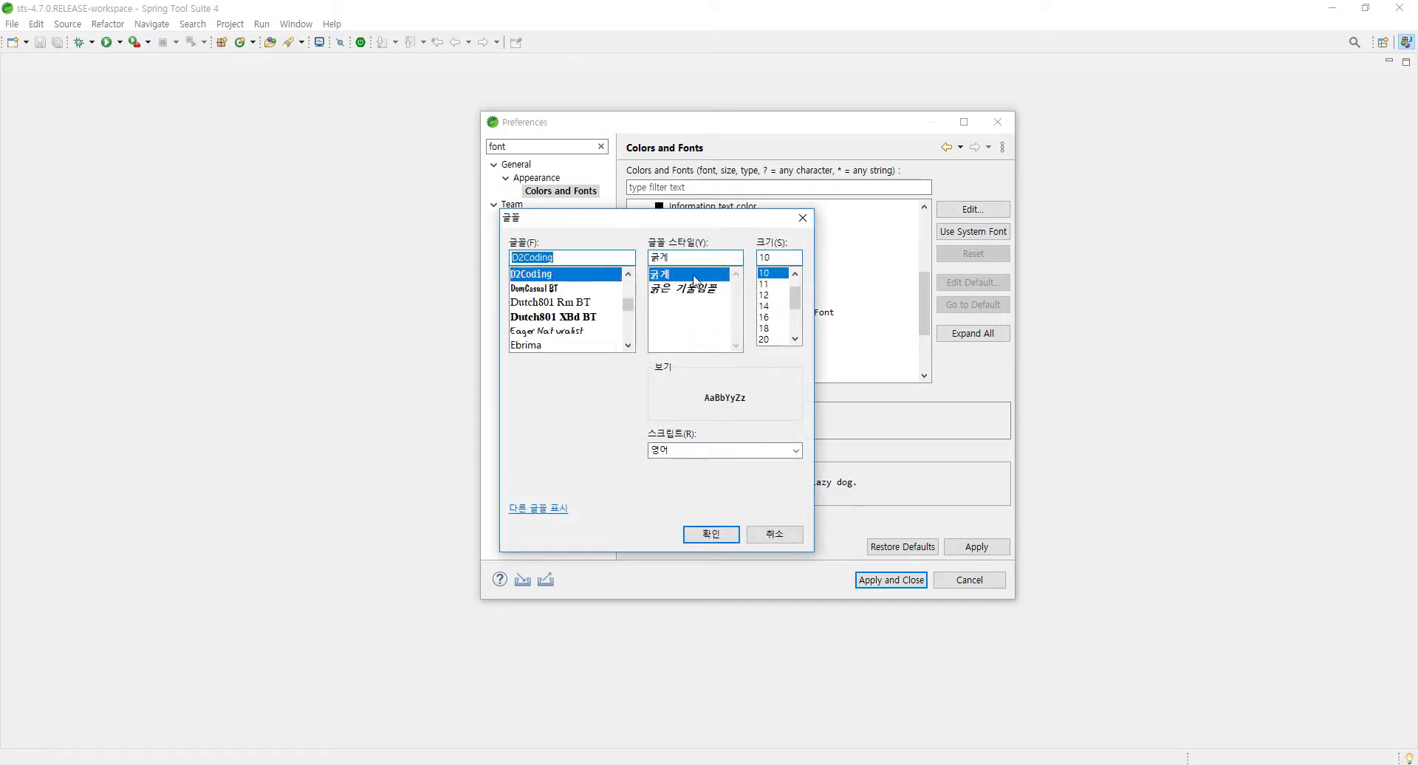
left_click(695, 281)
left_click(770, 339)
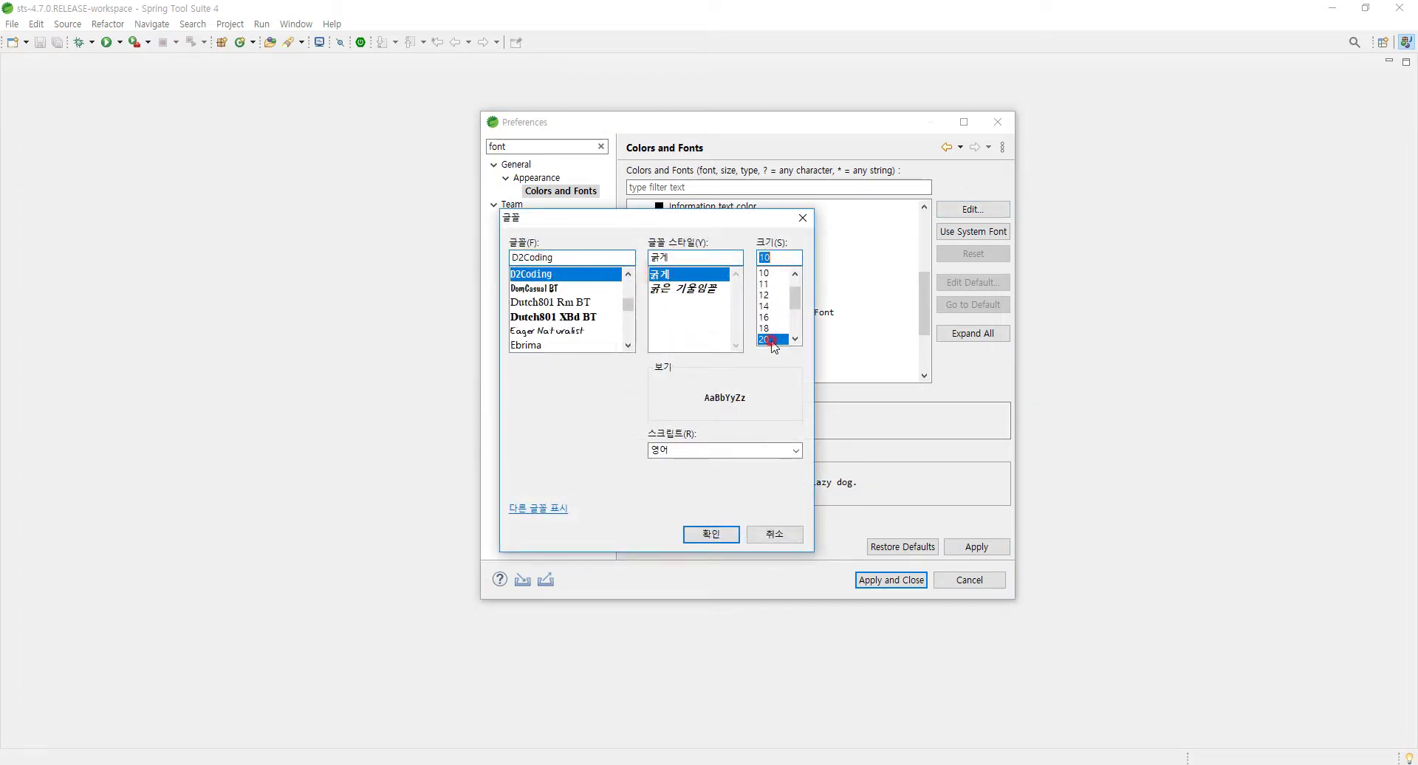
left_click(703, 535)
left_click(975, 546)
left_click(906, 581)
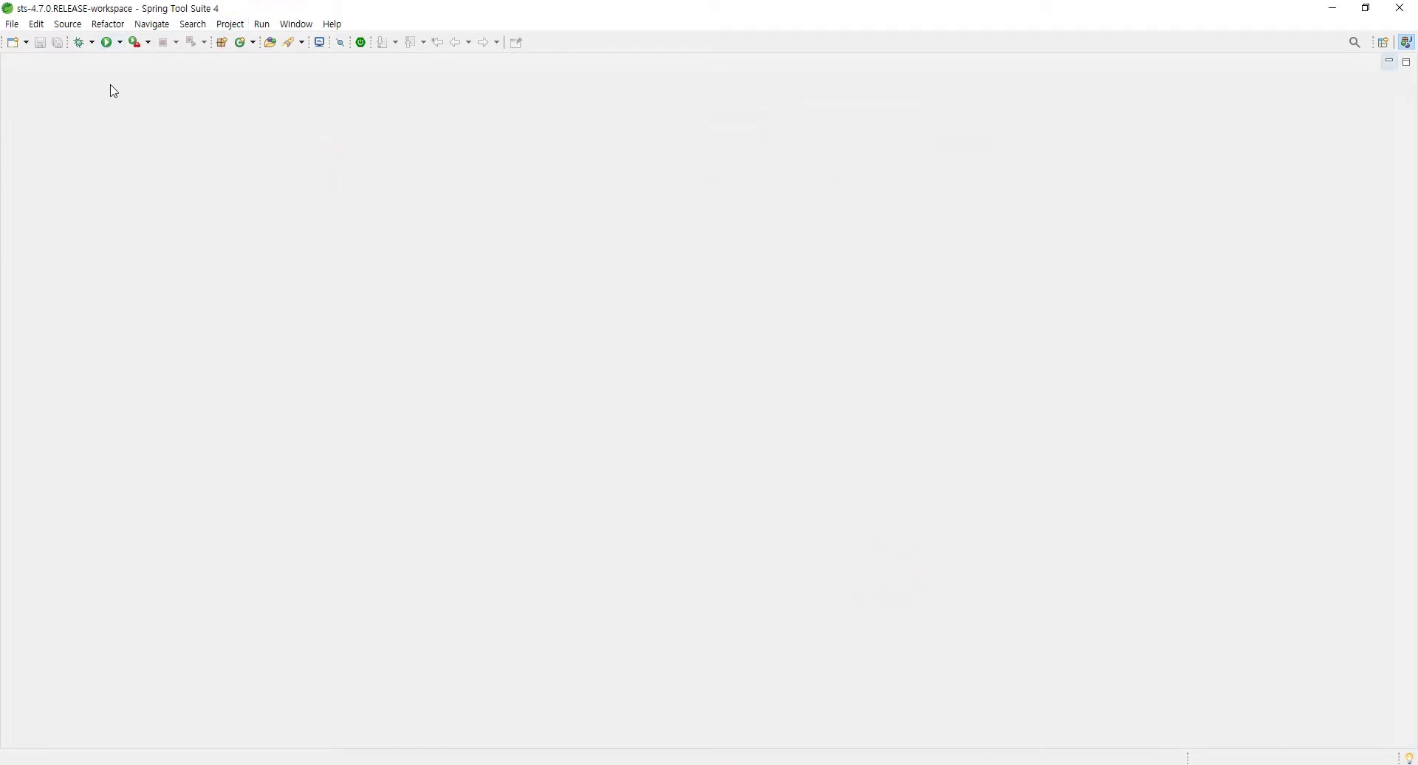
Open Help > Install New Software
left_click(12, 24)
left_click(516, 133)
left_click(332, 25)
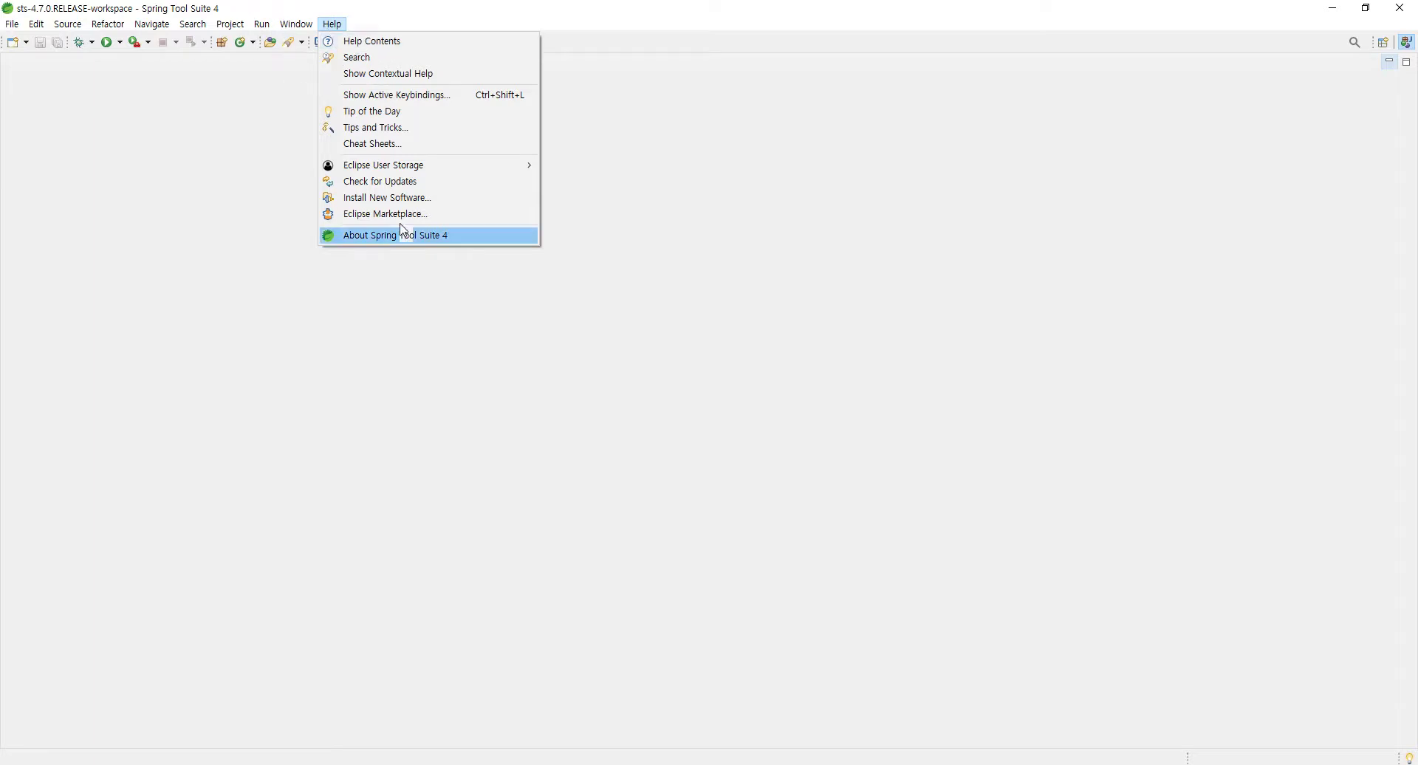
left_click(394, 198)
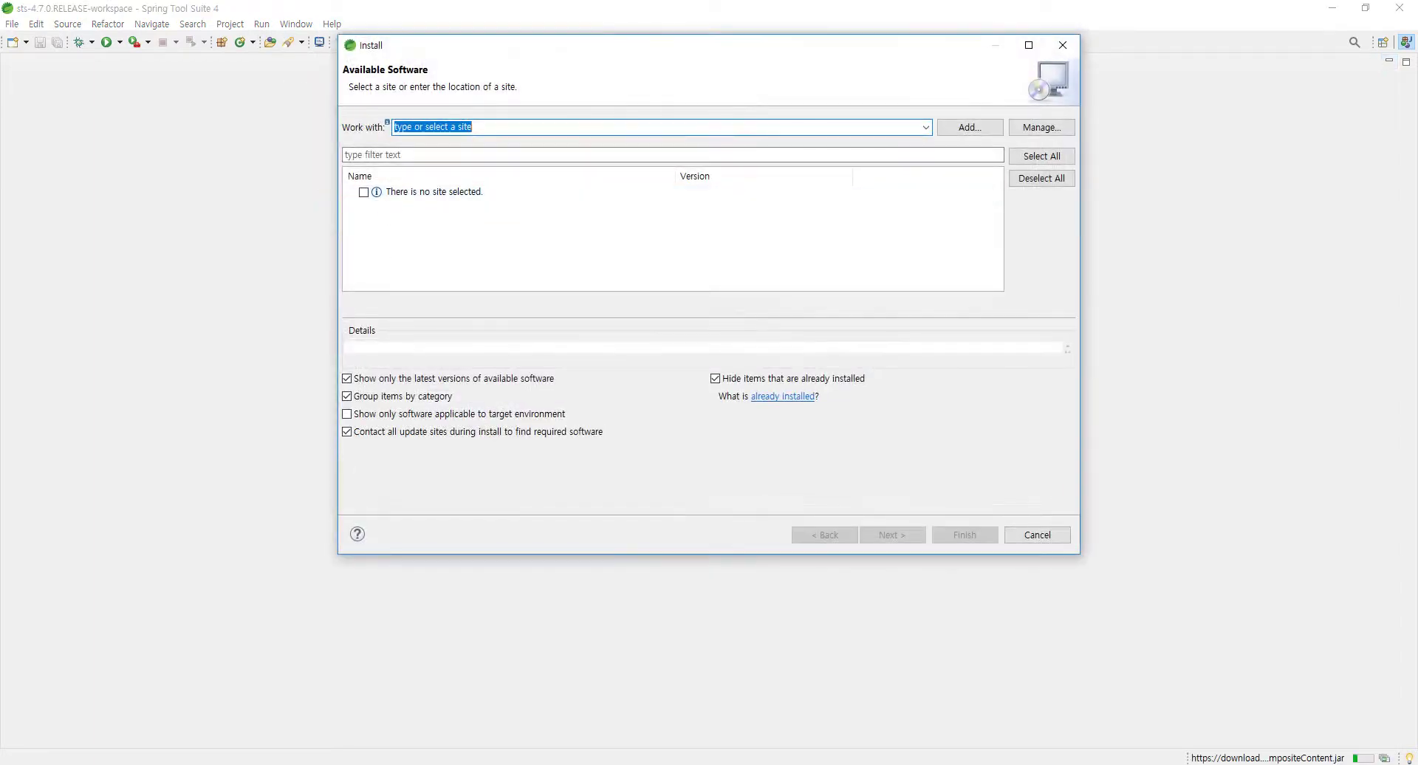
Check the Notepad notes, then add a new repository named Emmet
left_click(307, 759)
left_click(397, 731)
left_click(415, 449)
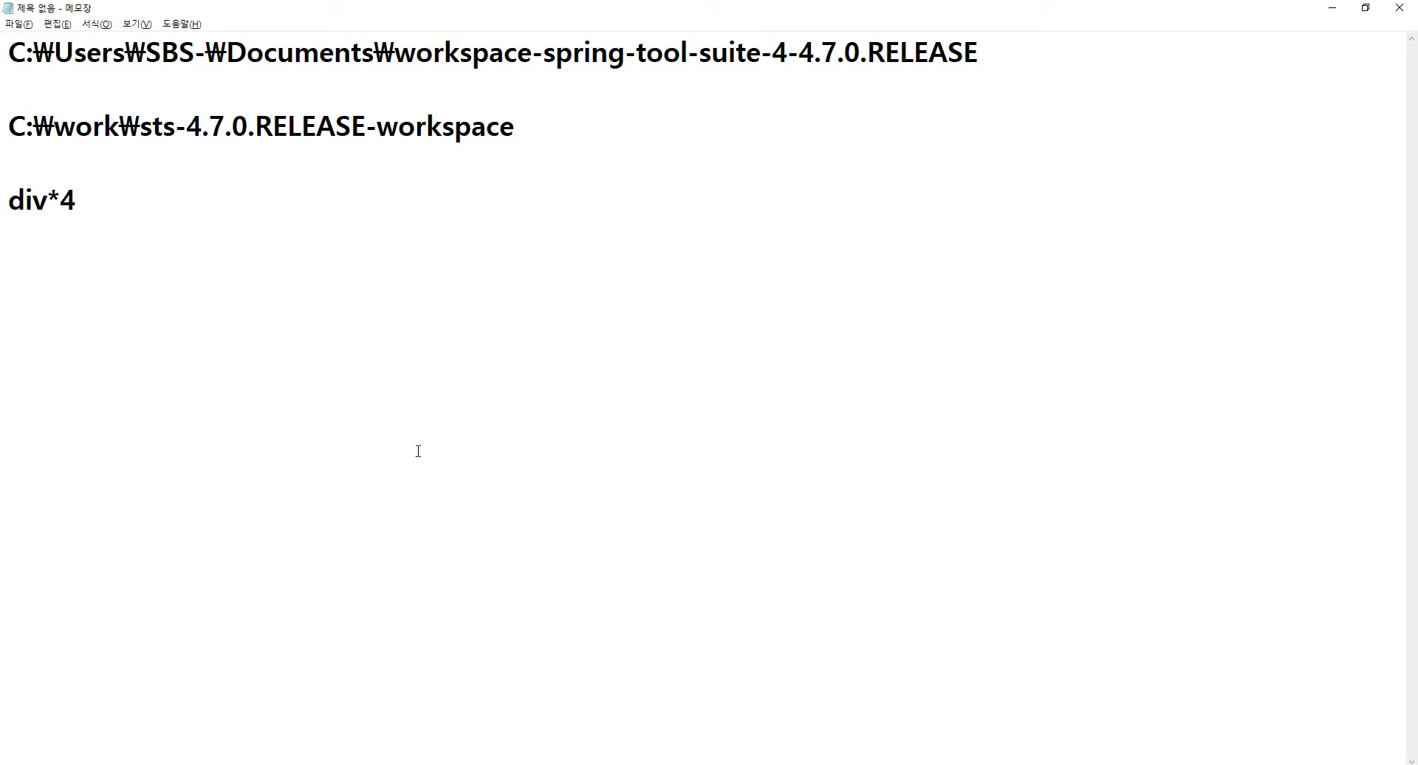
key("alt+Tab")
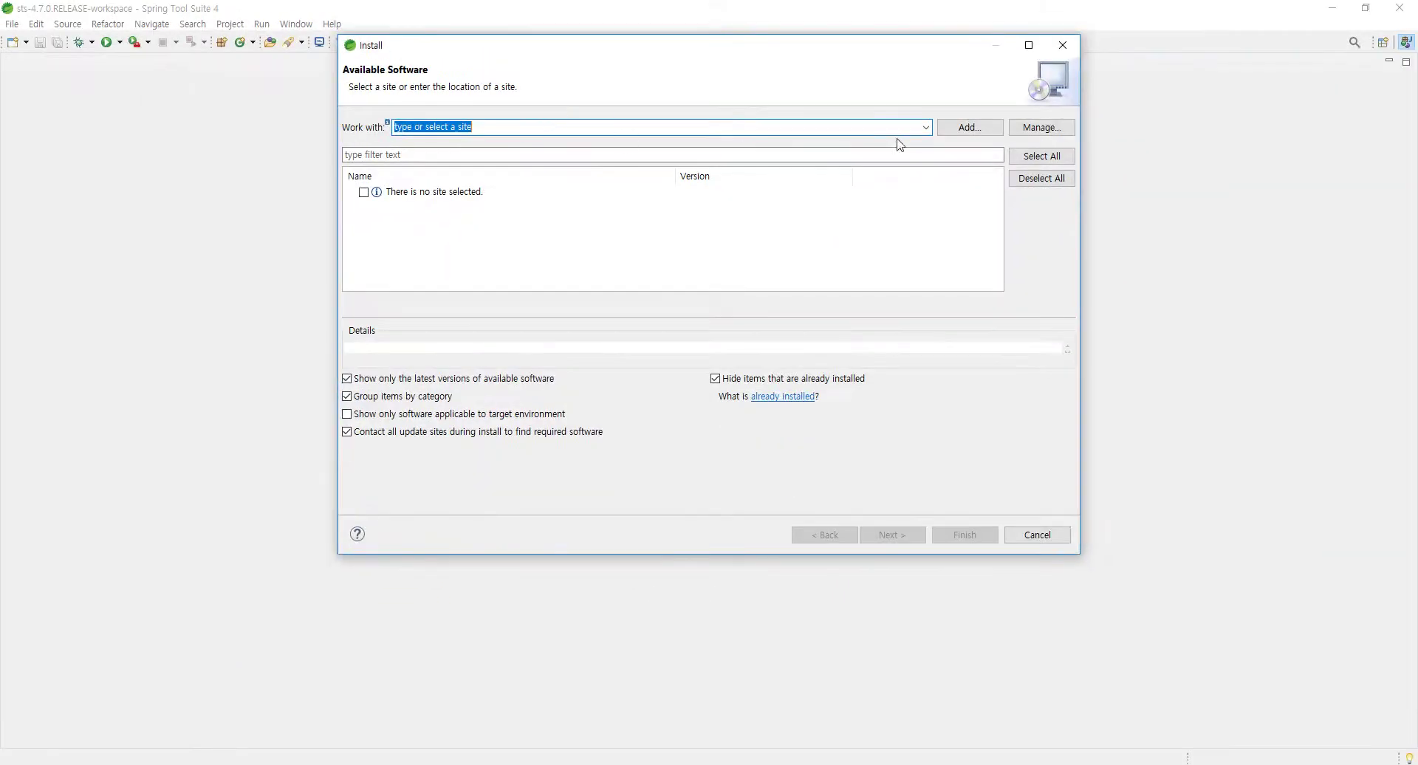
left_click(1375, 133)
type("Em")
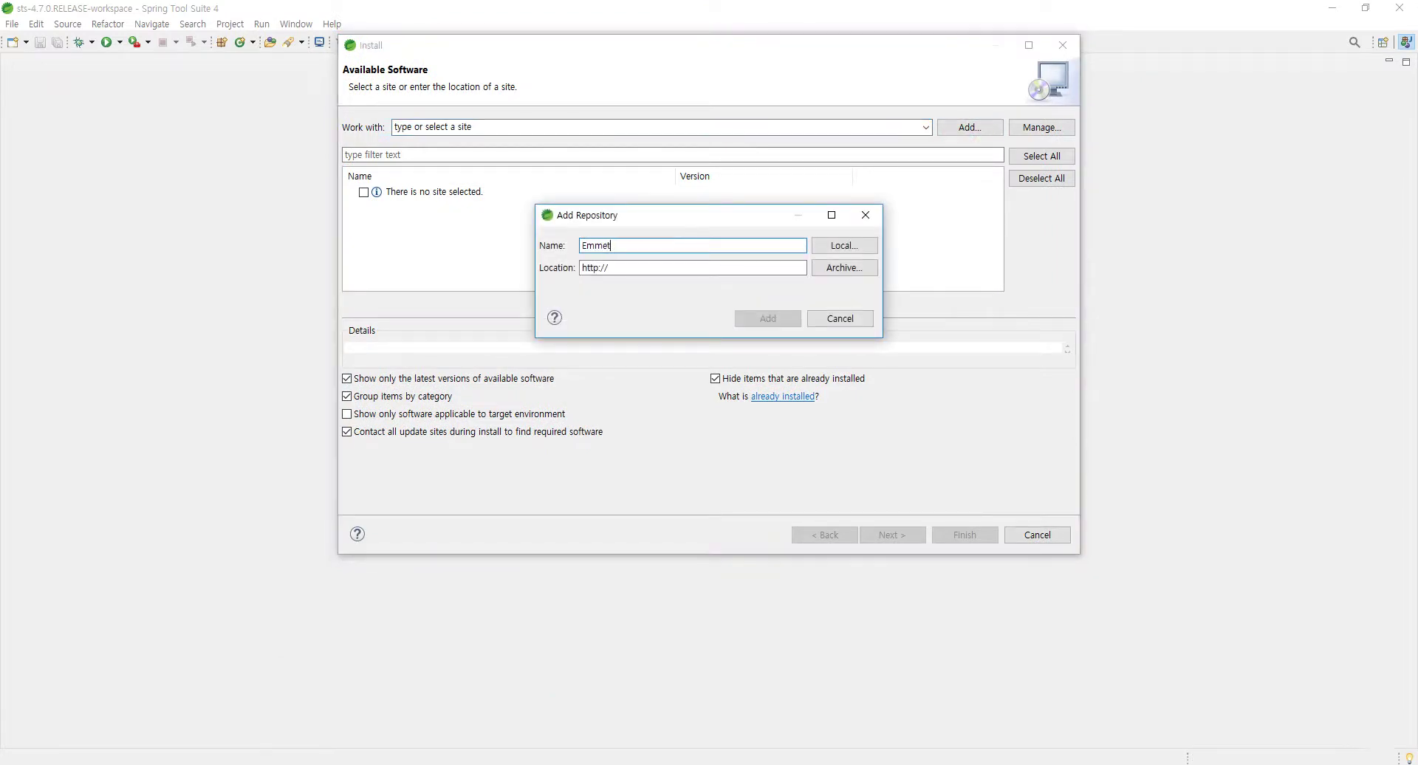
type("met")
left_click(649, 266)
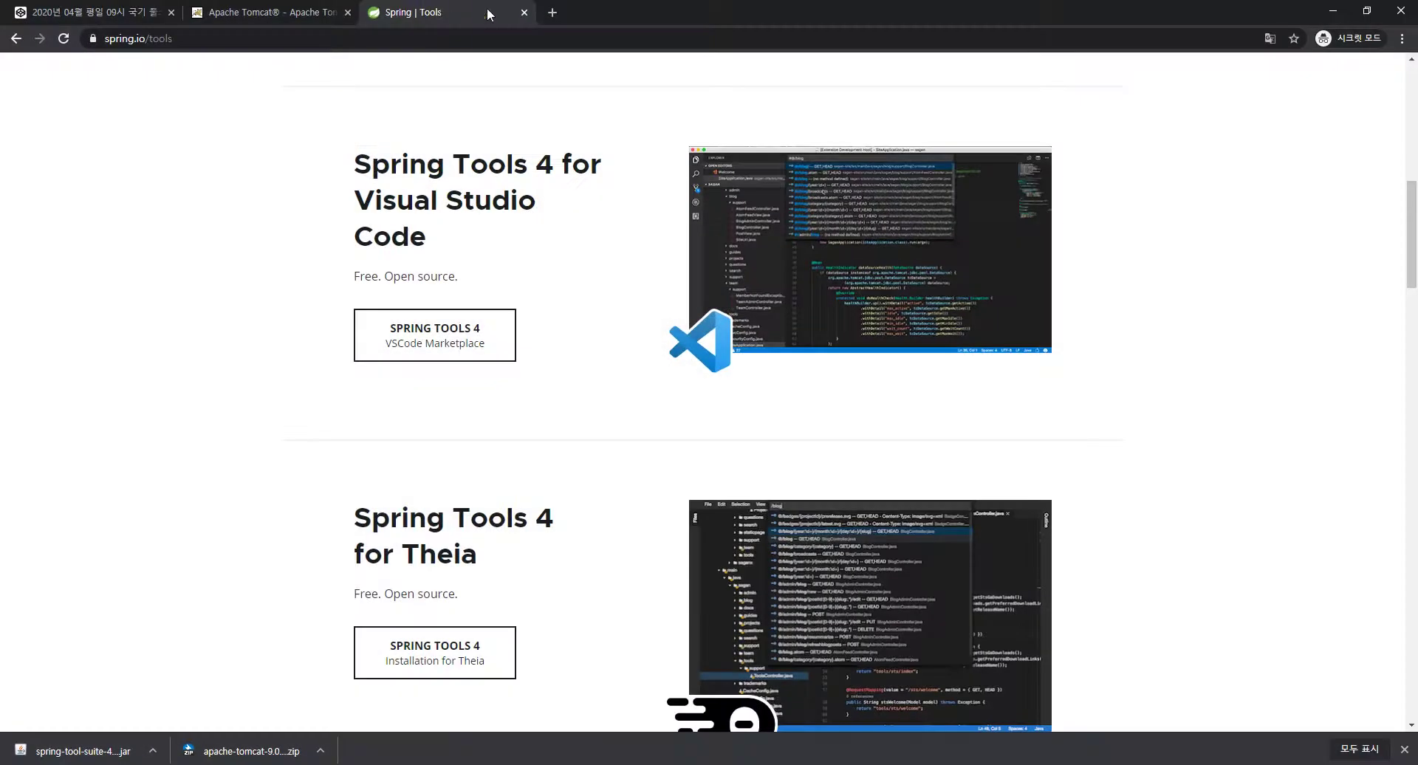
Open to2.kr/a in a new Chrome tab and search the page for 스프링
left_click(550, 12)
type("to2.kr/a6r")
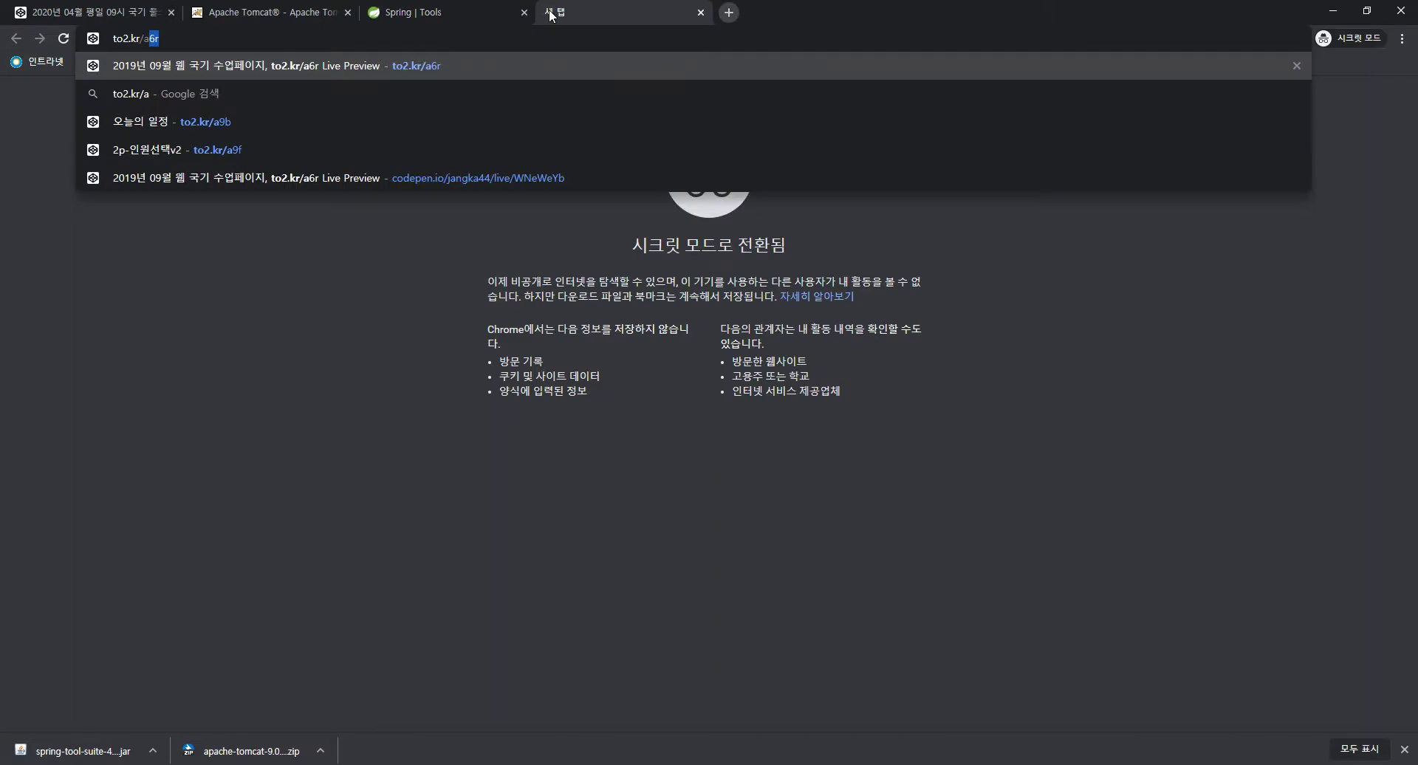
key("Return")
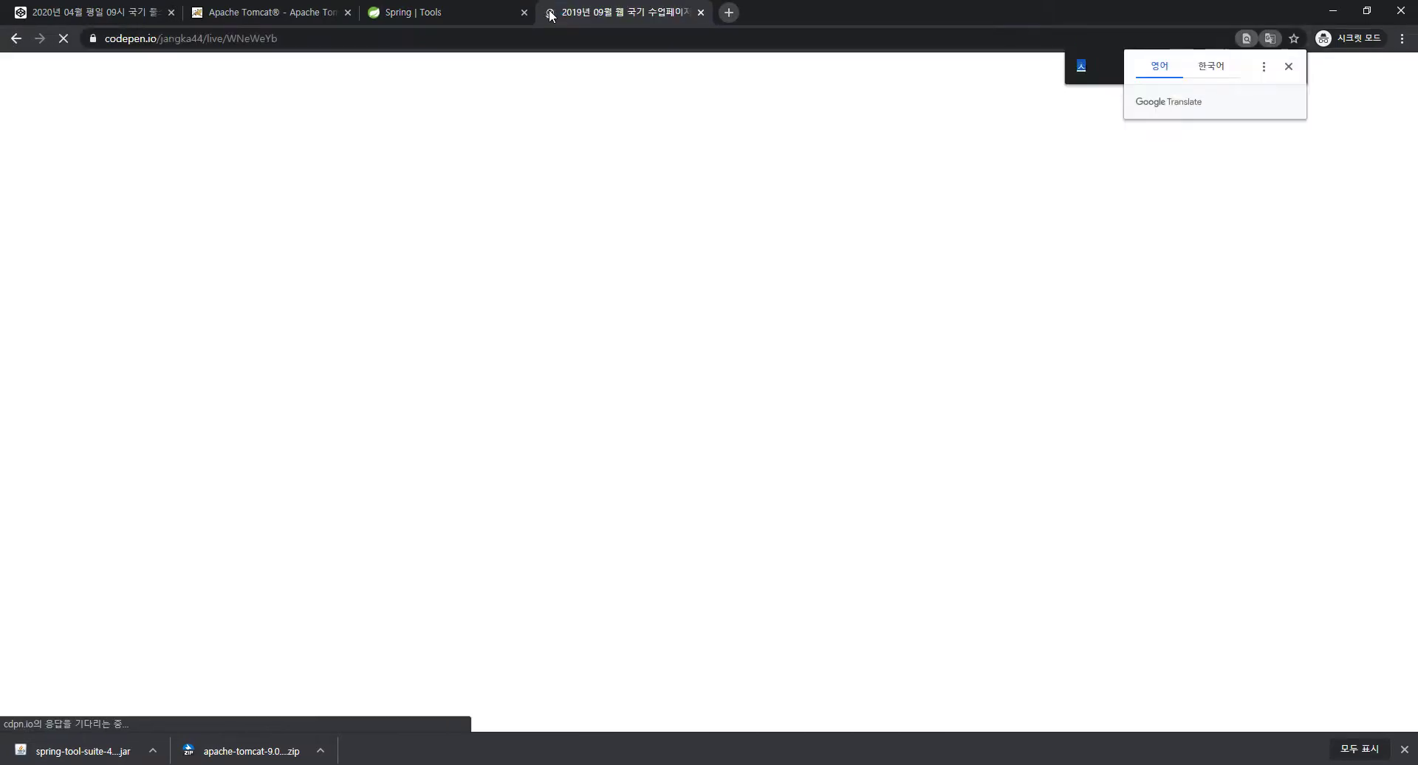
type("스프링")
scroll(475, 221, "down", 15)
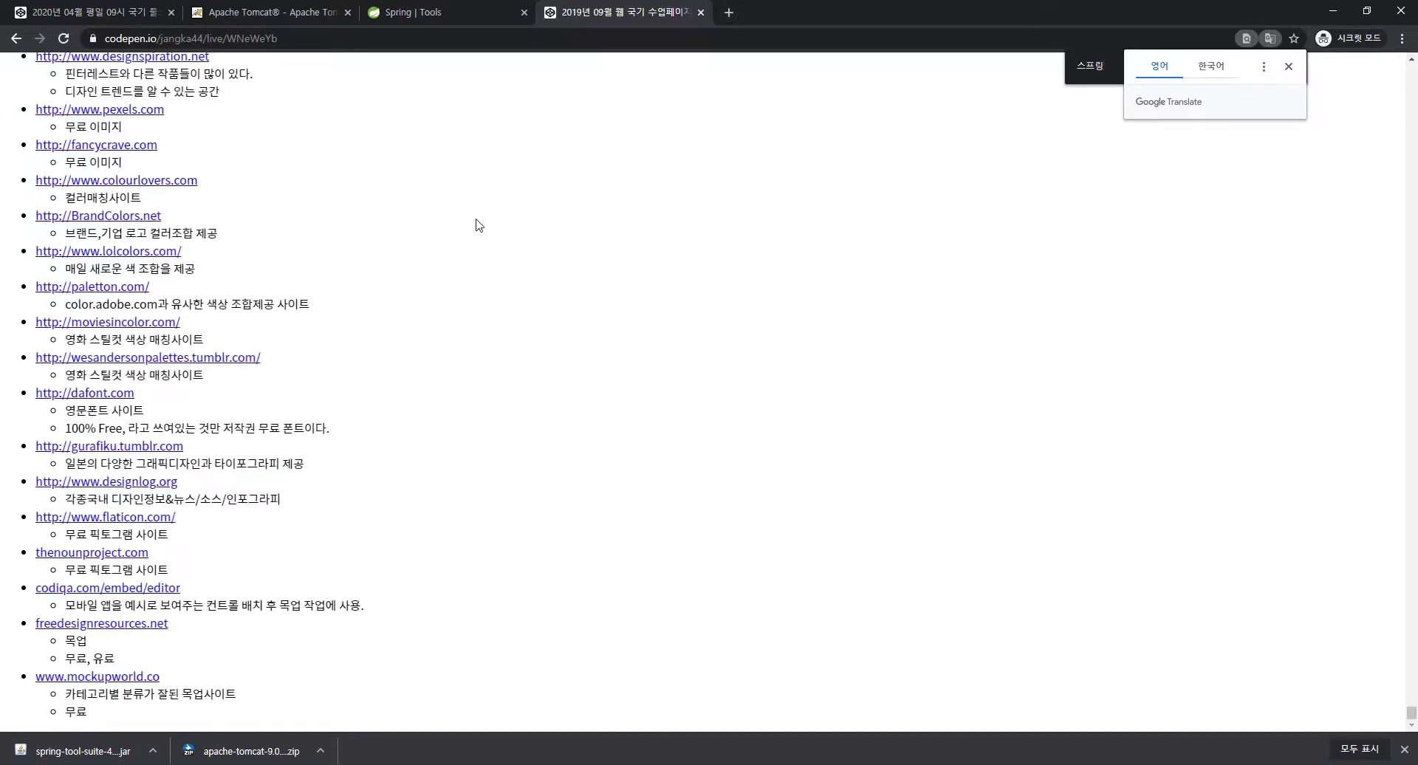
left_click(494, 298)
key("ctrl+f")
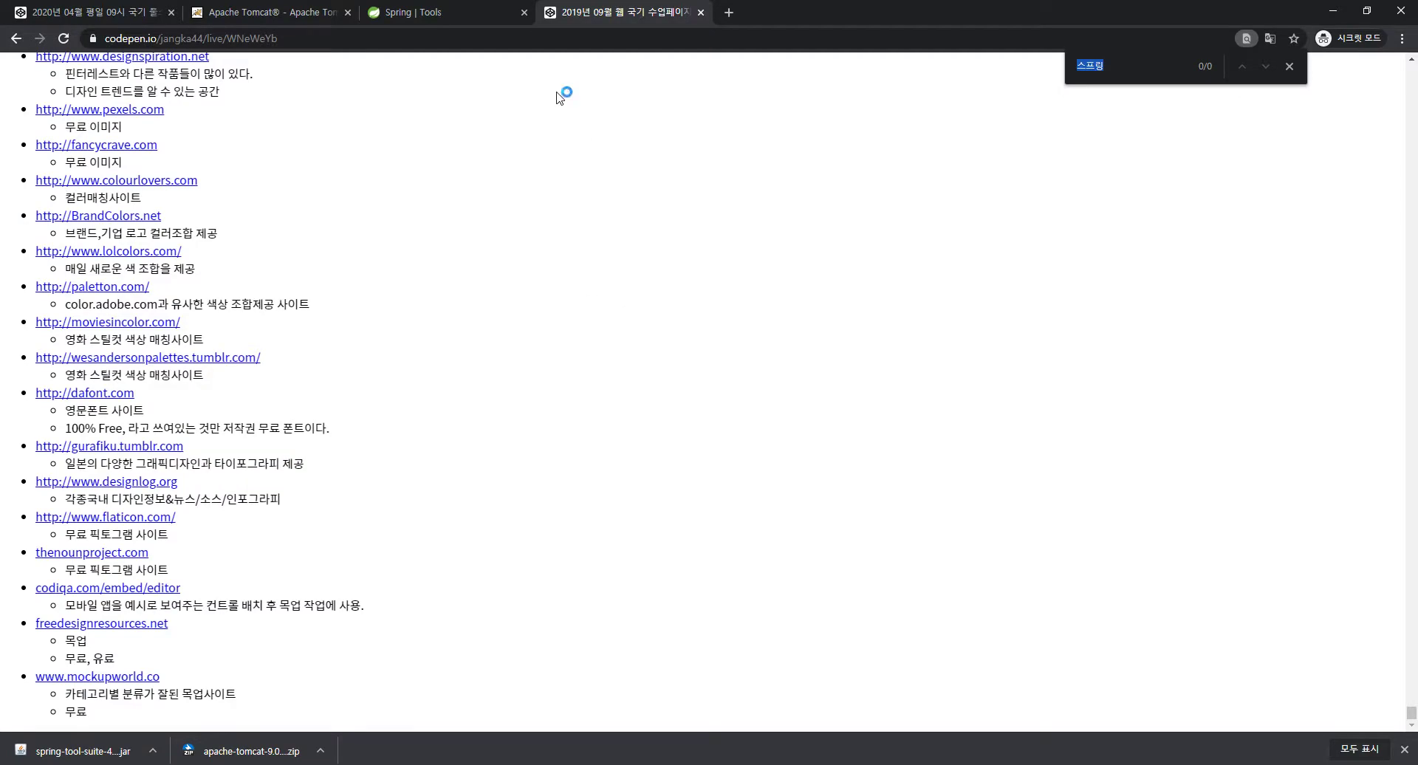
Load to2.kr/a3f and search it for 스프링, then for 설치 메뉴얼
left_click(521, 43)
type("to2.kr/a")
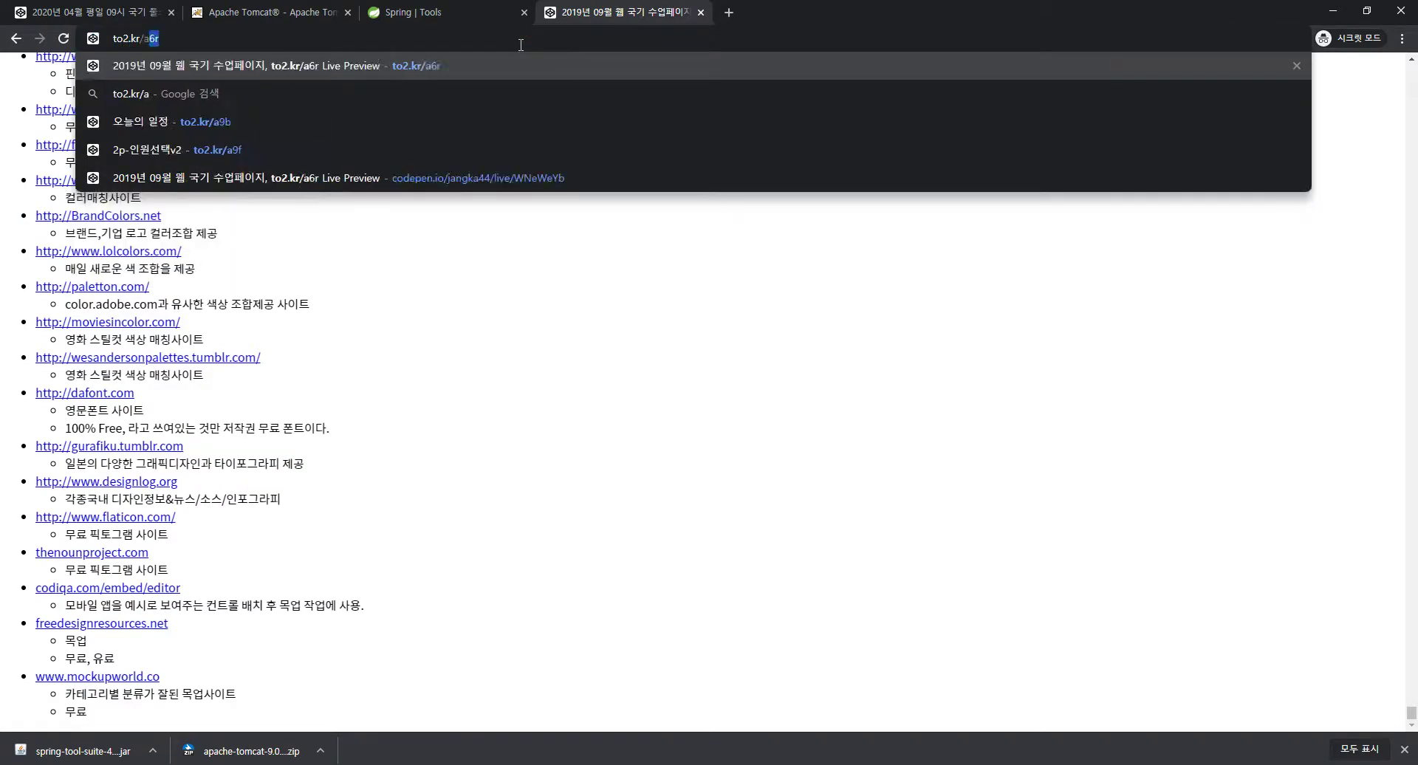
type("3f")
key("Return")
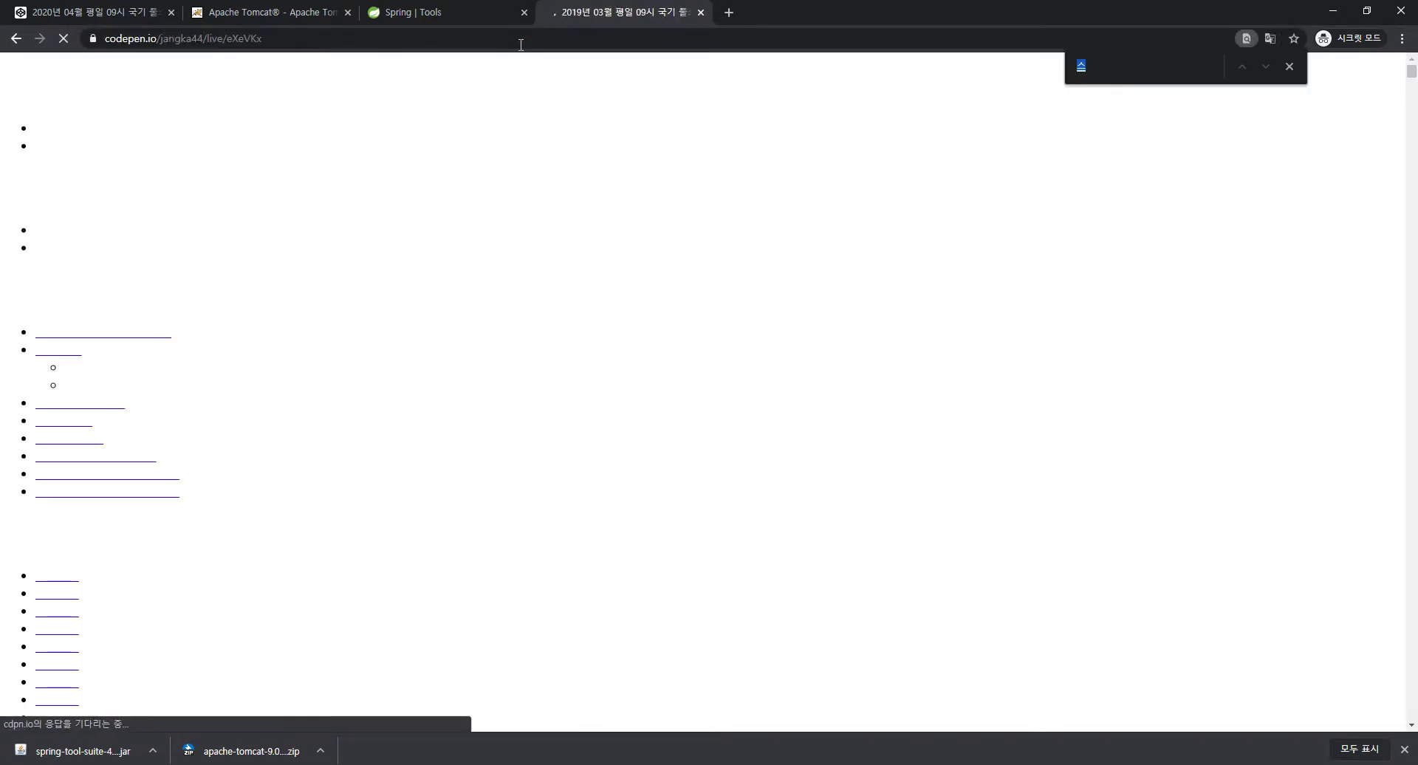
key("Return")
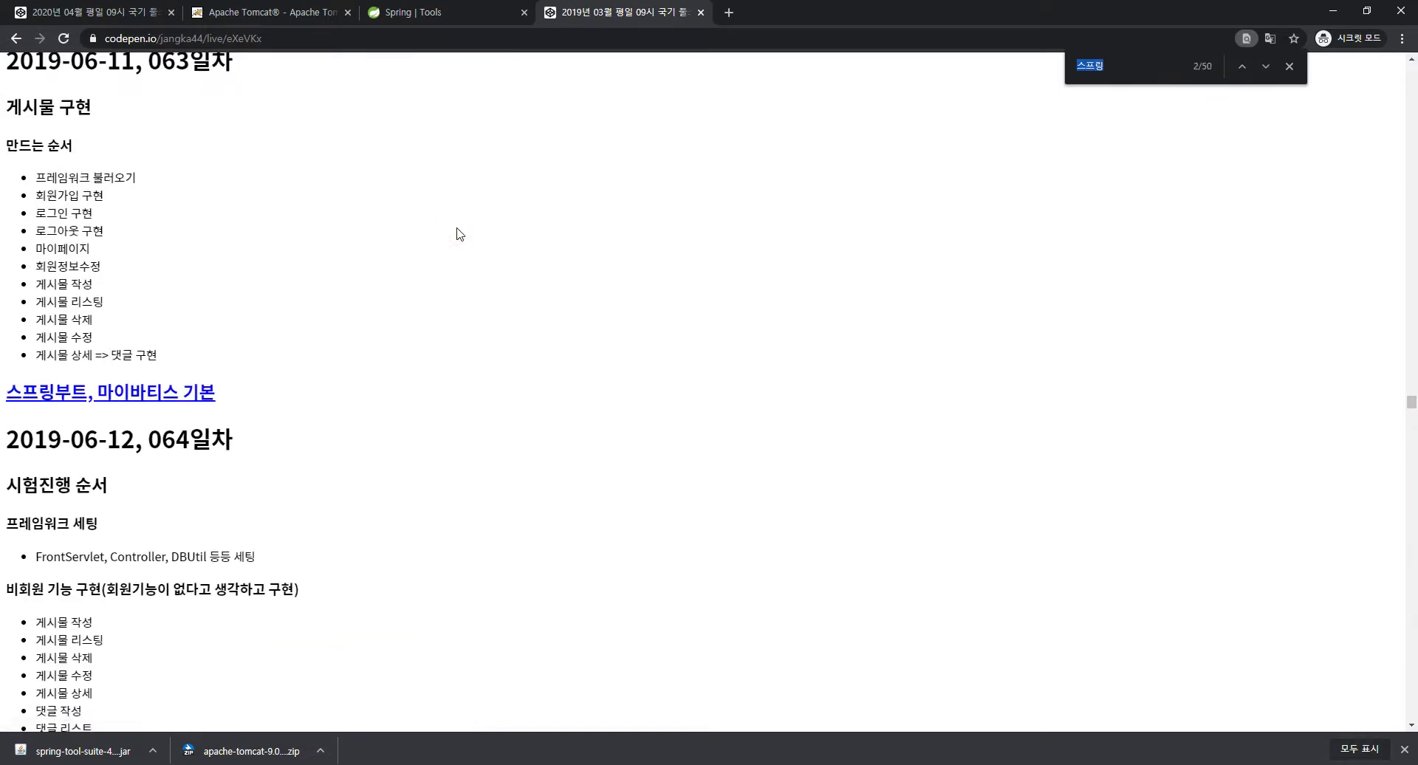
key("Return")
key("Return")
key("Return")
key("Return")
key("Return")
key("Return")
key("Return")
key("Return")
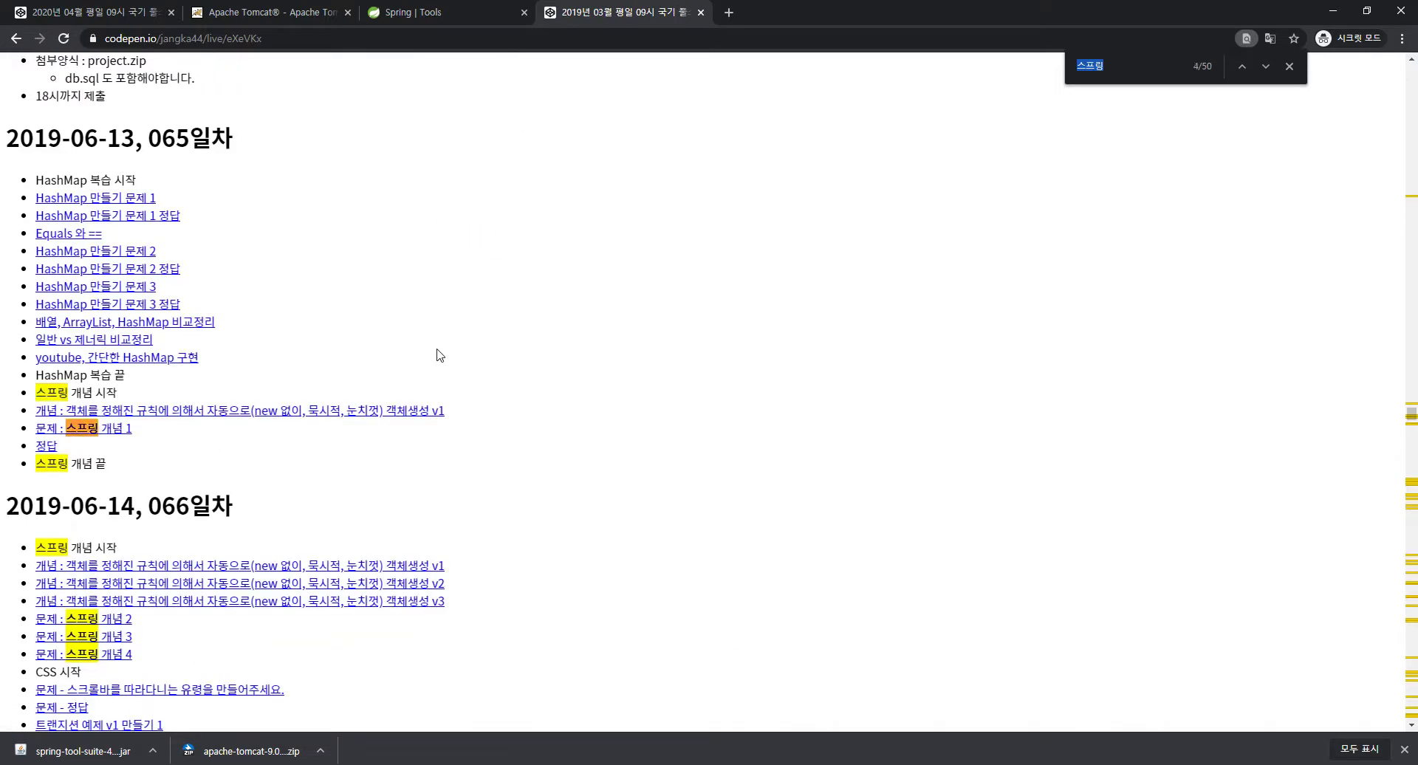
type("메뉴얼")
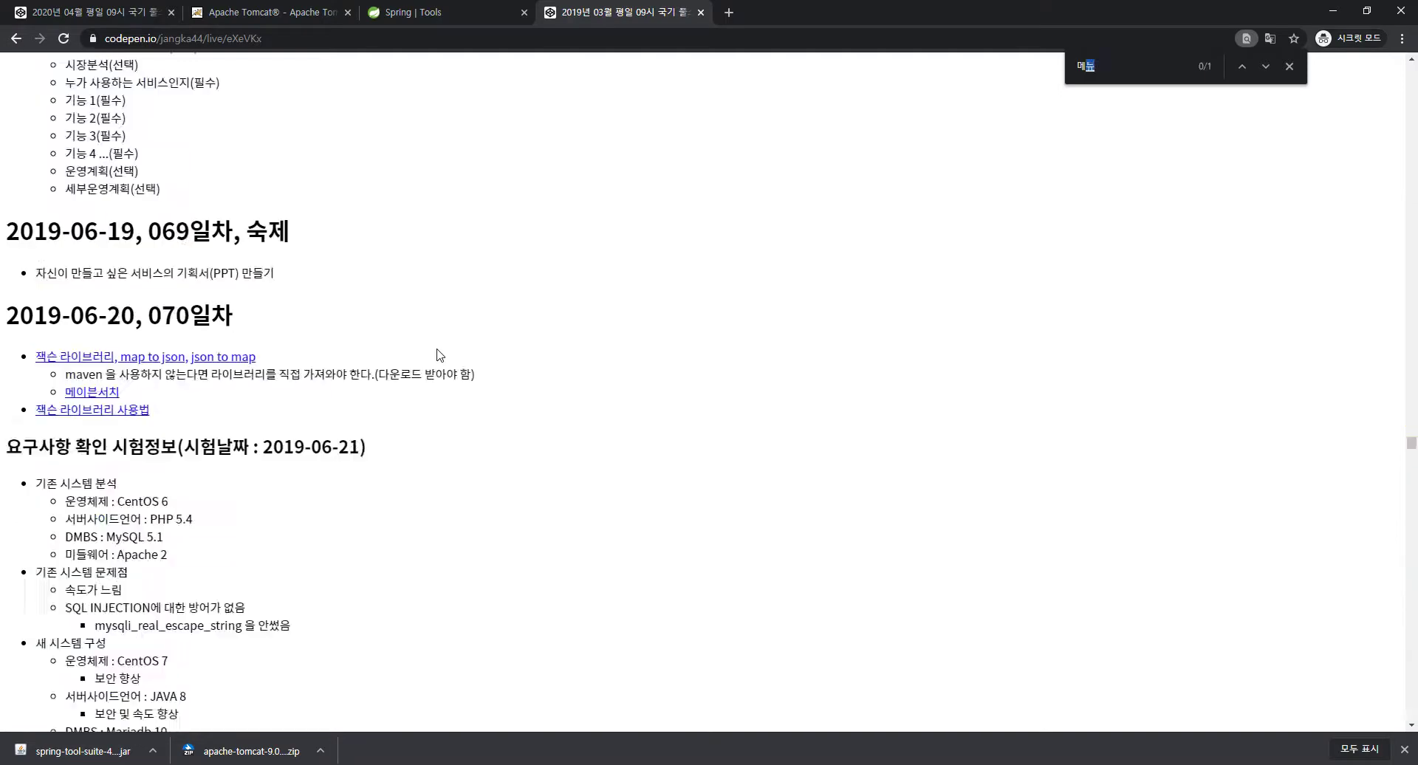
key("BackSpace")
key("BackSpace")
key("BackSpace")
type("설치 메뉴얼")
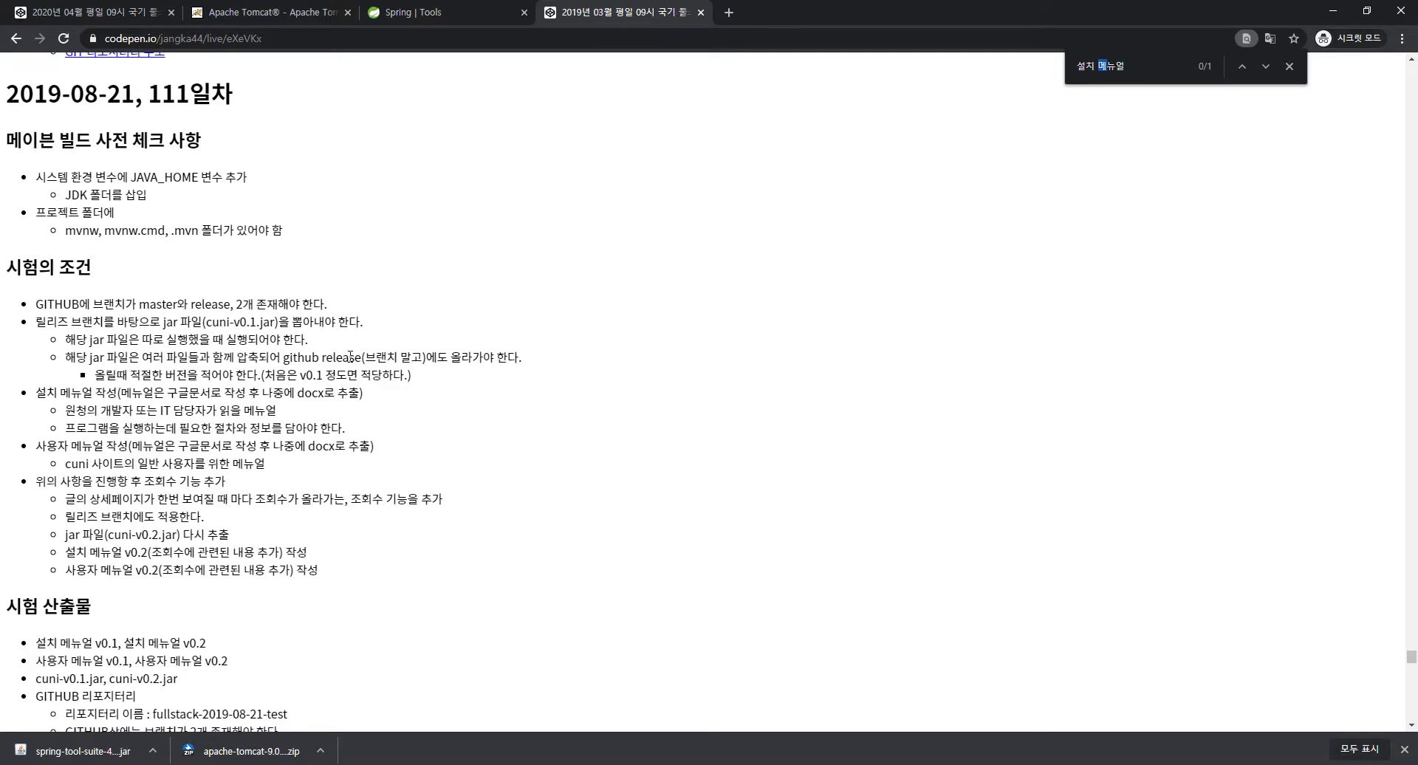
key("BackSpace")
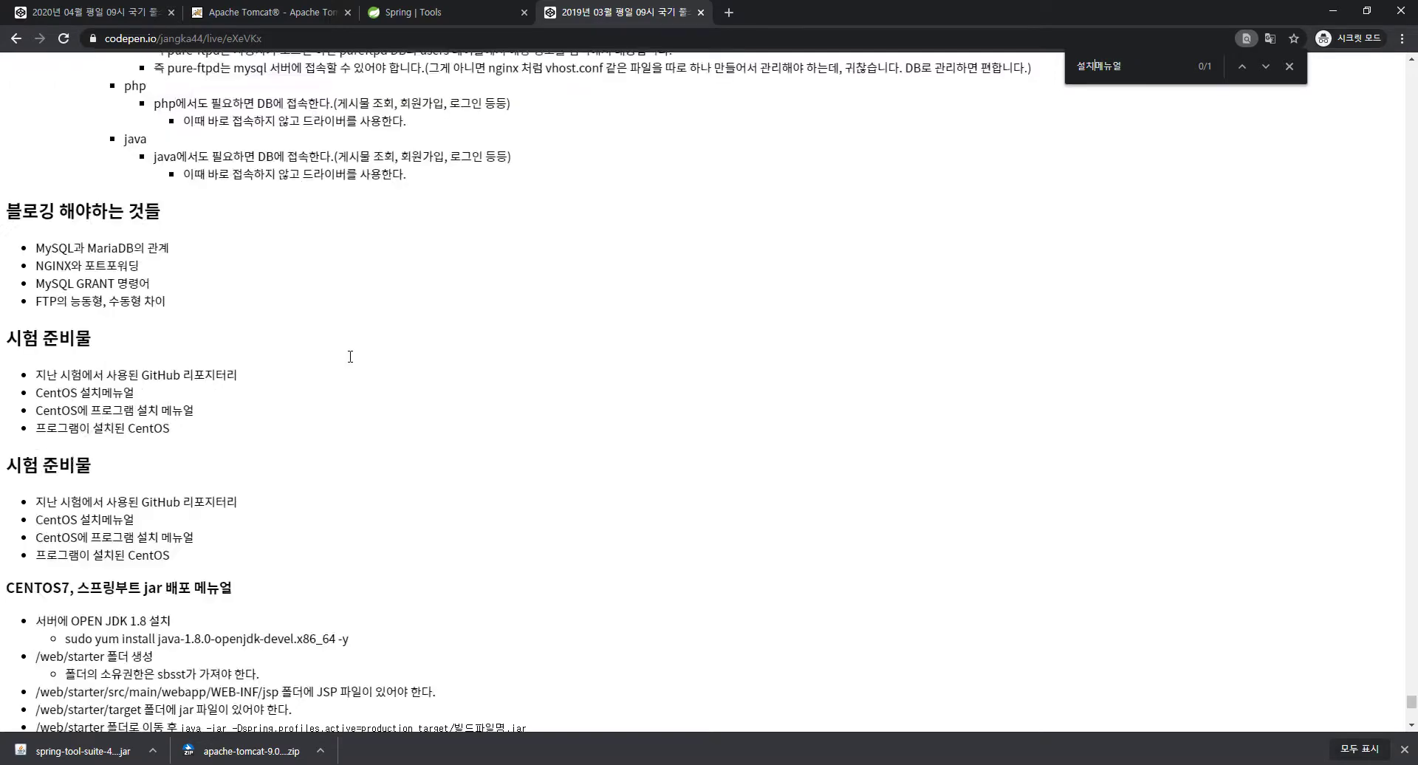
left_click(311, 299)
left_click(930, 258)
key("ctrl+f")
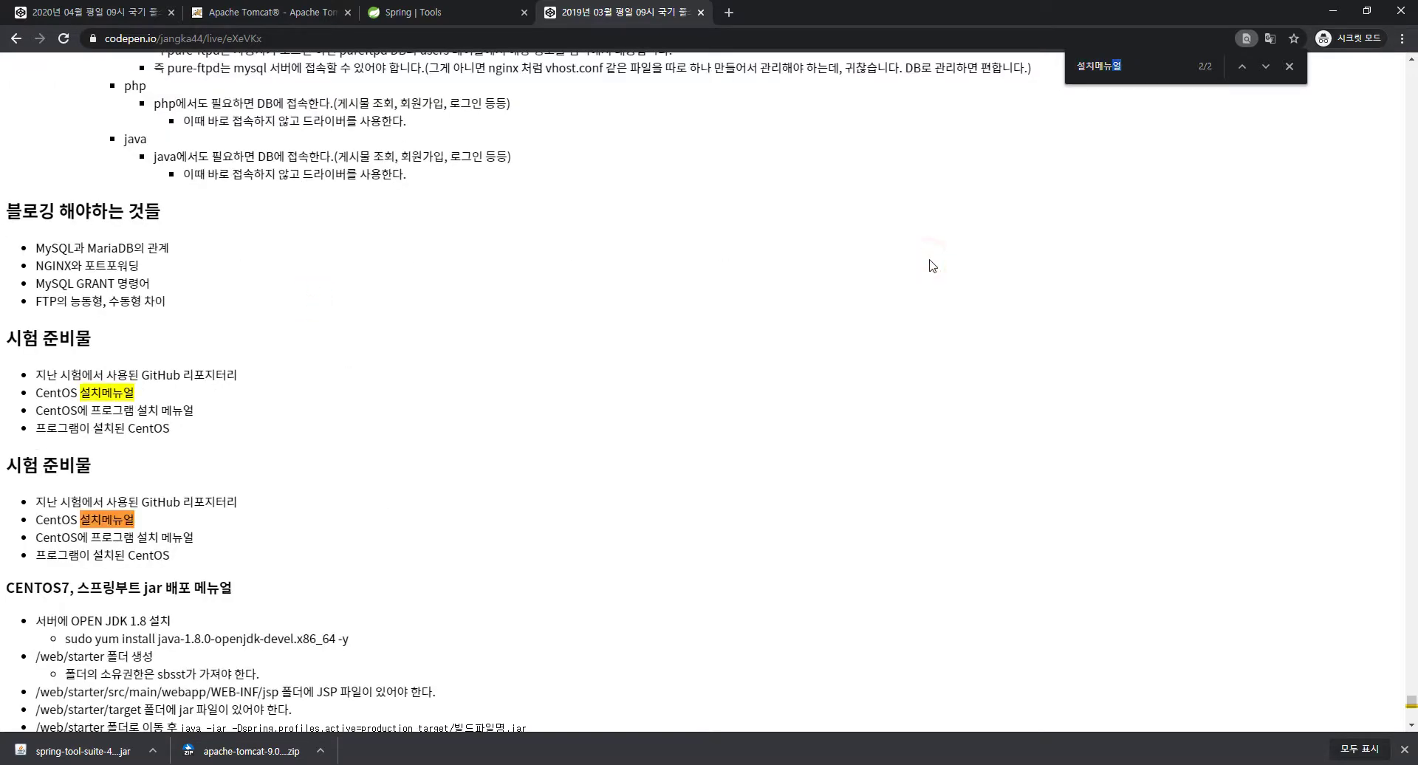
key("Left")
key("Left")
key("Left")
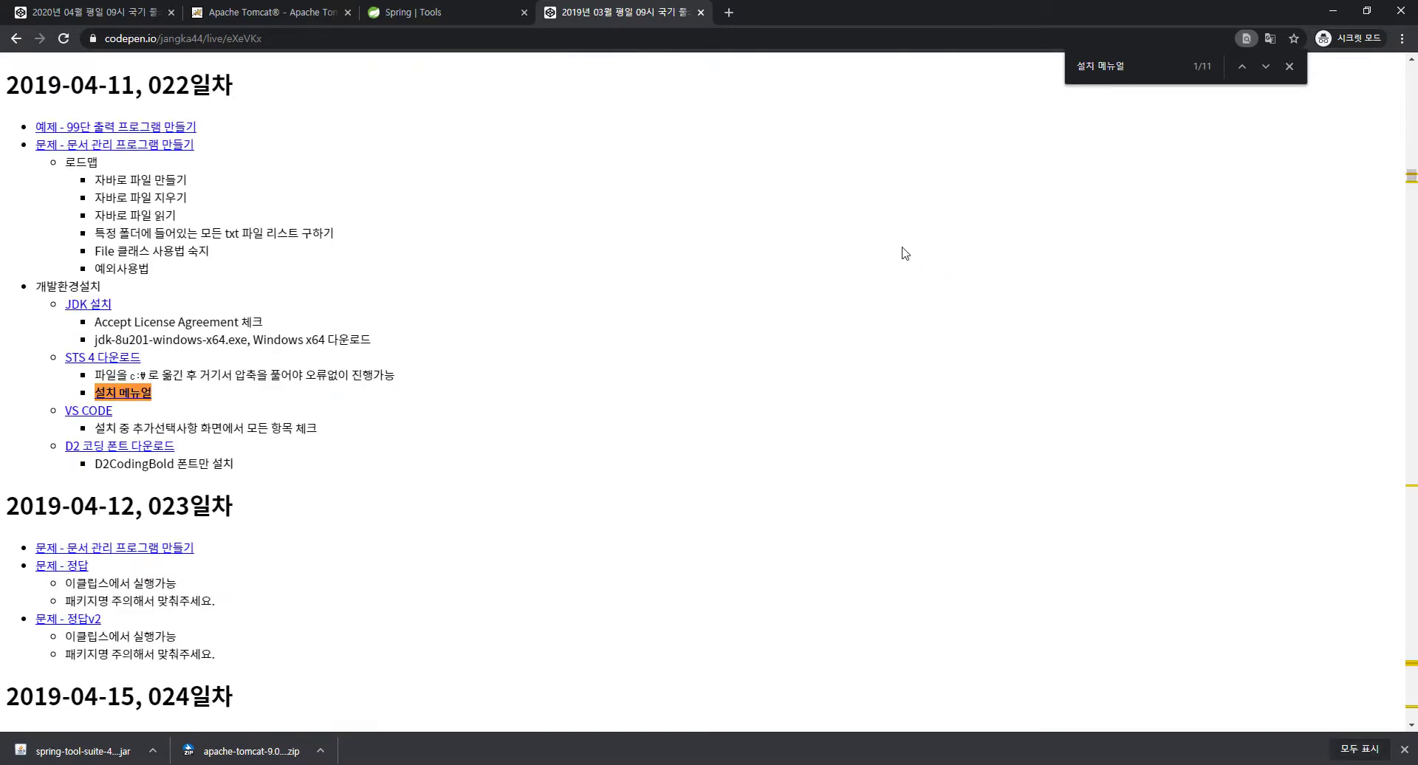
left_click(120, 394)
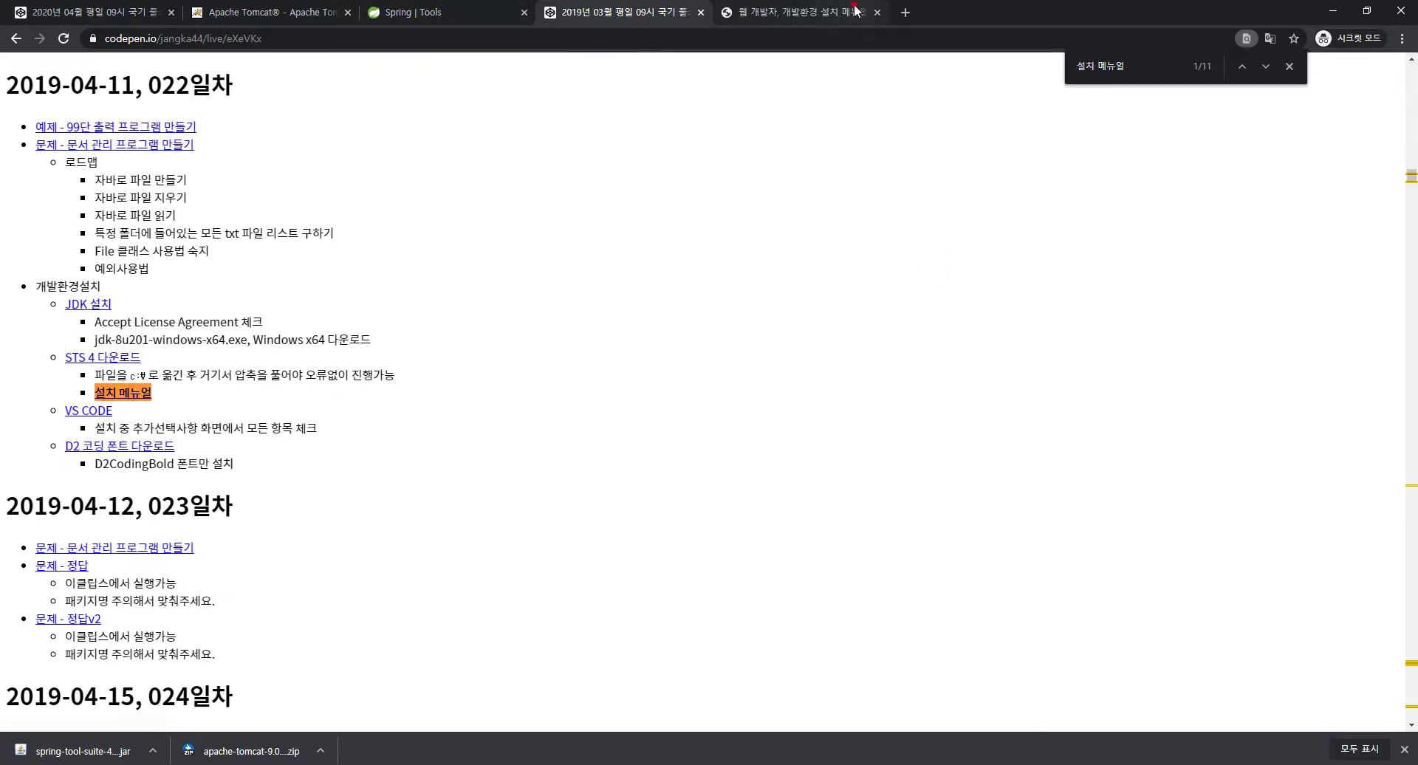
key("BackSpace")
key("Hangul")
type("emm")
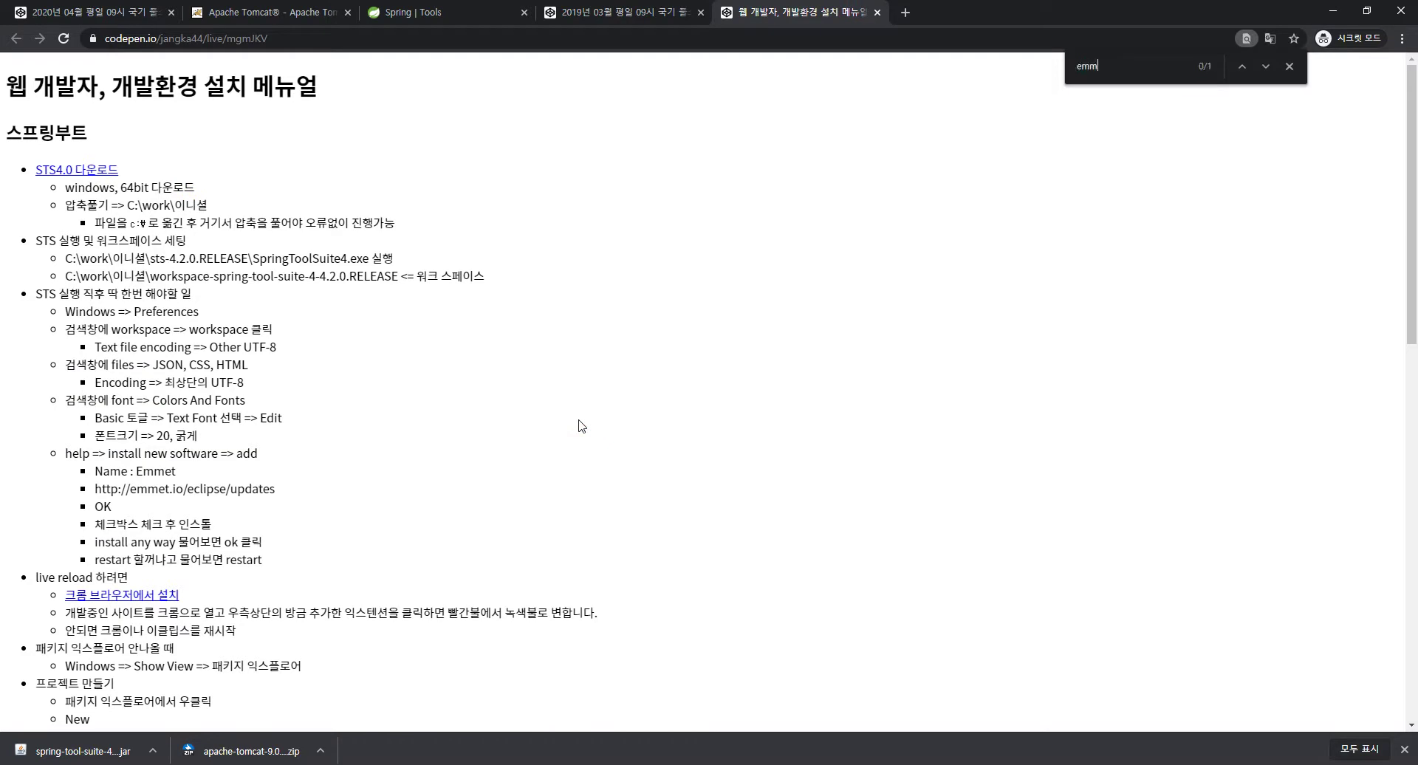
type("et")
key("Return")
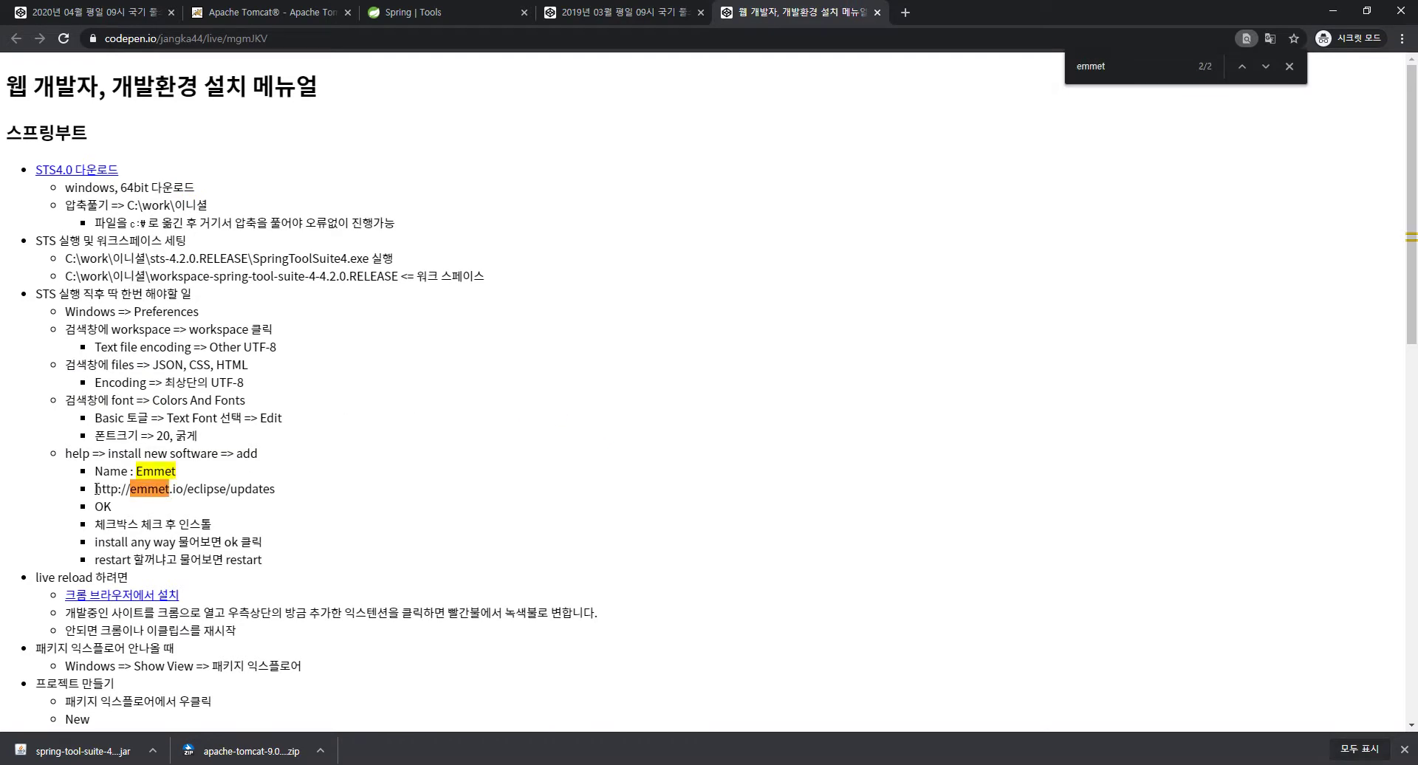
left_click_drag(96, 489, 342, 497)
key("ctrl+c")
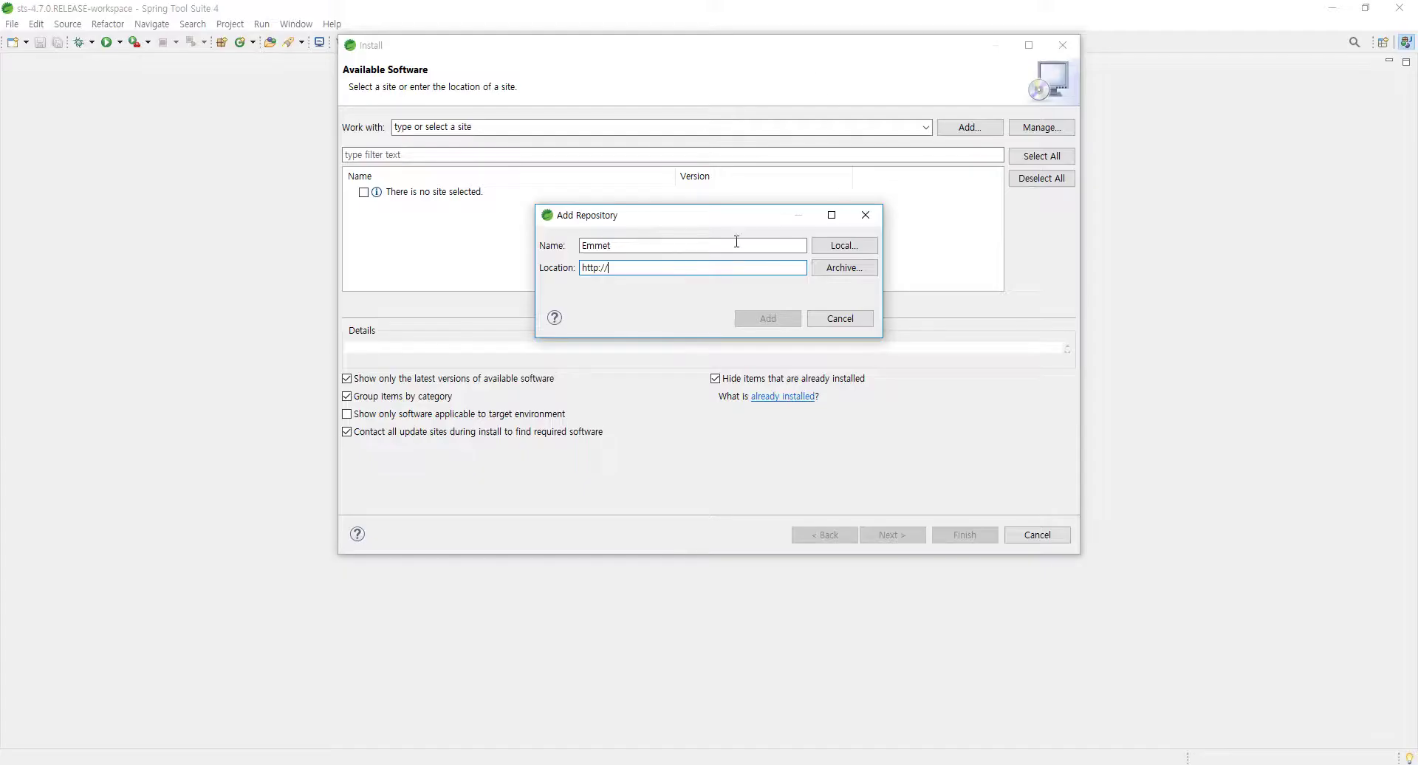
left_click(709, 240)
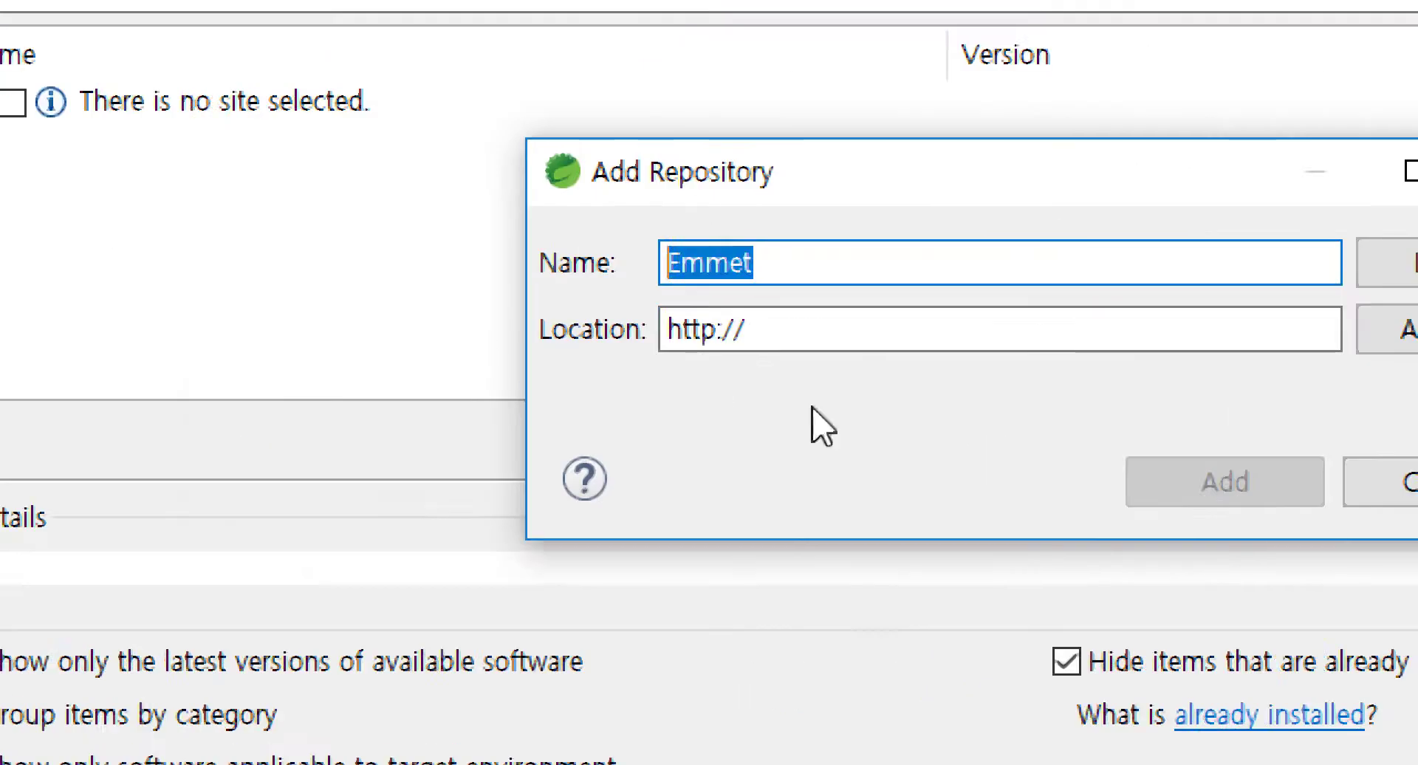
left_click(430, 307)
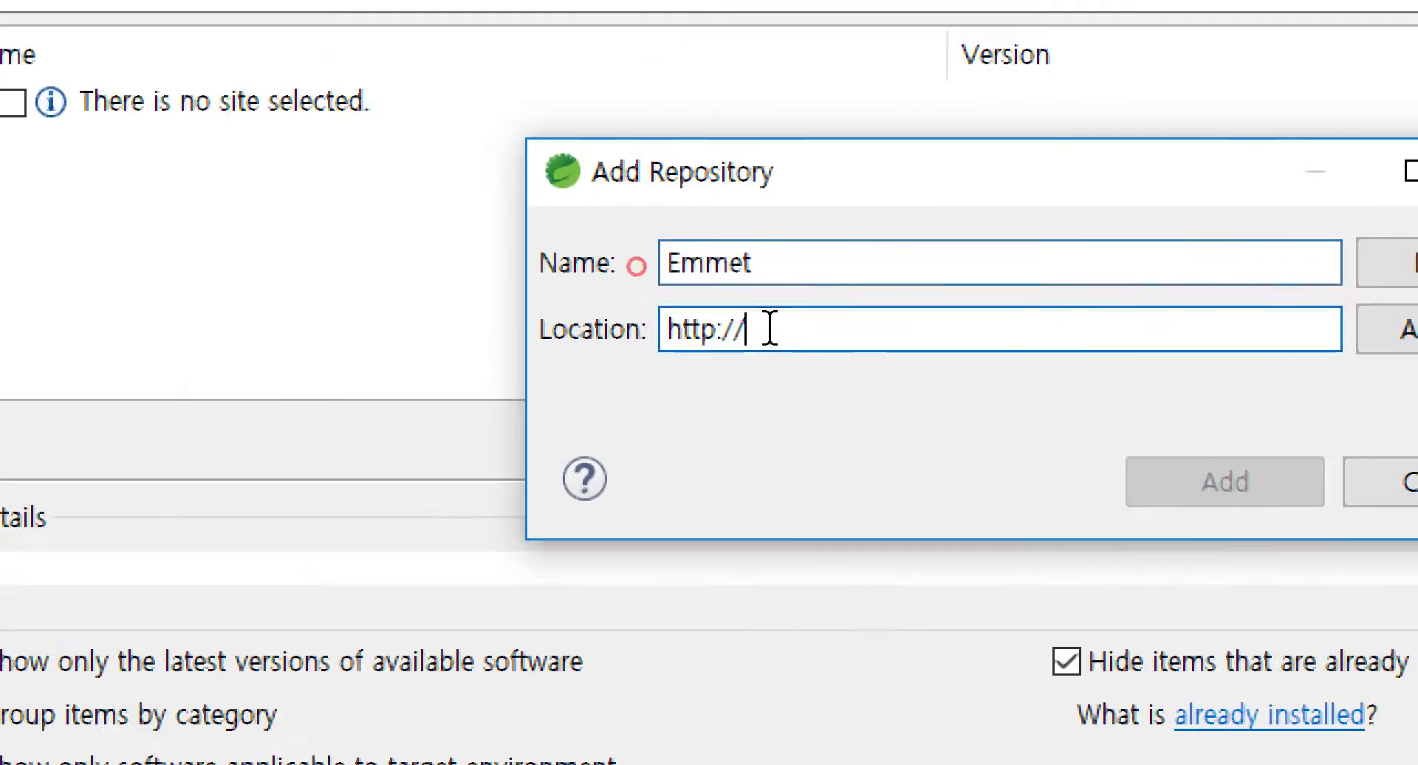
key("ctrl+a")
key("ctrl+v")
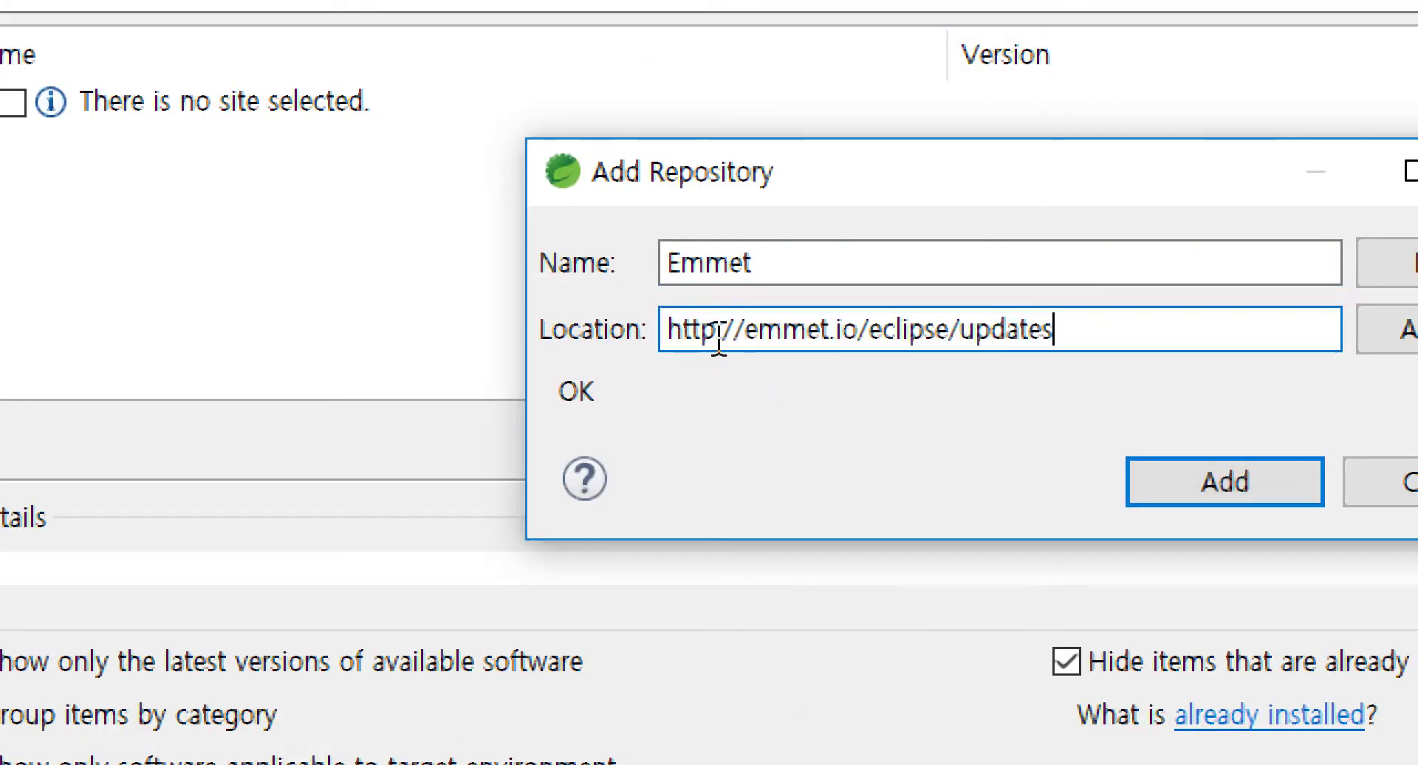
left_click(1177, 490)
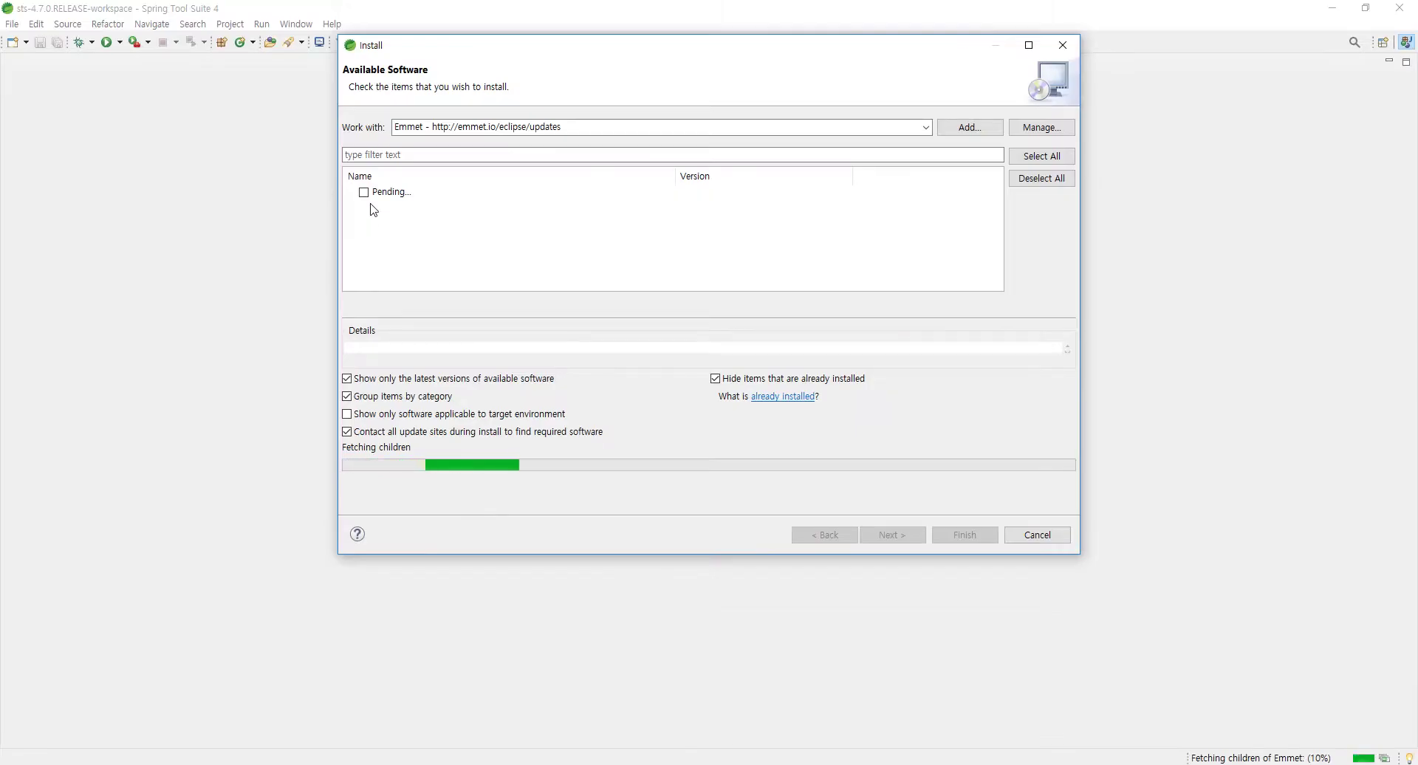
Tick Emmet, accept the licence terms and finish the wizard to start installing
left_click(363, 192)
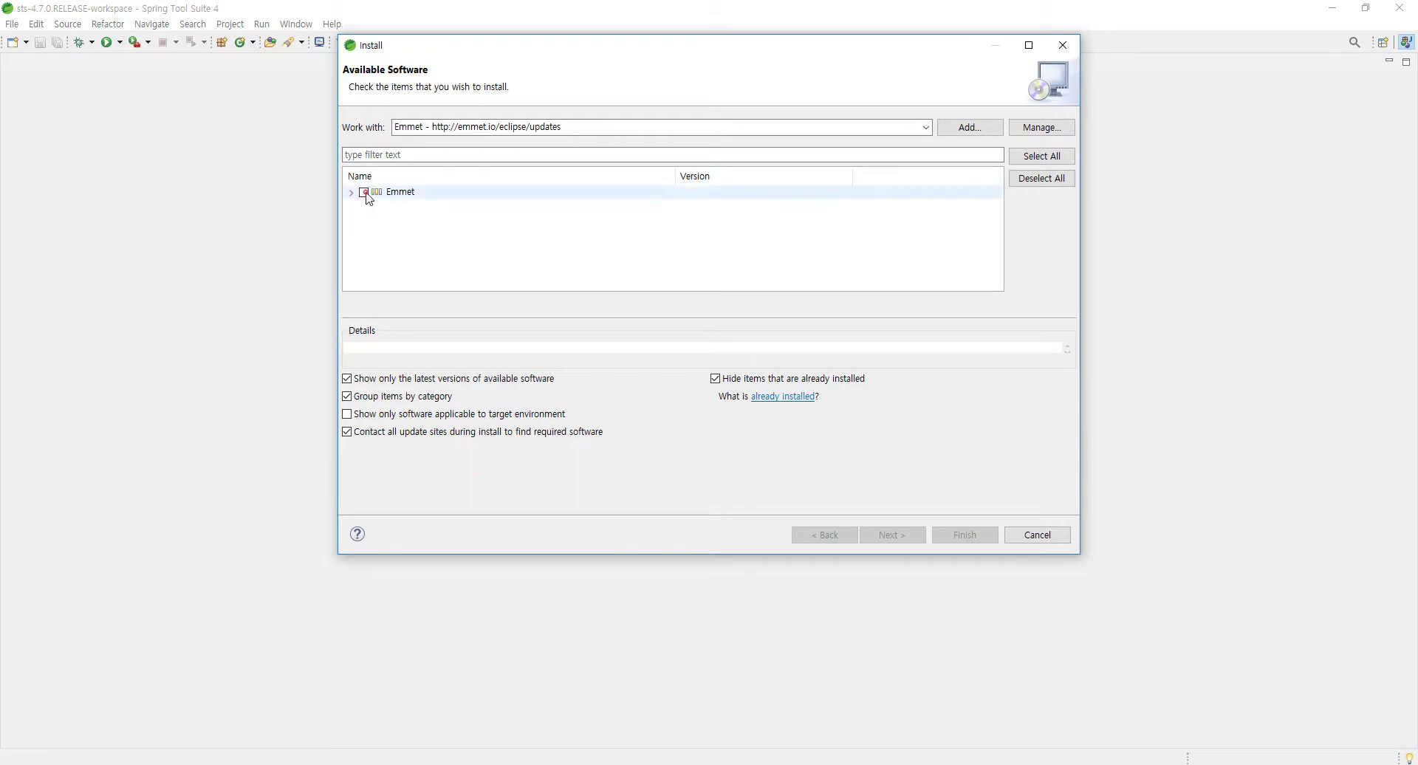
left_click(900, 533)
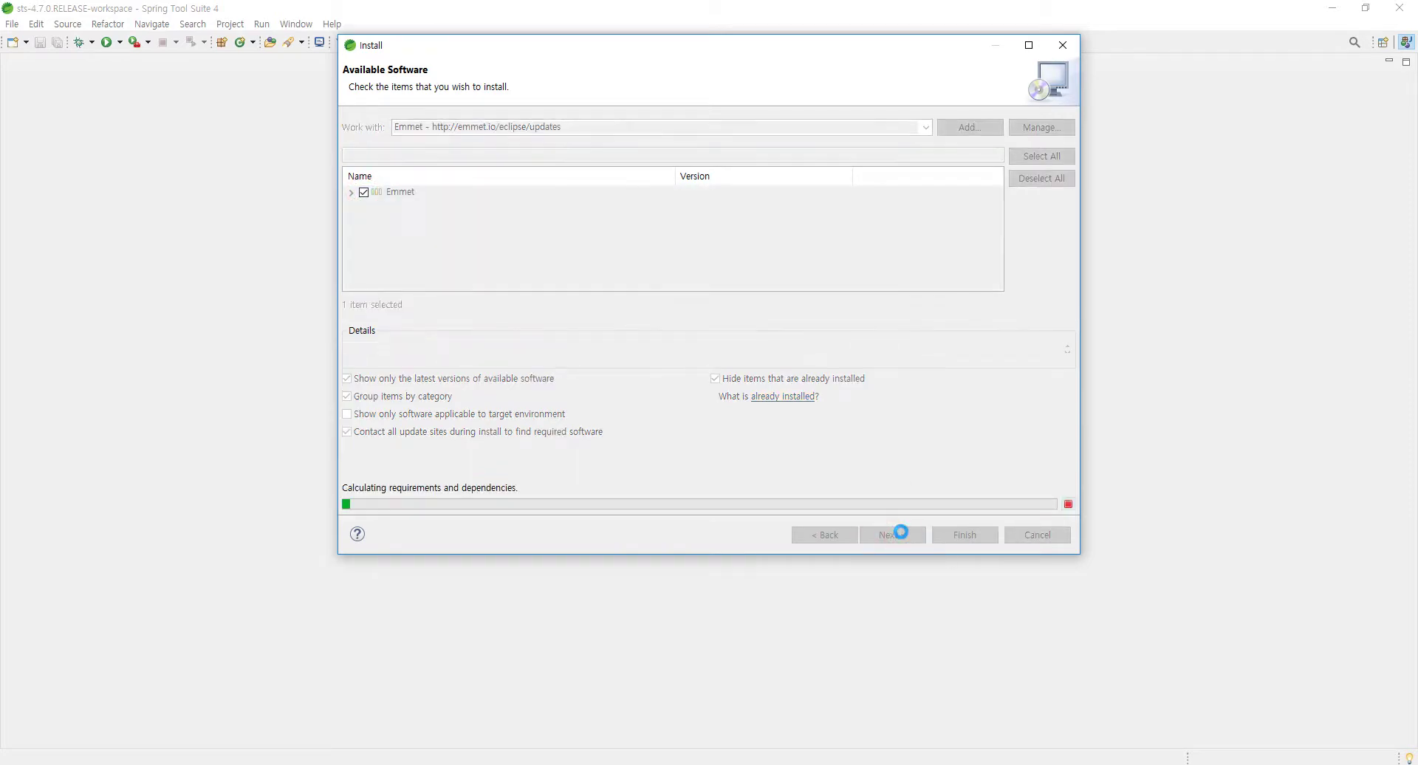
left_click(903, 536)
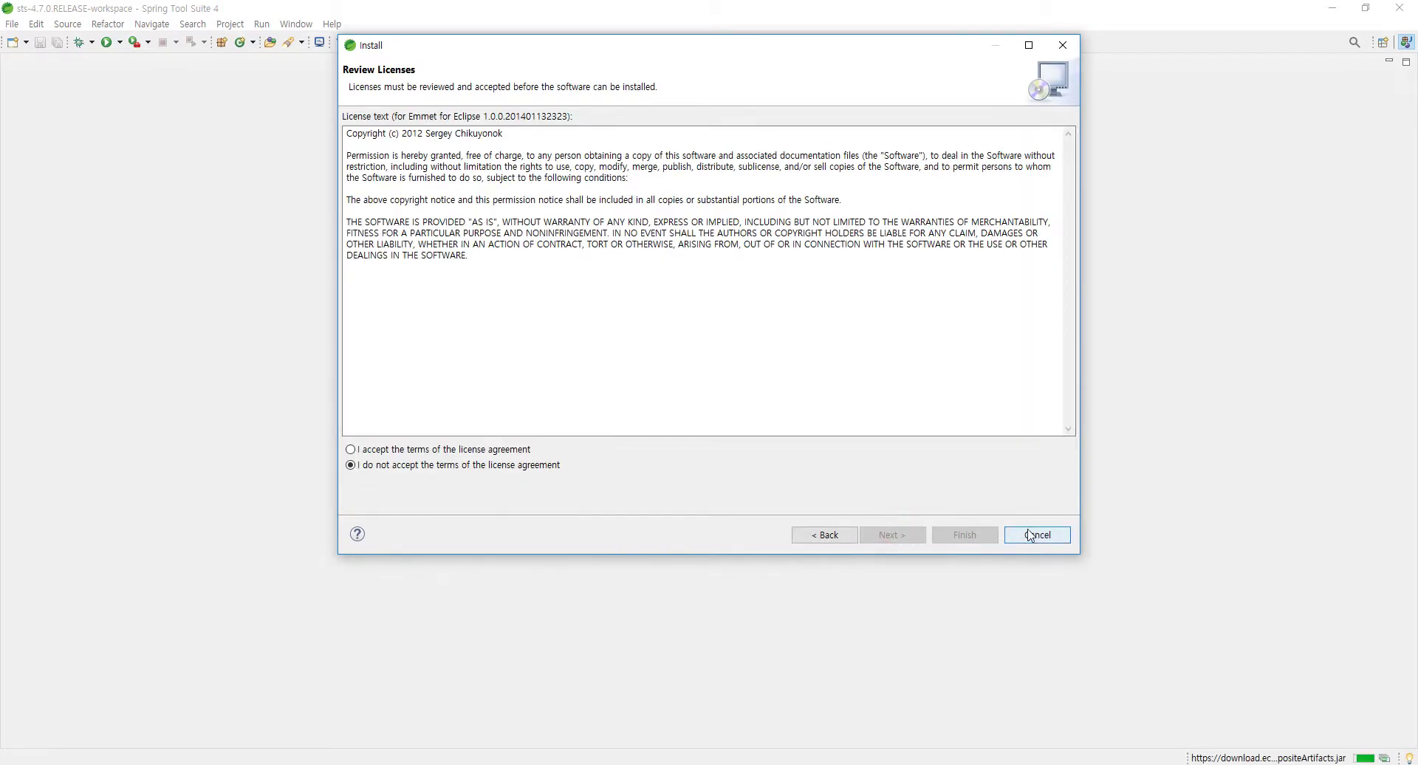
left_click(423, 449)
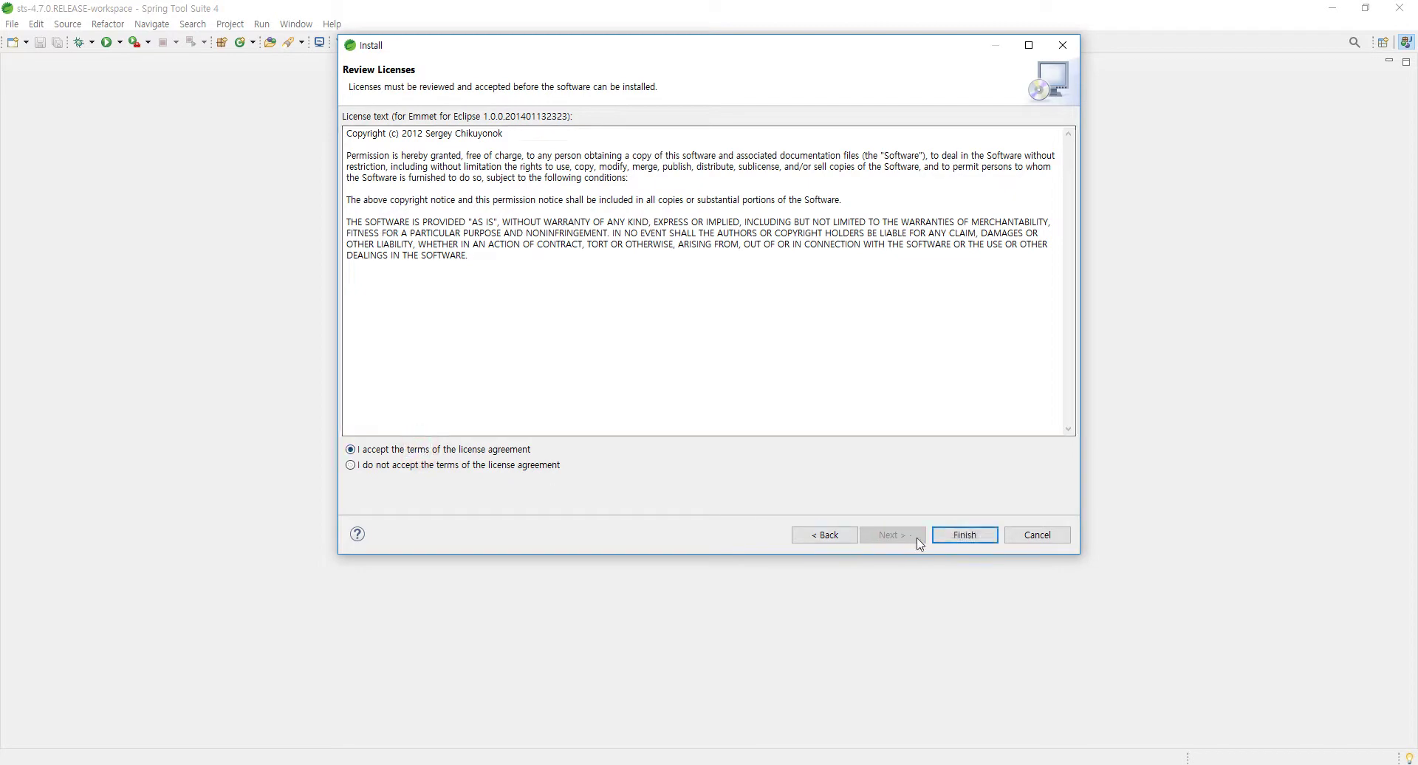
left_click(960, 535)
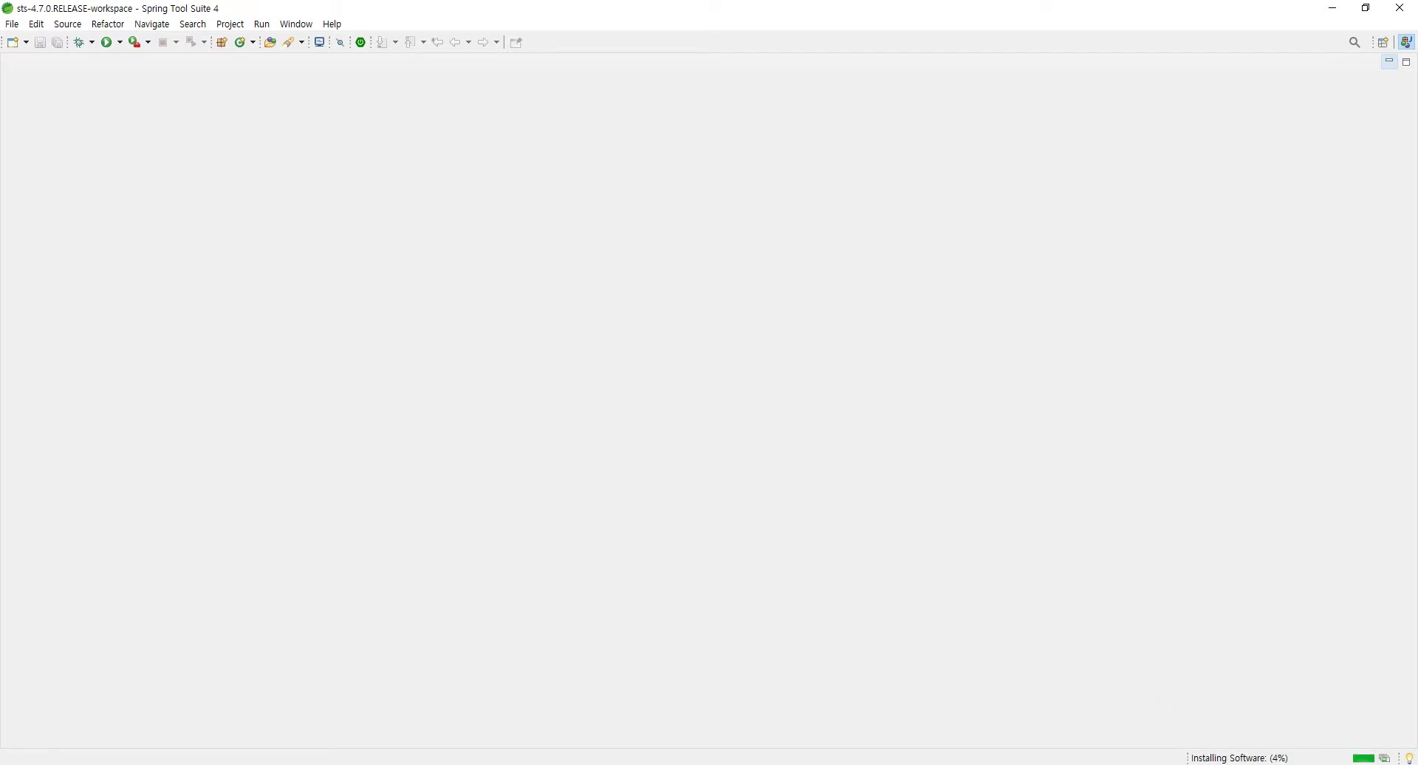
left_click(408, 735)
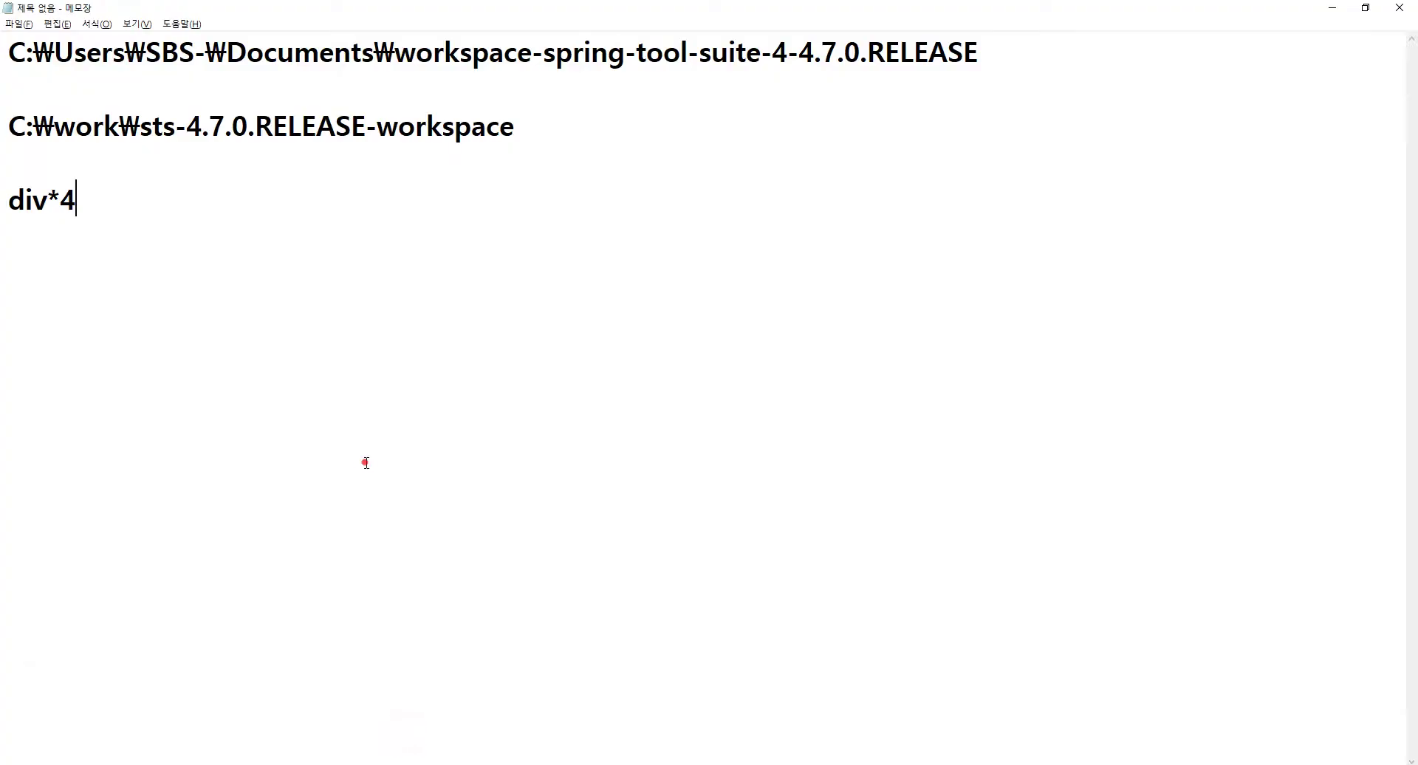
key("shift+Home")
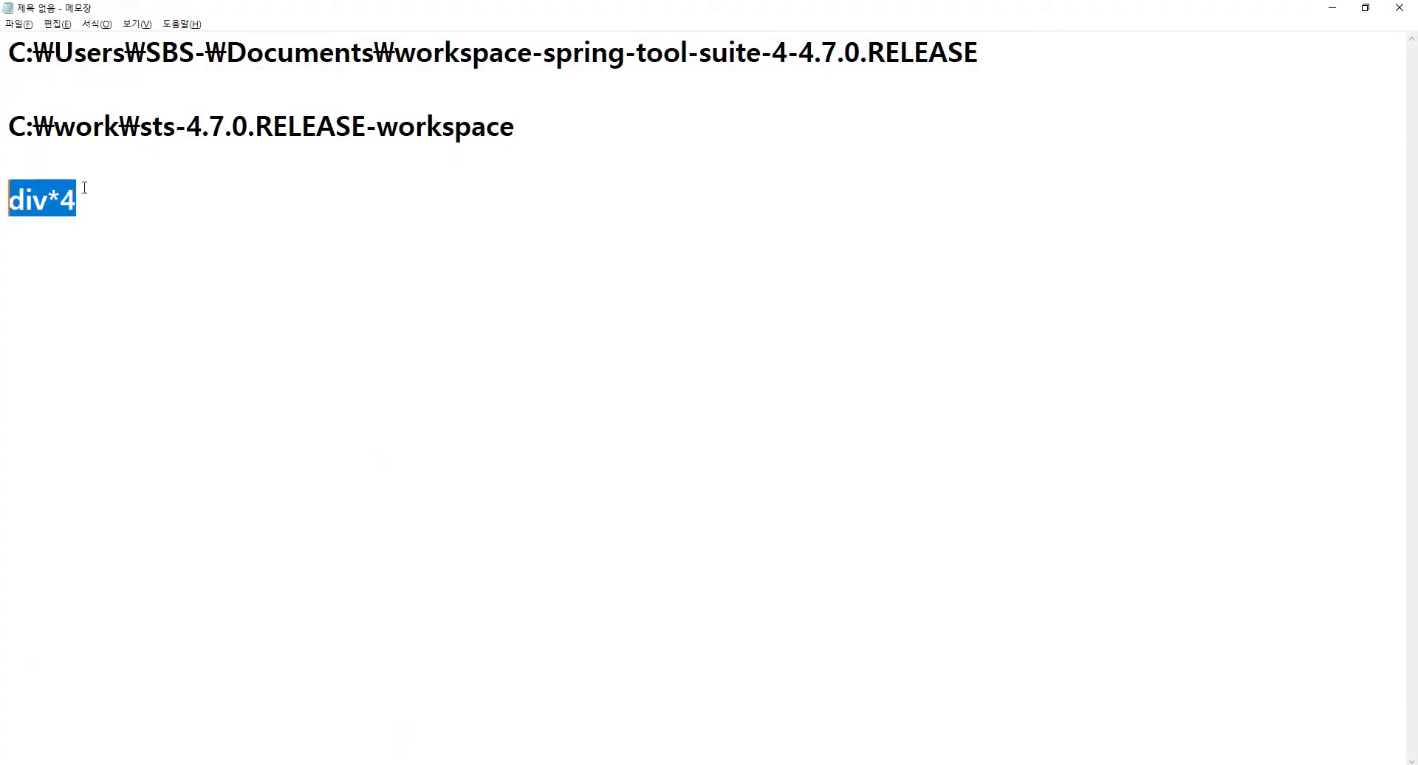
left_click(86, 199)
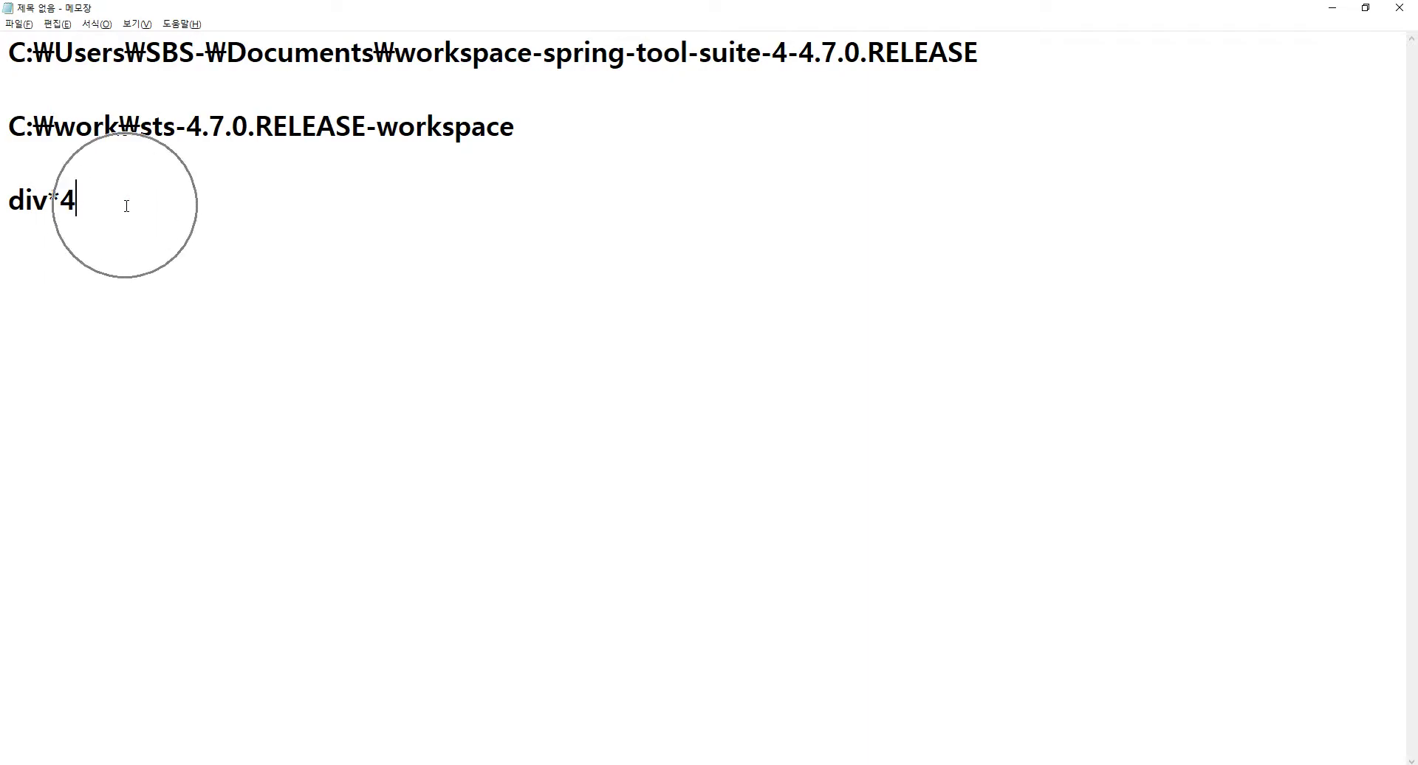
key("alt+Tab")
key("alt+Tab")
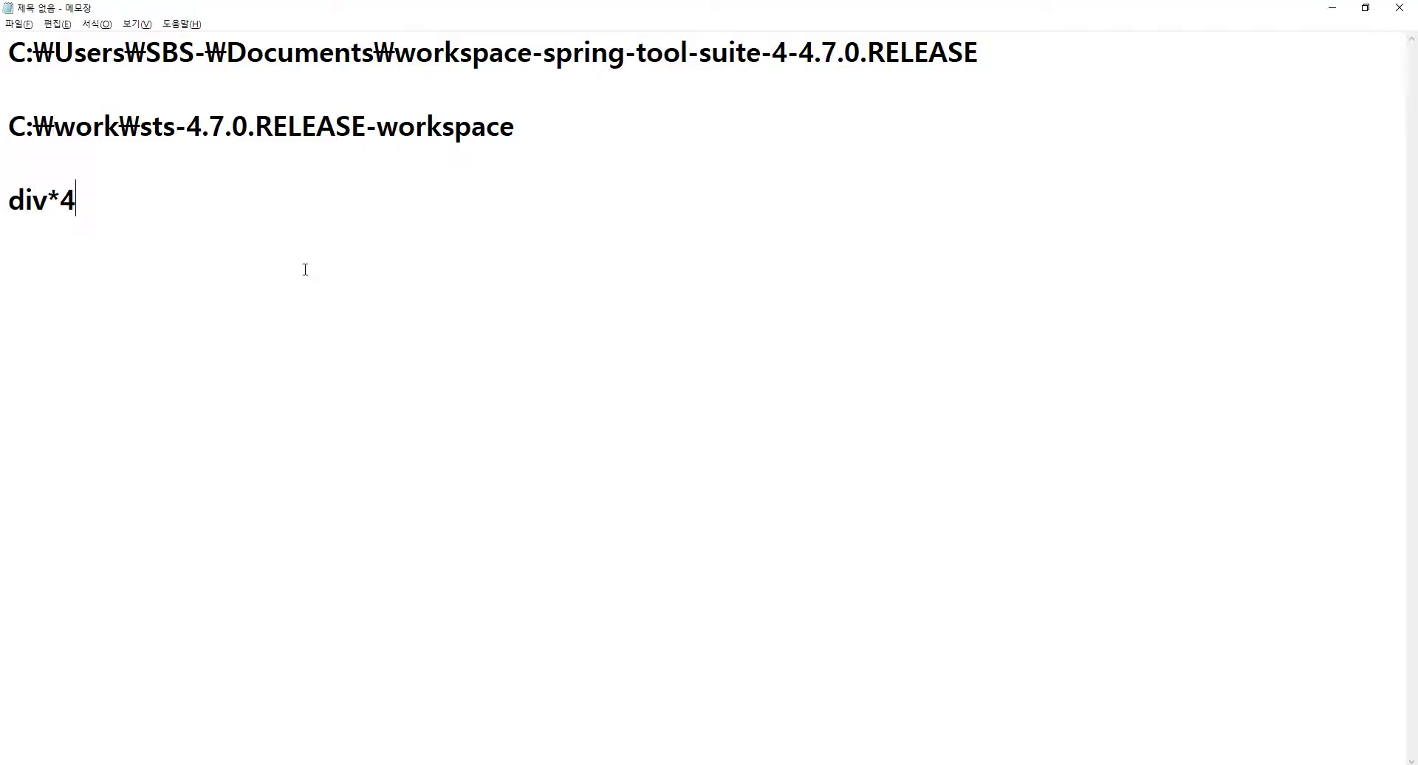
key("alt+Tab")
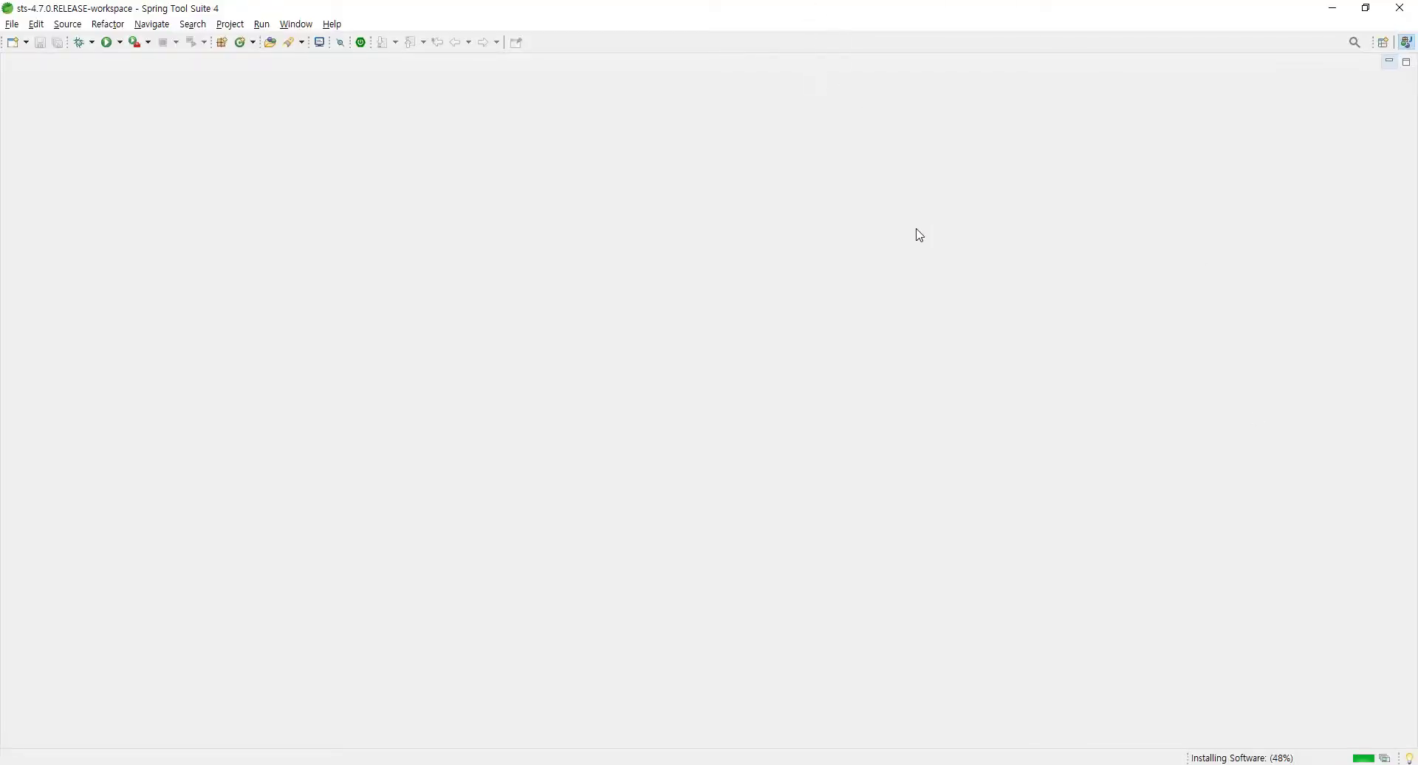
Install Emmet despite the security warning and restart the IDE
left_click(734, 397)
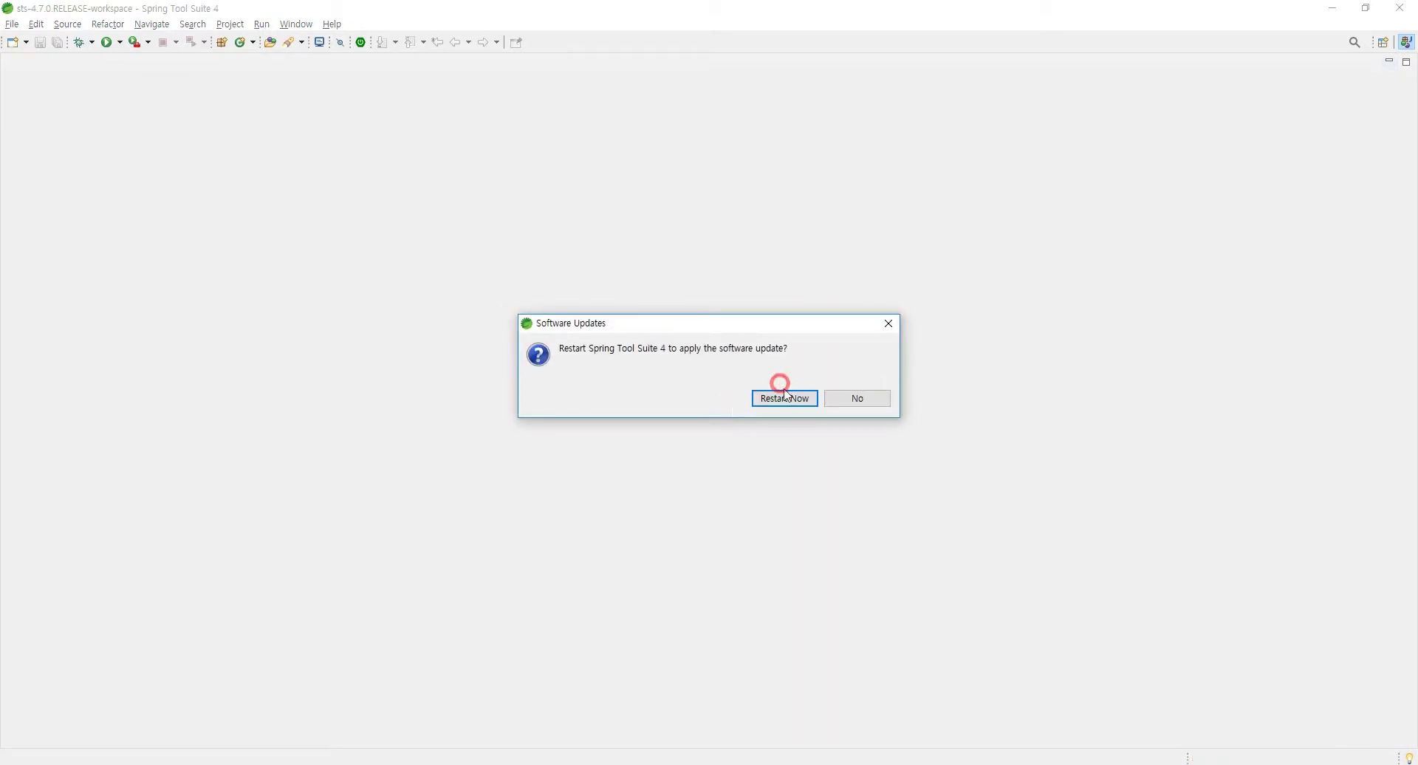
left_click(785, 397)
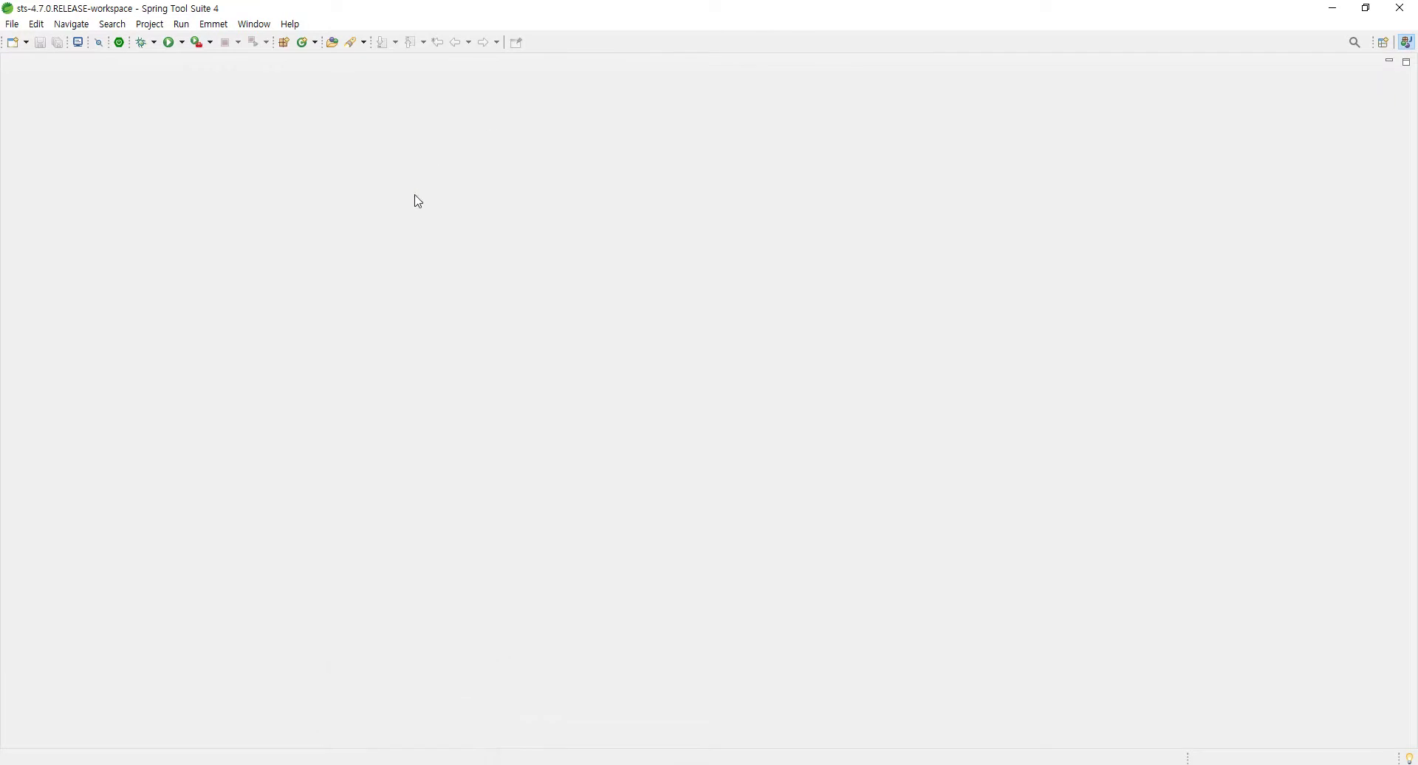
left_click(254, 24)
left_click(297, 153)
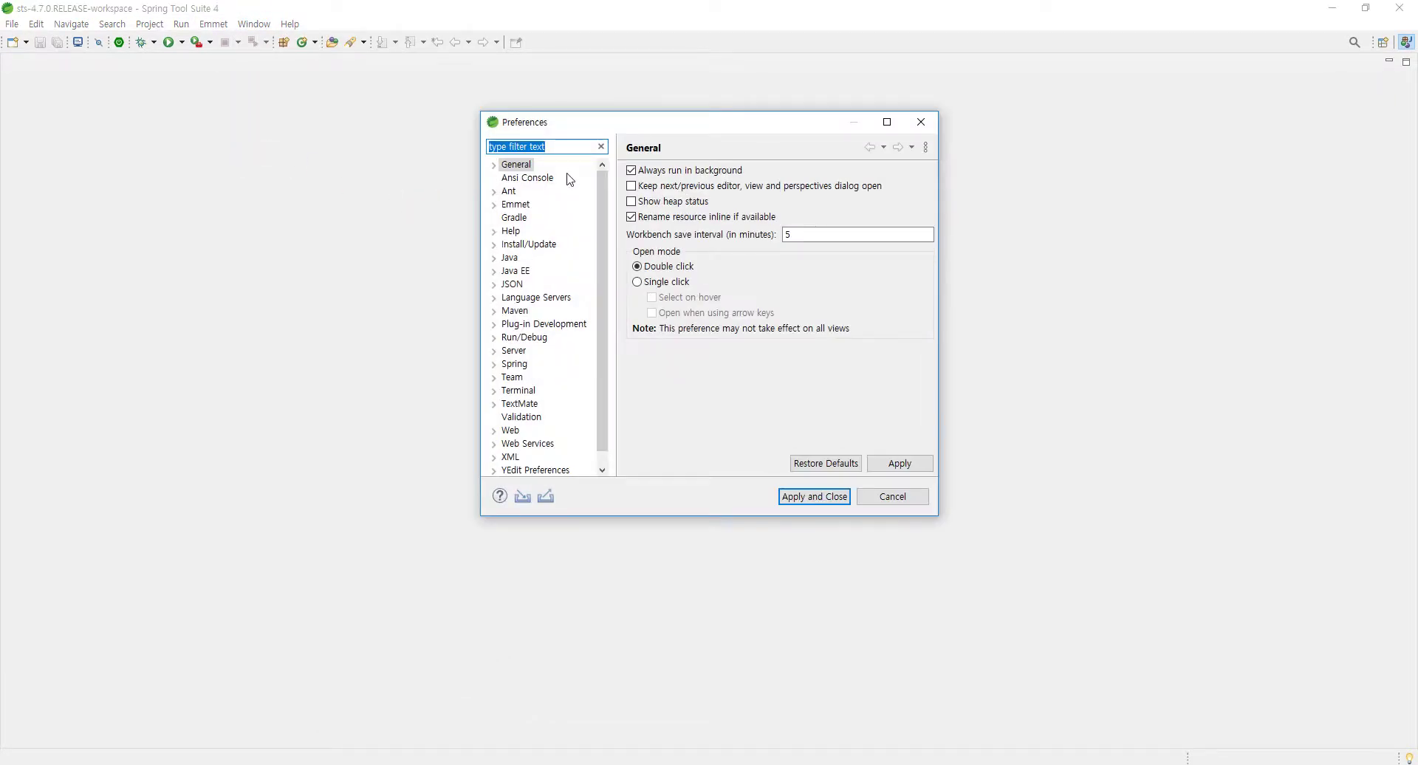
type("emmet")
key("Escape")
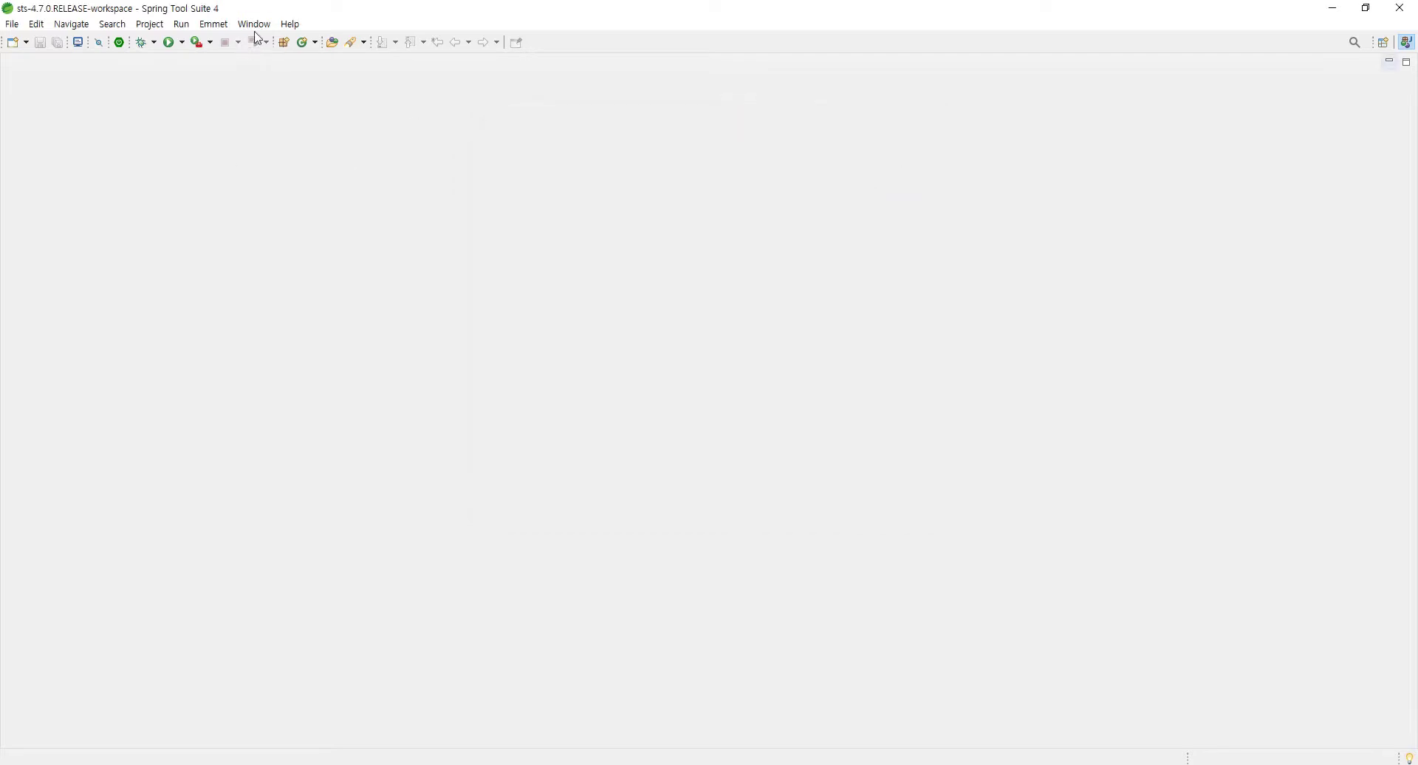
Append ', jsp, jspf' to Emmet's file extensions in Preferences, then Apply and Close
left_click(254, 24)
left_click(268, 152)
type("emmet")
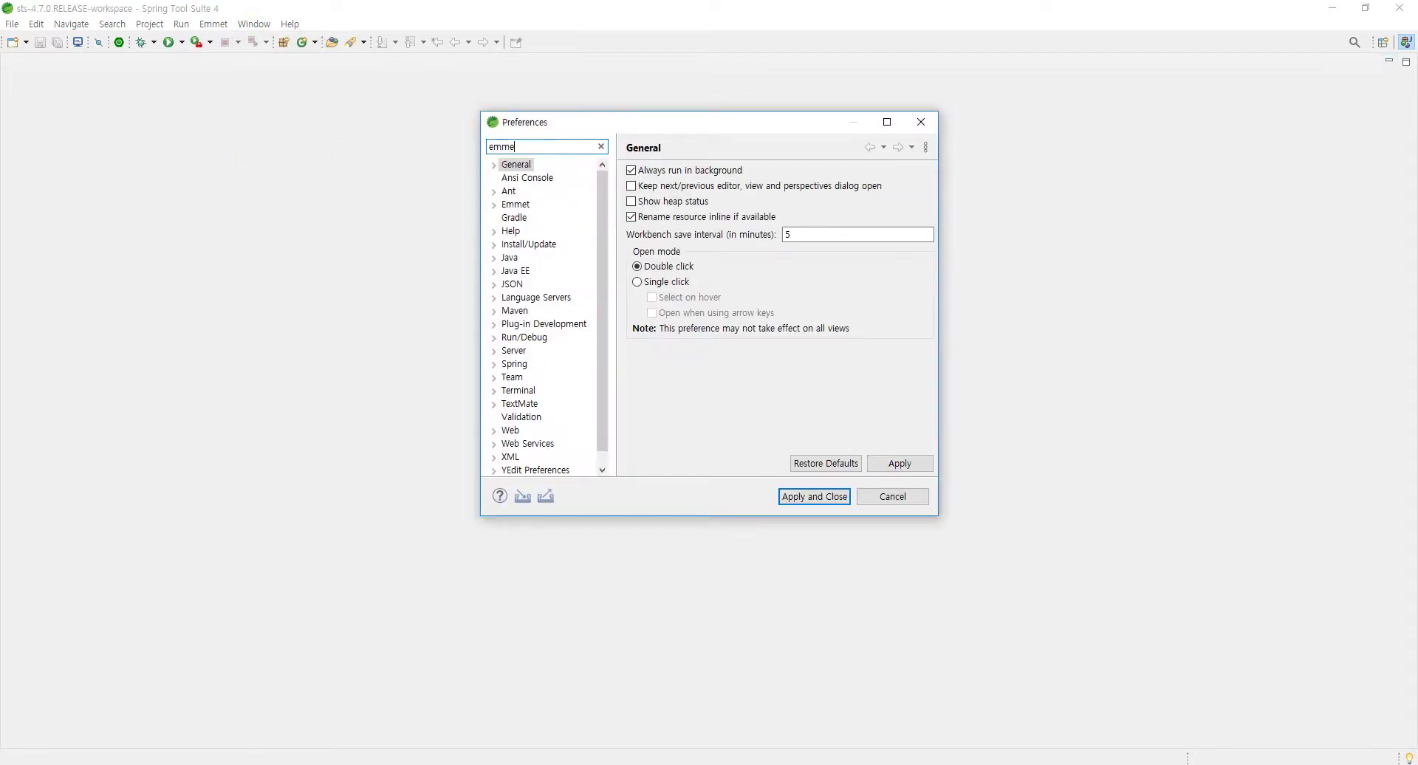
left_click(529, 165)
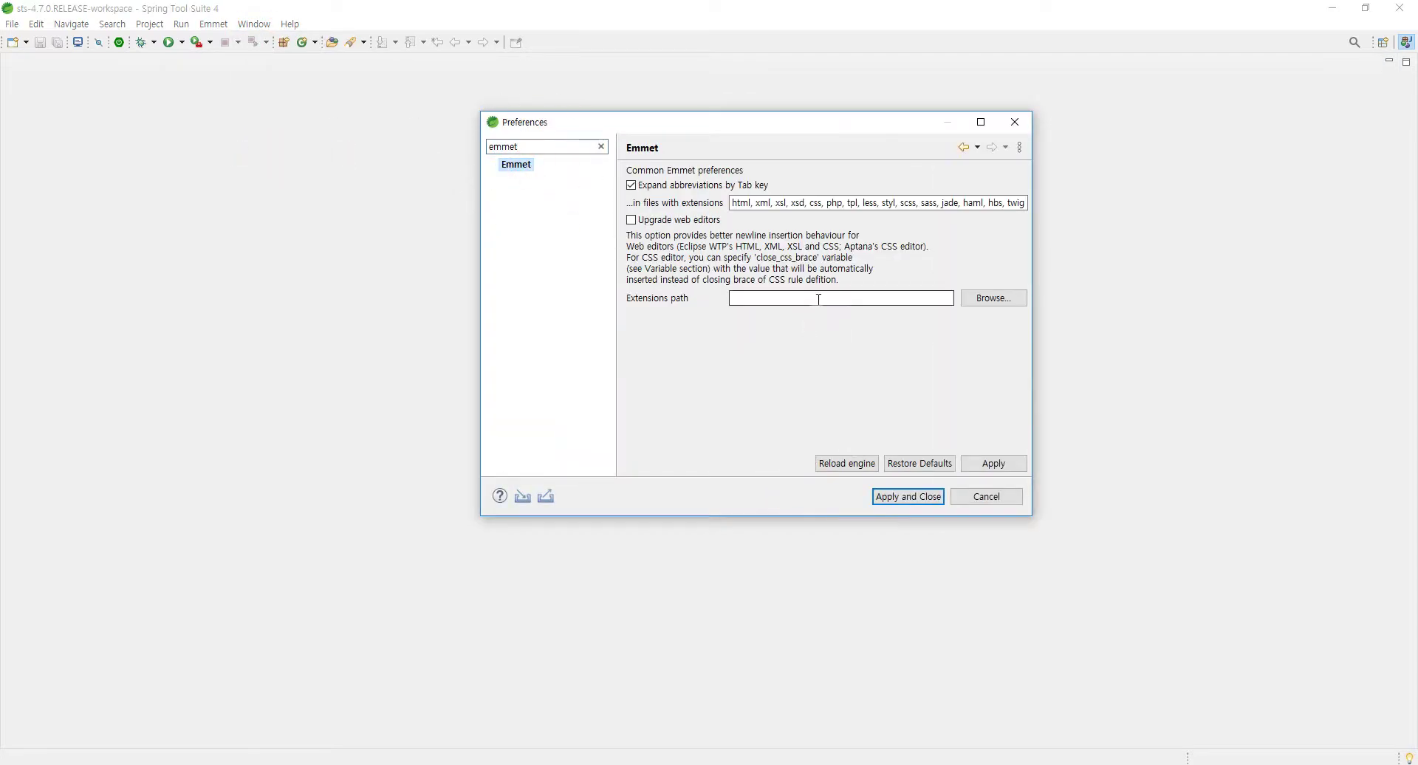
left_click(866, 202)
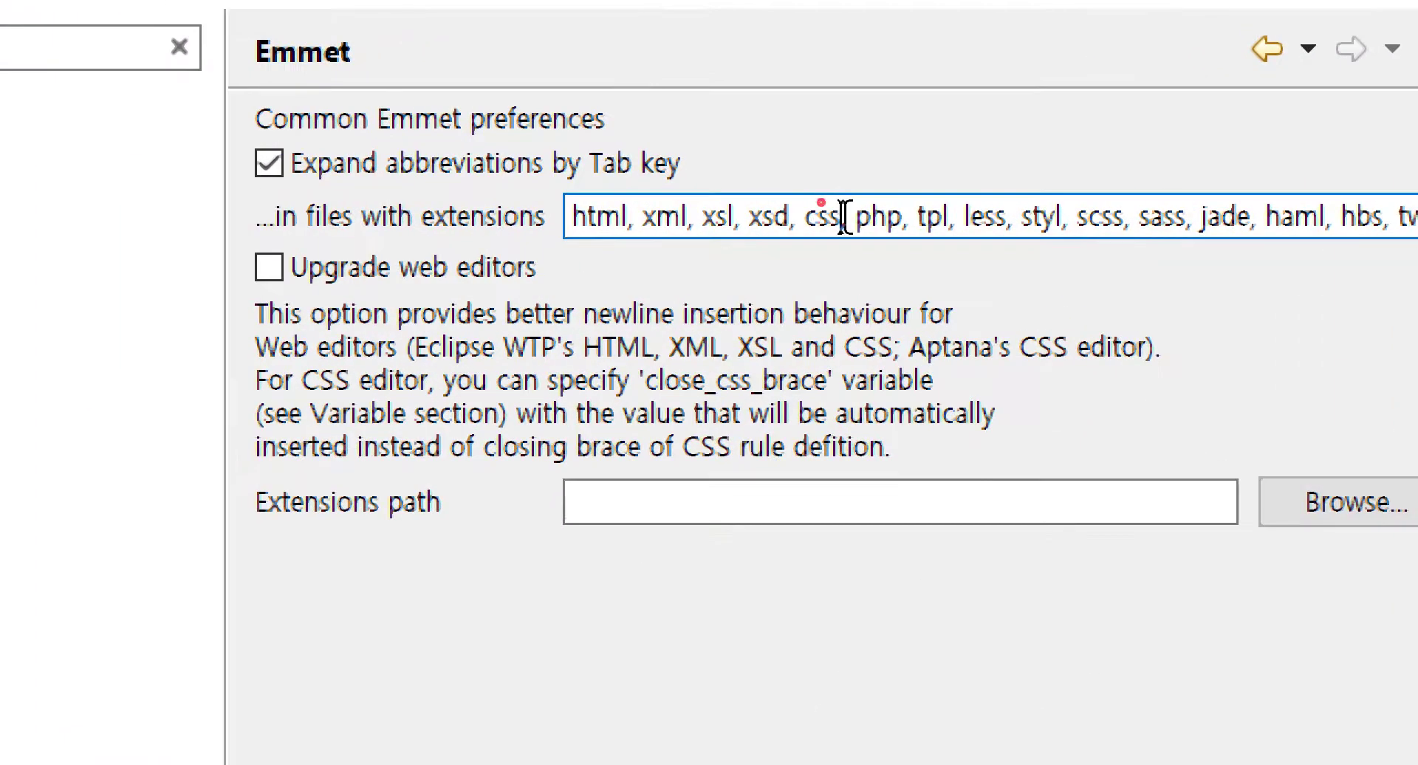
left_click(815, 200)
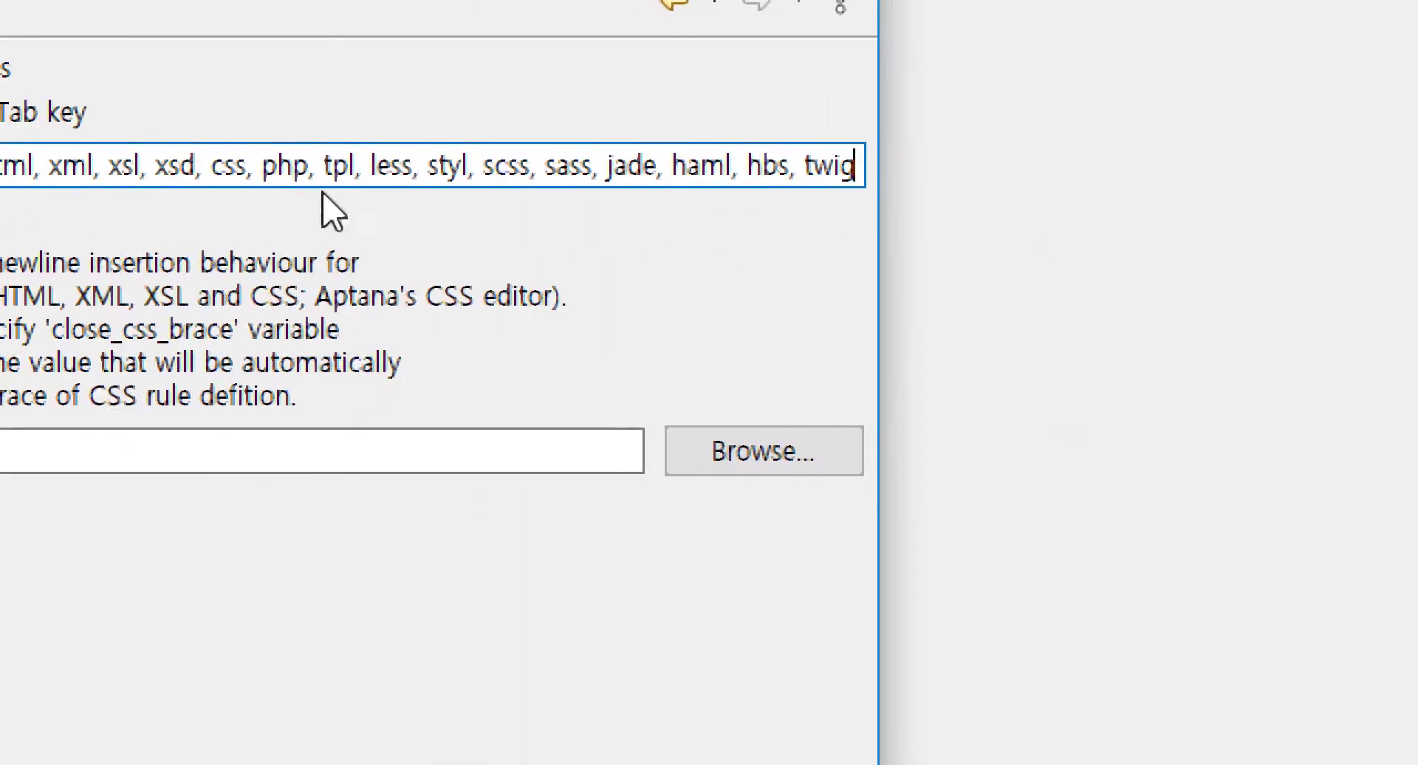
type(", ")
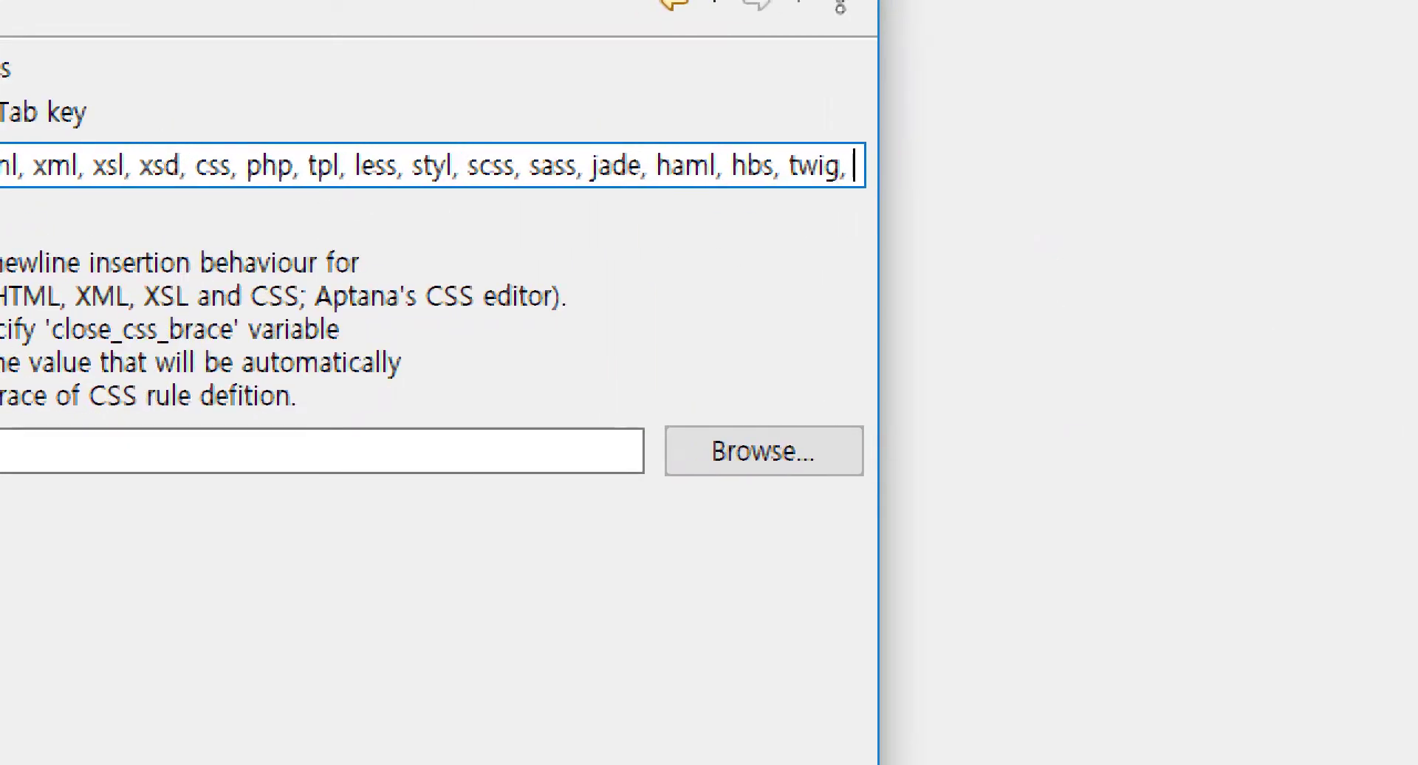
type("jsp, js")
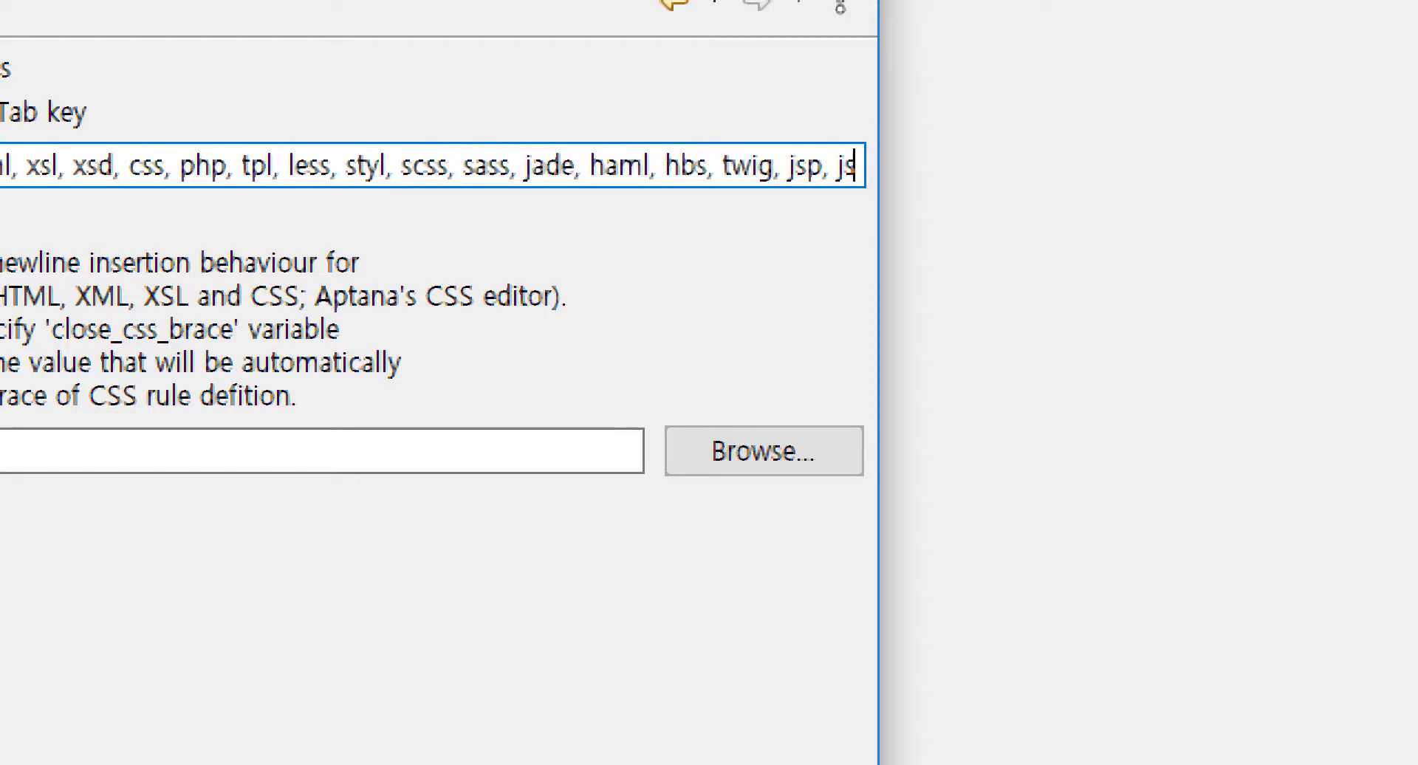
type("pf")
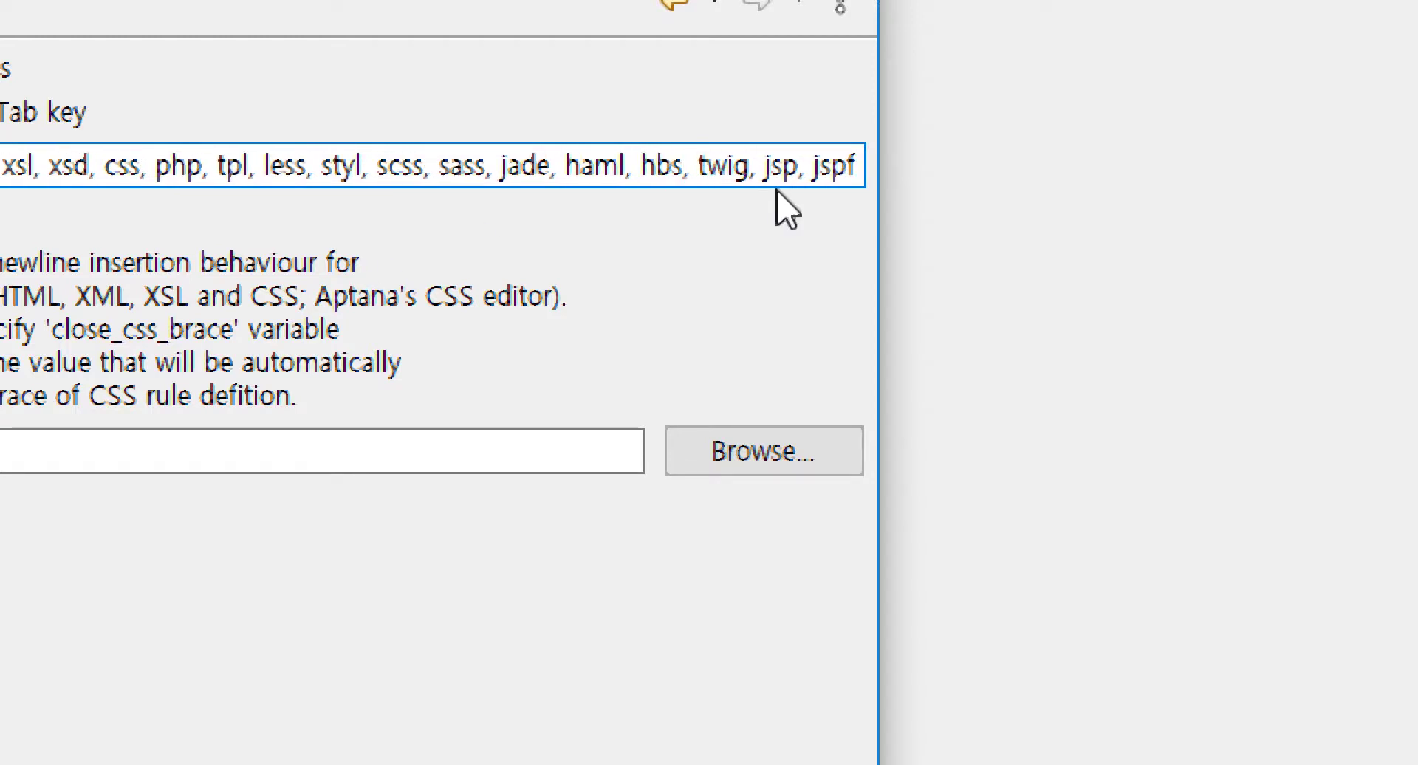
left_click(799, 167)
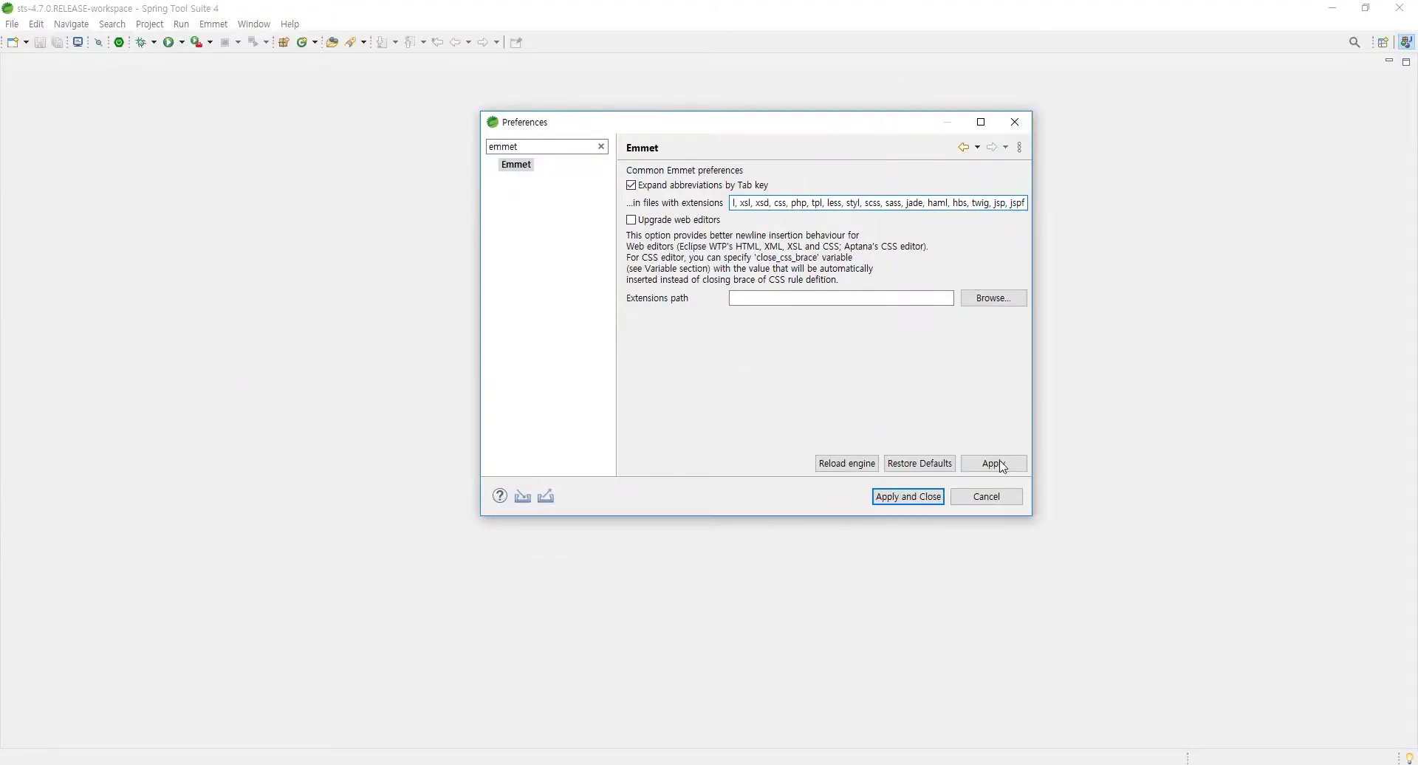
left_click(994, 464)
left_click(910, 496)
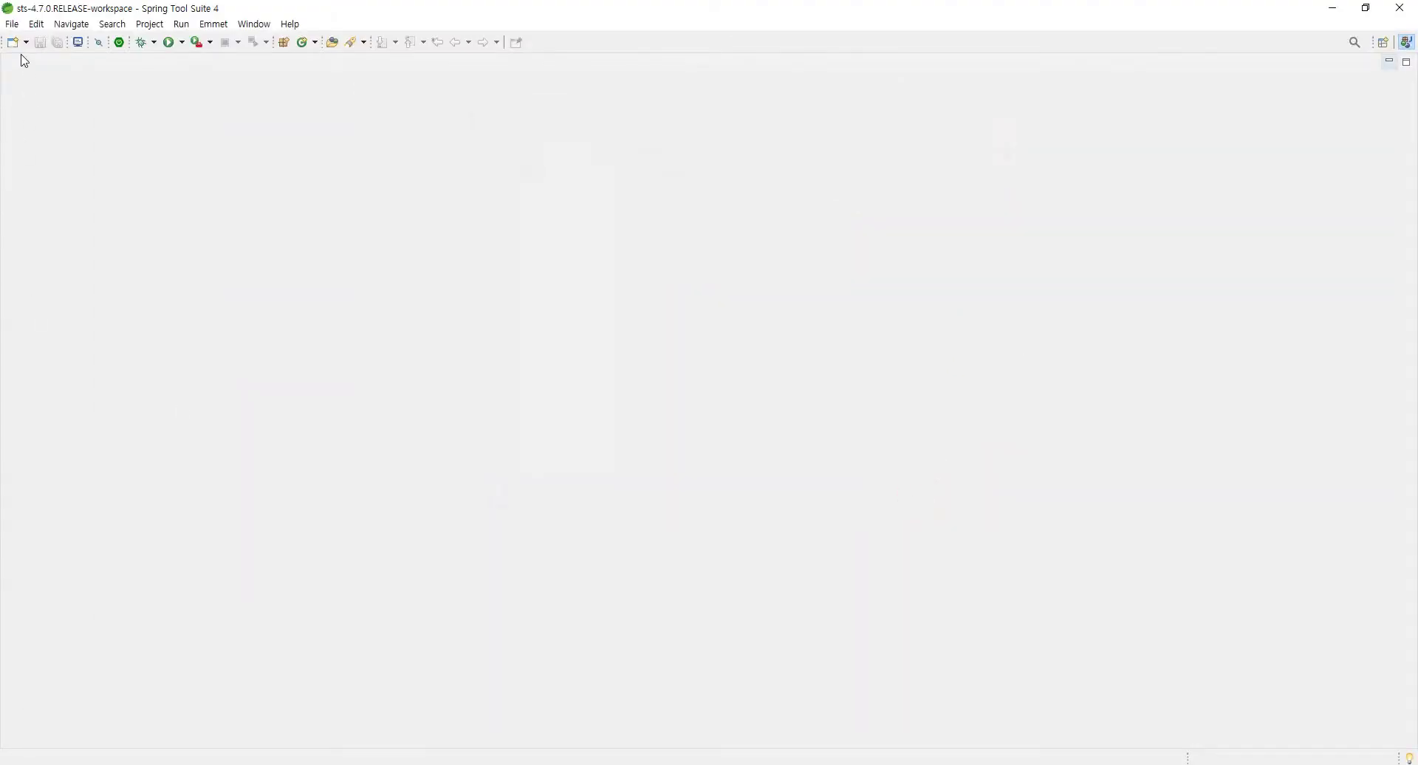
Create Spring Starter Project demo with the Lombok dependency and watch its import progress
left_click(12, 23)
mouse_move(16, 44)
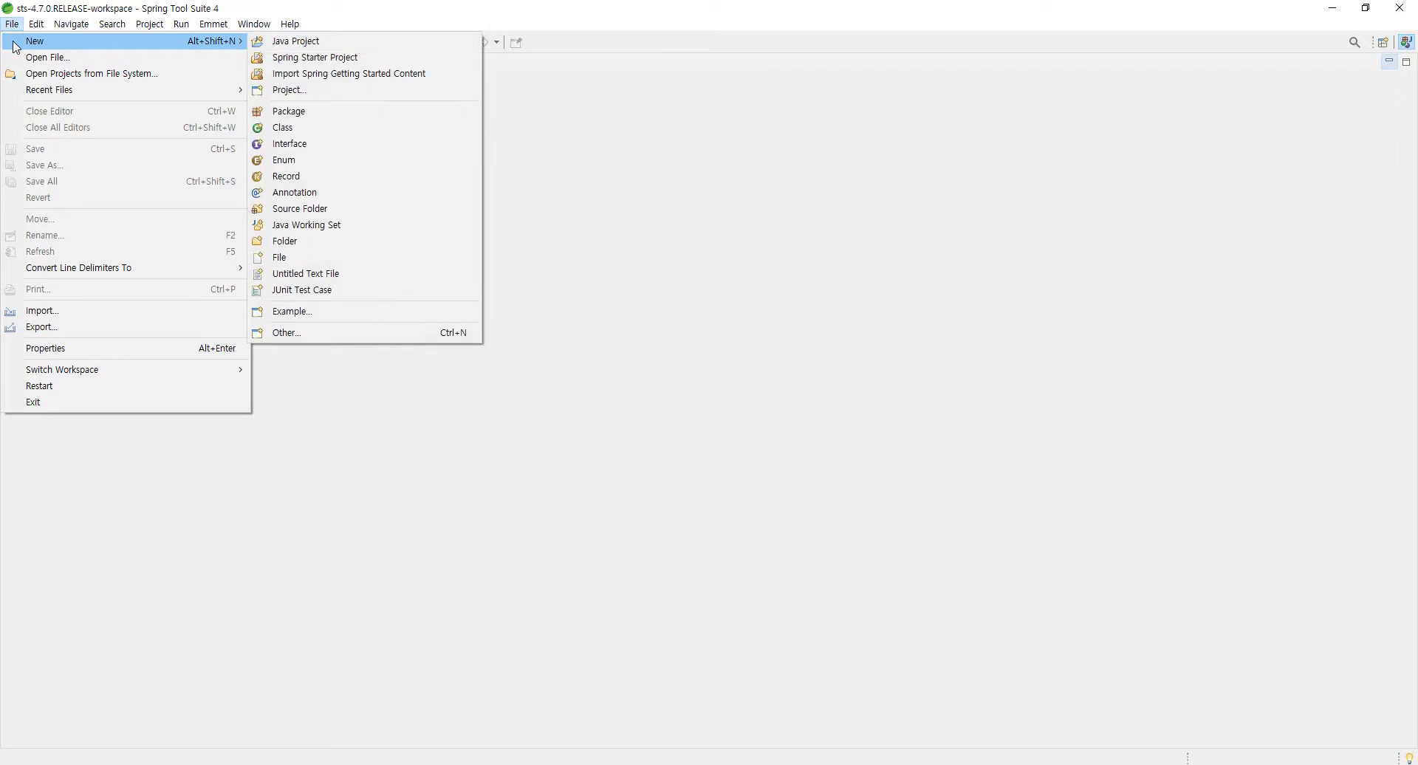
left_click(304, 57)
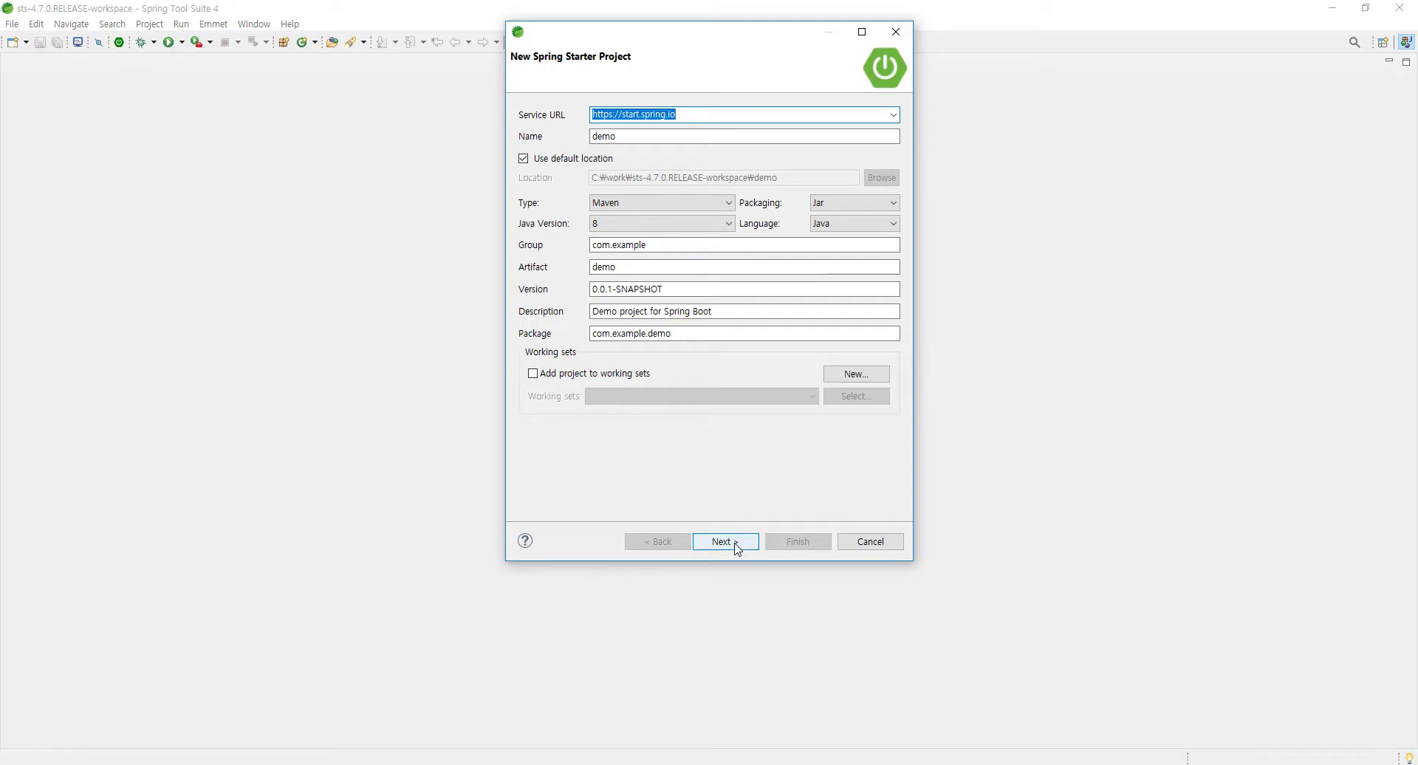
left_click(725, 542)
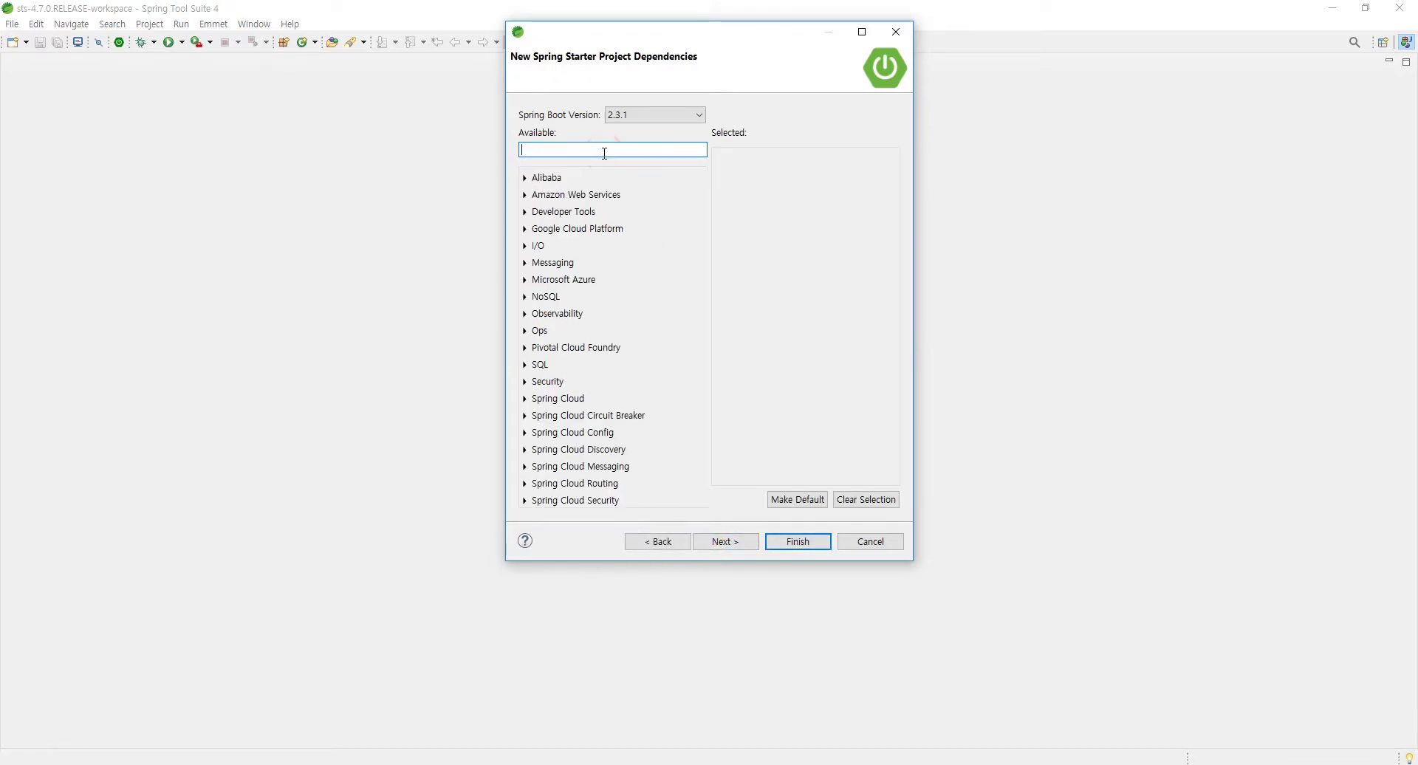
type("lombok")
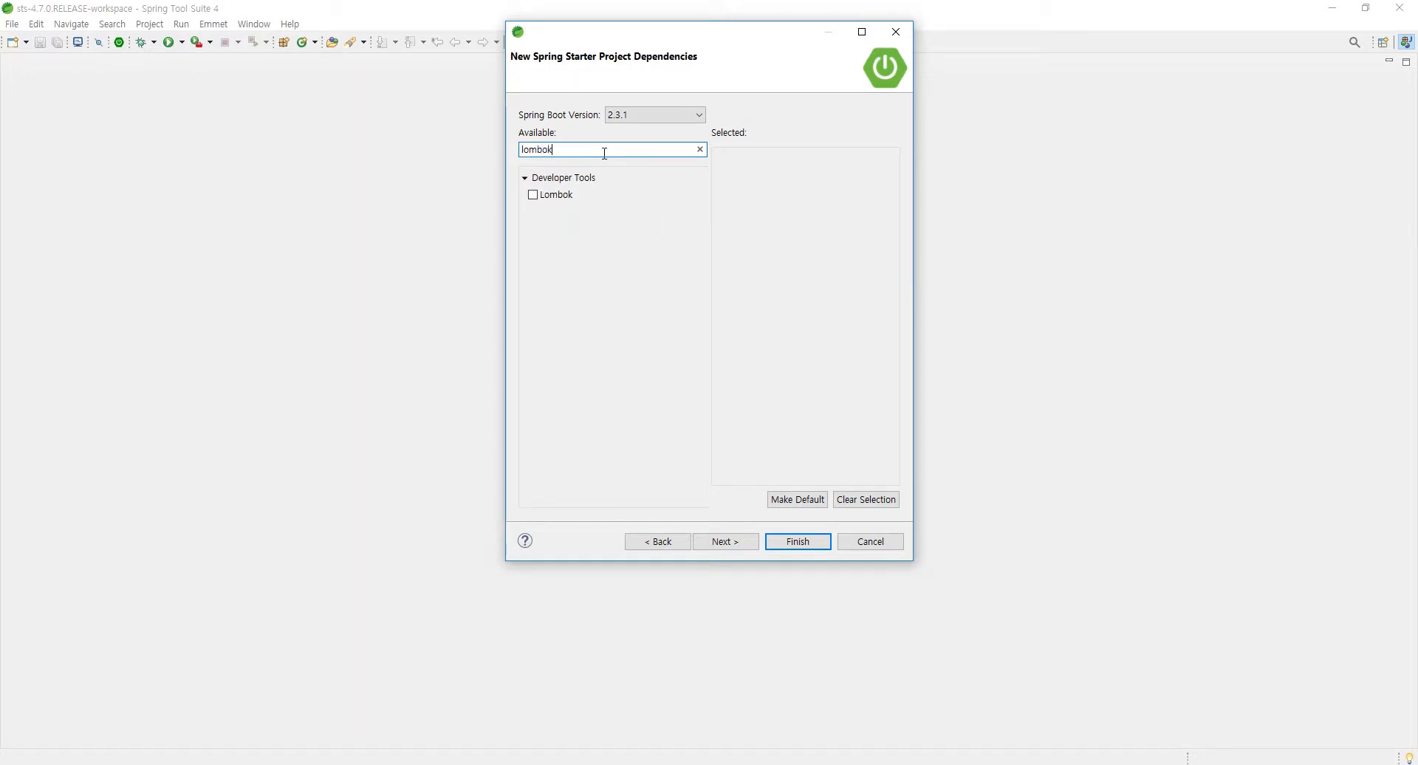
left_click(529, 197)
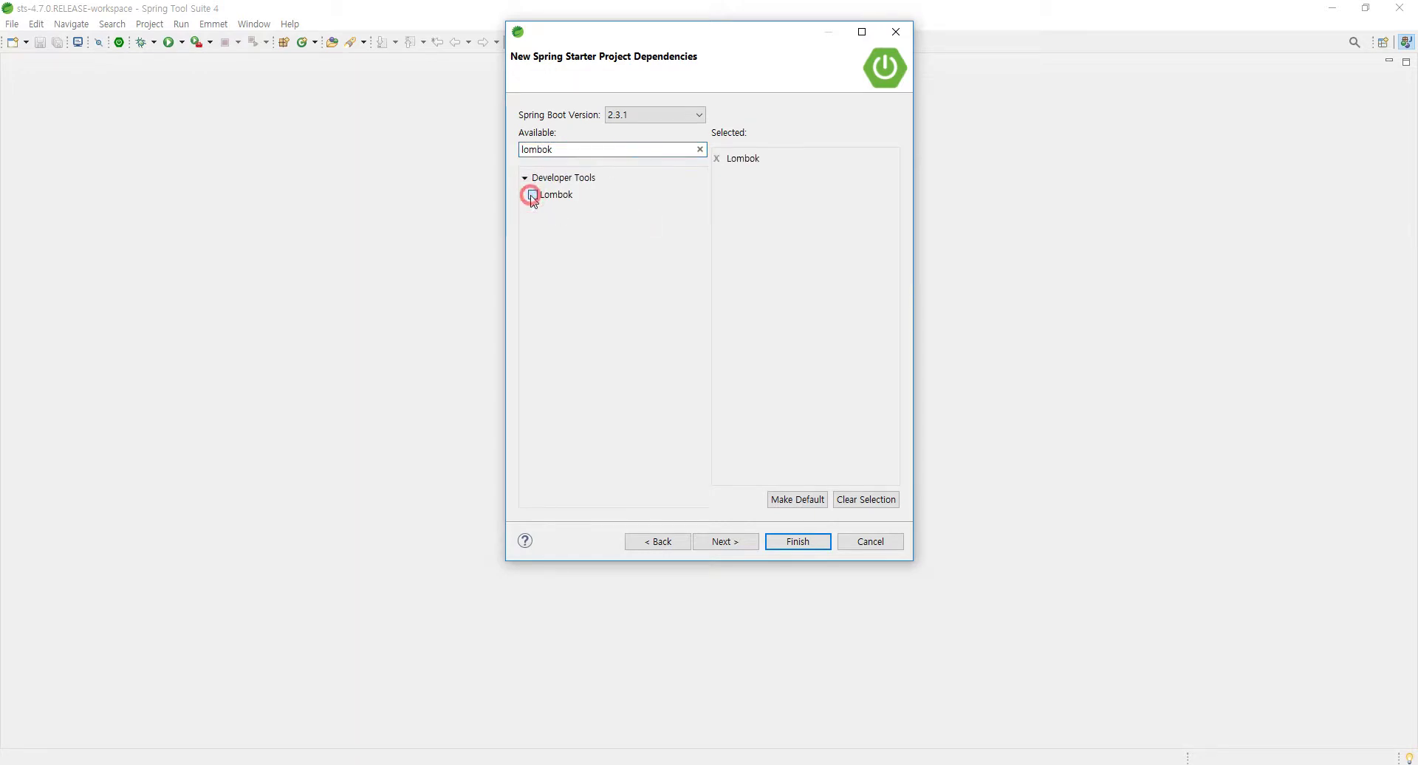
left_click(724, 542)
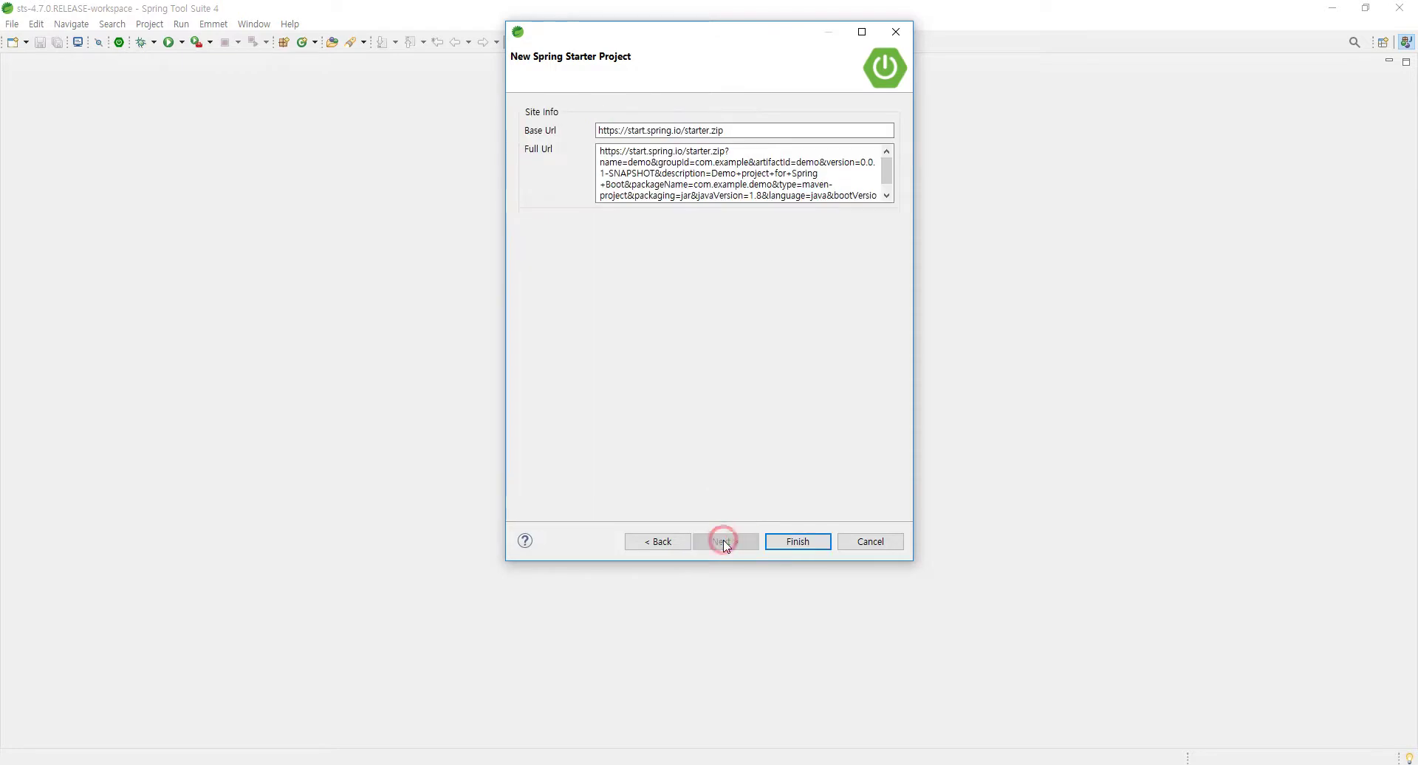
left_click(782, 540)
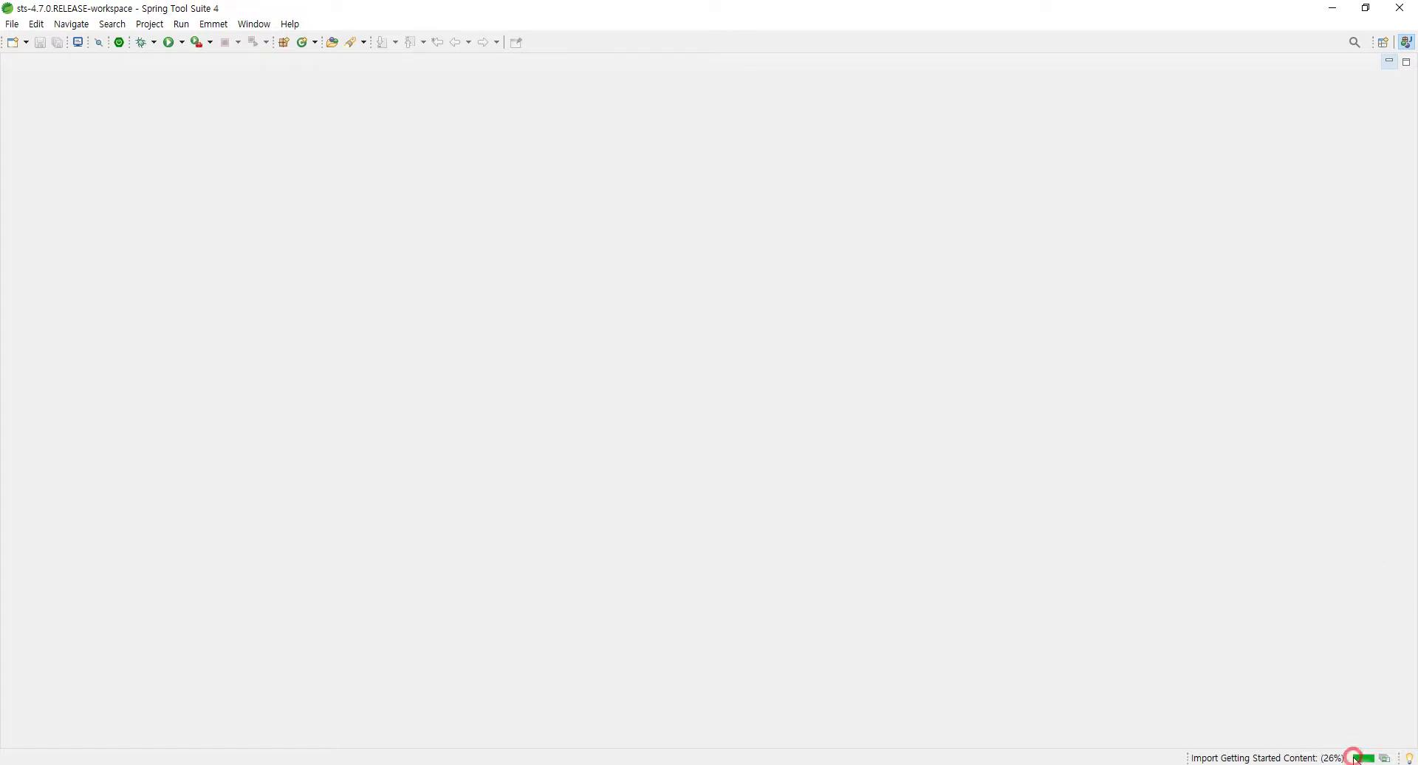
left_click(1382, 757)
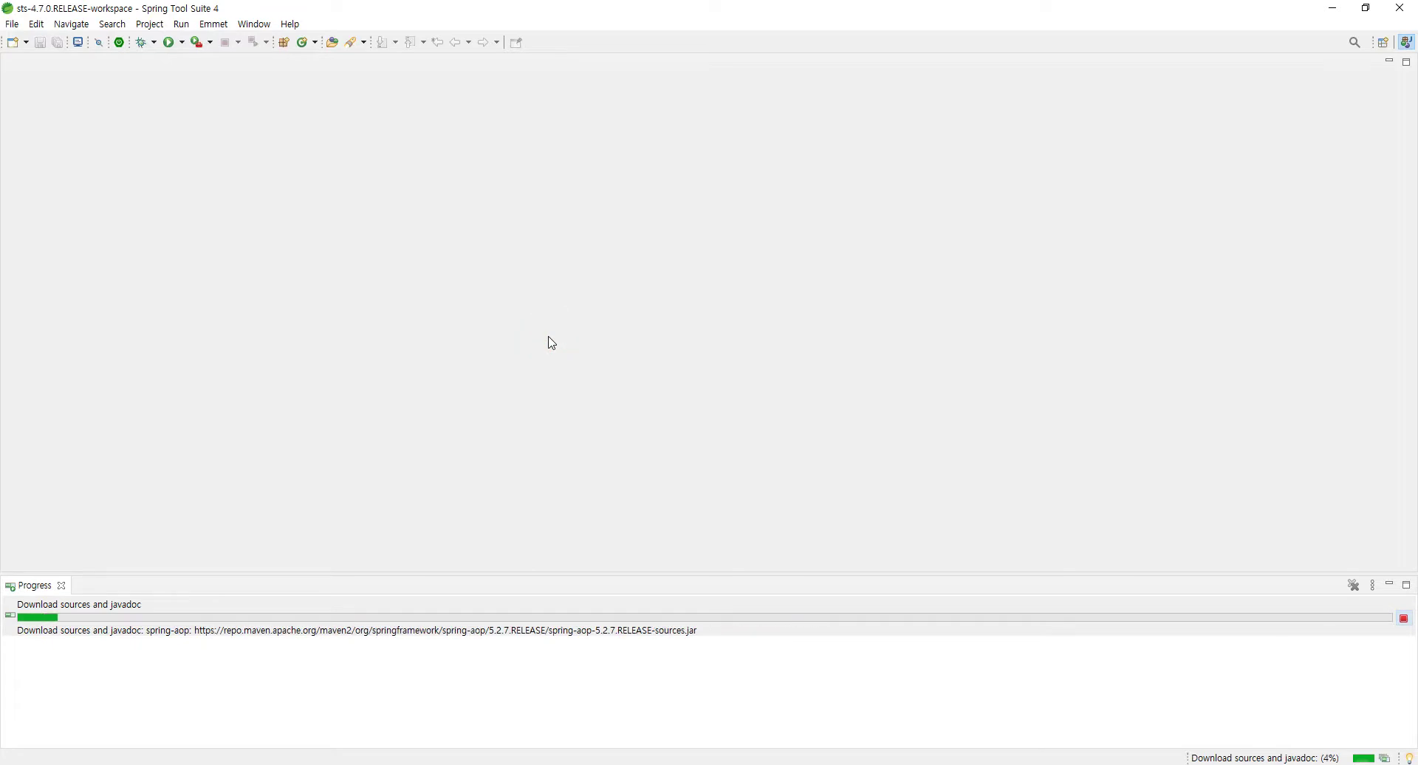
Open drive C:\ in File Explorer and browse into the user's home folder under Users
key("super")
type("c")
key("Escape")
key("super")
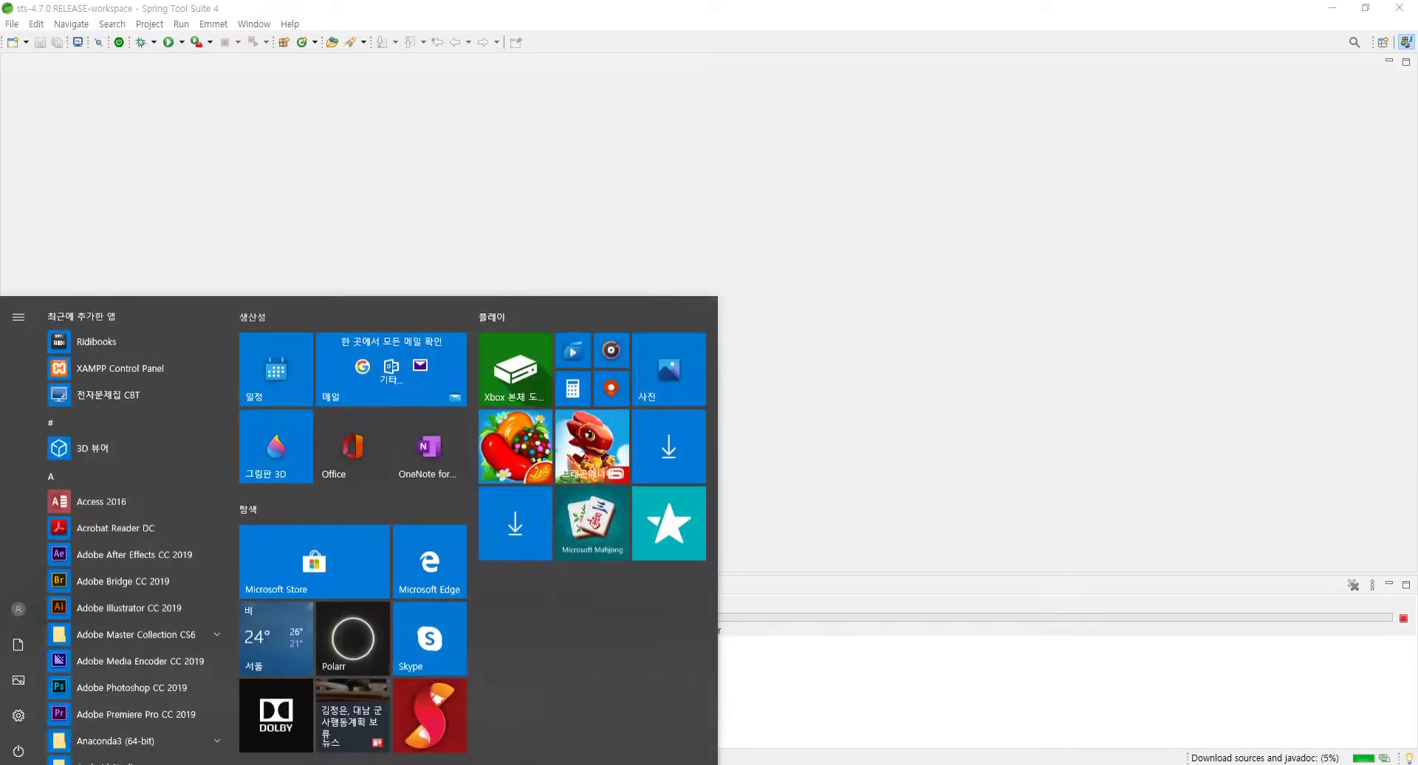
type("c:\\")
key("Return")
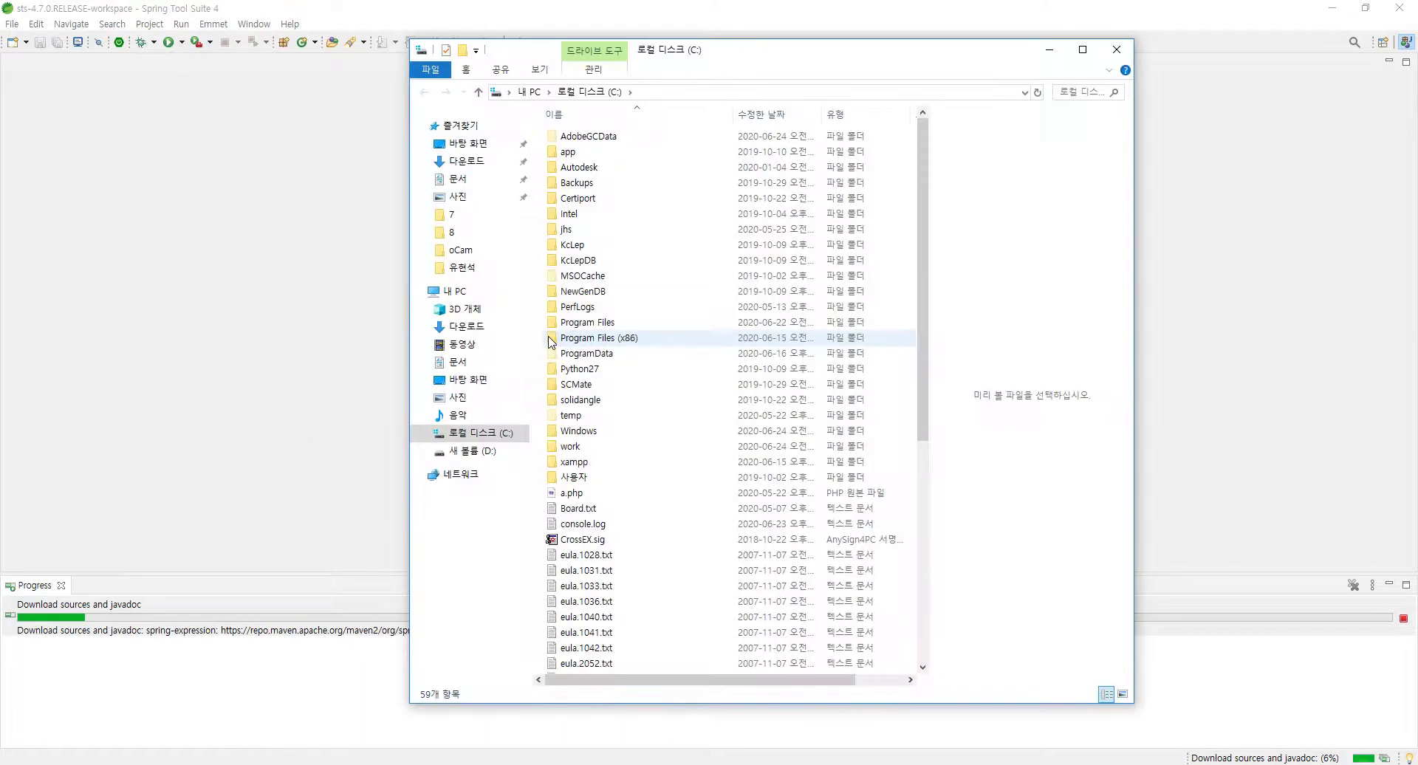
double_click(575, 478)
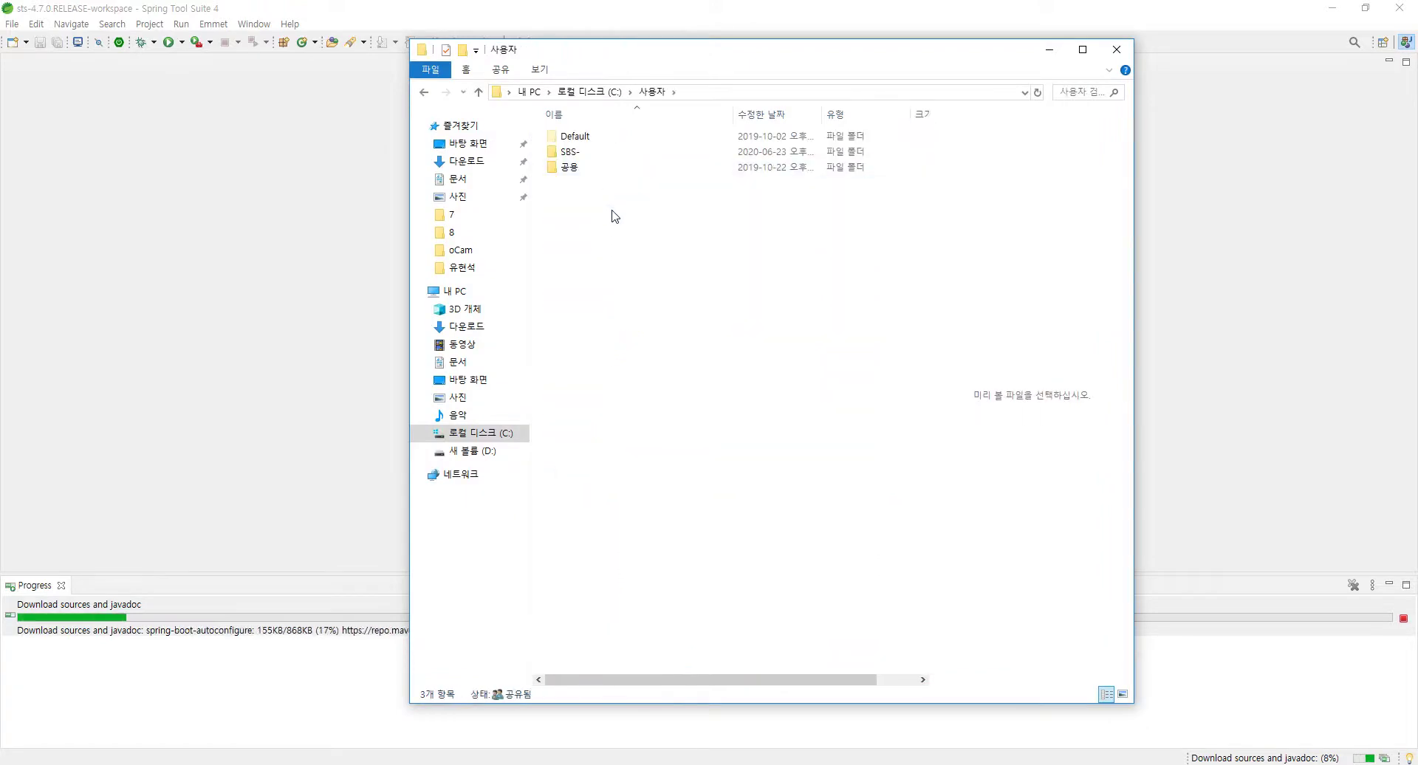
scroll(641, 288, "up", 5, "ctrl")
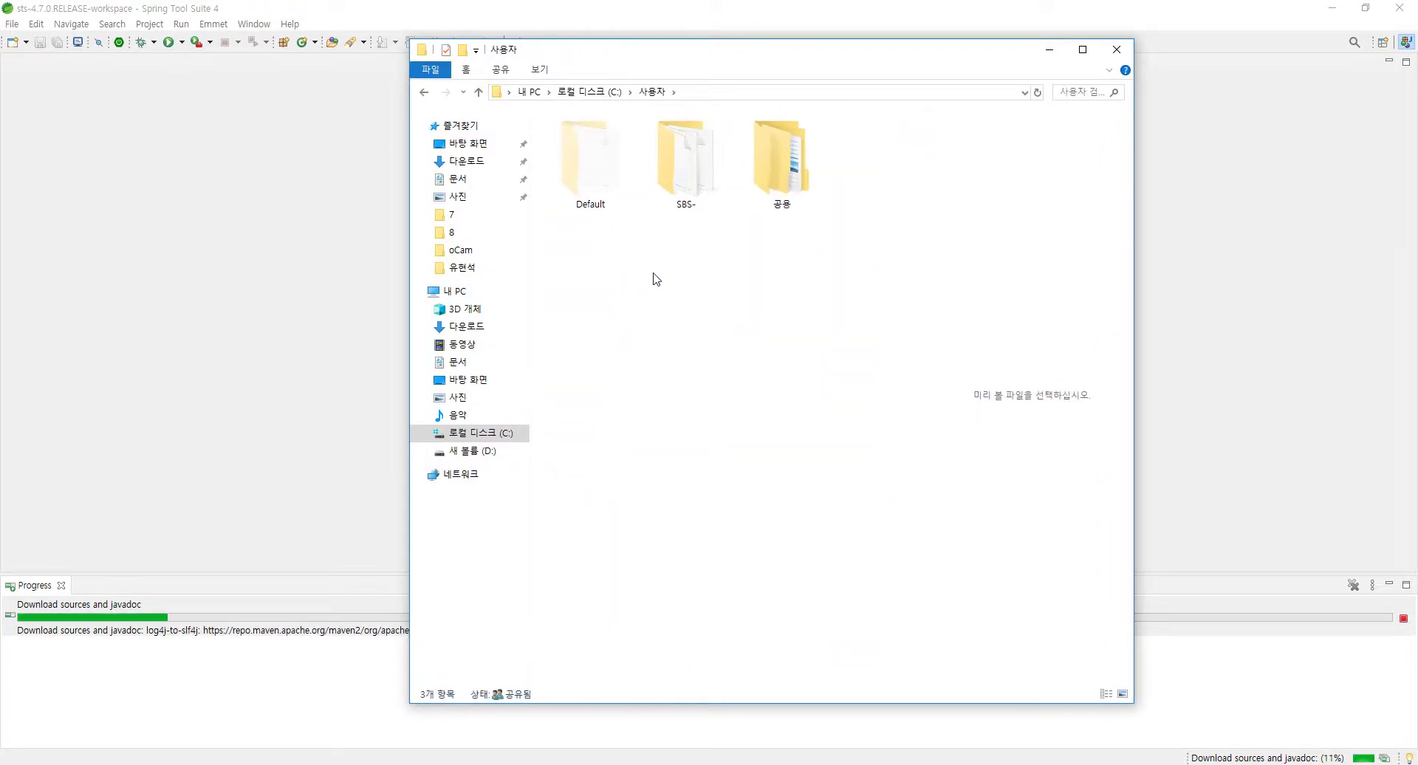
left_click(673, 161)
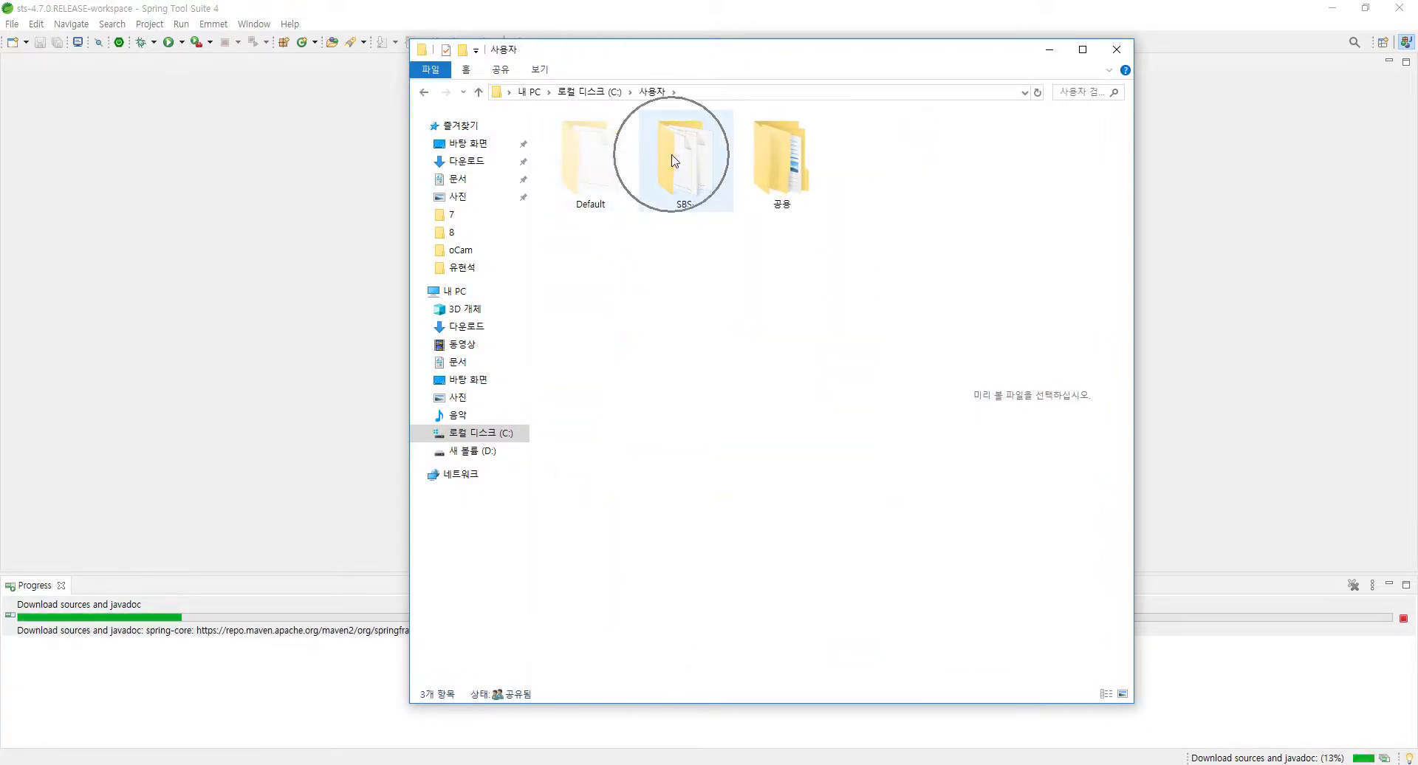
left_click(673, 161)
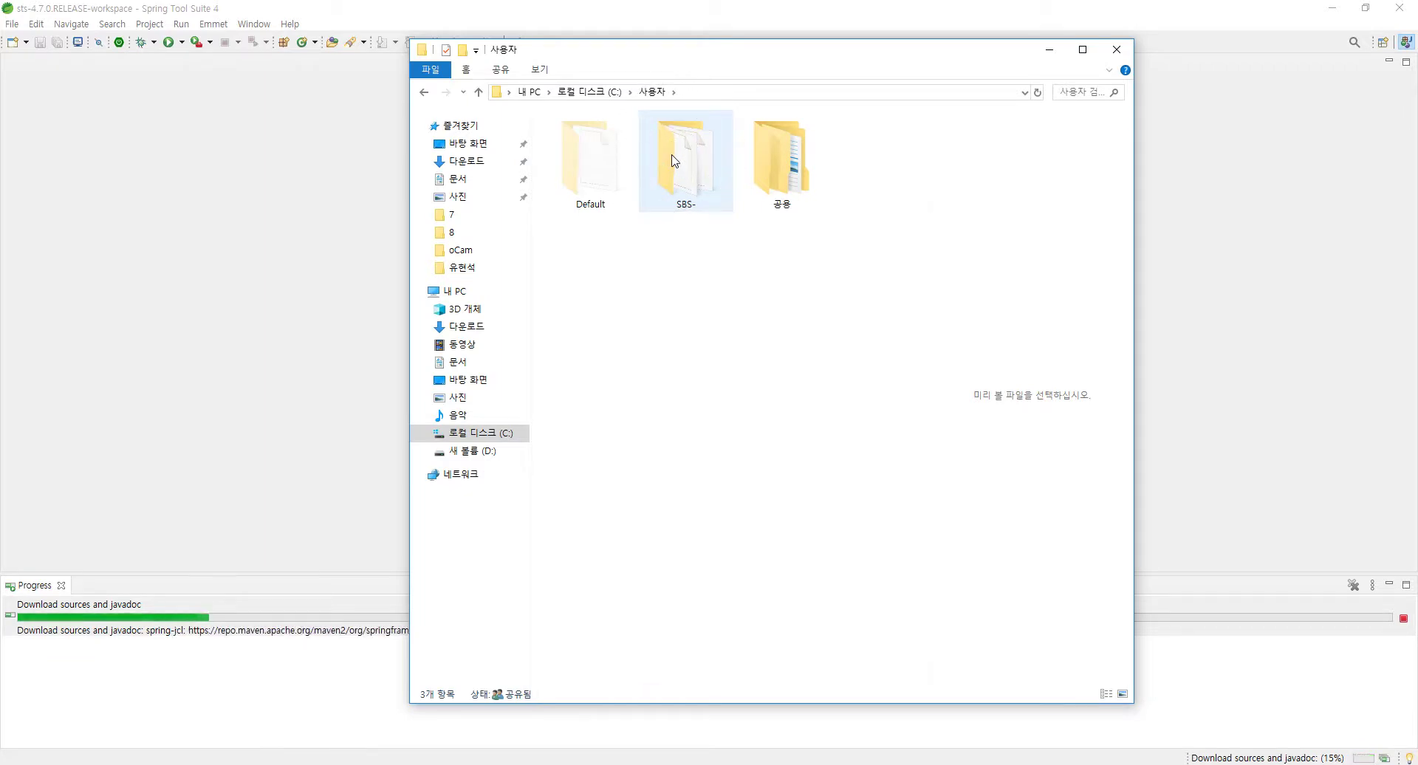
double_click(673, 161)
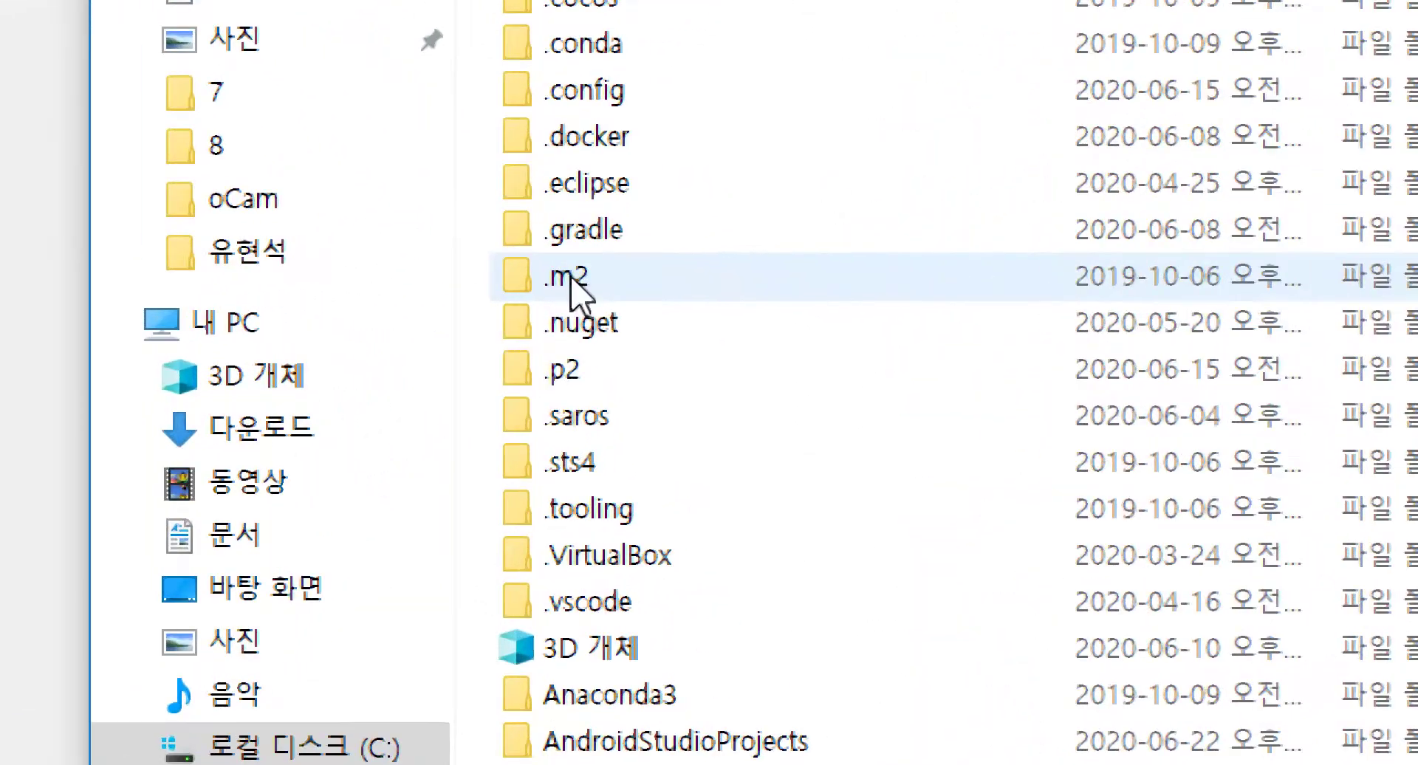
Go to the .m2 folder by appending \.m2 to the folder path
left_click(569, 279)
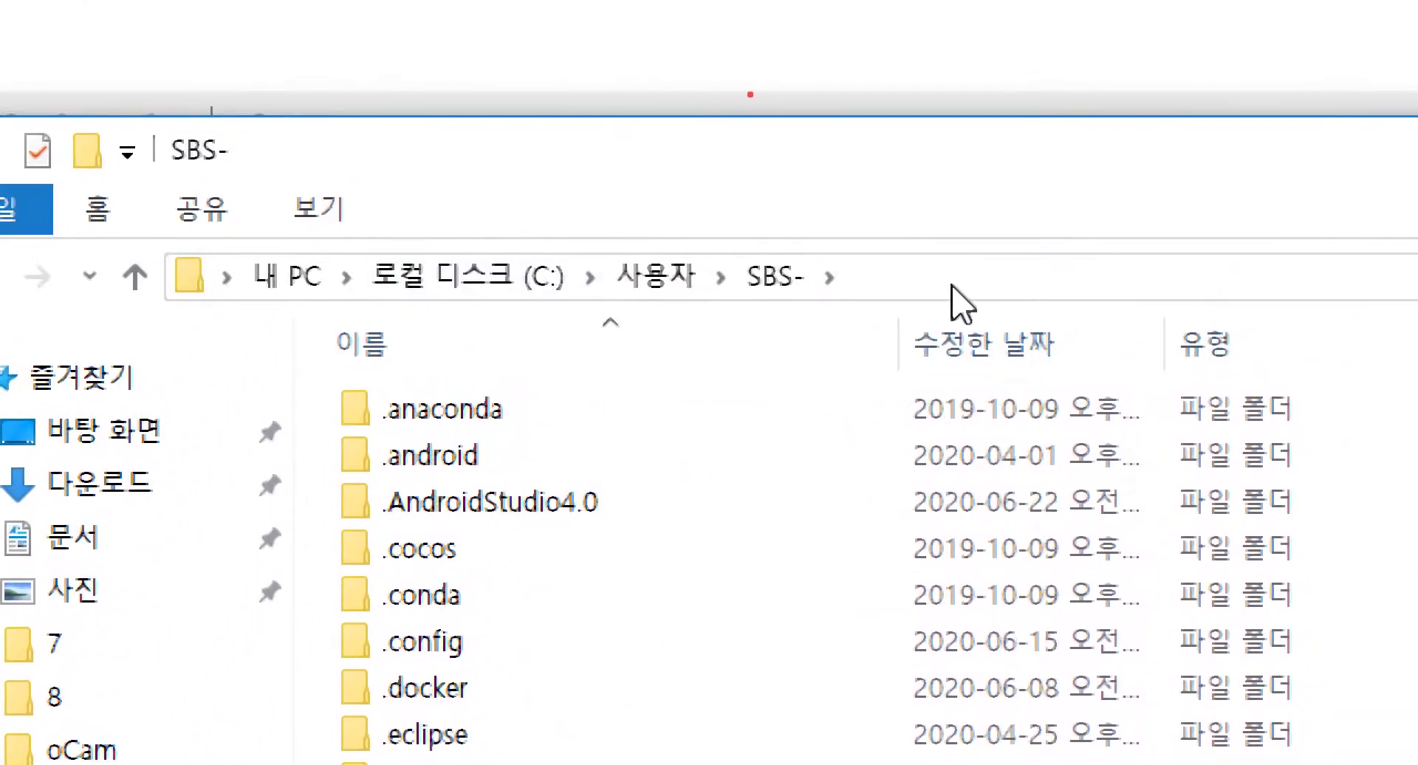
left_click(694, 284)
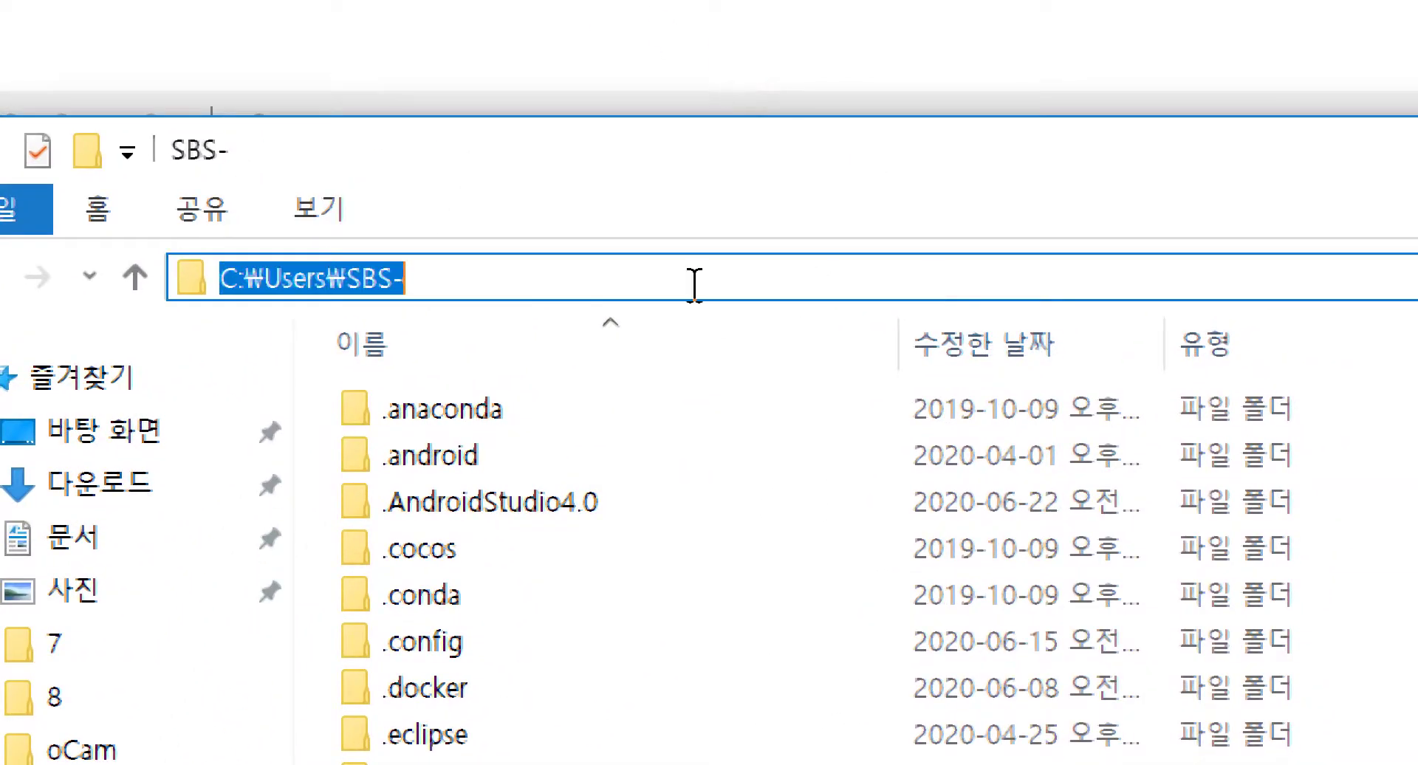
left_click(539, 287)
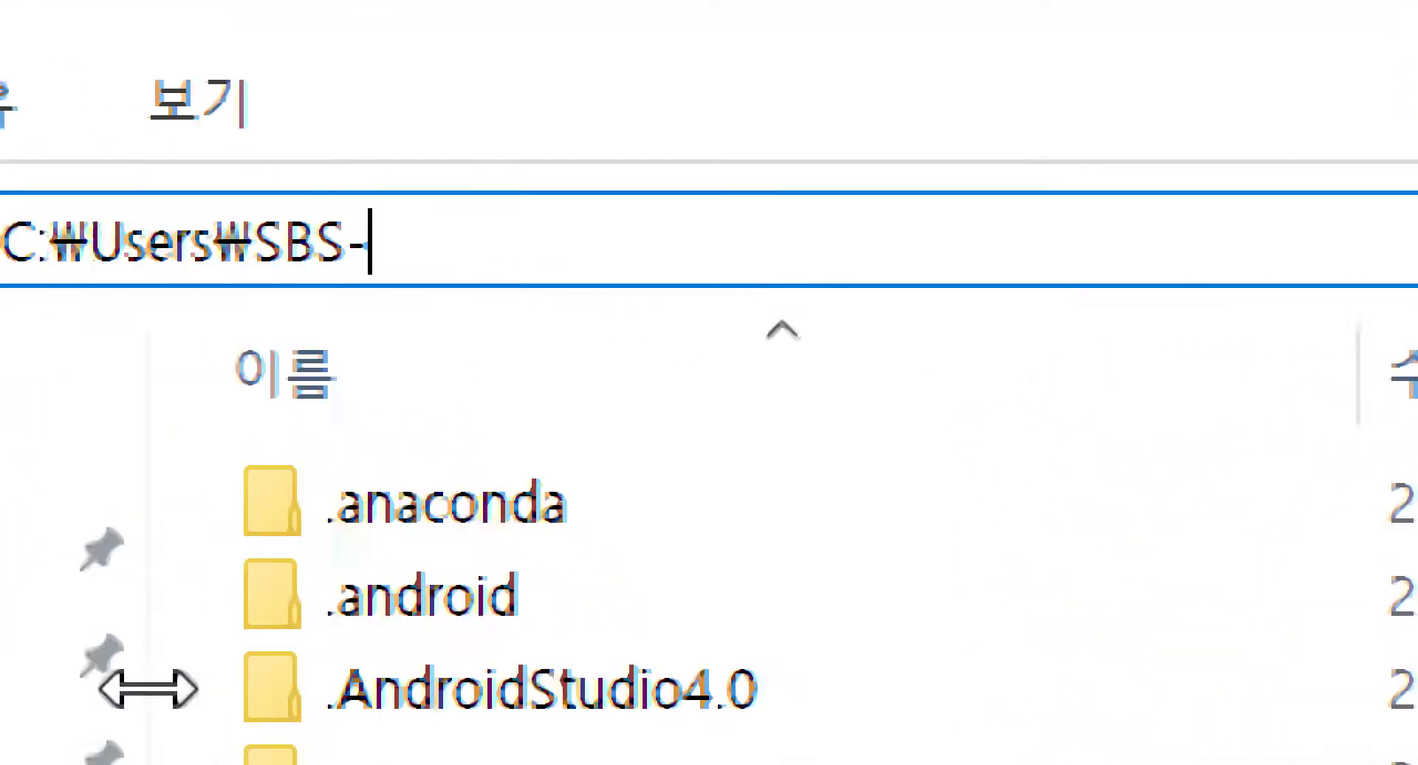
type("\\.m2")
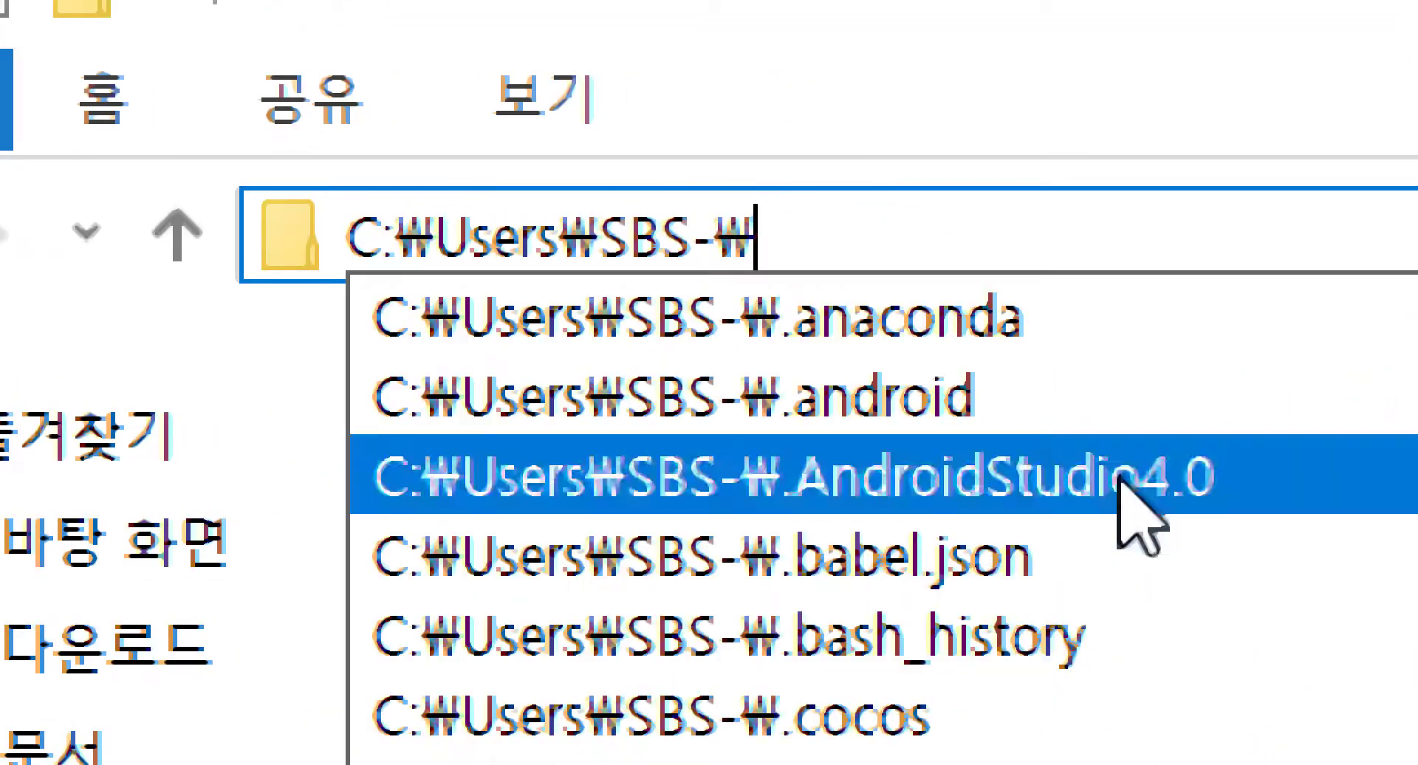
key("Return")
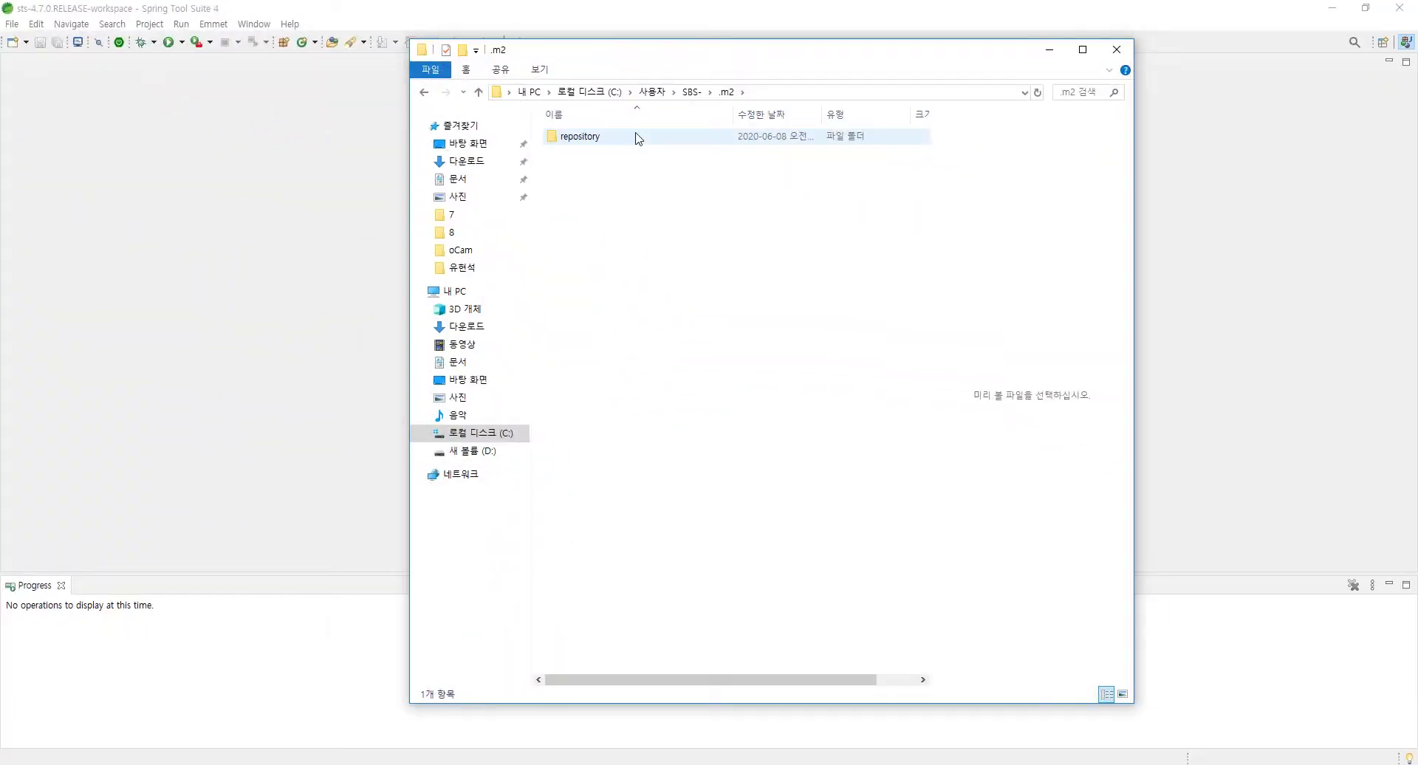
Browse into repository > org > projectlombok > lombok
double_click(585, 137)
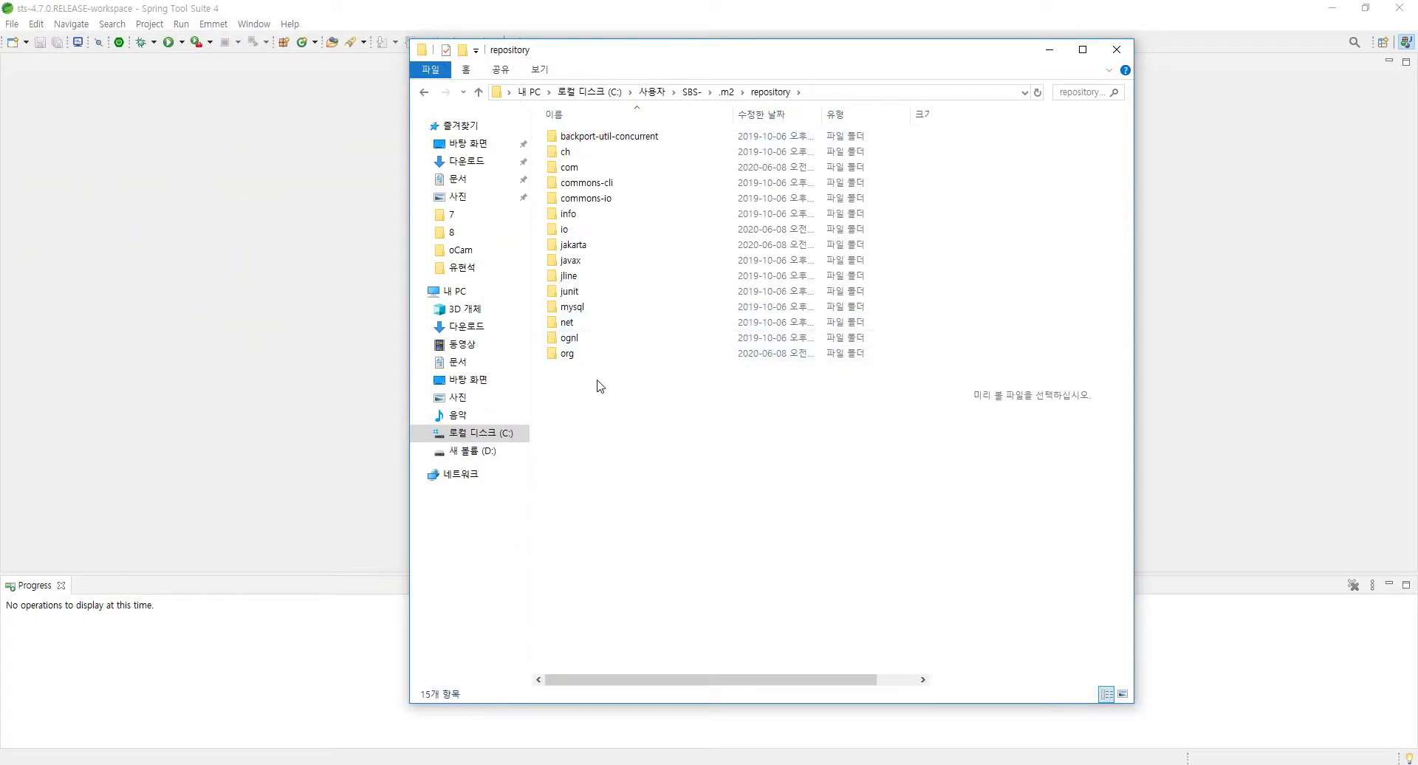
double_click(581, 355)
left_click(588, 296)
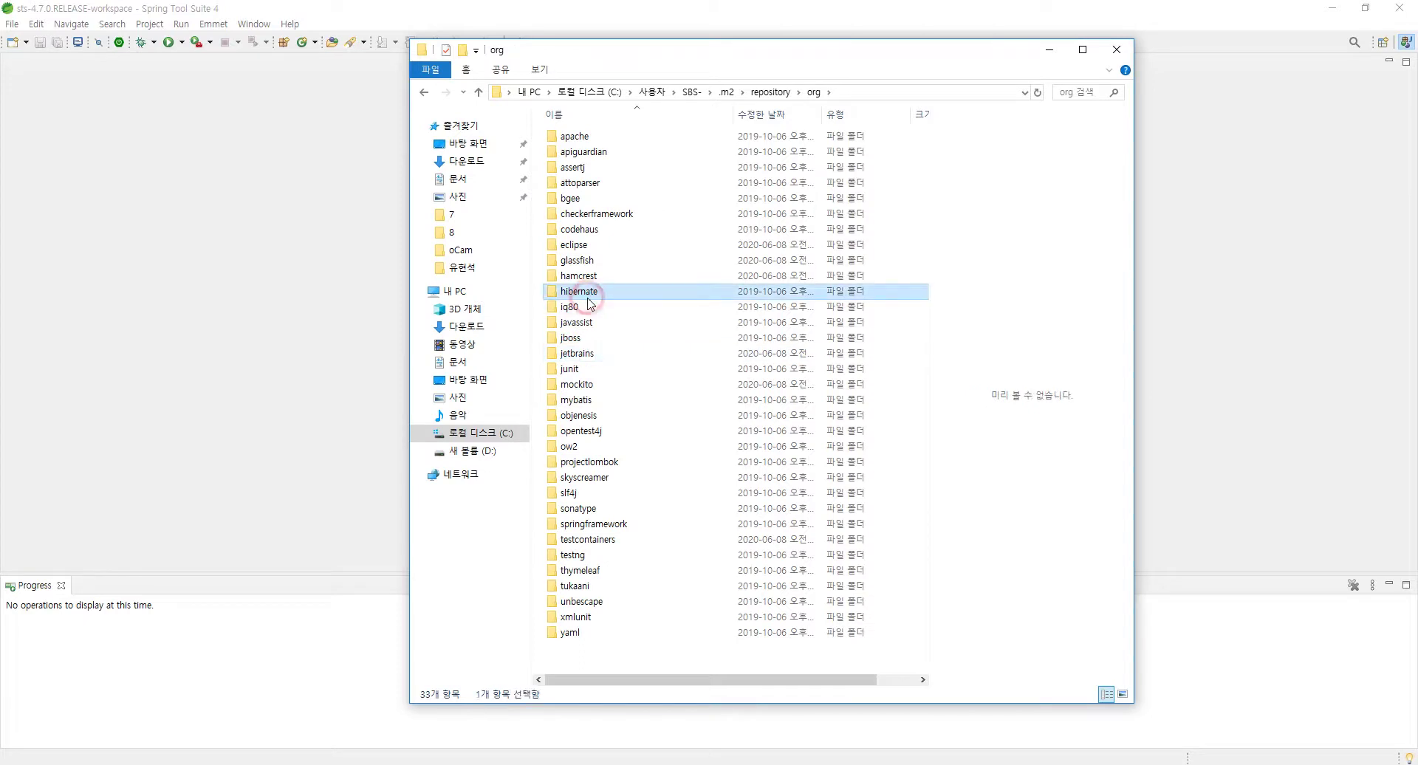
key("p")
key("Return")
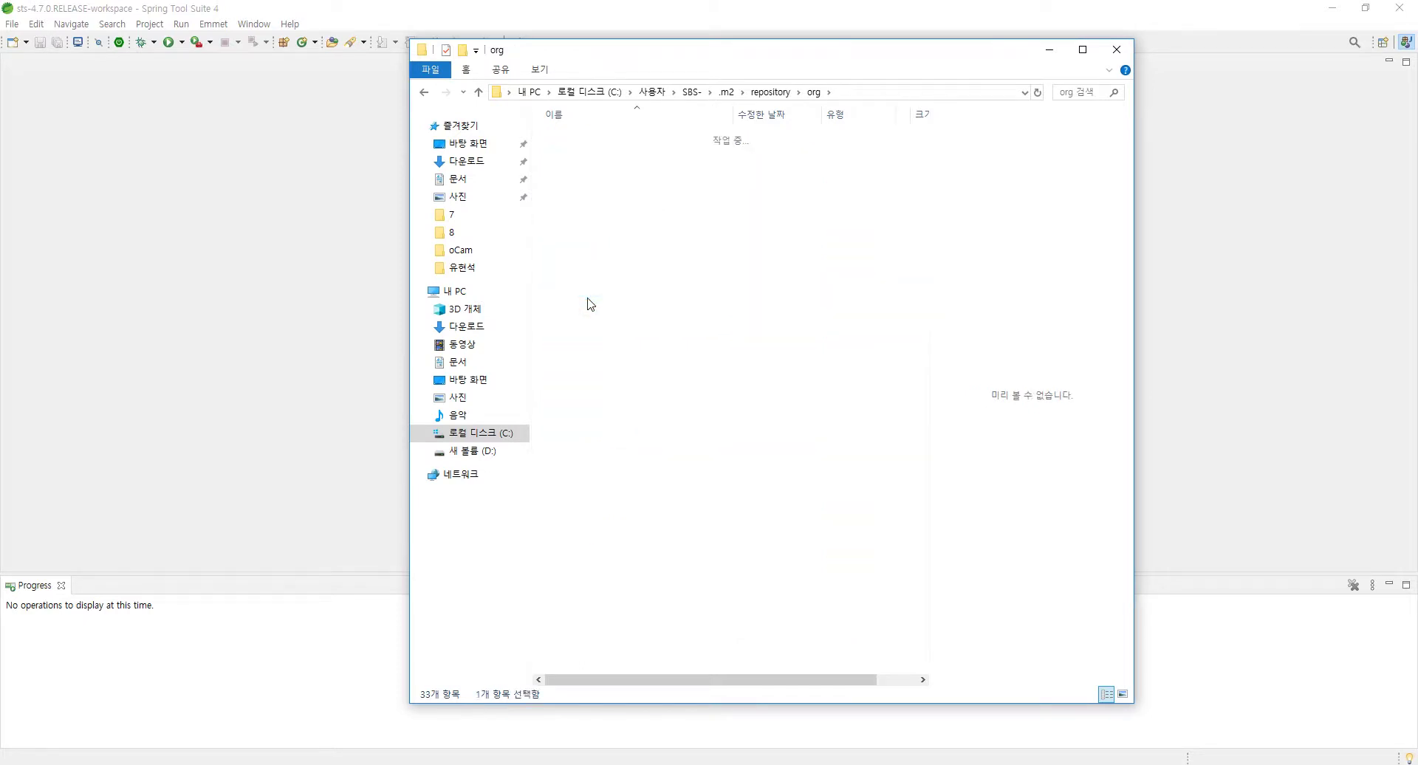
double_click(570, 139)
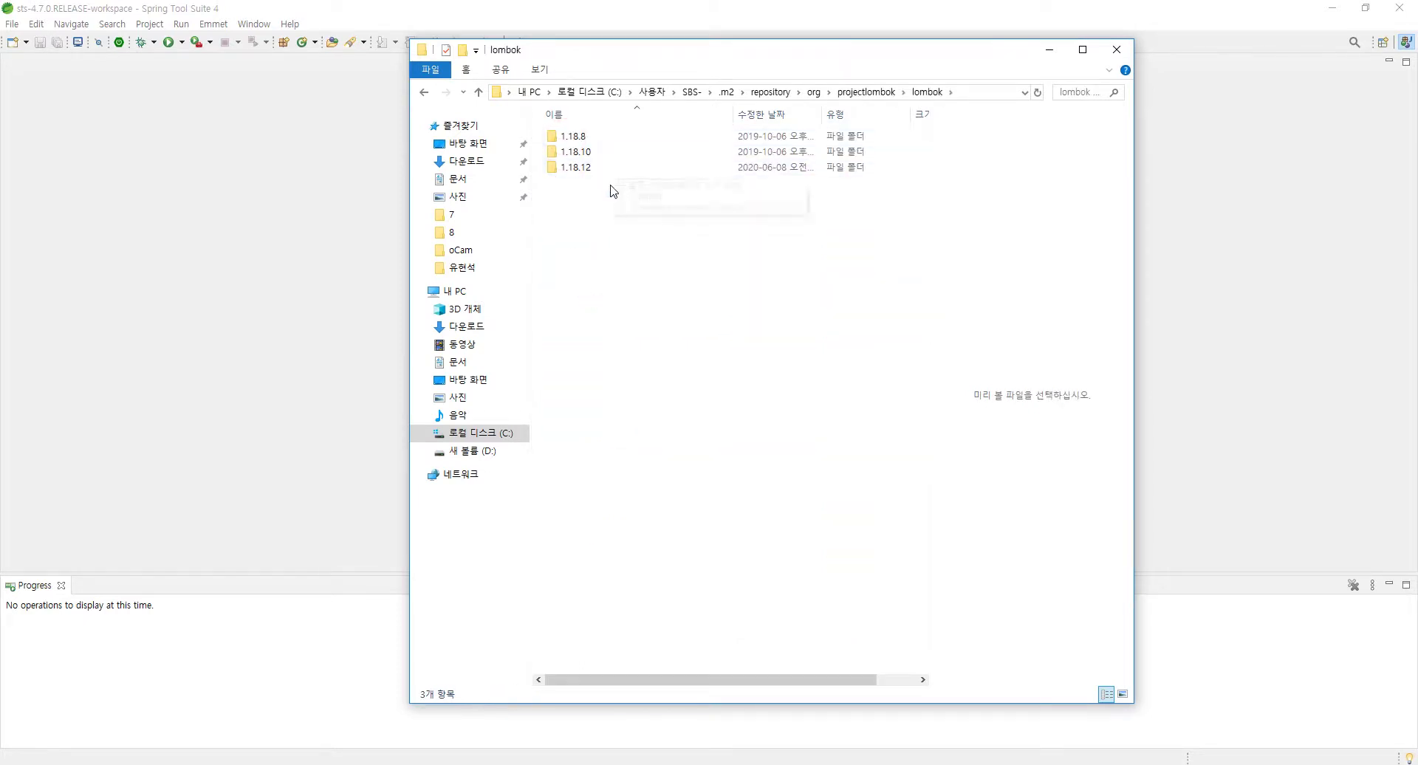
scroll(617, 221, "up", 3, "ctrl")
scroll(637, 254, "up", 2, "ctrl")
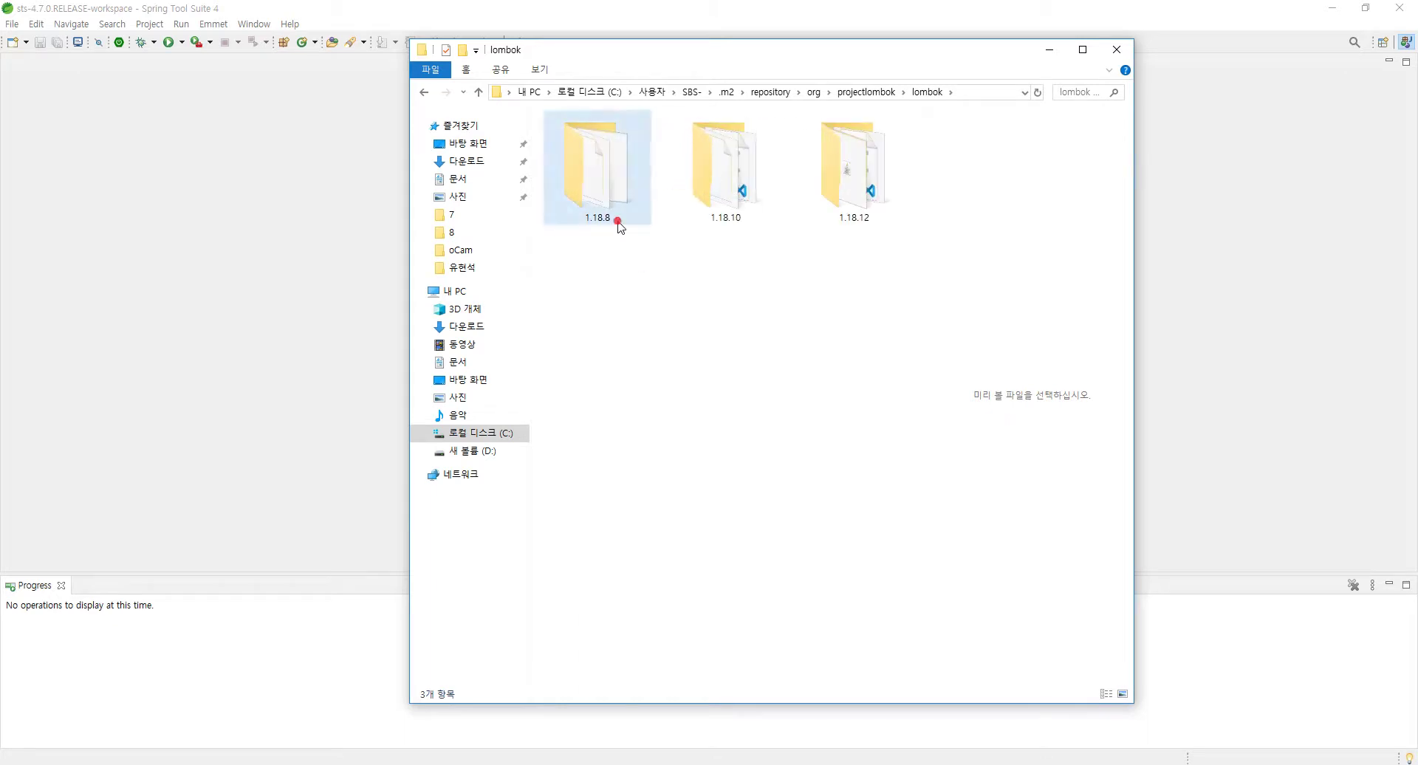
Open the 1.18.12 version folder showing lombok-1.18.12.jar
left_click(750, 189)
left_click(849, 176)
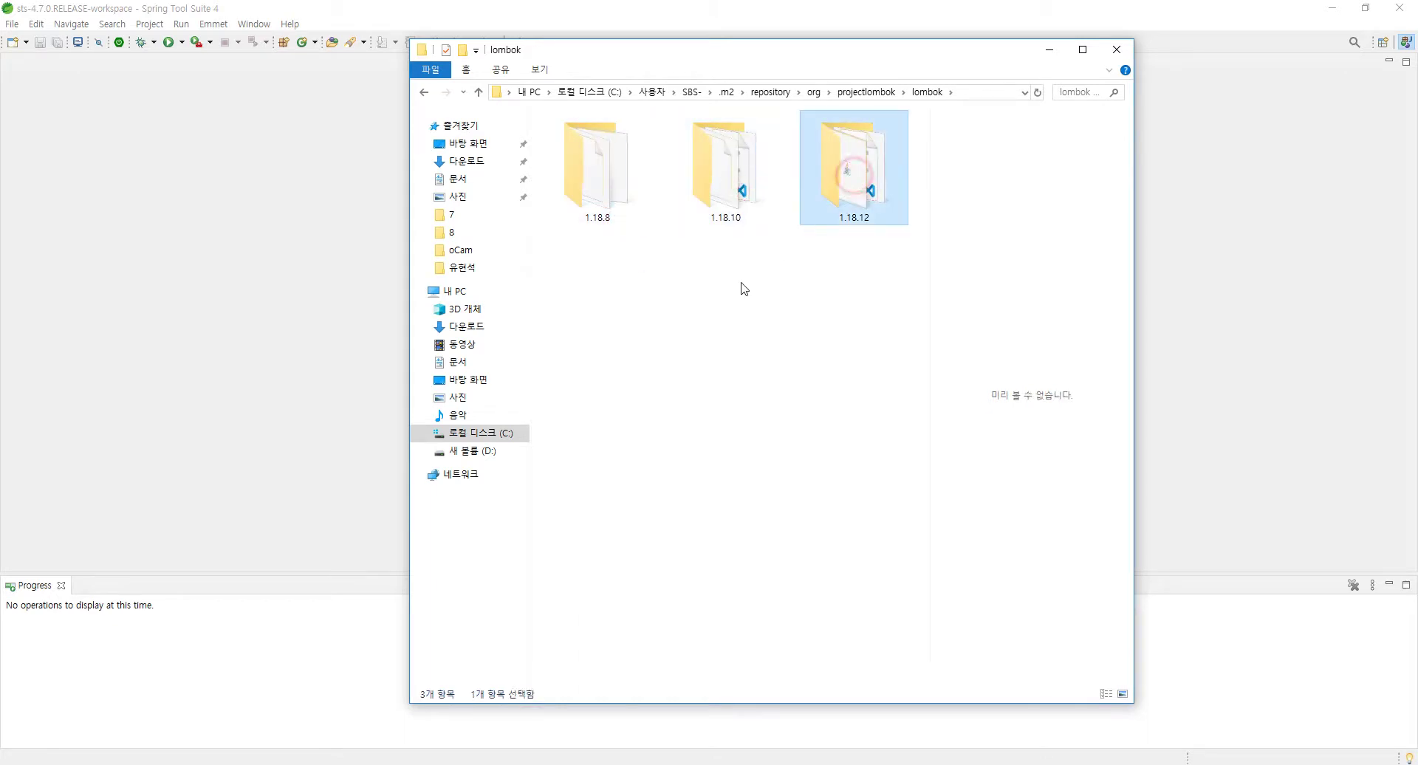
double_click(829, 194)
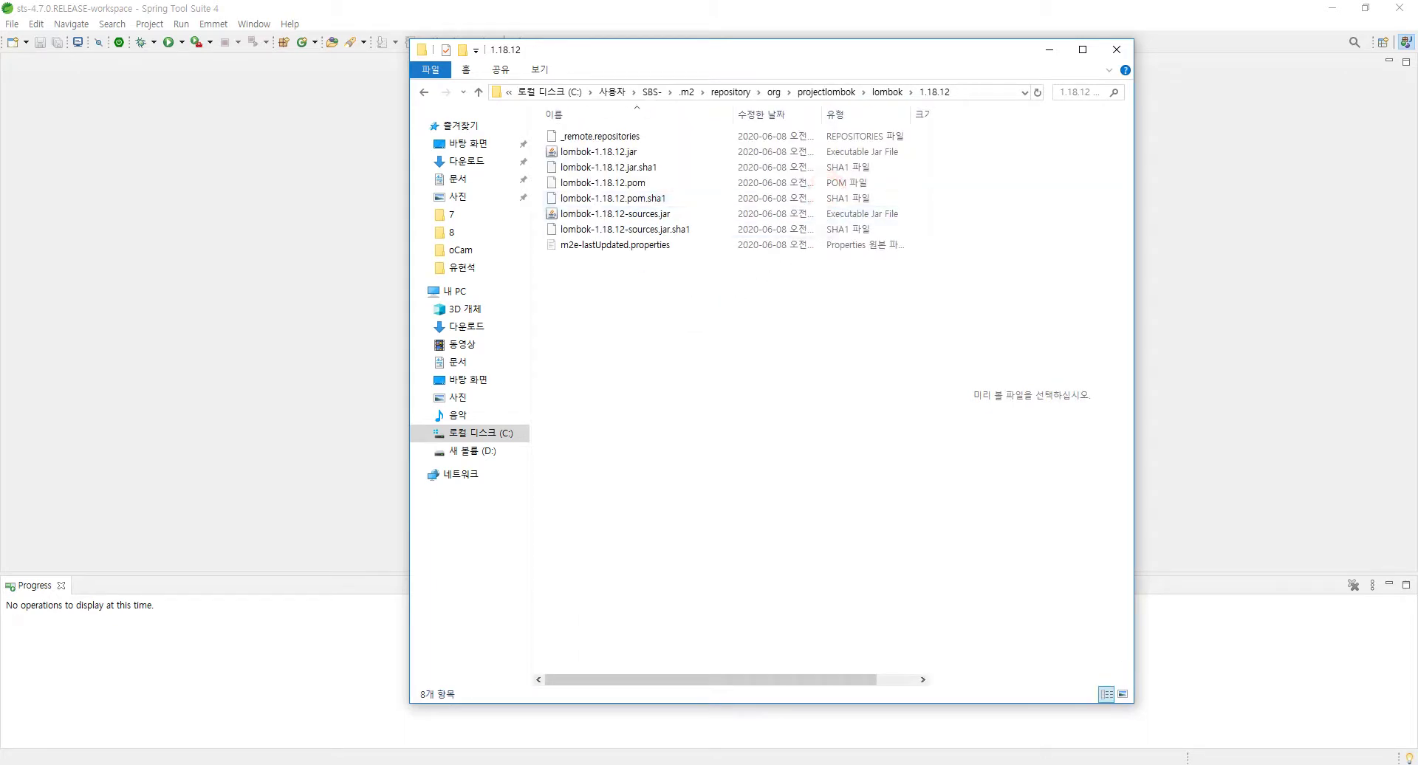
left_click(378, 482)
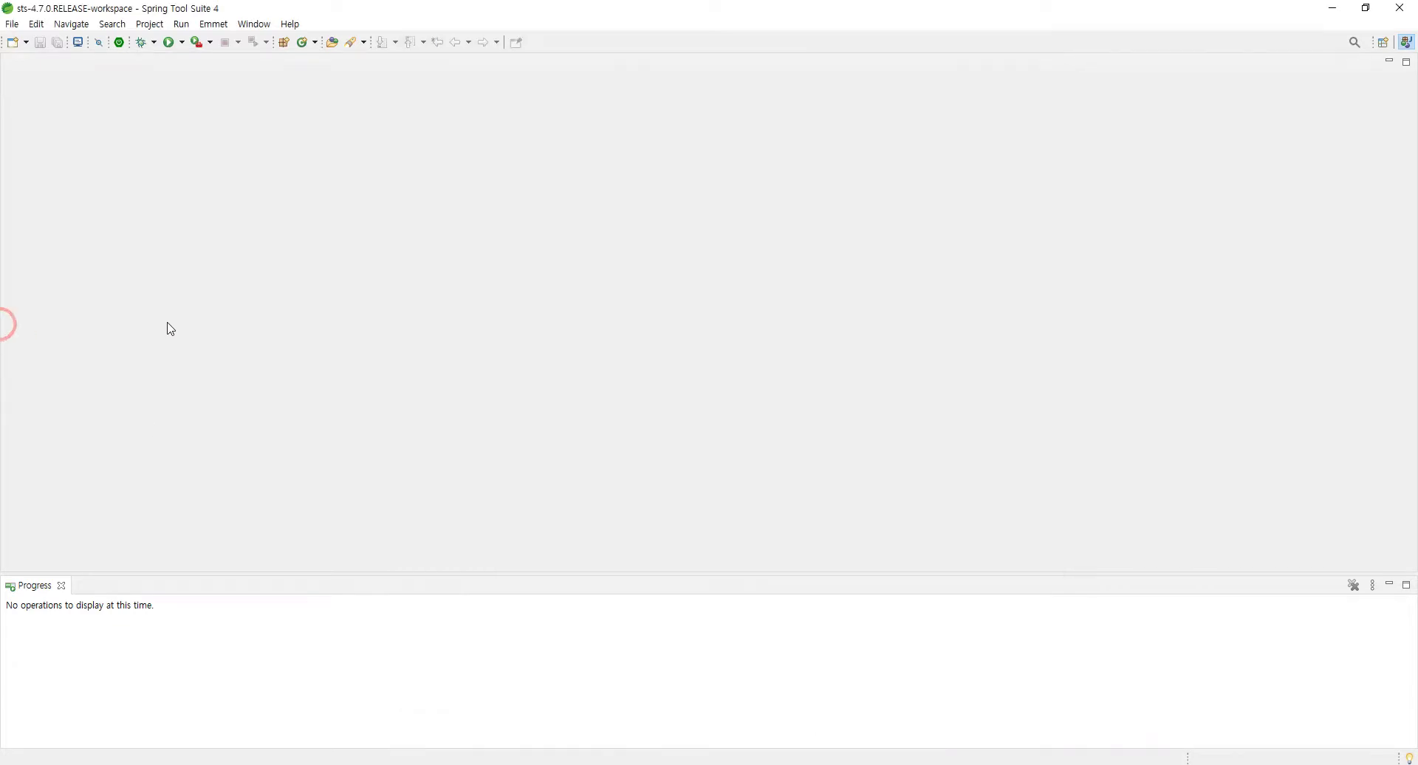
key("alt+Tab")
scroll(659, 363, "up", 4, "ctrl")
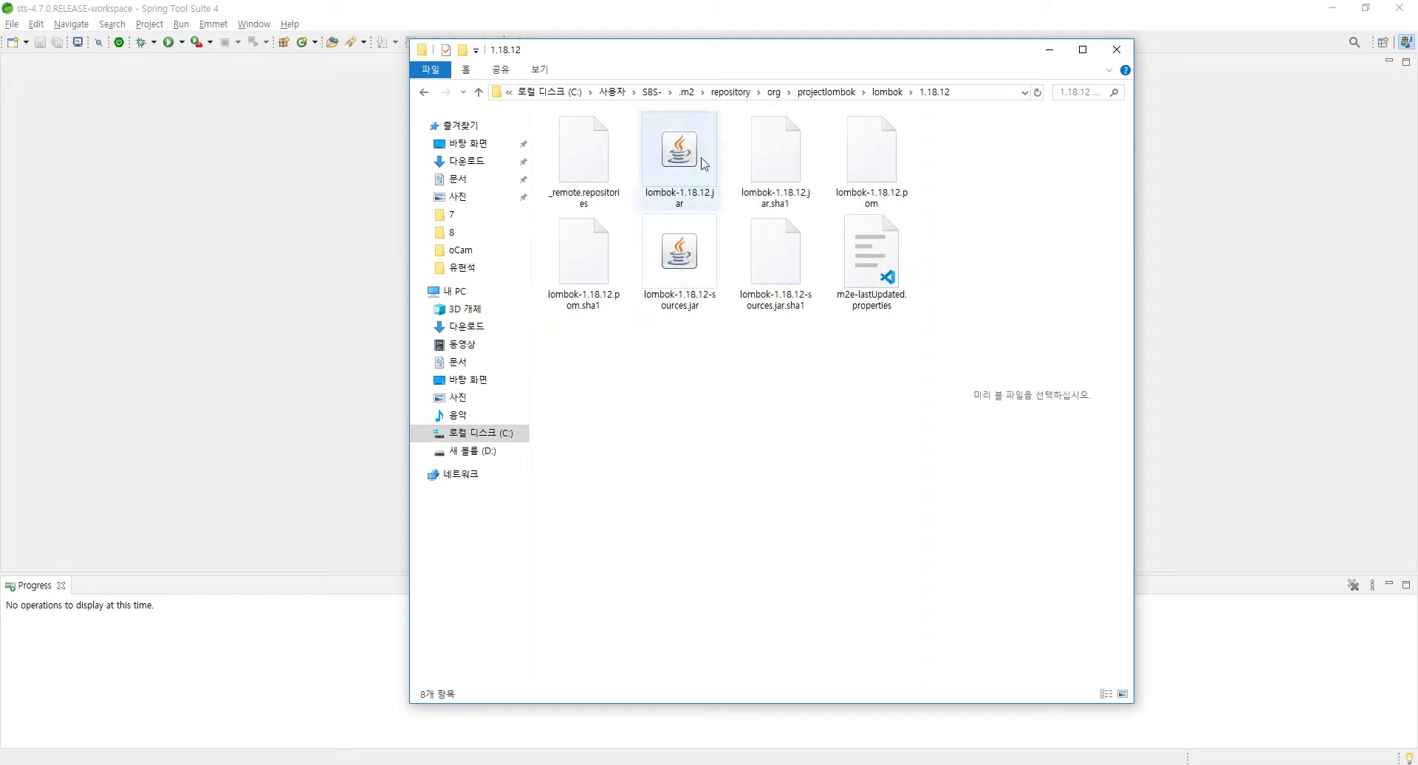
Launch cmd from the lombok 1.18.12 folder's address bar and enter java -jar lombok-1.18.12.jar
left_click(971, 96)
left_click(970, 93)
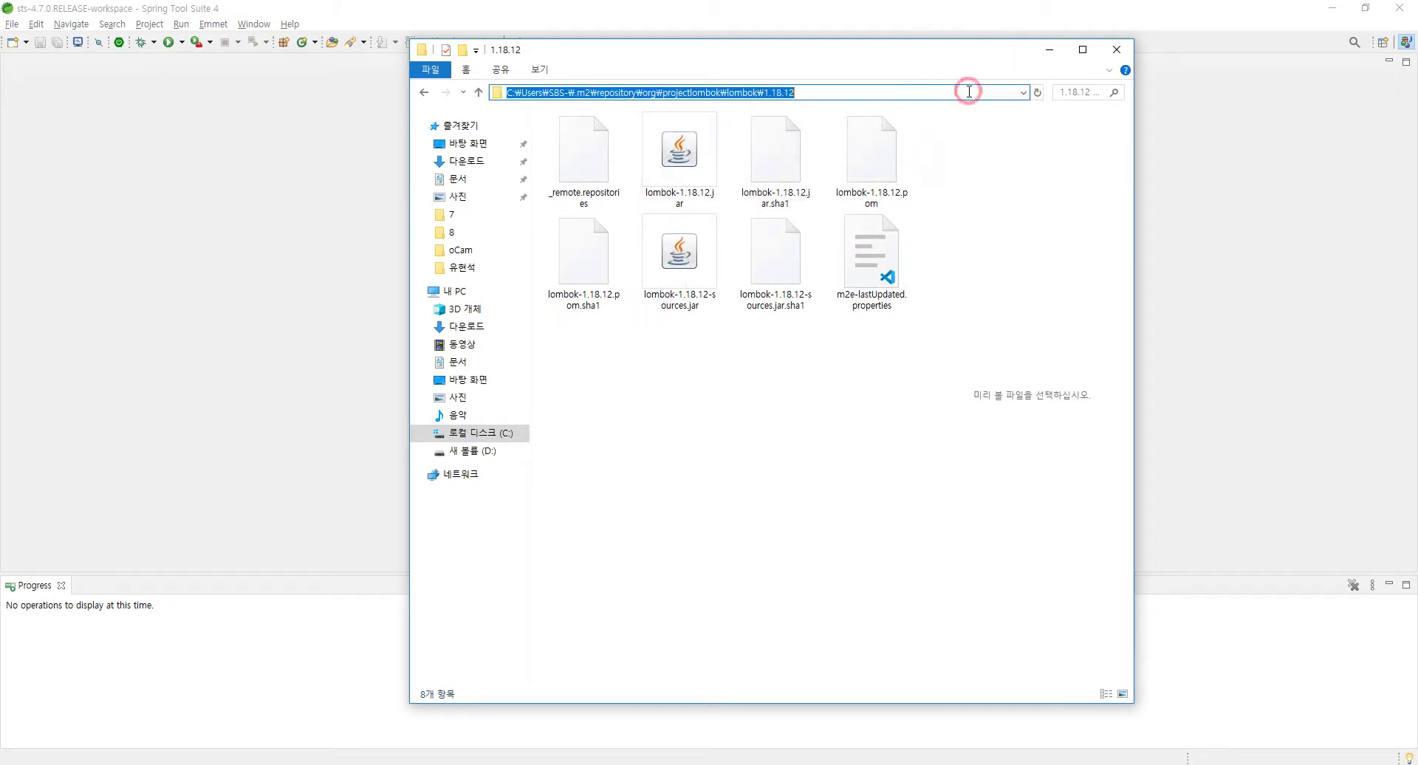
type("cmd")
key("Return")
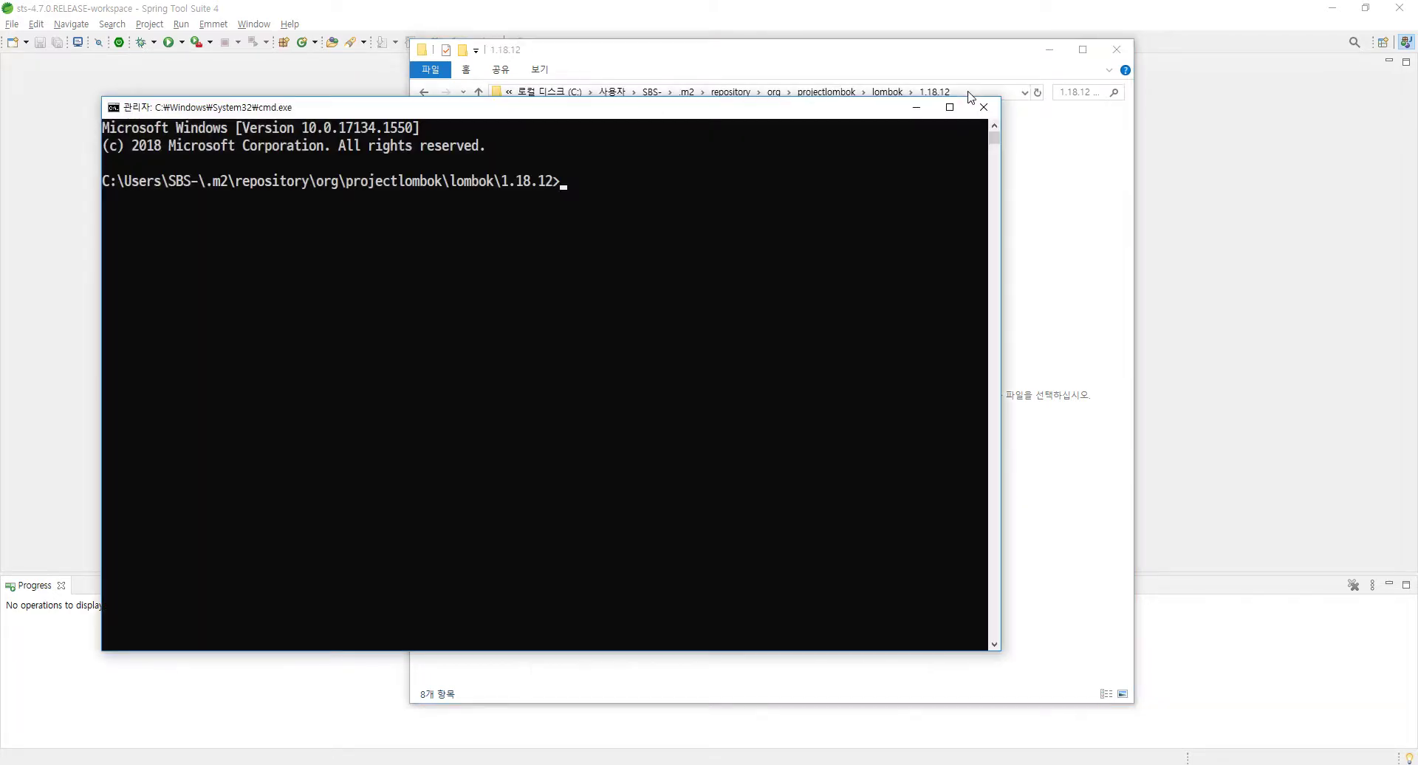
type("java -jar lombok-1.18.12.jar")
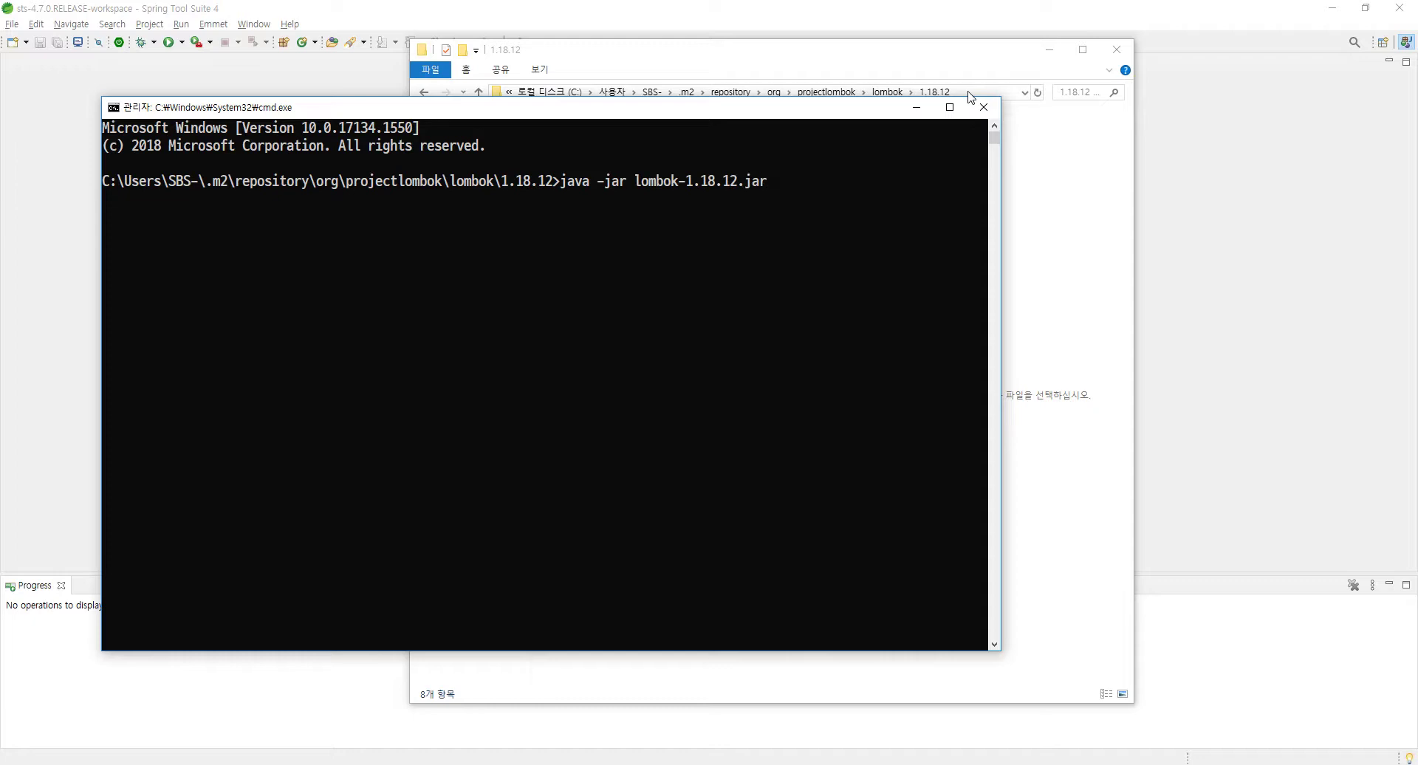
left_click(741, 184)
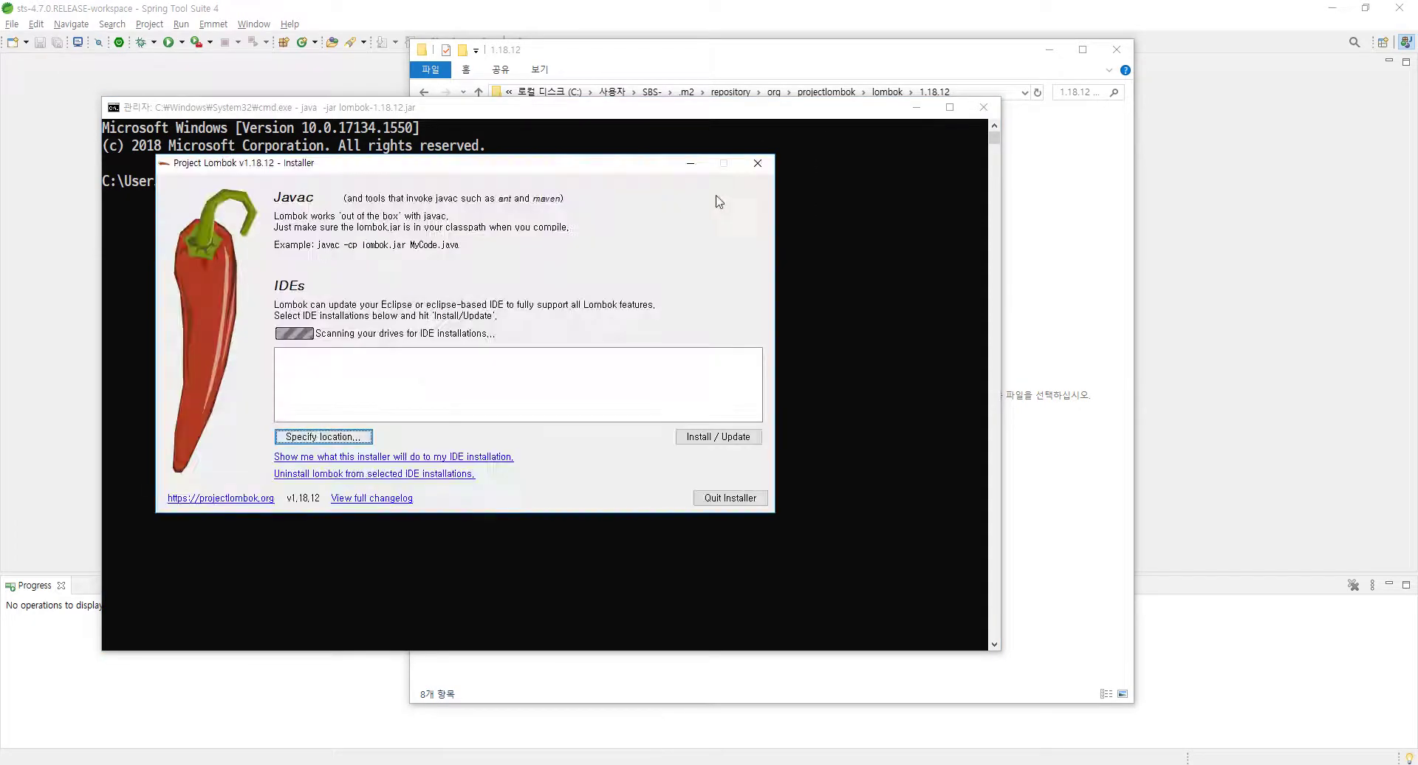
Choose Specify location and browse to the C:\work folder in the picker
left_click(298, 340)
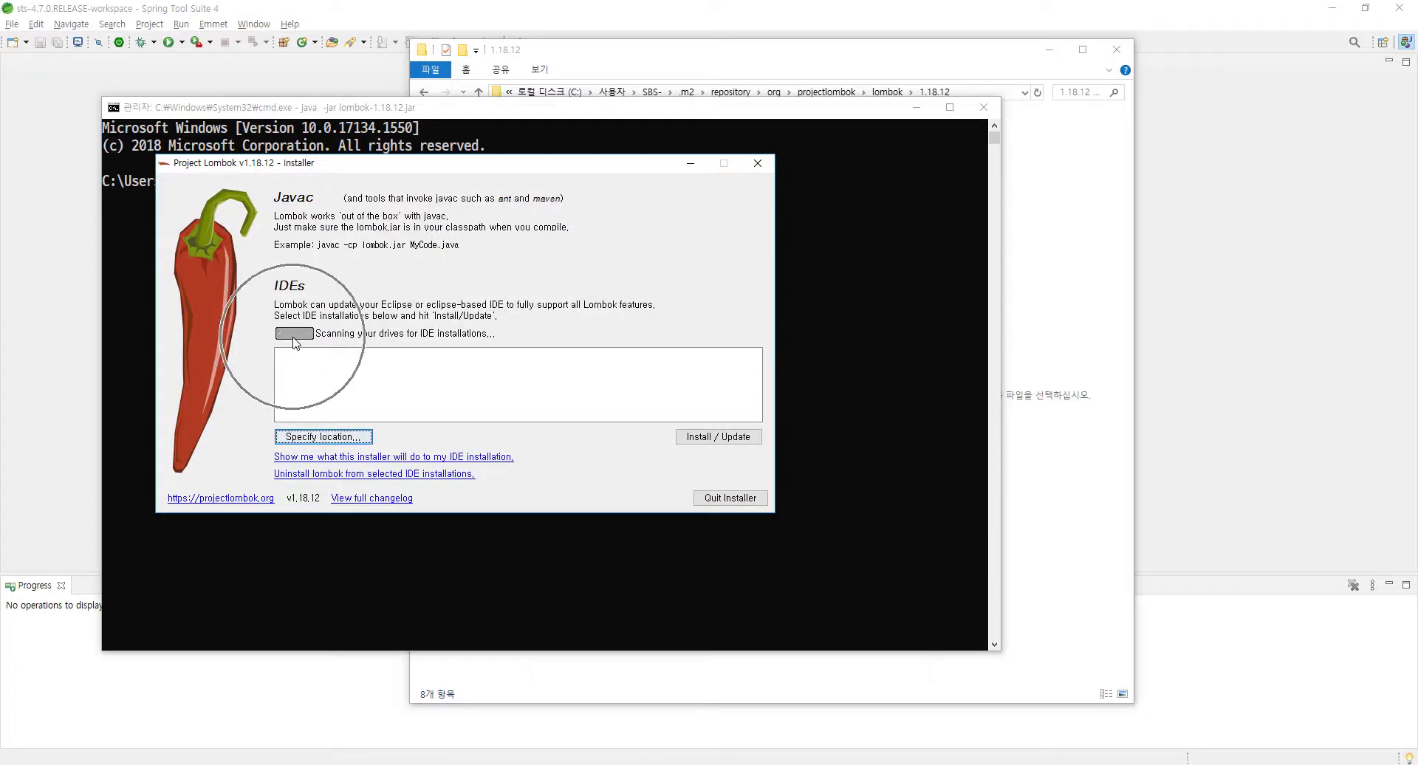
left_click(297, 341)
left_click(296, 342)
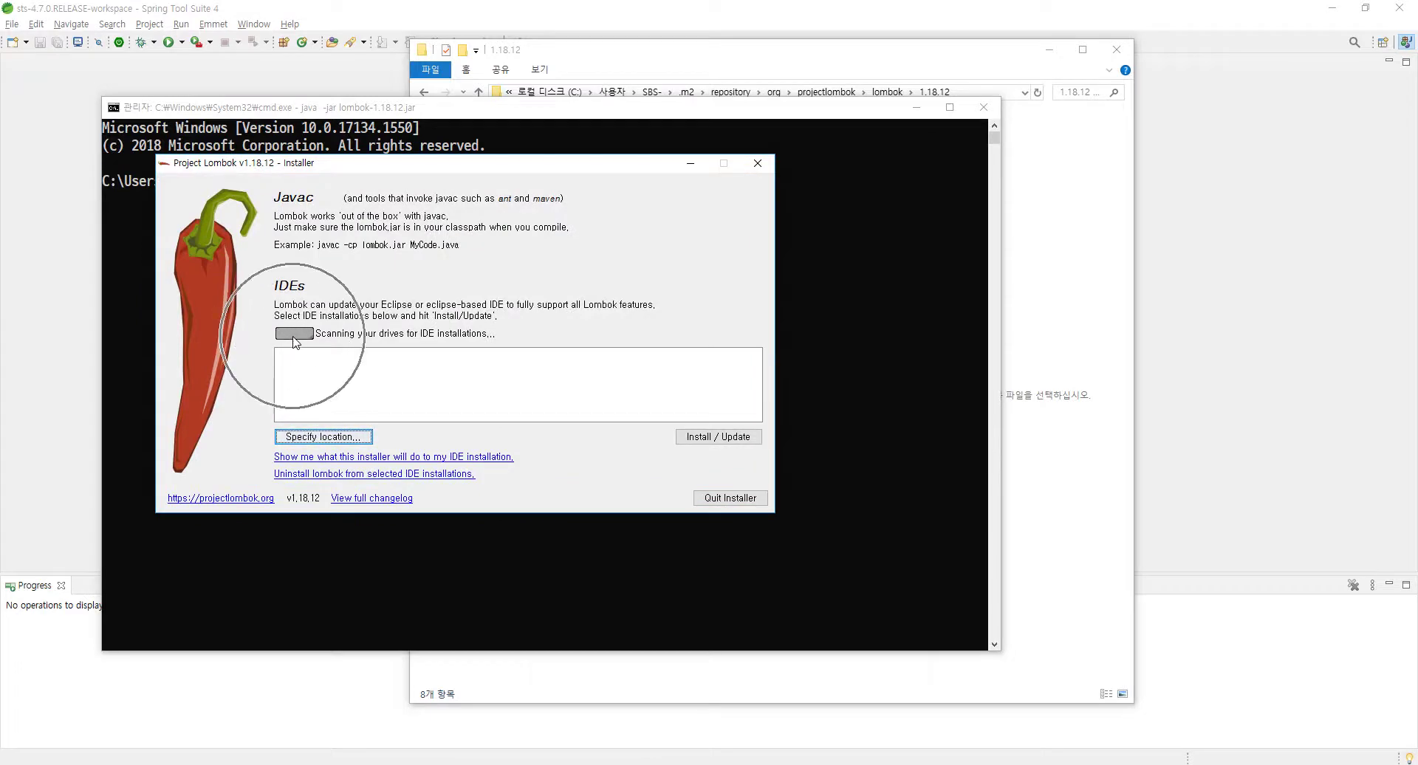
left_click(325, 439)
left_click(326, 439)
left_click(326, 440)
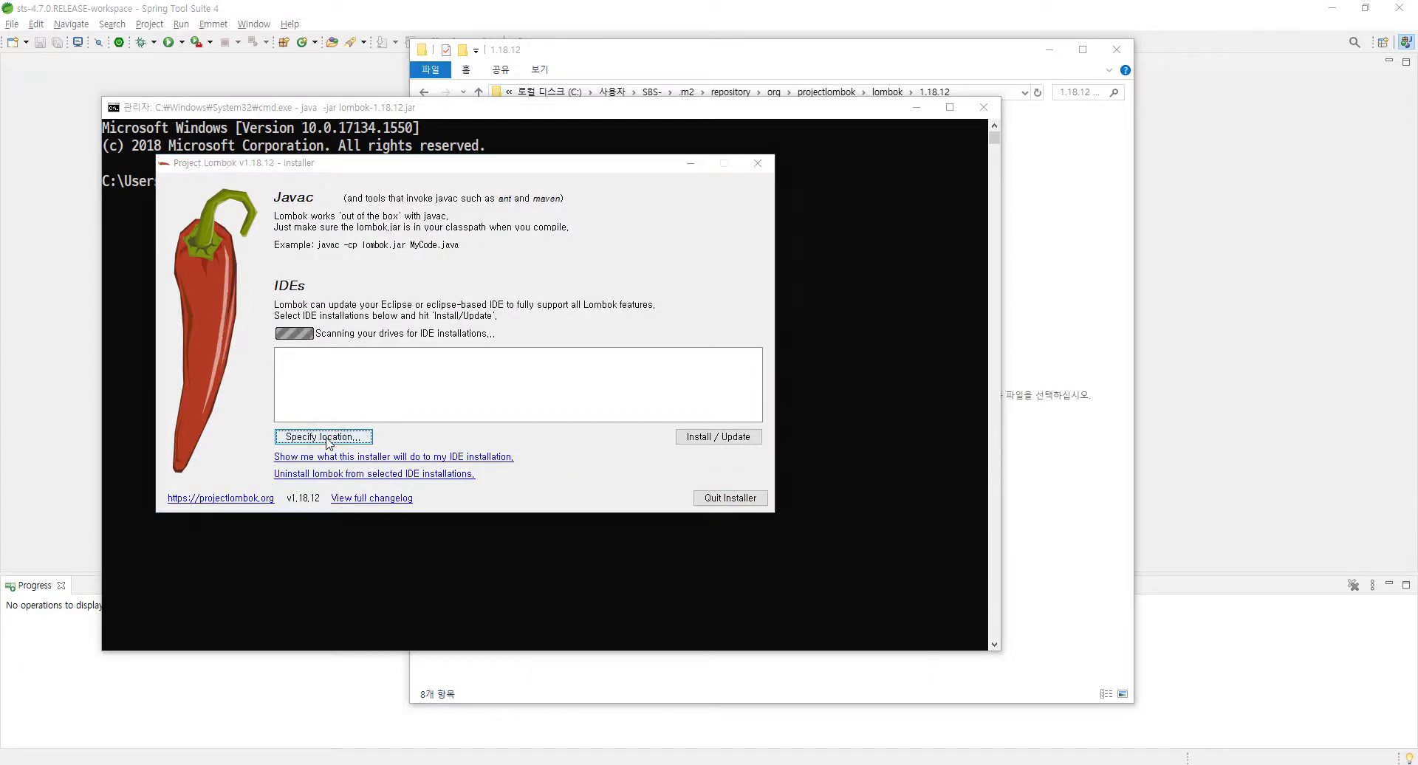
left_click(259, 422)
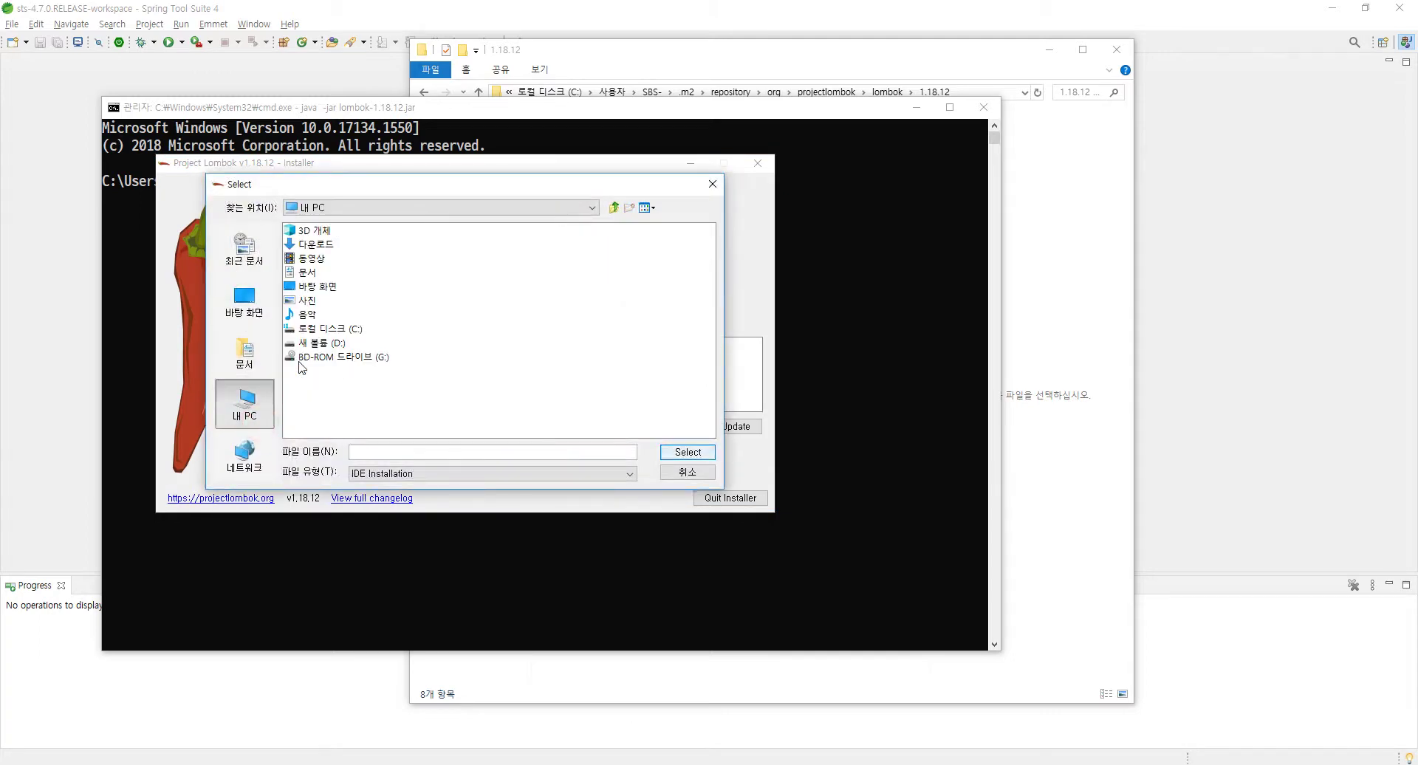
double_click(325, 328)
left_click(402, 286)
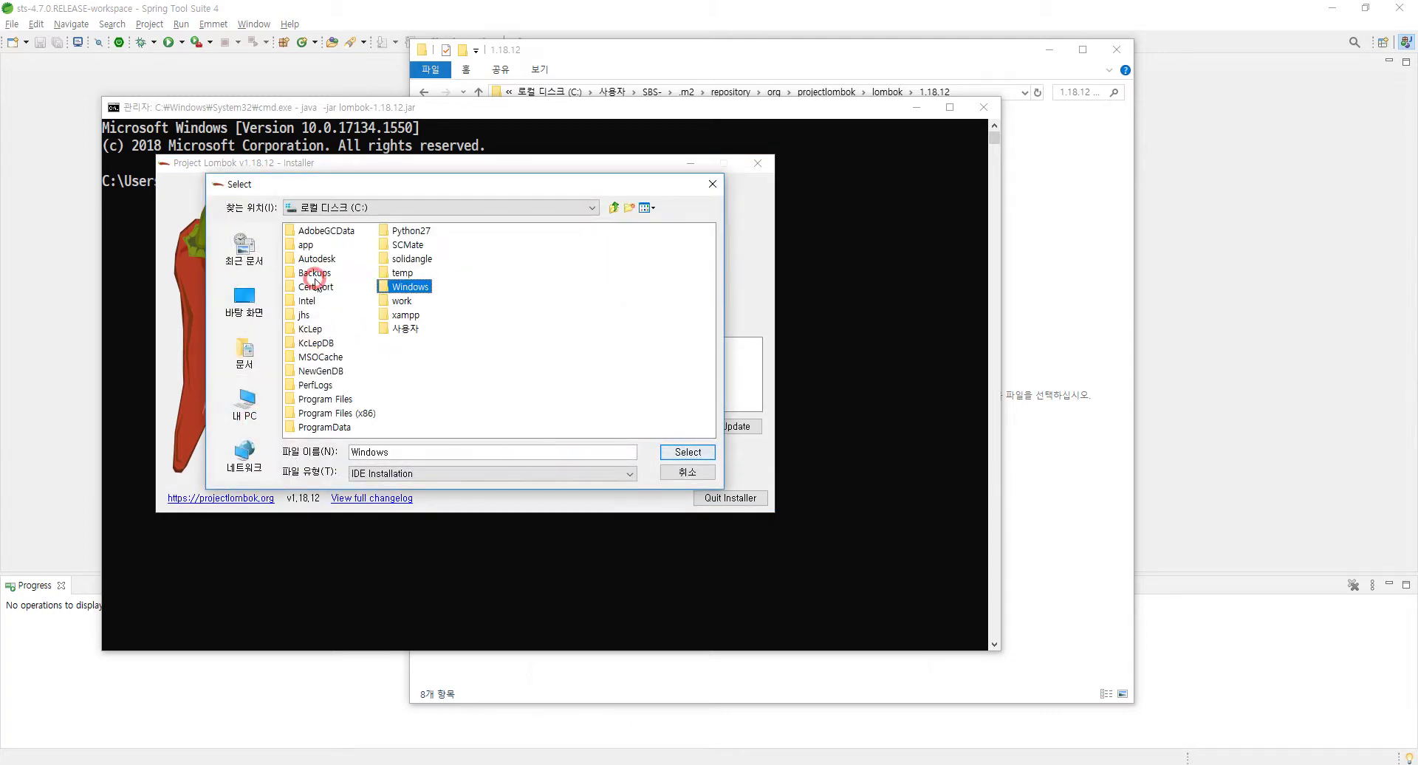
left_click(380, 300)
double_click(391, 302)
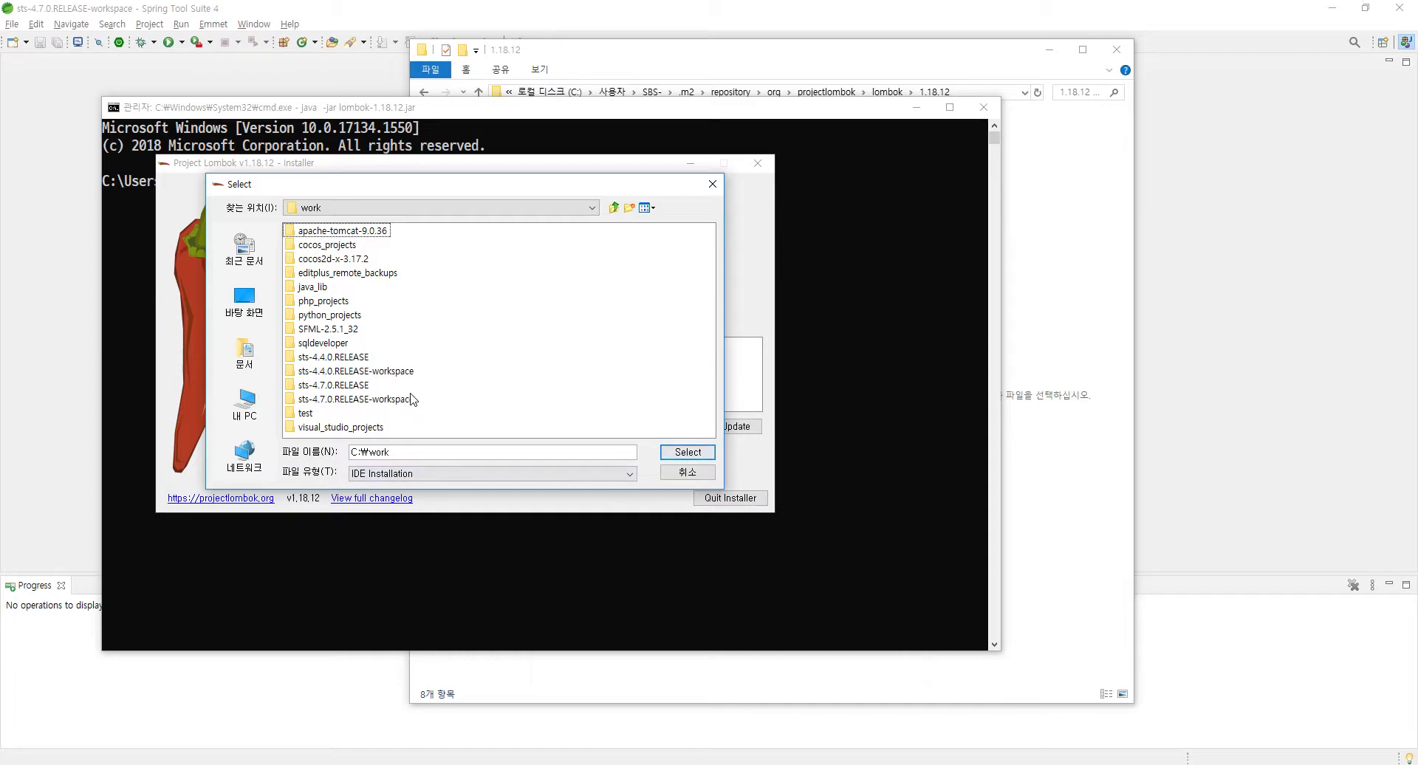
Open sts-4.7.0.RELEASE and select SpringToolSuite4.exe as the IDE installation to add
left_click(336, 386)
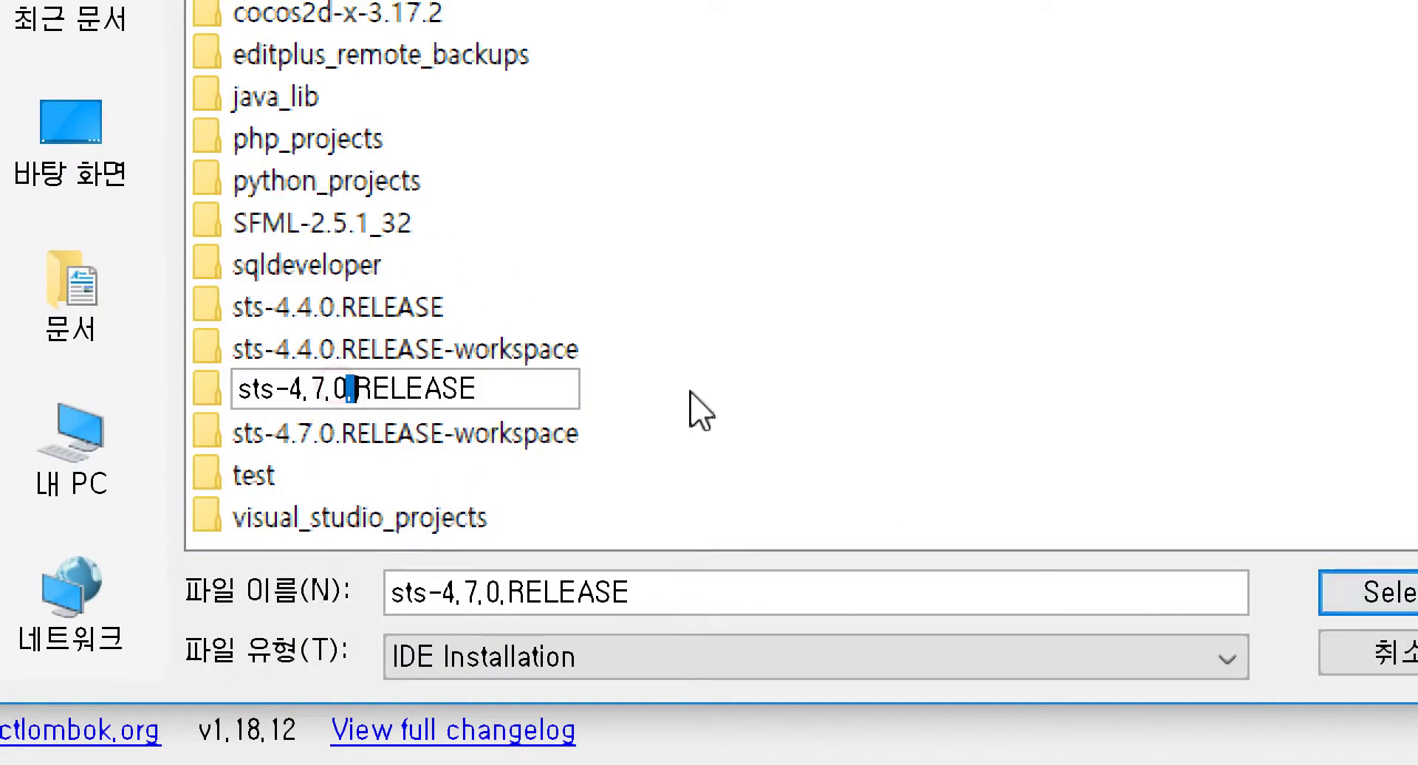
left_click(538, 374)
left_click(343, 385)
left_click(630, 392)
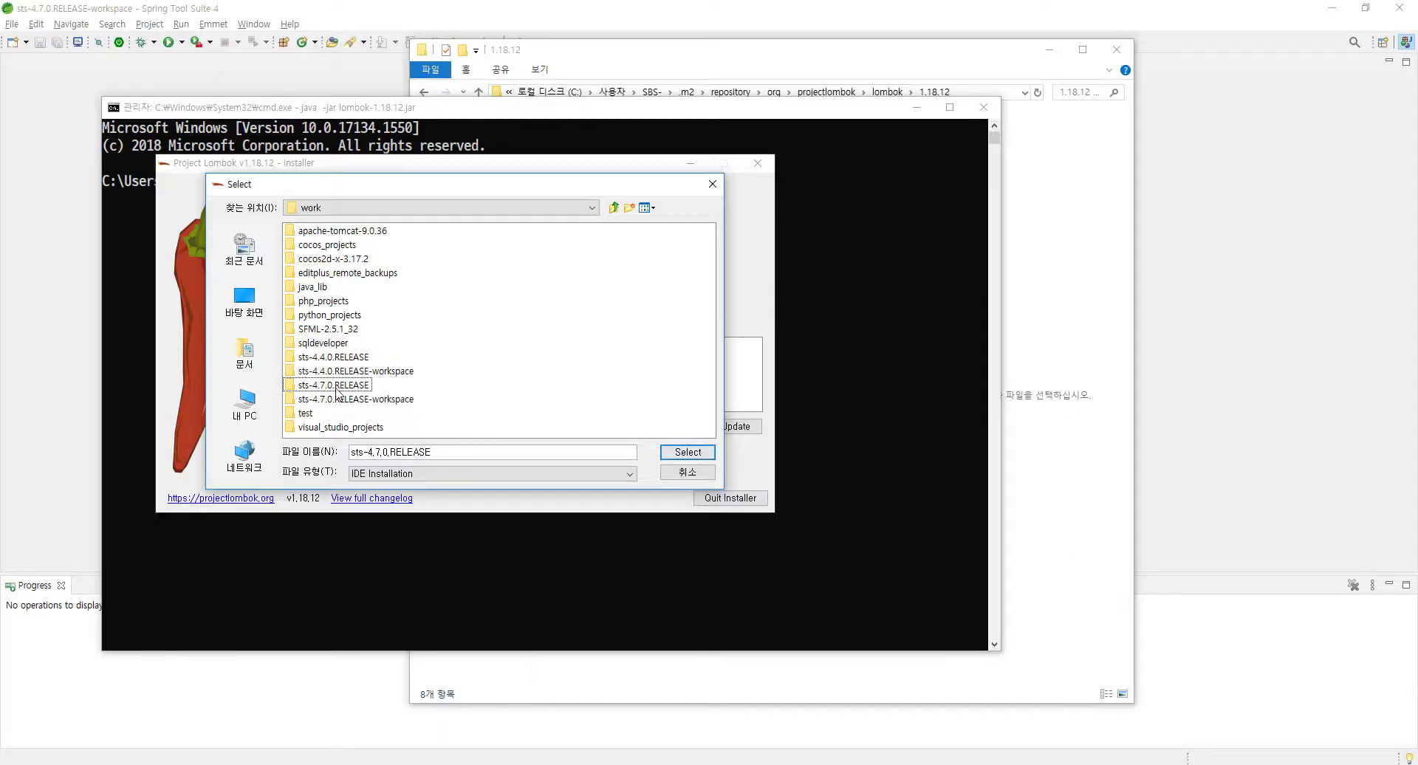
left_click(335, 385)
double_click(325, 384)
double_click(296, 384)
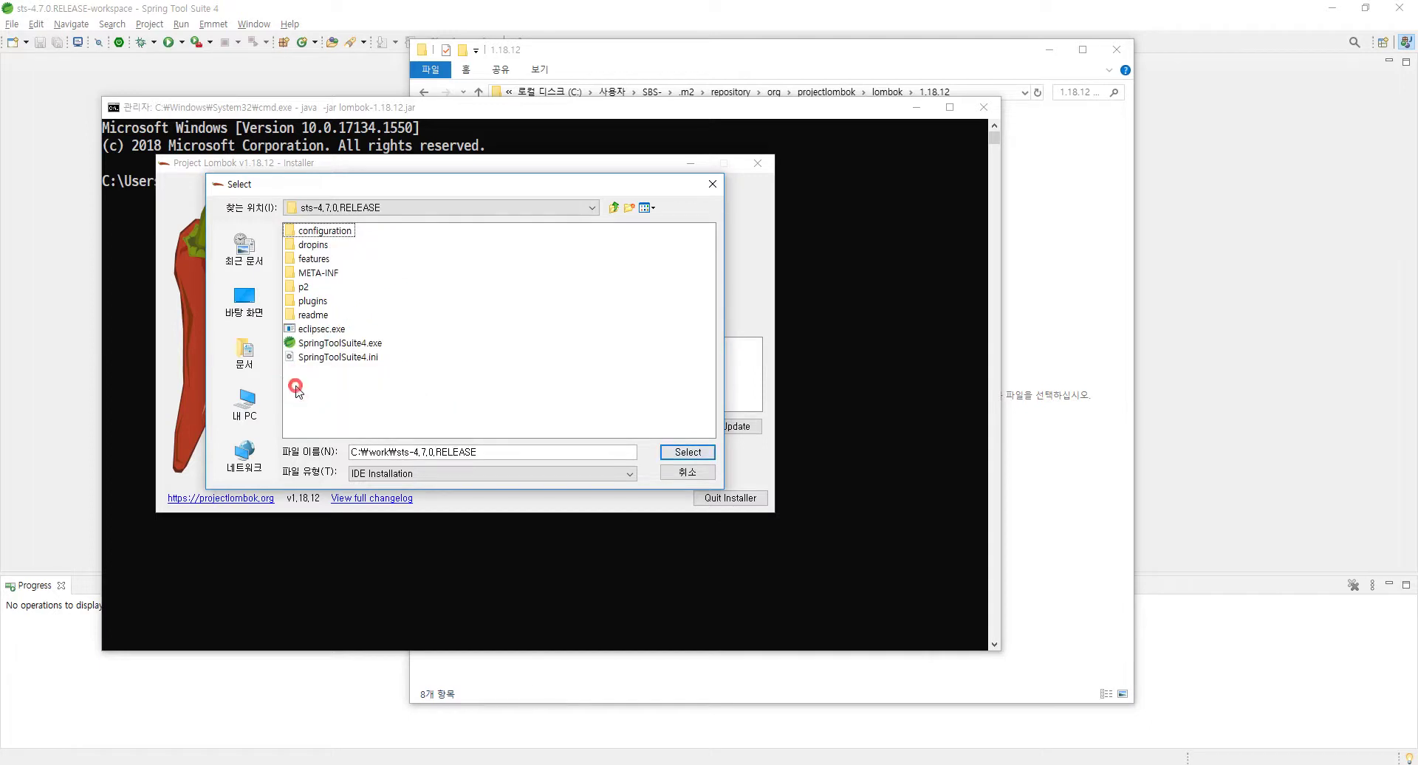
left_click(322, 343)
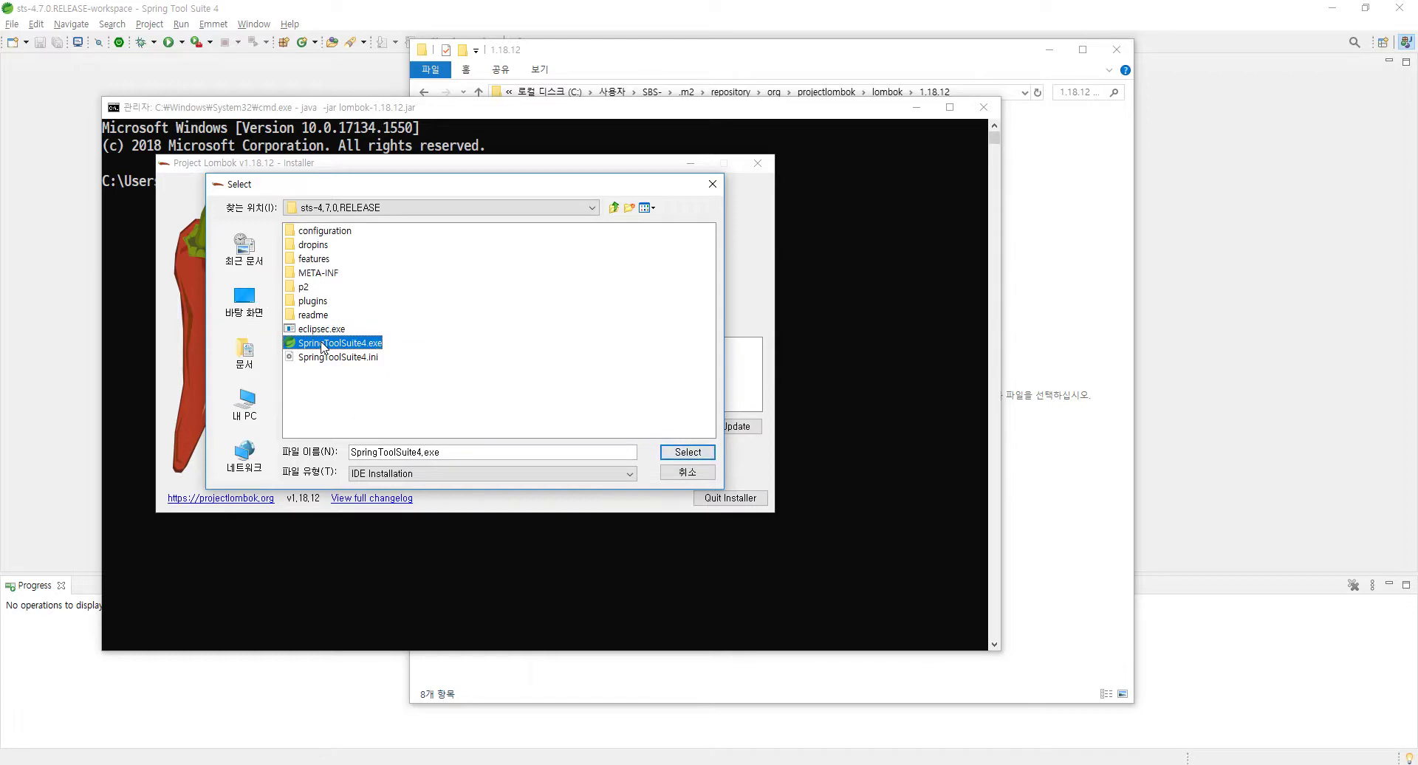
left_click(323, 344)
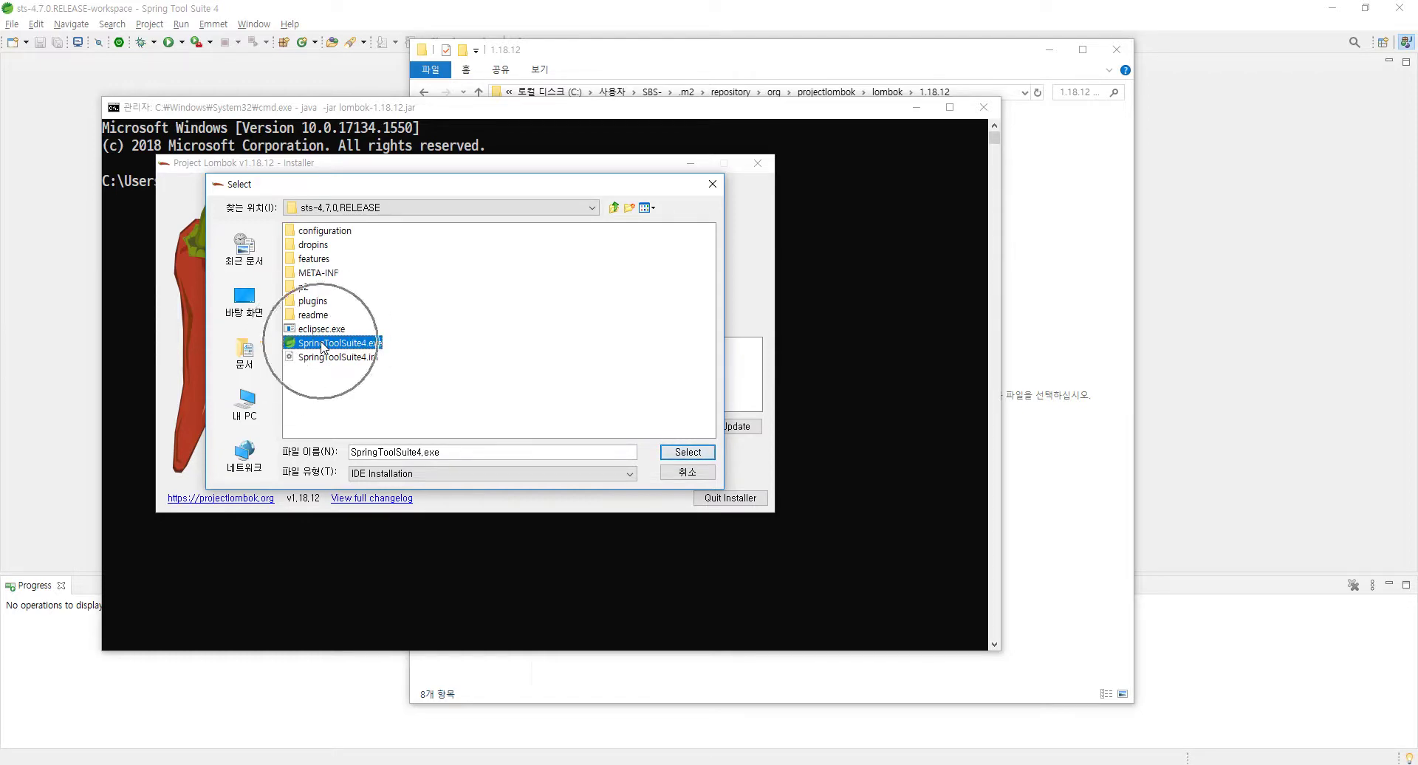
left_click(674, 453)
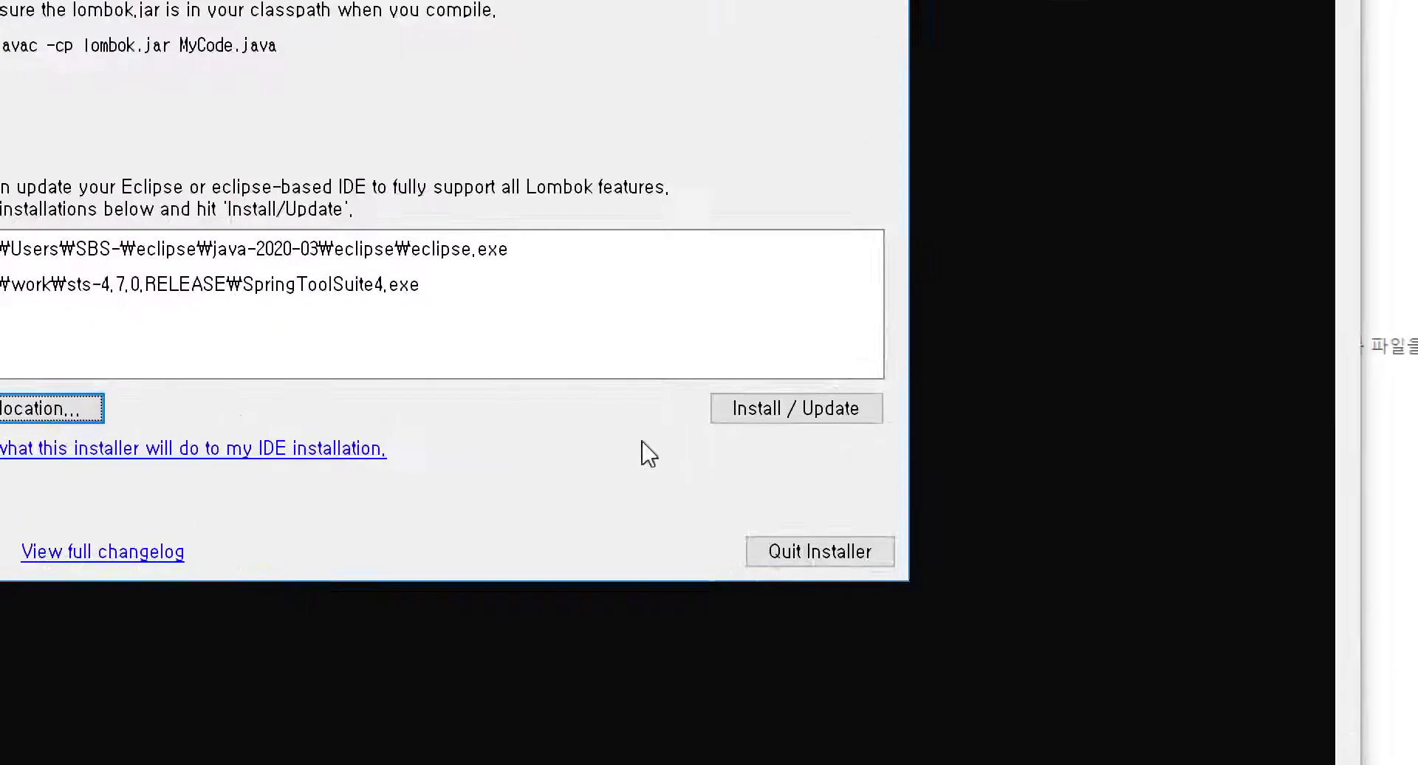
With both Eclipse and Spring Tool Suite 4 ticked, install Lombok and quit the installer
left_click(690, 432)
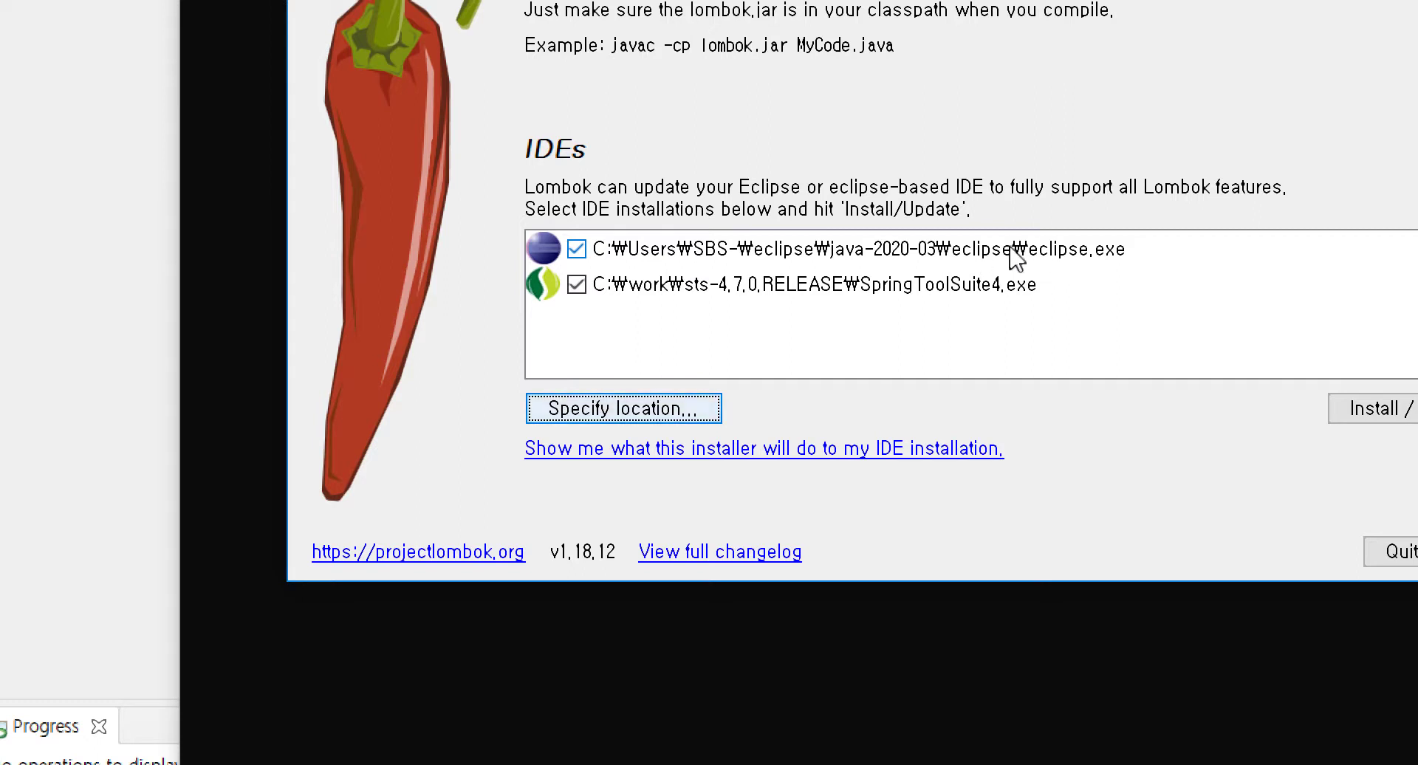
left_click(577, 250)
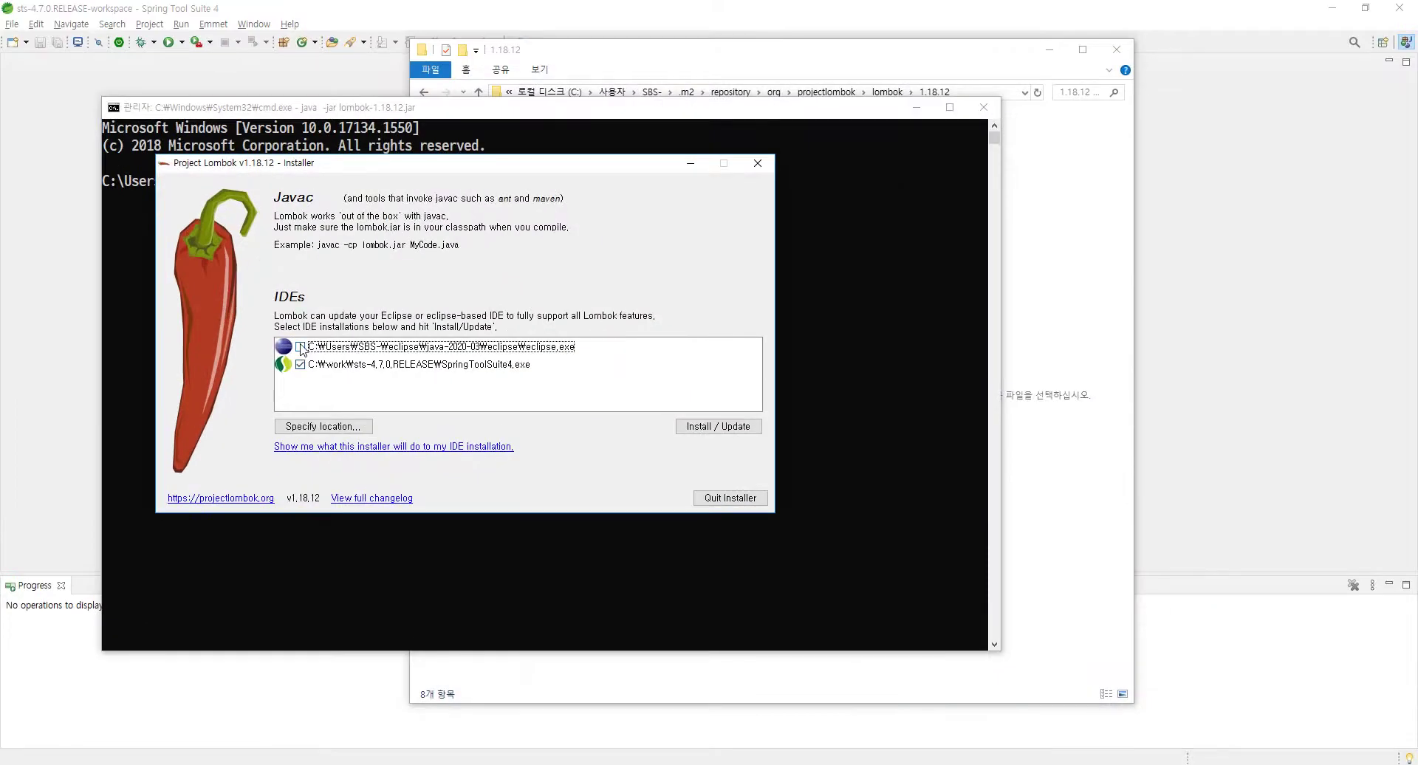
left_click(300, 347)
left_click(333, 367)
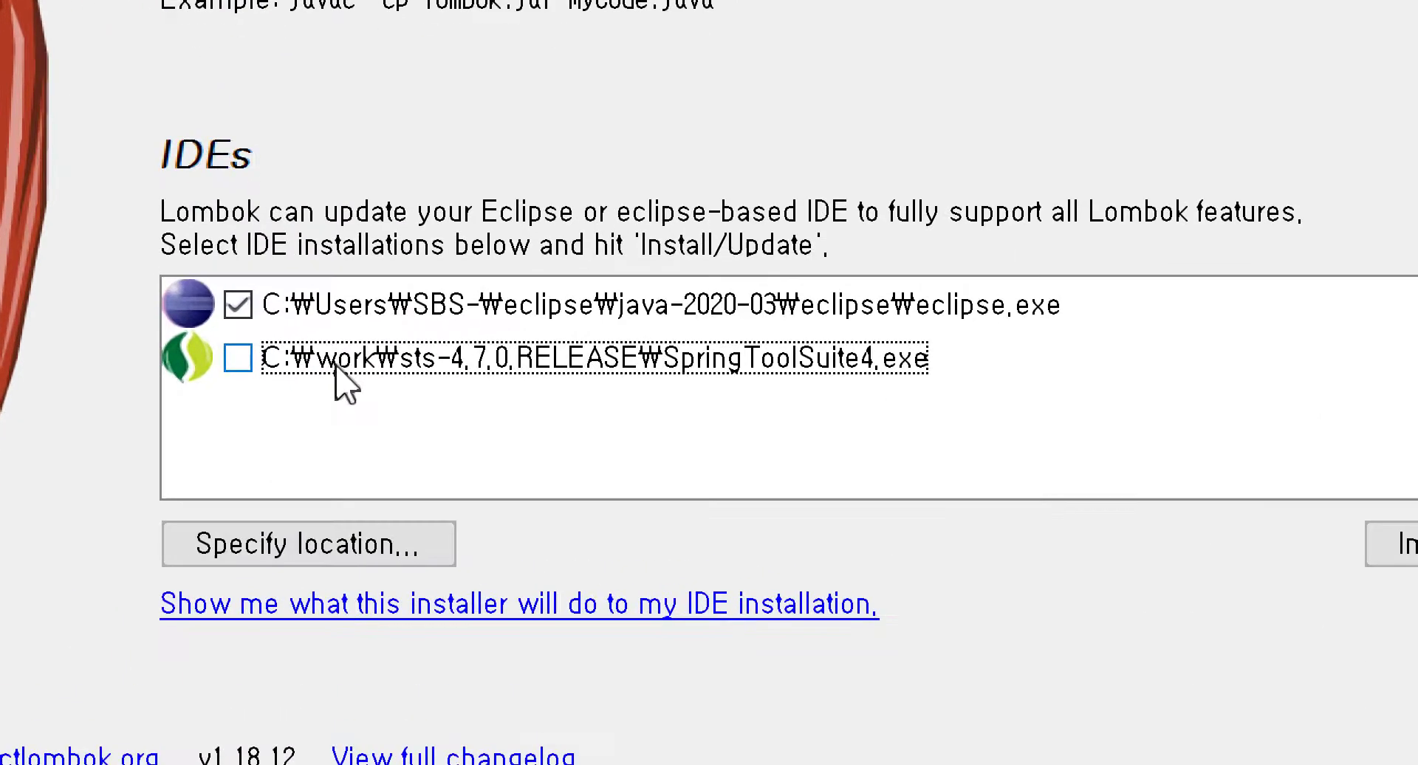
left_click(250, 366)
left_click(665, 370)
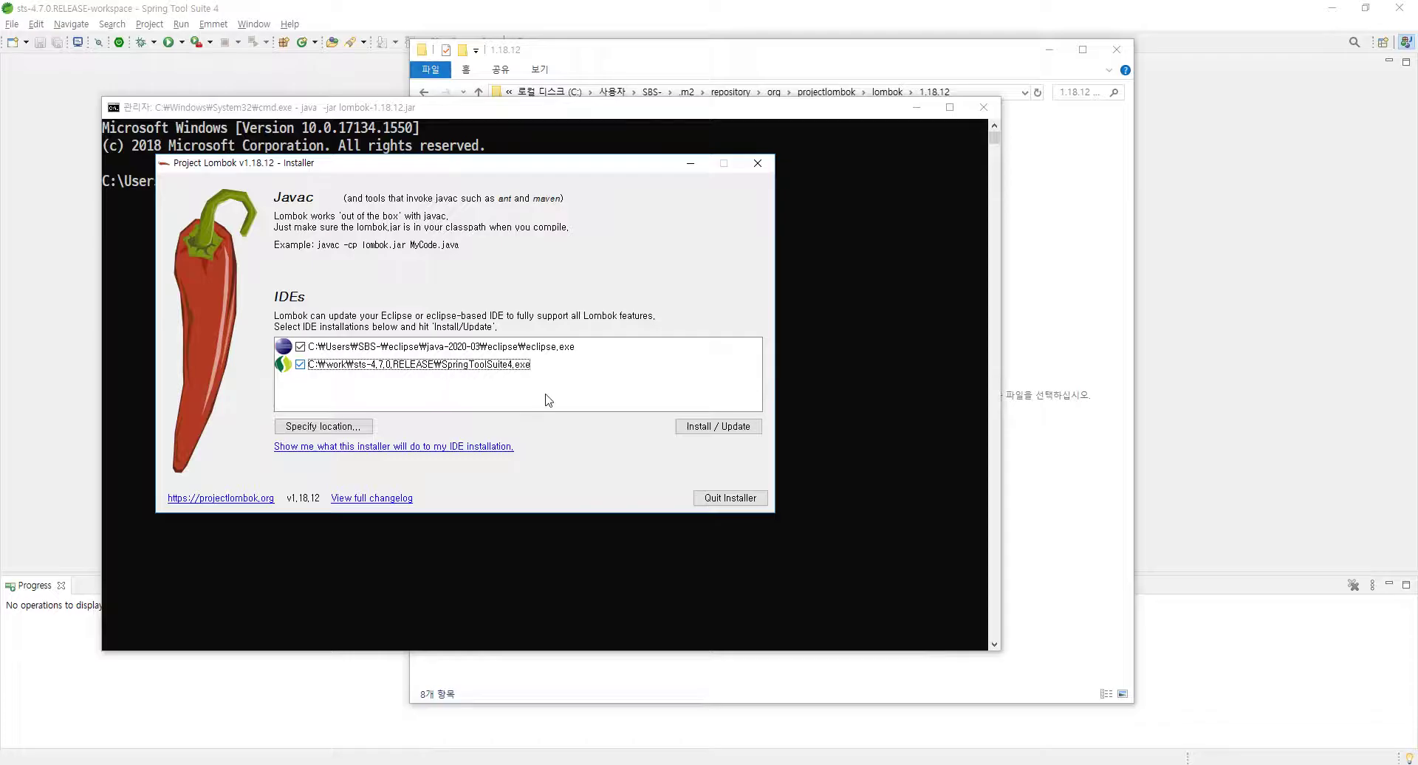
left_click(714, 433)
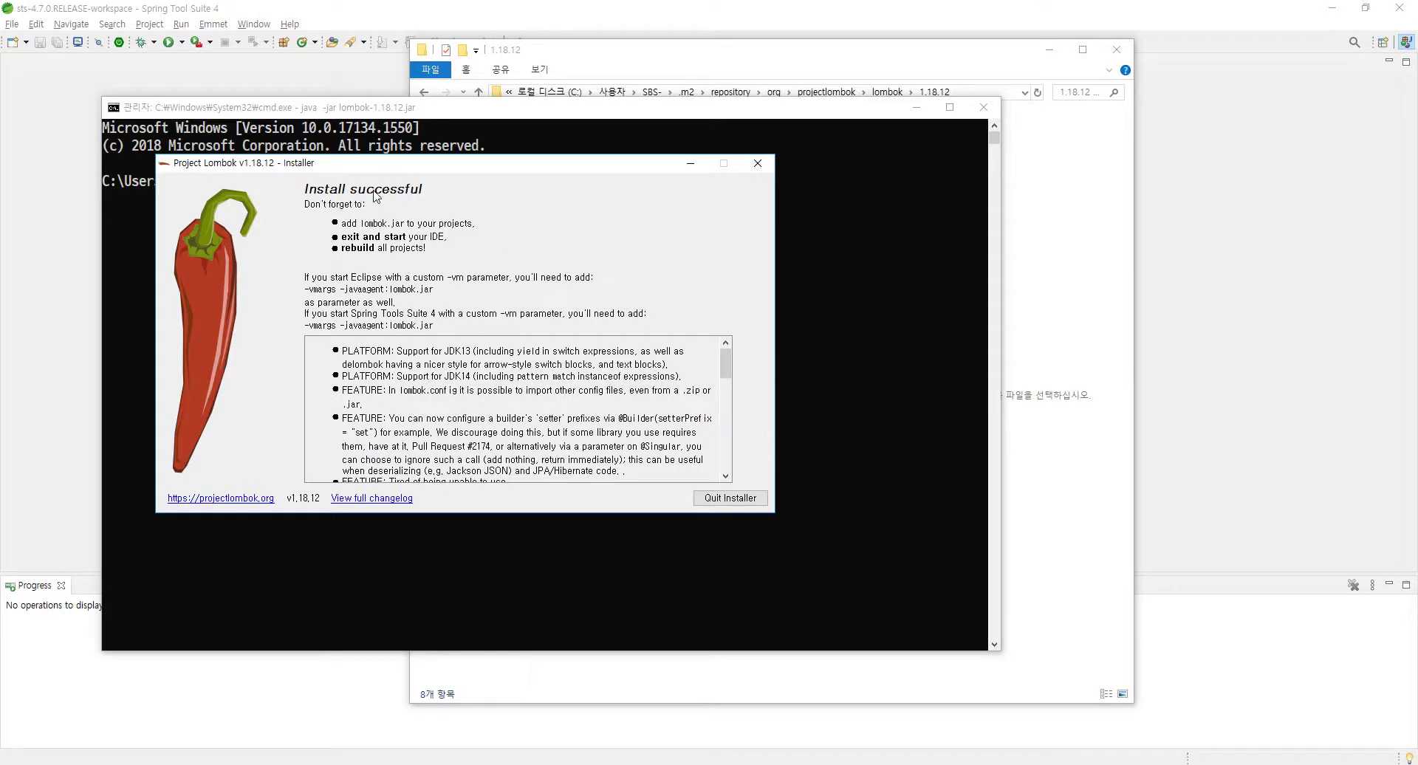
left_click(730, 498)
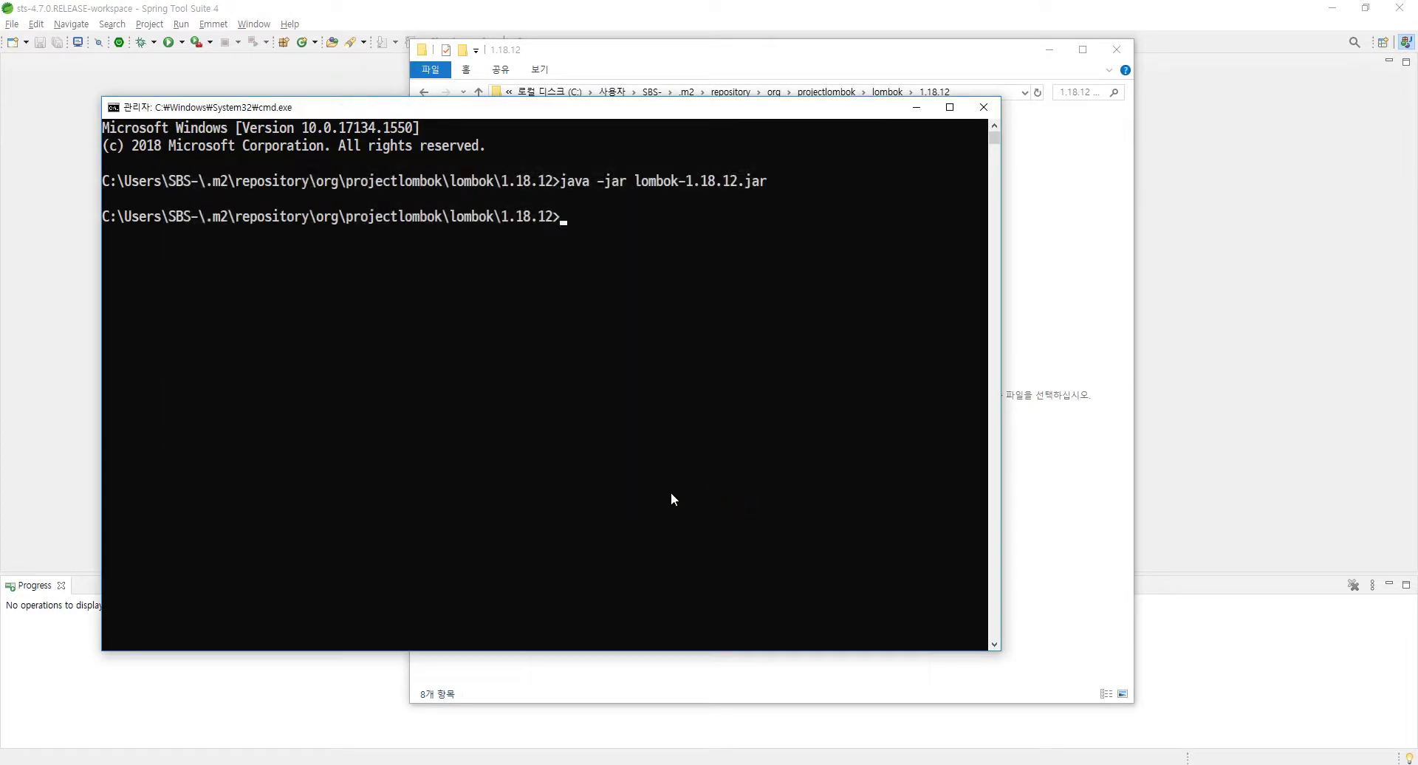
Close Command Prompt and File Explorer, then restart Spring Tool Suite via File > Restart
left_click(983, 107)
left_click(1115, 49)
left_click(386, 262)
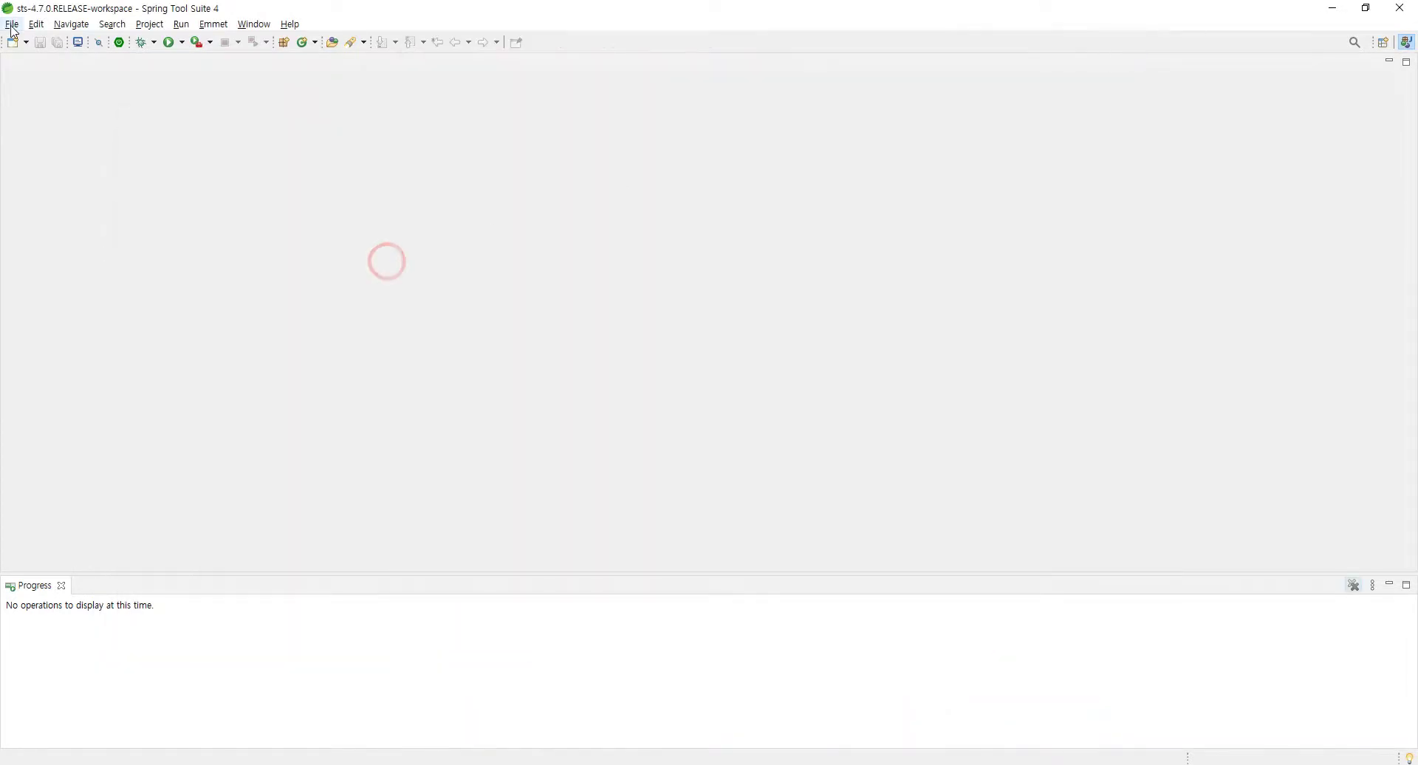
left_click(11, 24)
left_click(64, 385)
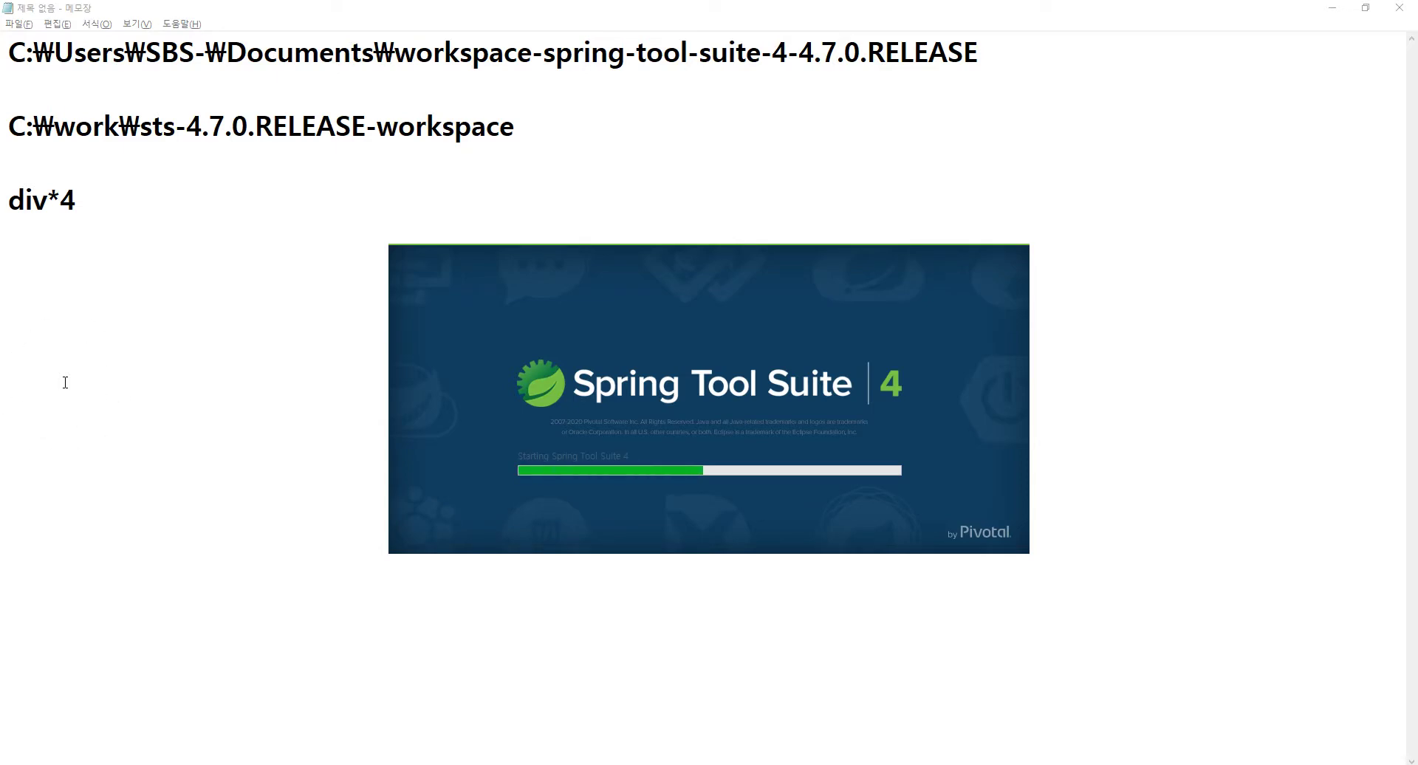
left_click(65, 382)
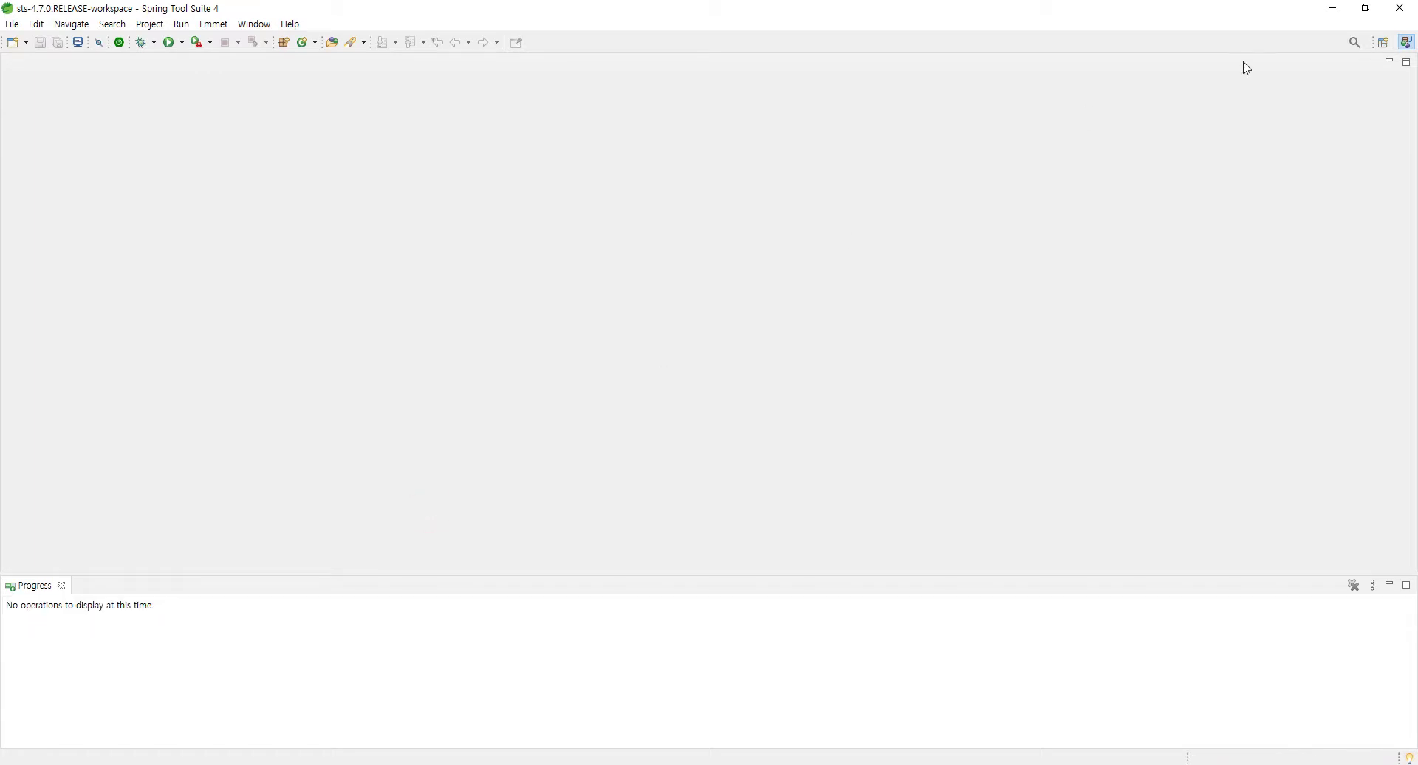
left_click(1413, 7)
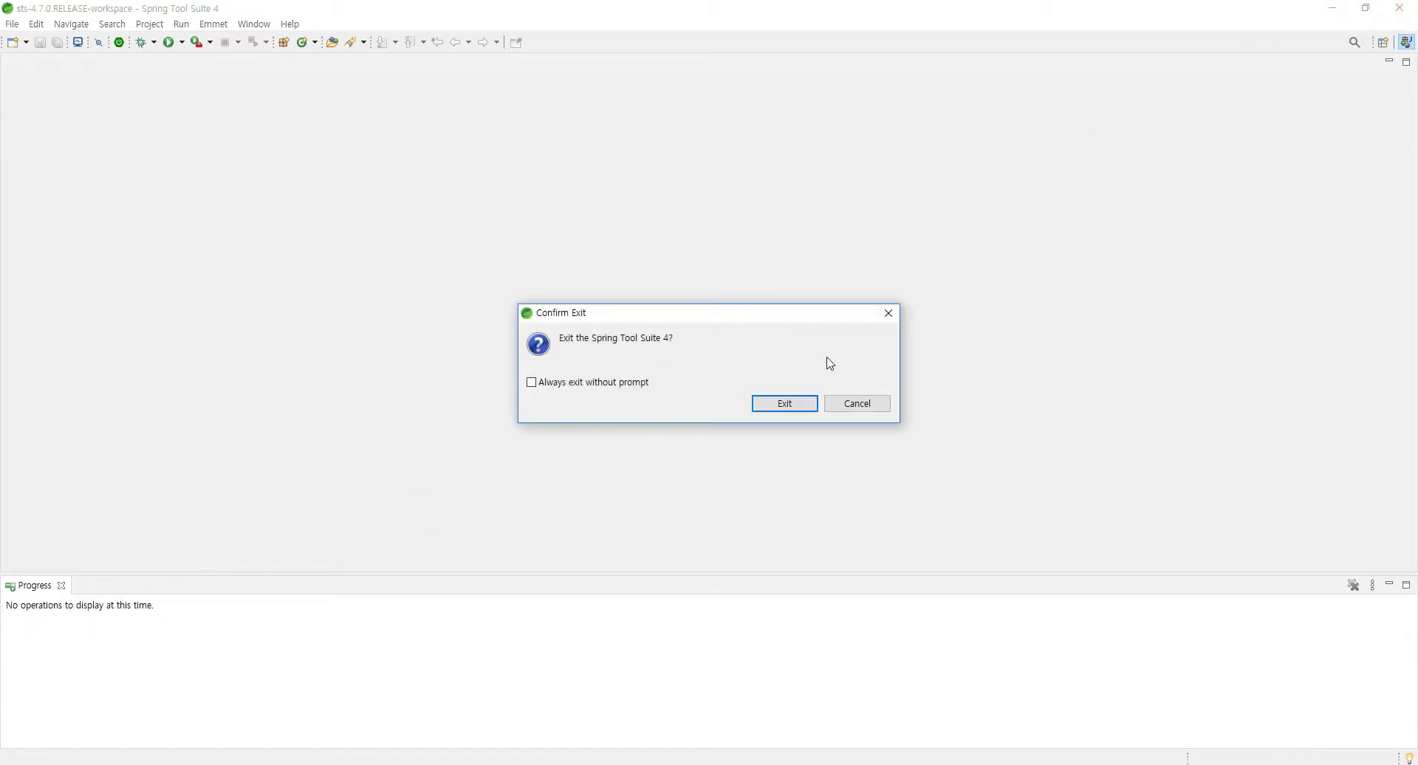
left_click(854, 405)
left_click(195, 257)
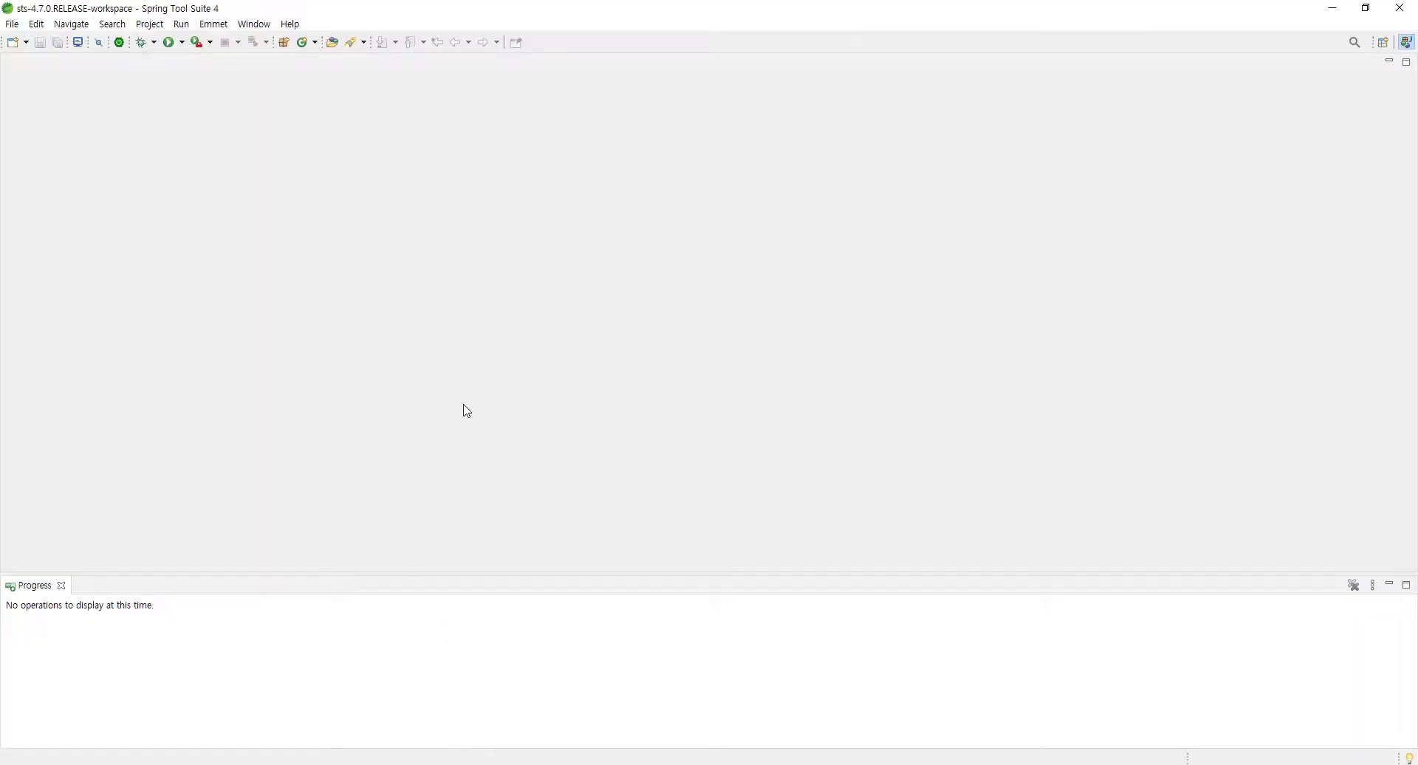
Relaunch STS from the desktop shortcut, close the Progress panel, and reopen Package Explorer with demo selected
left_click(464, 404)
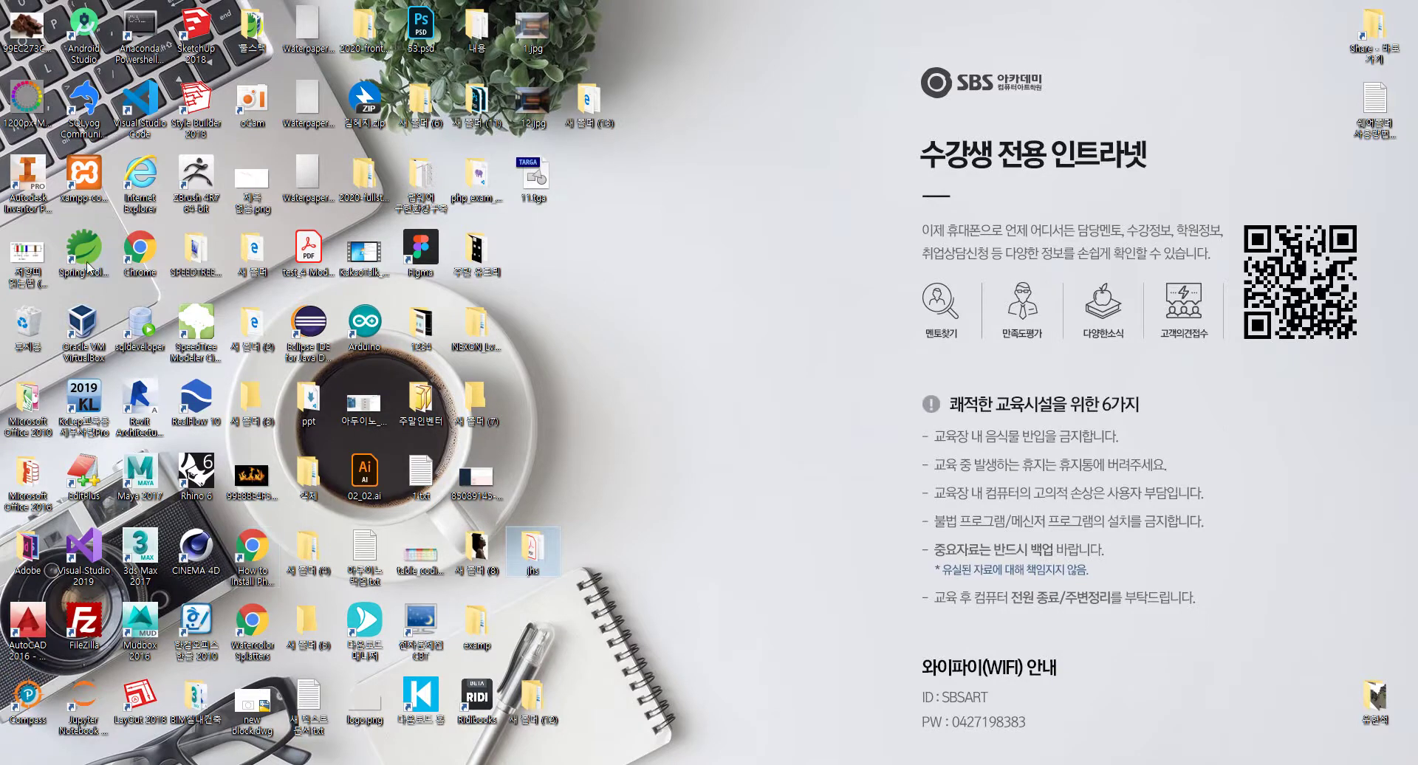
left_click(85, 254)
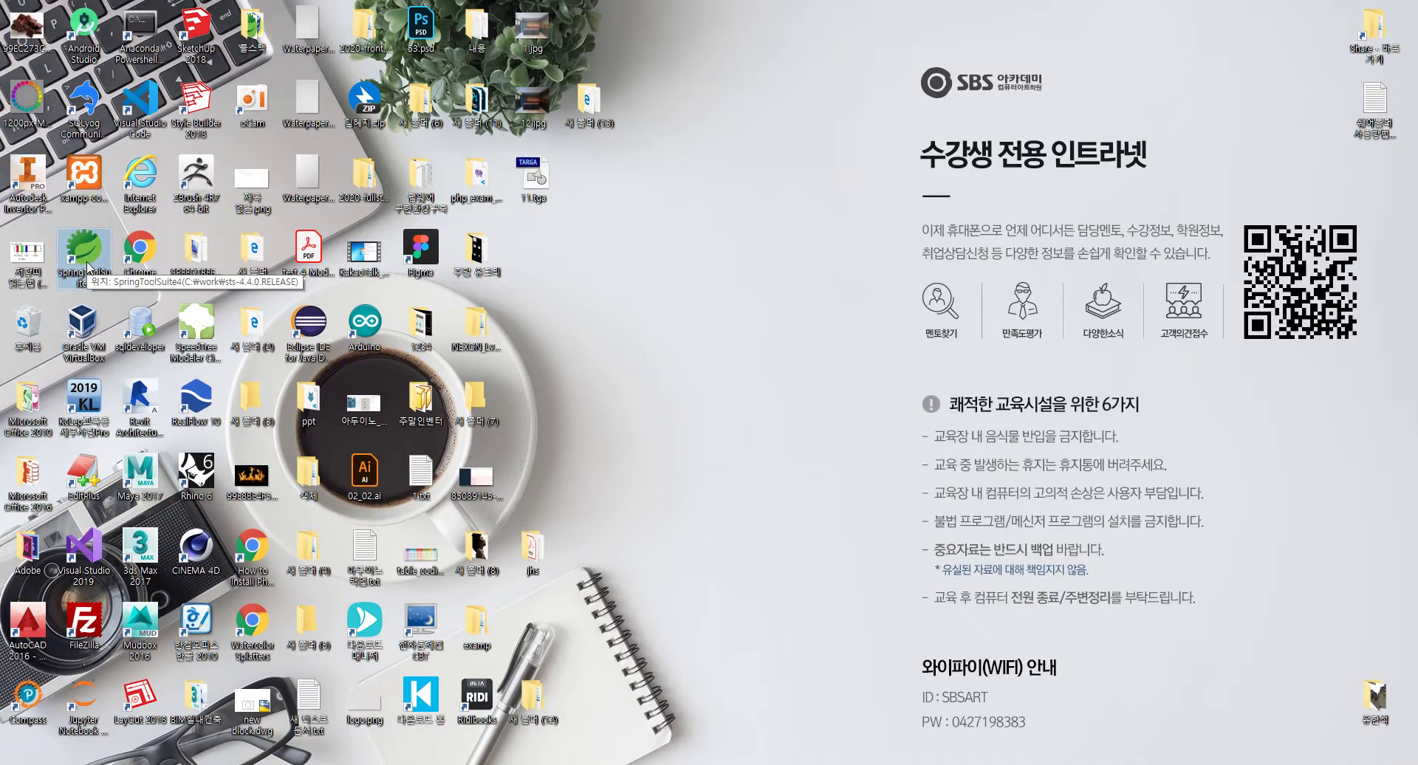
double_click(88, 262)
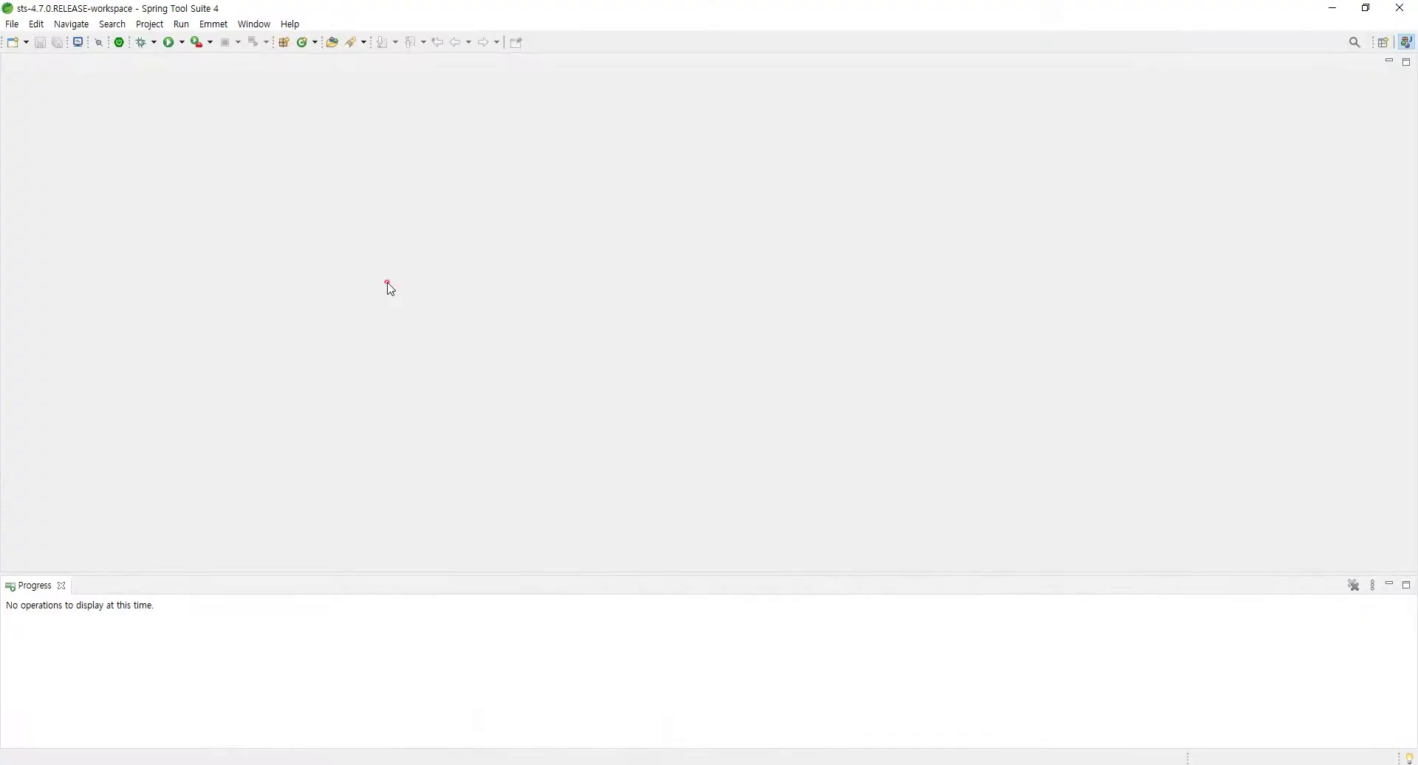
left_click(63, 585)
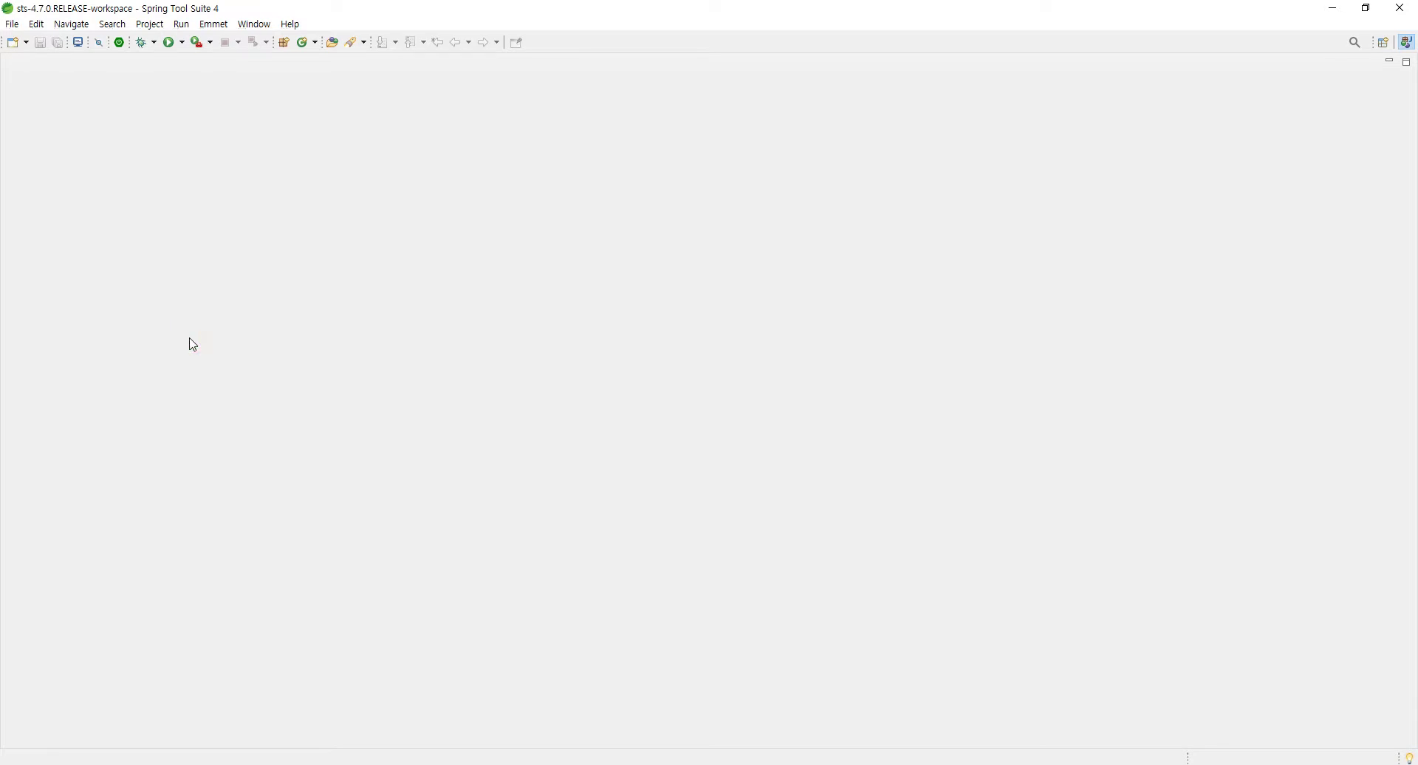
key("alt+shift+q")
key("p")
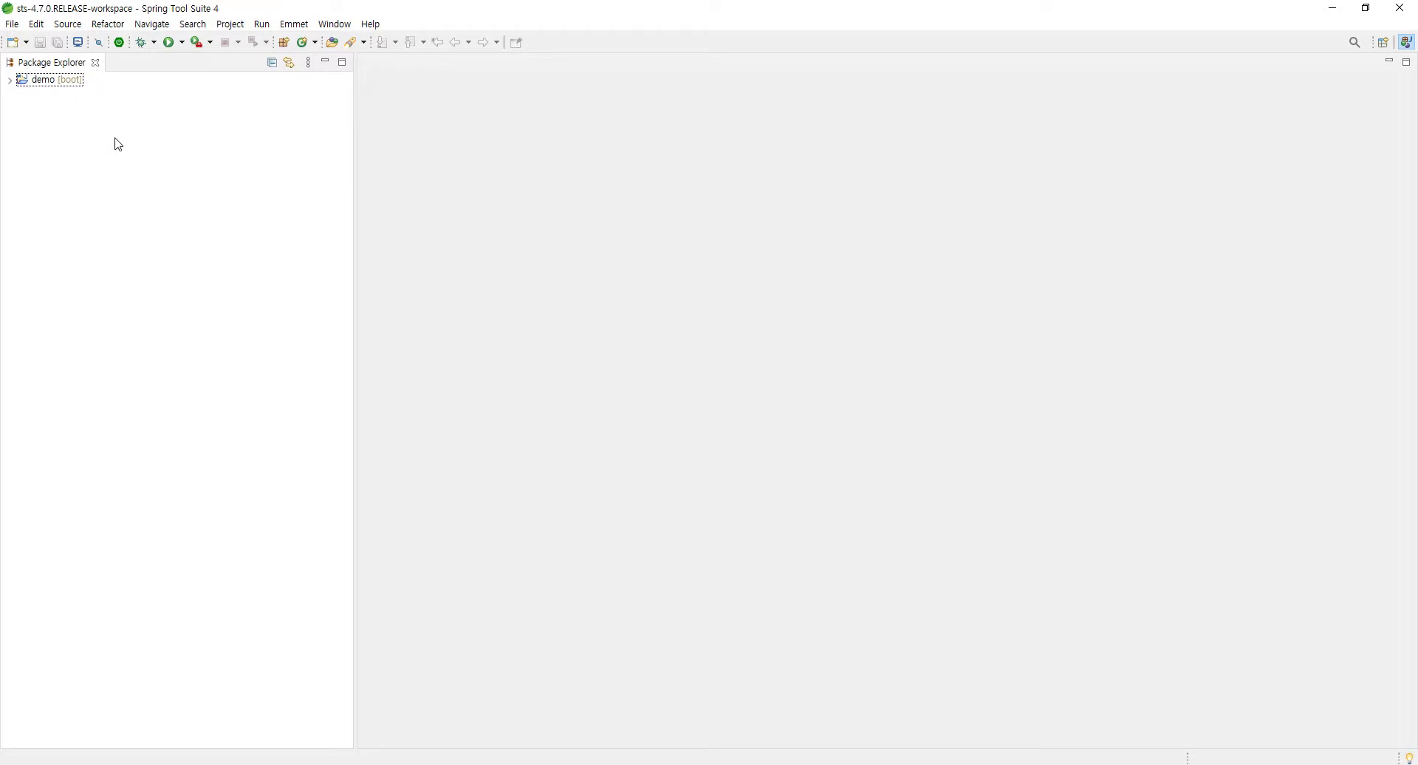
left_click(50, 85)
key("shift+F10")
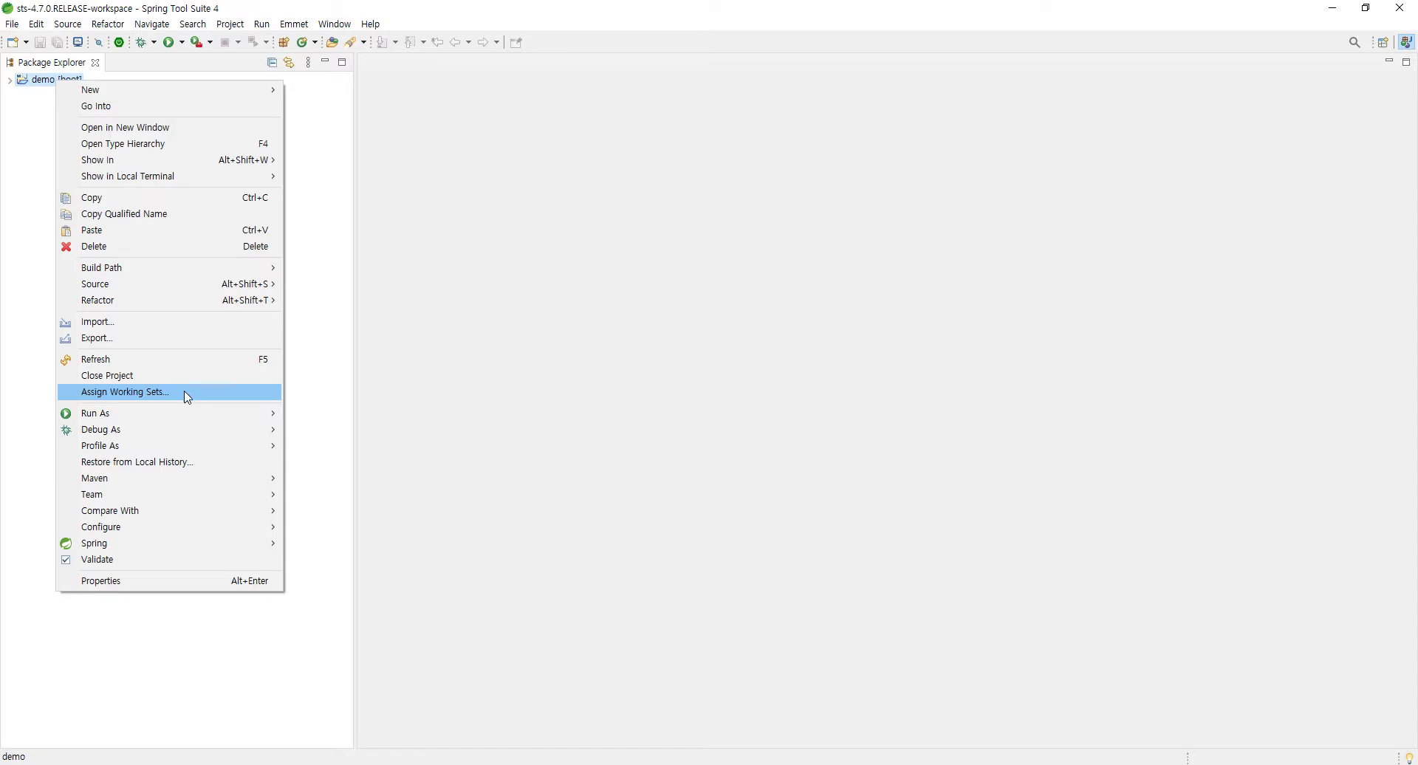
Close the demo project from its context menu in Package Explorer
left_click(120, 378)
left_click(33, 165)
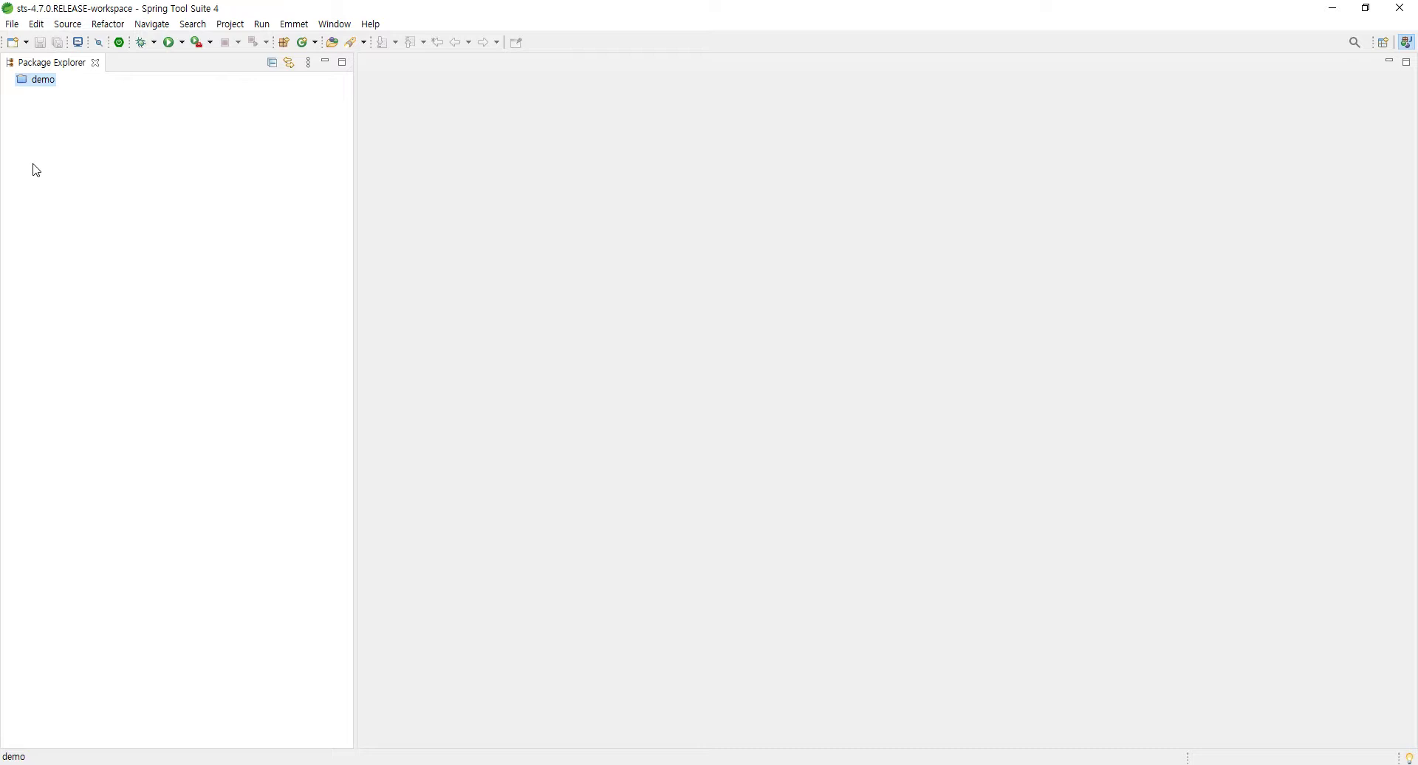
right_click(60, 133)
Open New > Other..., filter the wizards by 'dy' and select Web > Dynamic Web Project
left_click(110, 141)
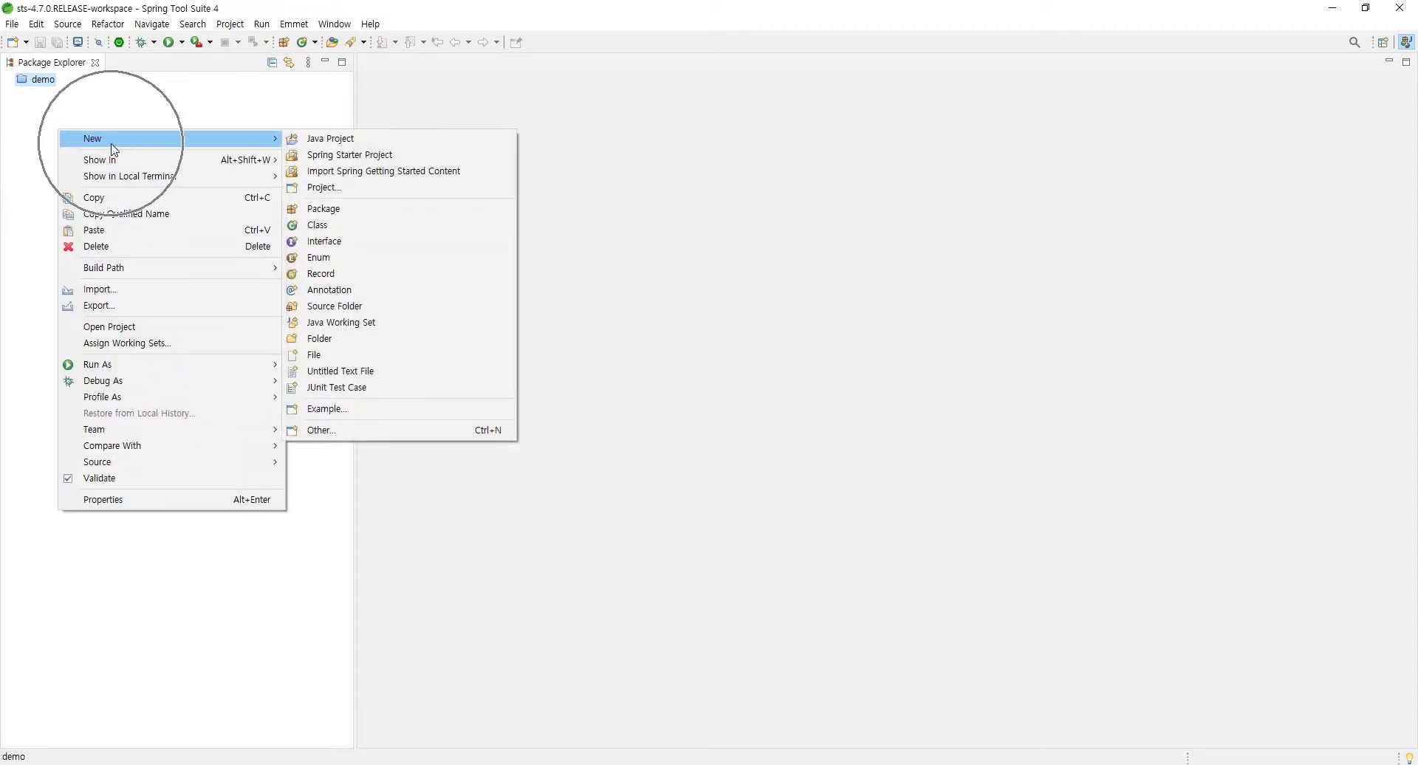
left_click(340, 431)
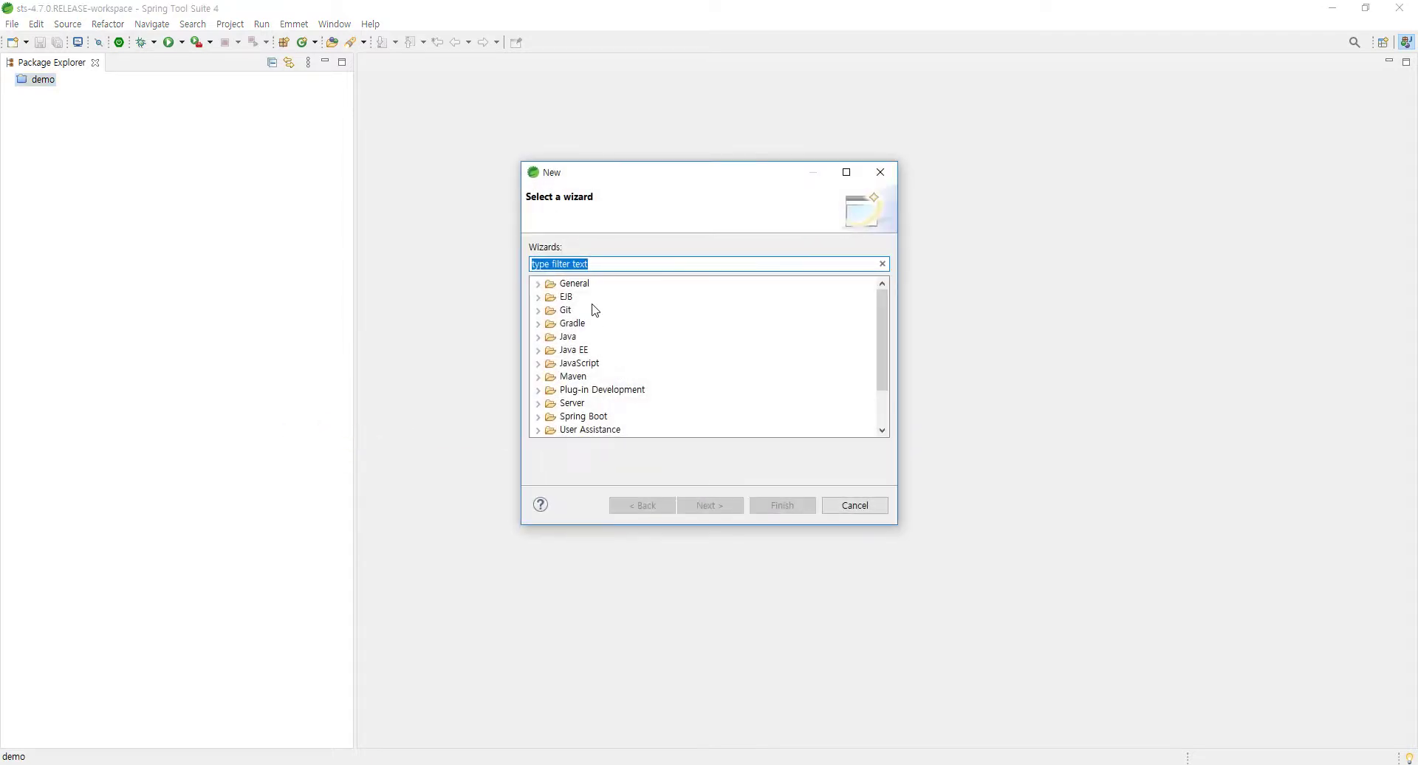
type("dyn")
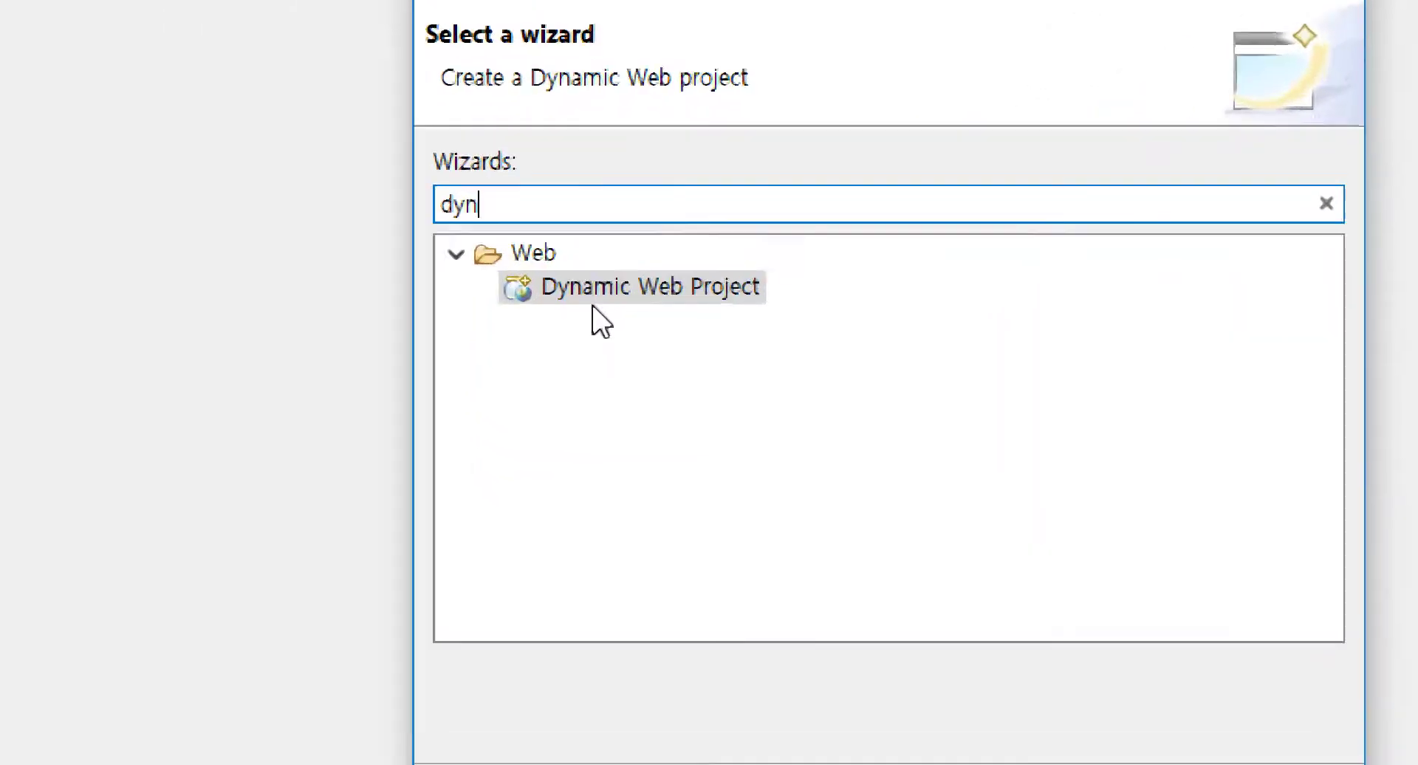
key("BackSpace")
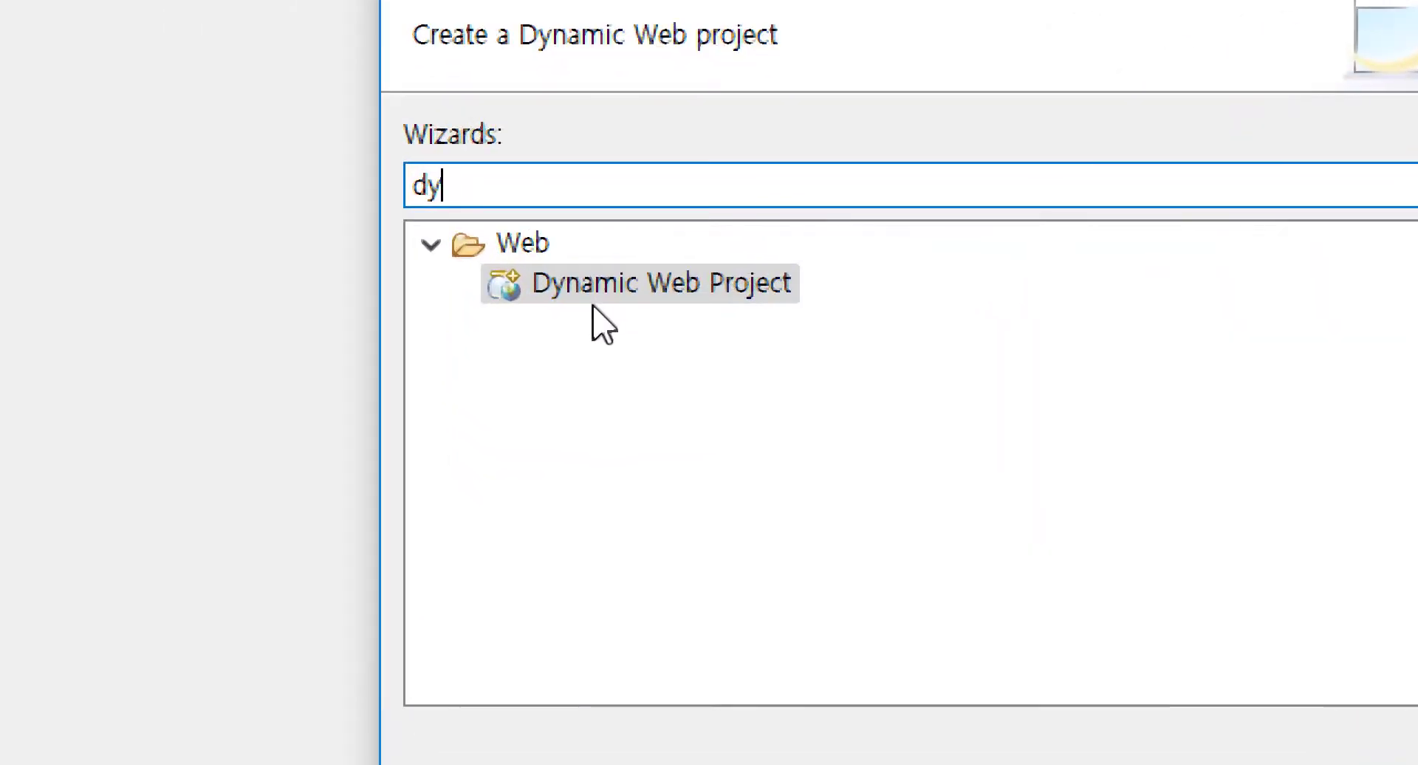
left_click(629, 304)
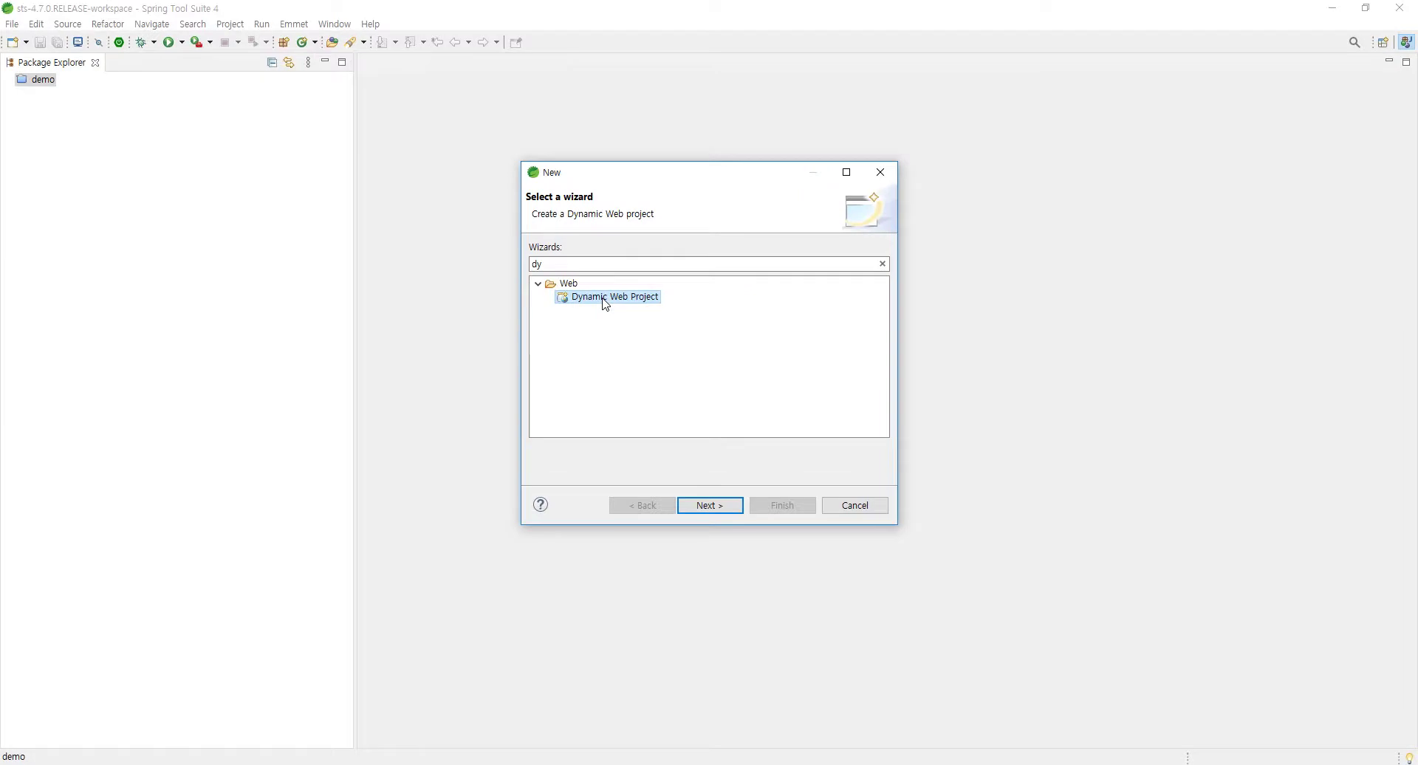
left_click(625, 290)
Clear the Notepad notes and type SSG with 'static site gen' on the next line
key("super")
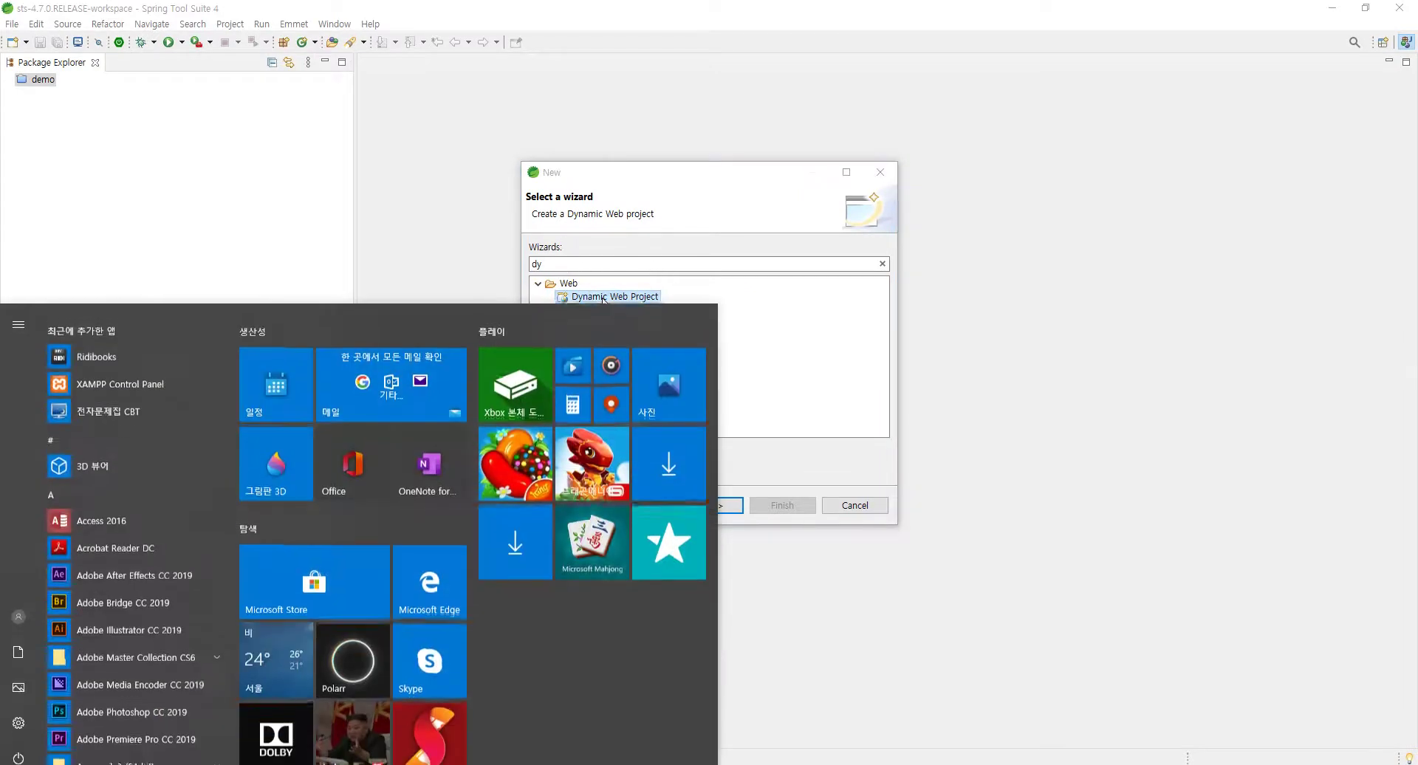
key("super")
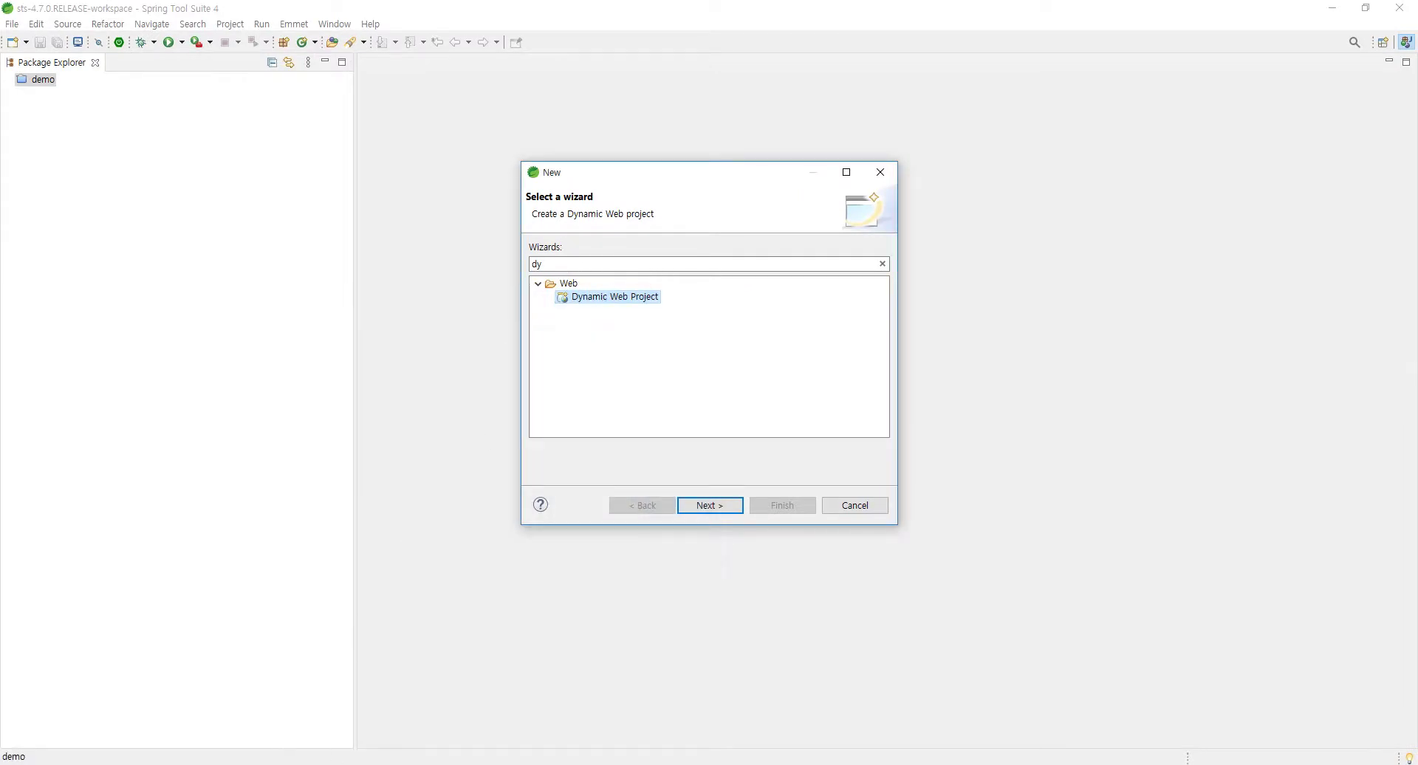
mouse_move(310, 757)
left_click(452, 742)
left_click(427, 496)
key("ctrl+a")
key("Delete")
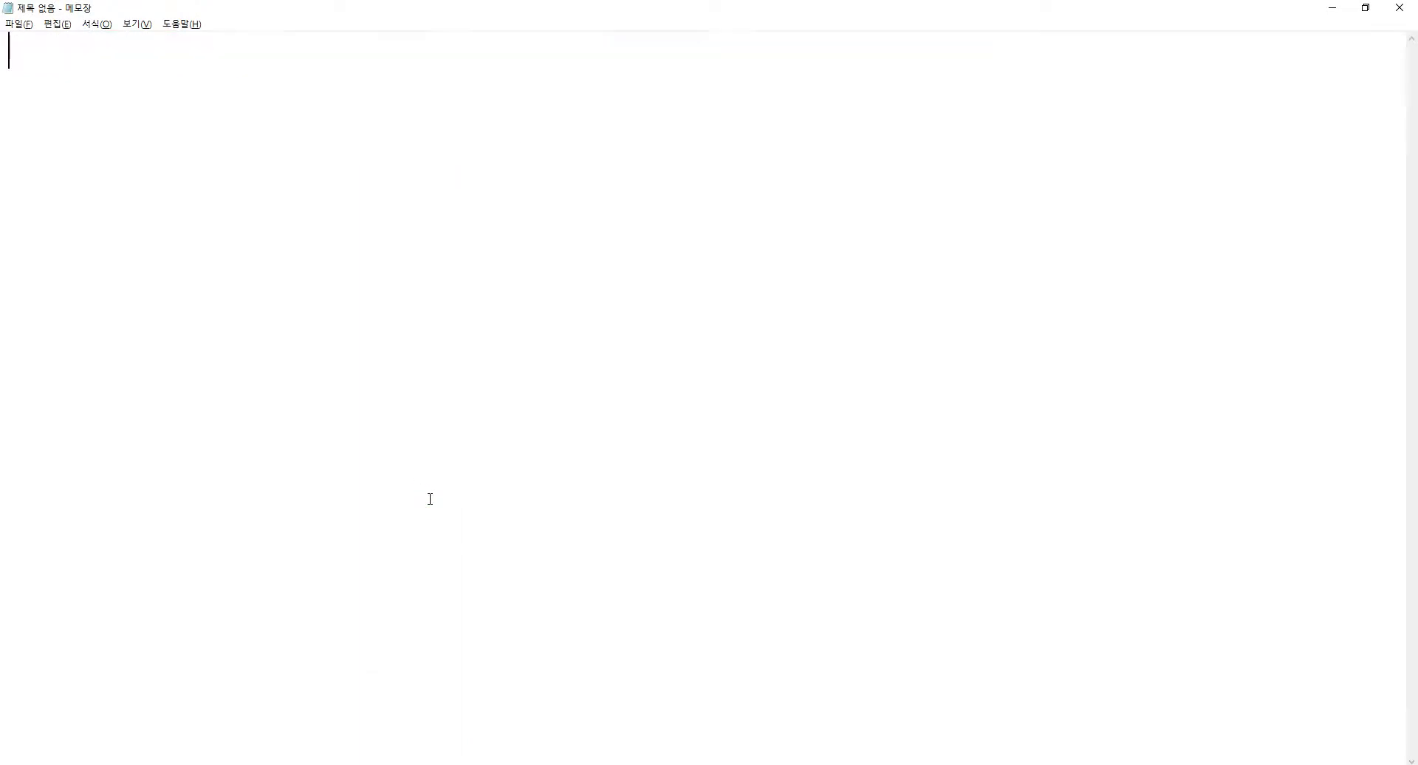
type("SSG")
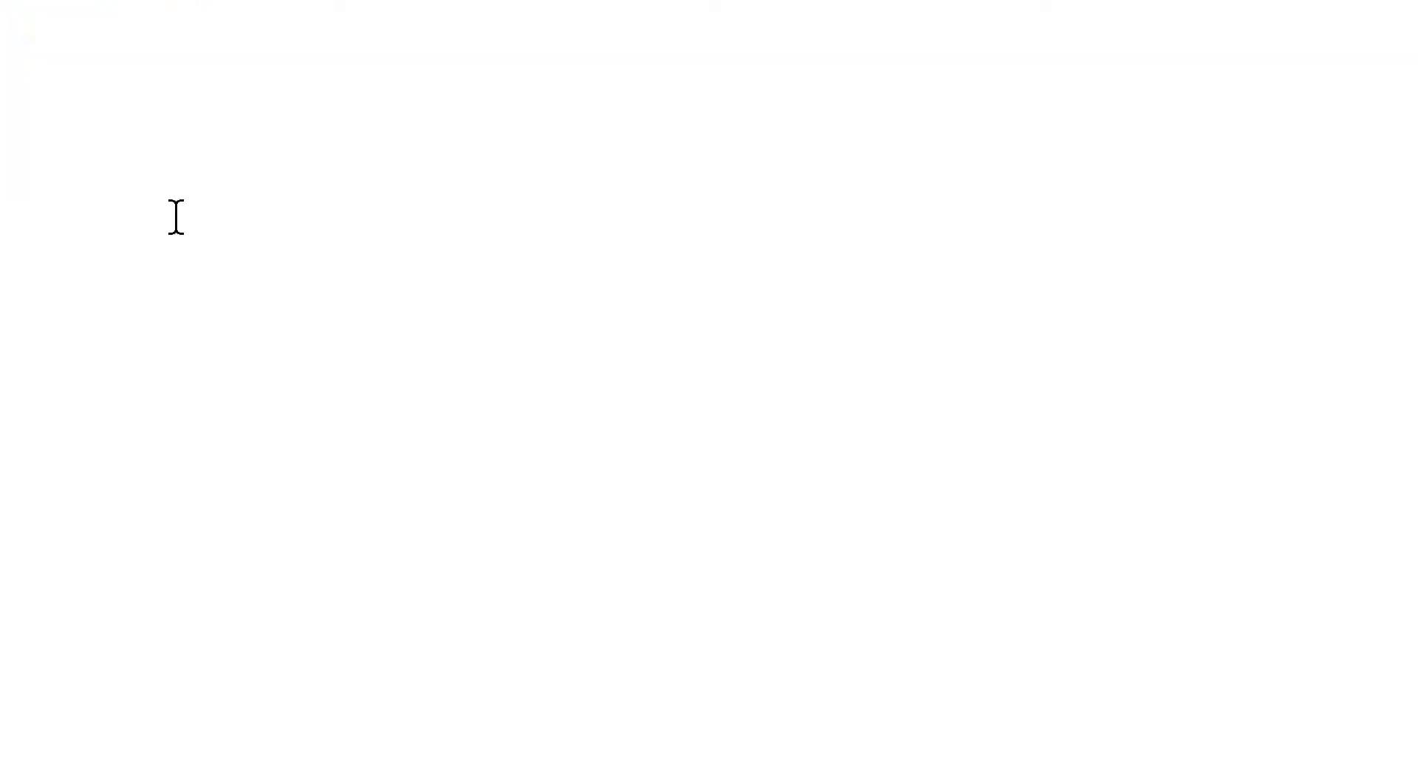
key("Return")
key("Return")
type("static site")
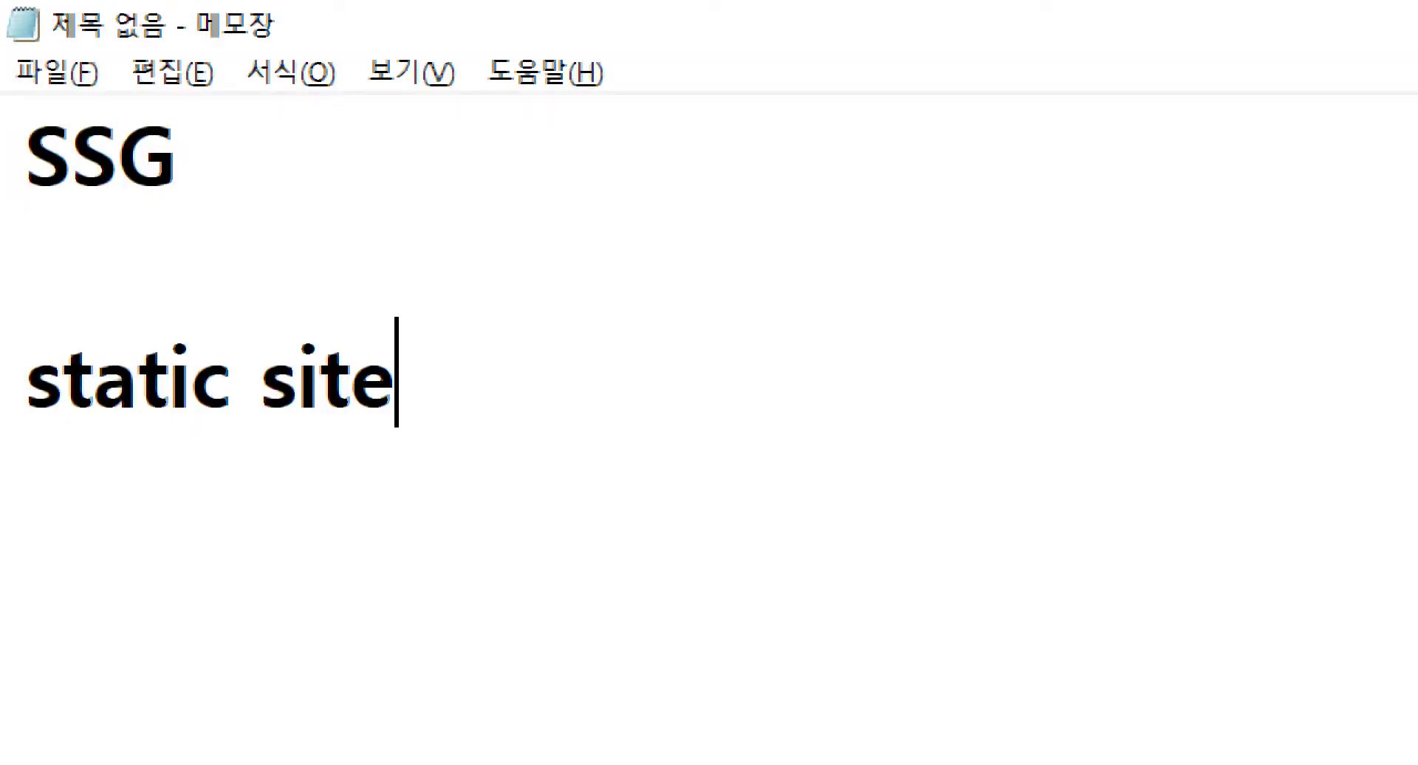
type(" gen")
Add blank lines below and select the whole 'static site gen' line
left_click(194, 336)
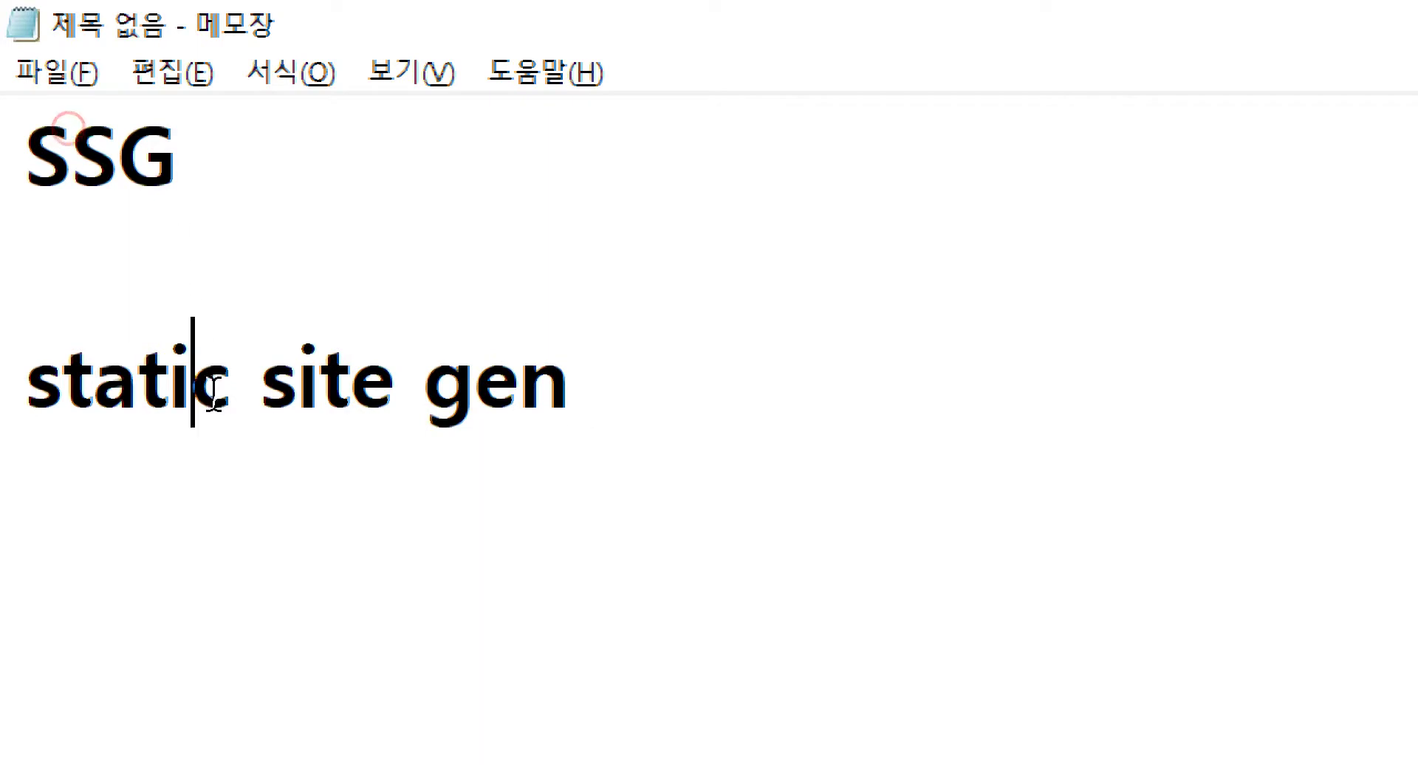
left_click(217, 387)
left_click_drag(568, 399, 6, 386)
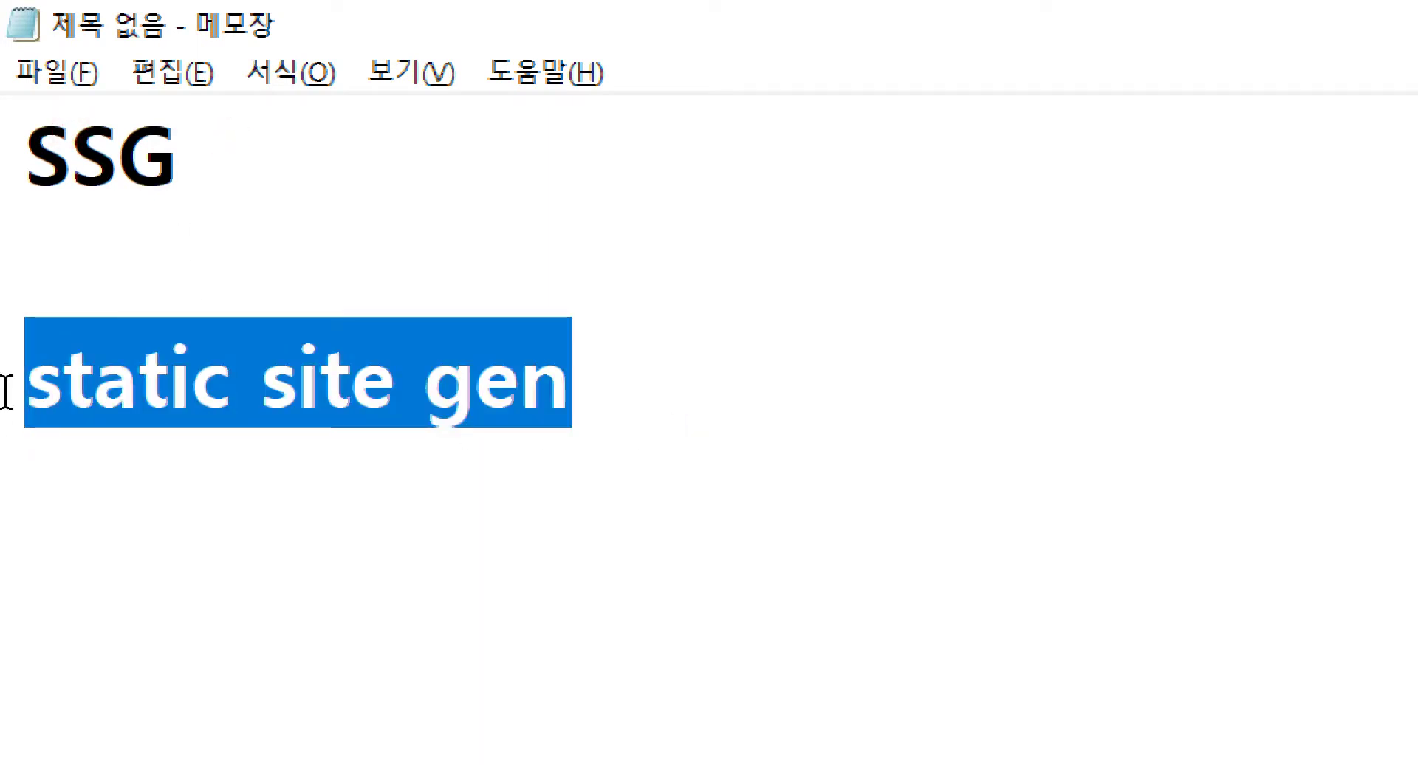
left_click(663, 398)
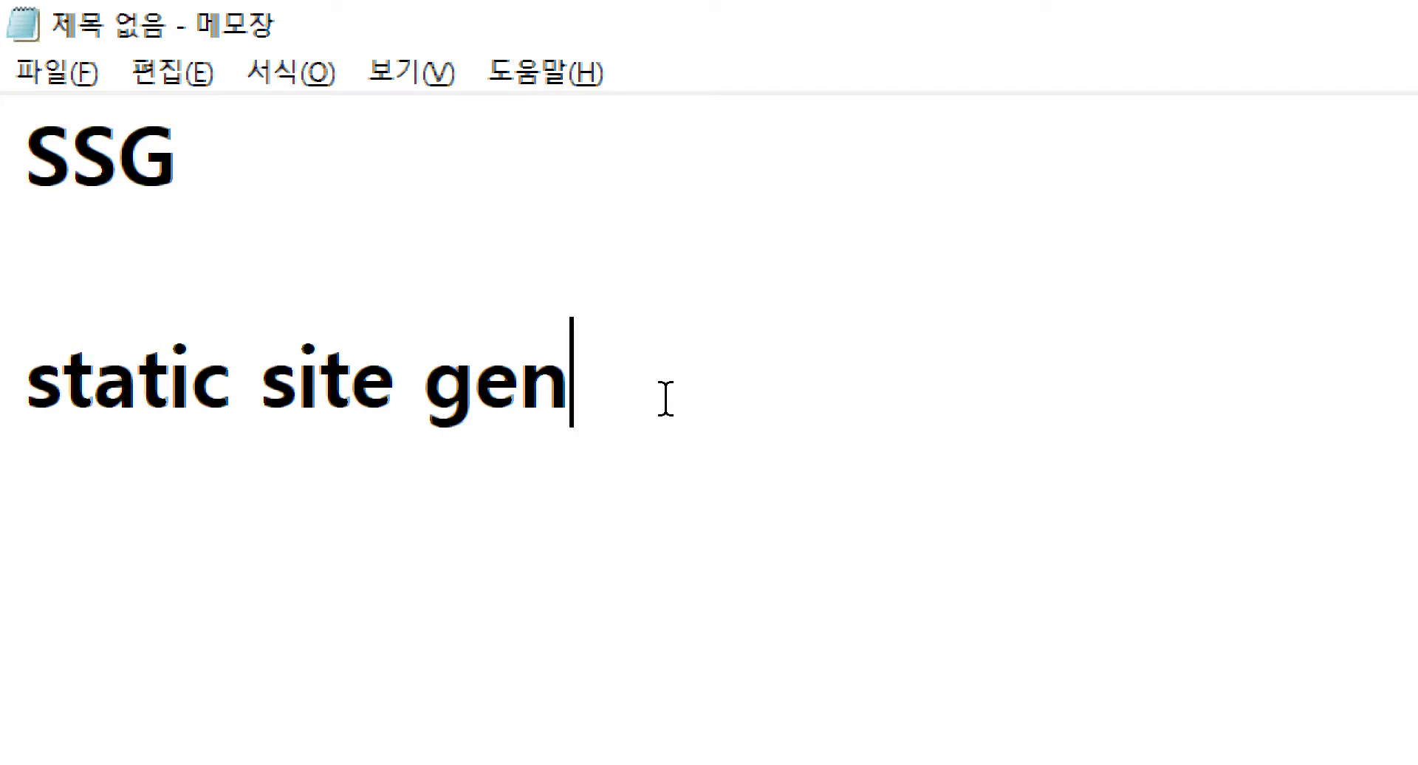
key("Return")
key("Return")
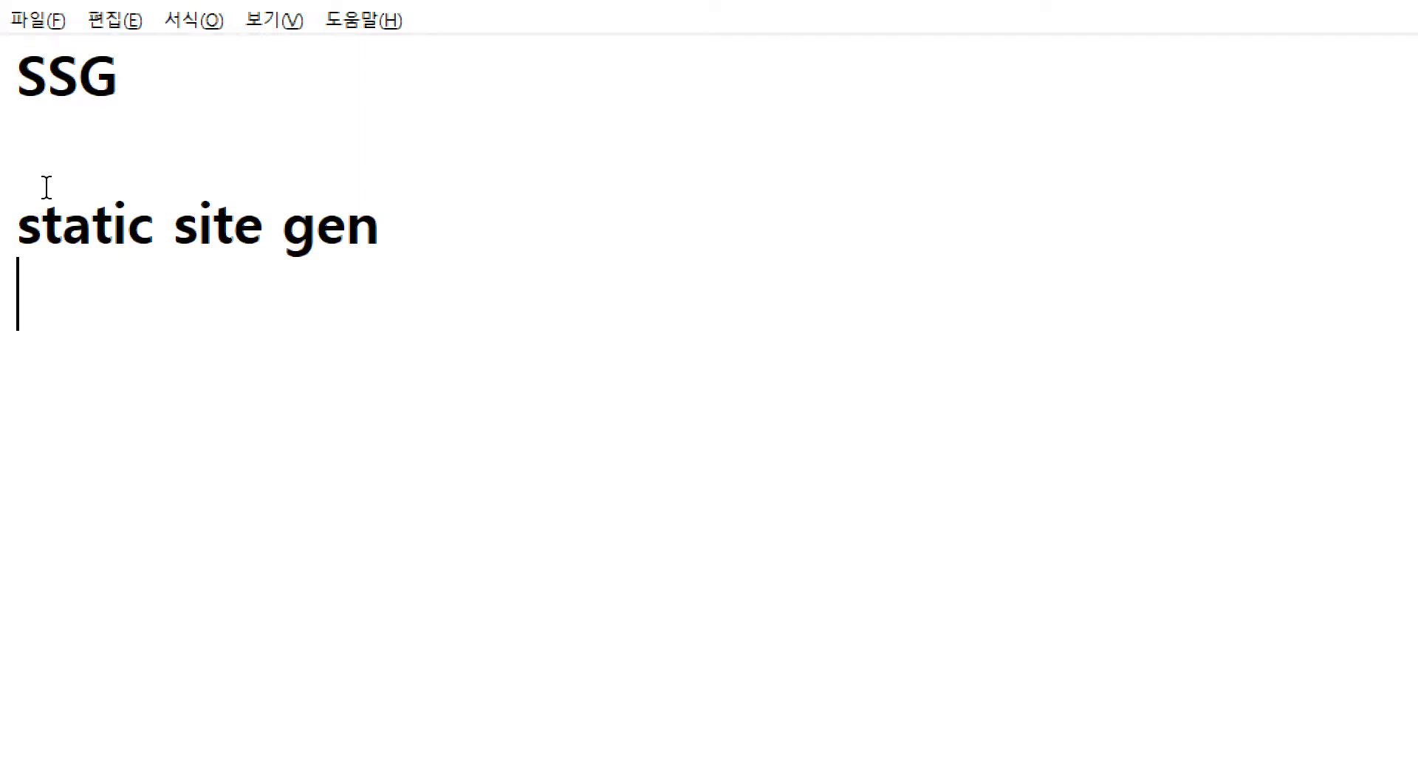
triple_click(46, 187)
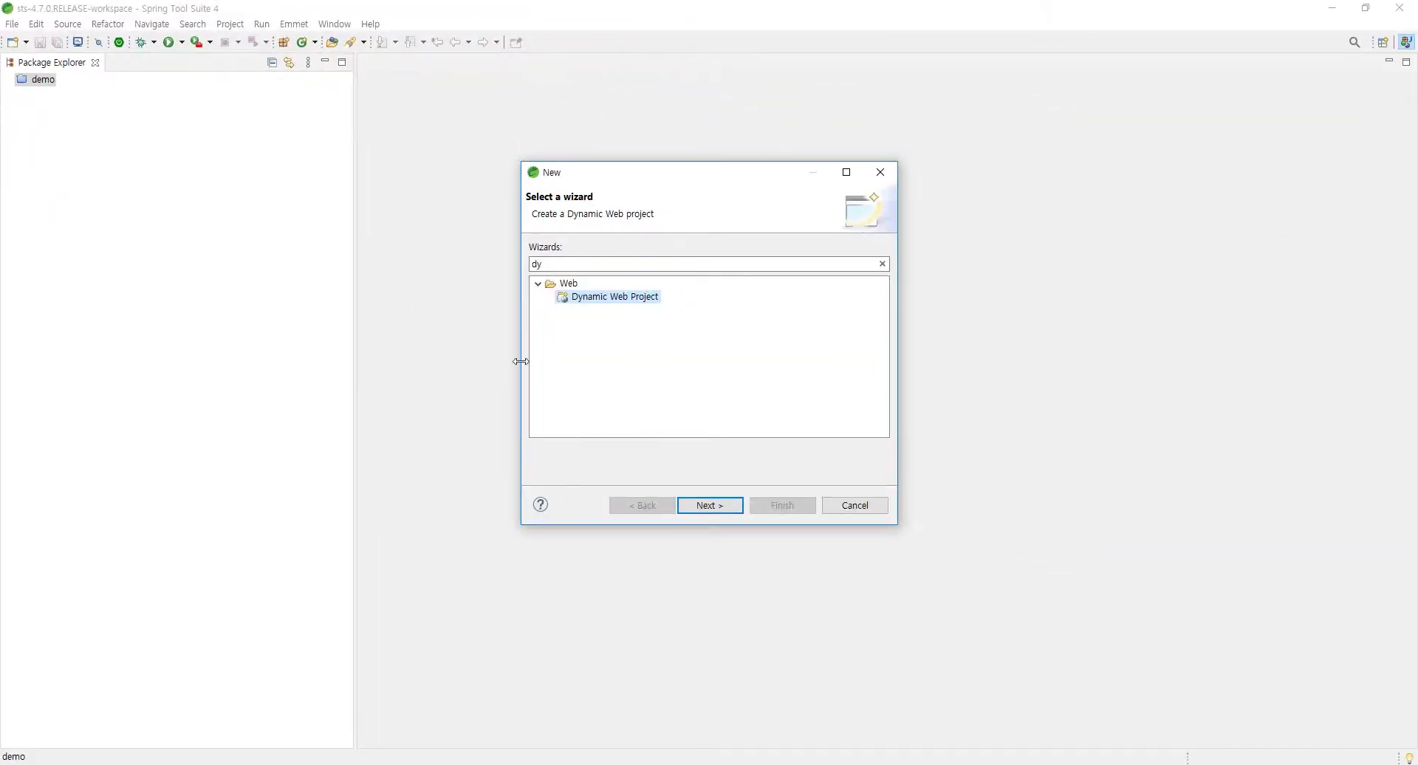
Advance to the Dynamic Web Project page and enter blog as the project name
left_click(703, 504)
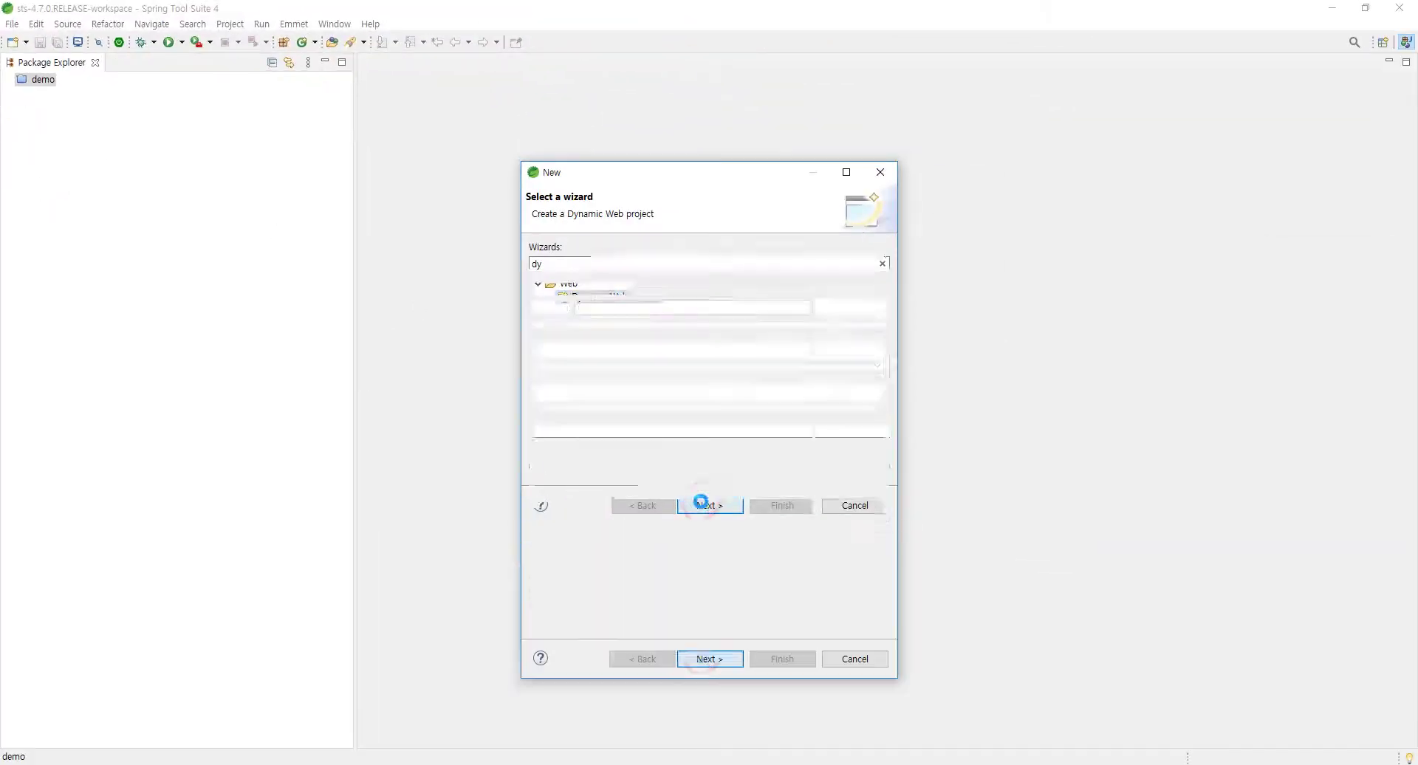
left_click(658, 257)
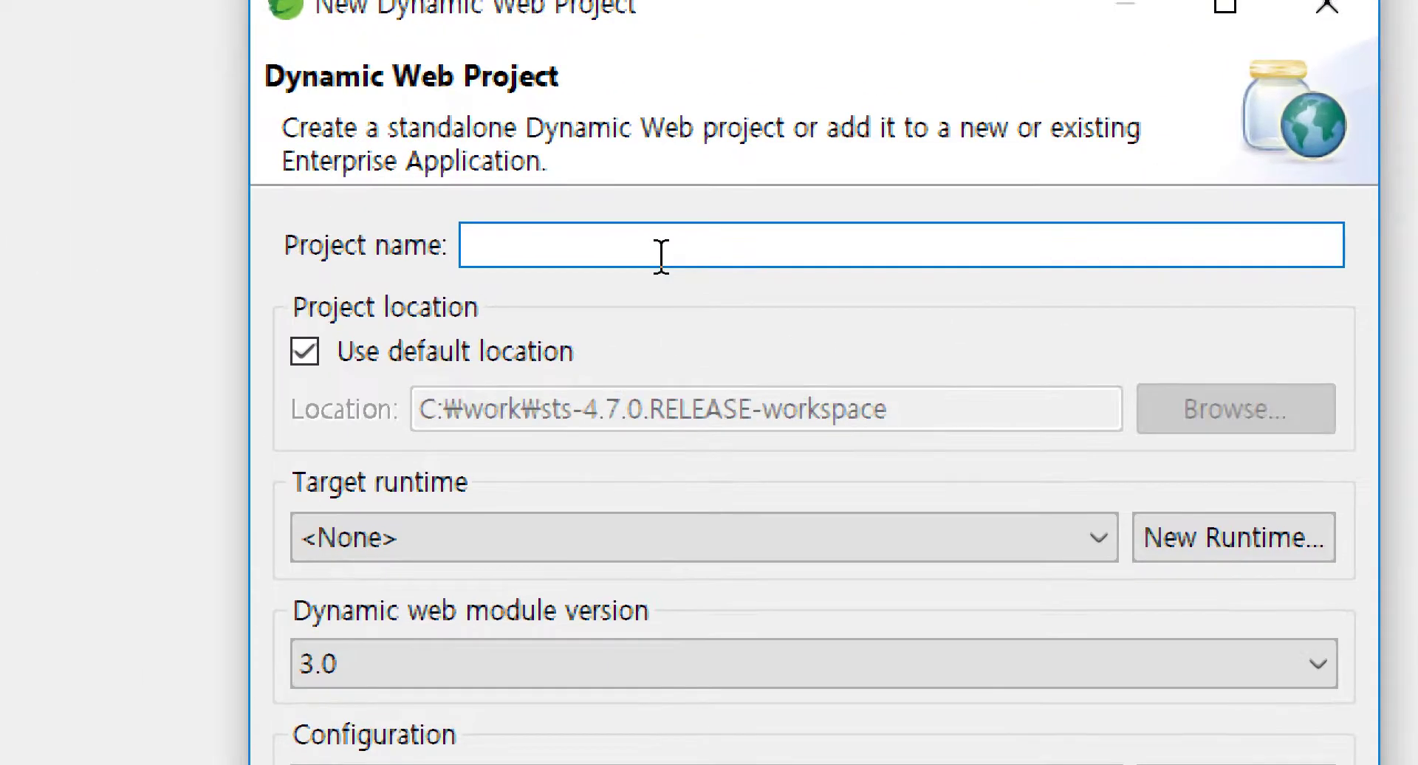
type("blog")
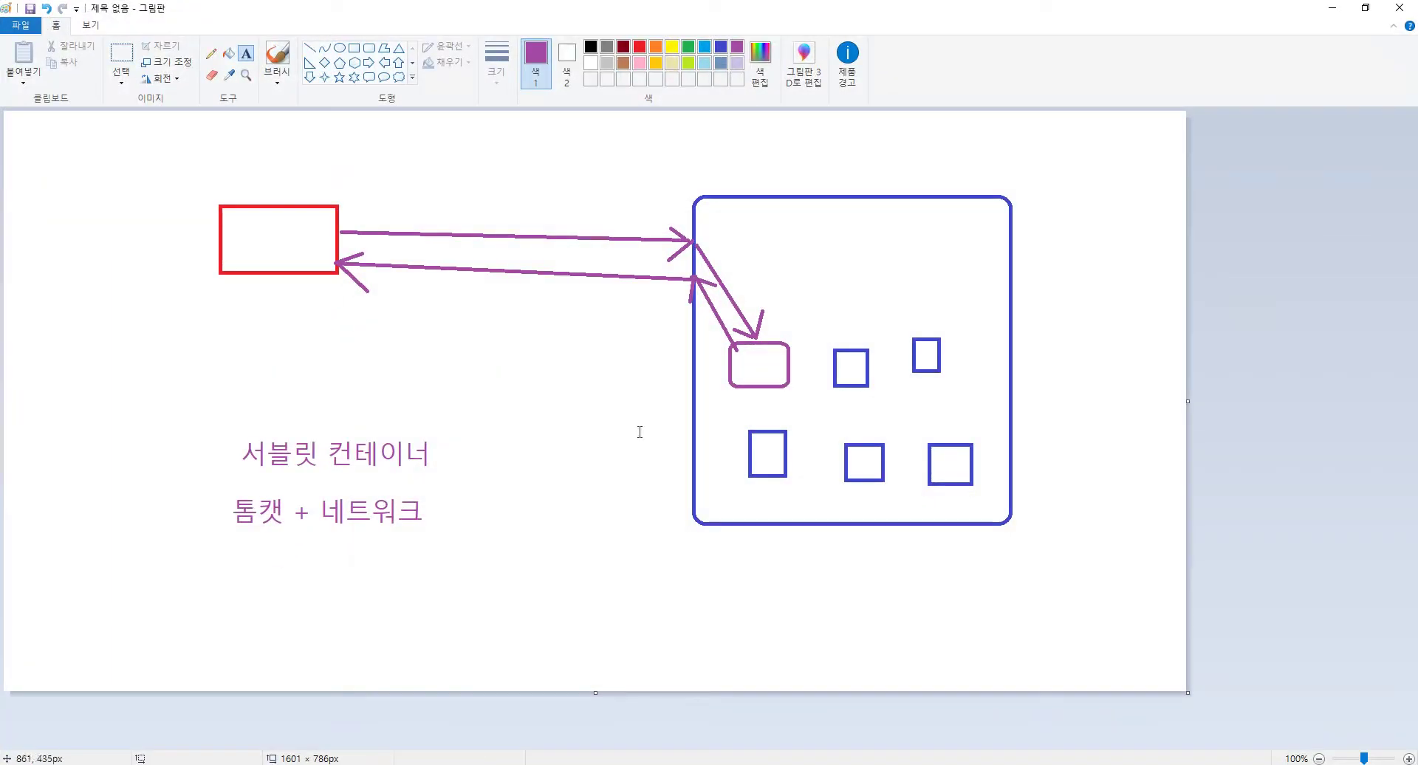
left_click(669, 397)
key("Escape")
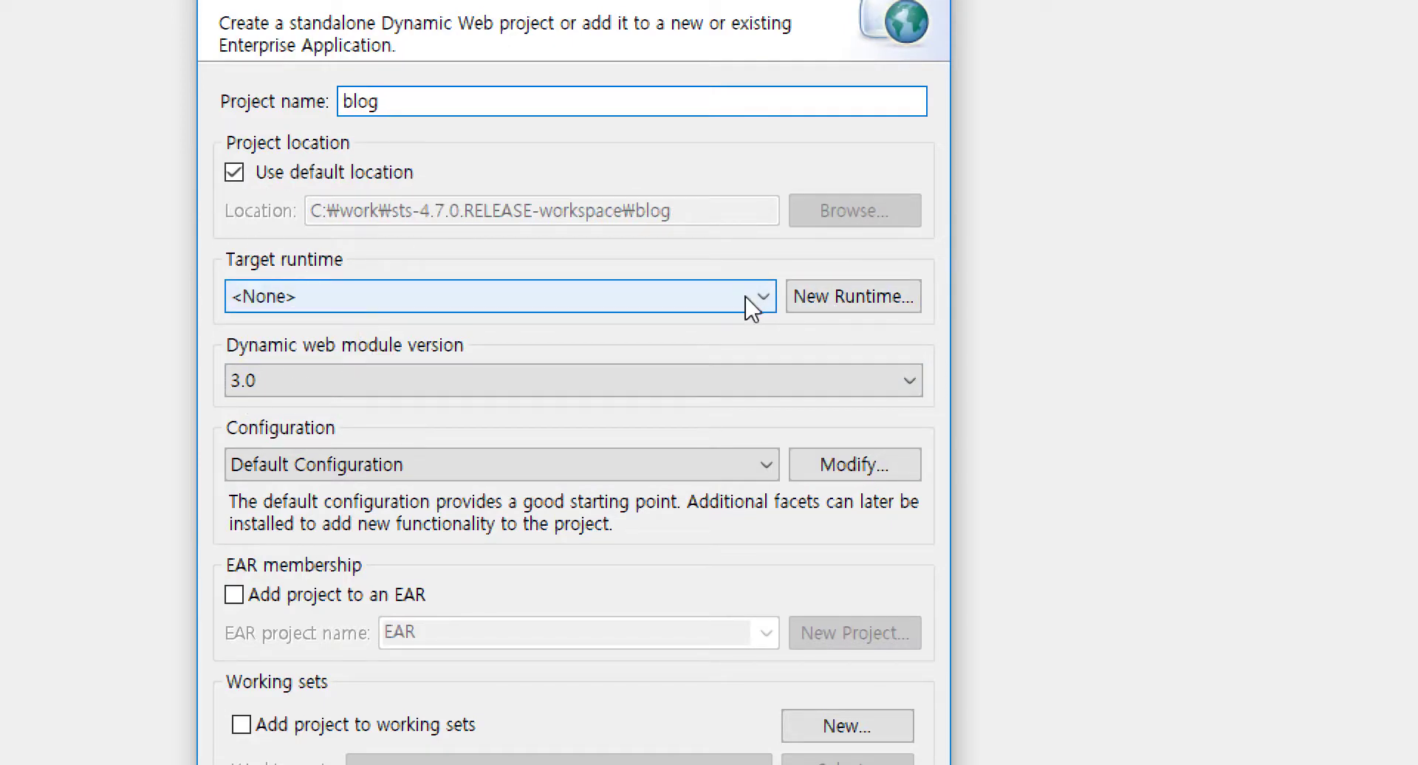
Open New Runtime, look through the runtime types for Apache Tomcat v9.0, then dismiss the dialog
left_click(399, 307)
left_click(413, 323)
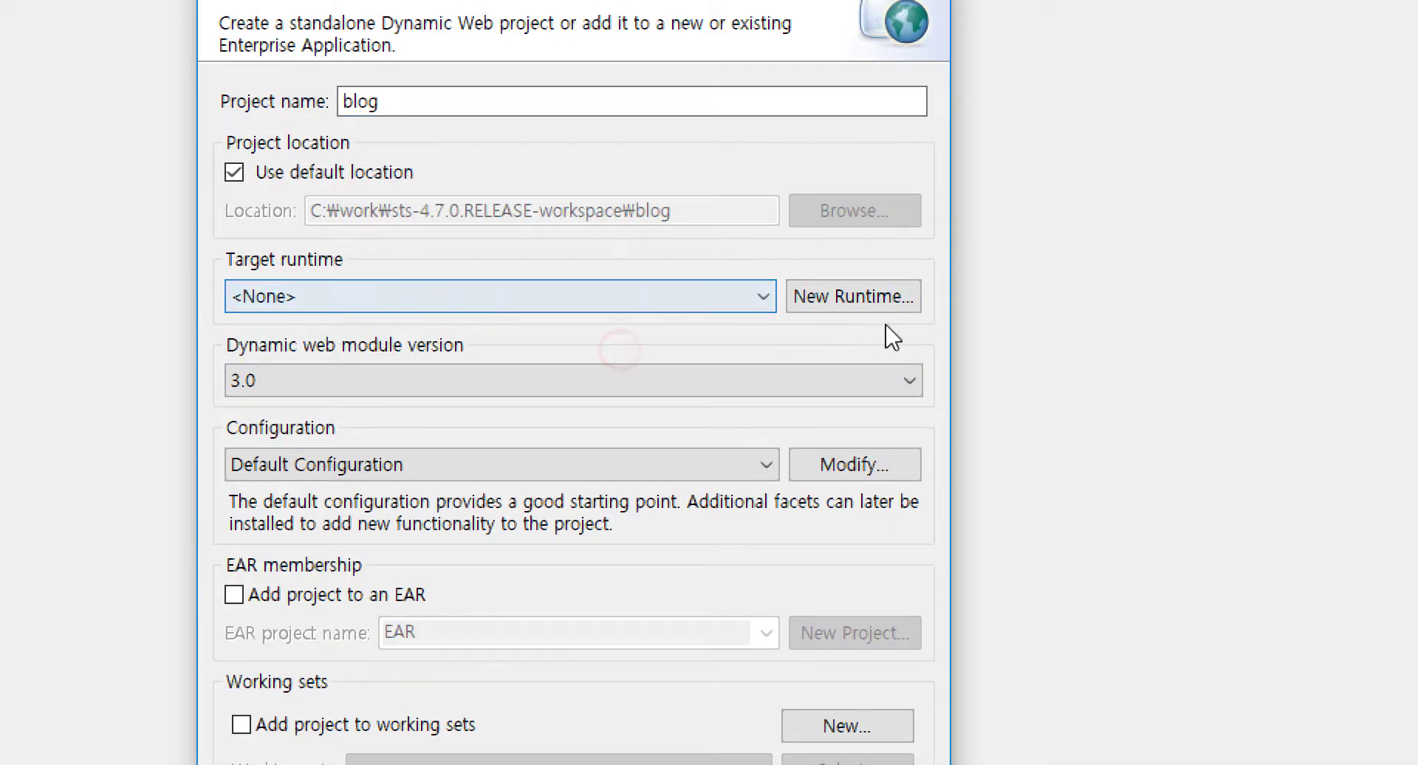
left_click(866, 304)
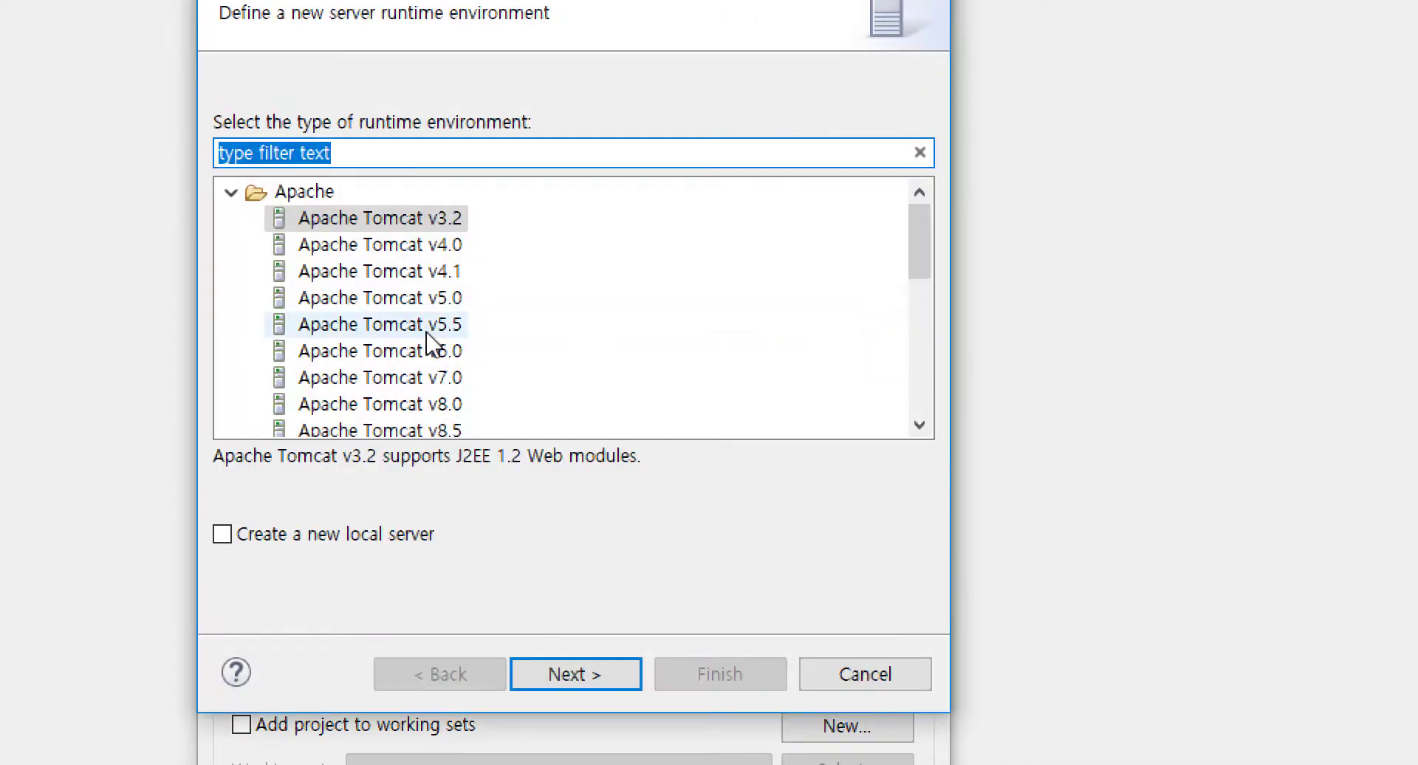
left_click(426, 332)
scroll(427, 318, "down", 2)
scroll(427, 325, "up", 1)
scroll(427, 325, "down", 1)
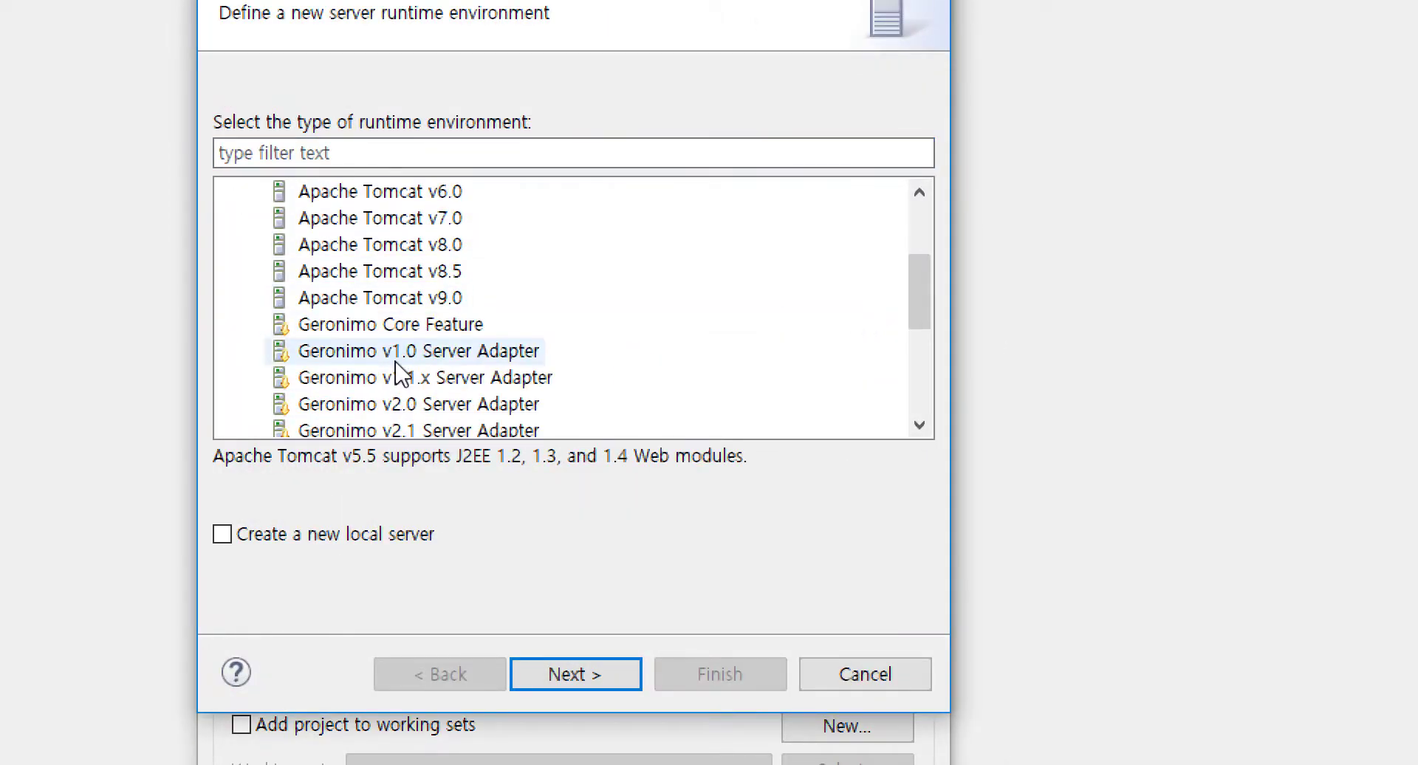
left_click(428, 299)
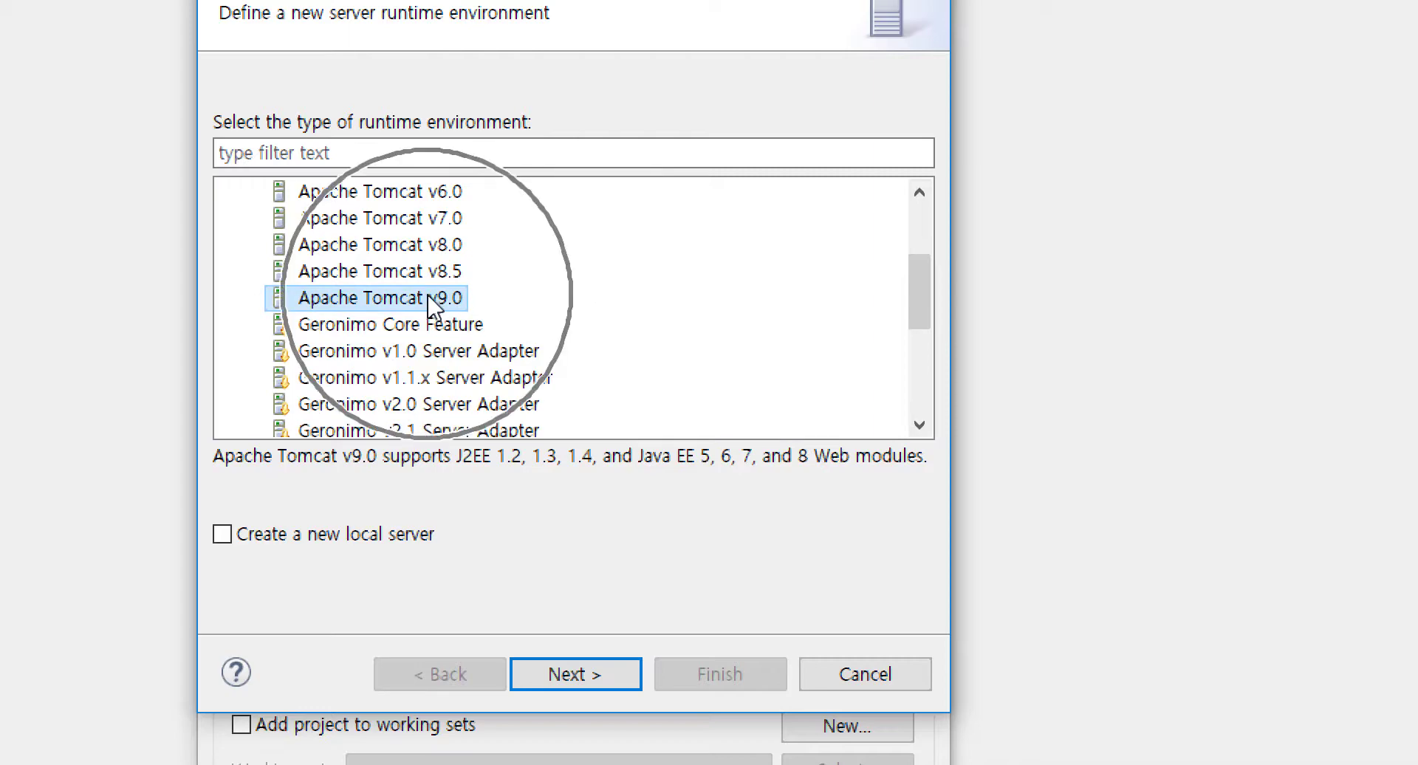
scroll(443, 310, "up", 2)
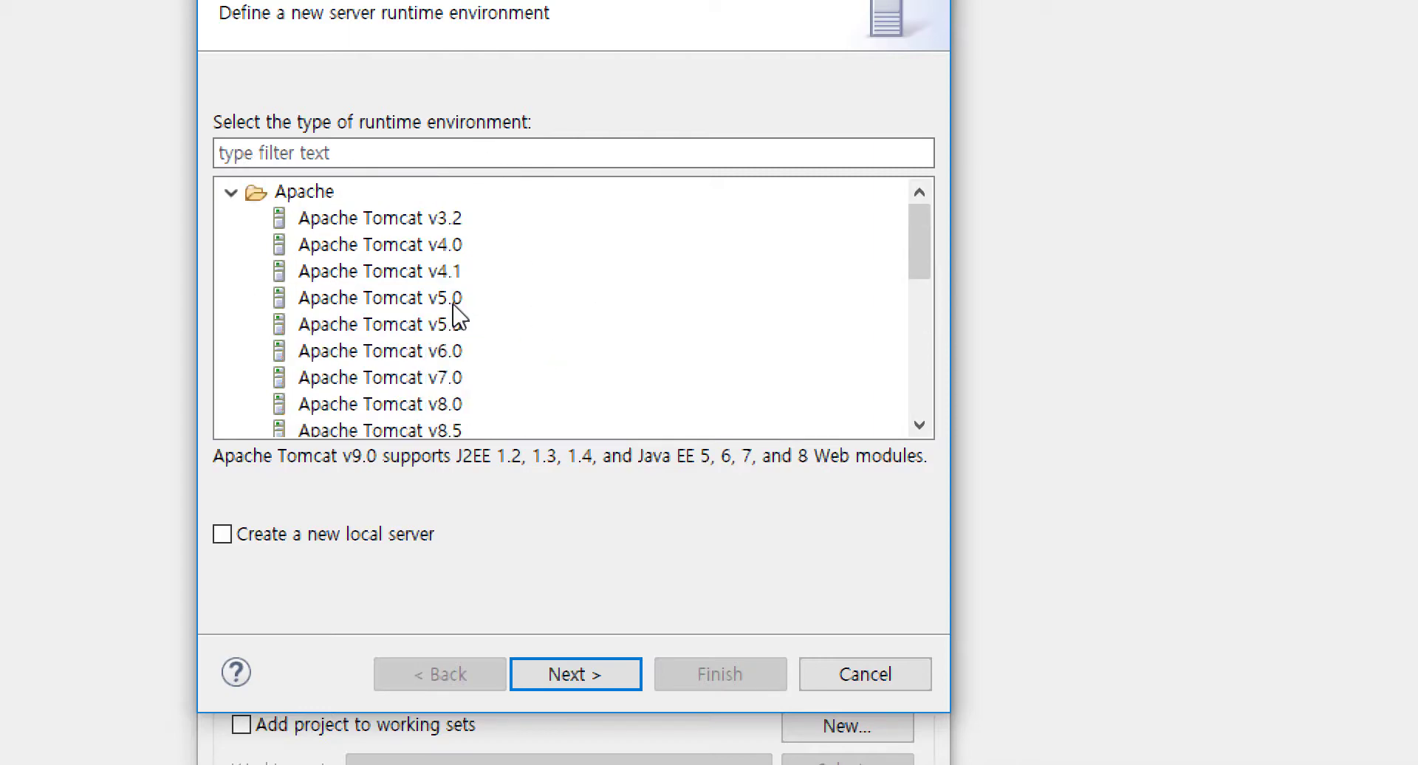
key("Escape")
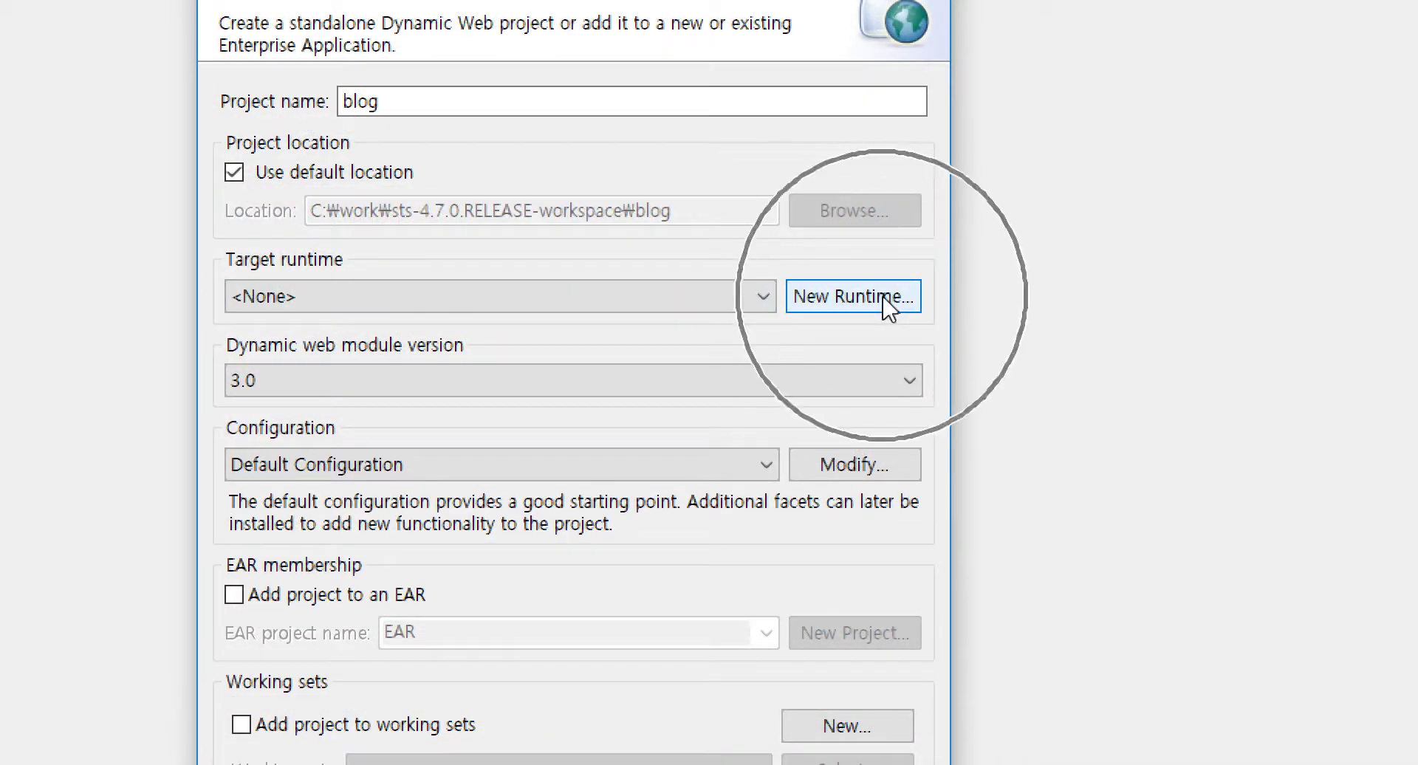
Reopen New Runtime, choose Apache Tomcat v9.0, and continue to the installation directory field
left_click(853, 297)
scroll(567, 351, "down", 1)
left_click(380, 297)
left_click(446, 378)
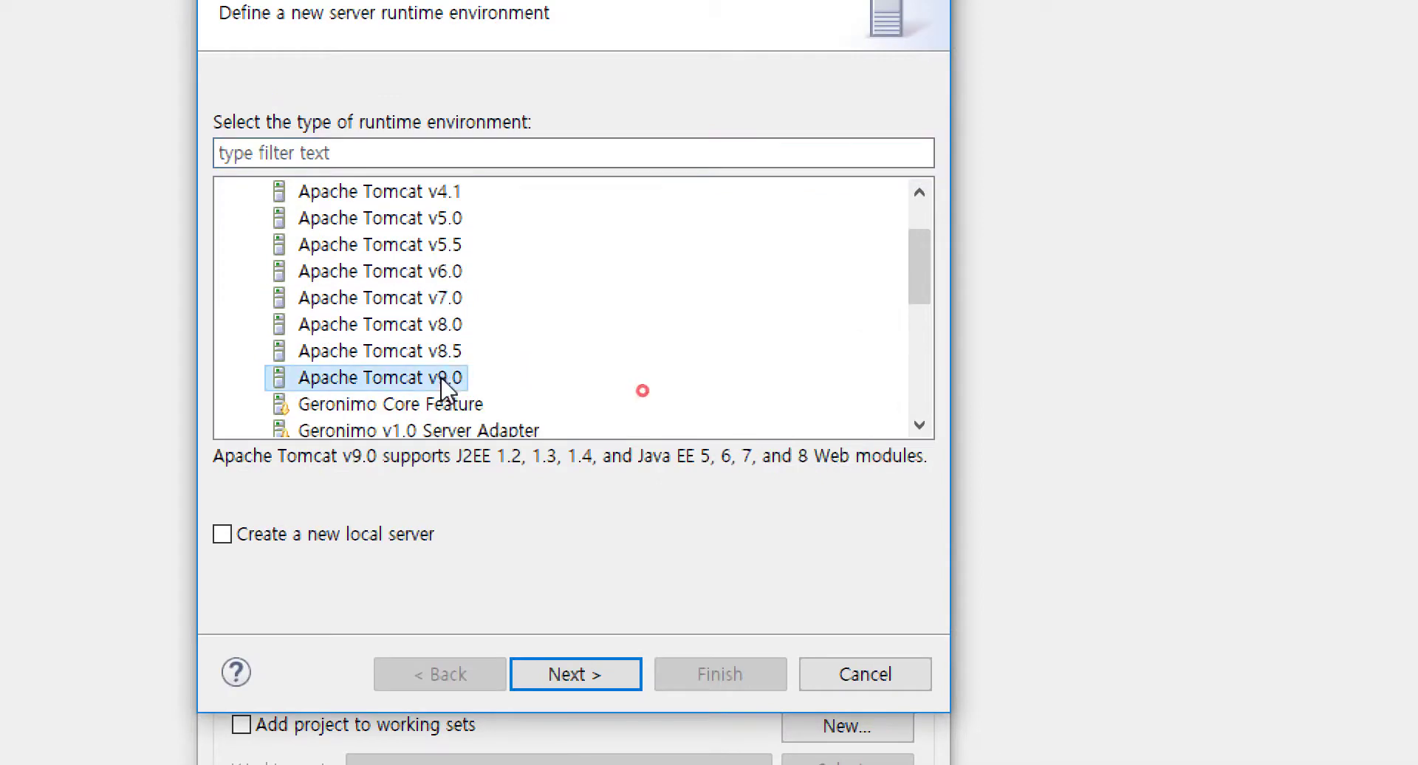
left_click(576, 674)
left_click(410, 190)
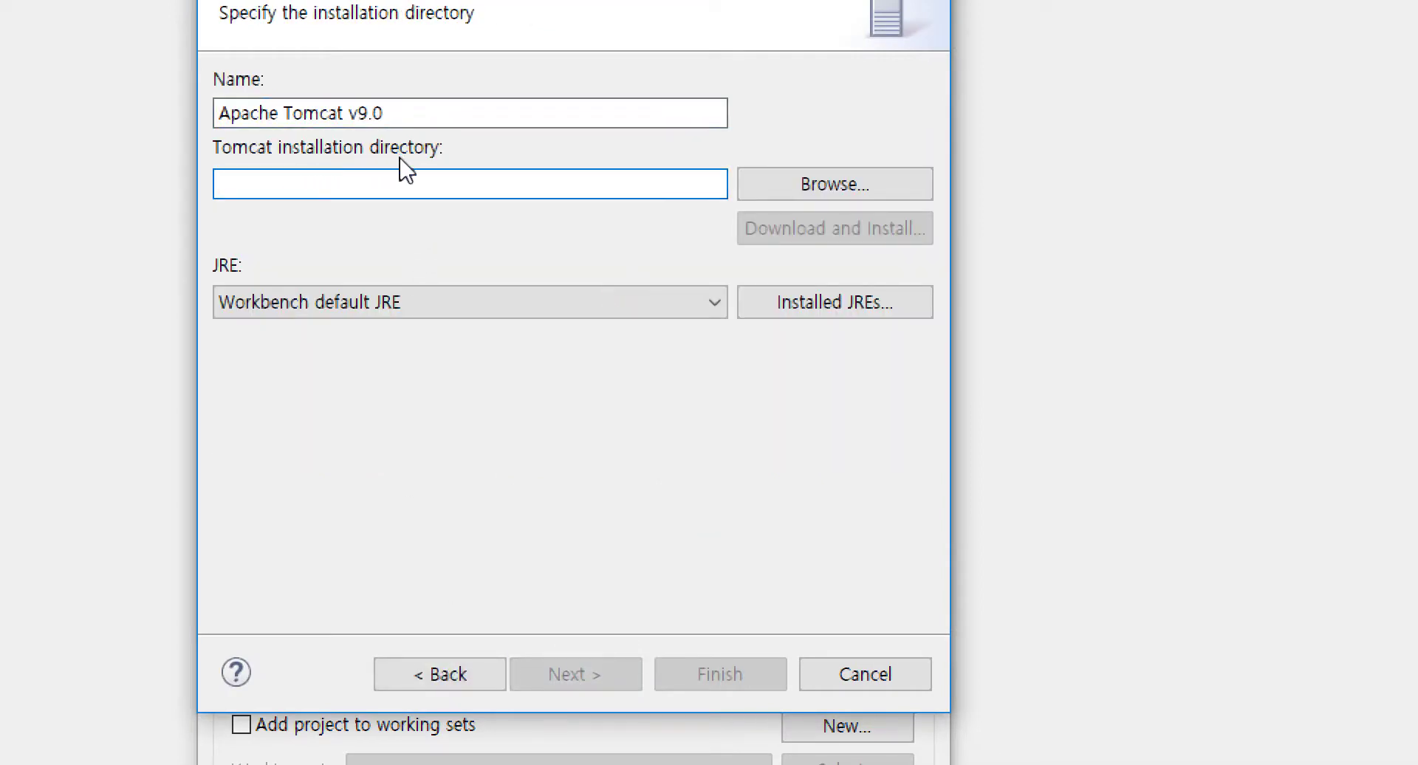
key("ctrl")
Set the Tomcat installation directory to C:\work\apache-tomcat-9.0.36
left_click(834, 184)
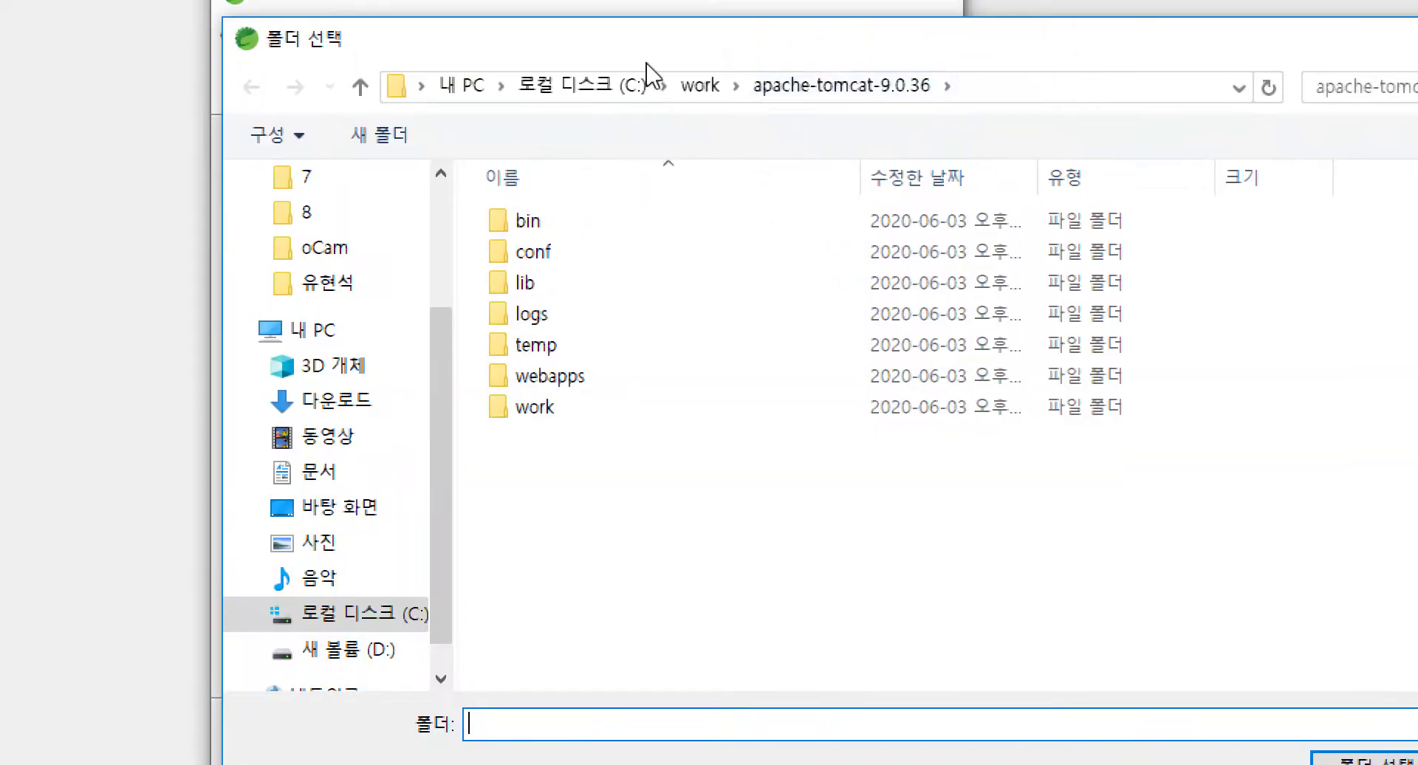
left_click(687, 86)
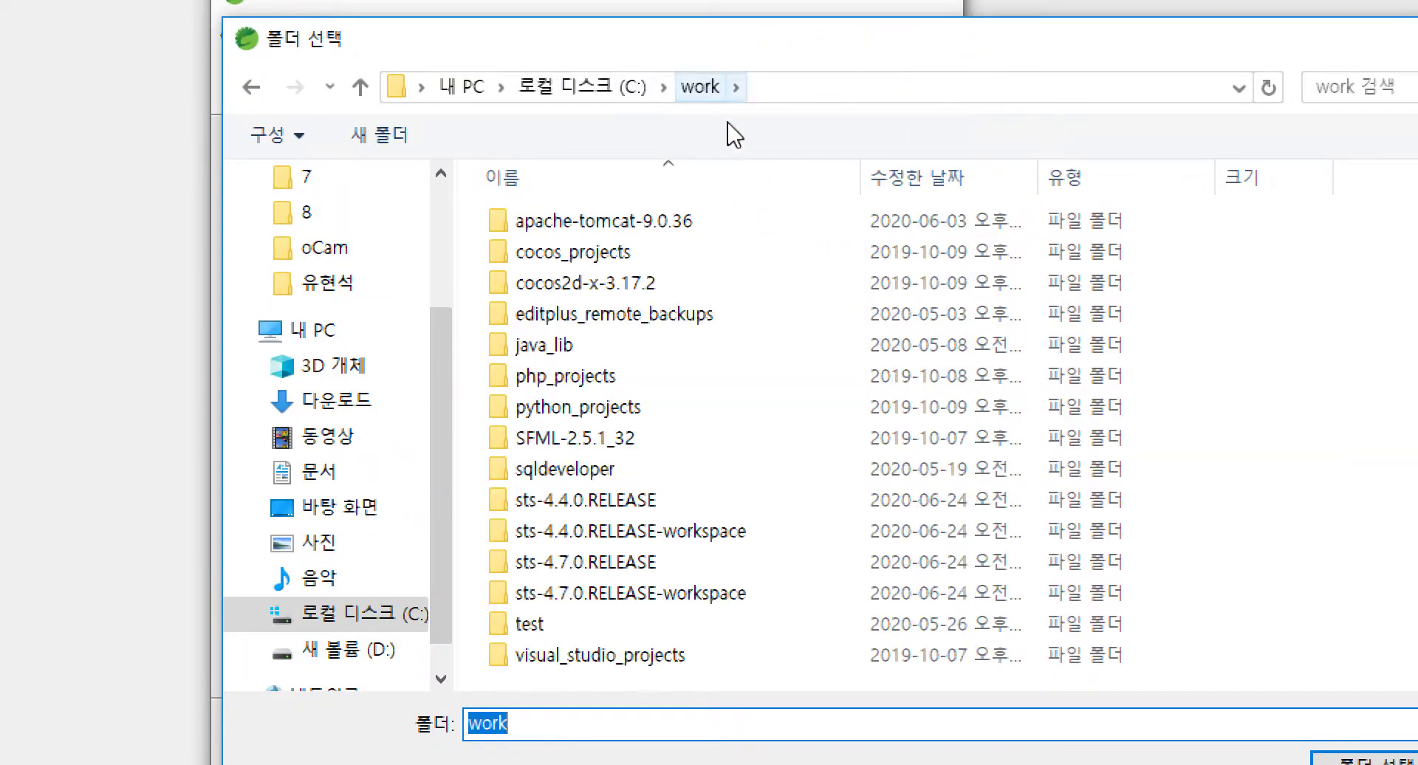
left_click(647, 231)
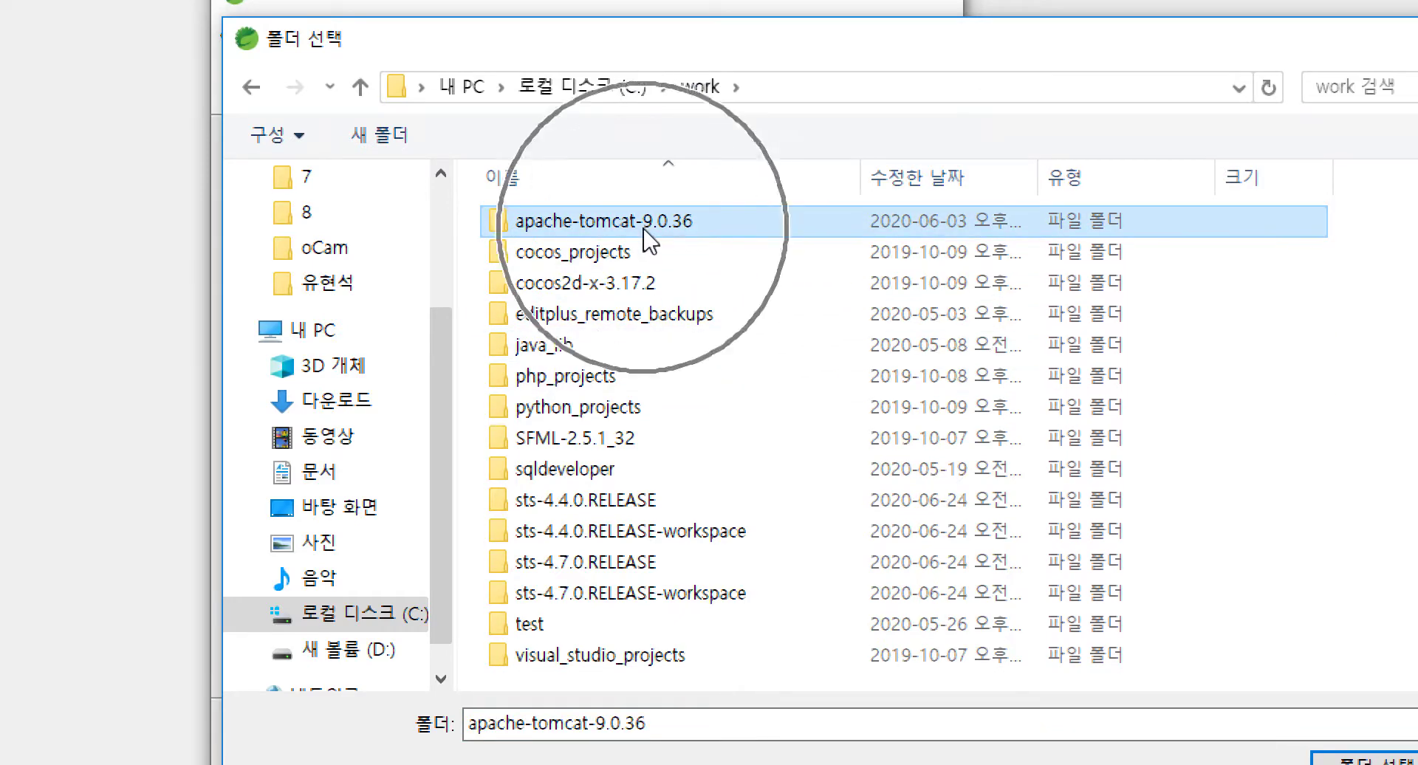
left_click(644, 230)
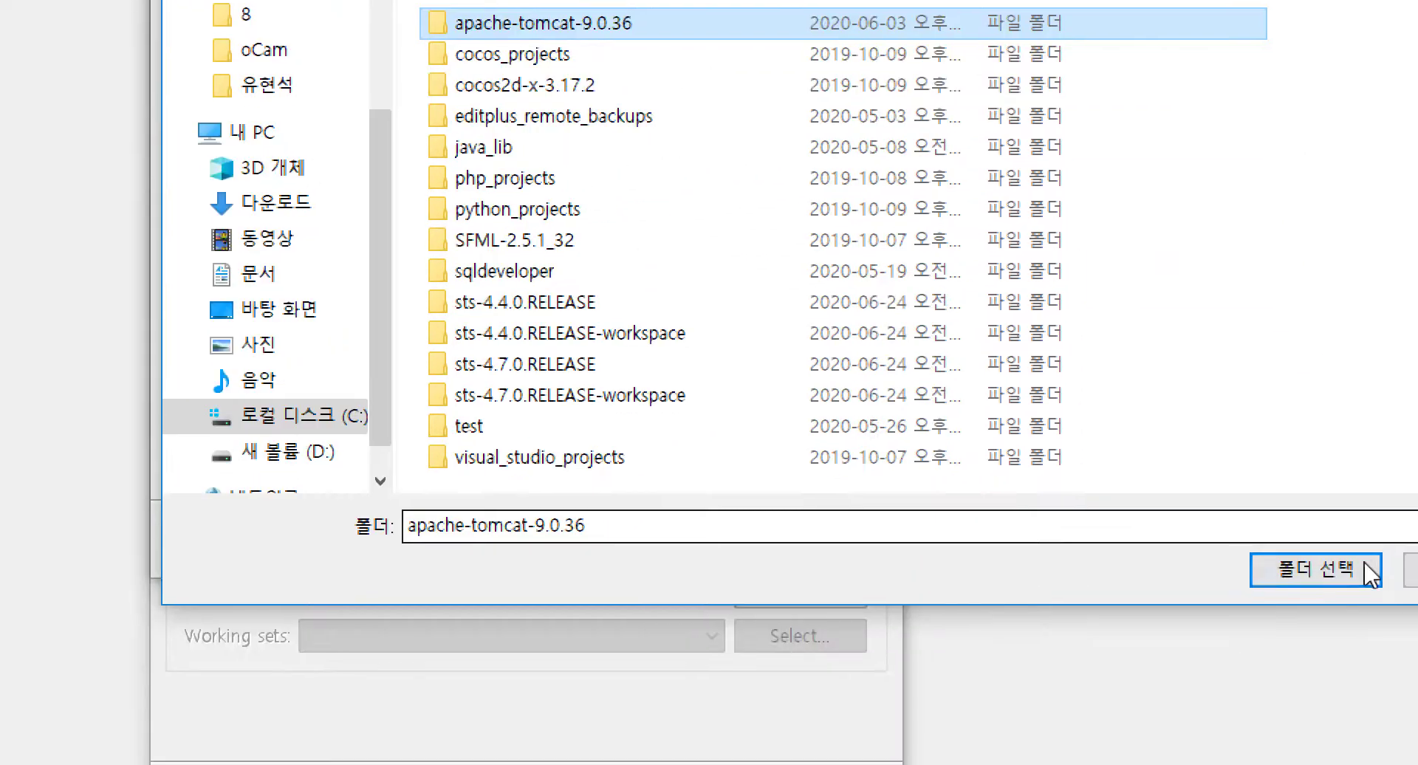
left_click(1366, 761)
left_click(647, 263)
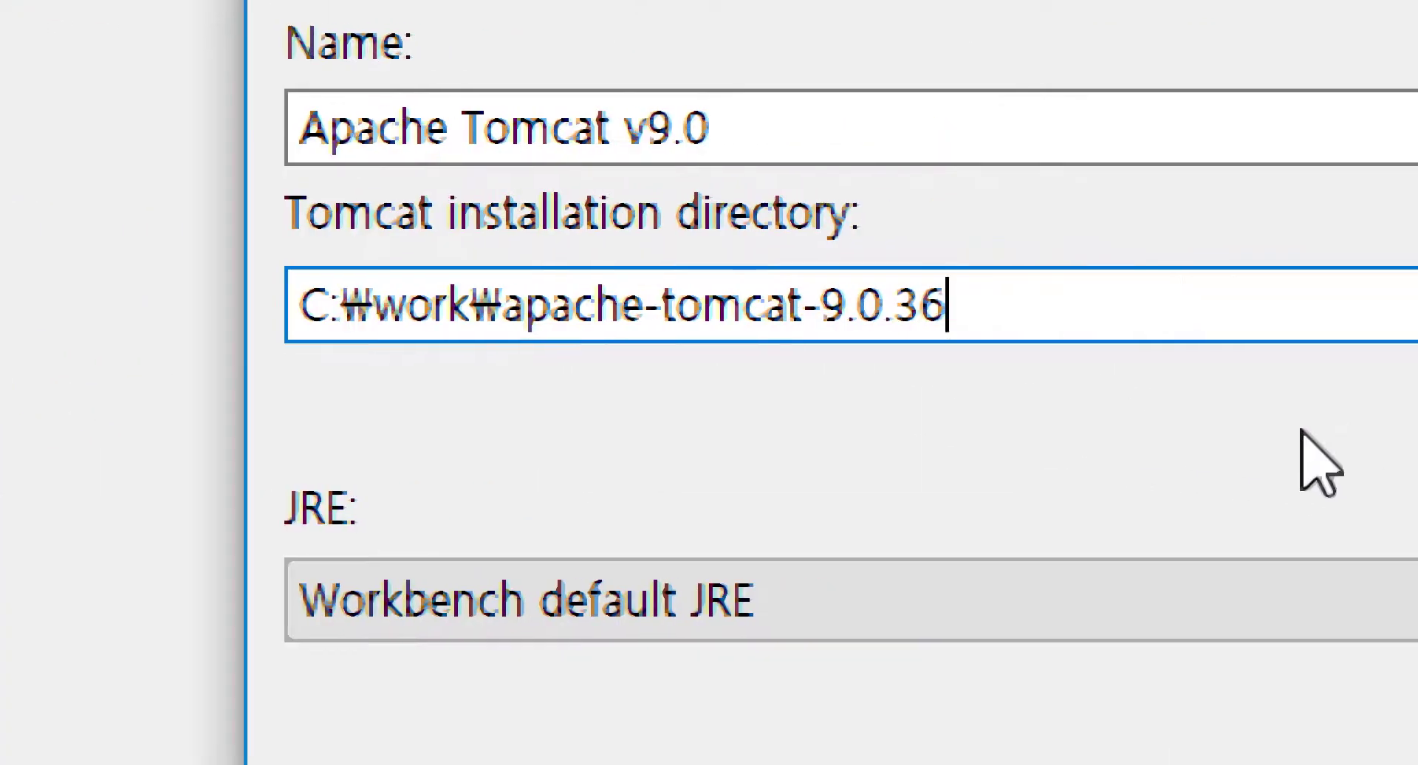
left_click_drag(1225, 328, 500, 319)
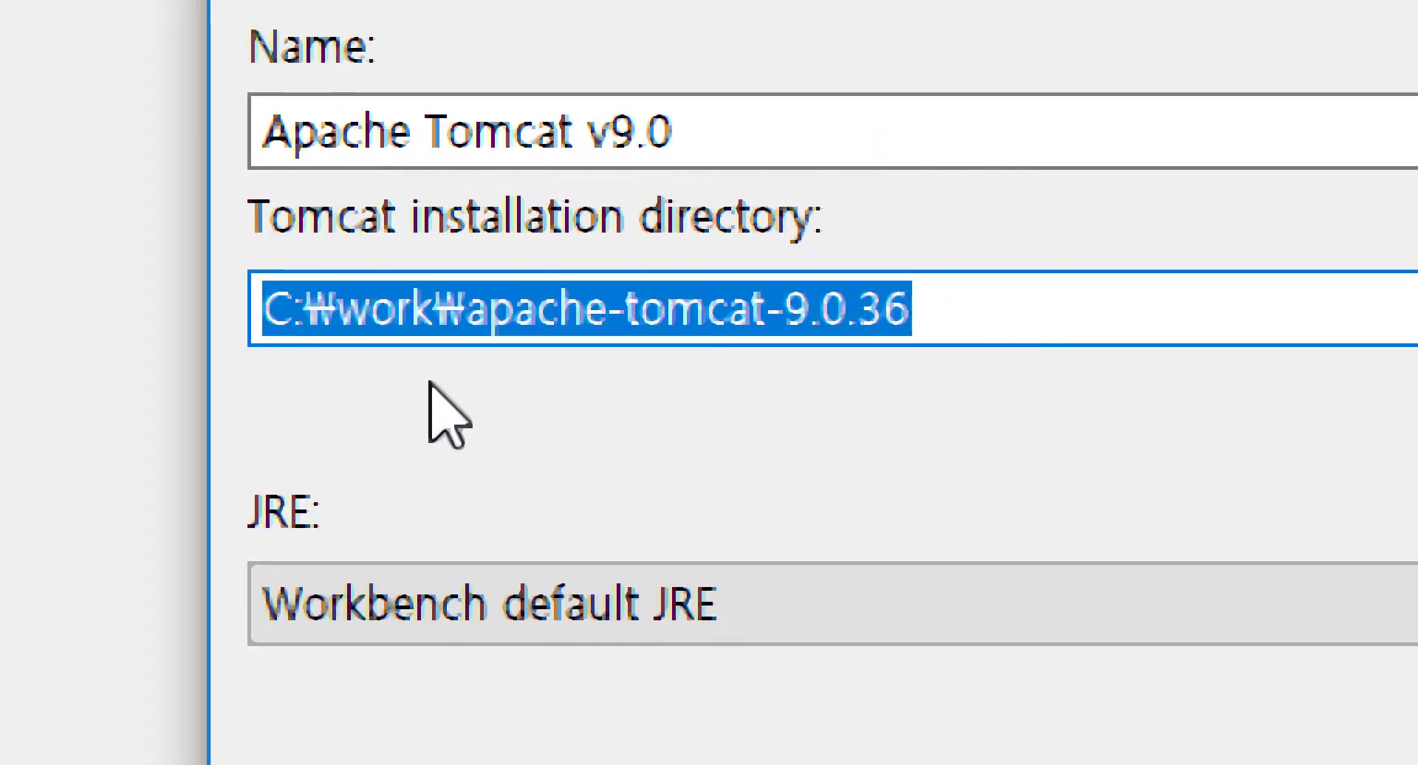
left_click(1008, 314)
Choose jdk1.8.0_221 as the JRE for the Tomcat v9.0 runtime
left_click(568, 602)
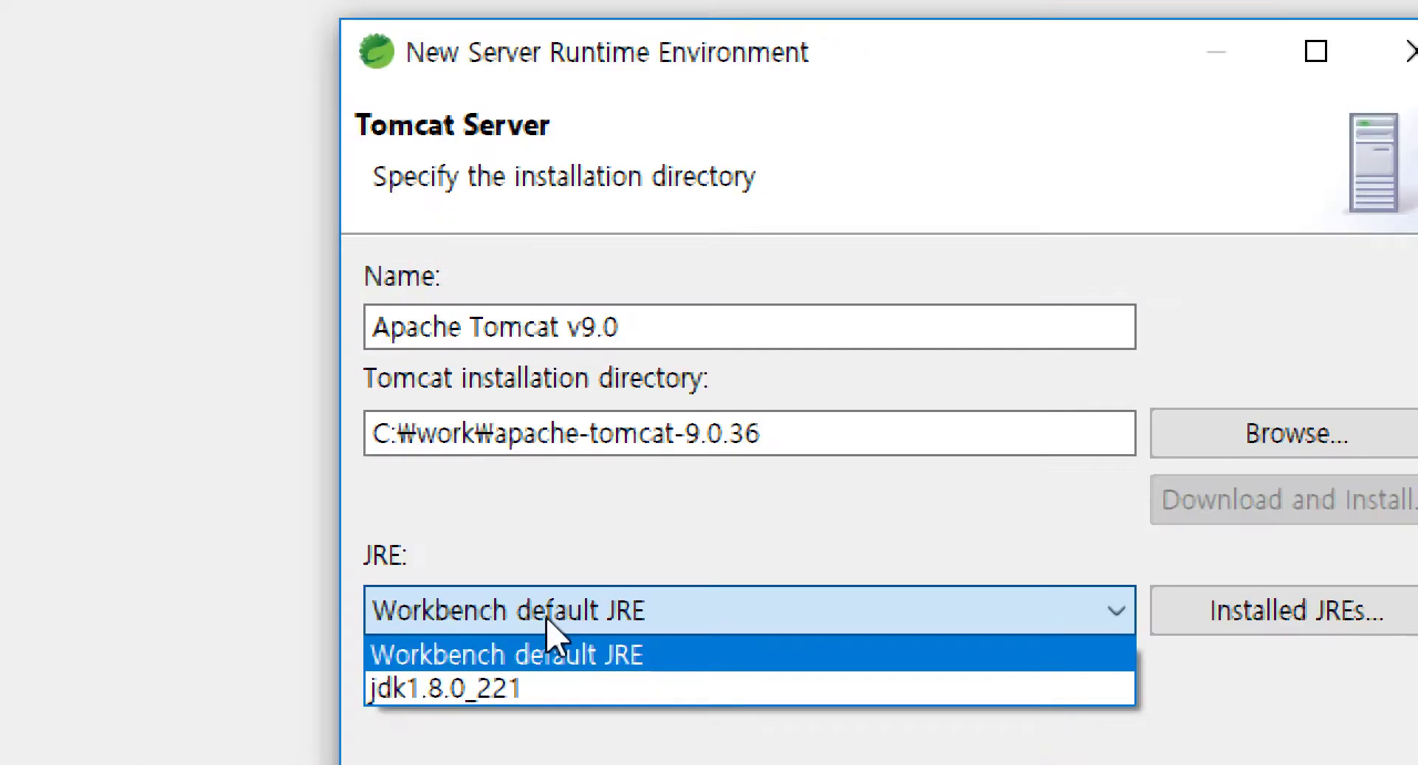
left_click(491, 687)
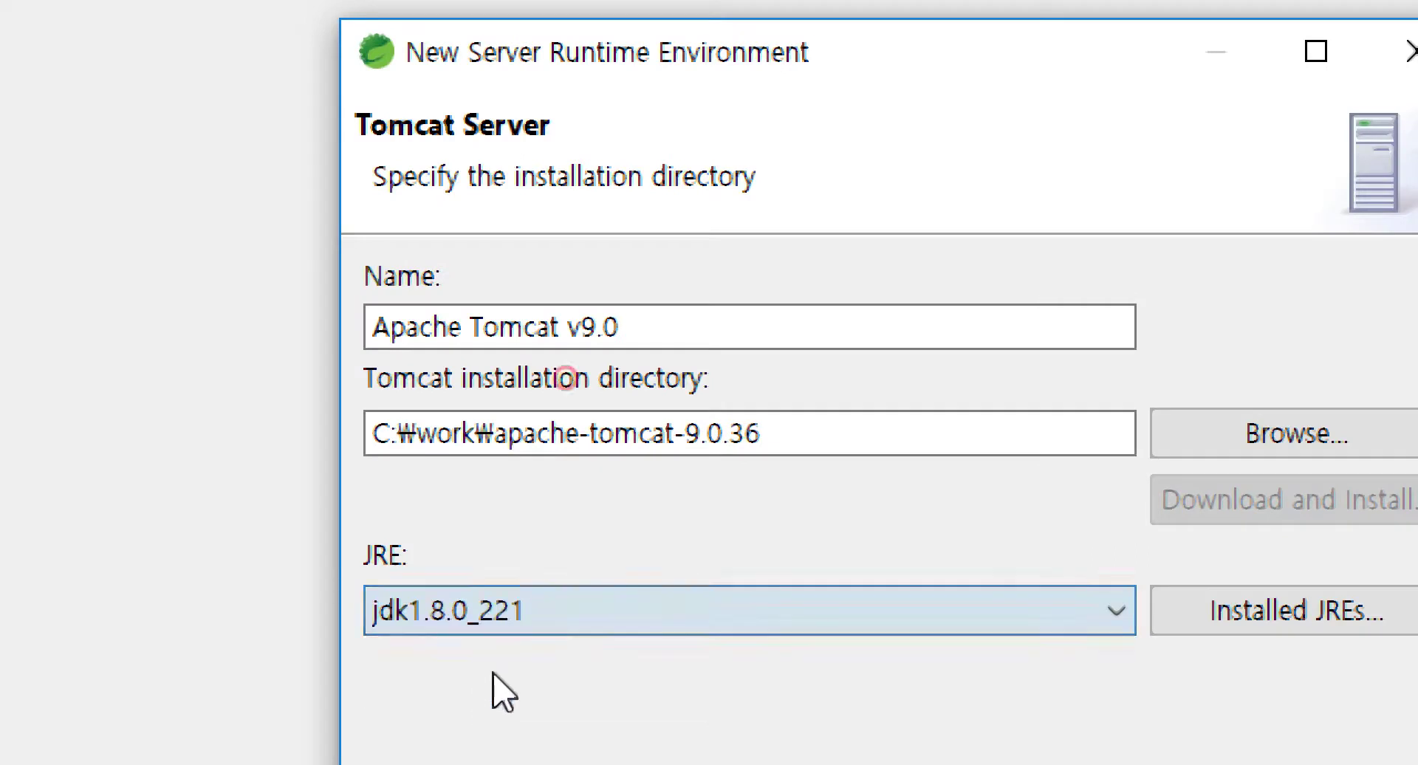
left_click(554, 605)
left_click(545, 697)
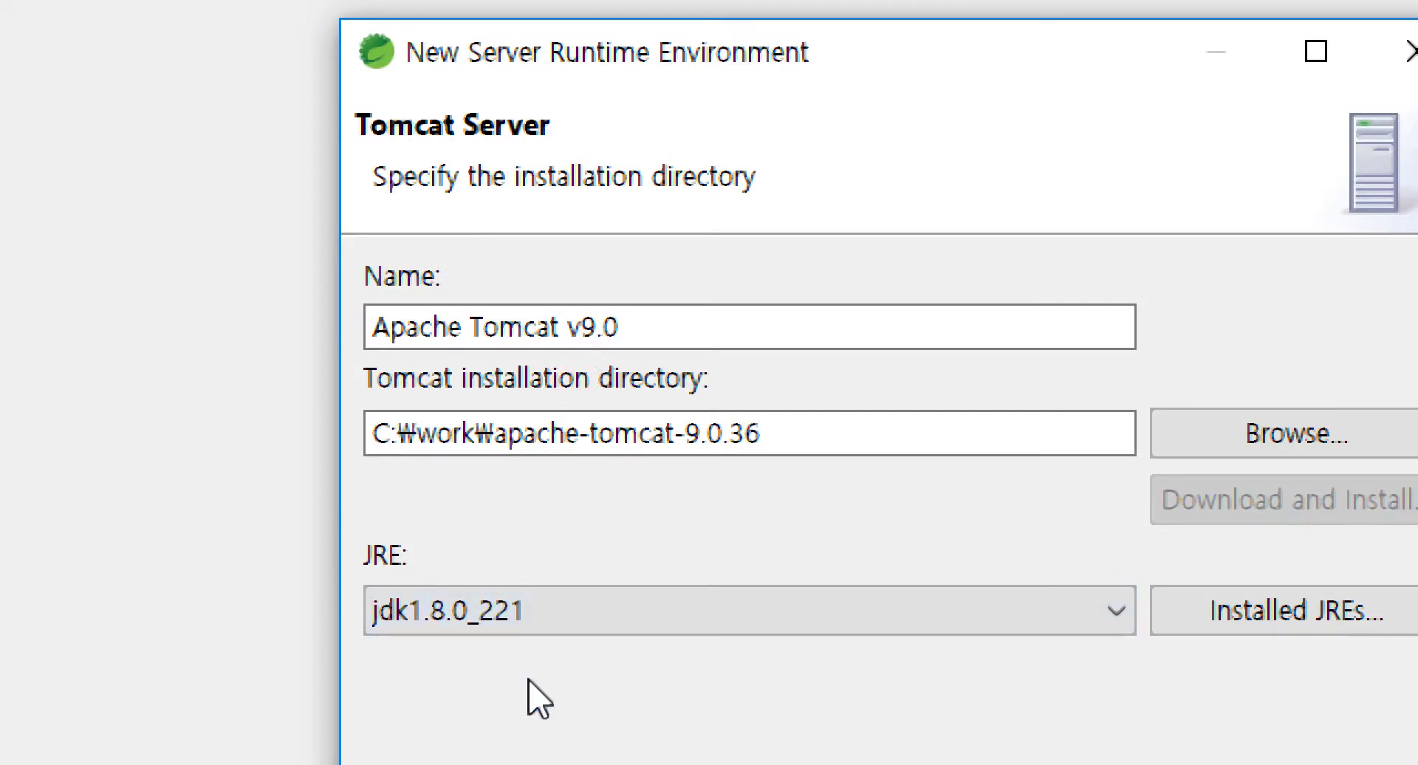
left_click(559, 624)
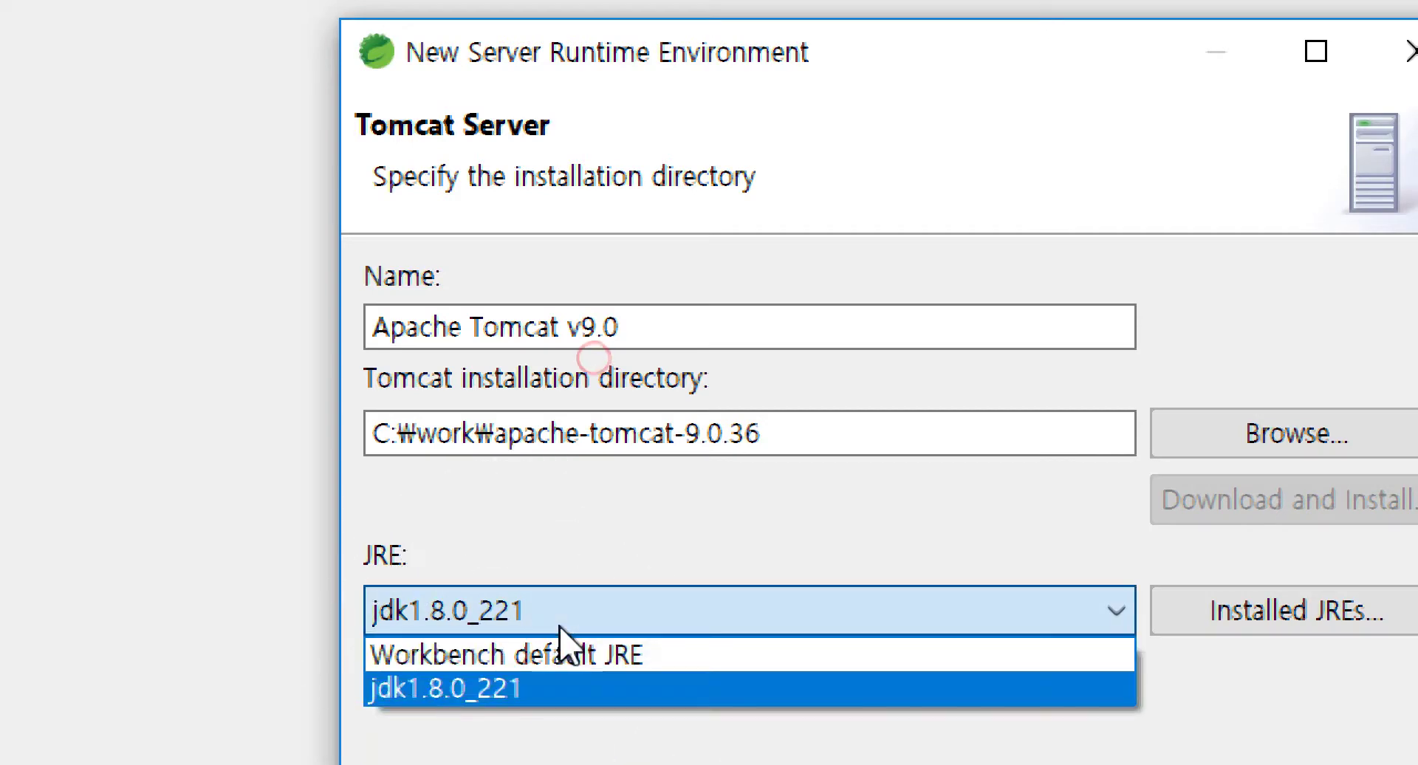
left_click(559, 627)
left_click(559, 628)
left_click(550, 694)
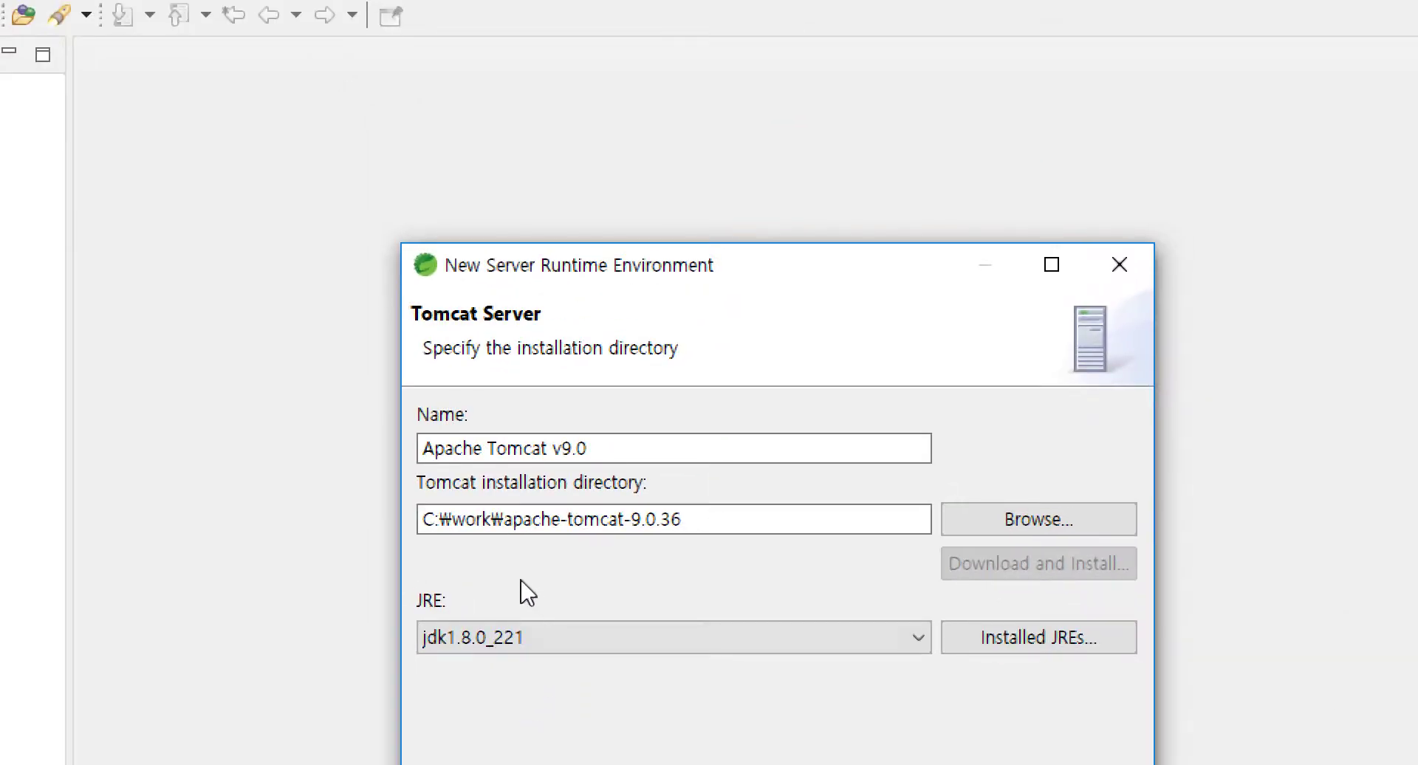
left_click(855, 443)
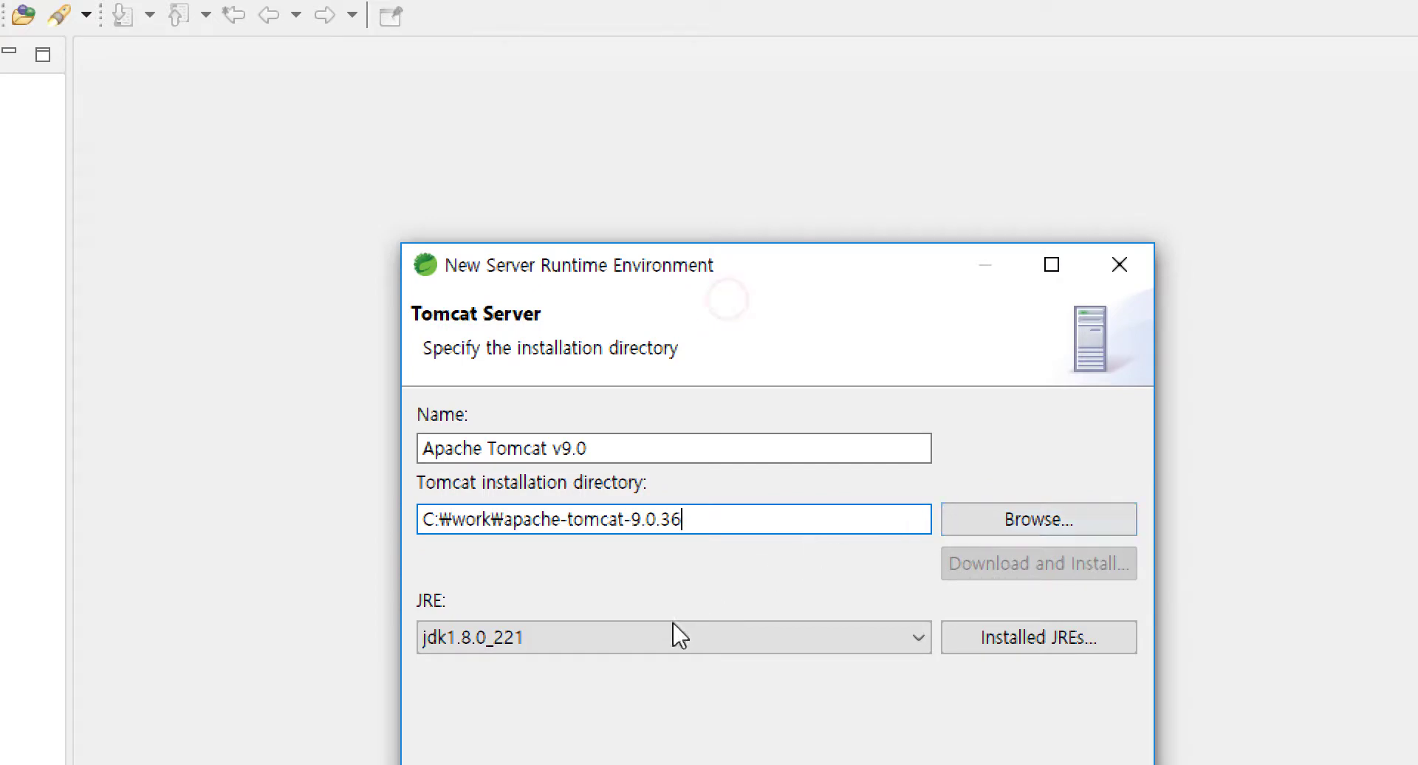
left_click(664, 637)
left_click(666, 637)
left_click(667, 637)
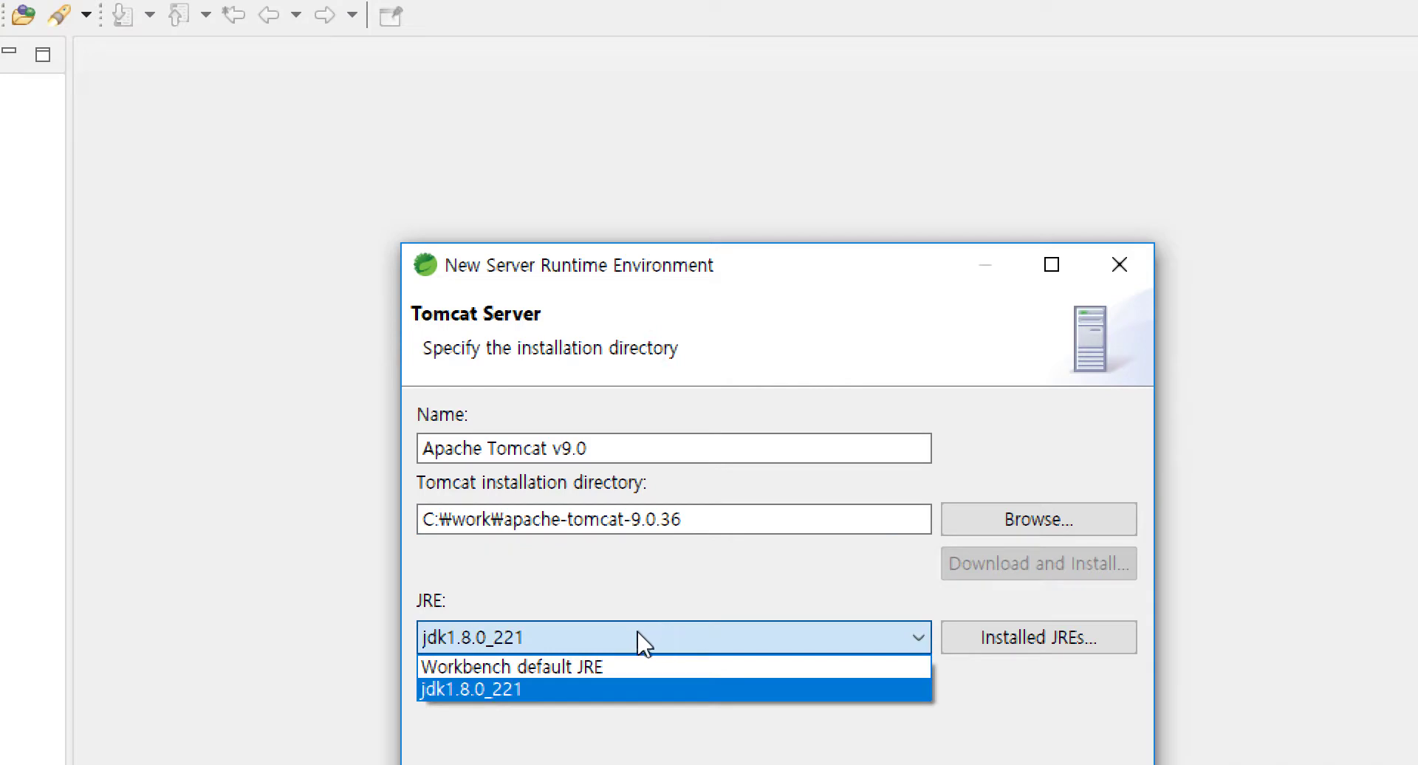
left_click(579, 667)
left_click(588, 639)
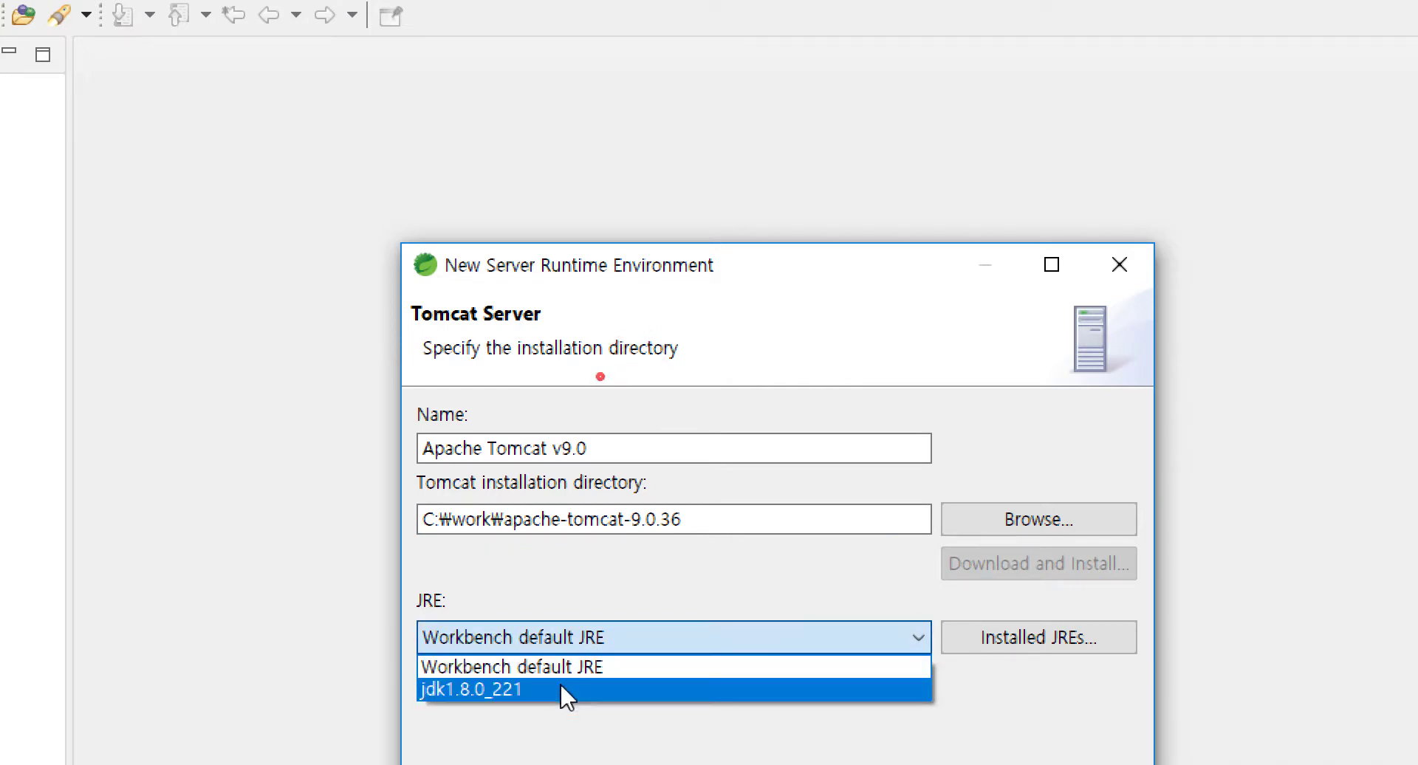
left_click(561, 689)
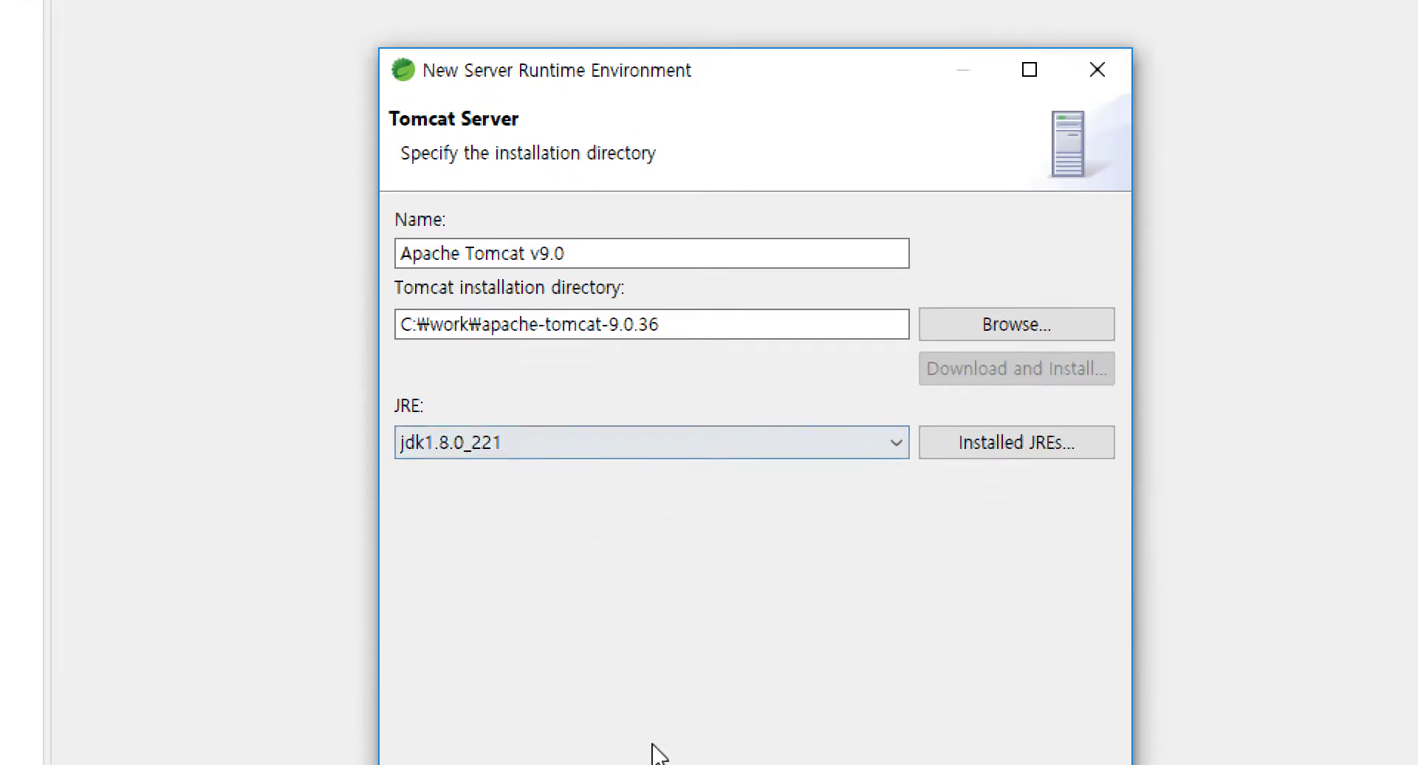
Finish creating the Tomcat v9.0 runtime and keep web module version 4.0
left_click(986, 597)
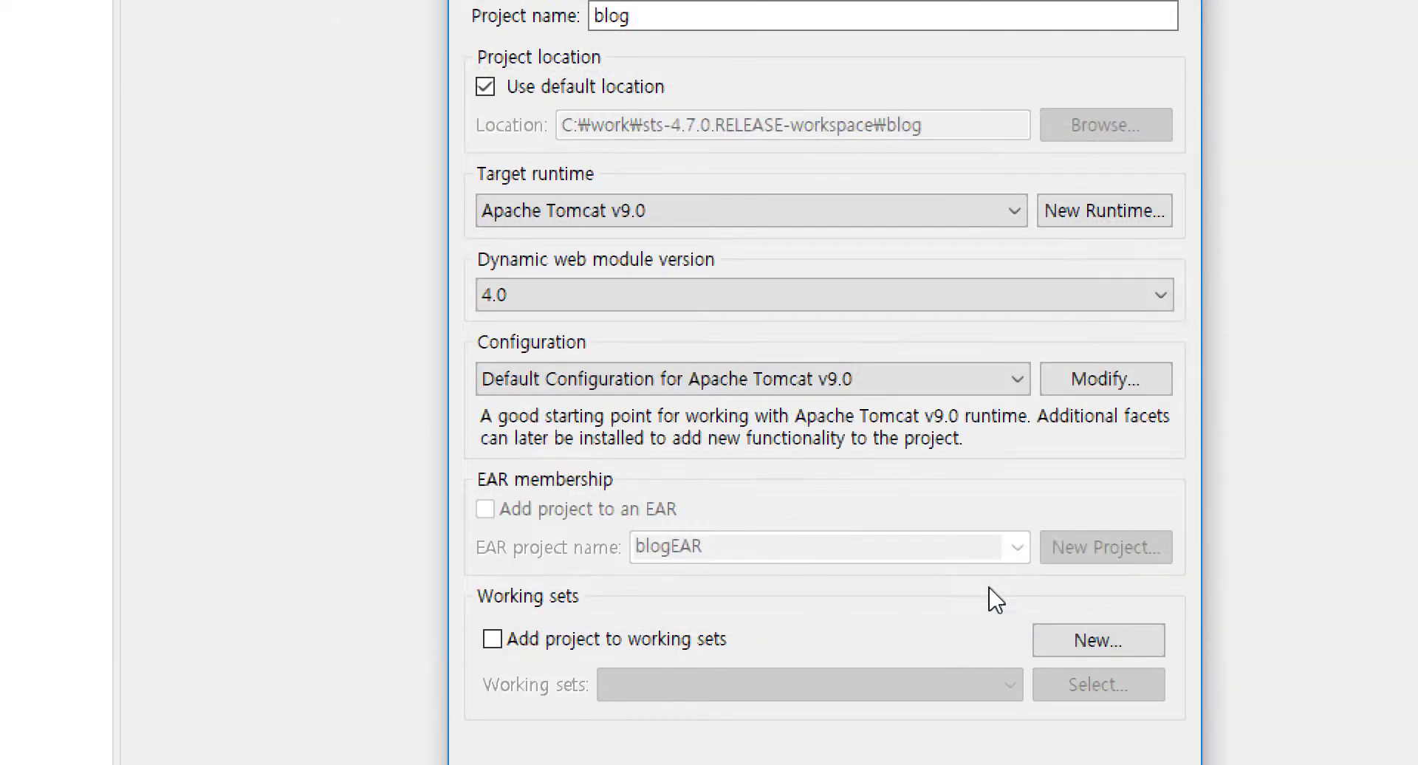
left_click(611, 309)
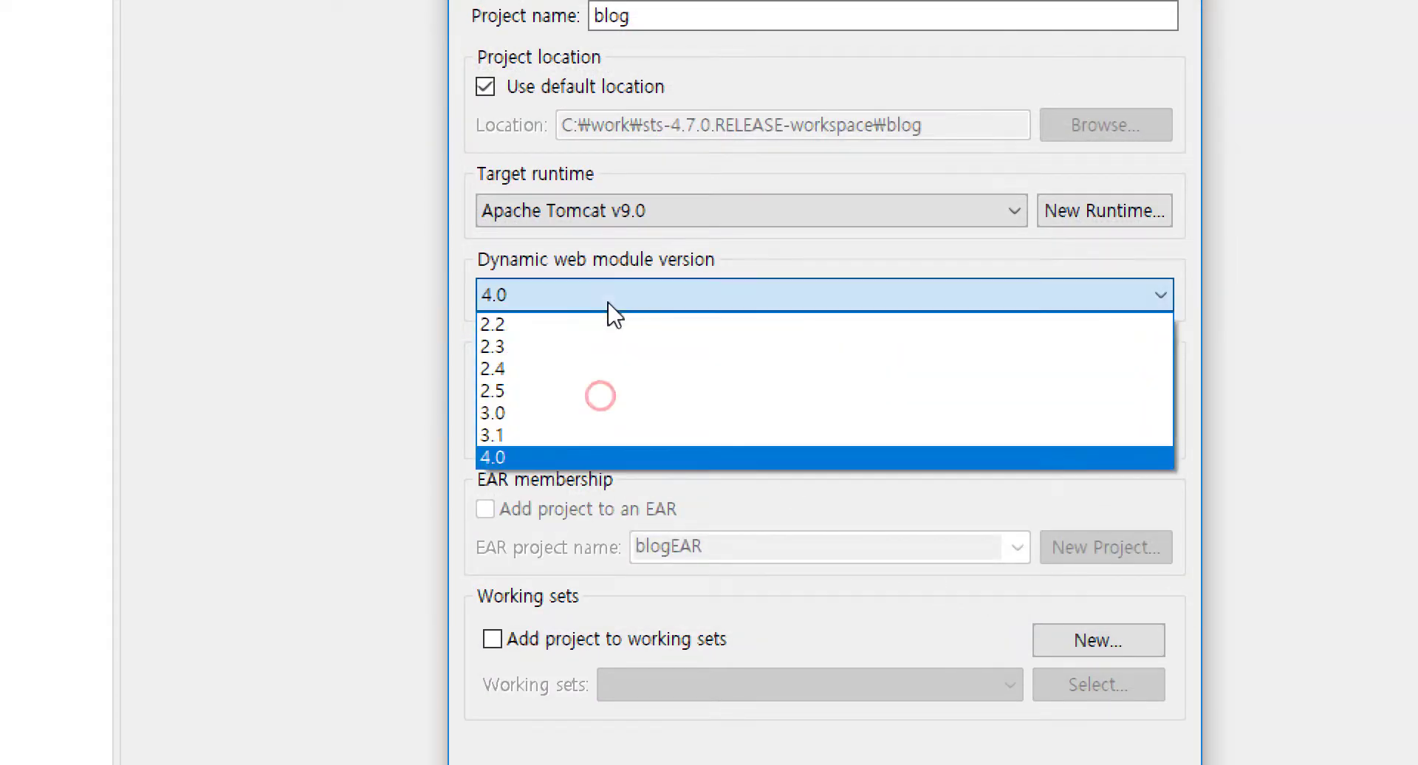
left_click(610, 306)
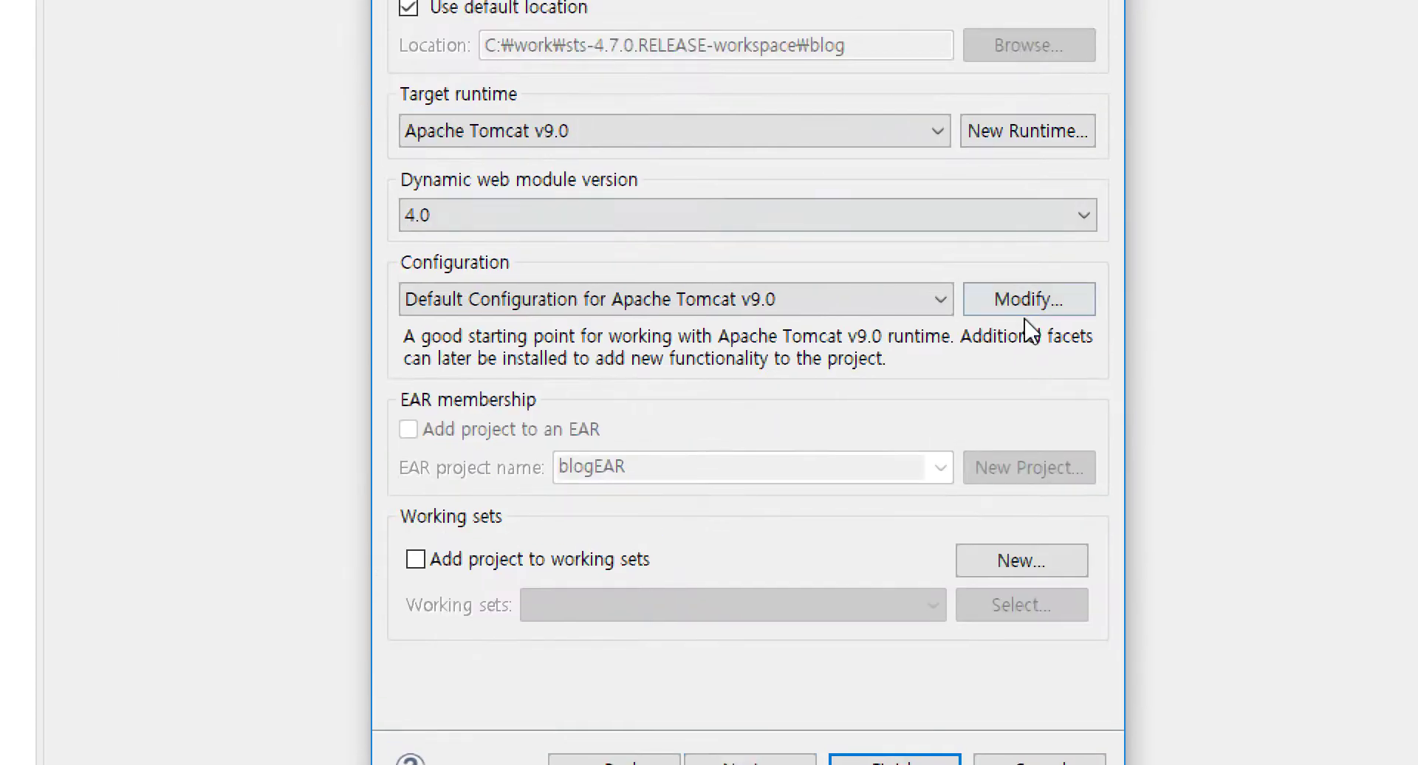
Review the Java, JavaScript and JavaServer Faces facets and targeted runtimes, then dismiss
left_click(1026, 322)
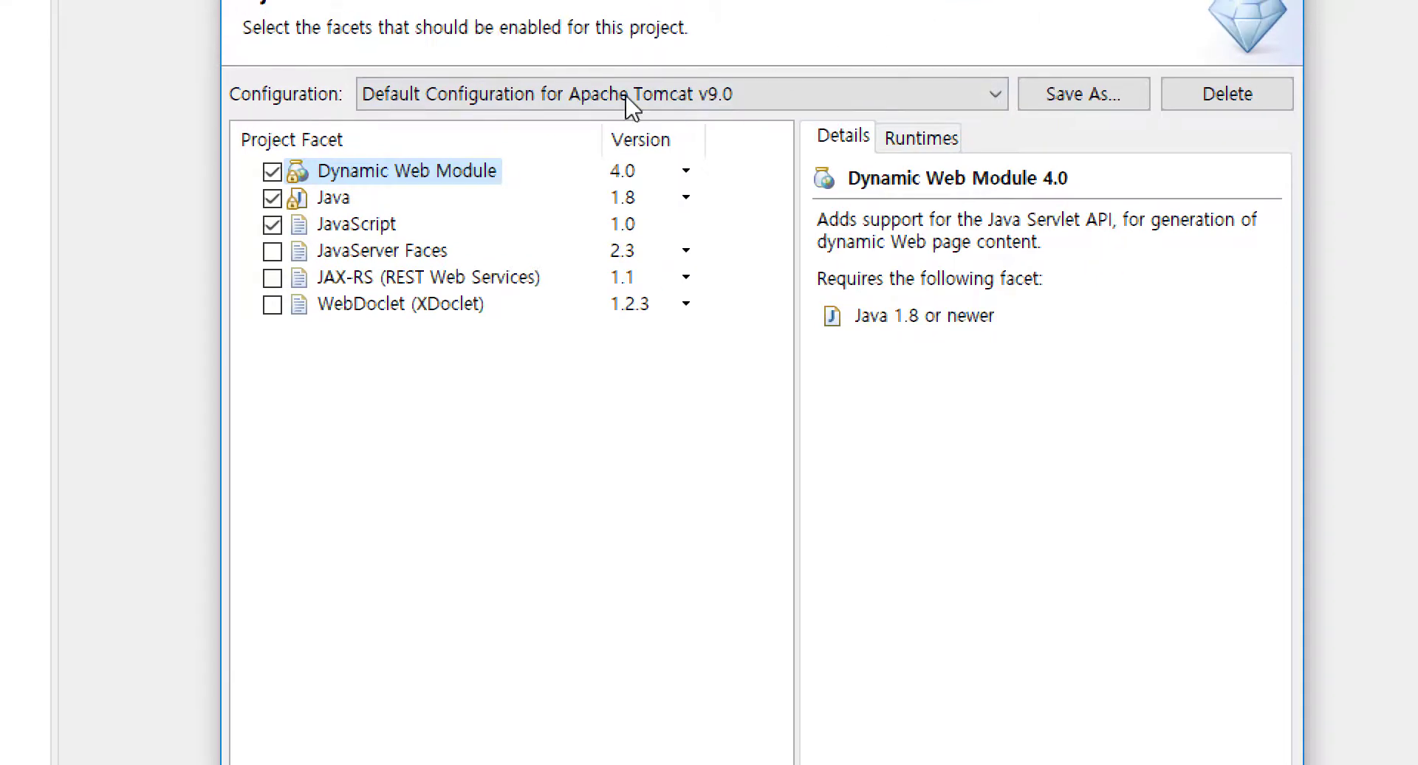
left_click(336, 201)
left_click(343, 226)
left_click(362, 251)
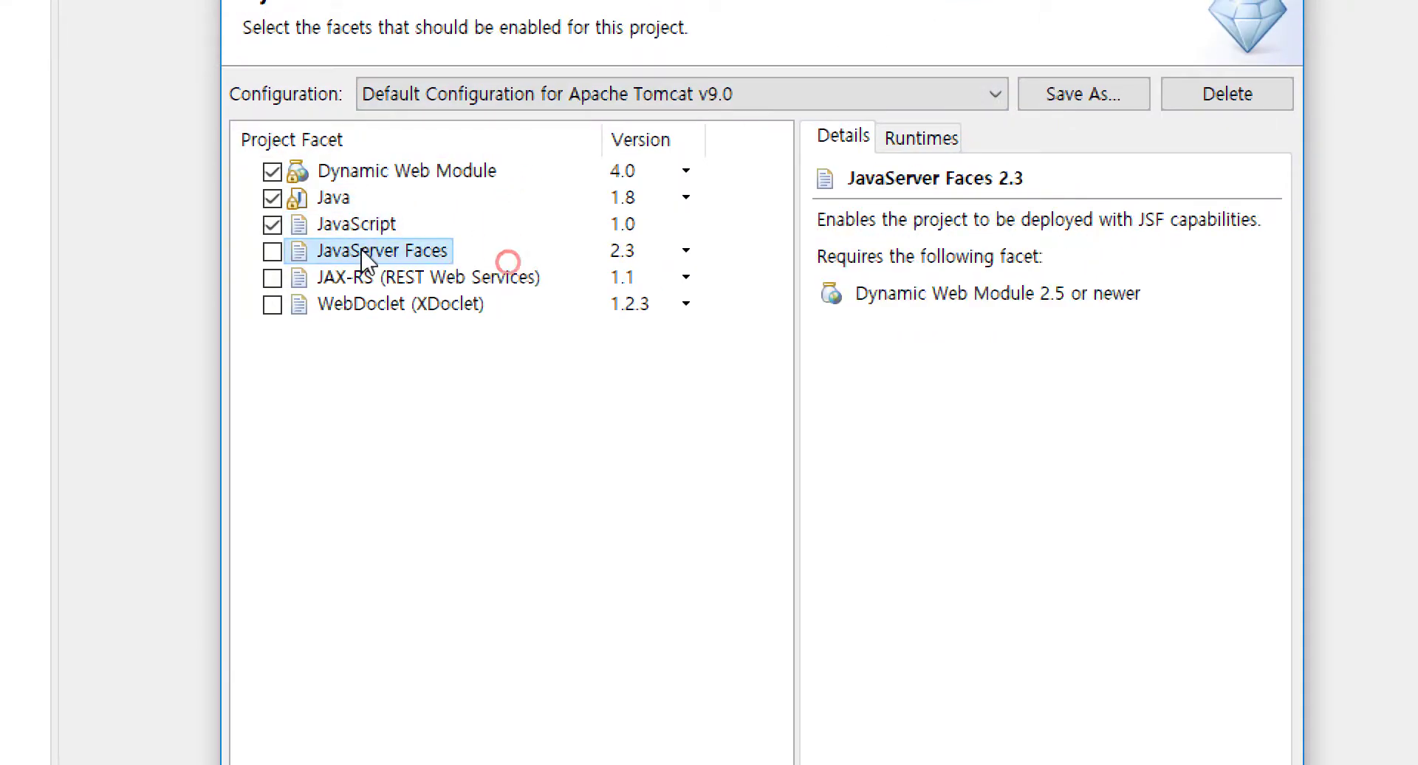
left_click(925, 147)
key("Return")
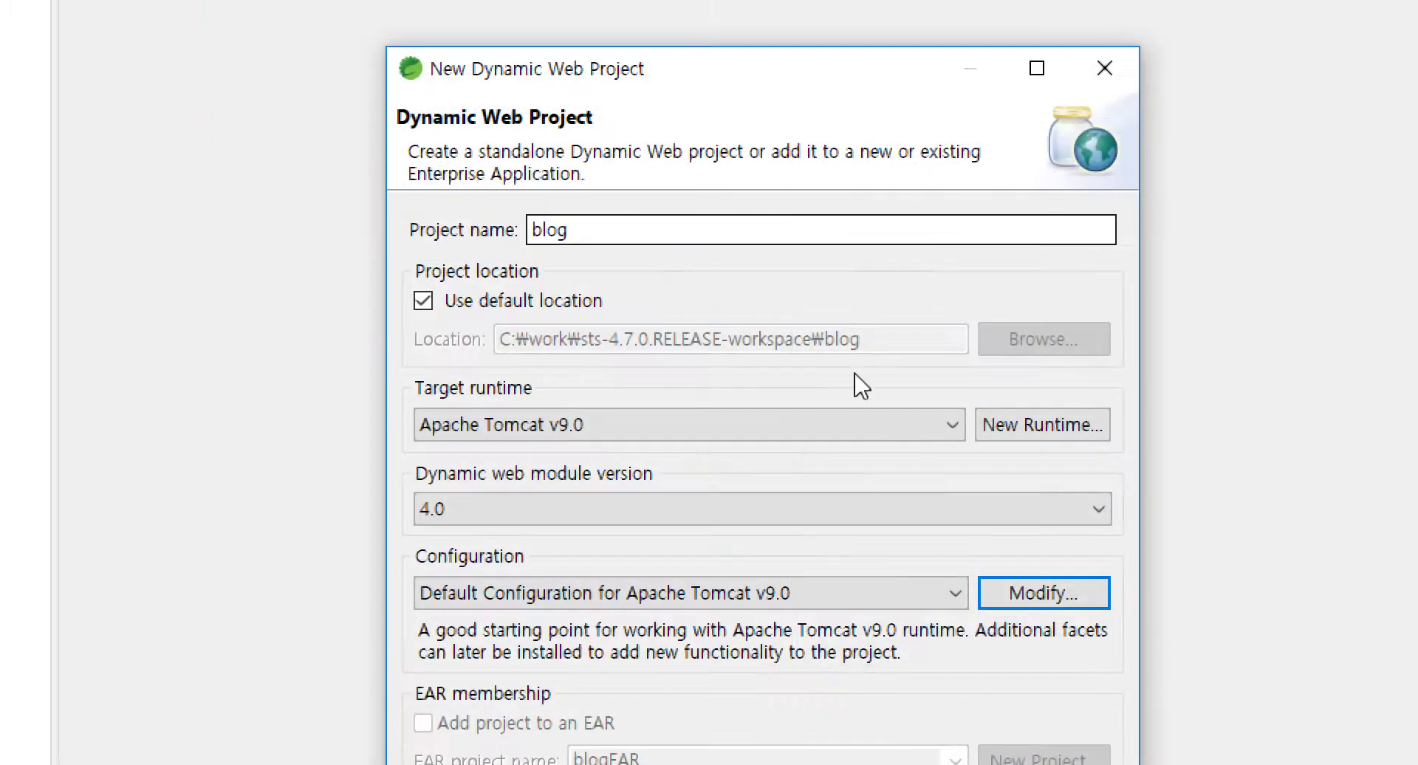
Go past the Java and Web Module pages and create the blog project
left_click(804, 738)
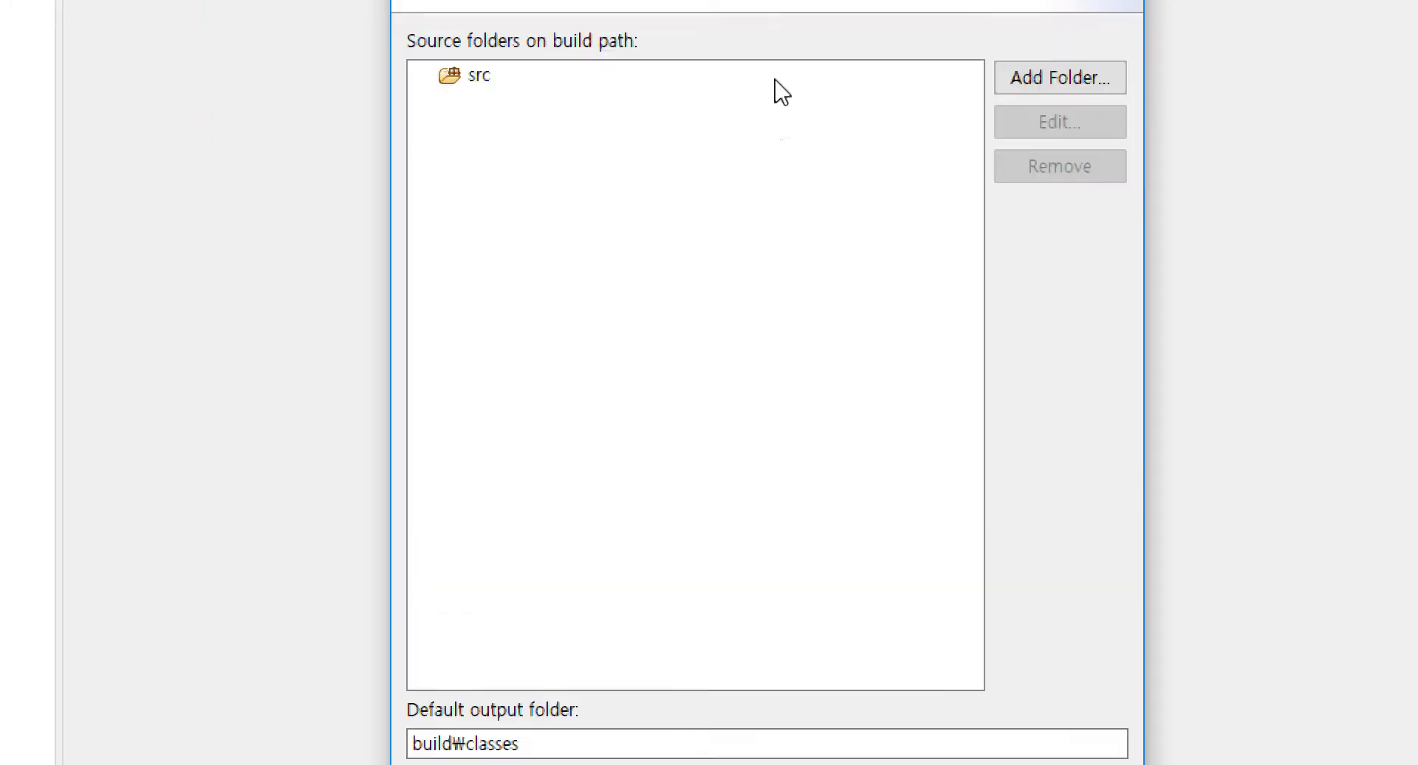
left_click(780, 734)
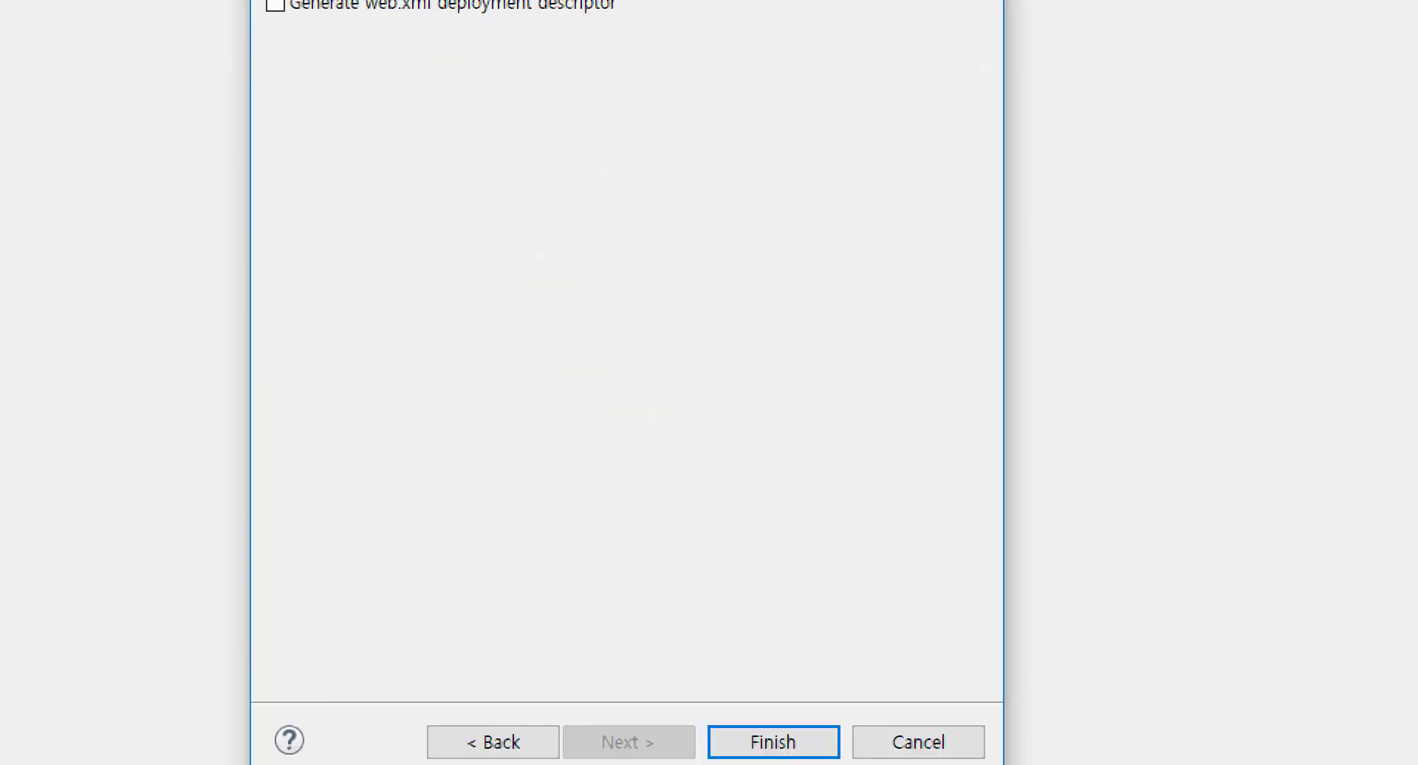
left_click(788, 742)
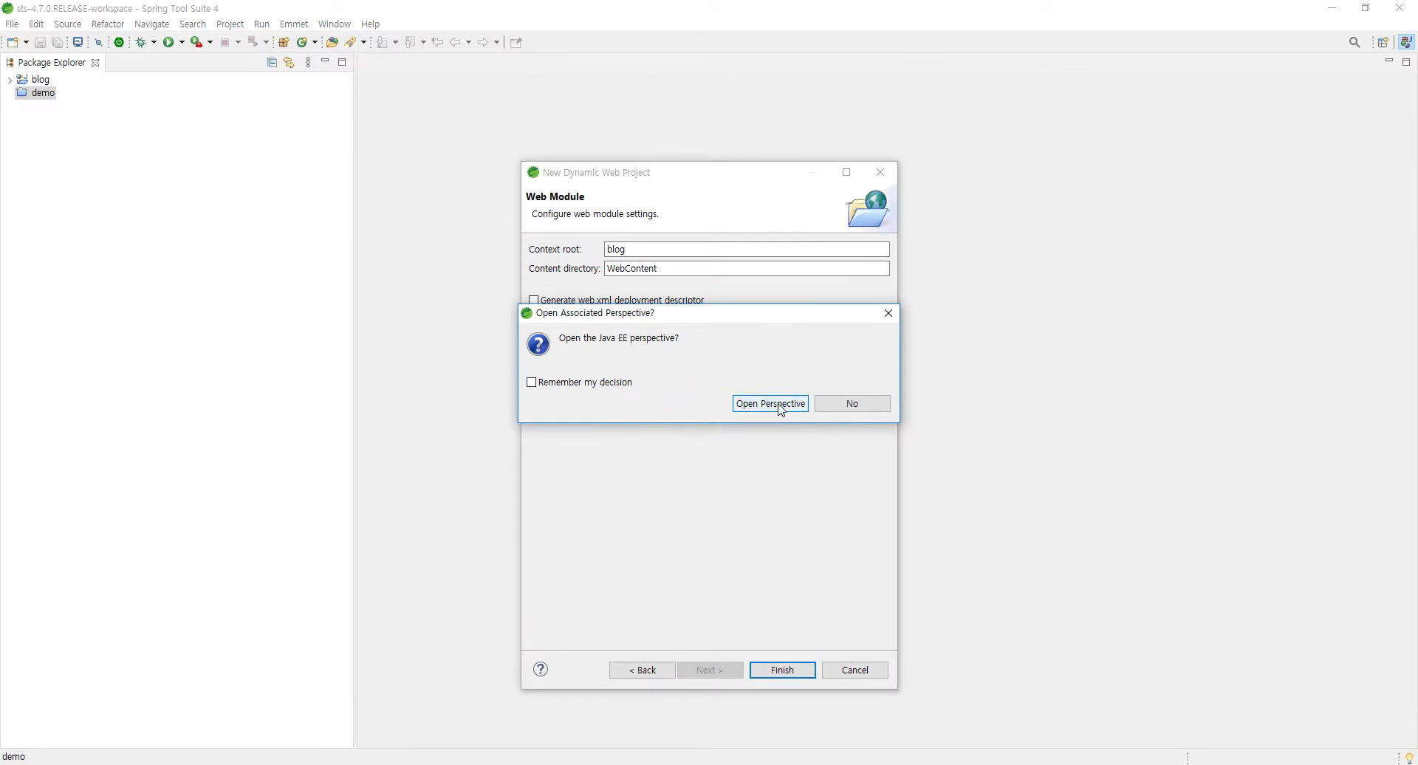
Accept the Java EE perspective and toggle between the perspective buttons
left_click(782, 408)
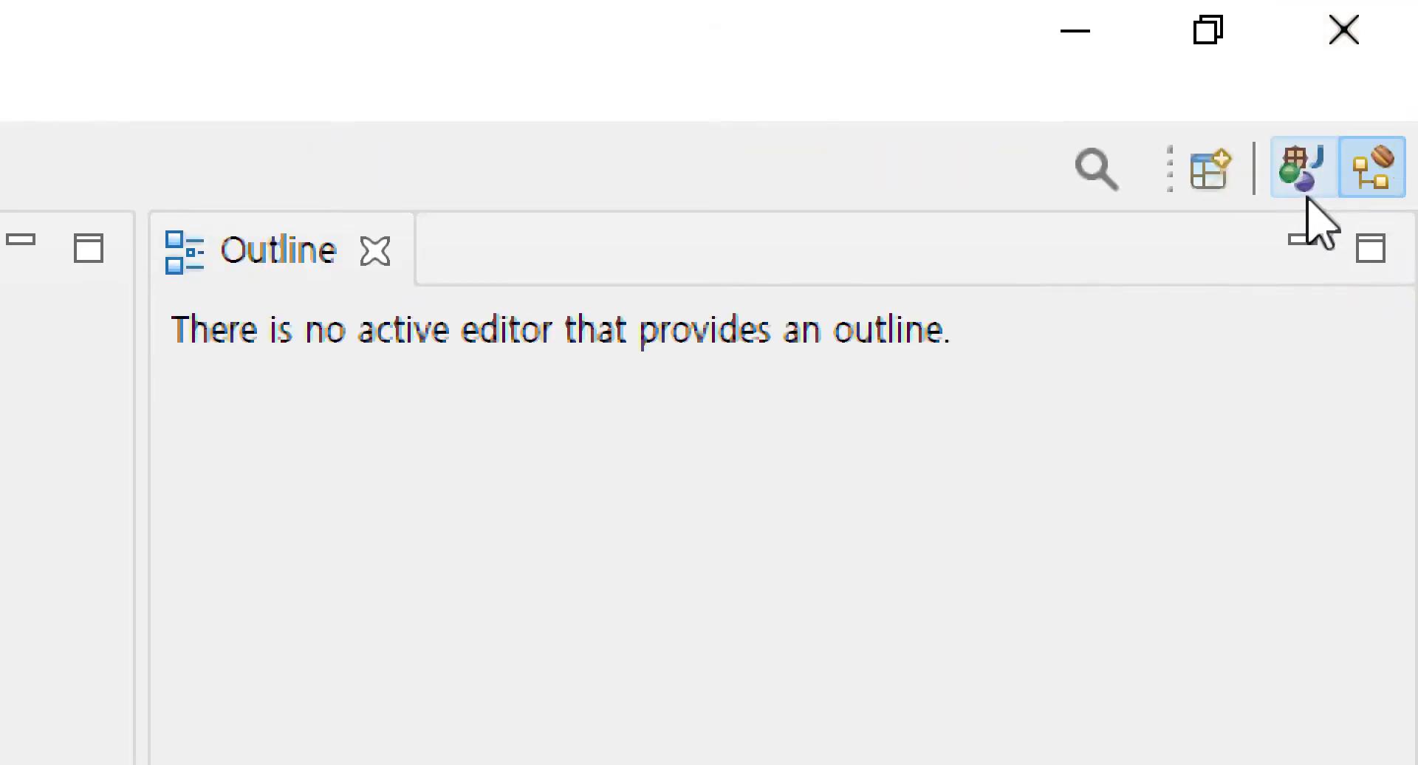
left_click(1380, 186)
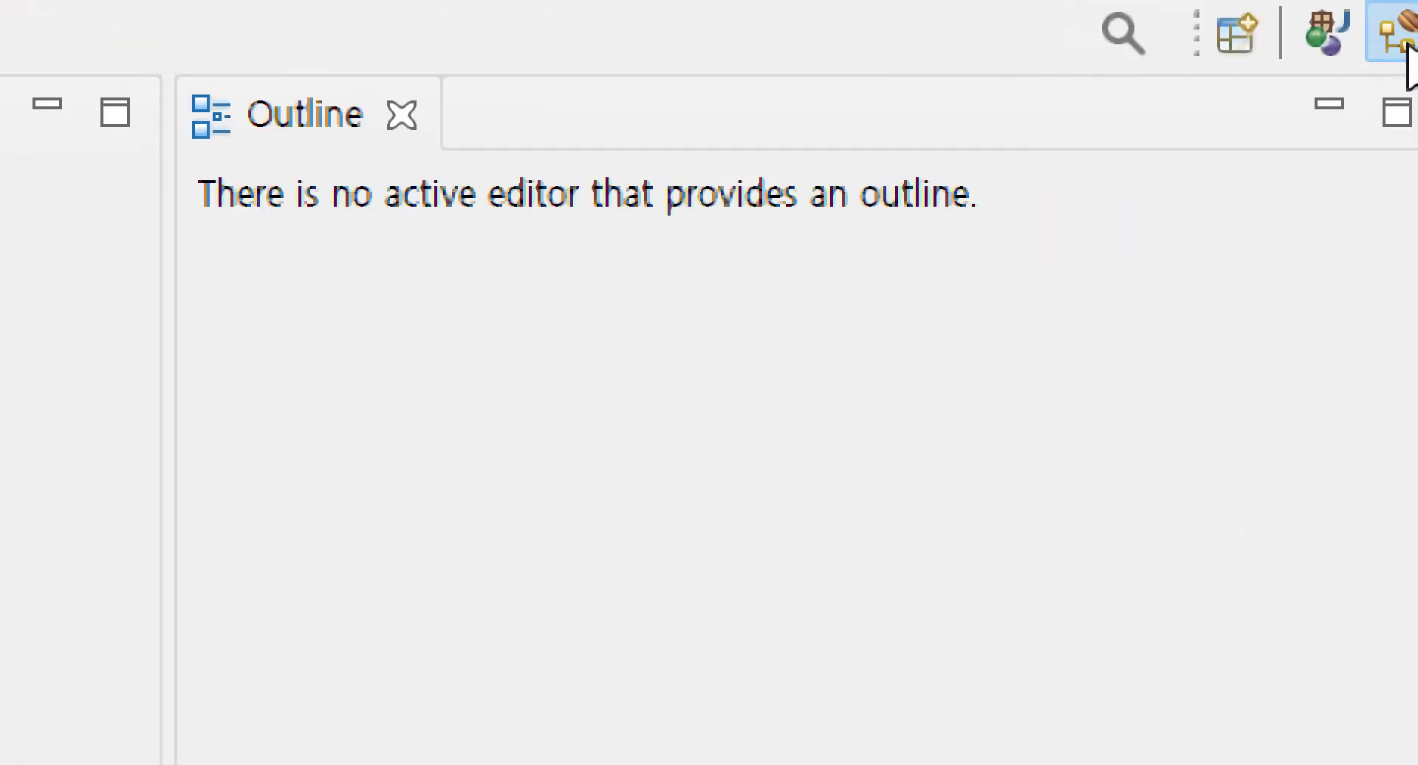
left_click(1281, 44)
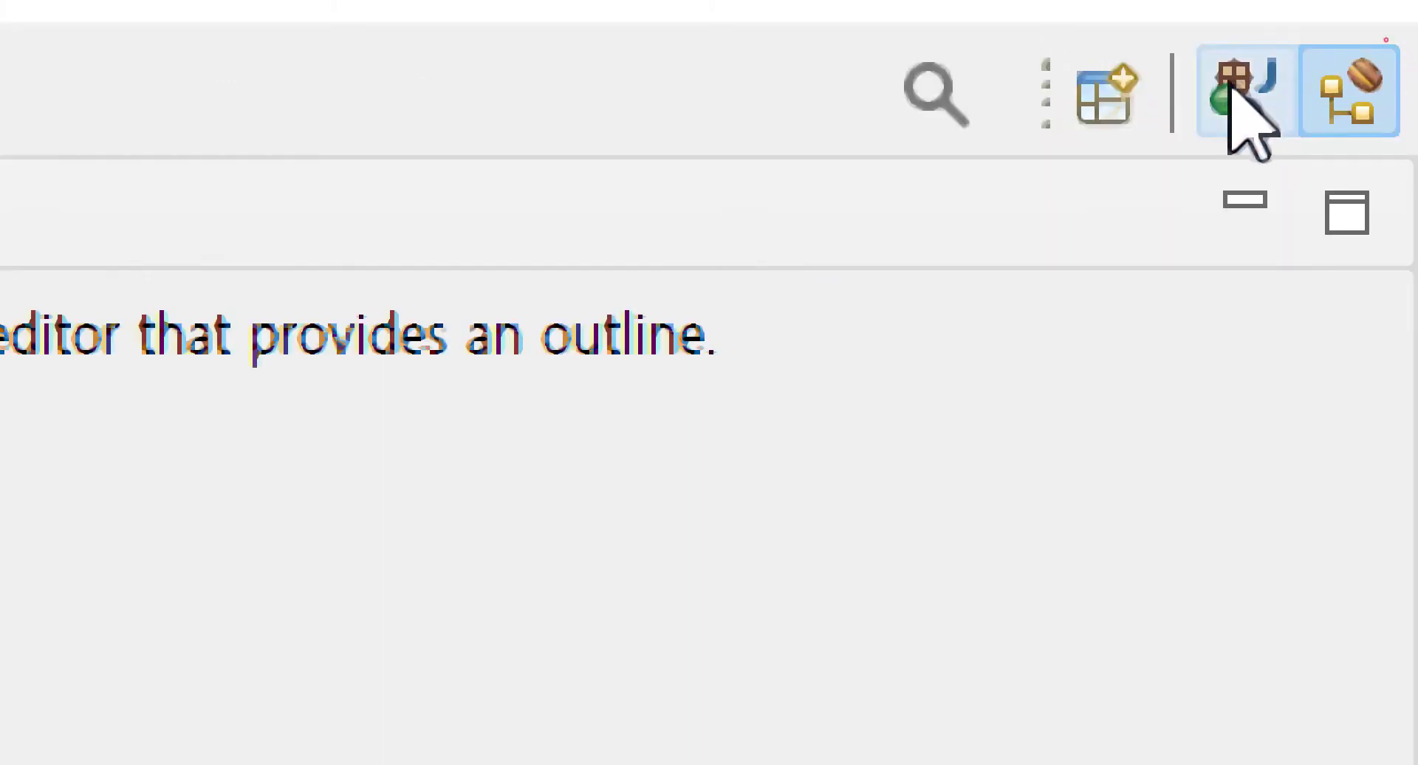
left_click(1381, 45)
left_click(1229, 96)
left_click(1333, 94)
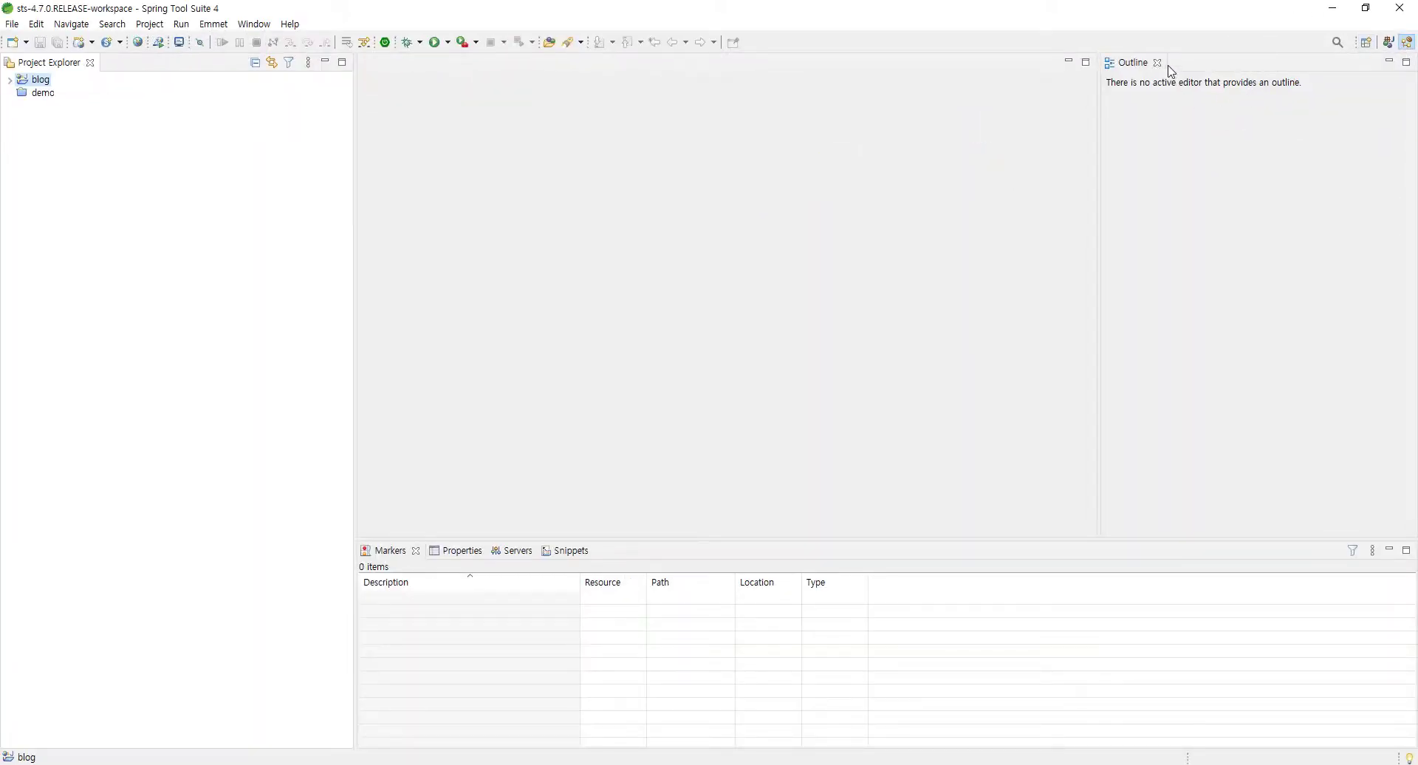
Close the Outline, Markers, Properties, Servers and Project Explorer views
left_click(1158, 62)
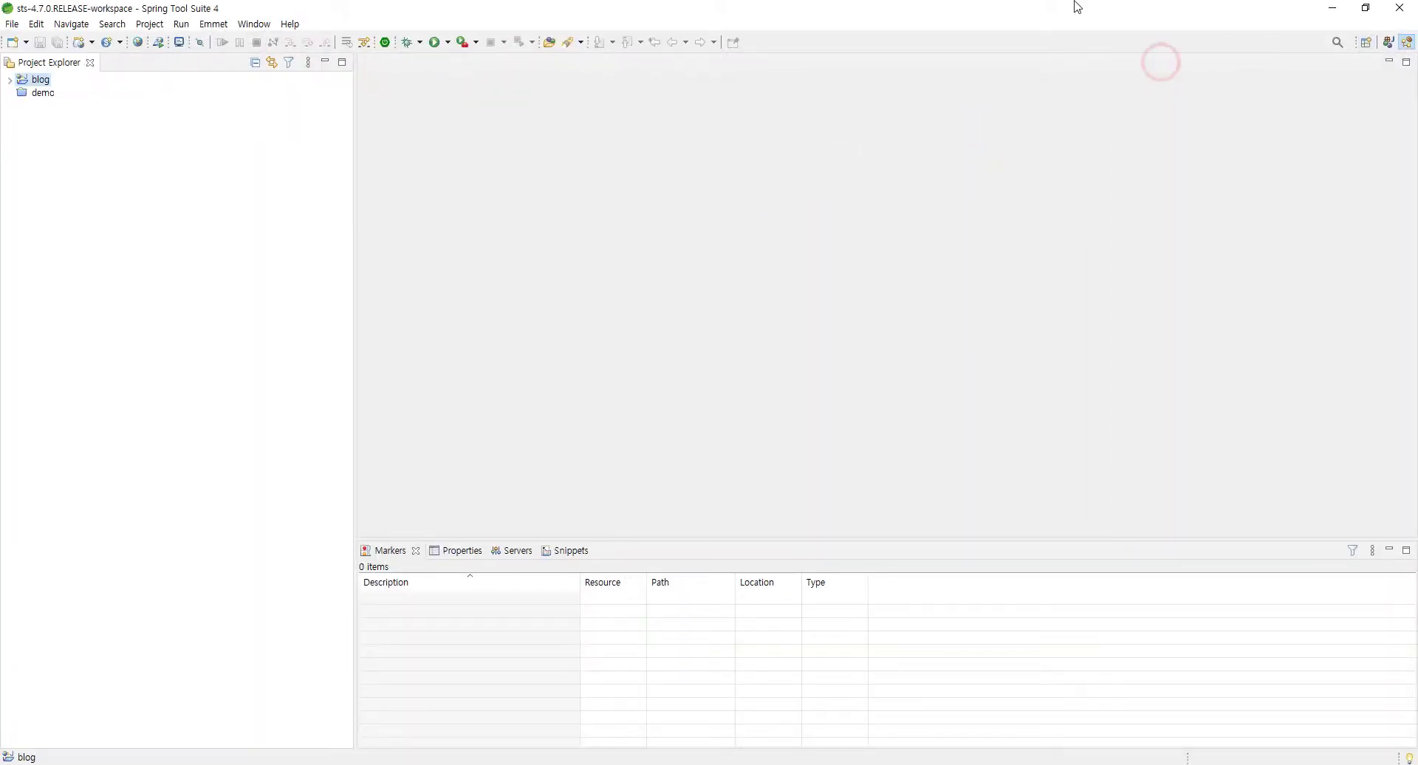
right_click(511, 551)
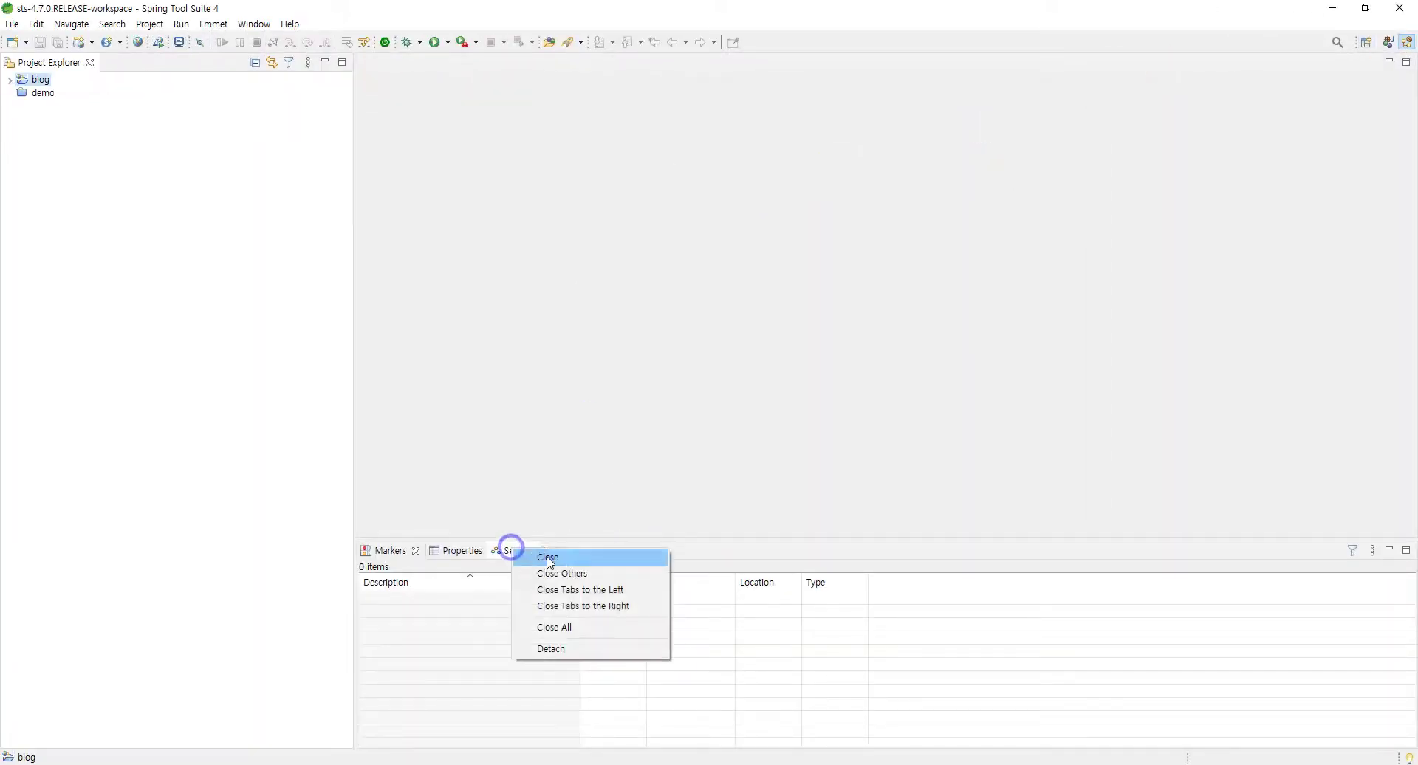
left_click(538, 634)
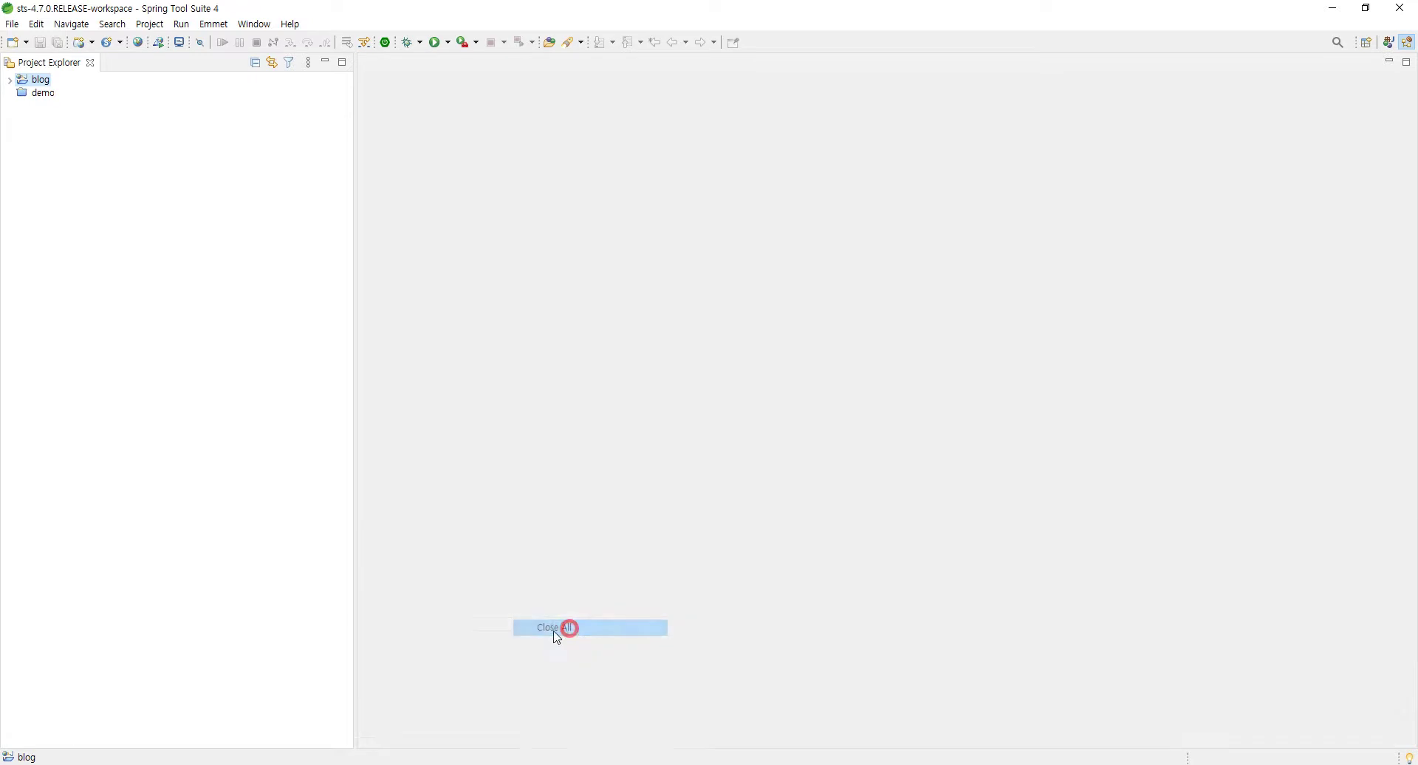
left_click(91, 62)
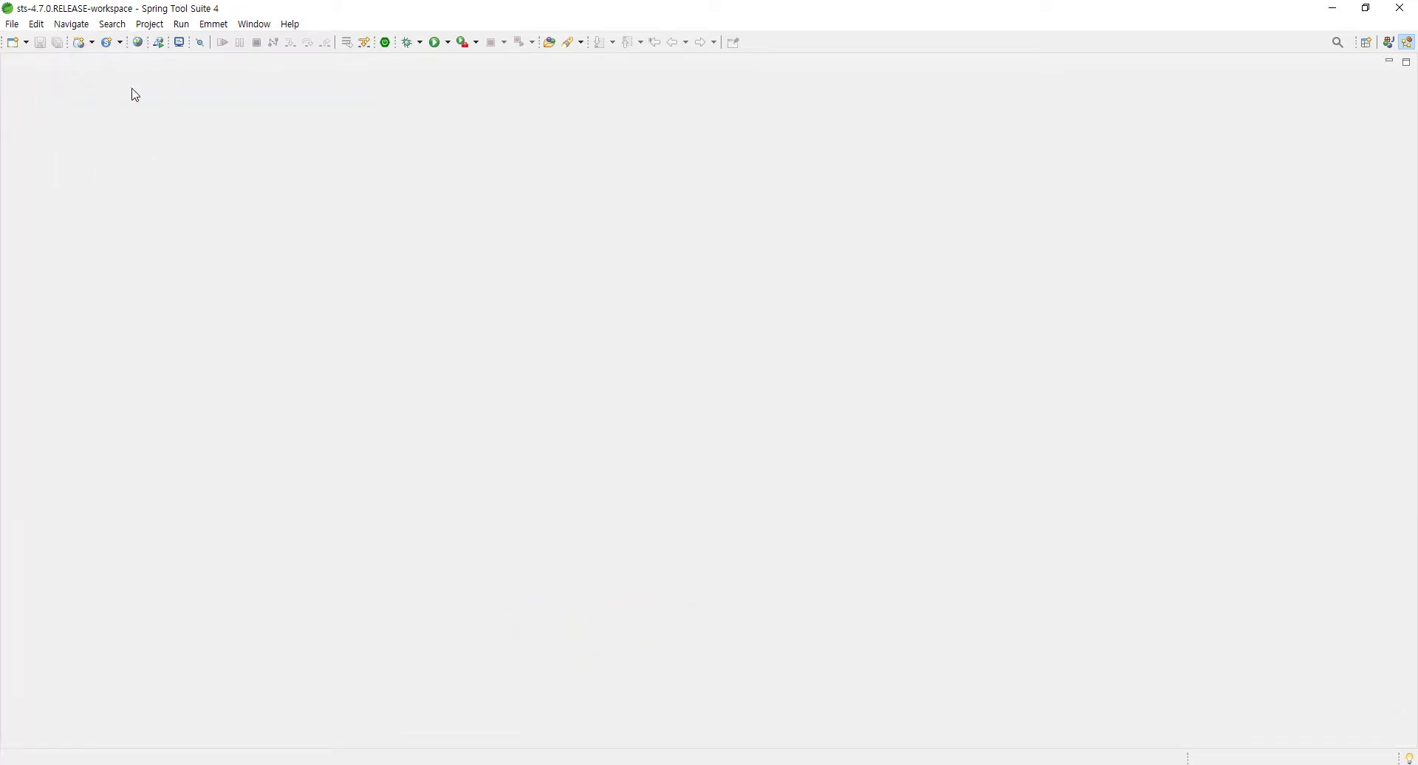
left_click(245, 30)
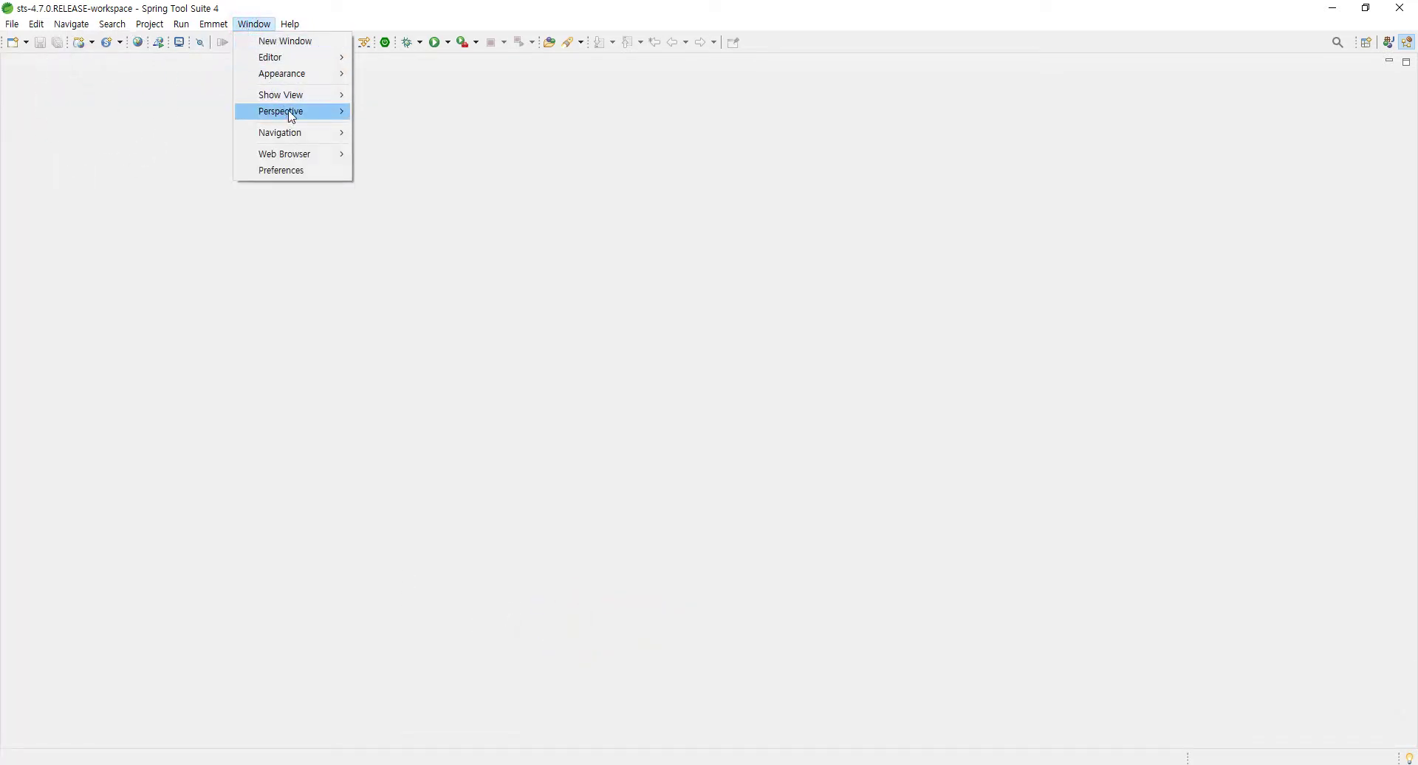
mouse_move(292, 102)
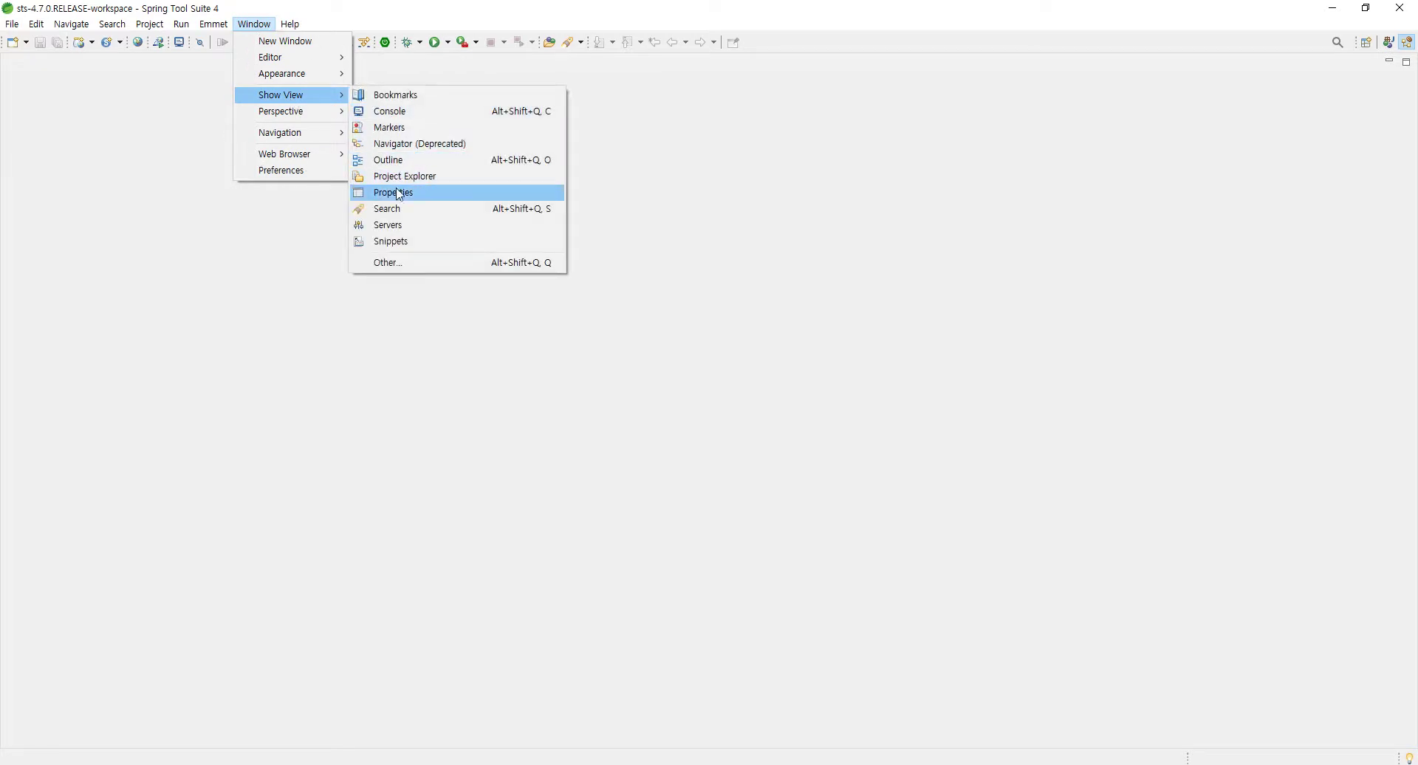
left_click(310, 420)
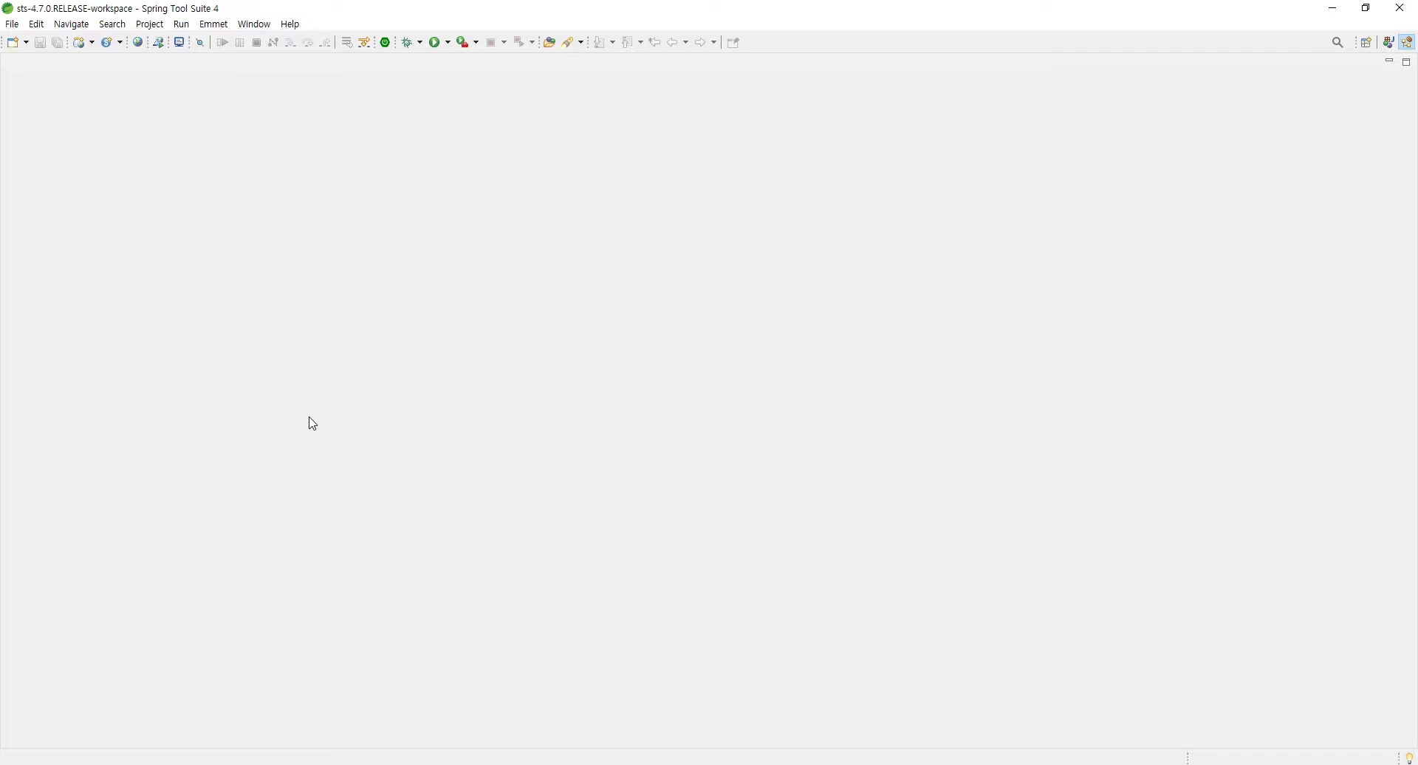
Reopen the Package Explorer with Alt+Shift+Q, dock it on the left and narrow it
key("alt+shift+q")
key("p")
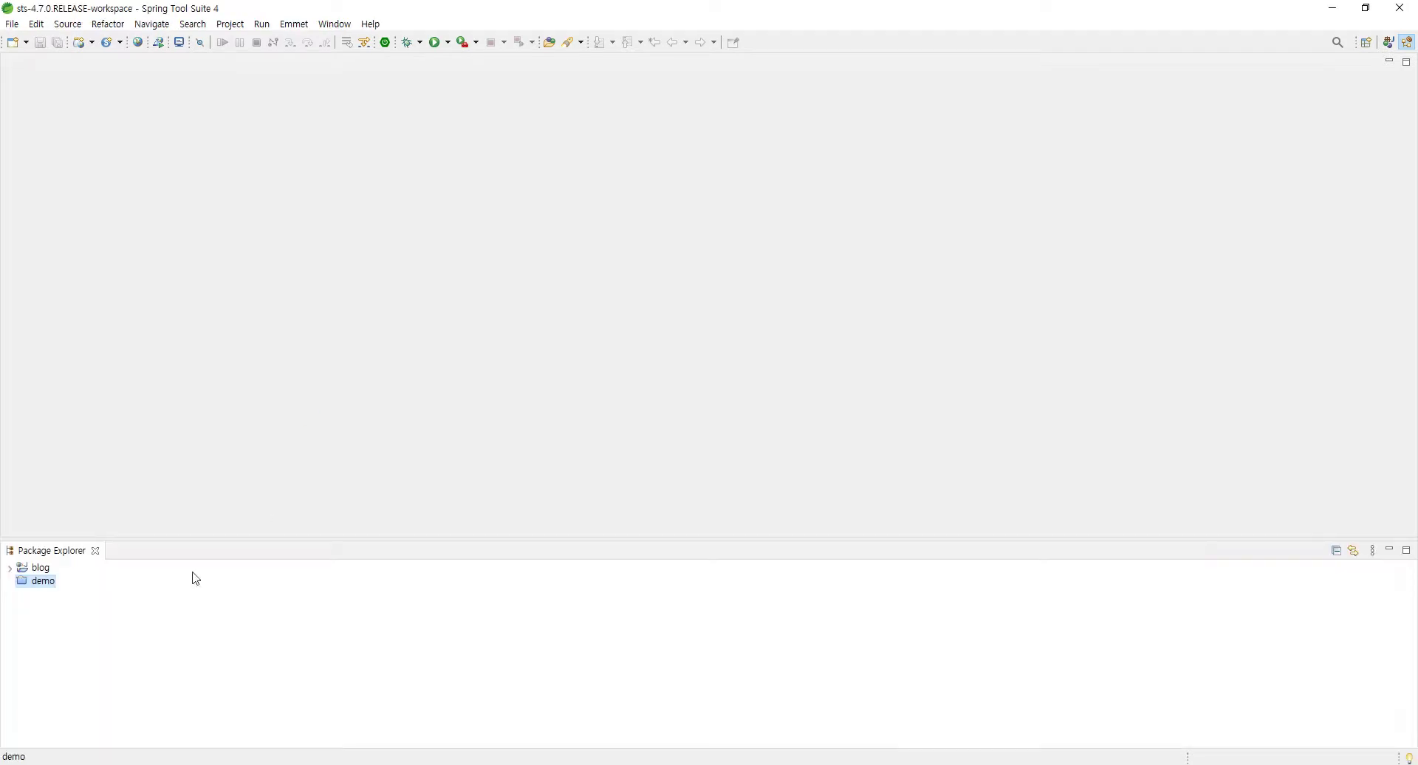
left_click_drag(95, 549, 104, 162)
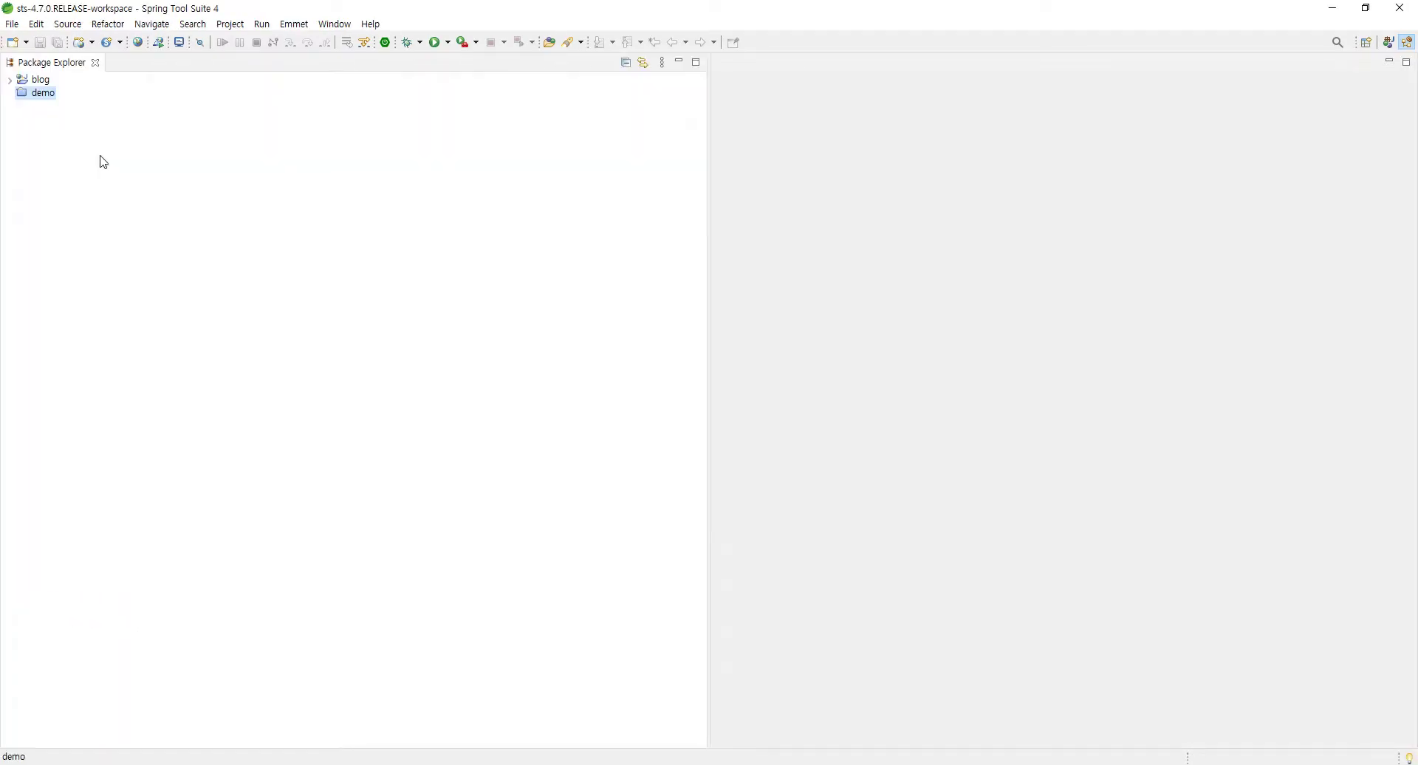
left_click_drag(710, 358, 228, 291)
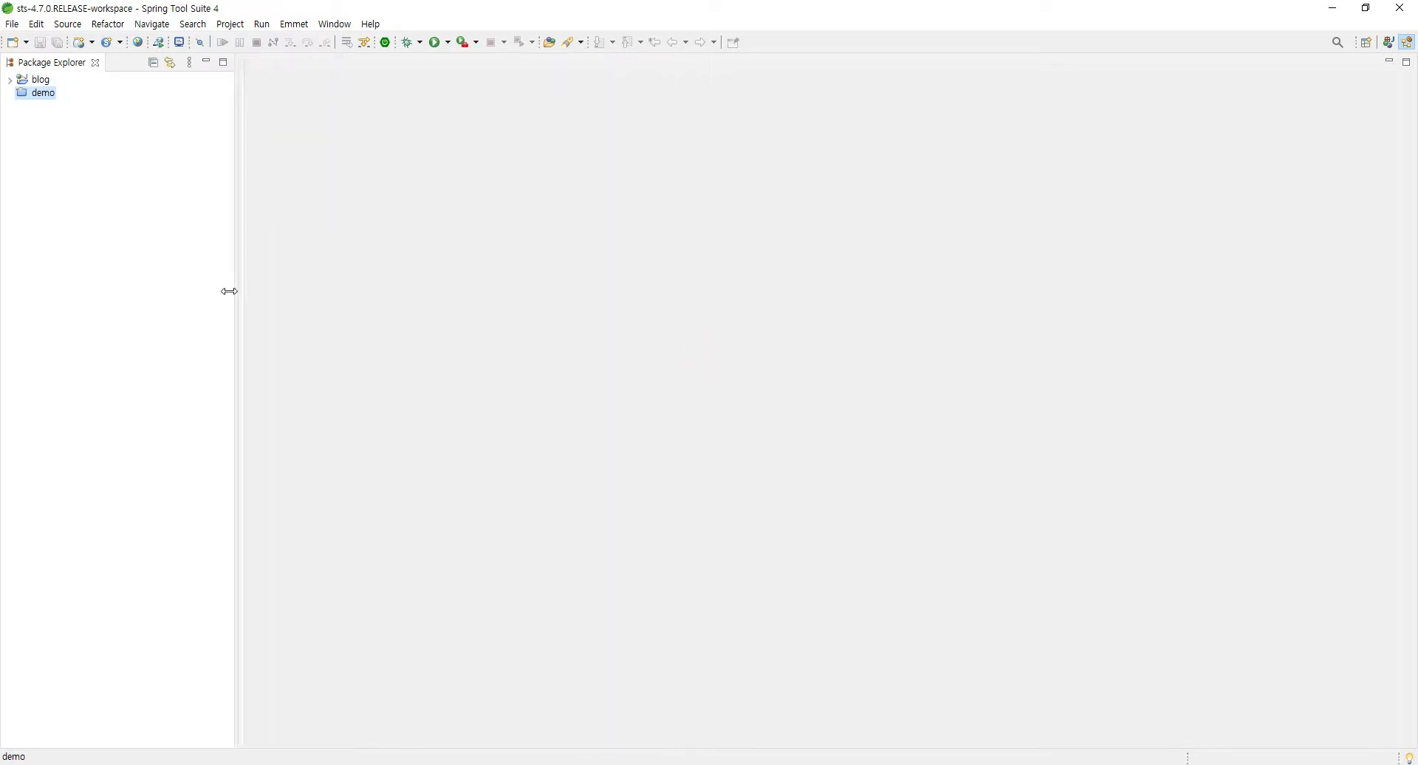
left_click(98, 199)
Open the Servers view from Show View > Other..., filtering for 'server'
left_click(341, 28)
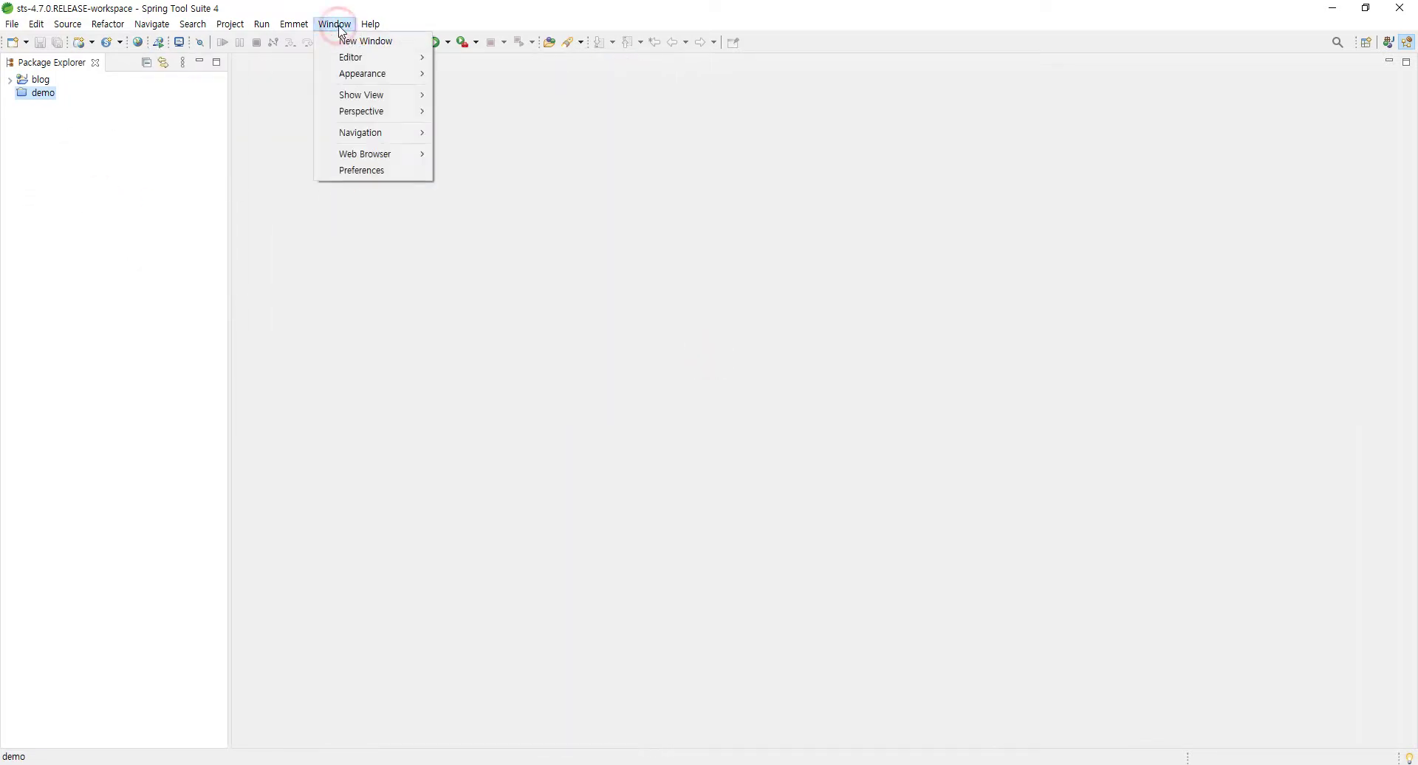
left_click(381, 171)
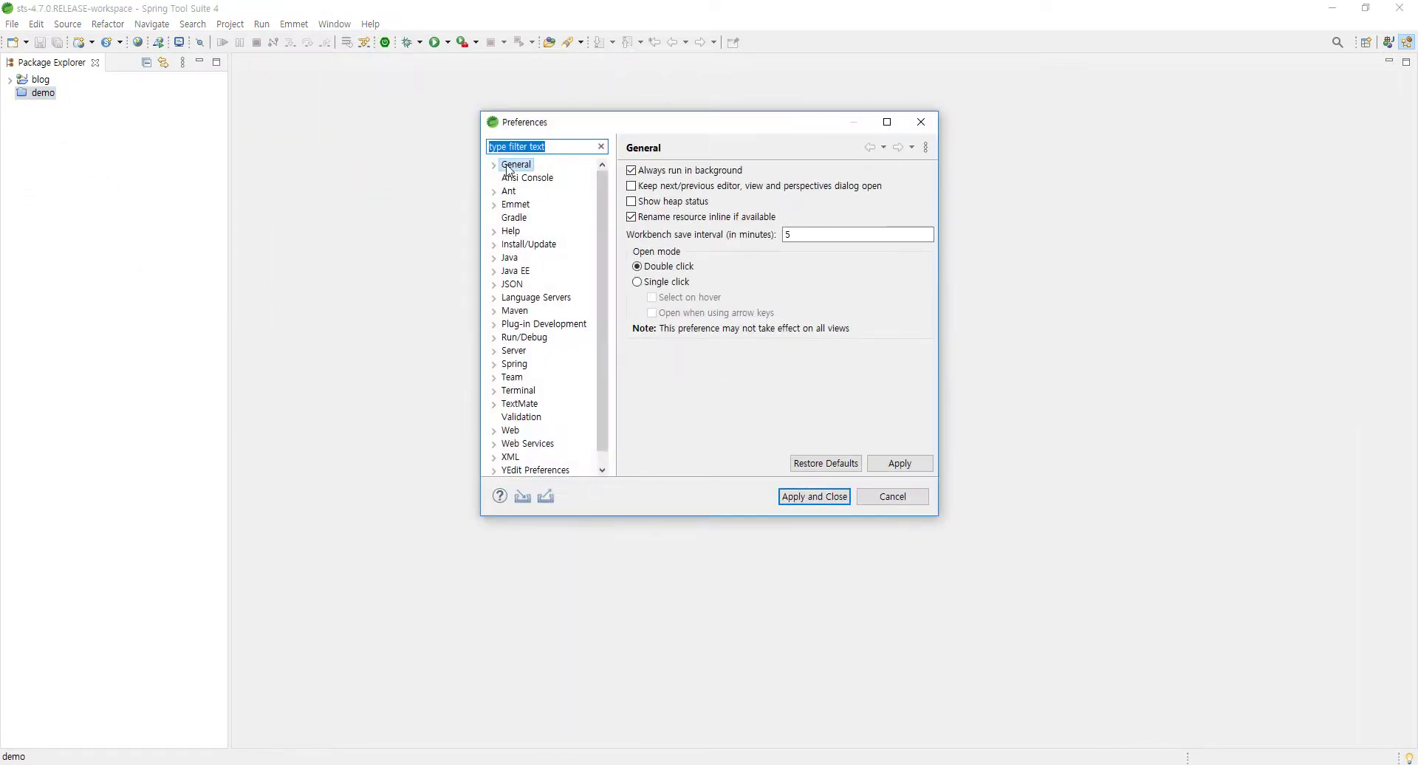
type("server")
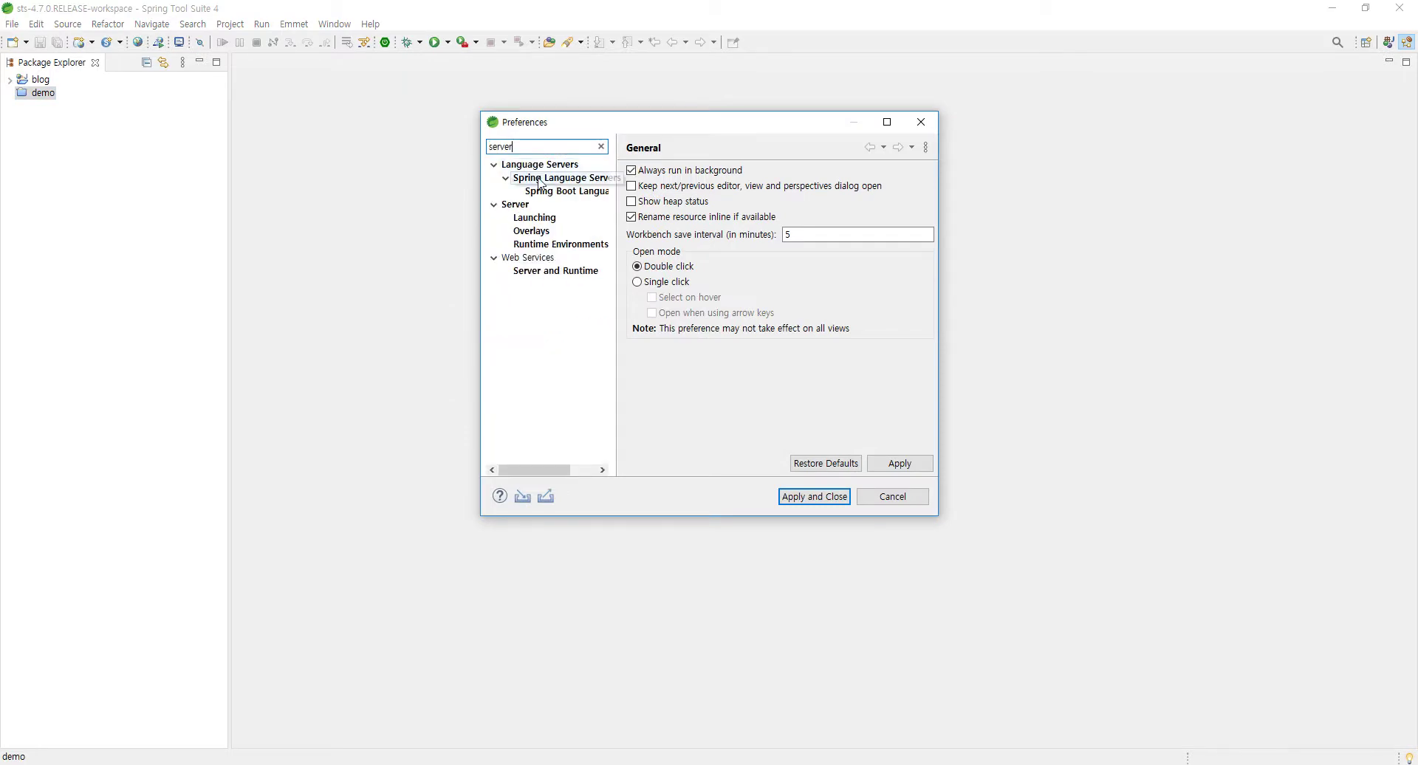
key("Escape")
left_click(335, 23)
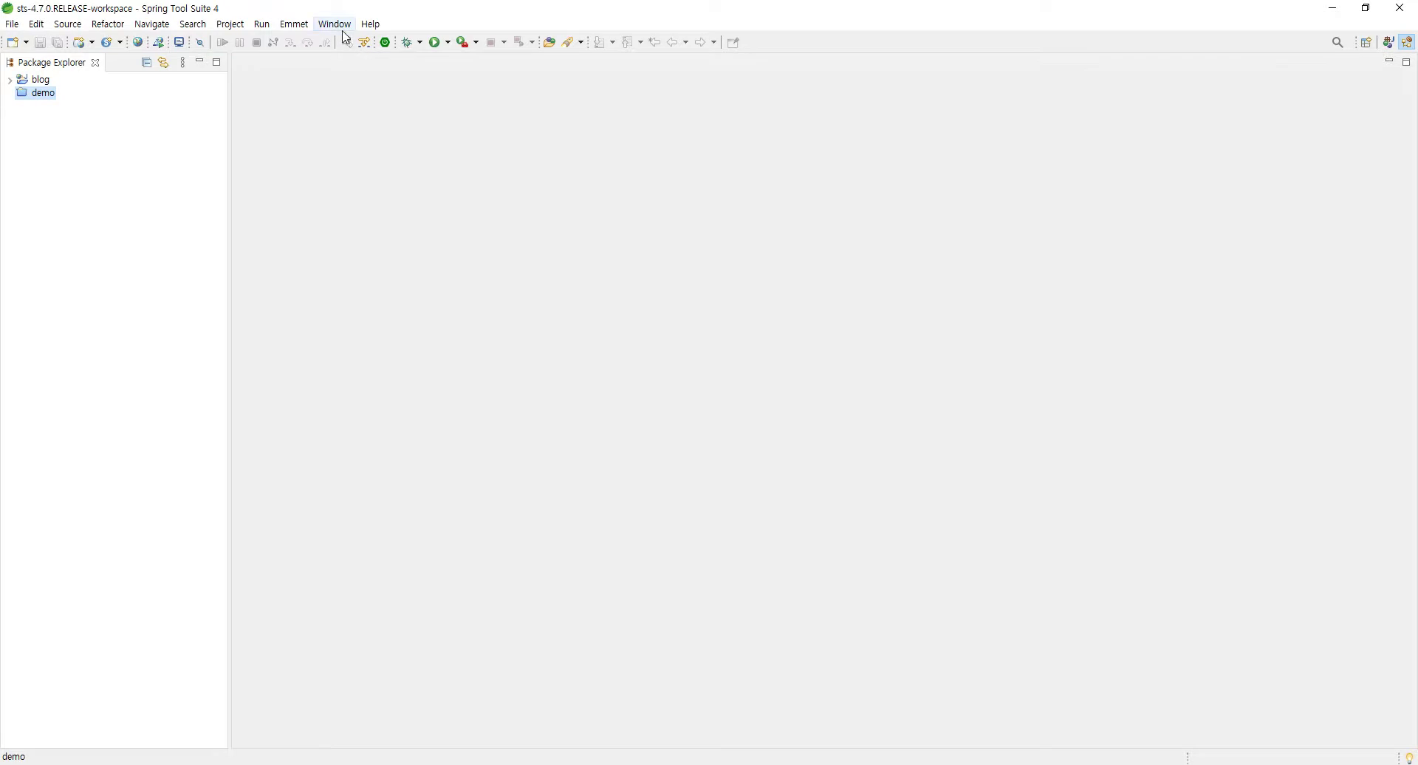
left_click(376, 99)
left_click(510, 263)
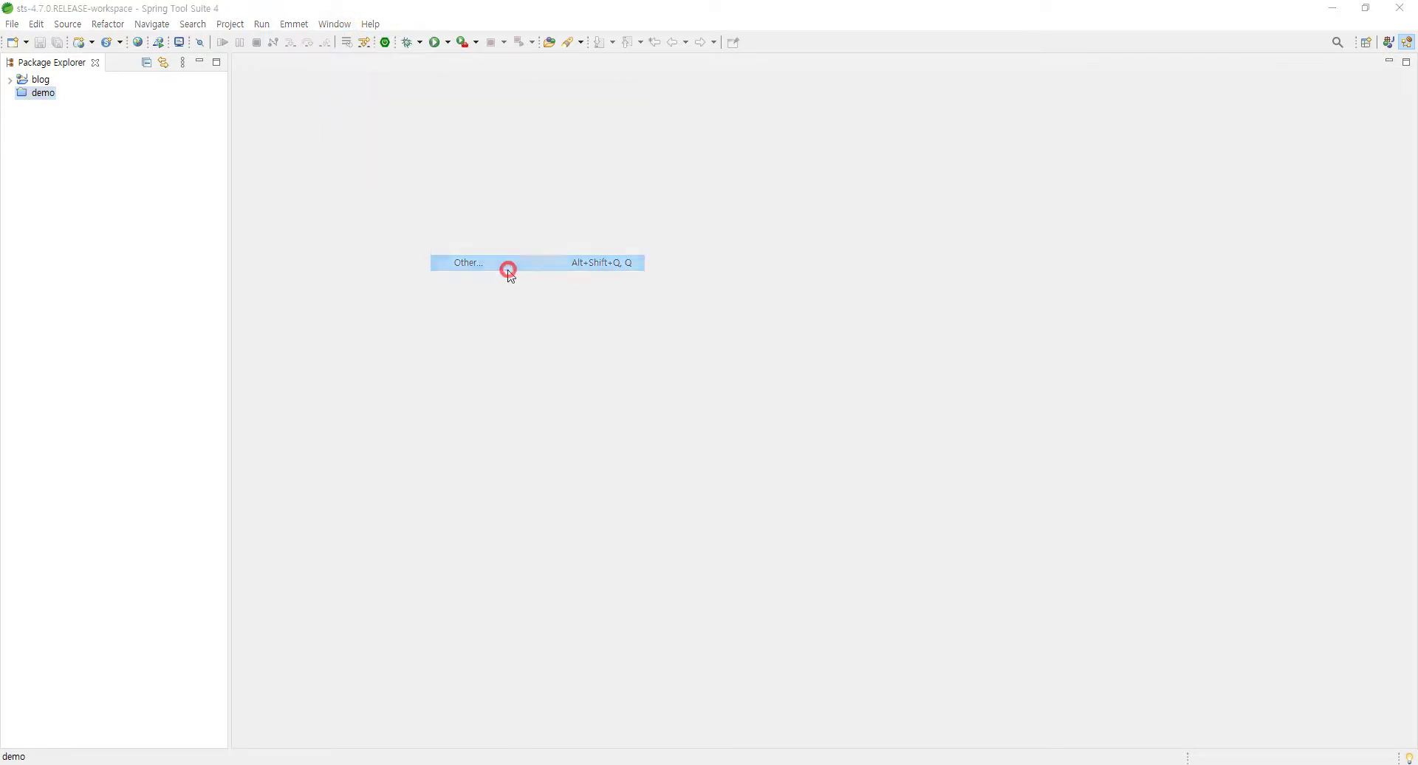
type("server")
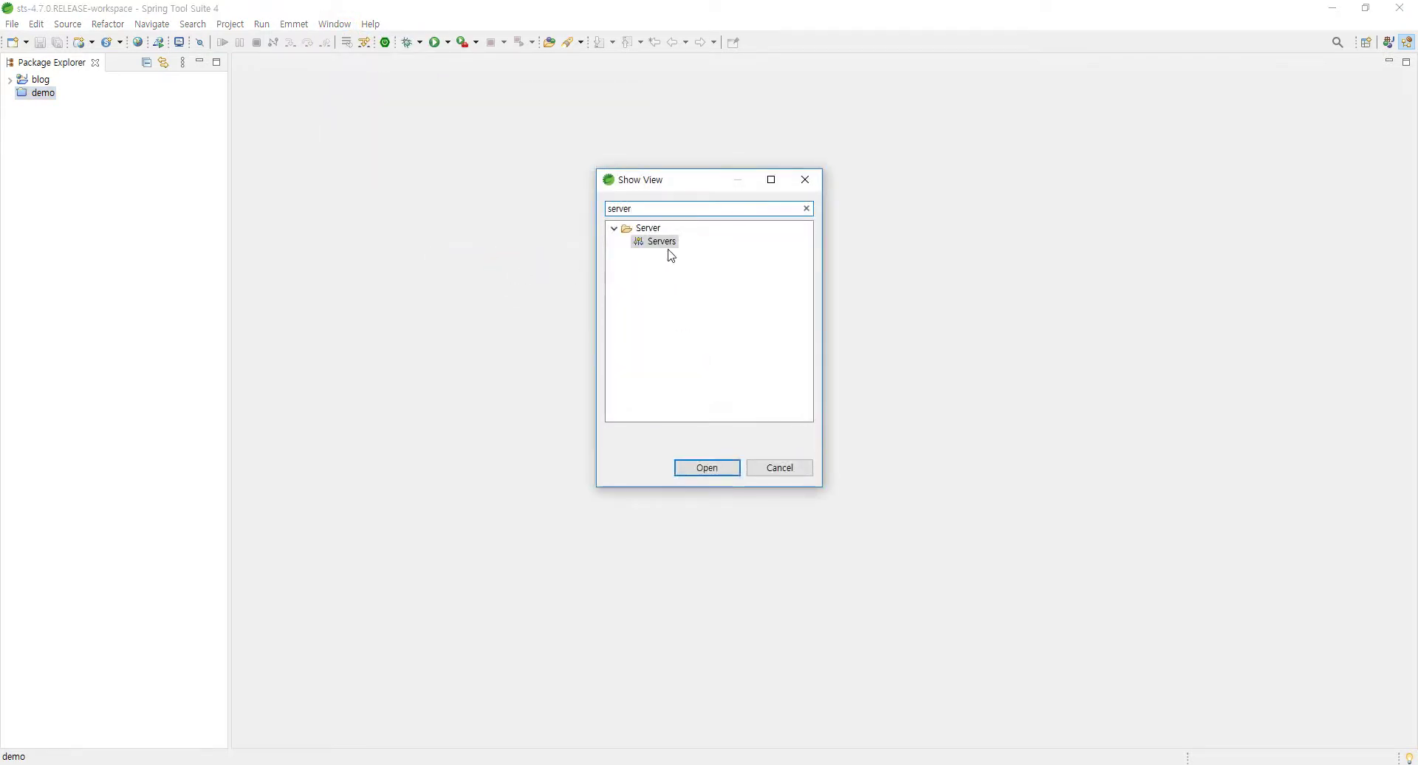
left_click(662, 243)
left_click(717, 471)
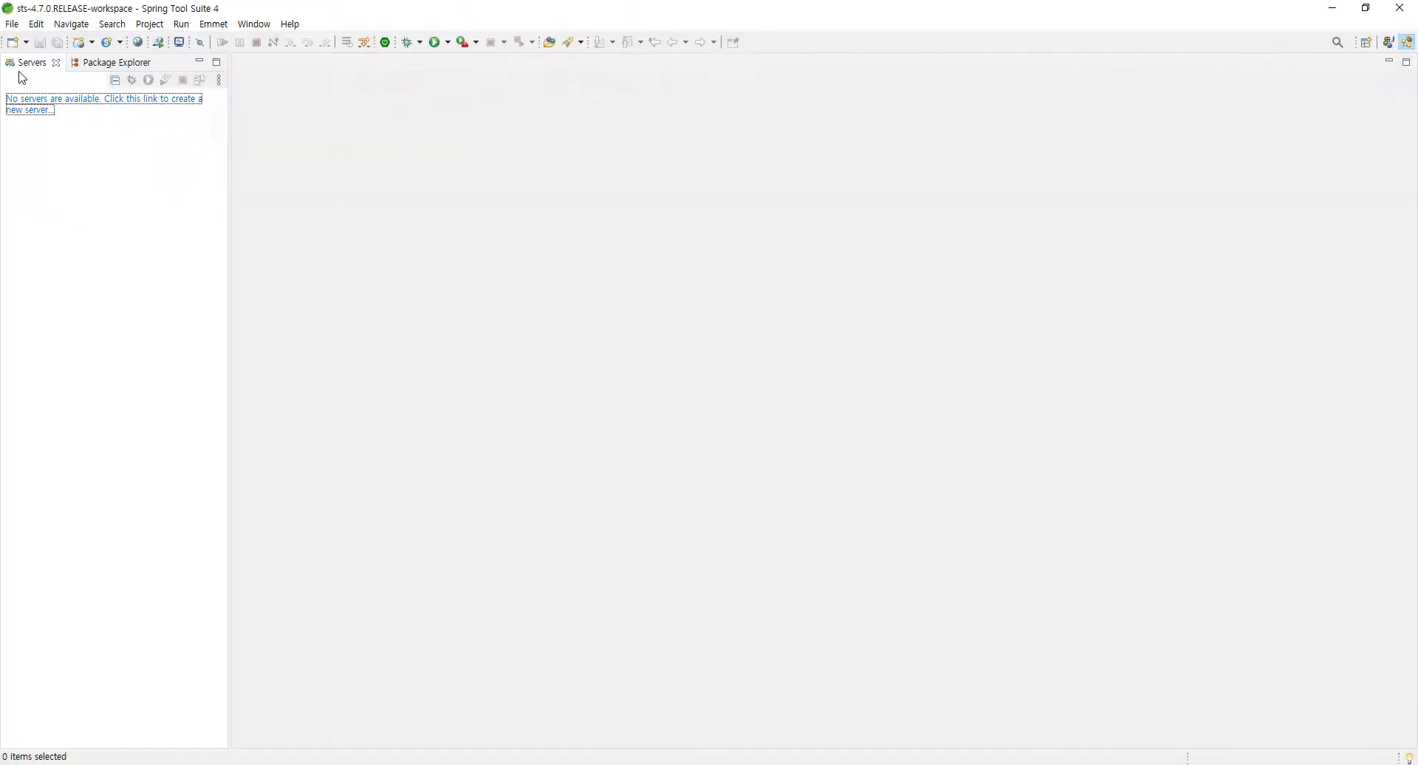
Dock the Servers view beneath the Package Explorer
left_click_drag(35, 68, 54, 467)
left_click_drag(106, 536, 129, 591)
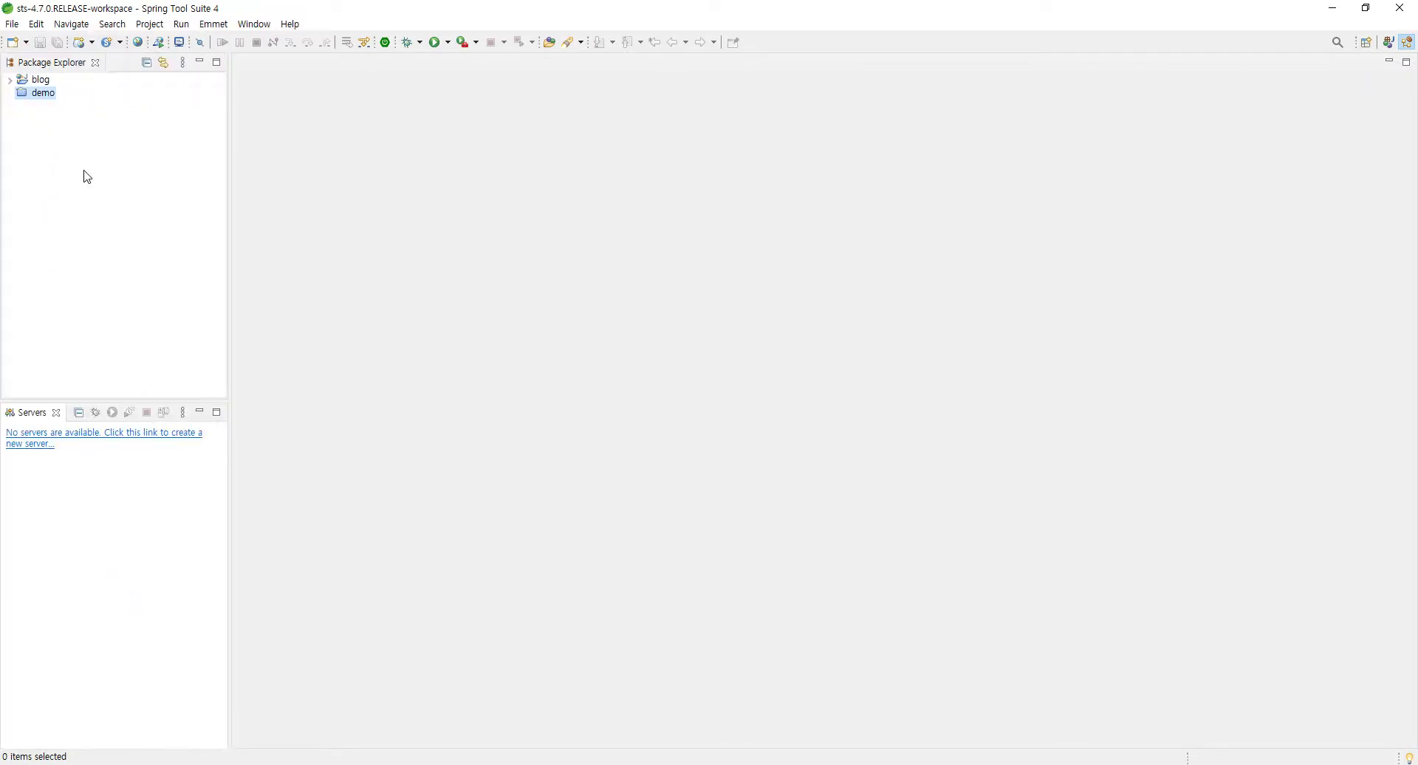
left_click(59, 66)
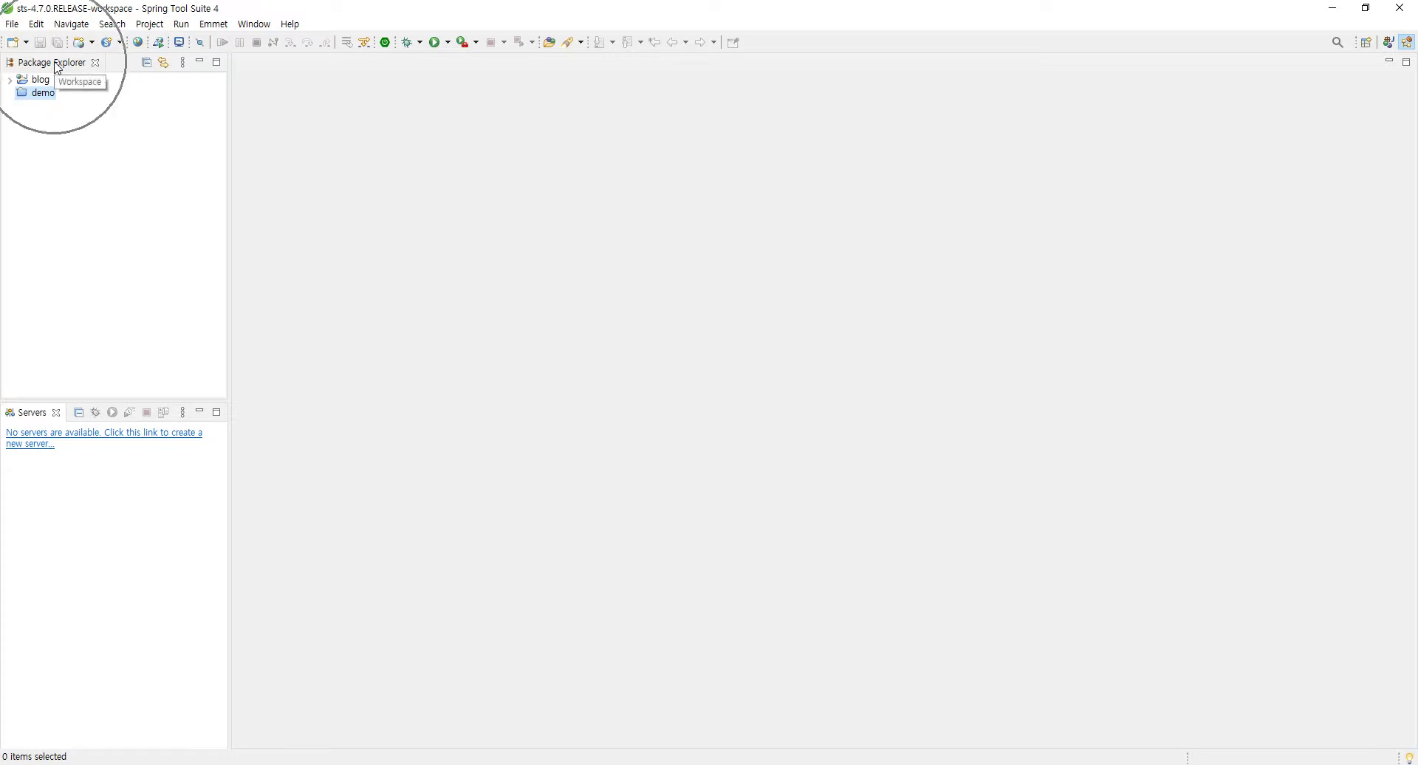
left_click(100, 510)
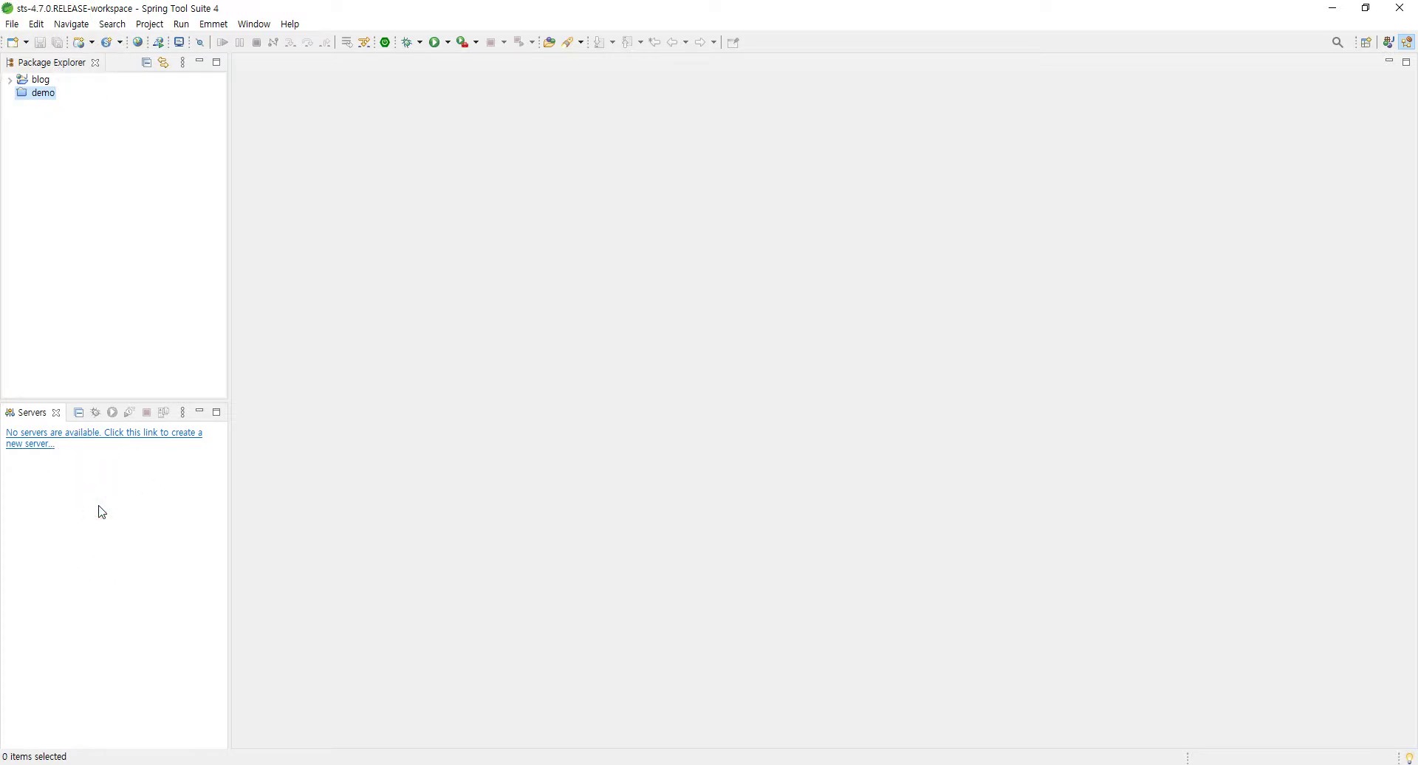
Expand the blog project, widen the Package Explorer, and select the src folder
left_click(67, 293)
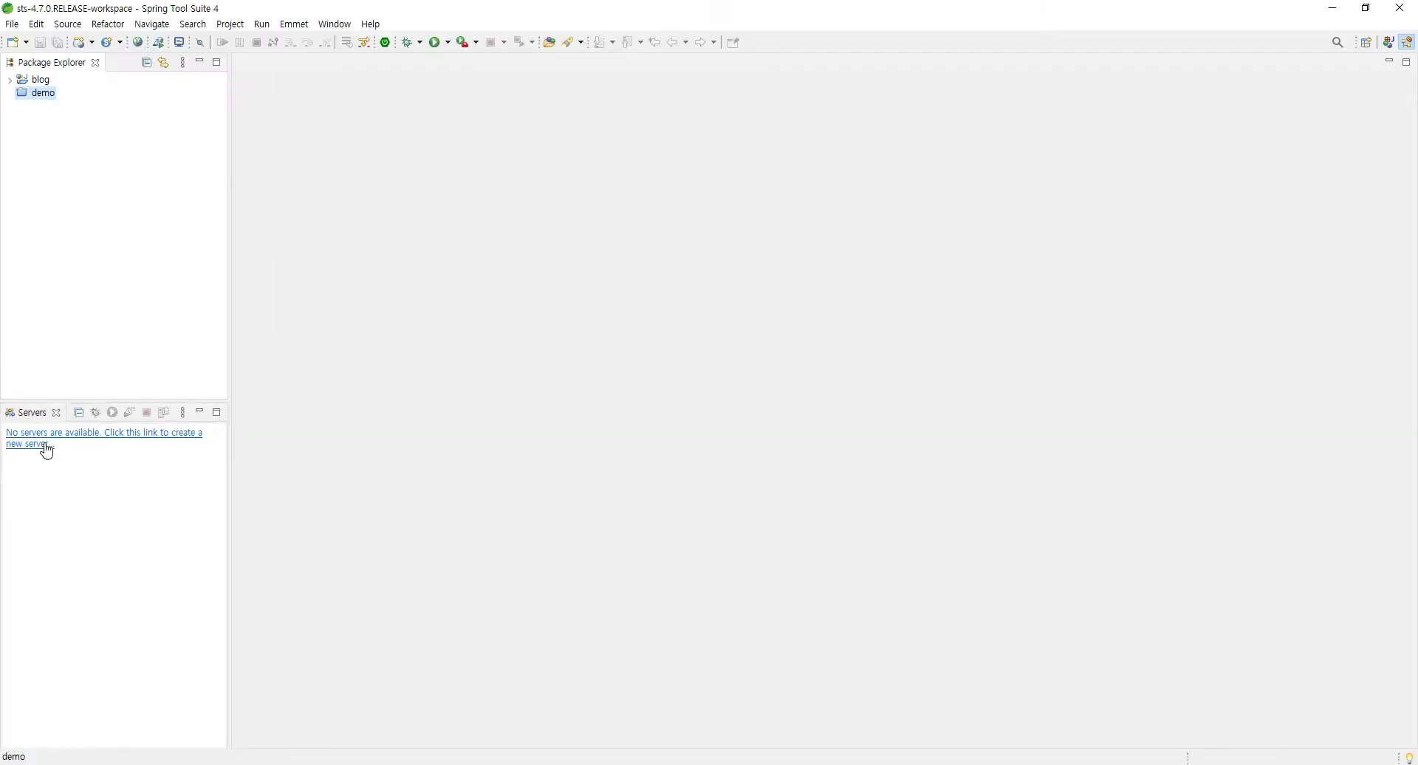
left_click(161, 198)
left_click(336, 24)
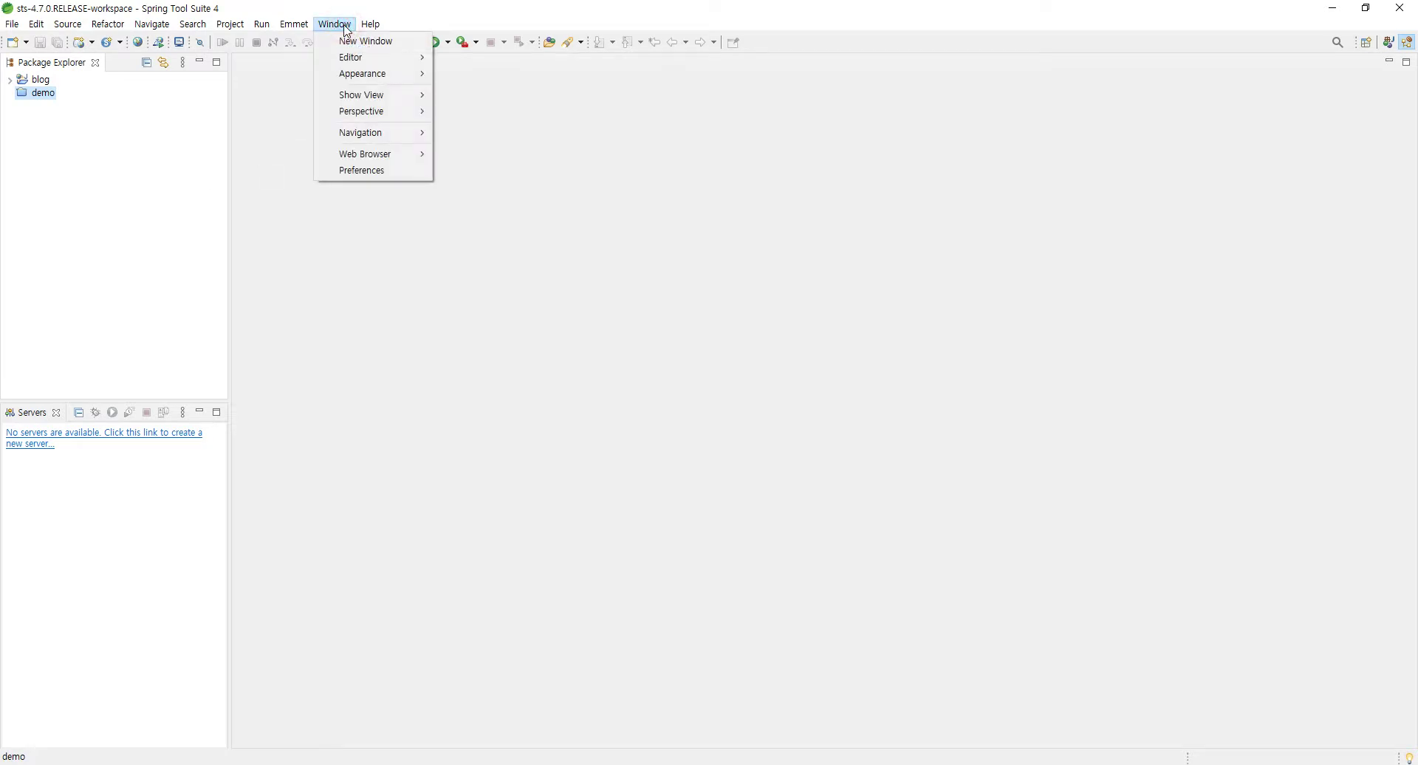
left_click(70, 271)
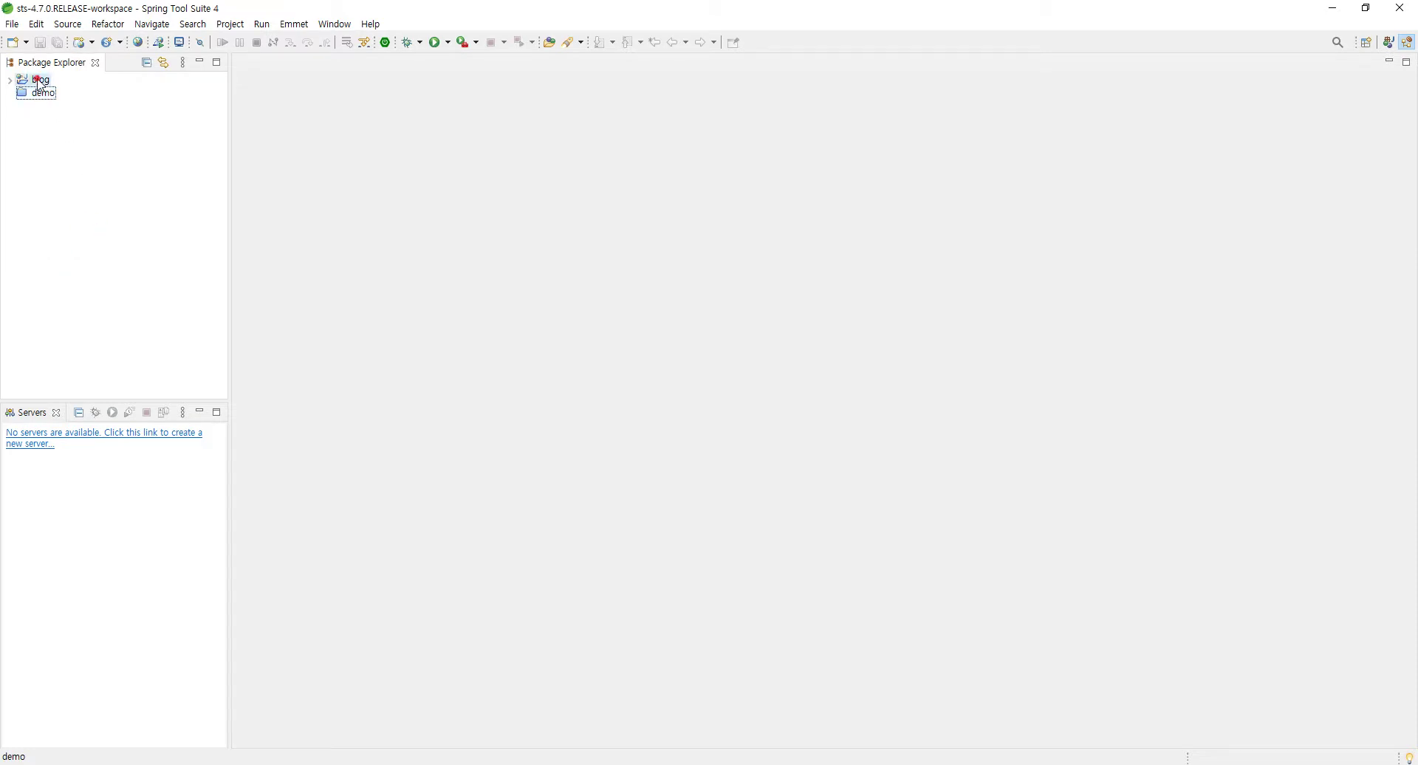
double_click(39, 80)
left_click_drag(229, 233, 370, 232)
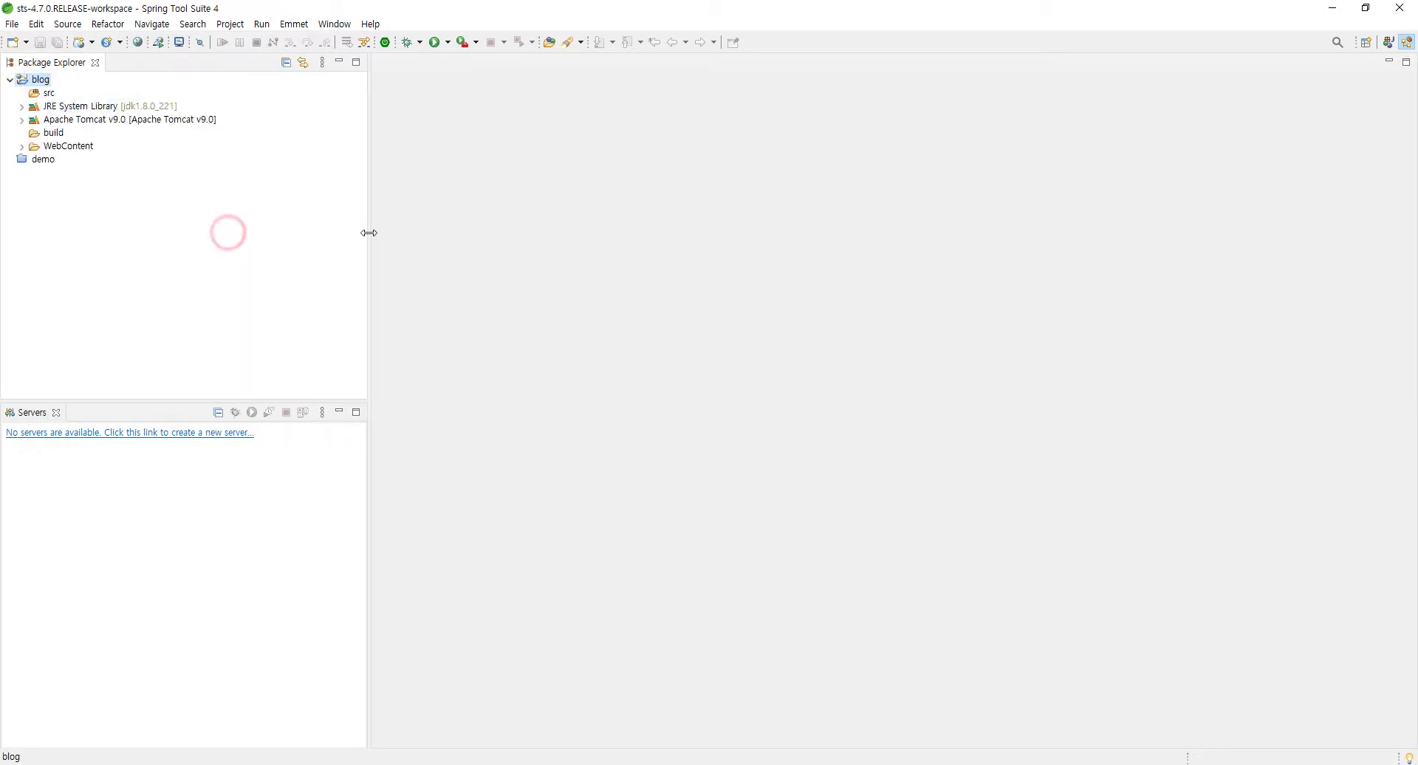
left_click(49, 94)
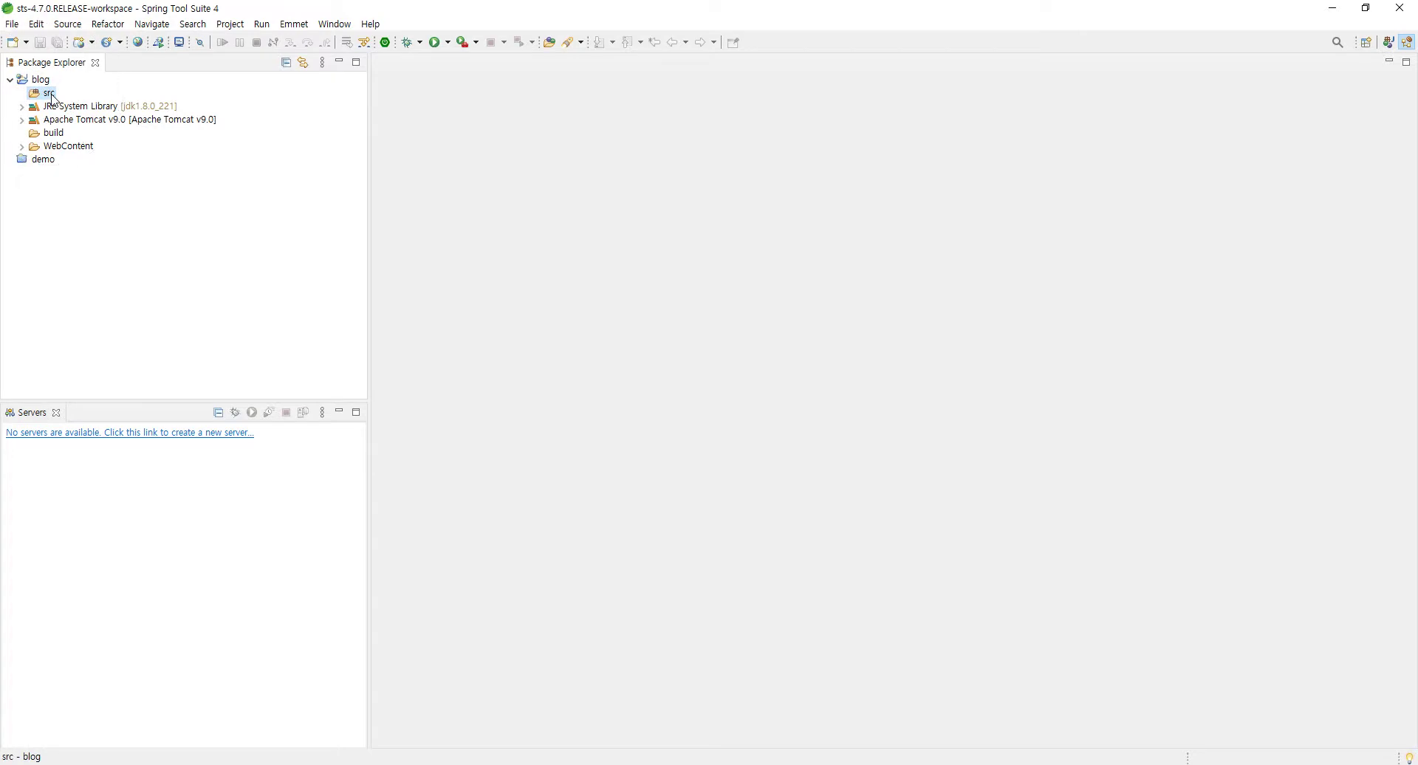
left_click(52, 95)
Launch the Web > Servlet wizard for src via New > Other..., filtering the list
right_click(42, 97)
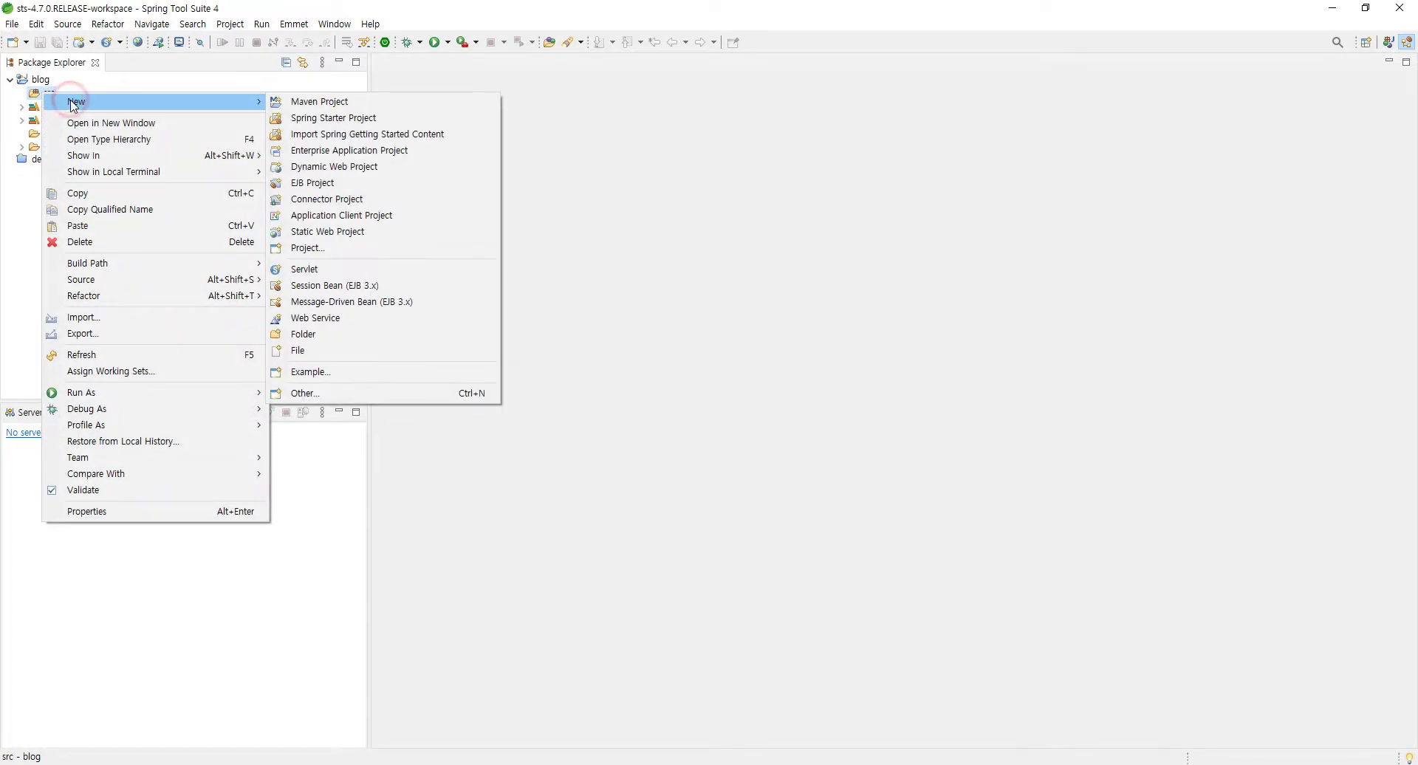
left_click(74, 106)
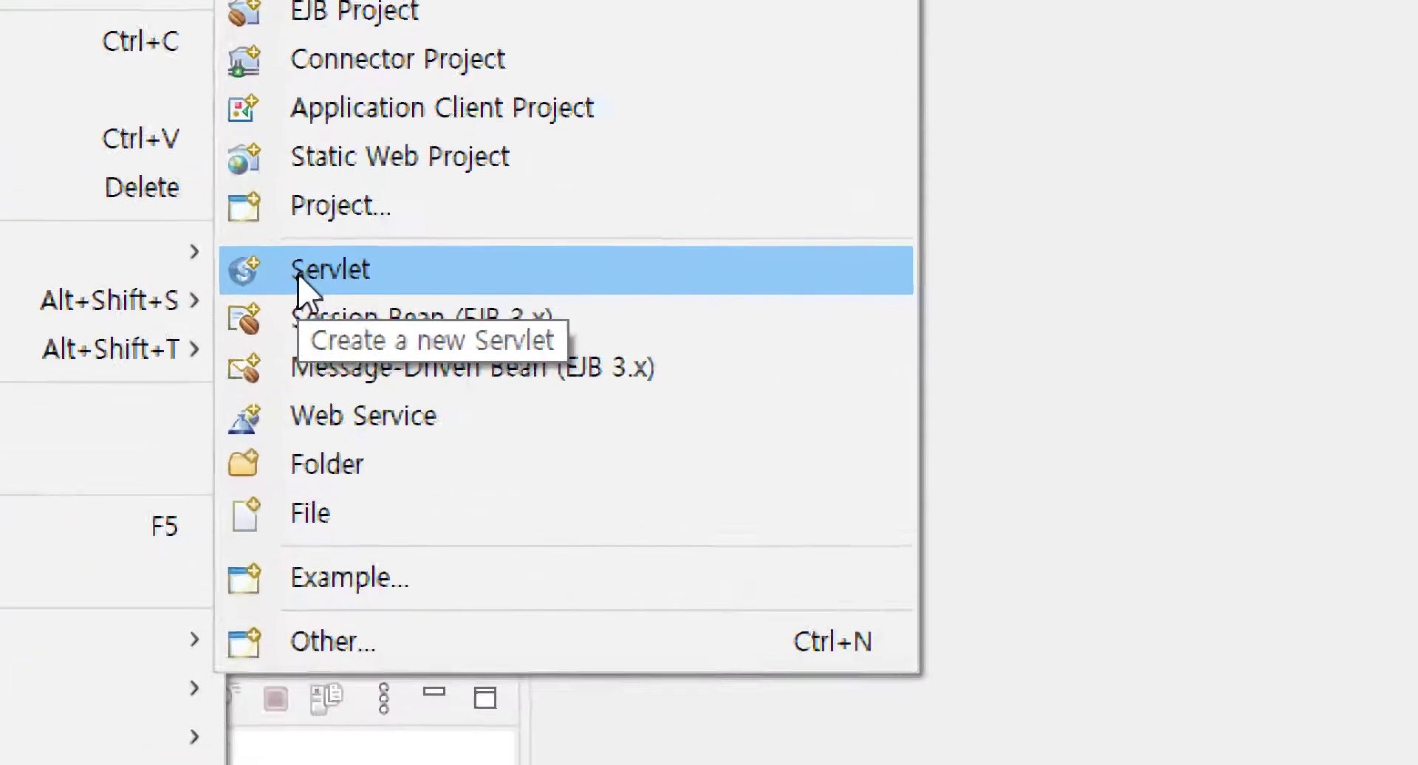
left_click(299, 274)
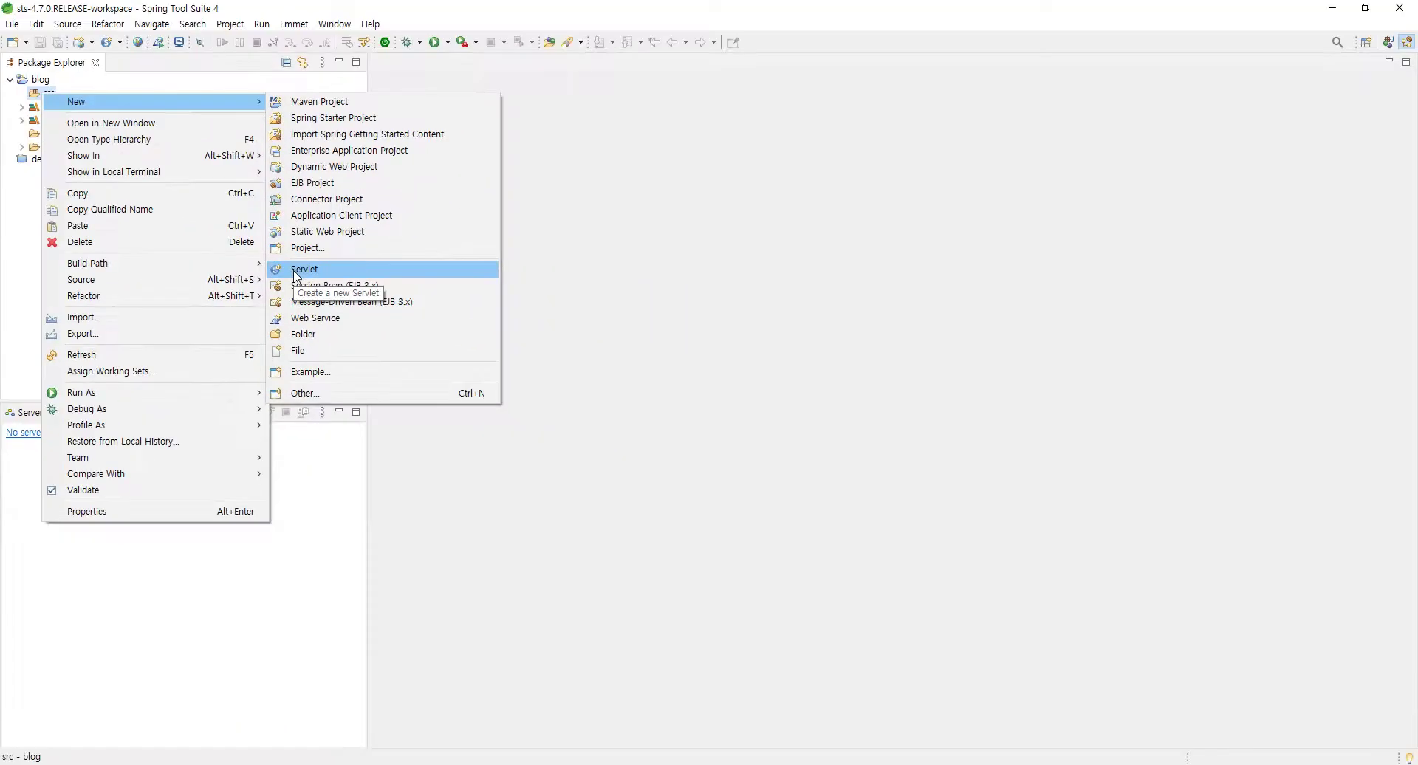
left_click(324, 397)
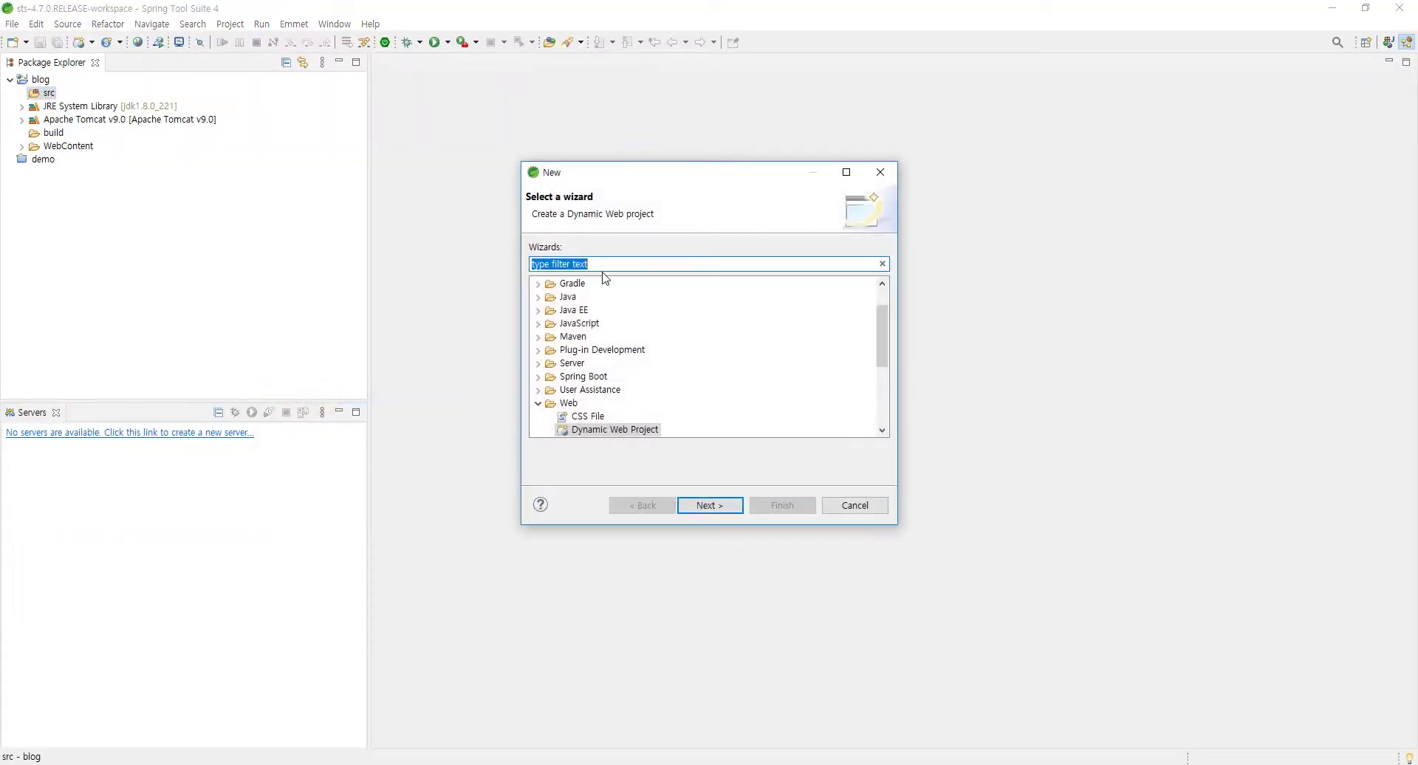
type("servle")
type("t")
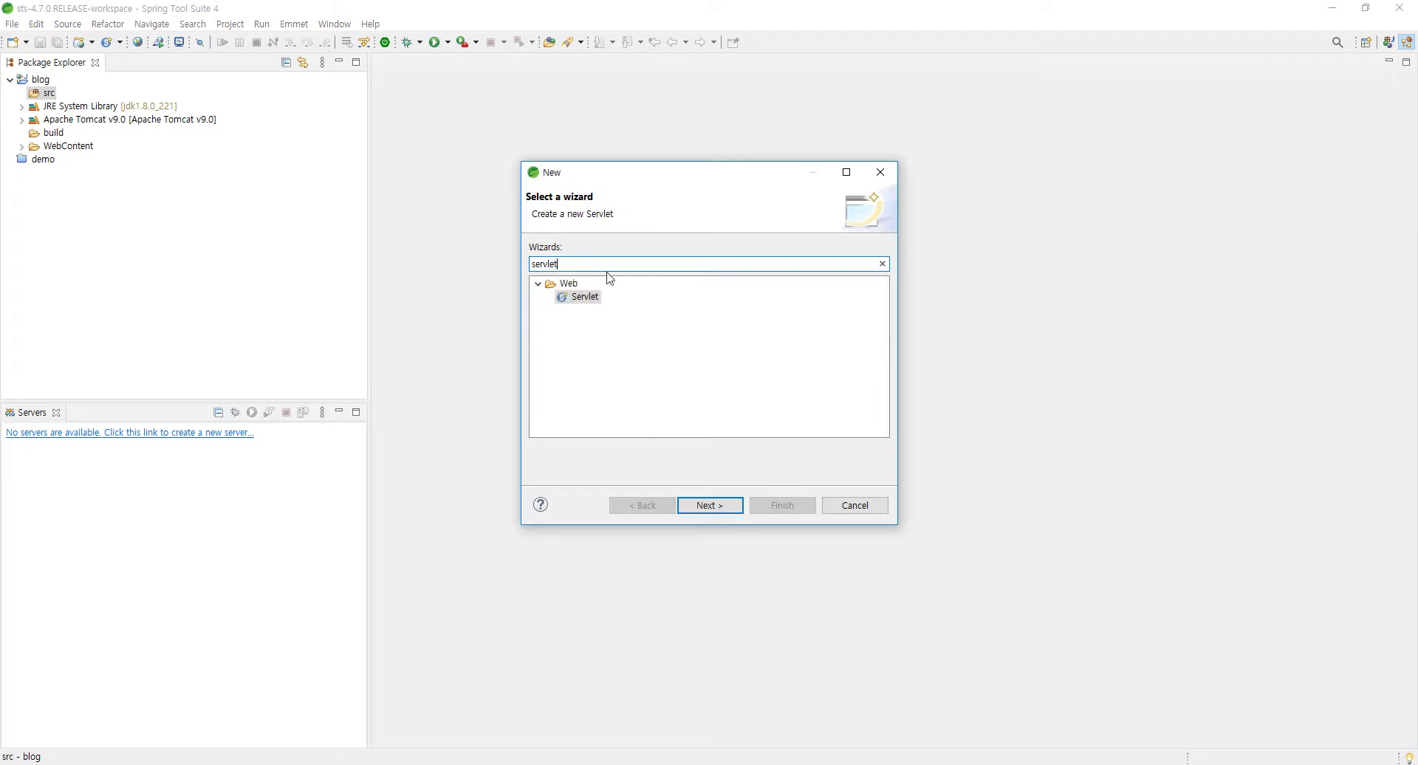
left_click(598, 297)
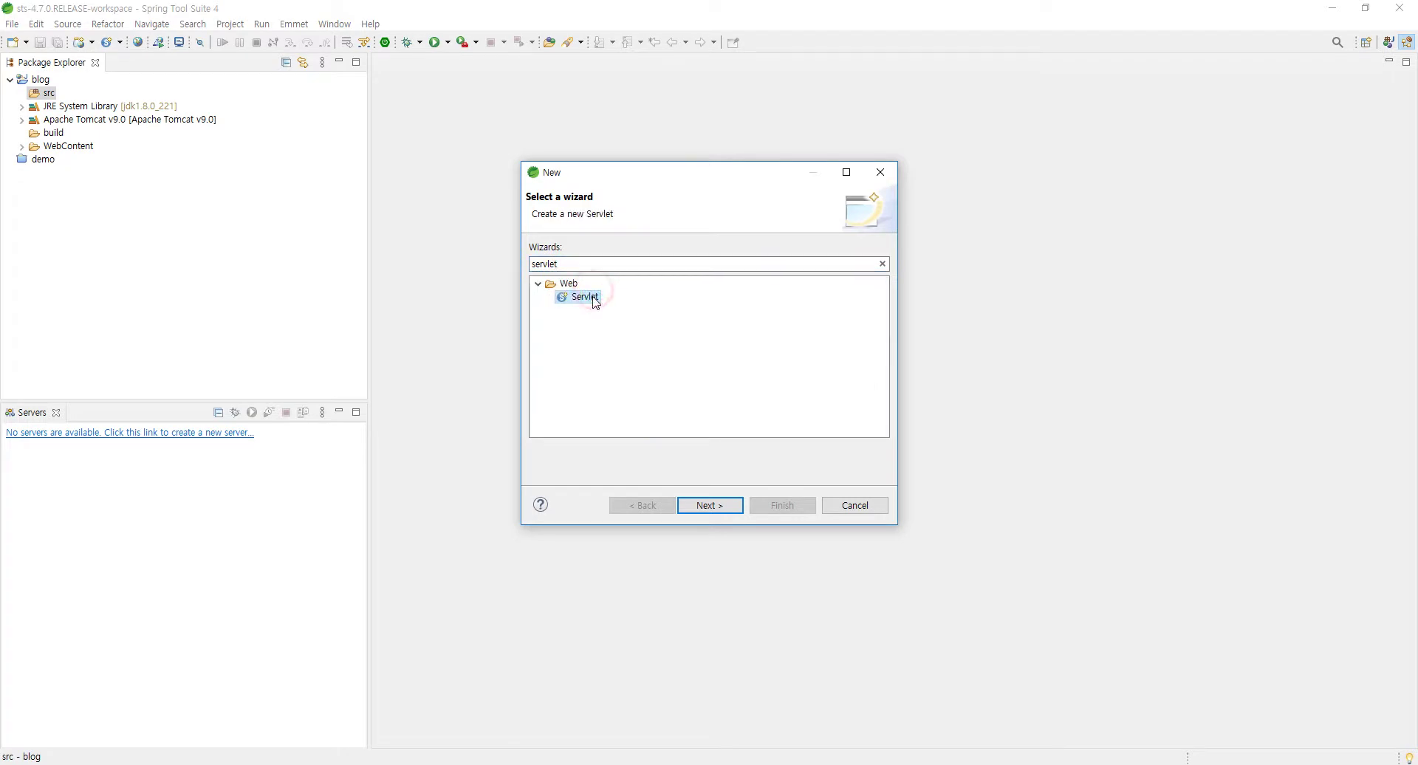
left_click(720, 507)
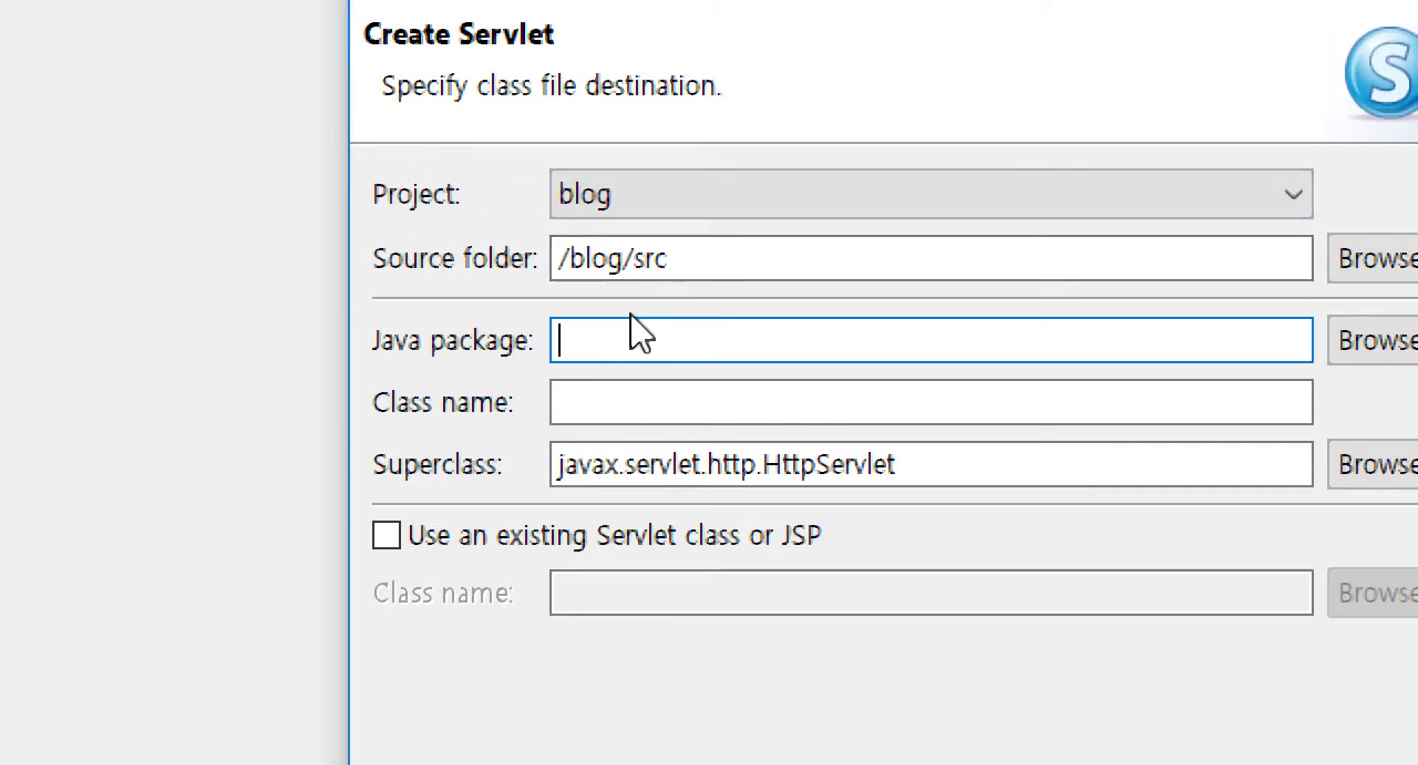
Enter package com.sbs.java.blog and class name HomeMainServlet
type("com.")
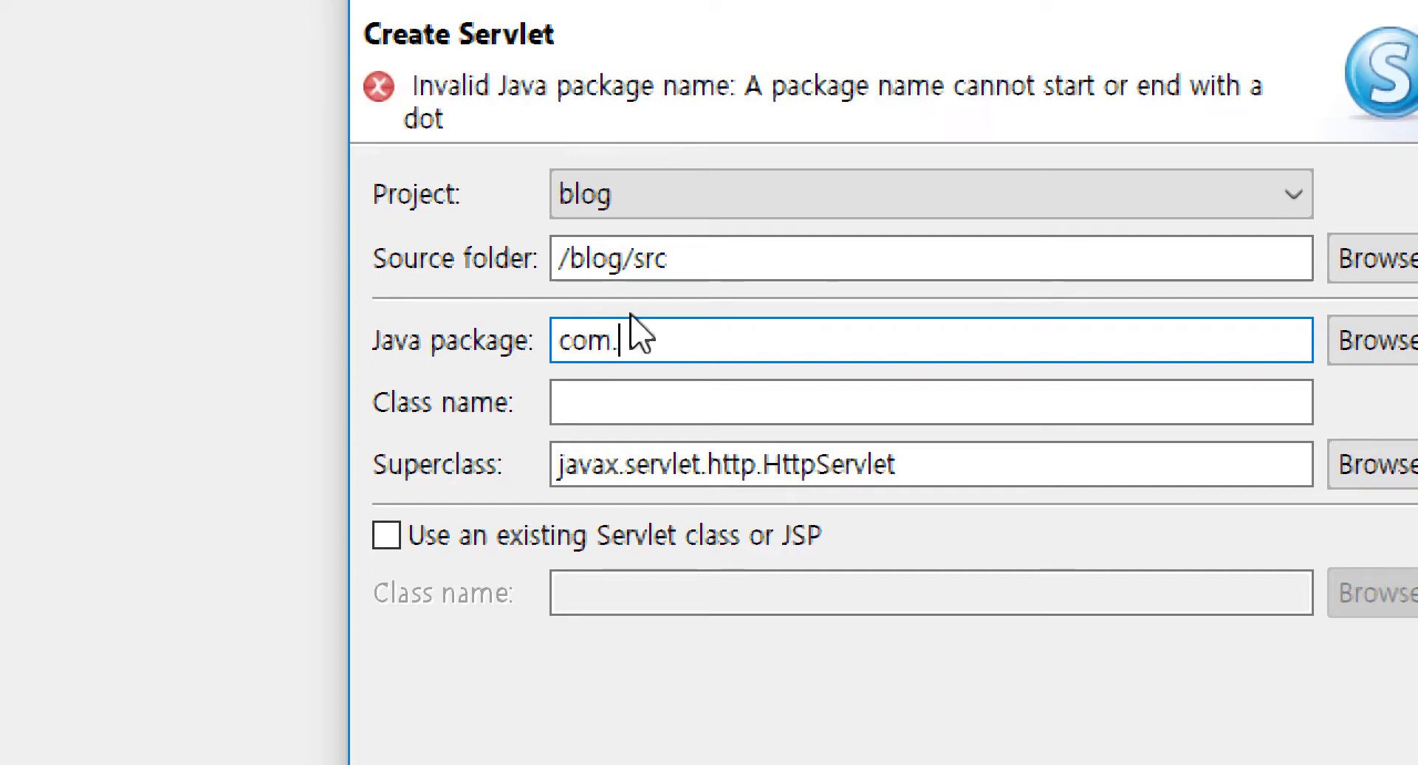
type("sbs")
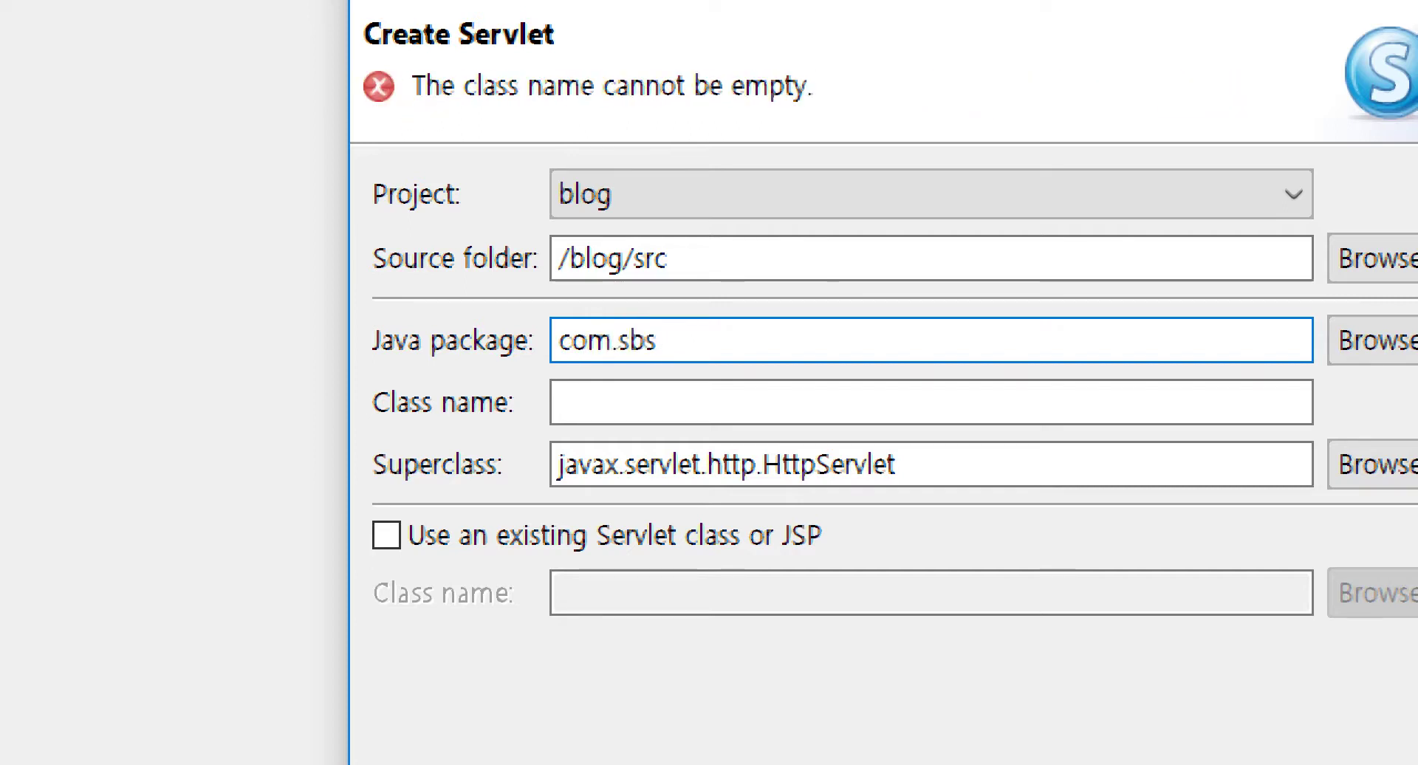
type(".java.blog")
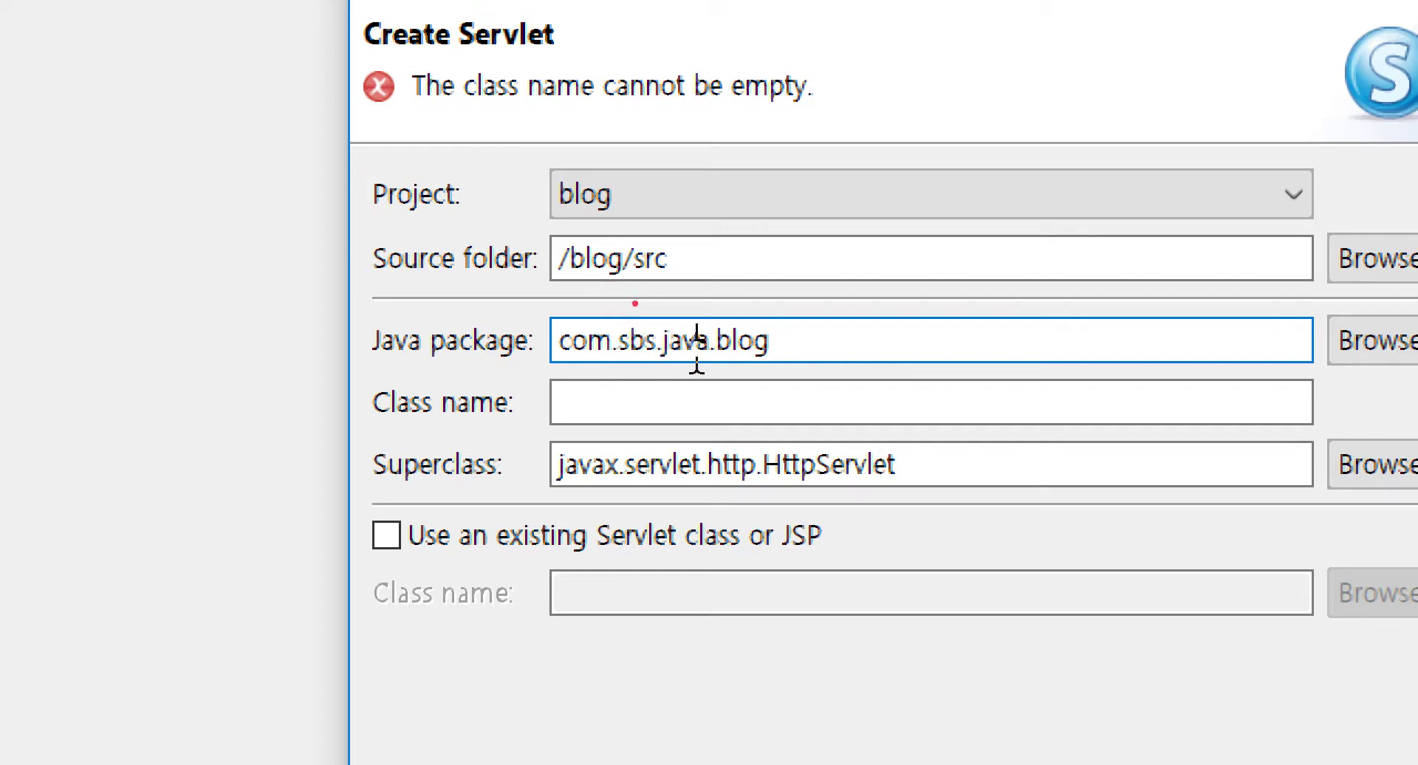
left_click(791, 410)
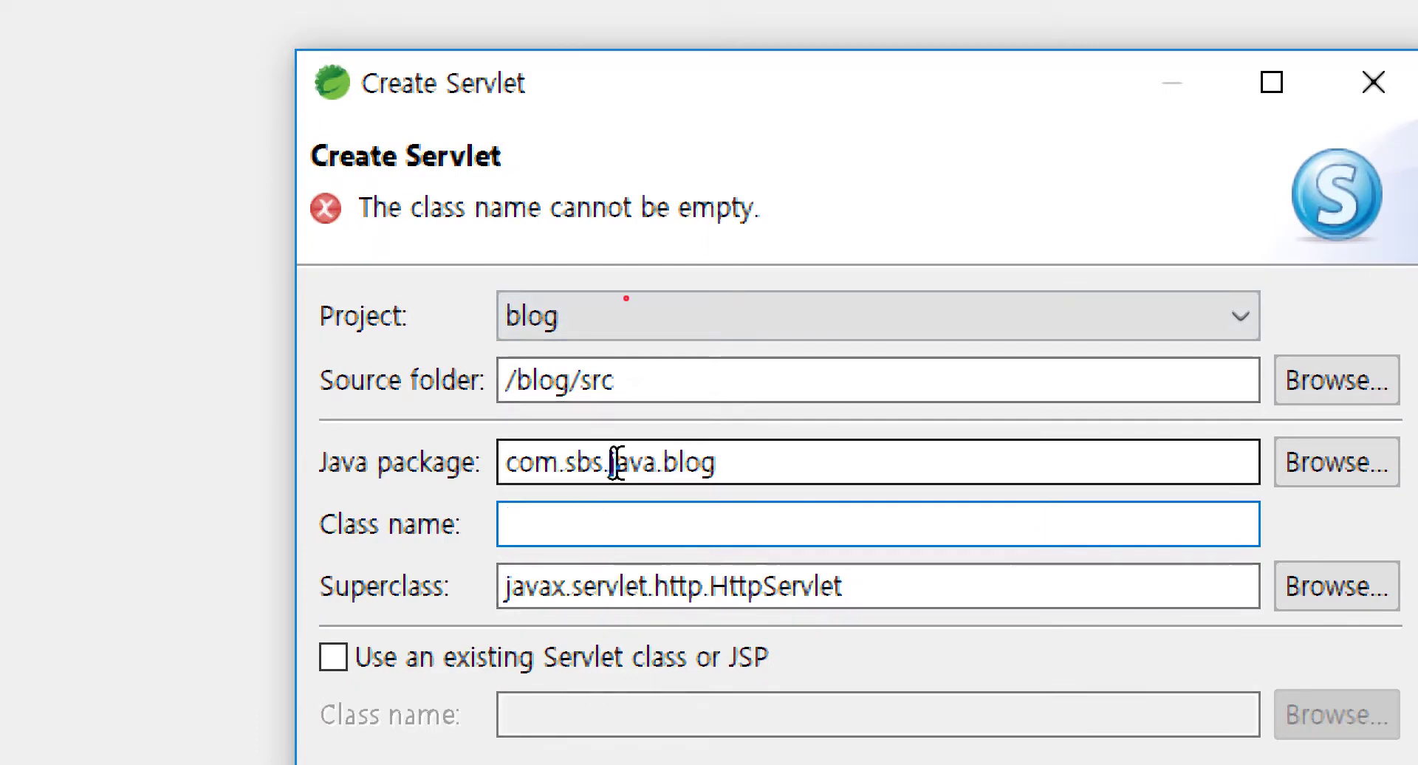
left_click(615, 463)
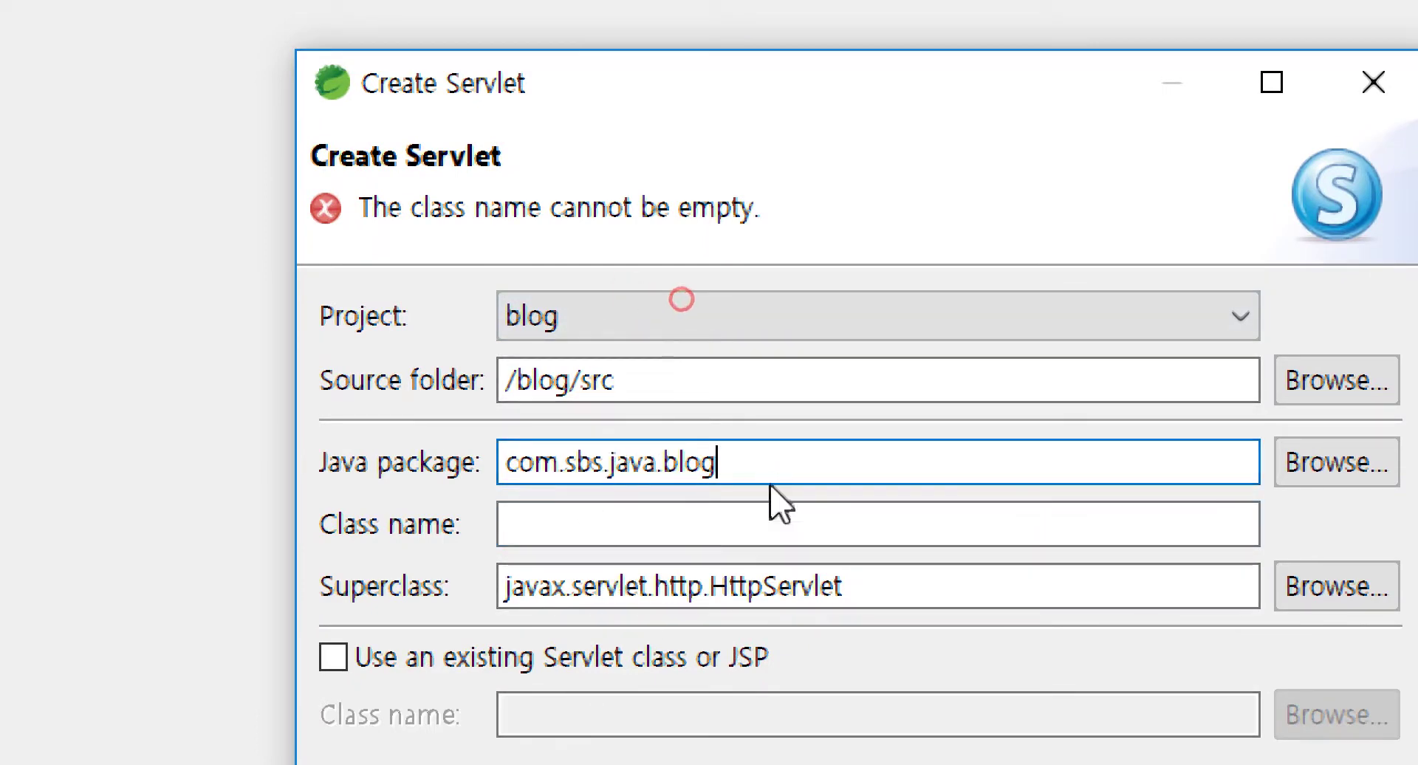
left_click(776, 520)
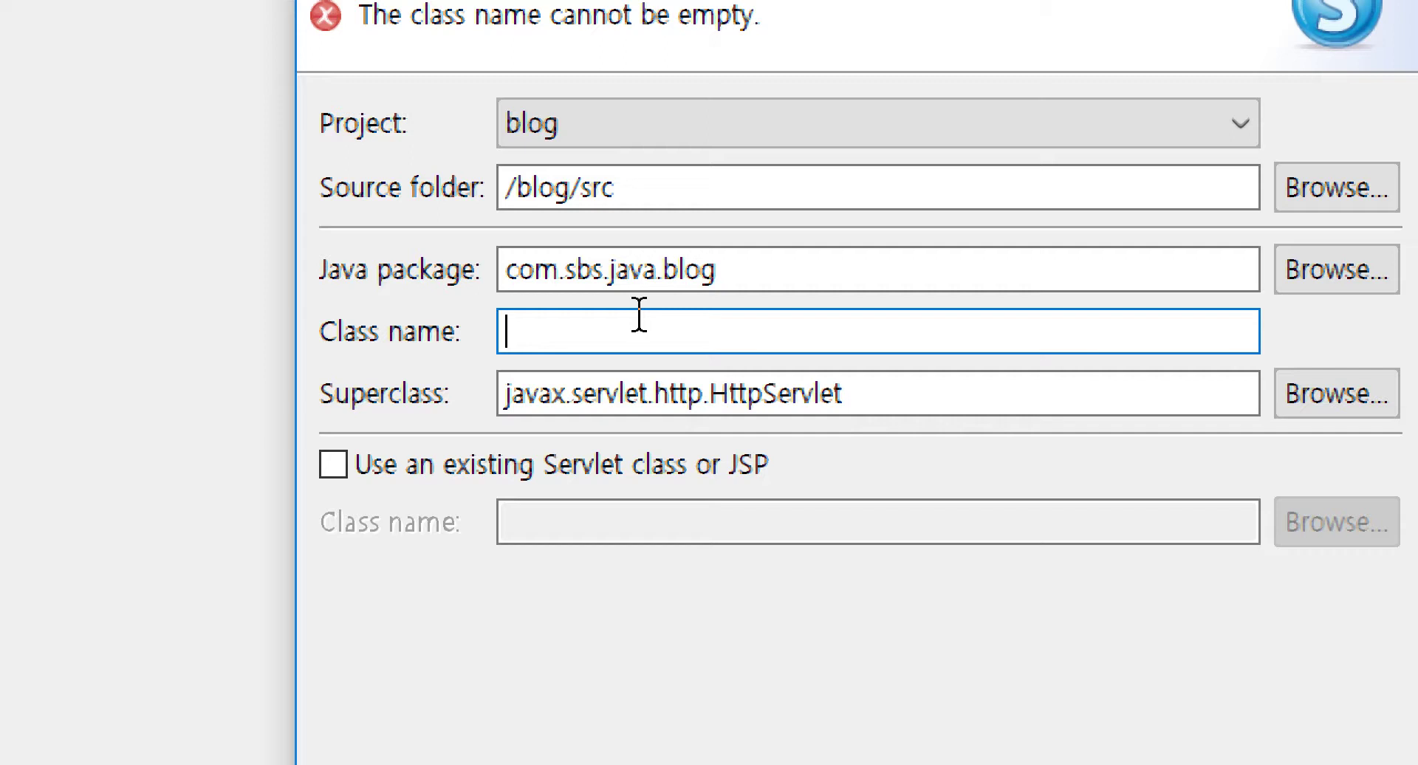
type("Home")
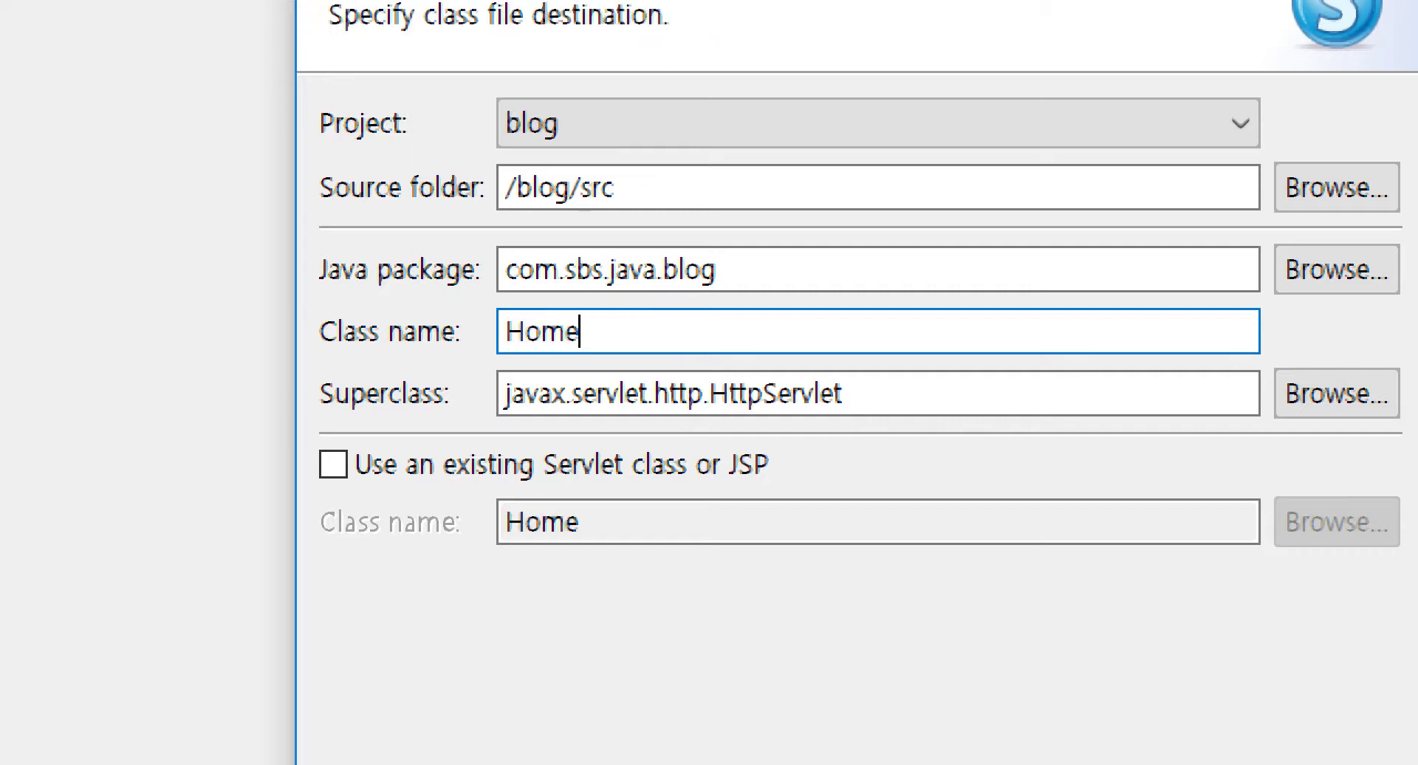
type("Main")
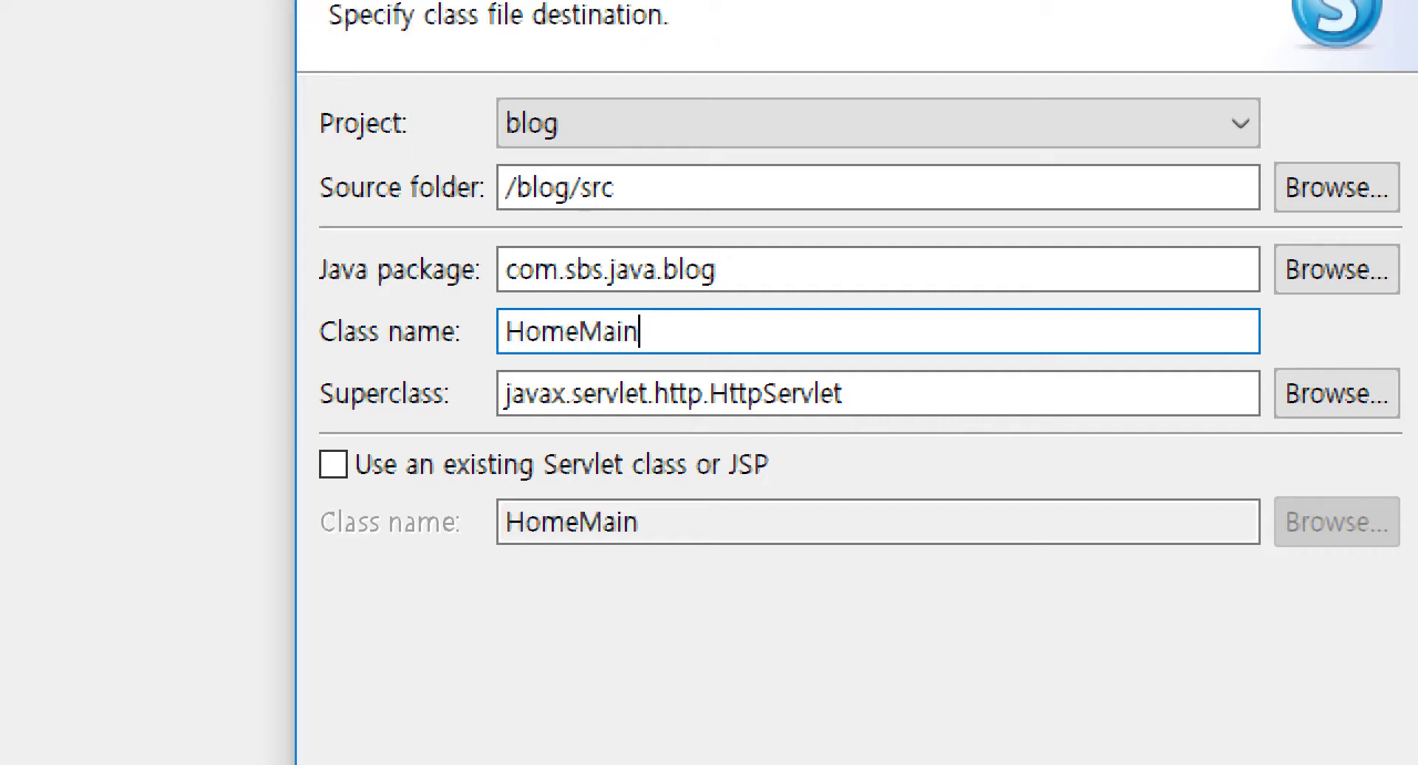
key("shift+Left")
key("shift+Left")
key("shift+Left")
key("shift+Left")
key("shift+Left")
key("shift+Right")
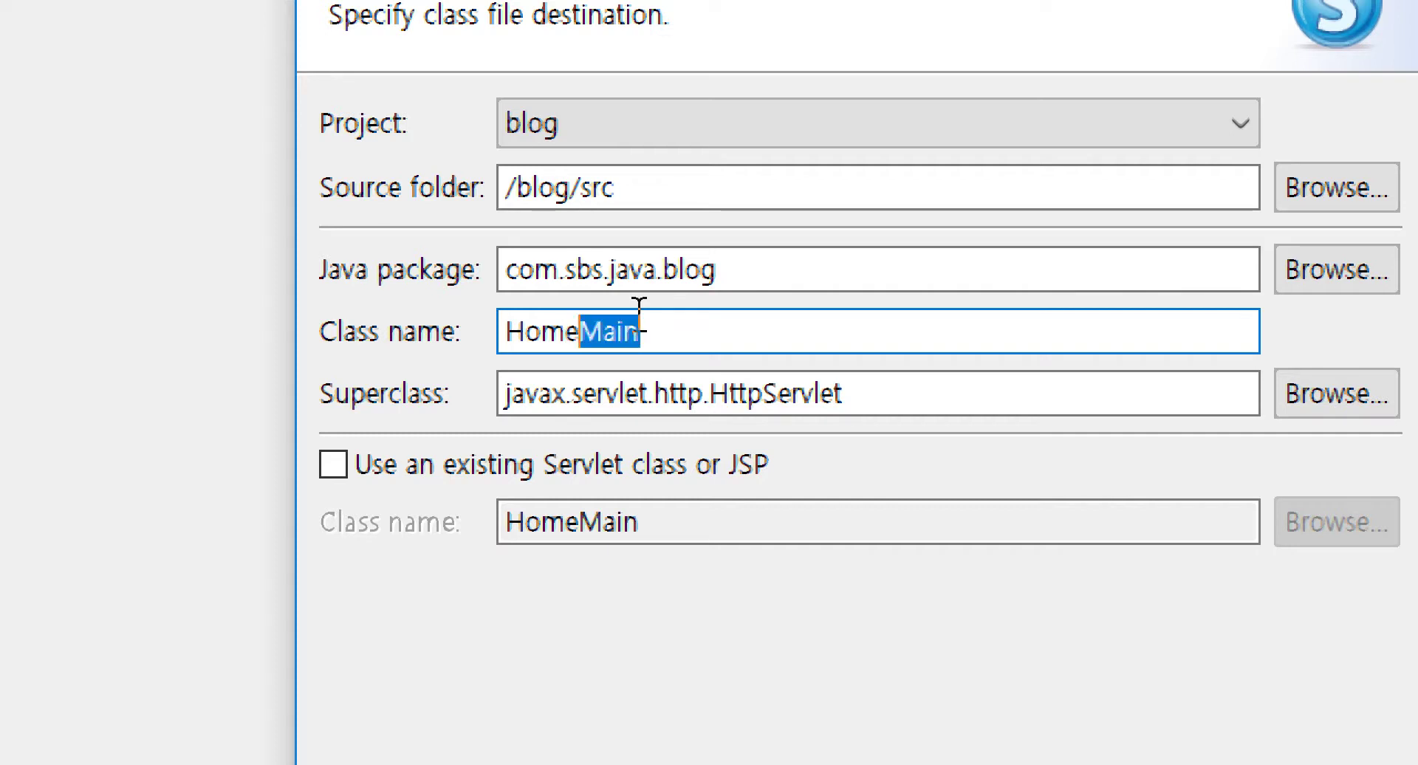
key("Home")
type("Servlet")
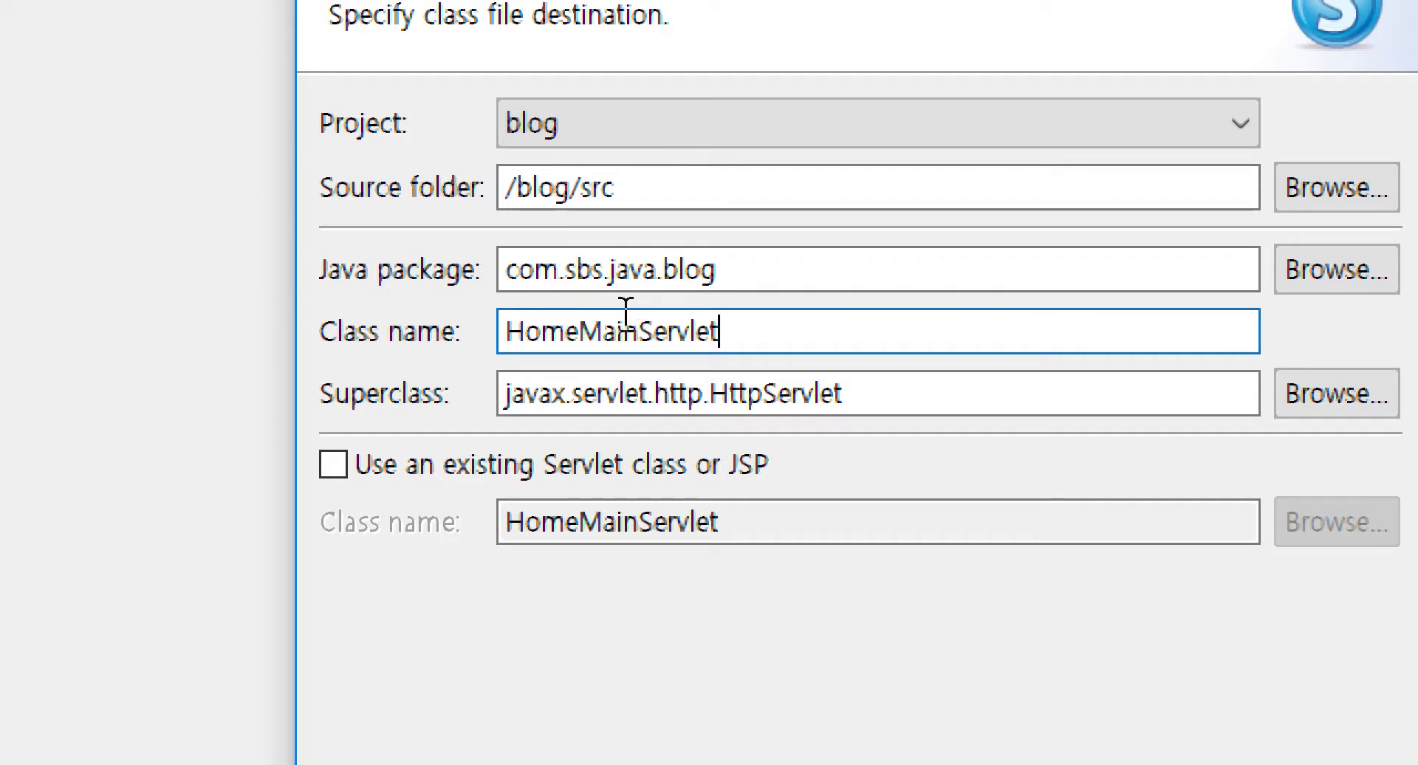
left_click(651, 333)
left_click(524, 341)
left_click_drag(586, 338, 807, 333)
left_click(675, 332)
left_click(808, 332)
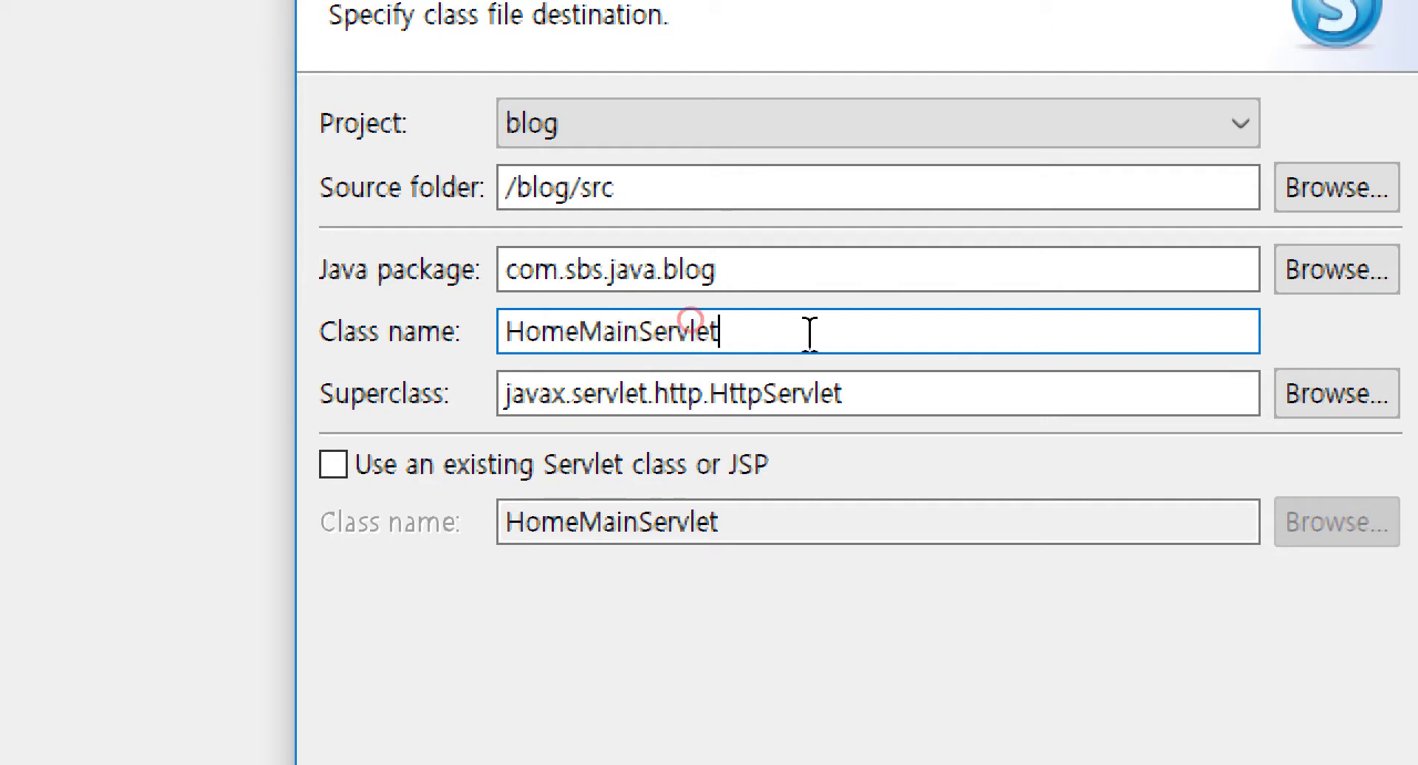
Review the package and superclass fields, then step through the wizard to Finish
left_click(604, 271)
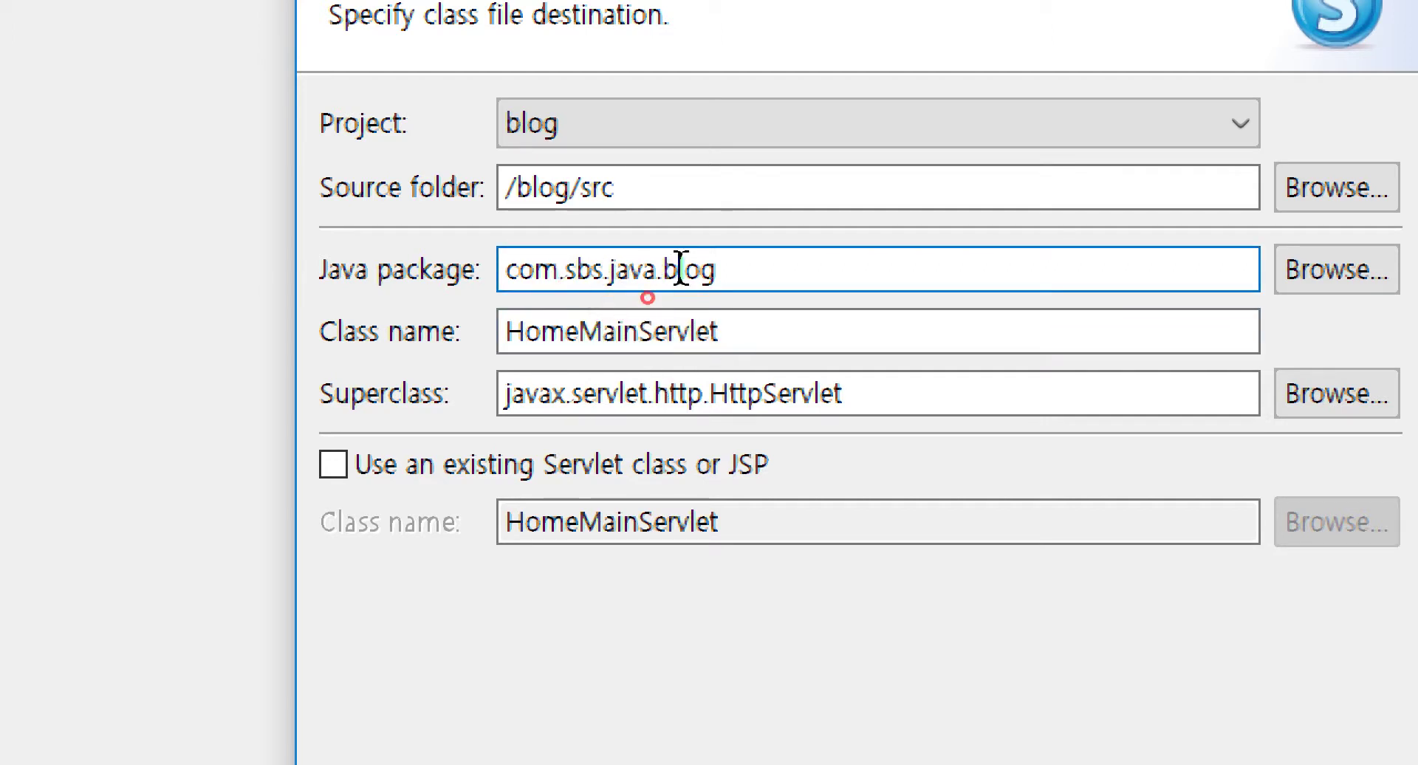
left_click_drag(716, 271, 458, 281)
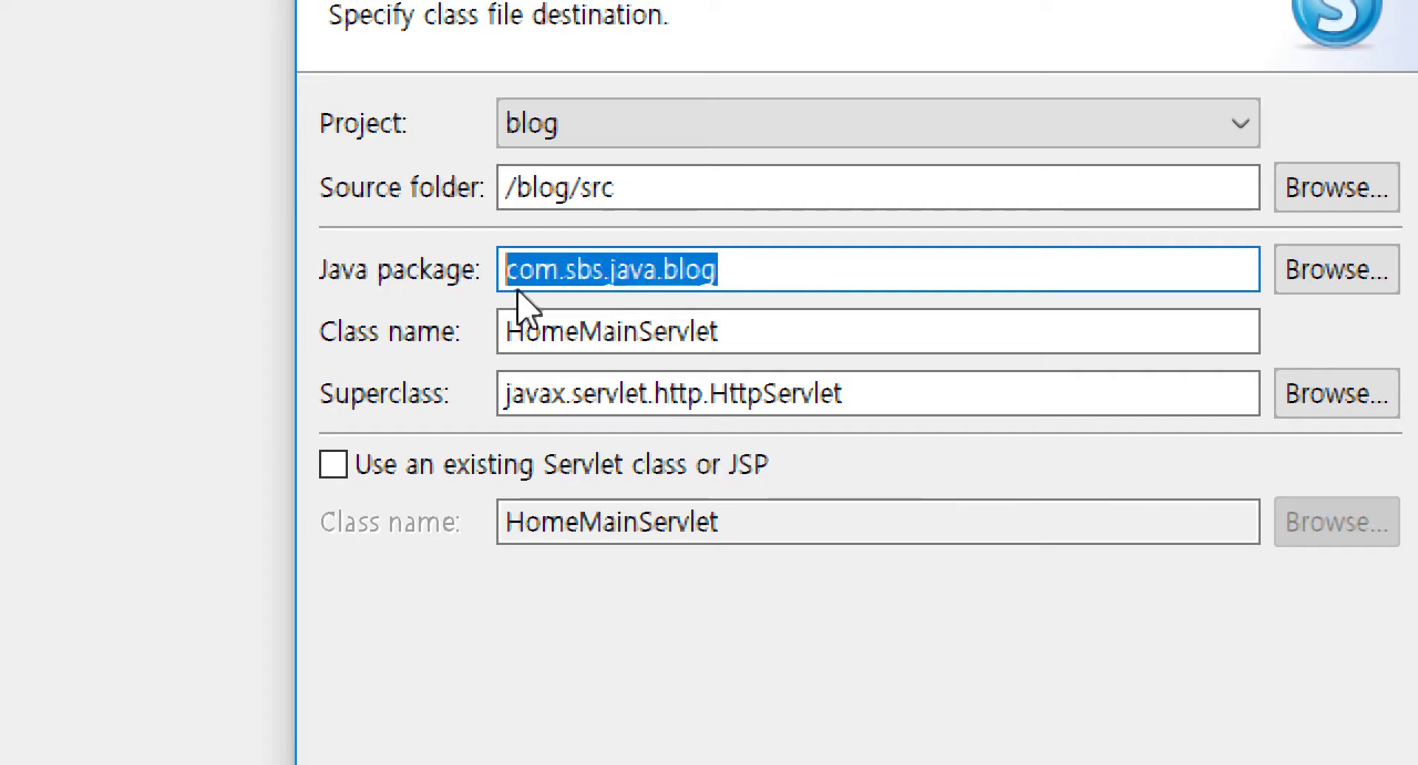
key("Right")
left_click(552, 395)
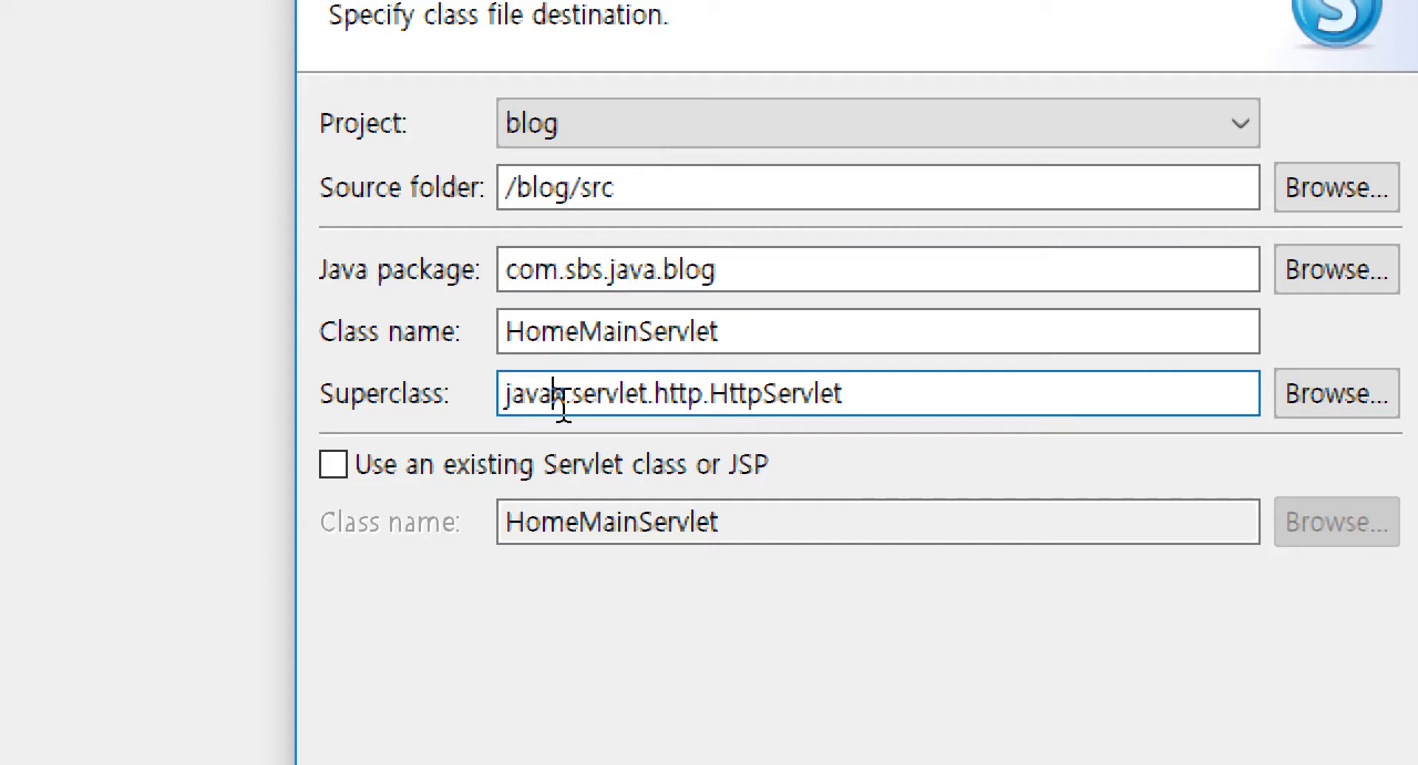
left_click_drag(849, 399, 480, 402)
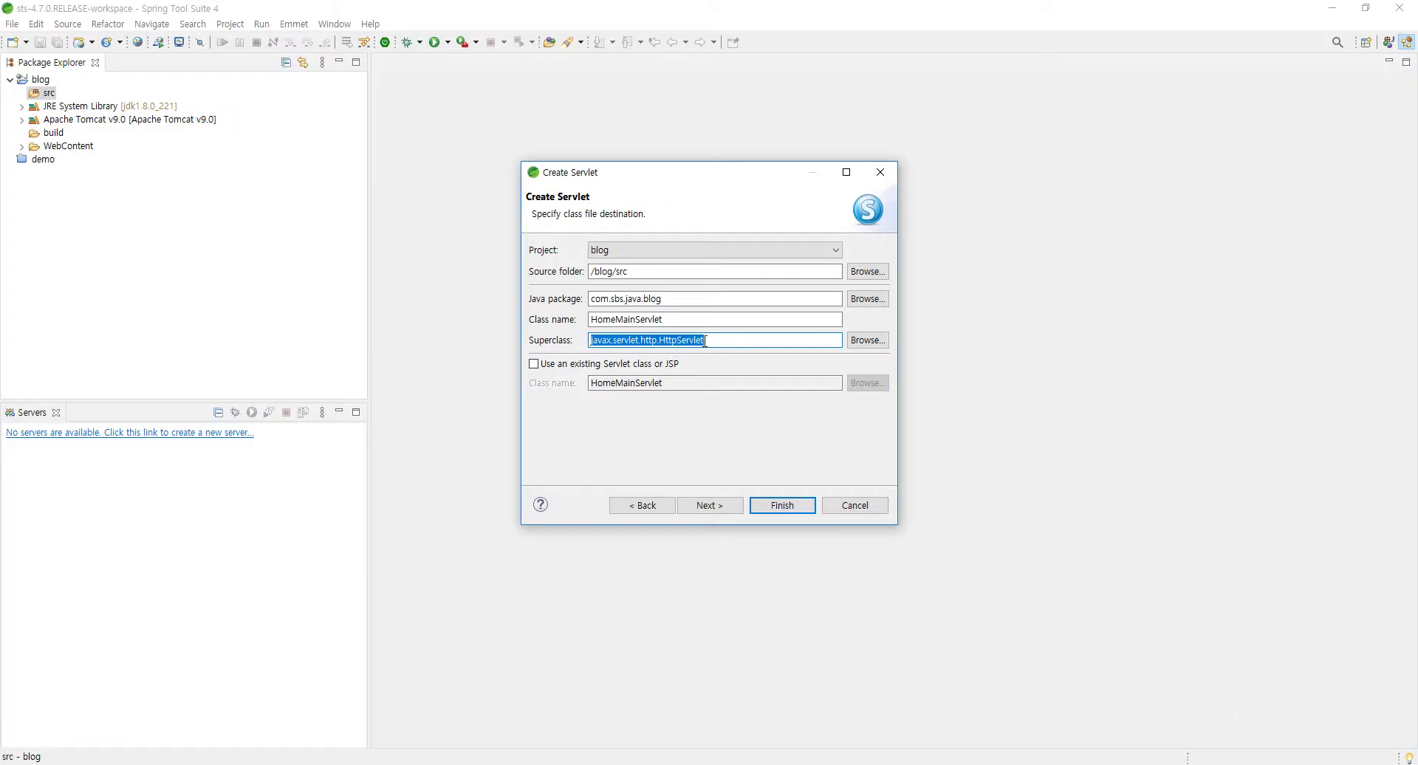
left_click(729, 507)
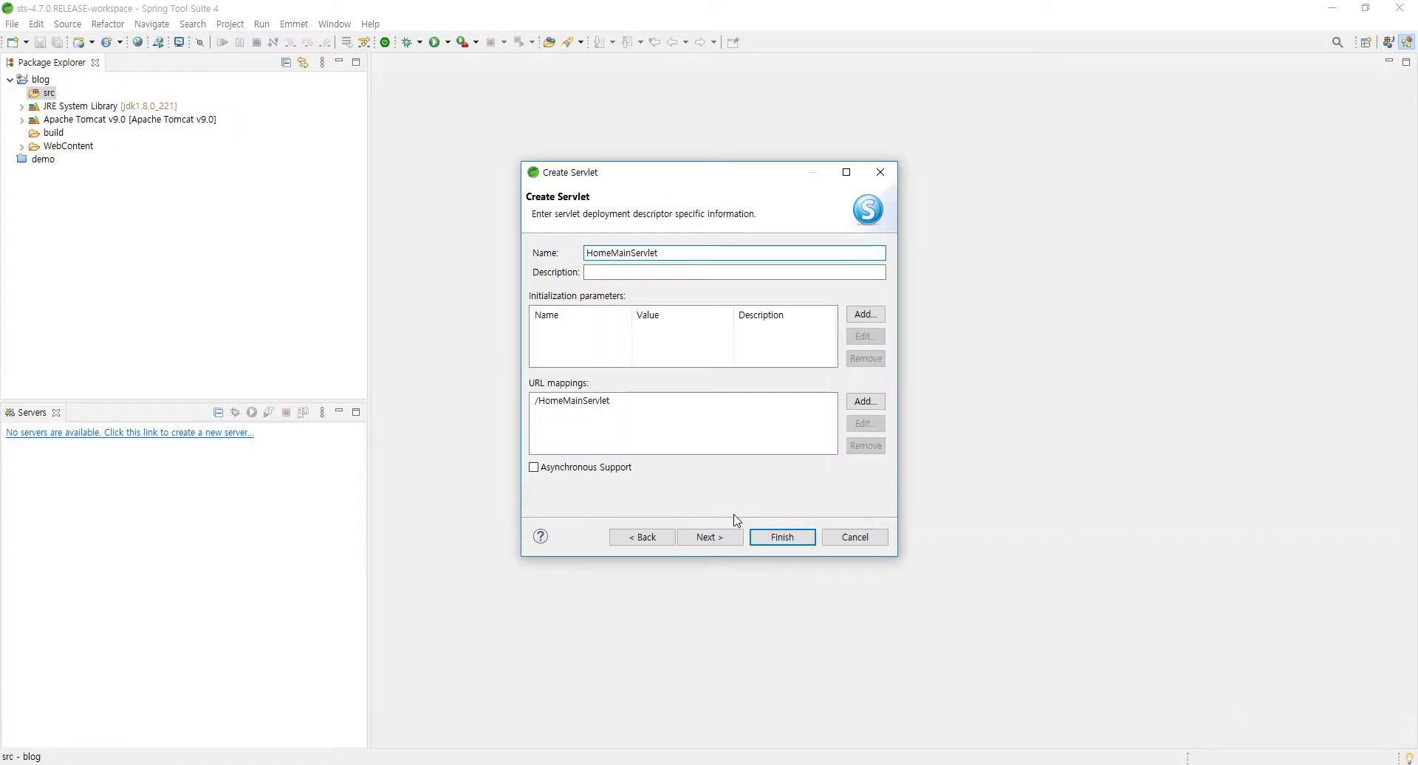
left_click(720, 537)
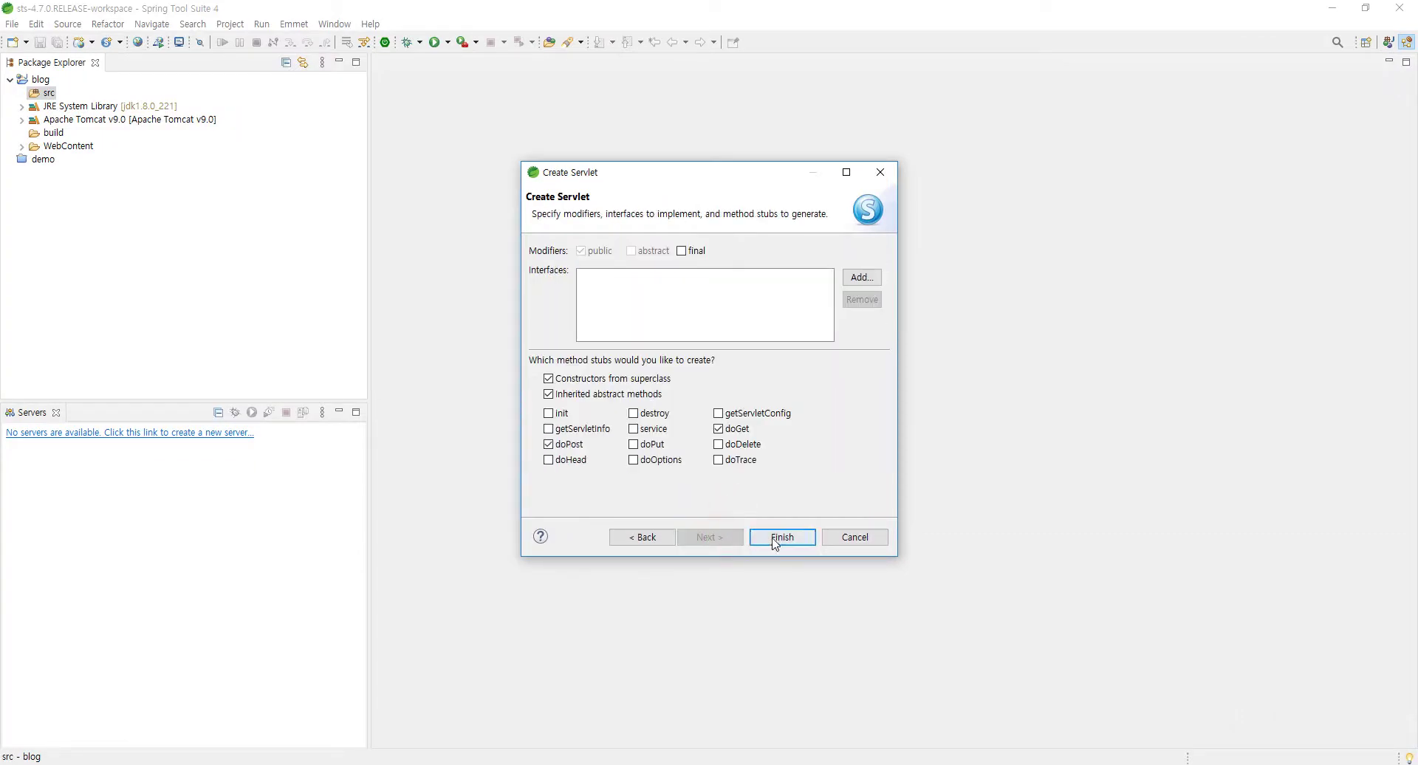
left_click(776, 541)
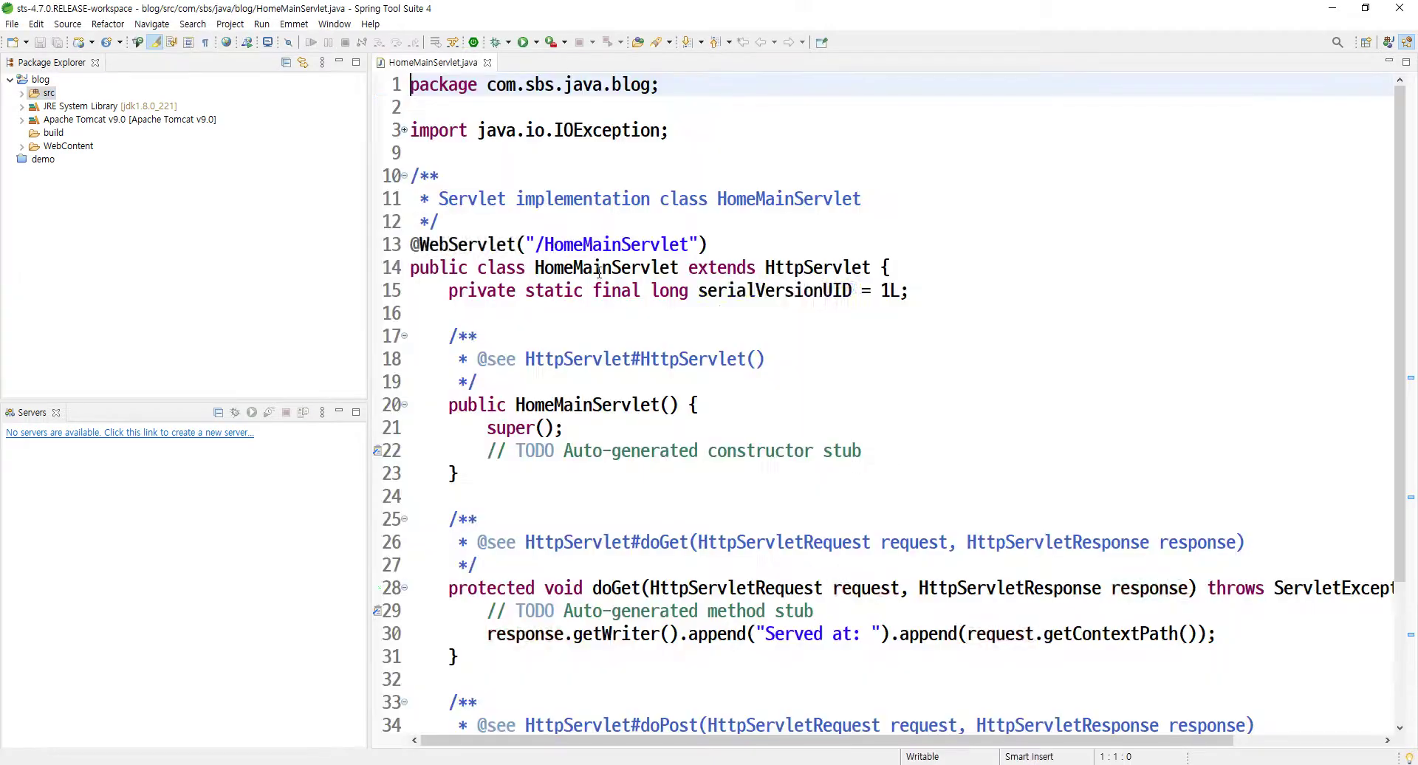
Widen the editor area and enlarge the code font twice with Ctrl+=
left_click(581, 177)
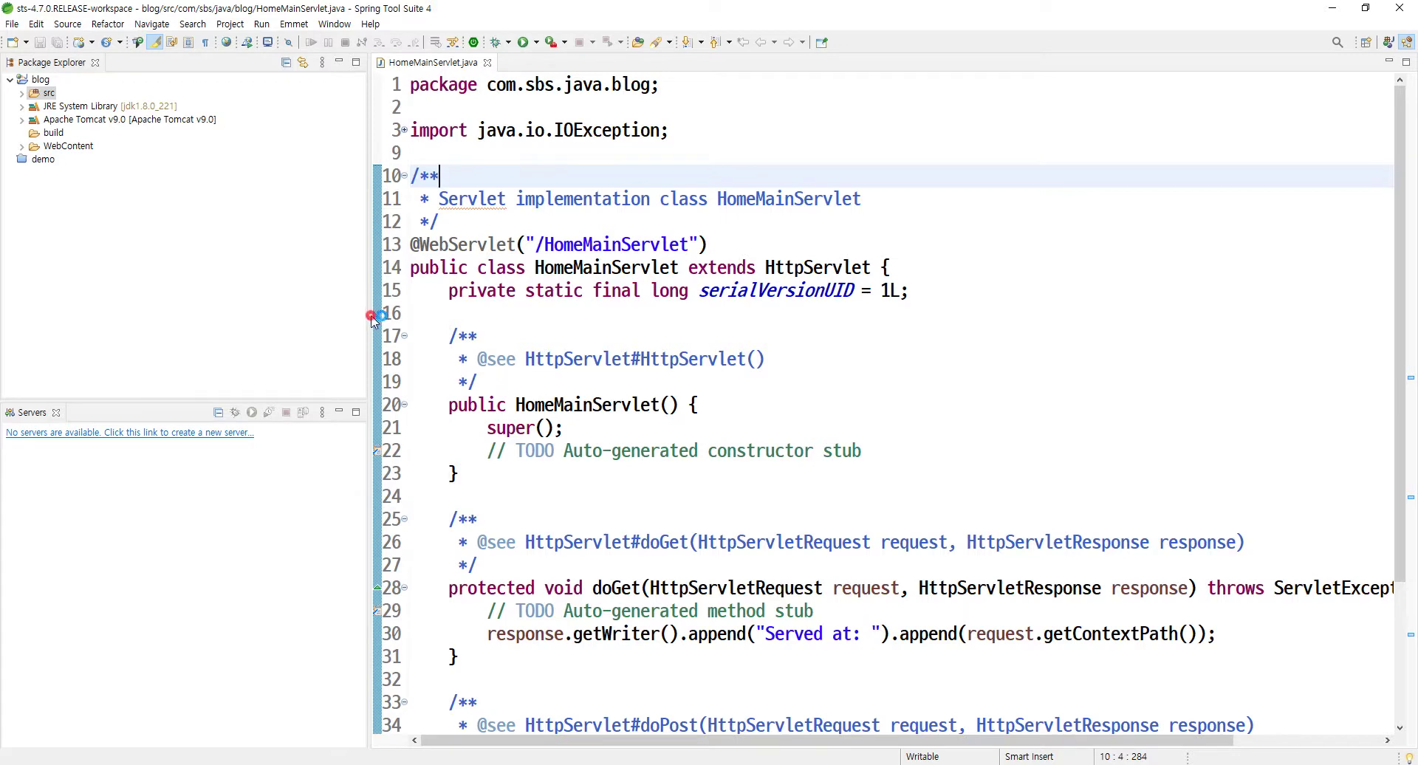
left_click_drag(373, 319, 338, 317)
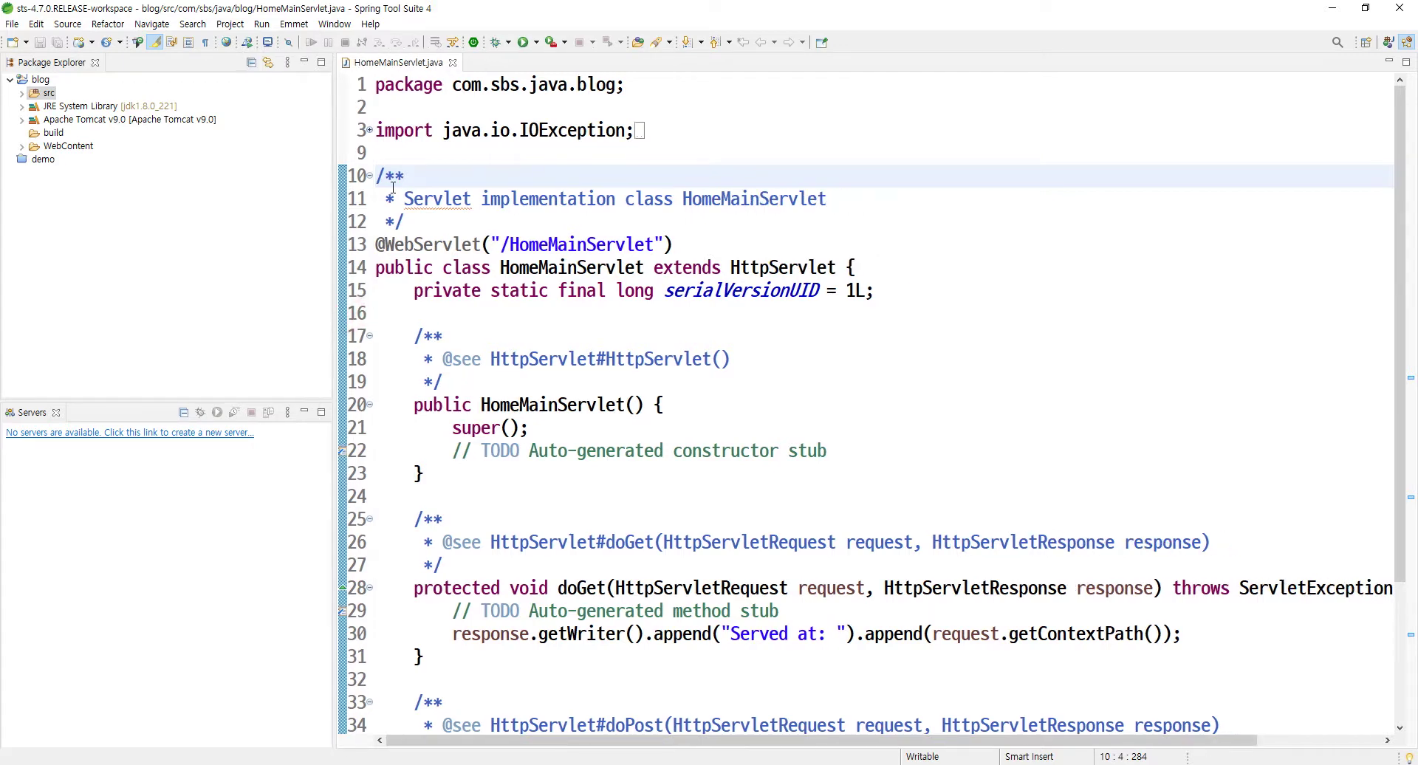
left_click(384, 151)
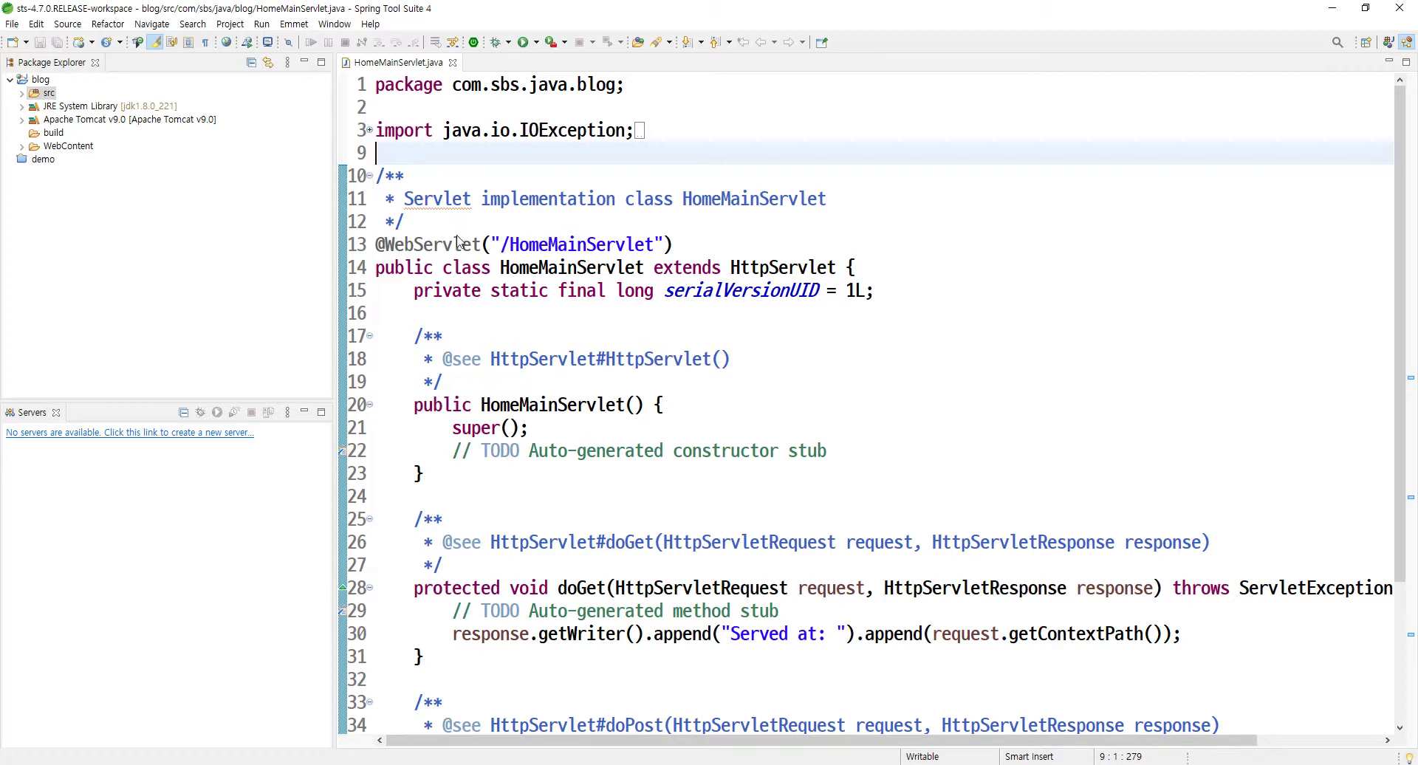
key("ctrl+equal")
key("ctrl+equal")
key("ctrl+equal")
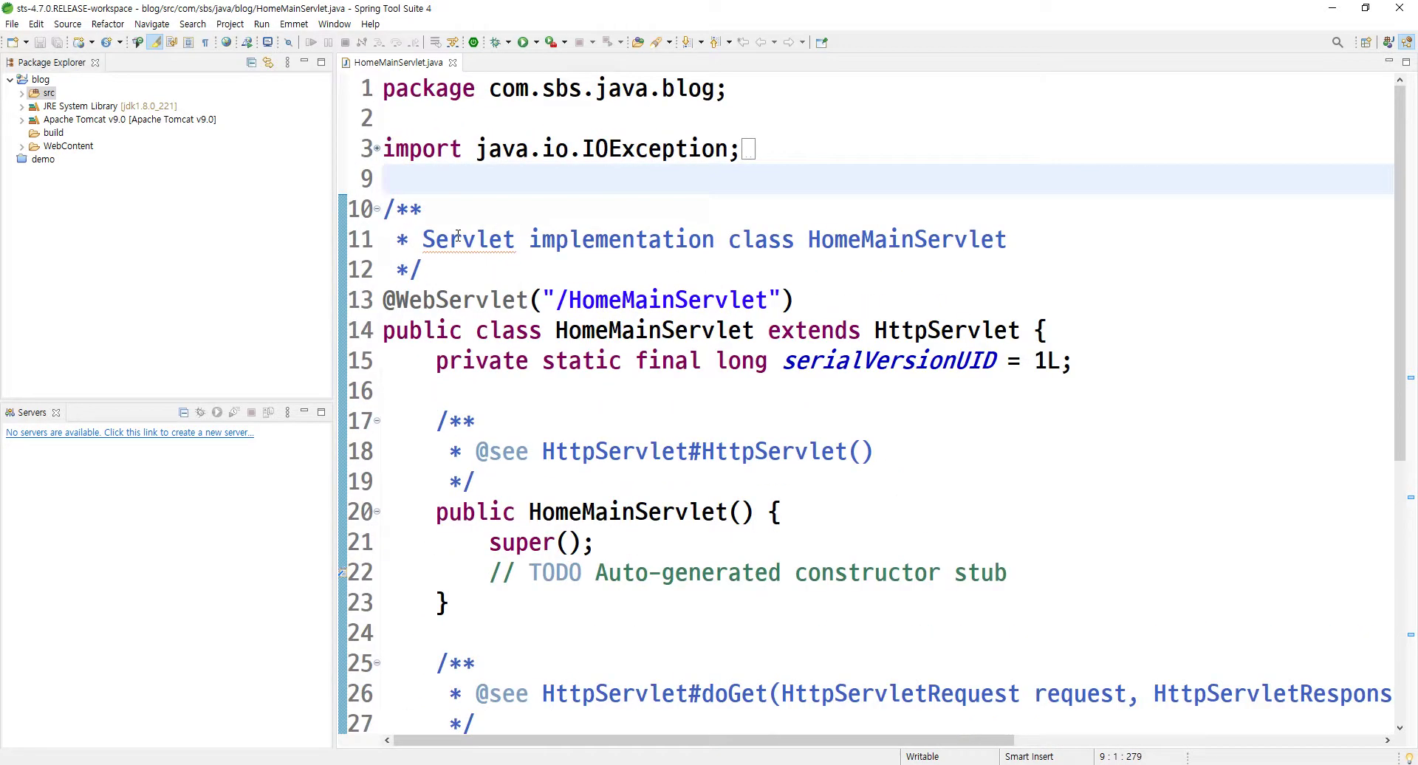
key("ctrl+equal")
key("ctrl+equal")
key("ctrl+equal")
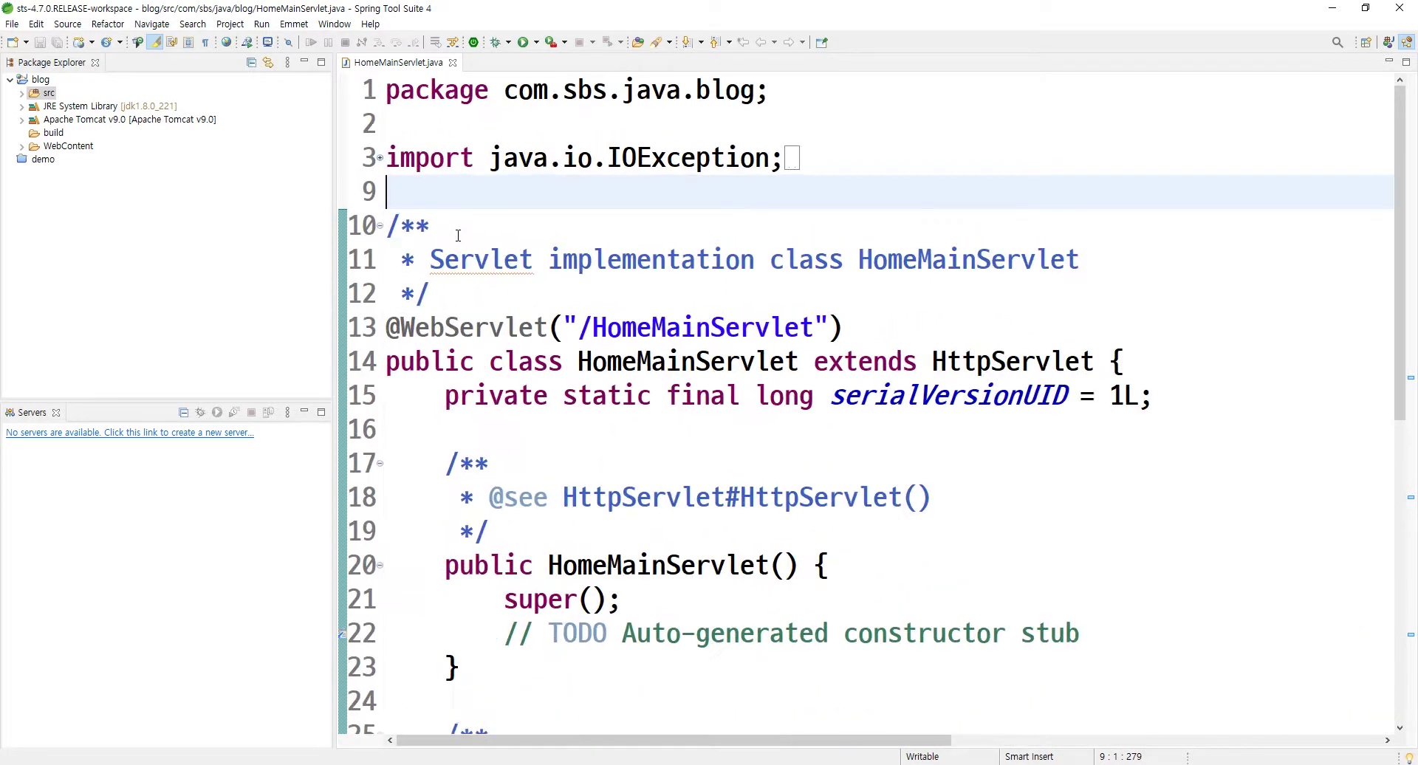
key("Down")
key("Up")
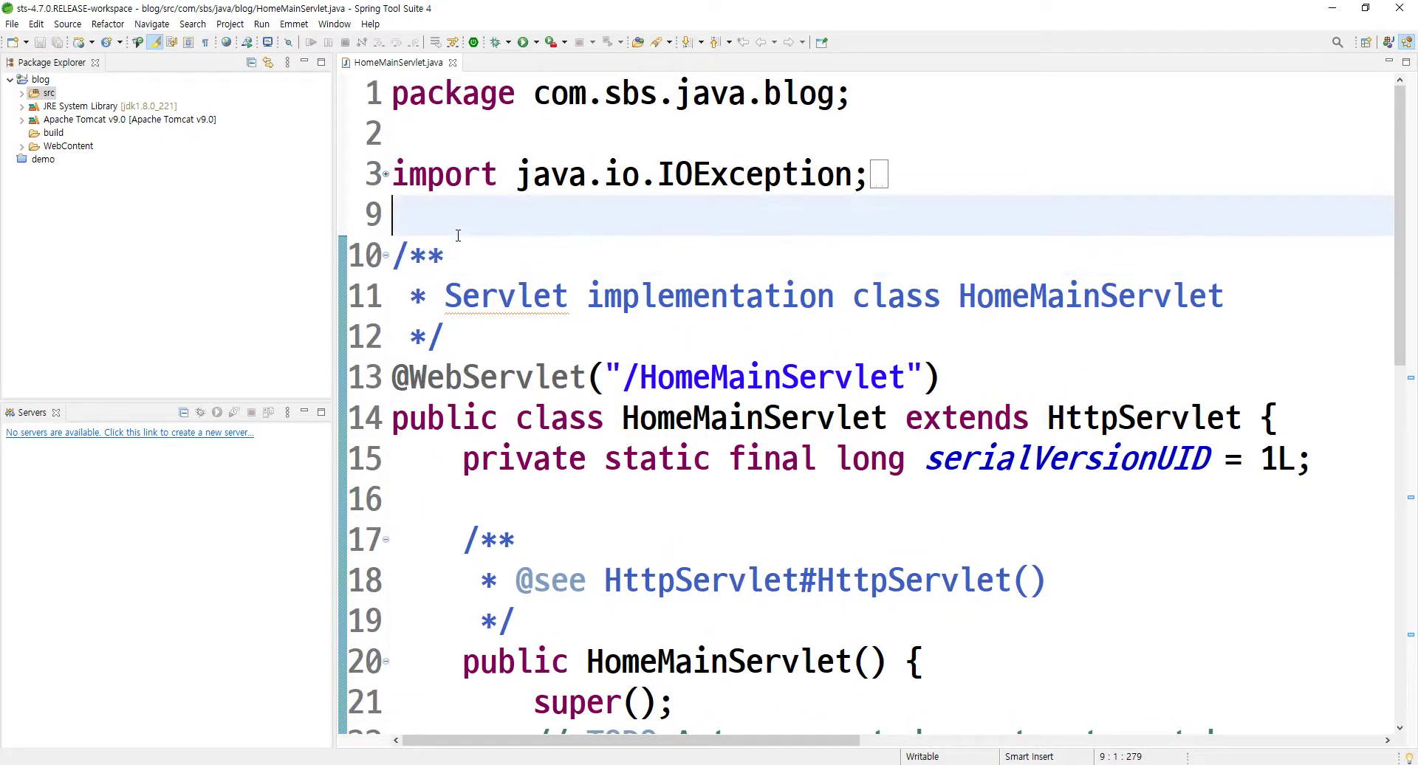
key("shift+Down")
key("shift+Down")
key("shift+Down")
key("shift+Down")
key("Delete")
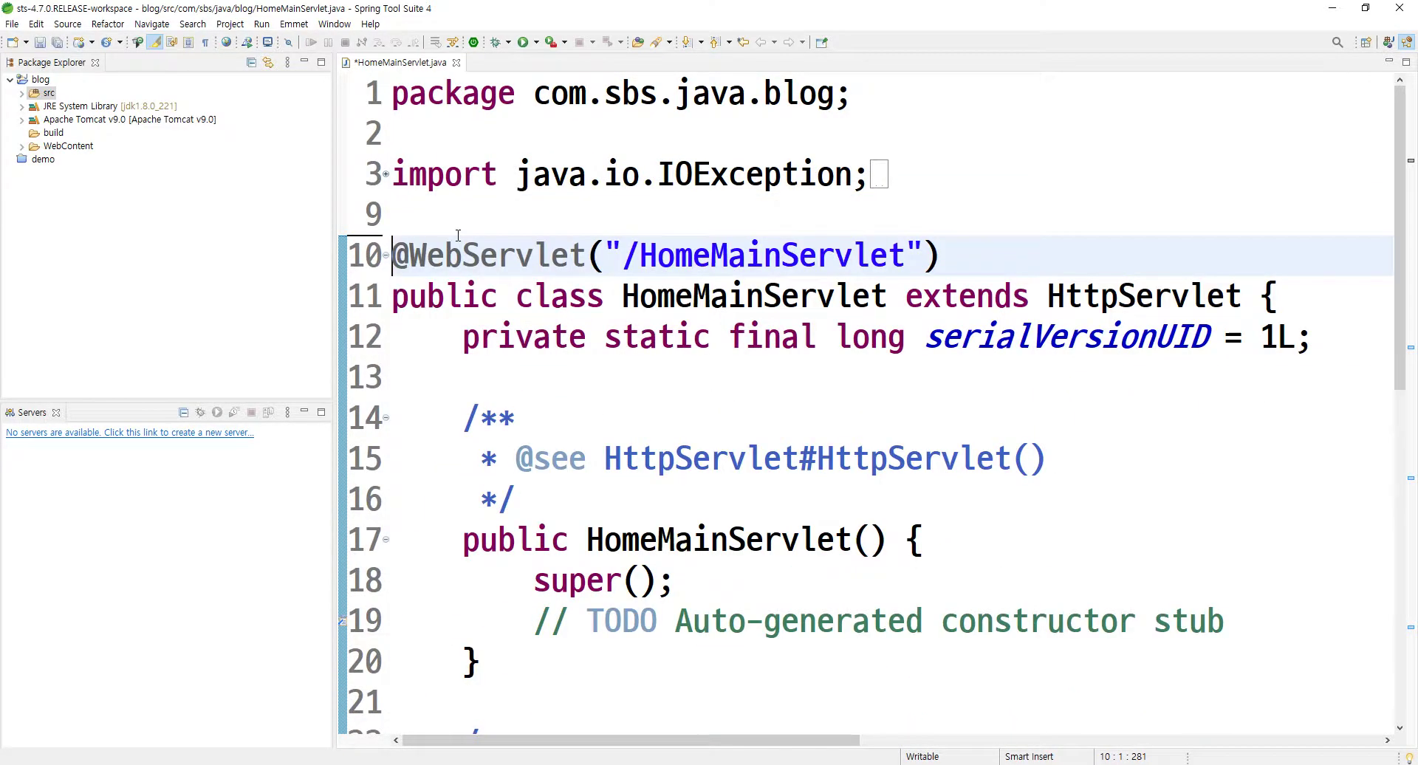
key("Down")
key("Up")
key("End")
key("Left")
key("Left")
key("shift+Left")
key("shift+Left")
key("shift+Left")
key("shift+Left")
key("shift+Left")
key("shift+Left")
key("shift+Left")
key("shift+Left")
key("shift+Left")
key("shift+Left")
key("shift+Left")
key("shift+Left")
key("shift+Left")
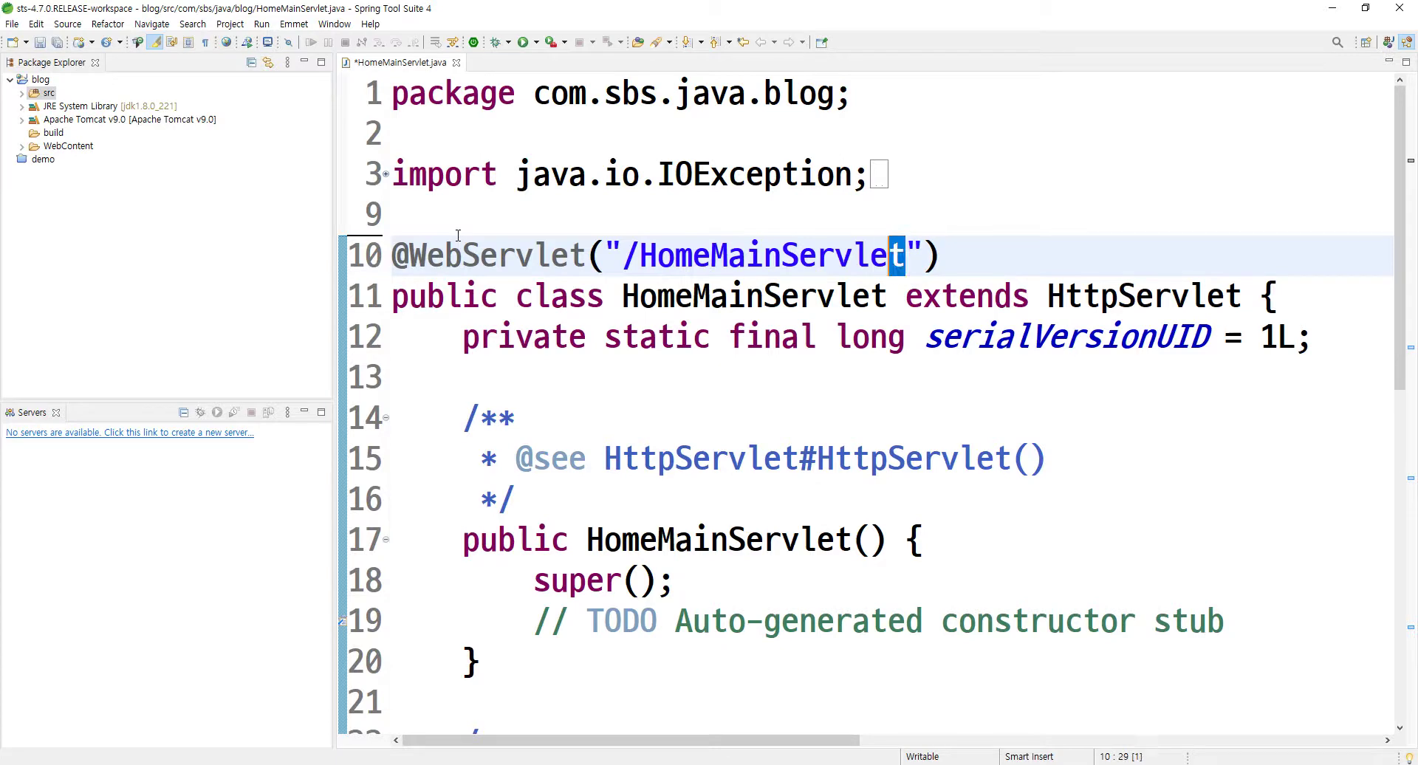
key("shift+Left")
key("shift+Left")
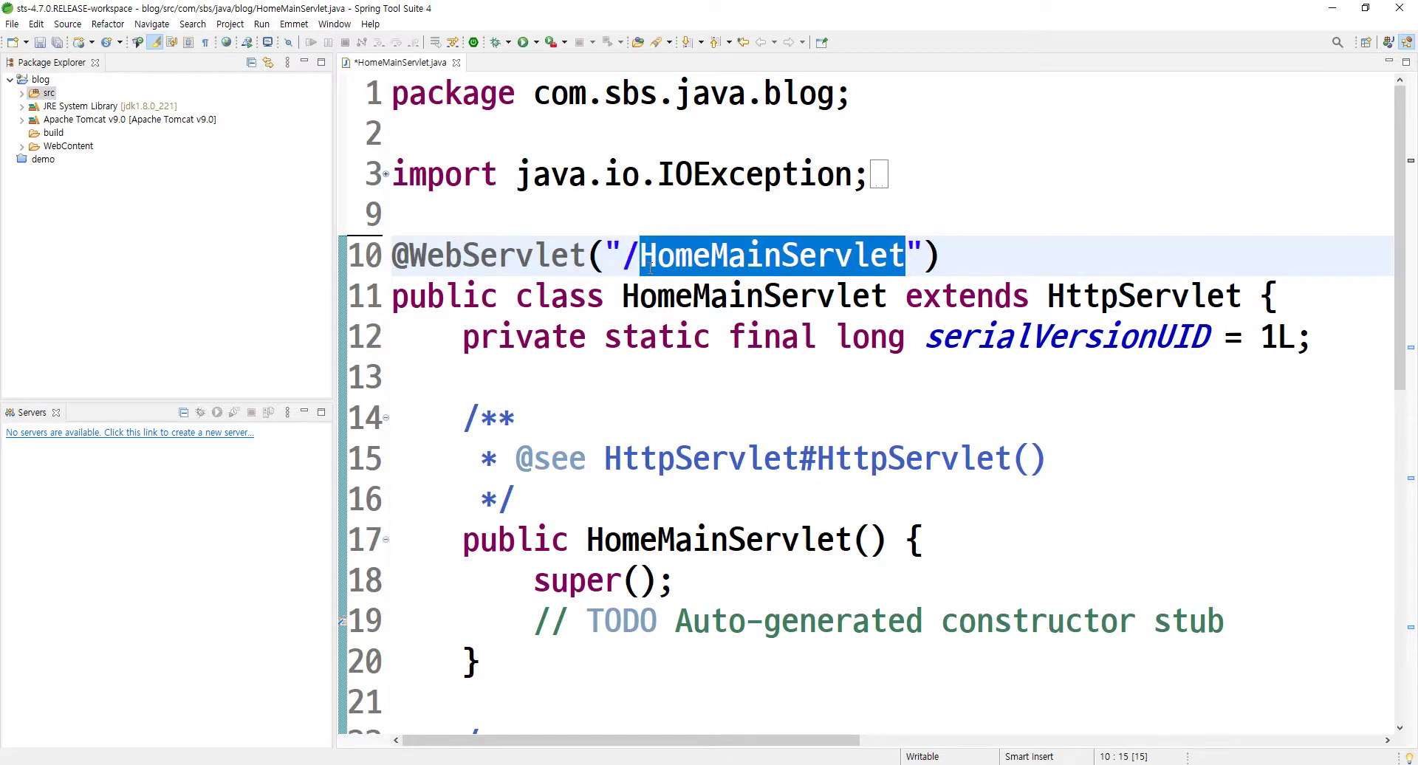
Replace the mapping name with home/main, fixing a typo, and check the /home/main path
type("home/maikn")
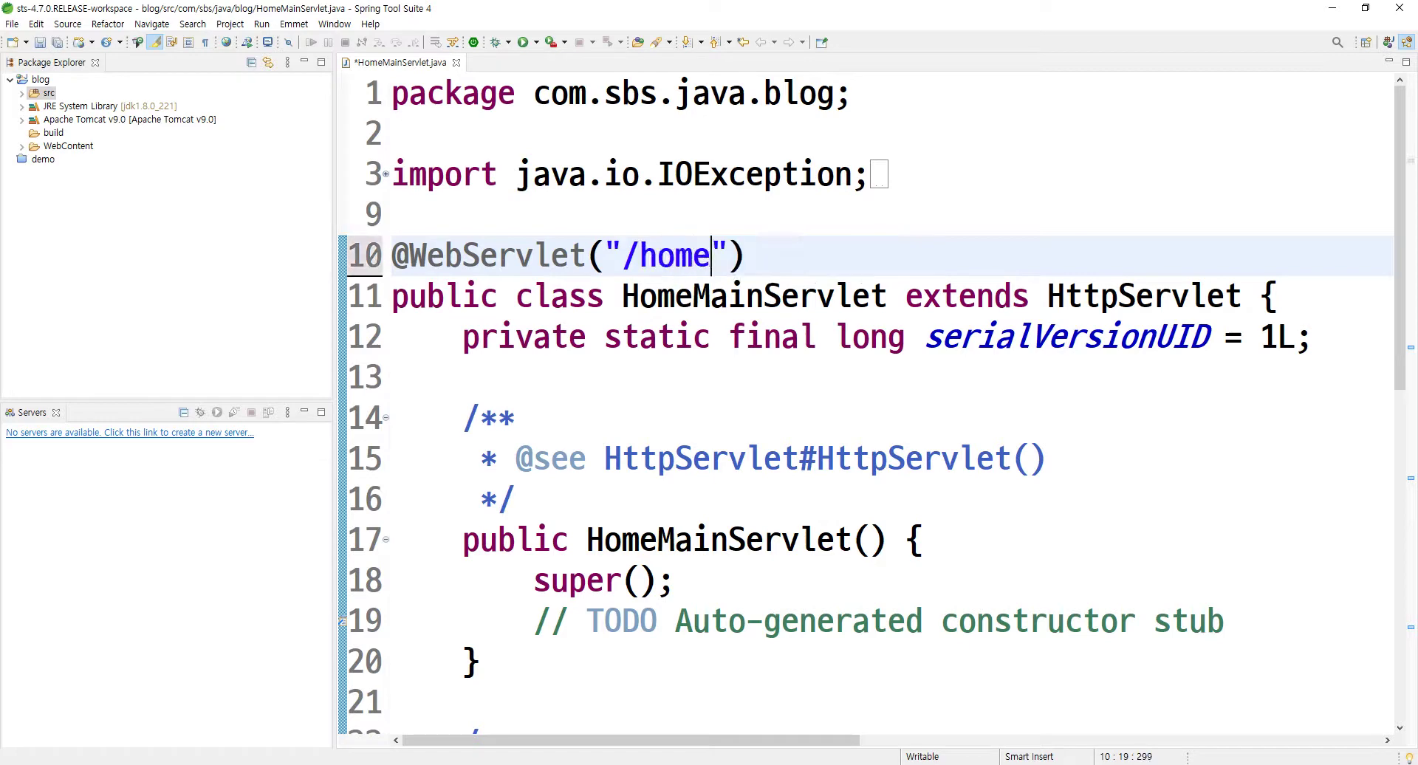
key("BackSpace")
key("BackSpace")
key("BackSpace")
key("BackSpace")
key("BackSpace")
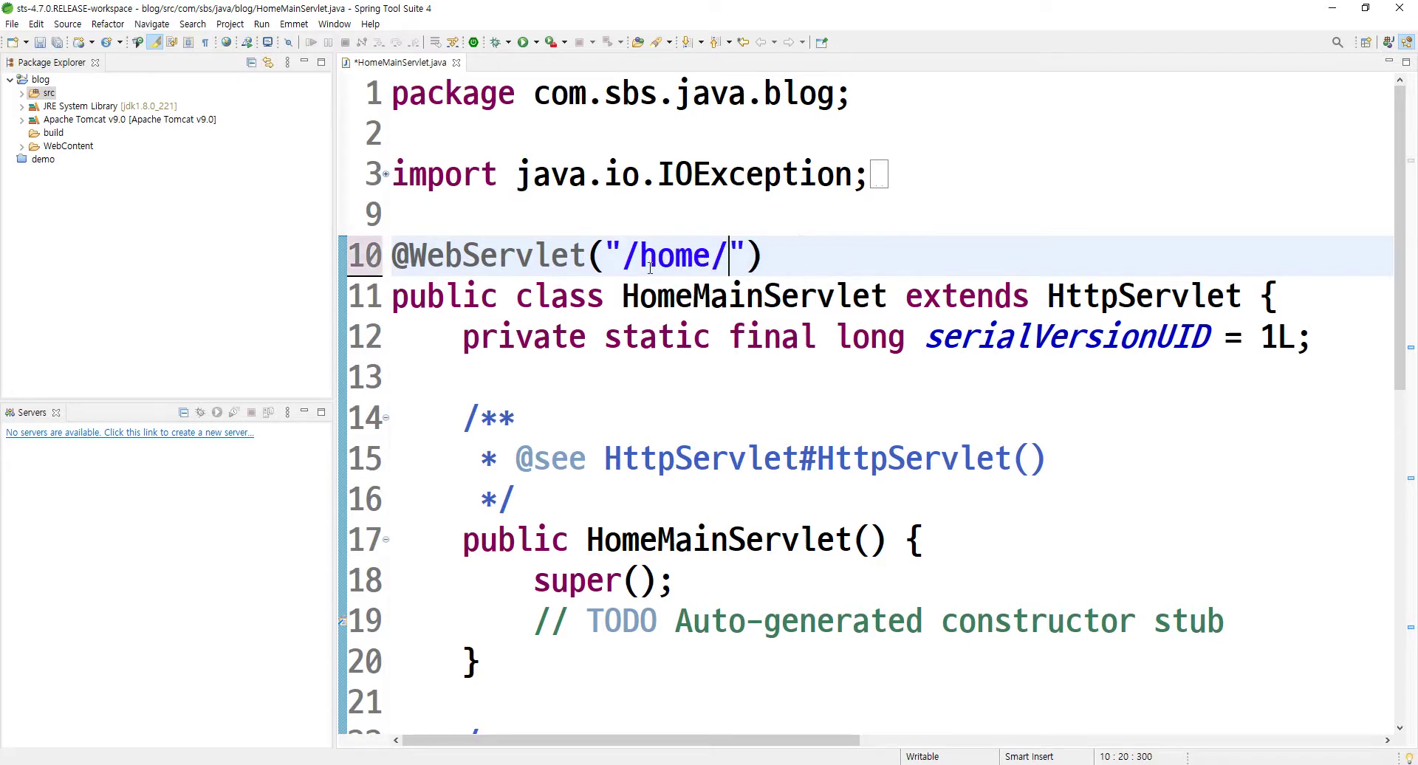
type("main")
left_click_drag(711, 255, 640, 255)
left_click(729, 255)
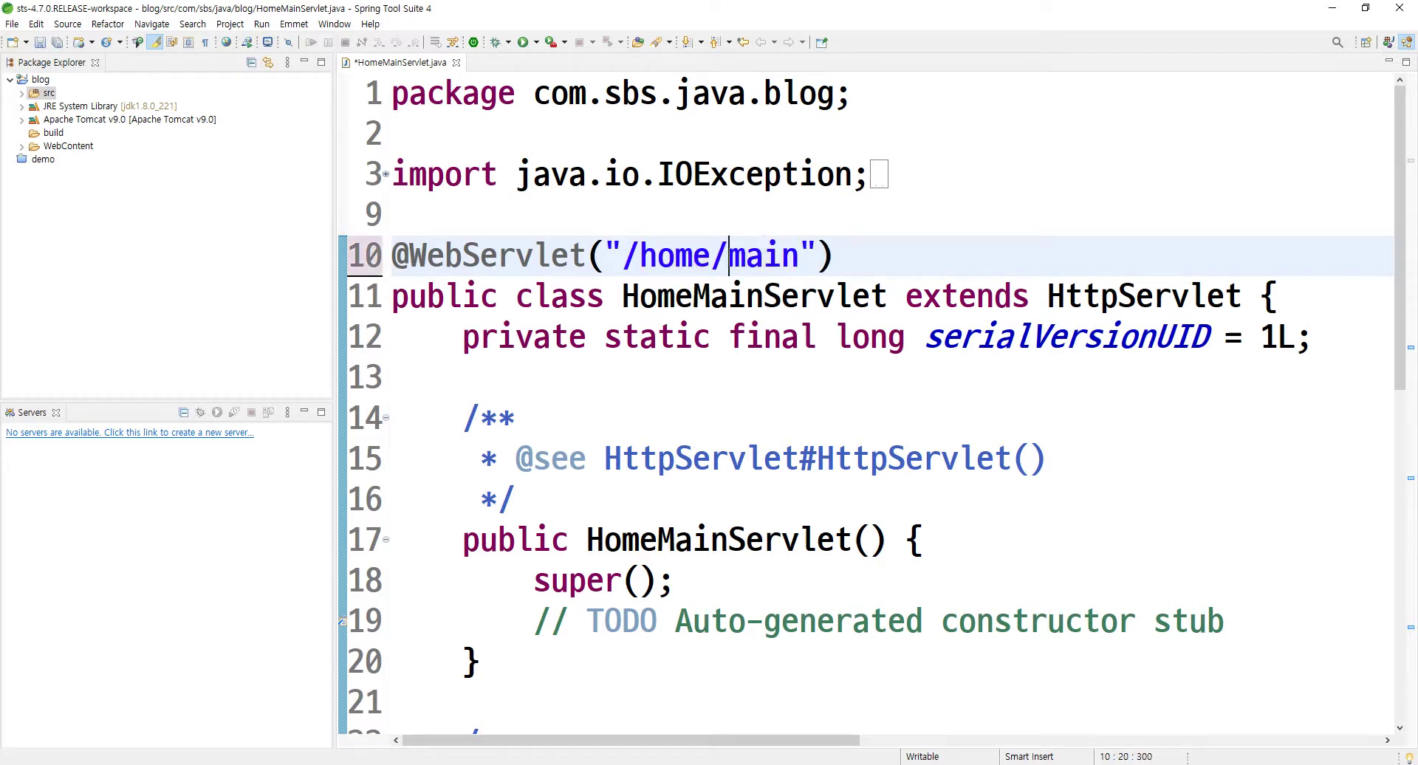
key("shift+Right")
key("shift+Right")
key("shift+Right")
key("shift+Right")
key("Right")
key("shift+Left")
key("shift+Left")
key("shift+Left")
key("shift+Left")
key("shift+Left")
key("shift+Left")
key("shift+Left")
key("shift+Left")
key("shift+Left")
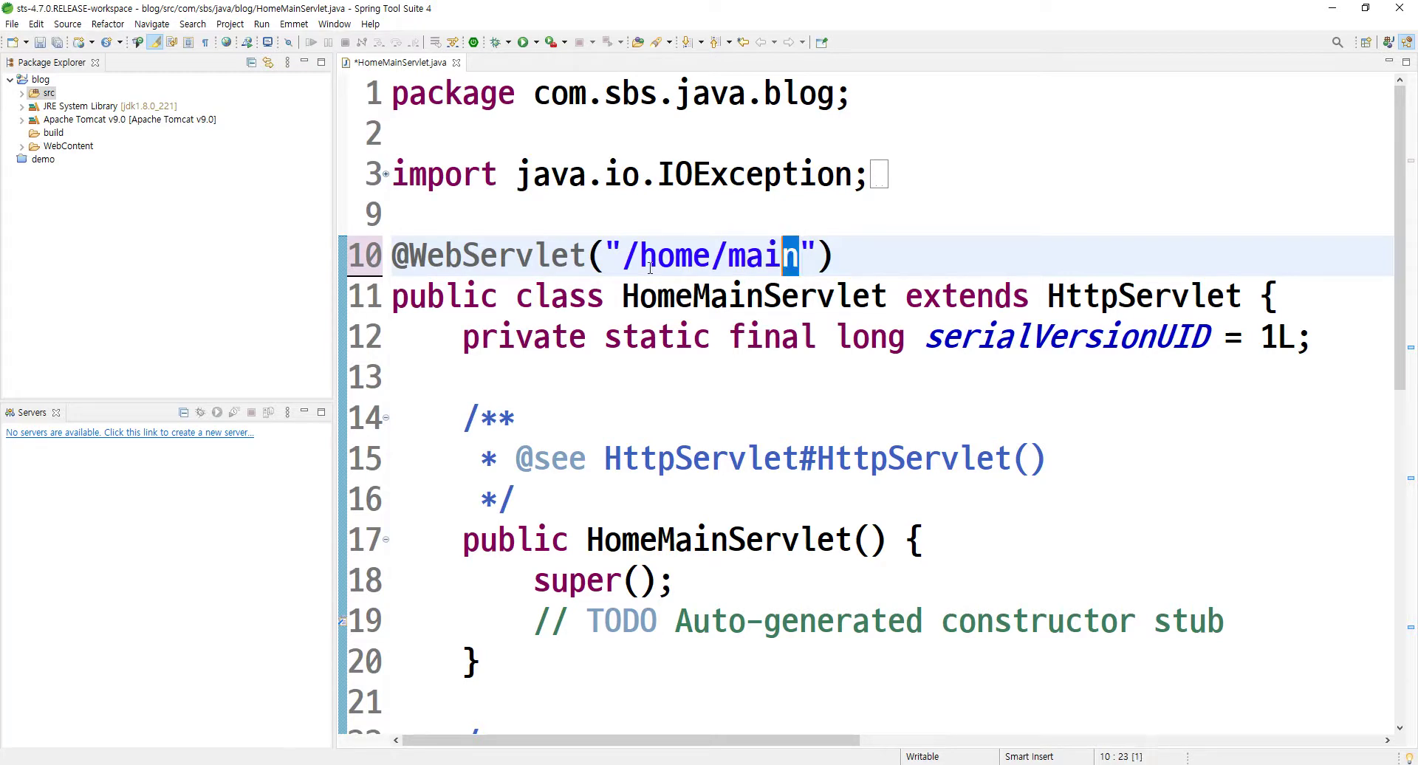
key("shift+Left")
key("shift+Left")
key("shift+Right")
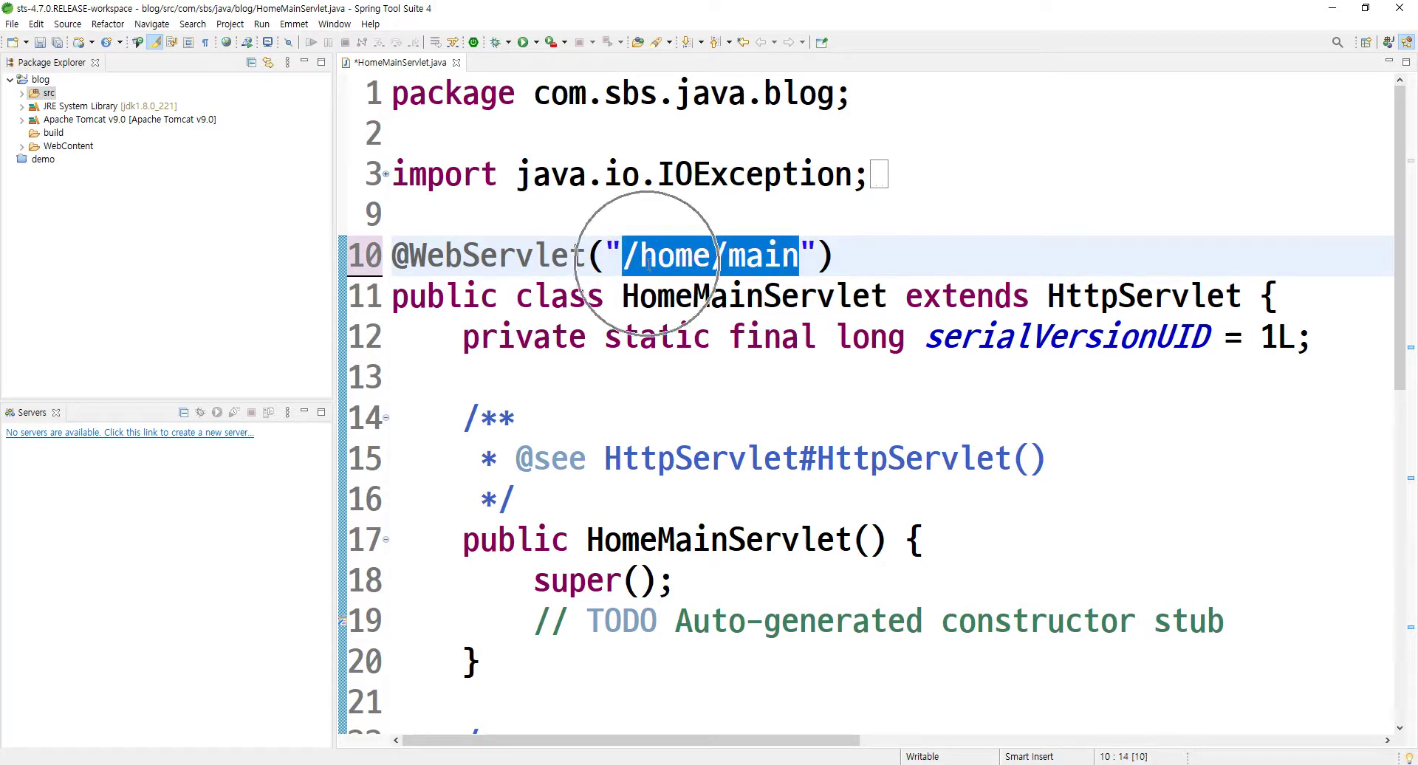
Begin selecting the serialVersionUID field and constructor below the class declaration
left_click_drag(433, 304, 827, 390)
left_click(824, 389)
left_click(765, 259)
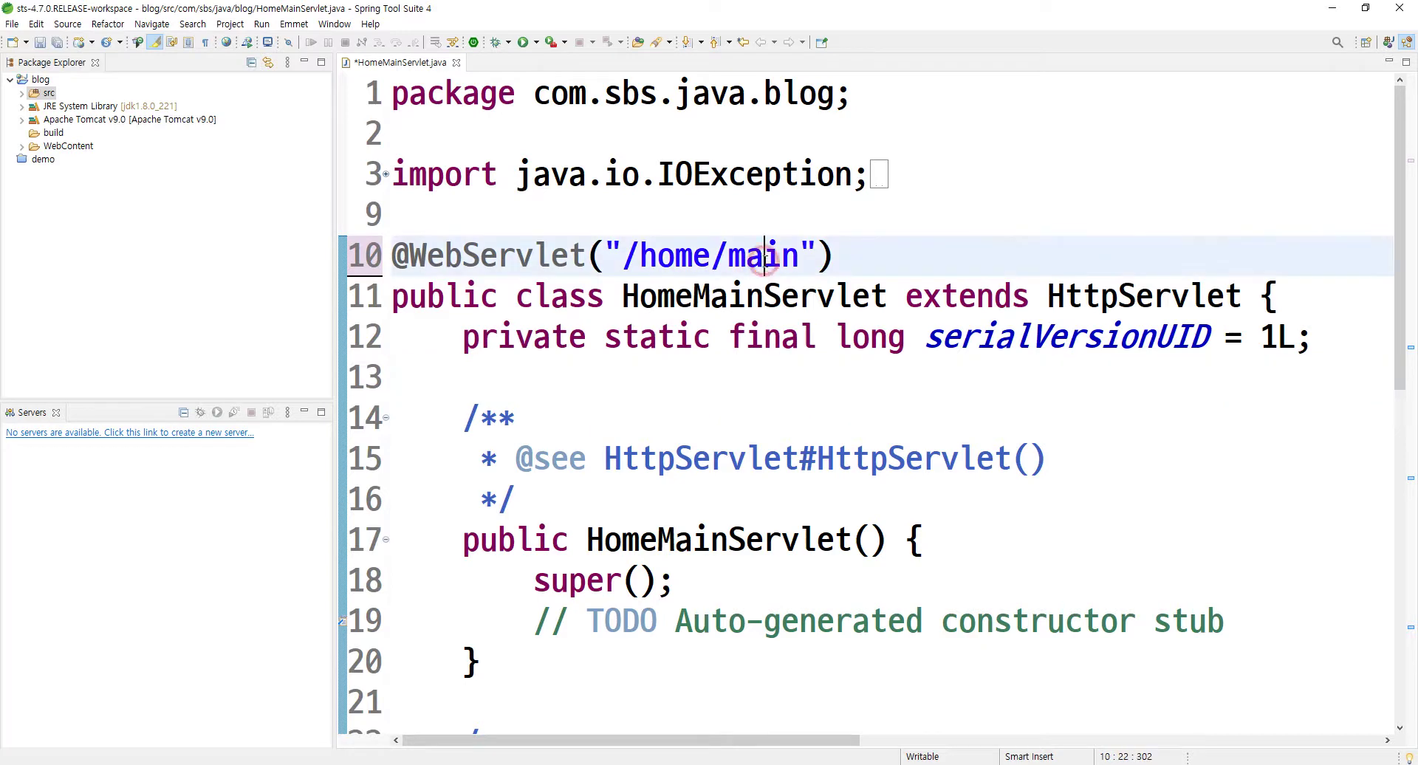
left_click_drag(466, 338, 647, 409)
Delete the serialVersionUID field, the constructor, the leftover blank lines and the doGet Javadoc comment
scroll(544, 367, "down", 2)
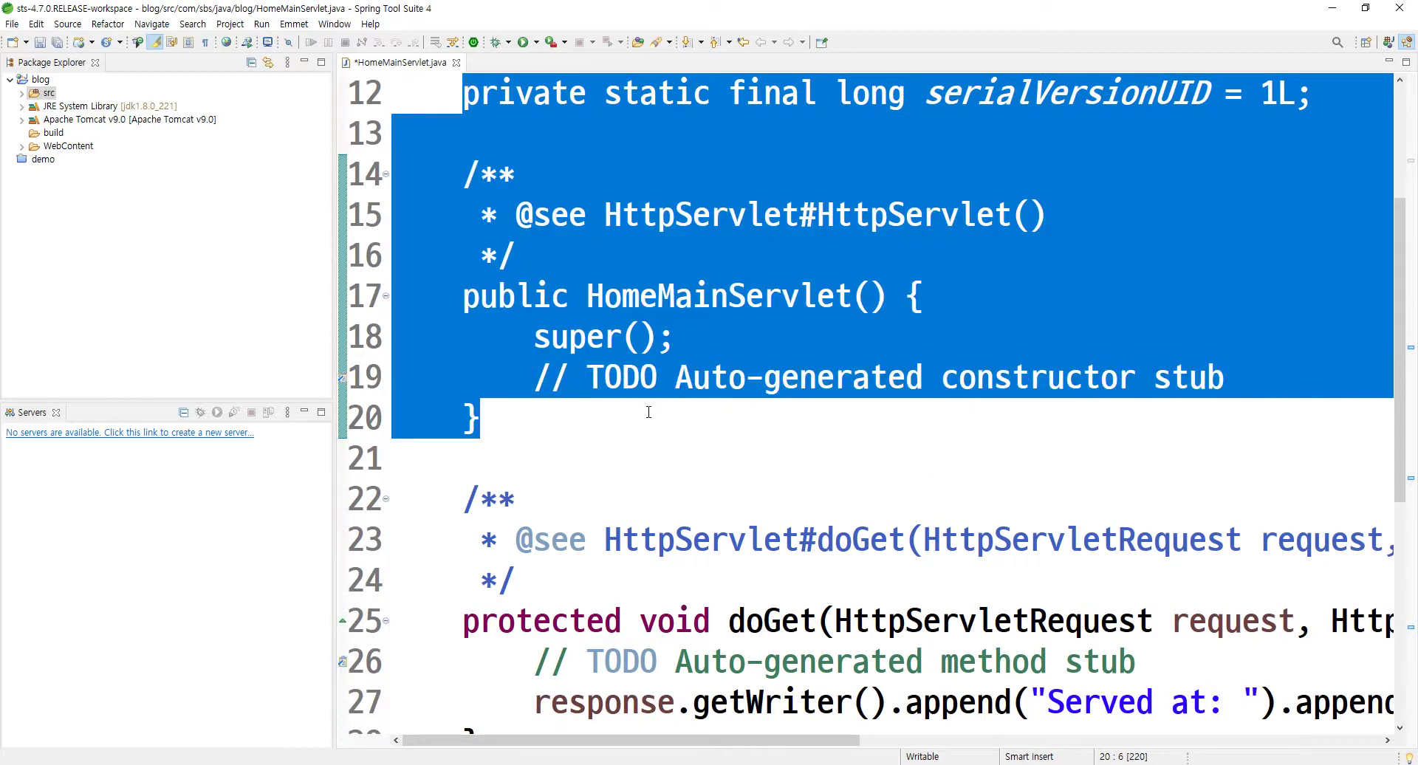
key("Delete")
key("shift+Down")
key("shift+Down")
key("Delete")
key("shift+Down")
key("shift+Down")
key("Delete")
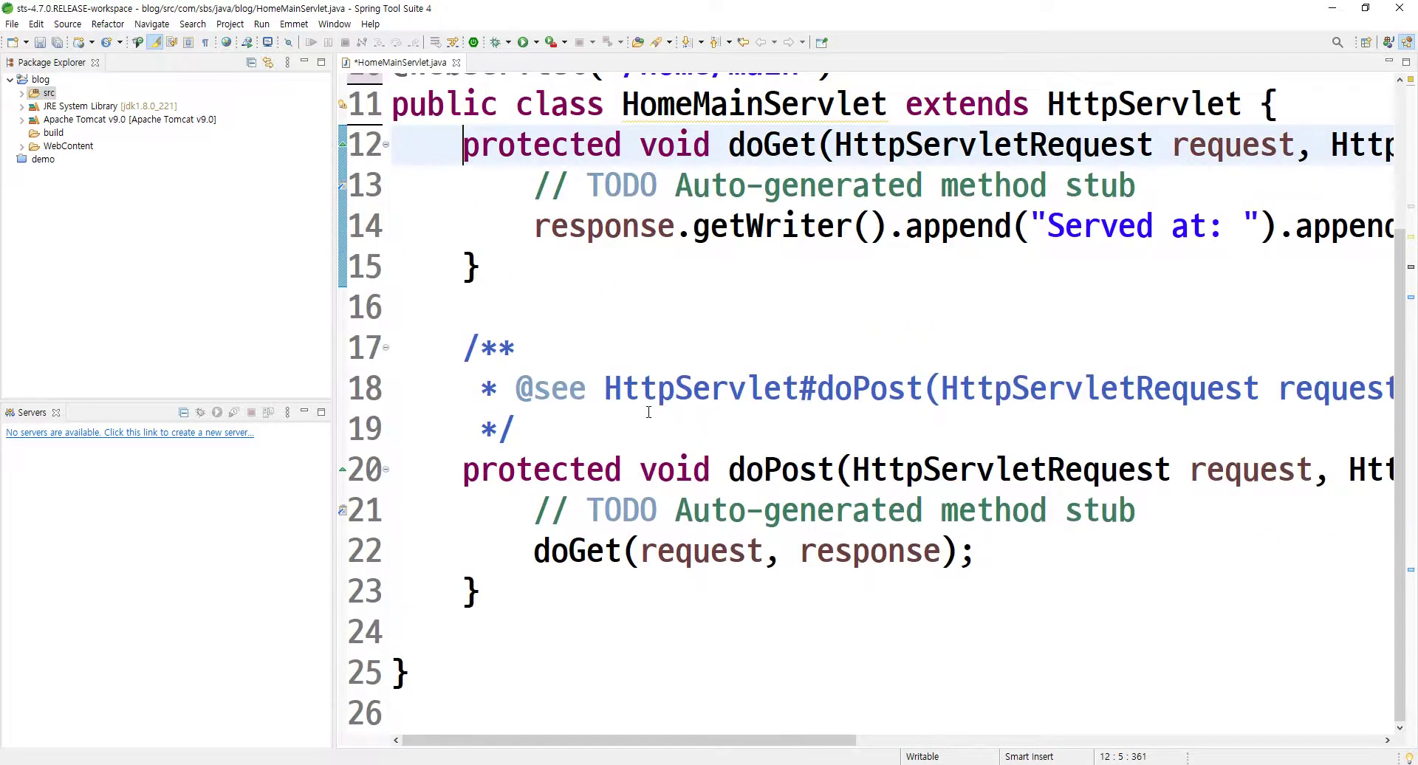
Remove the doGet TODO line plus the doPost Javadoc and TODO comments
key("shift+Down")
key("Delete")
key("Down")
key("Down")
key("Down")
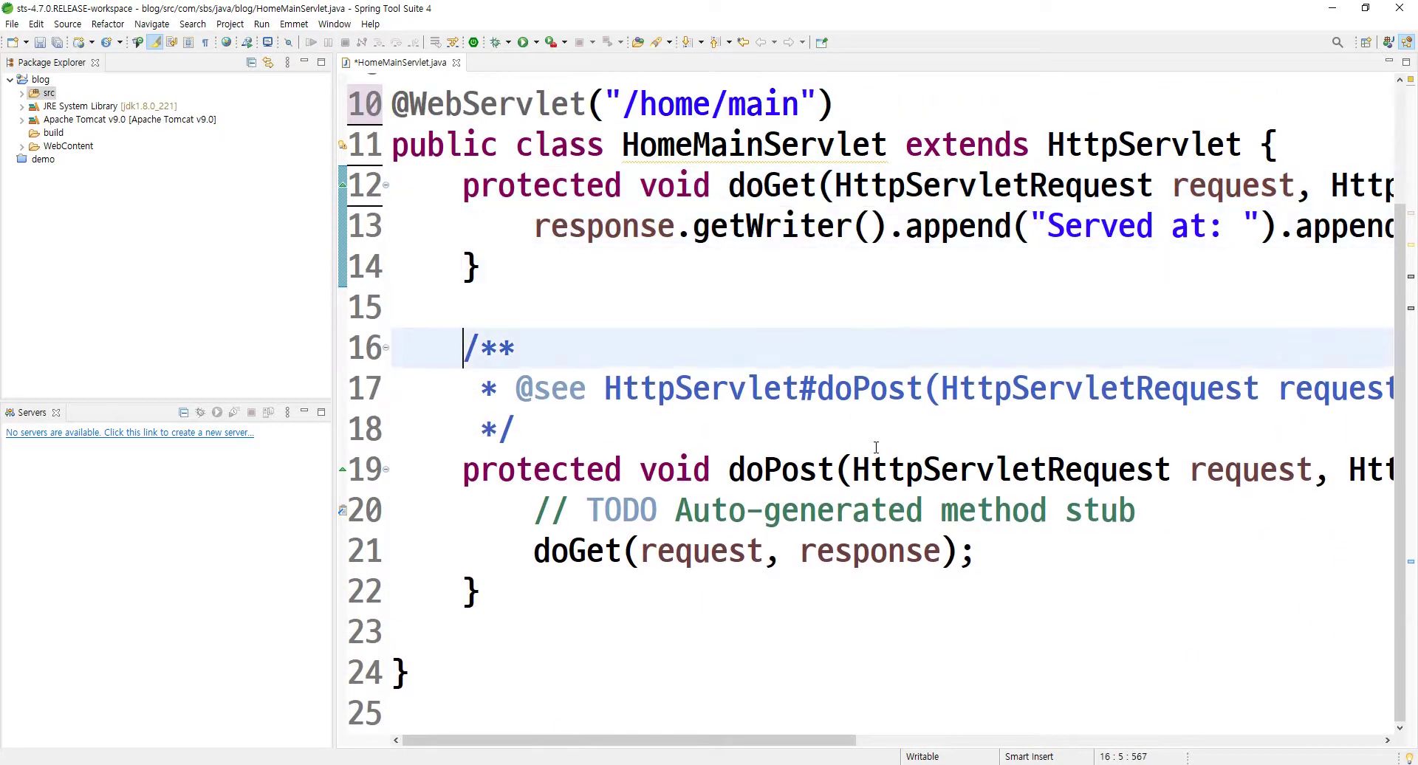
key("shift+Down")
key("shift+Down")
key("shift+Down")
key("Delete")
key("Down")
key("shift+Down")
key("Delete")
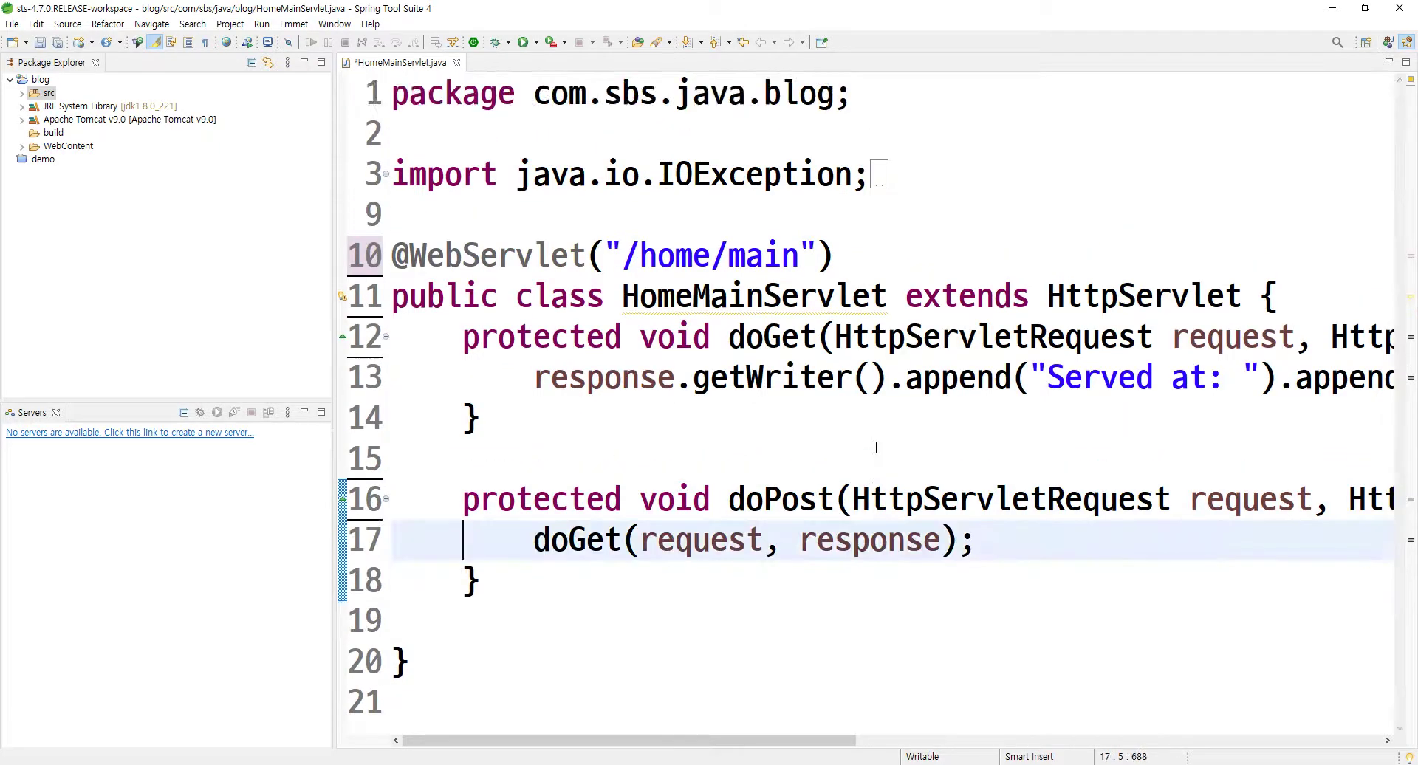
Save the file, delete the blank line after doPost, and save the cleaned-up servlet again
key("ctrl+s")
key("Down")
key("End")
key("Delete")
key("Up")
key("Up")
key("Up")
key("Up")
key("Up")
key("Up")
key("Up")
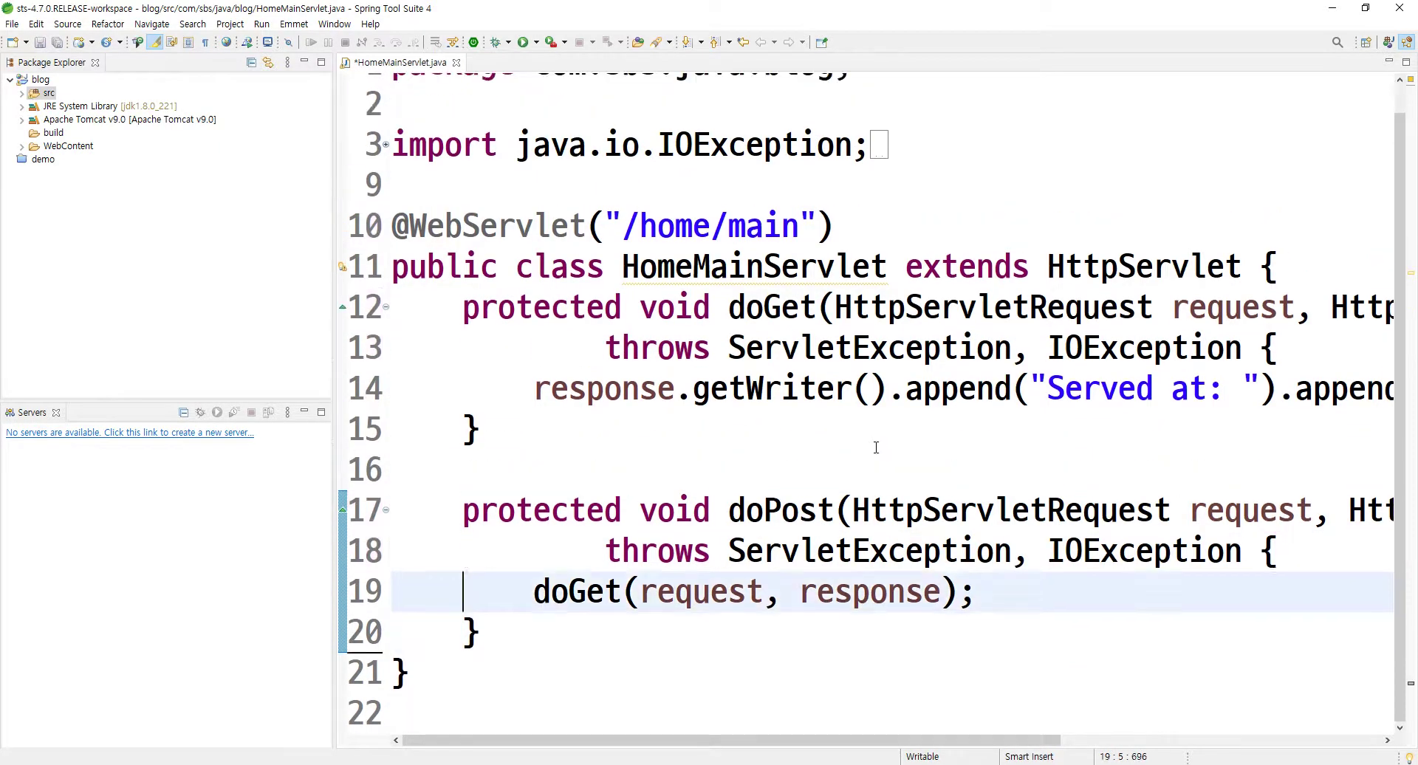
key("ctrl+s")
Review the remaining doGet code, including its response line and throws clause
key("Down")
key("Down")
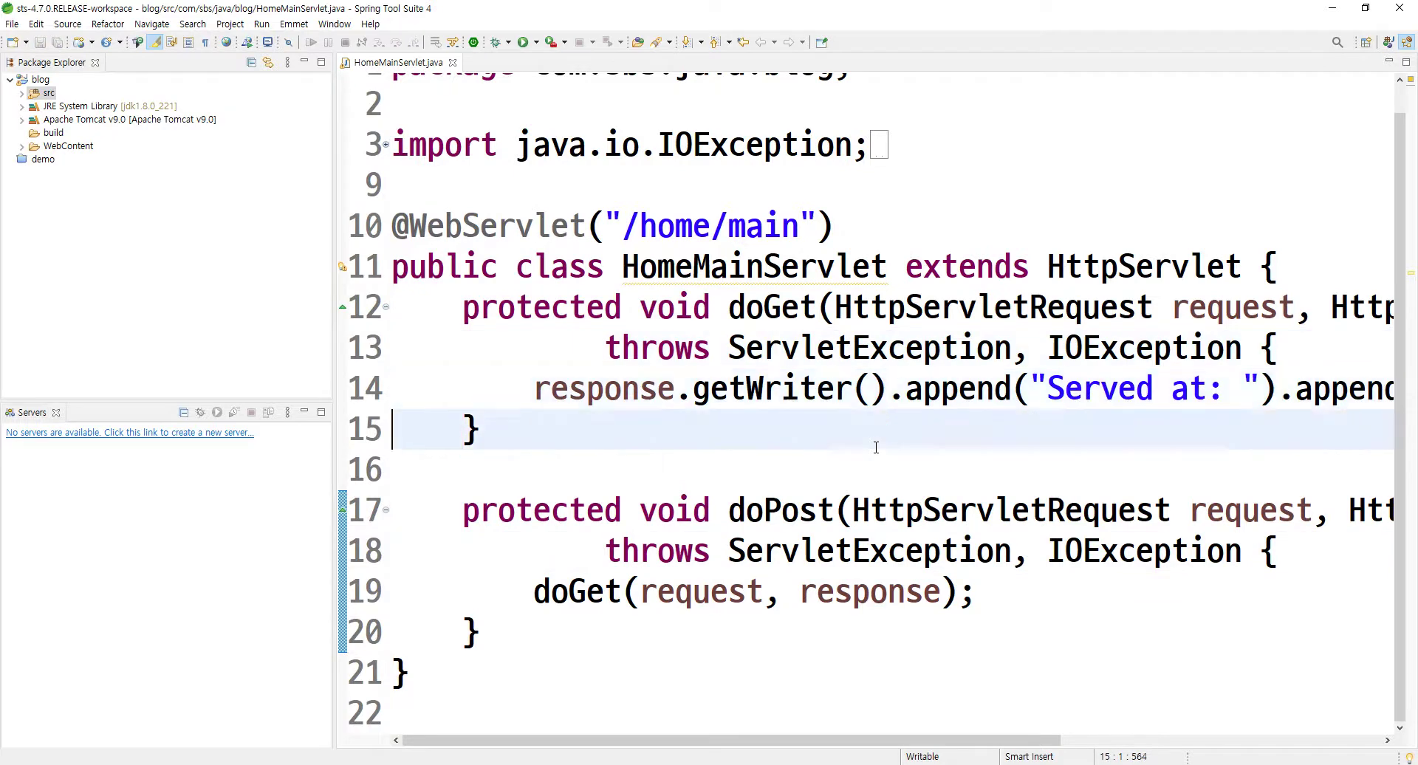
key("Up")
key("End")
key("Down")
key("Home")
key("Home")
key("Up")
key("Up")
key("Up")
key("Up")
key("Up")
key("Up")
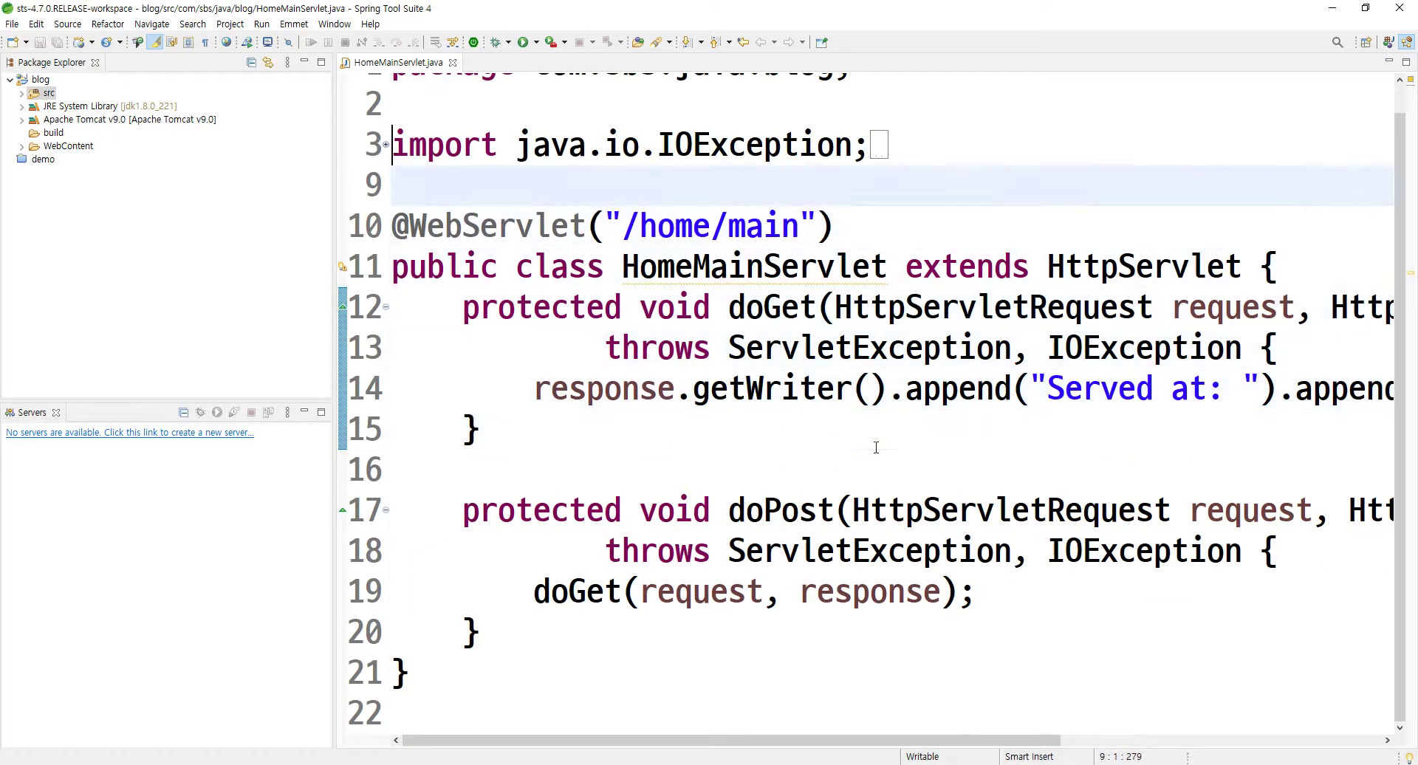
key("Down")
key("Down")
key("Down")
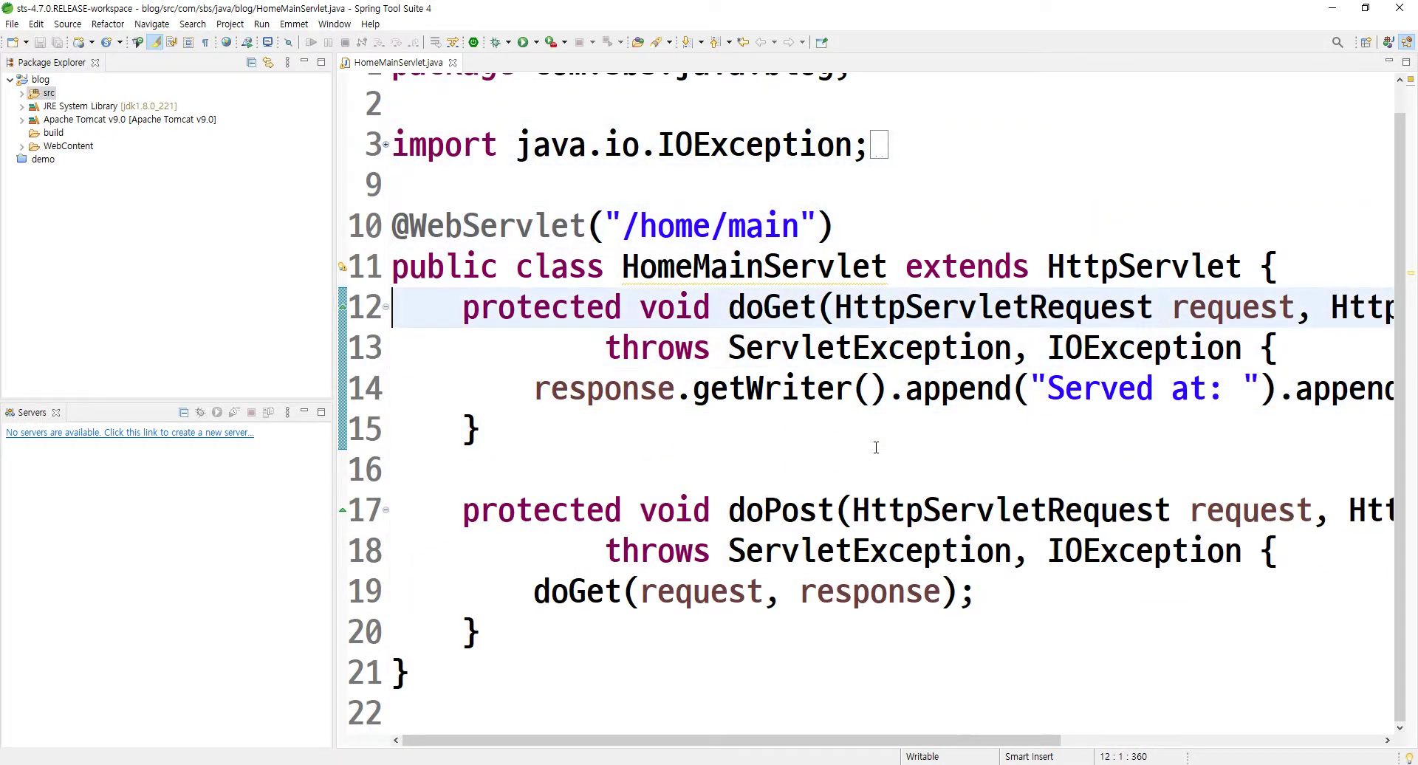
key("Down")
key("Right")
key("Right")
key("Left")
key("Right")
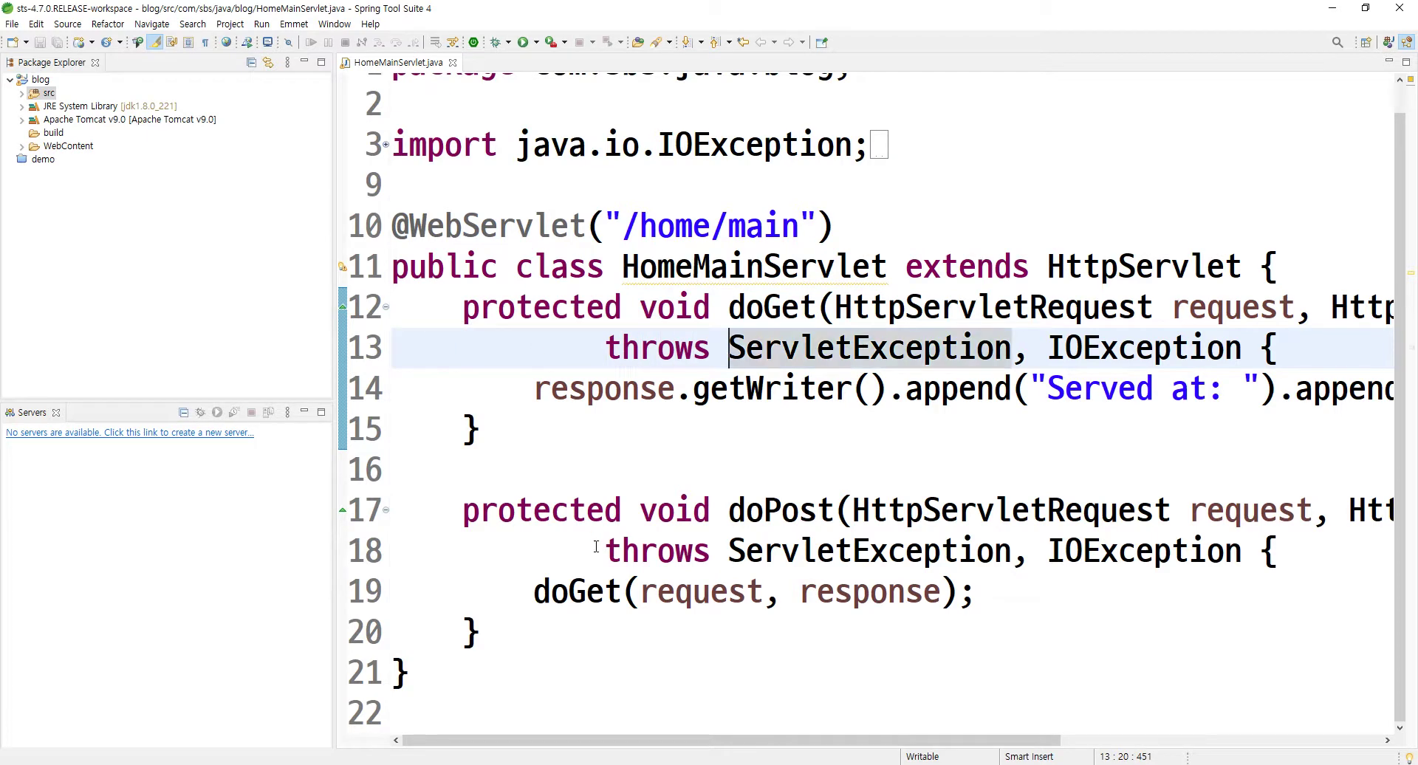
Check the doPost method and the response line, then widen the code editing area
left_click_drag(472, 511, 618, 631)
left_click(618, 632)
left_click(768, 382)
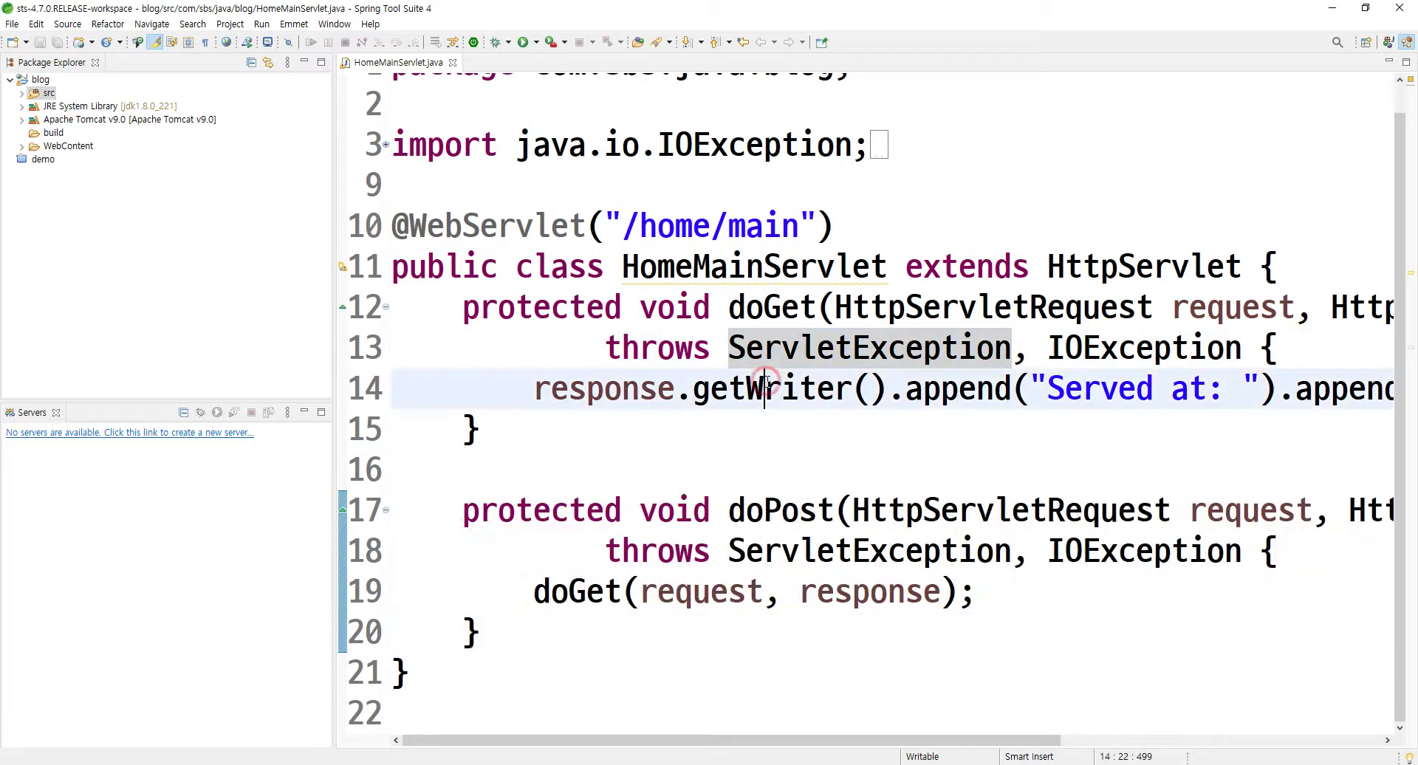
key("End")
key("Home")
key("Home")
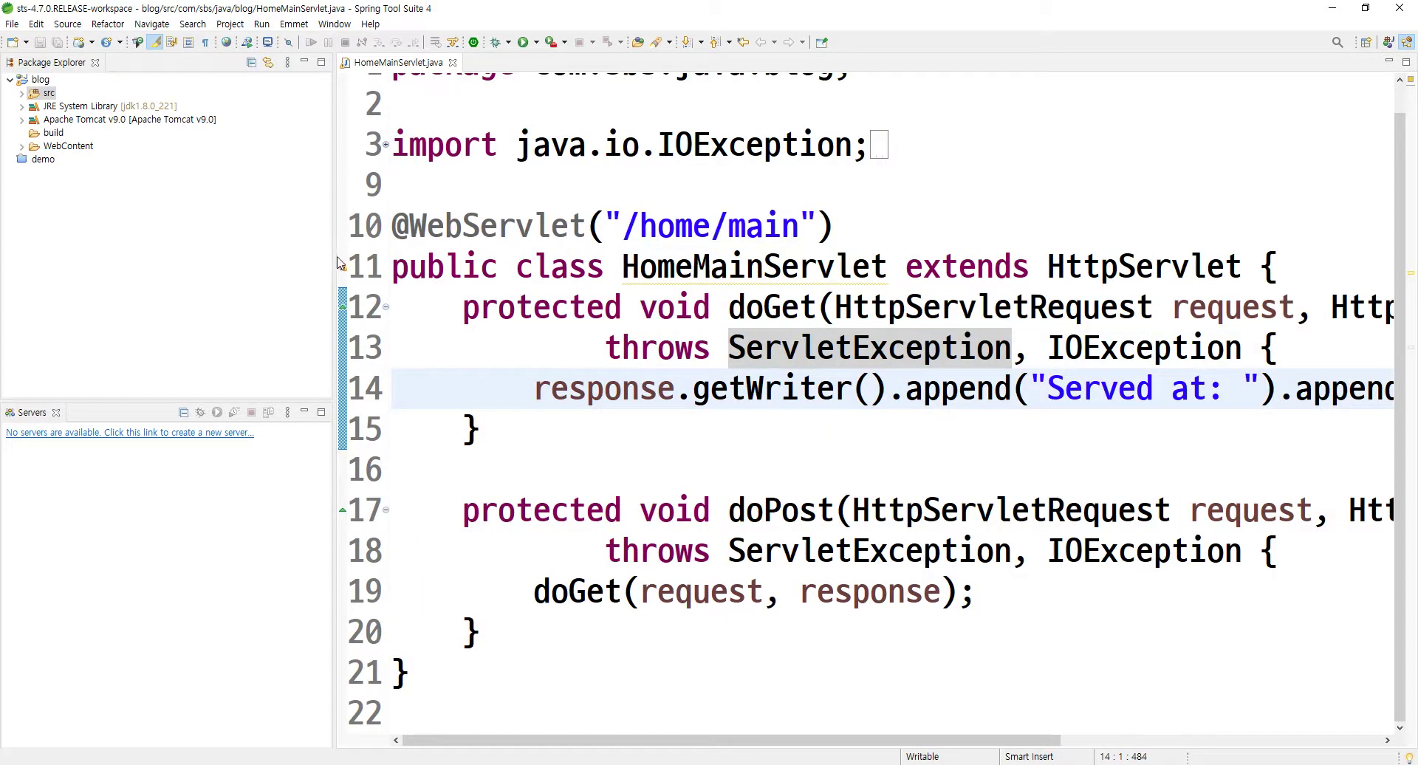
left_click_drag(336, 256, 238, 244)
Shrink the code font one step and run HomeMainServlet on a server, offering Tomcat v9.0
key("ctrl+minus")
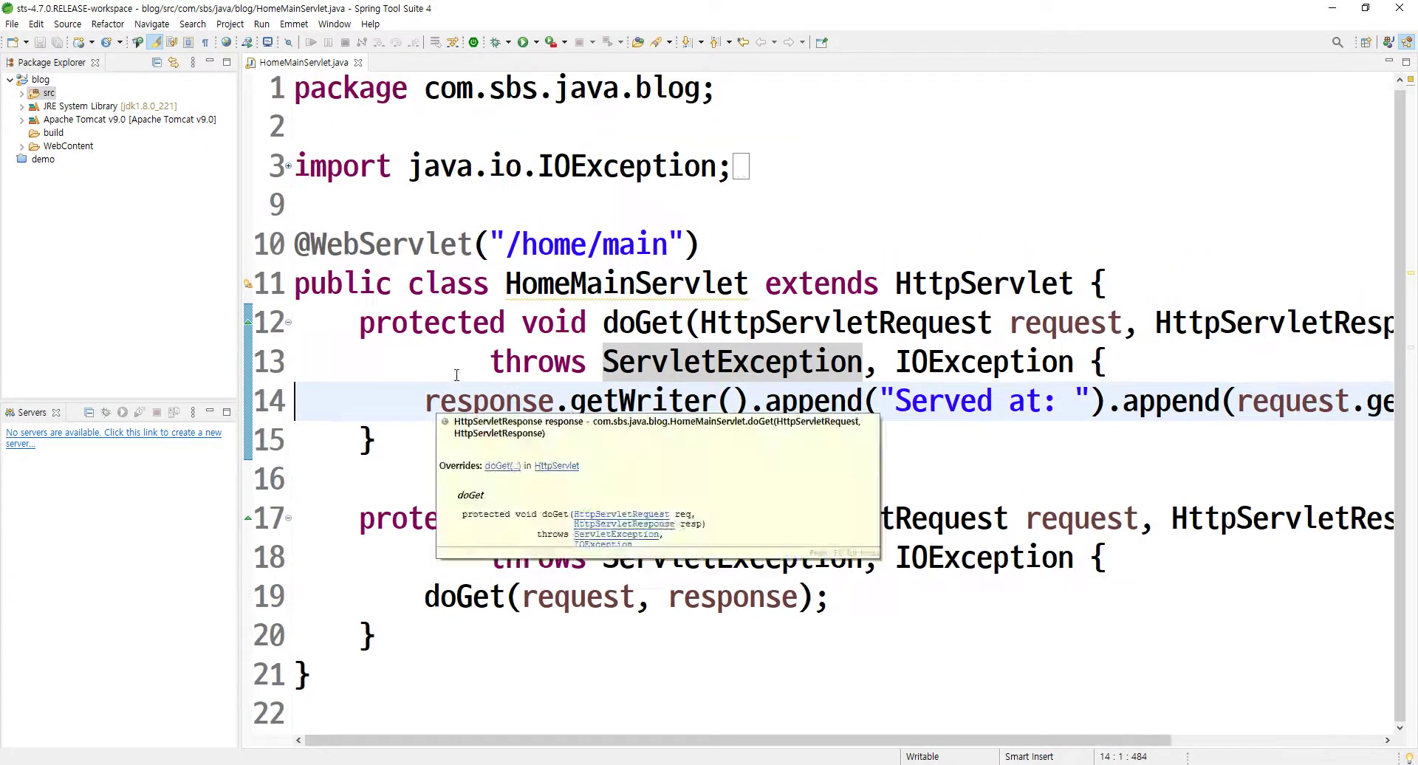
left_click(879, 399)
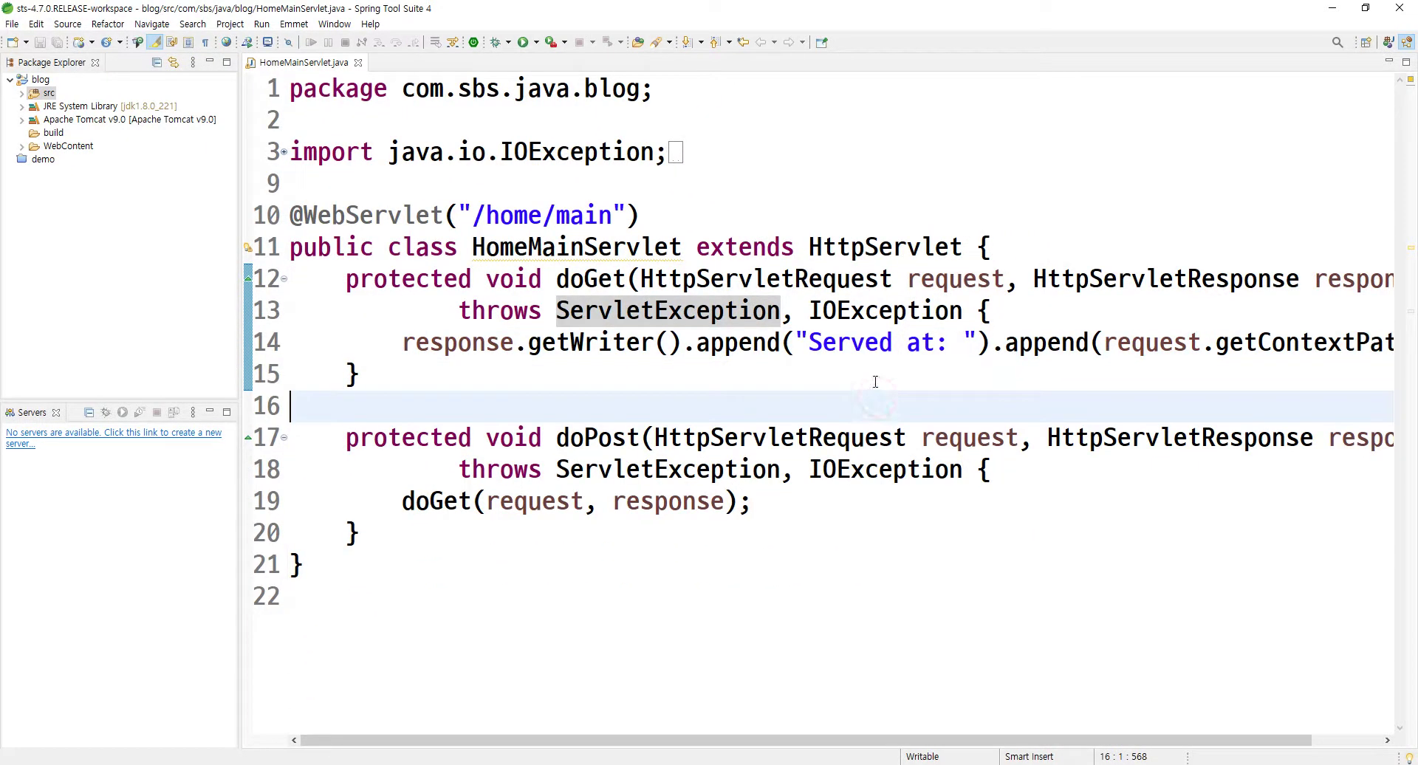
left_click(879, 378)
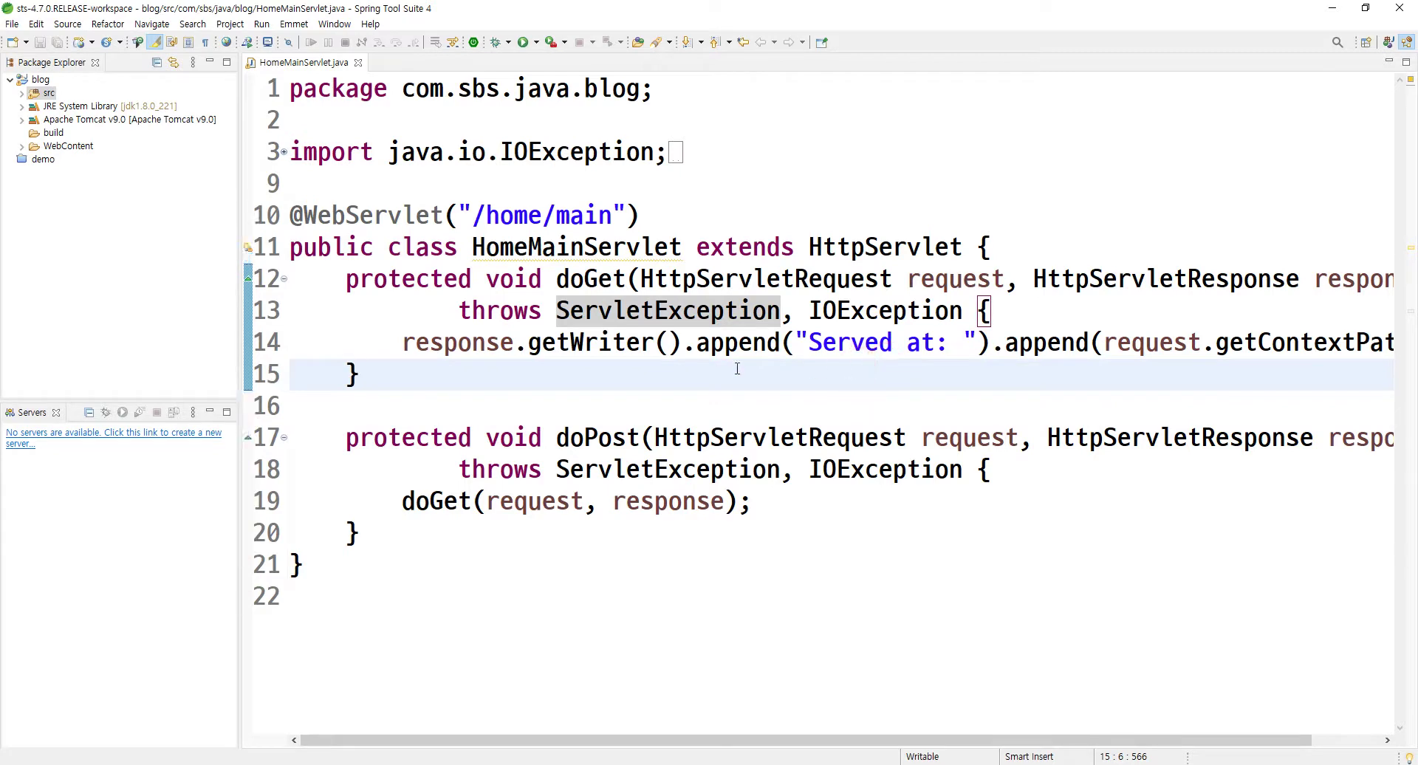
left_click(396, 344)
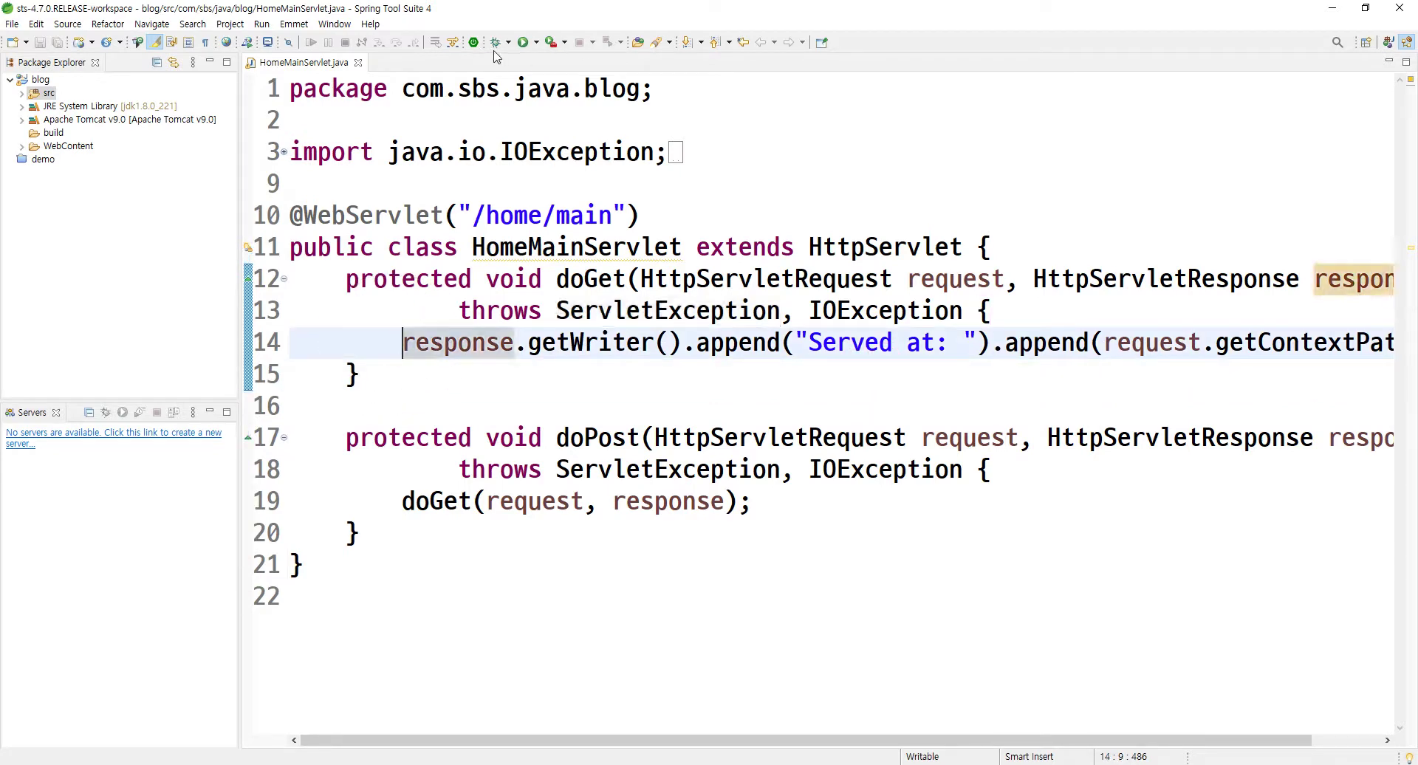
left_click(522, 43)
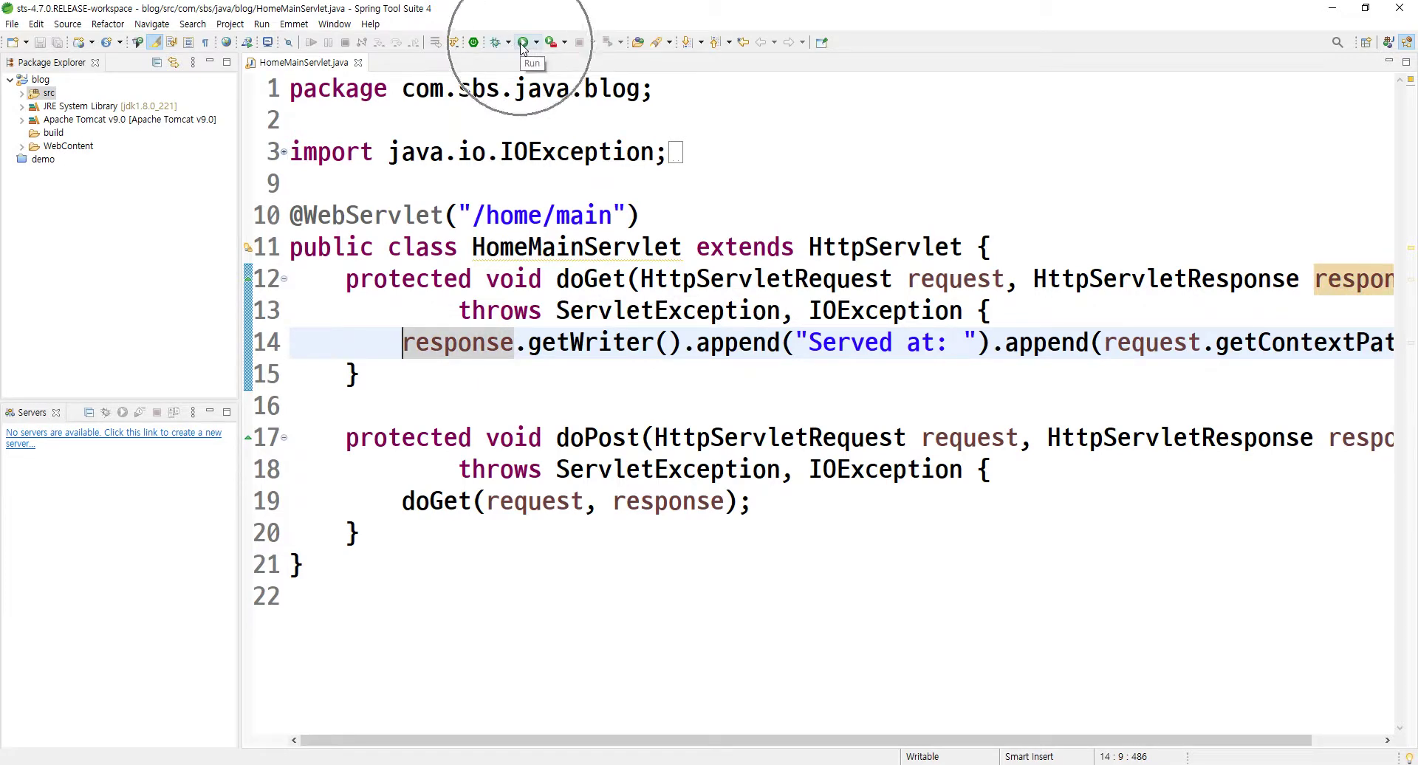
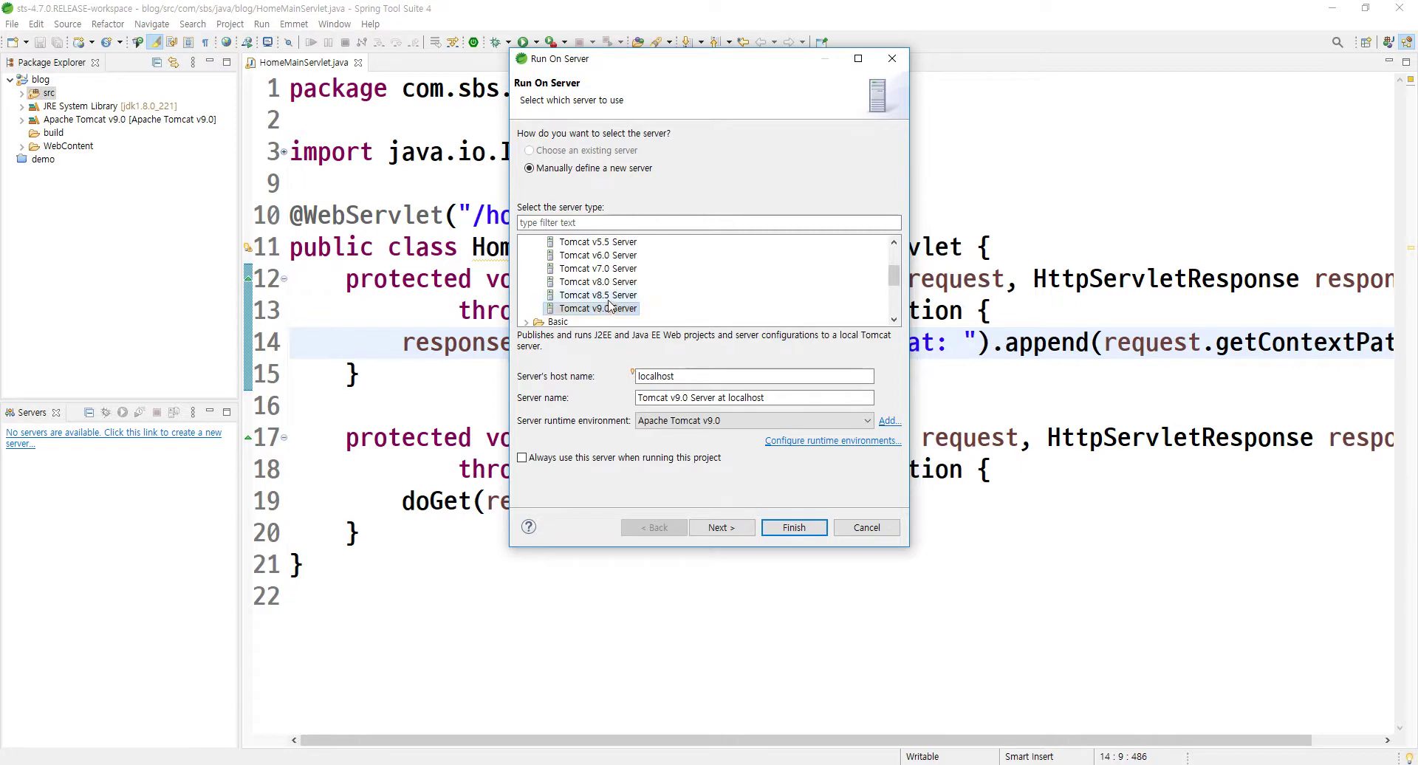
Cancel the Run On Server setup and return to the doGet method on lines 12–14
key("Escape")
left_click(472, 292)
left_click_drag(473, 291, 414, 347)
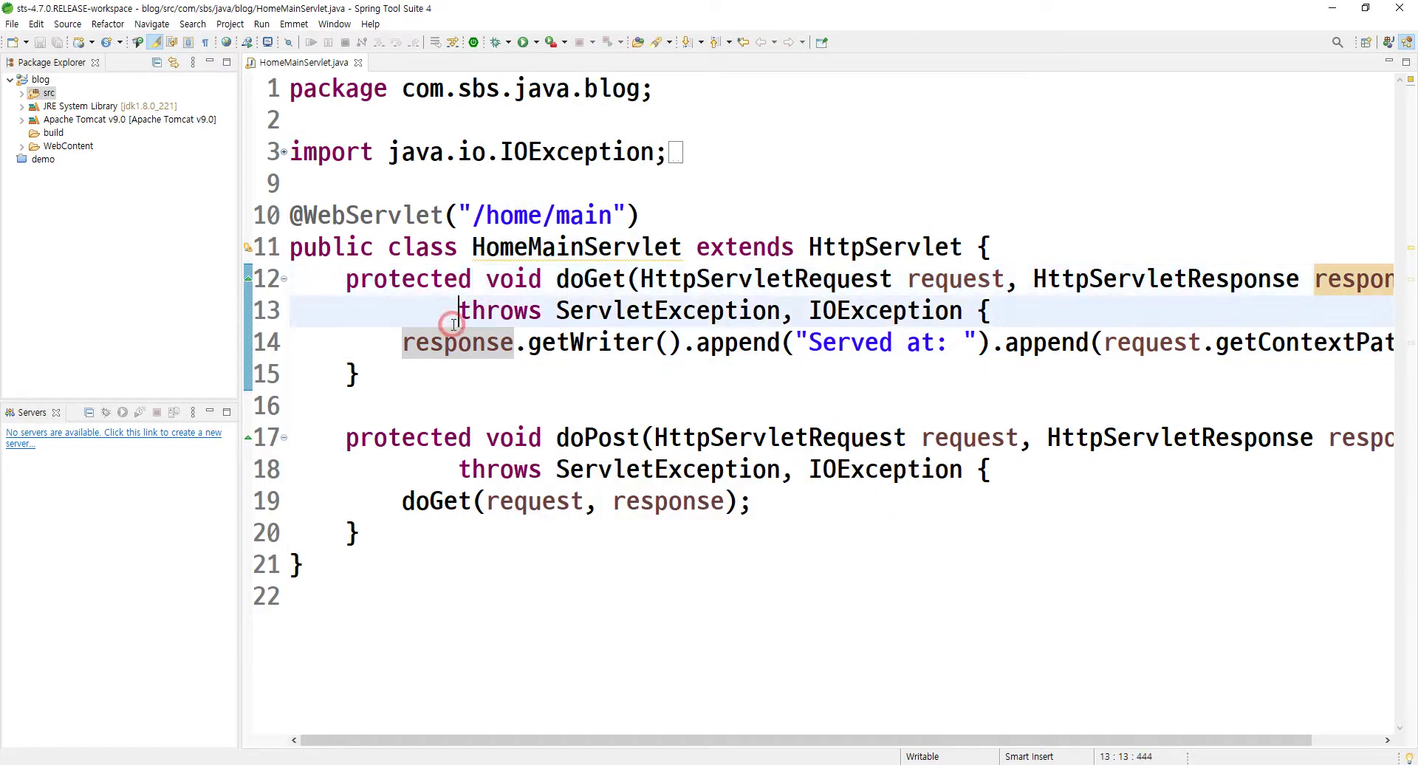
key("ctrl+a")
left_click(454, 319)
left_click(579, 206)
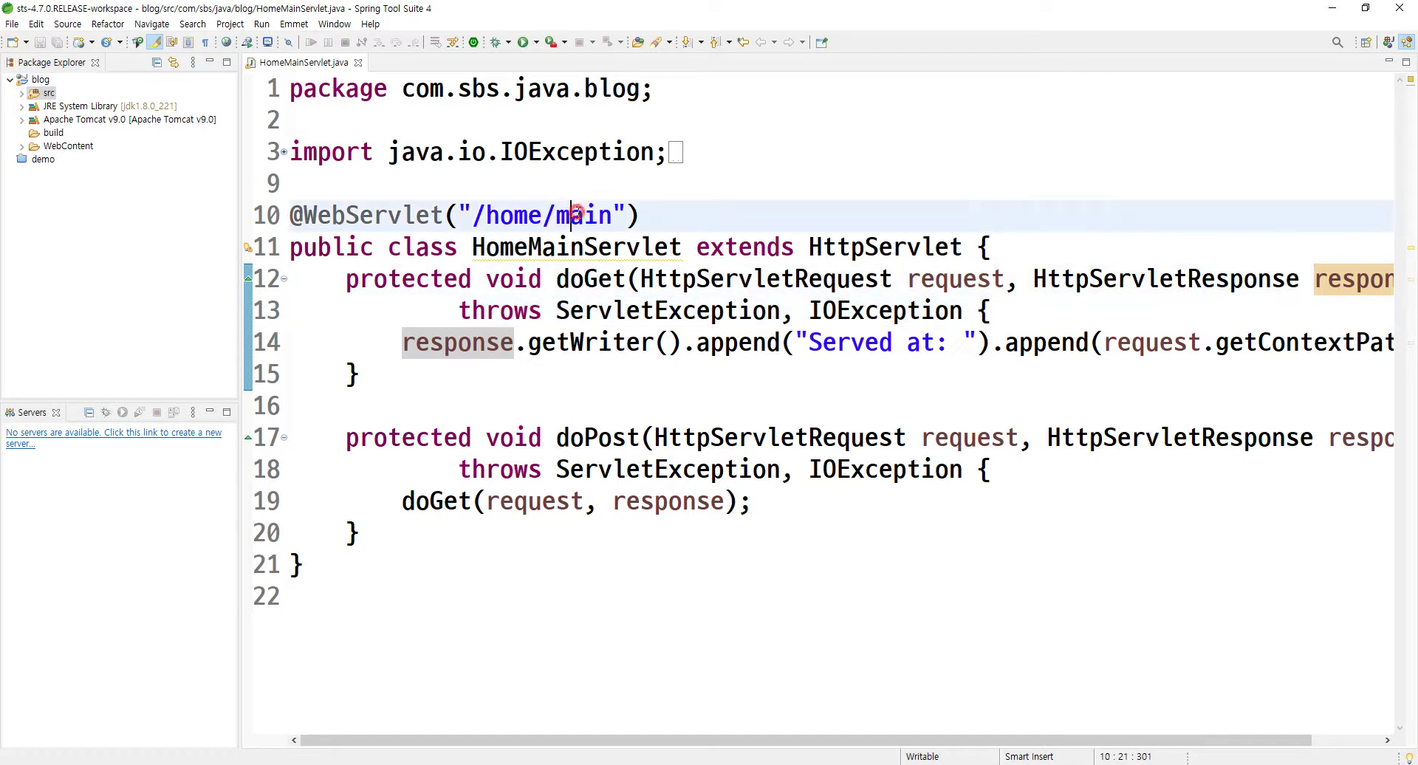
left_click(664, 184)
left_click(678, 219)
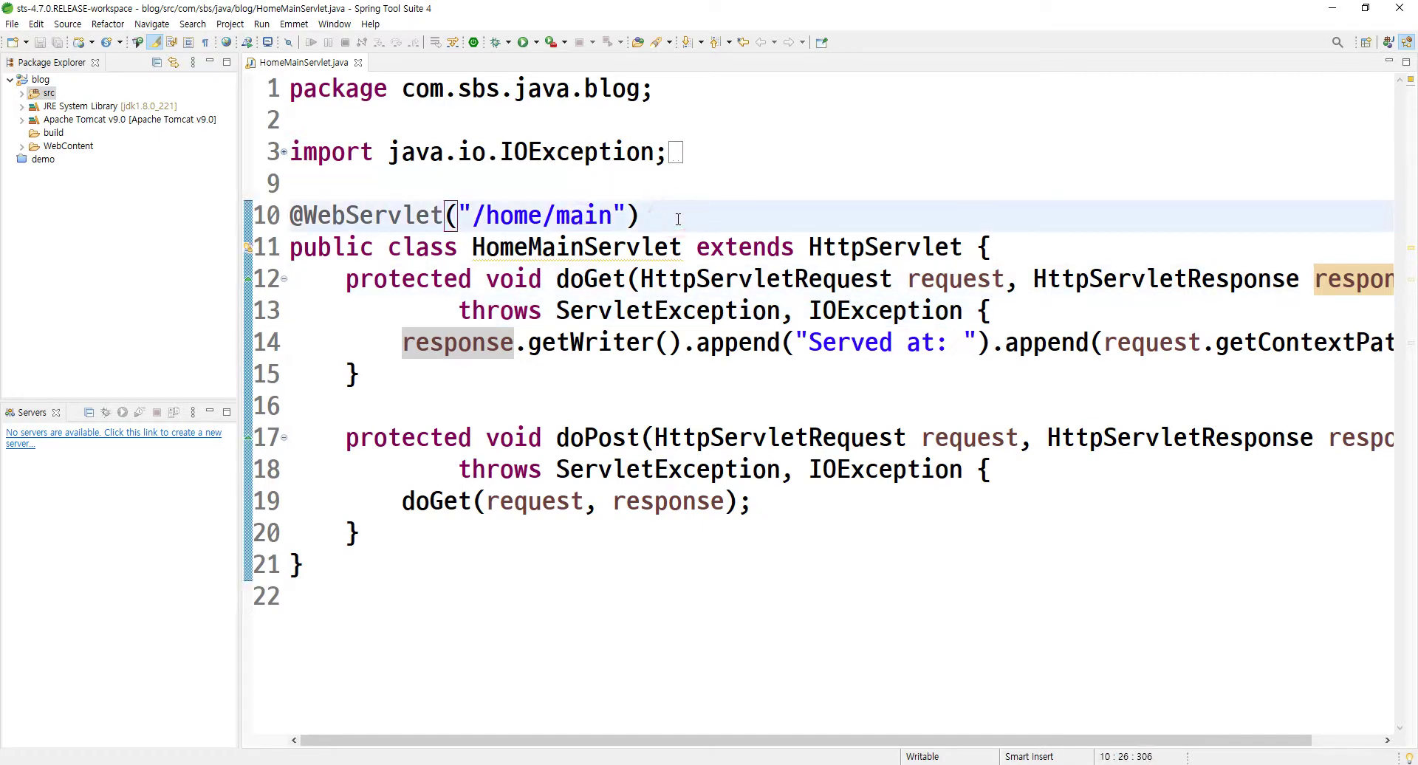
Run HomeMainServlet on a new default Tomcat v9.0 server, allowing the firewall prompt
left_click(526, 43)
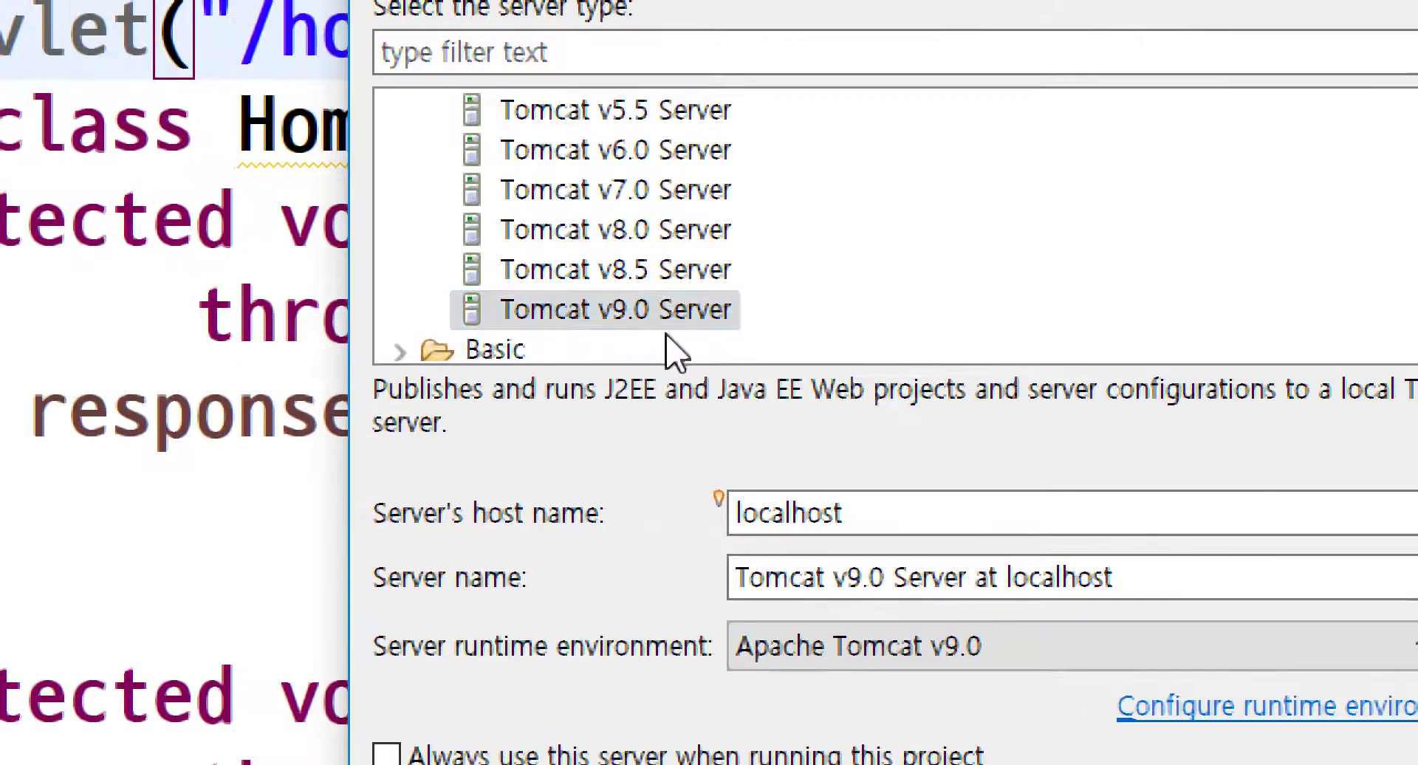
left_click(618, 297)
left_click(675, 309)
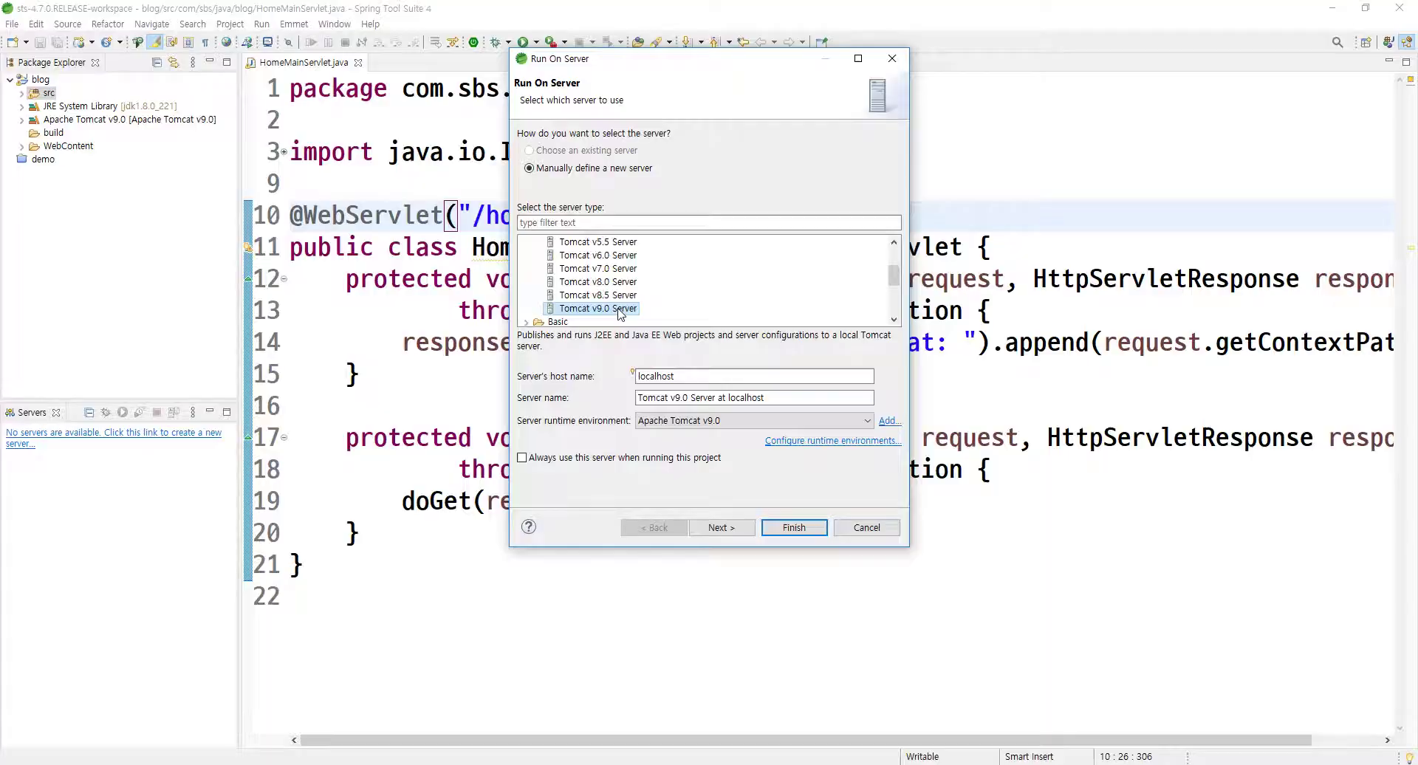
left_click(523, 458)
left_click(721, 527)
left_click(795, 528)
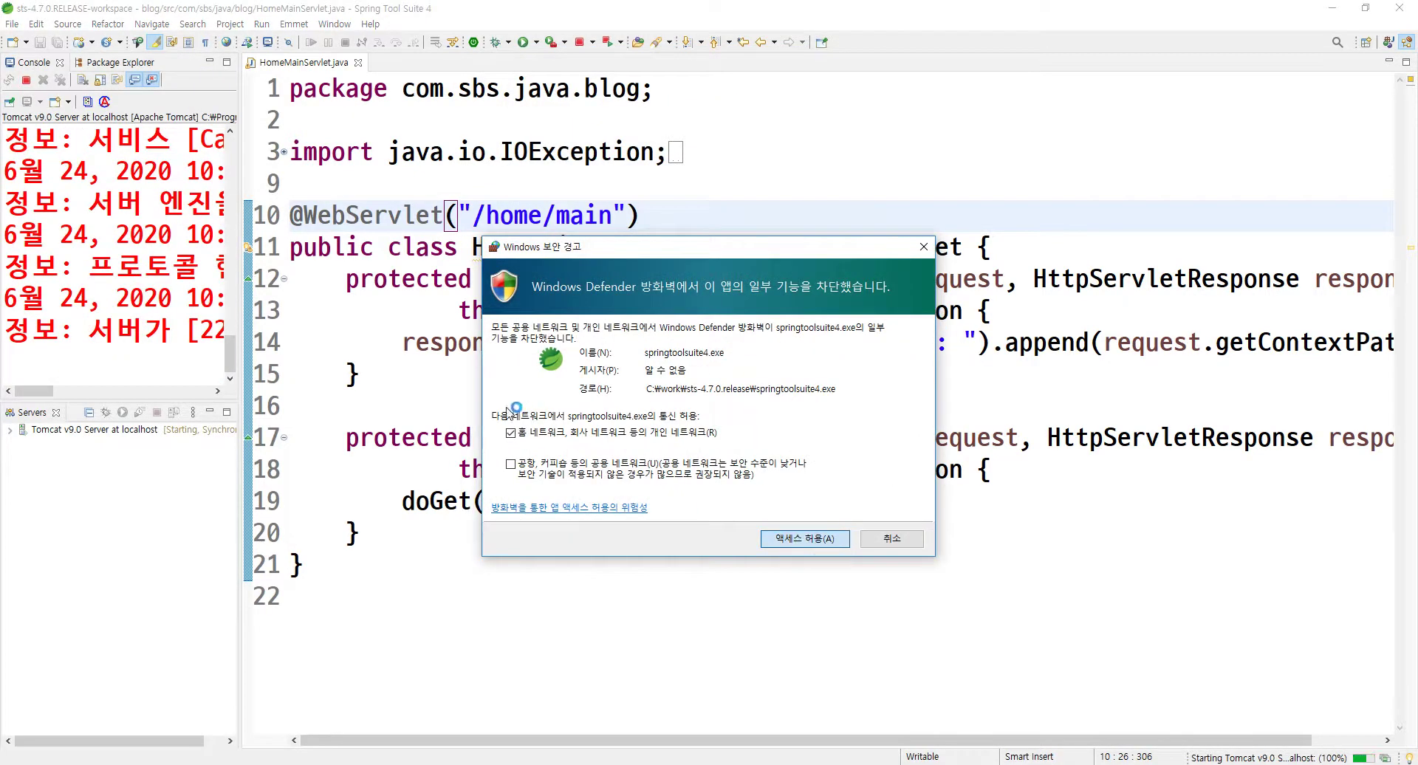
key("Return")
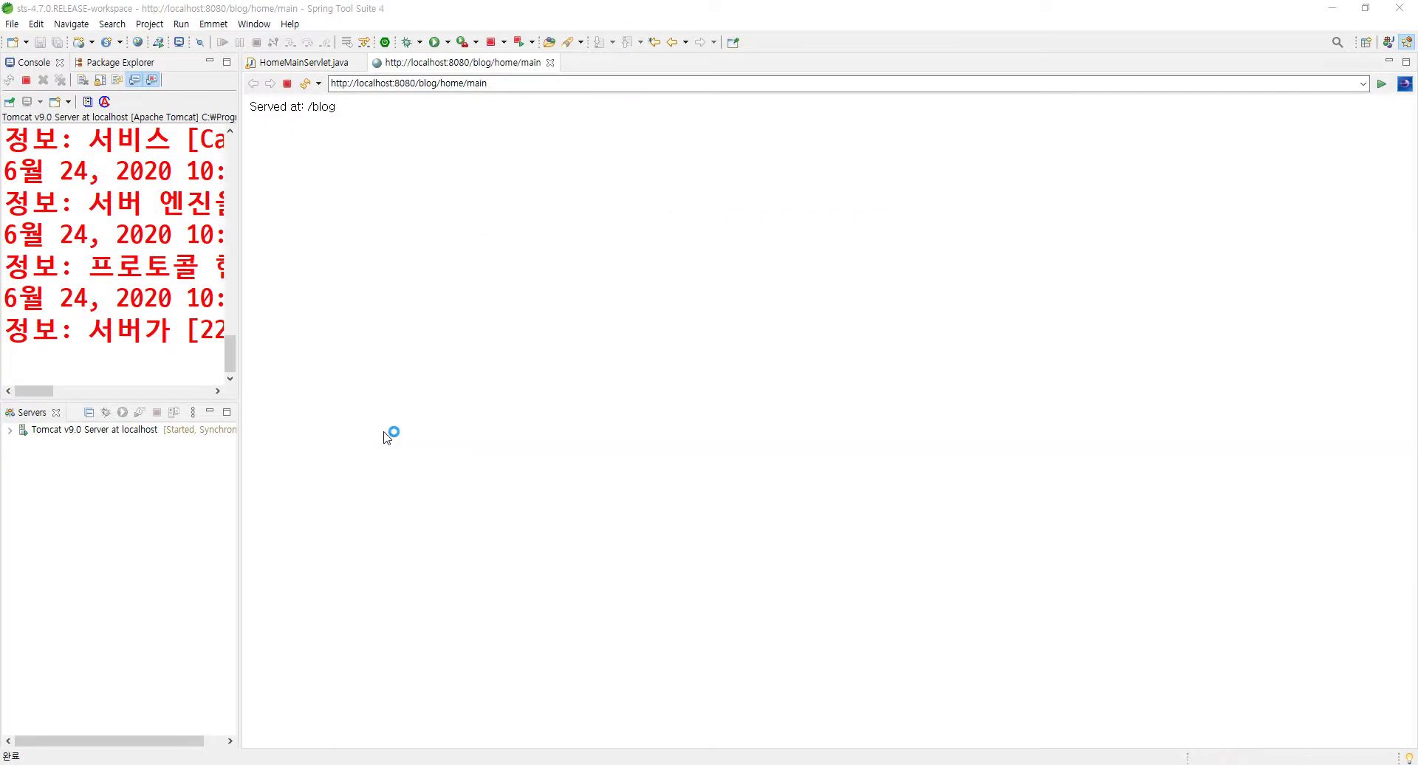
Close the /blog/home/main browser tab, return to the servlet code, and select the Tomcat v9.0 server
left_click(550, 63)
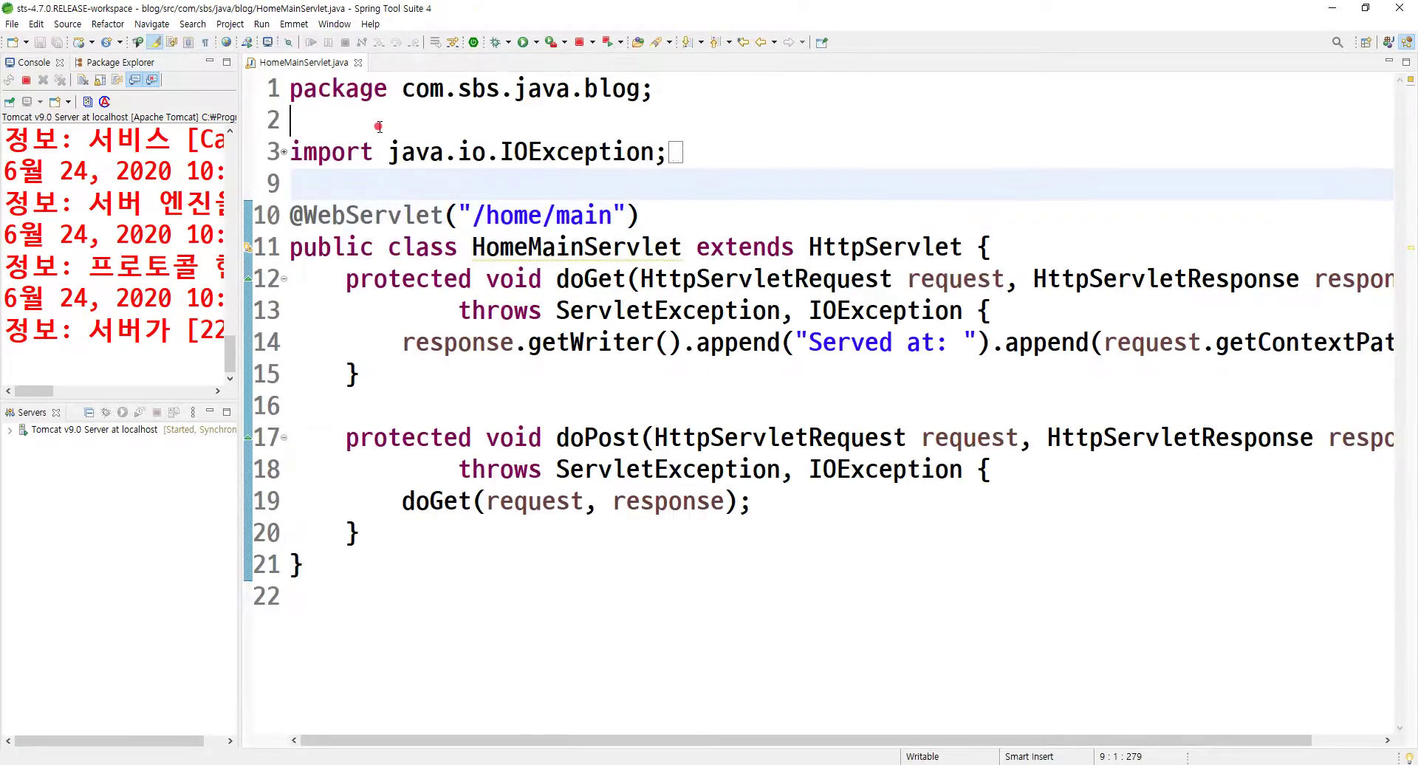
left_click(375, 201)
left_click(427, 172)
left_click(307, 118)
left_click(385, 181)
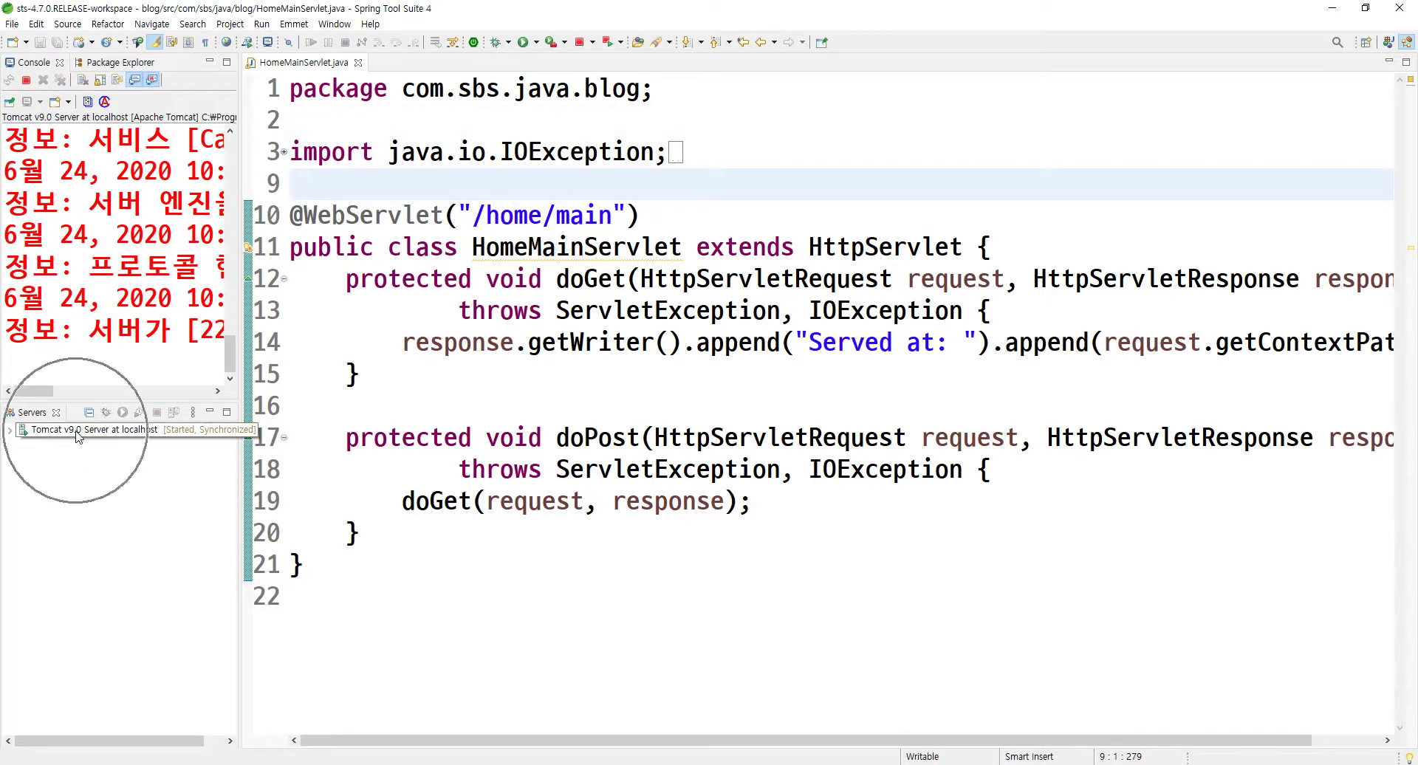
mouse_move(78, 437)
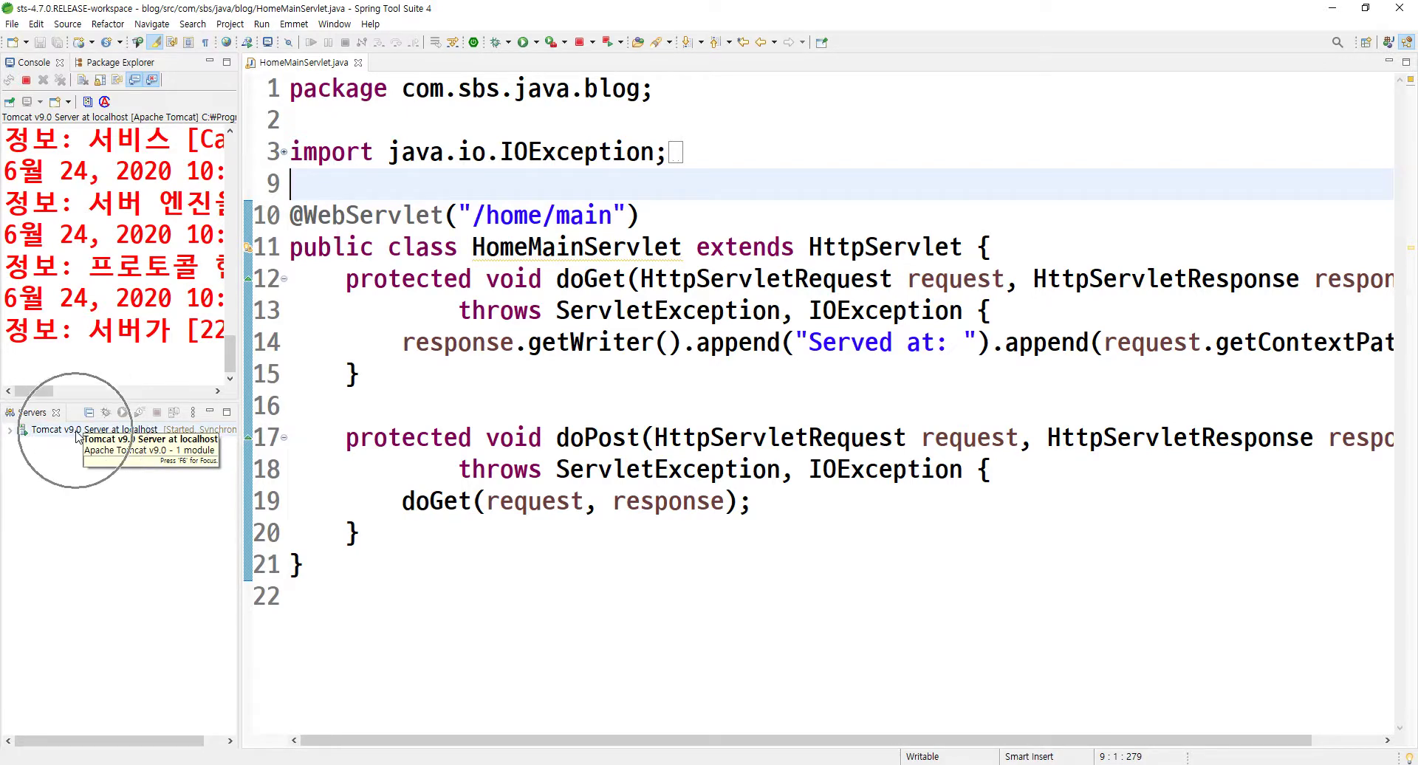
left_click(56, 433)
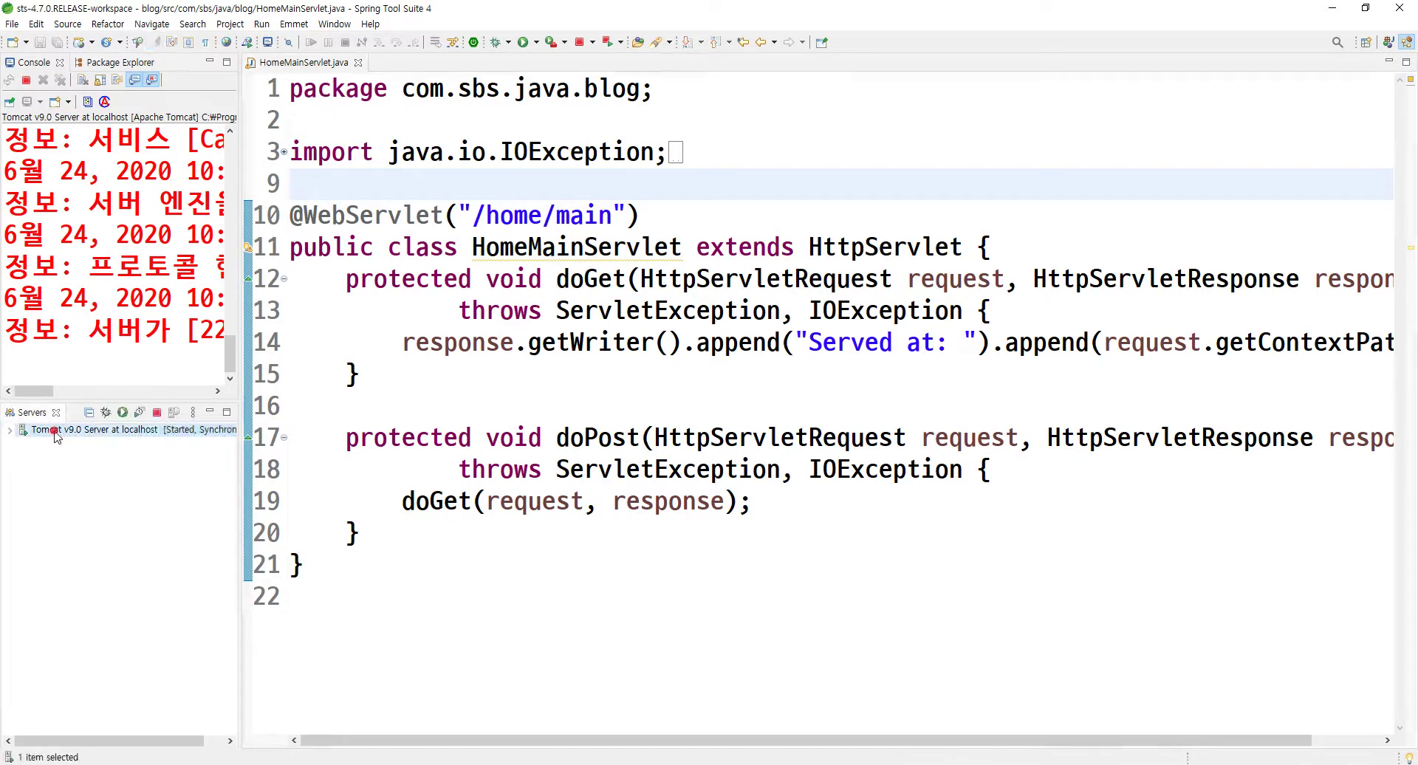
Change the Tomcat v9.0 HTTP/1.1 port from 8080 to 8081, save, and close the server editor
double_click(55, 434)
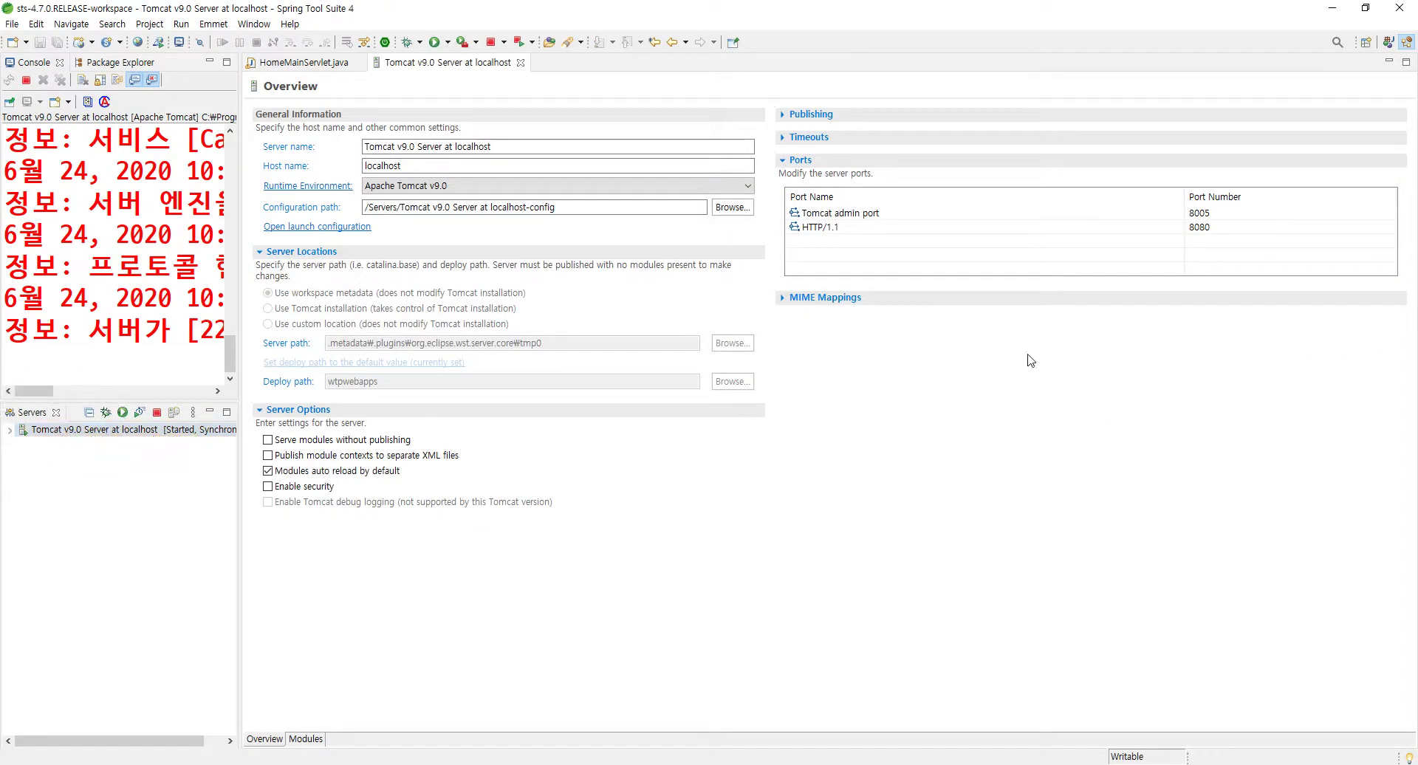
left_click(1205, 232)
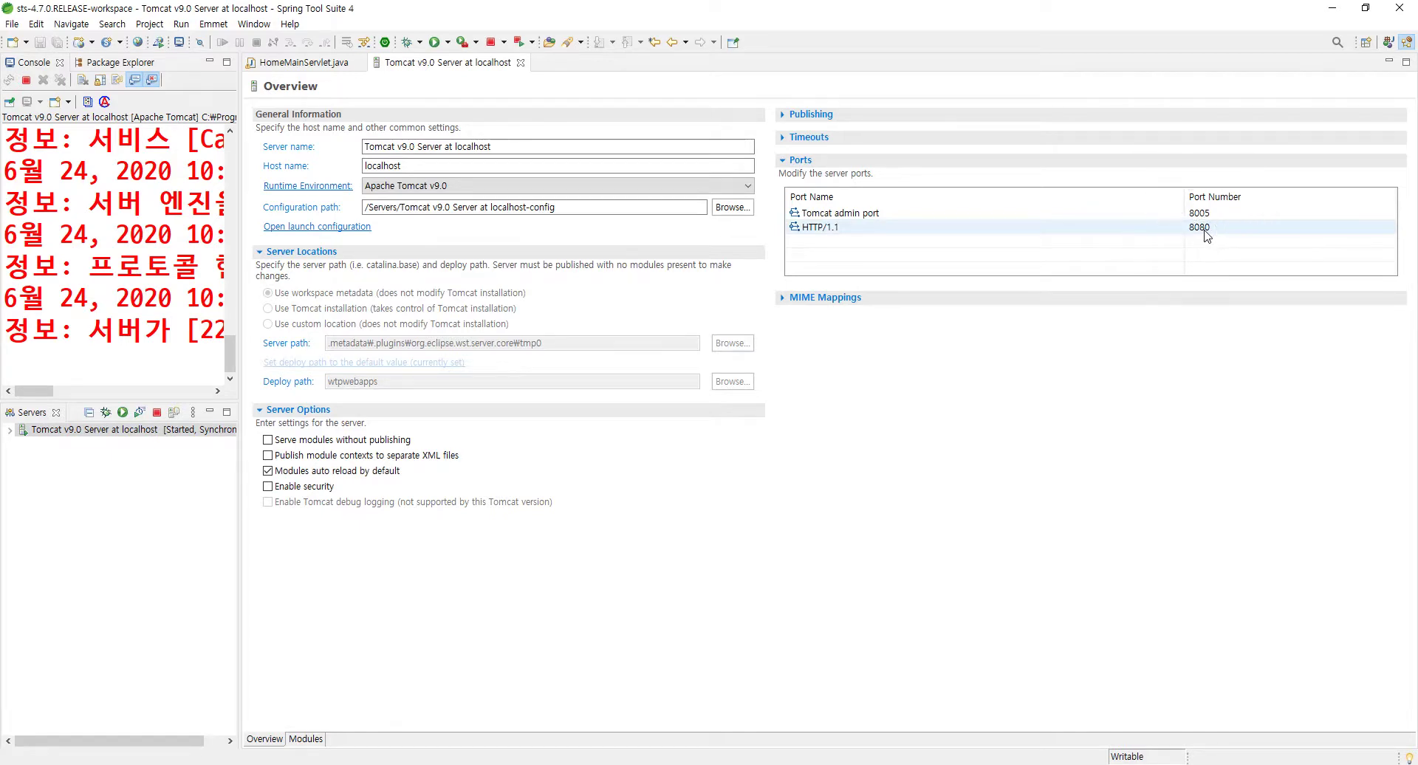
left_click(1205, 230)
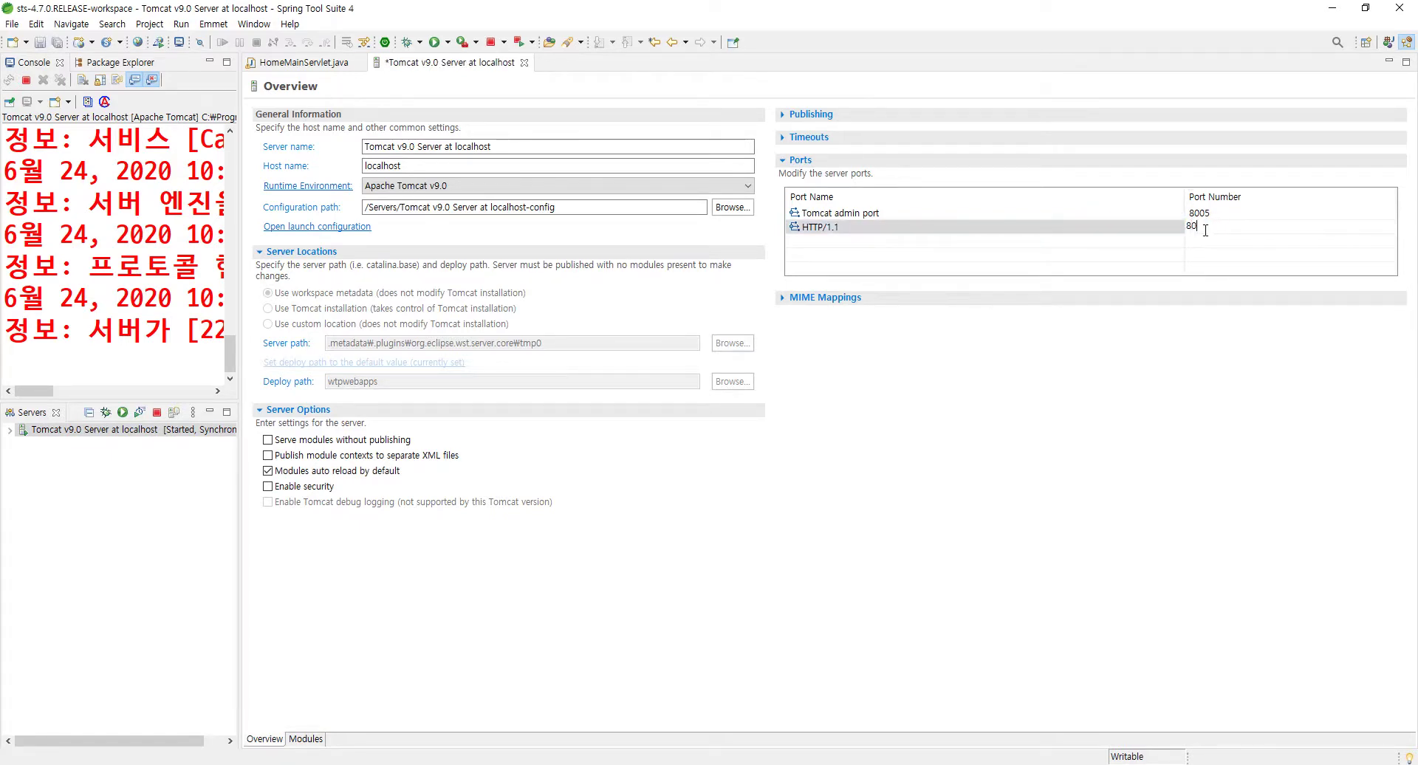
key("Return")
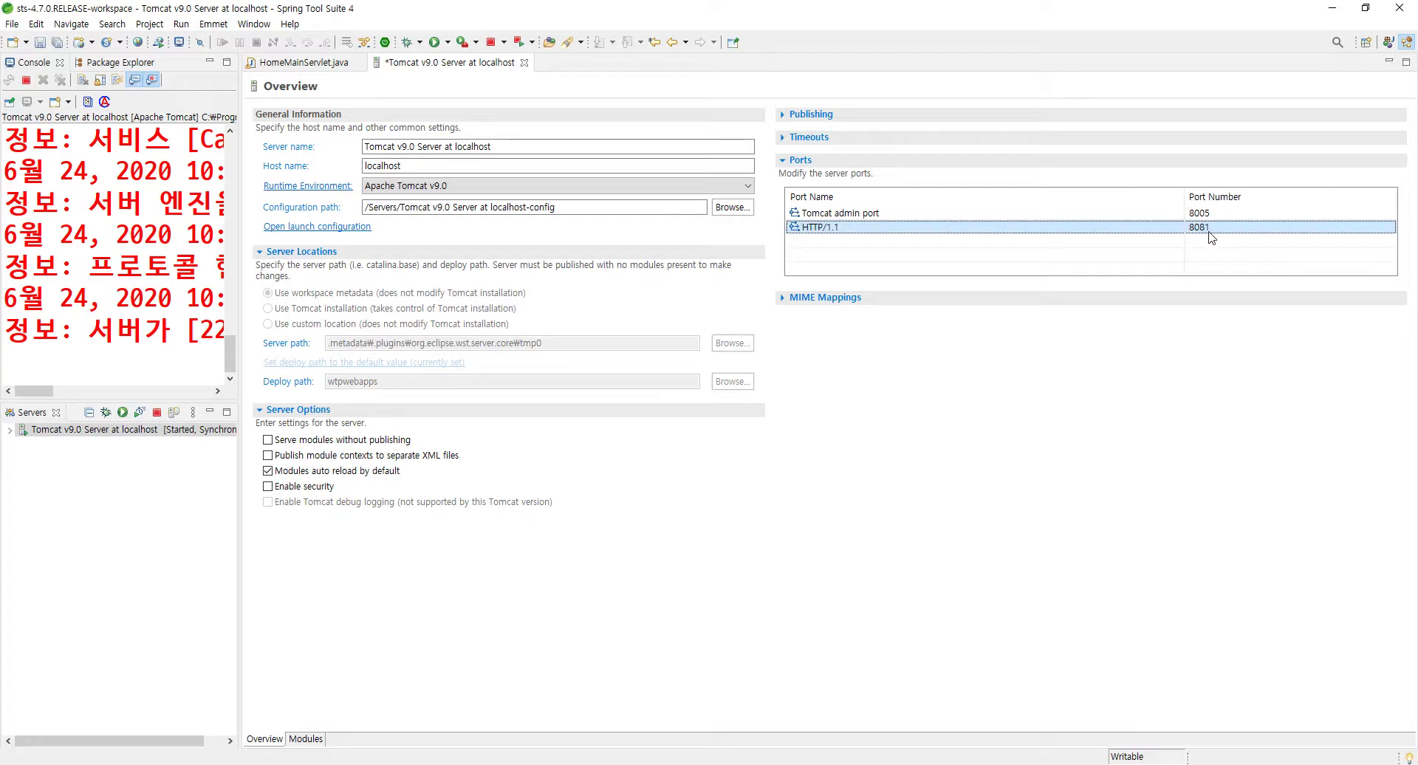
key("ctrl+s")
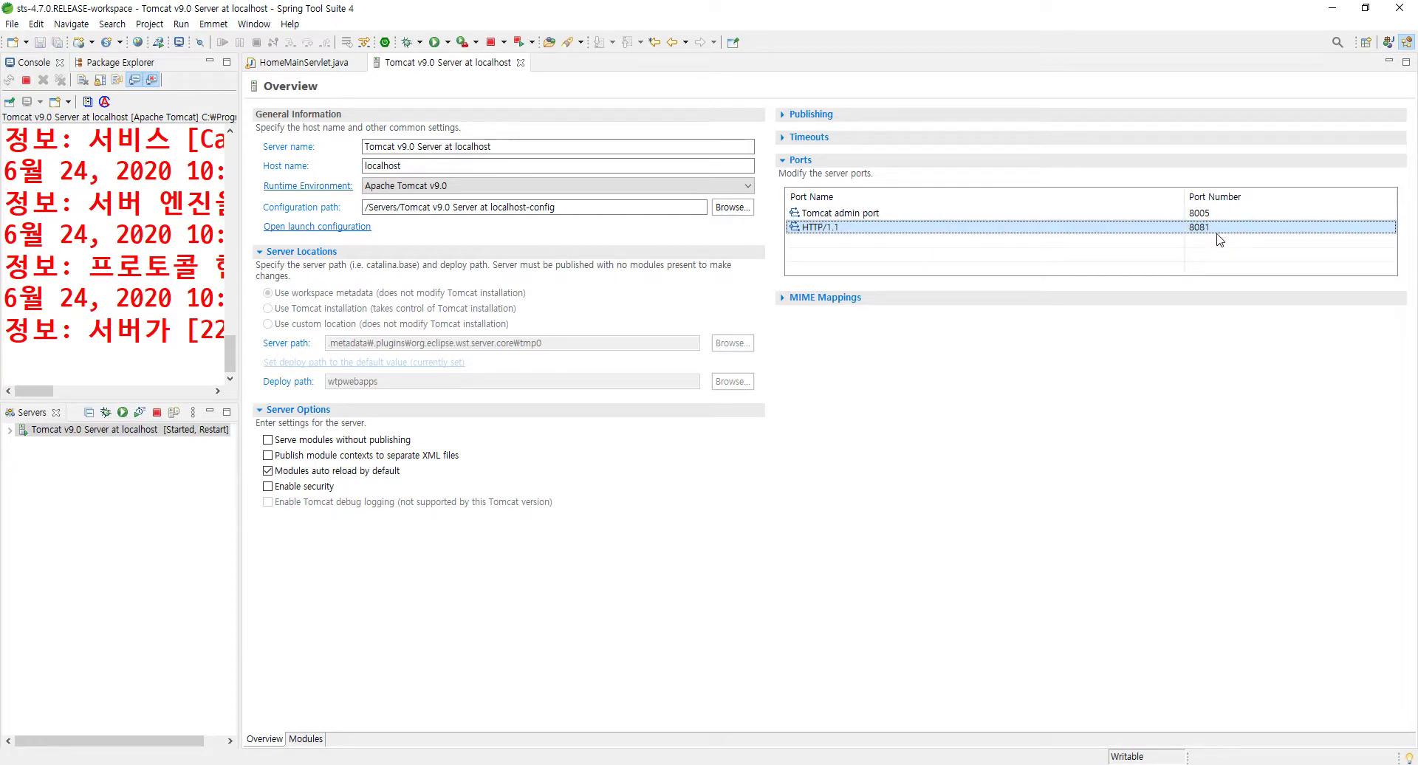
left_click(1199, 225)
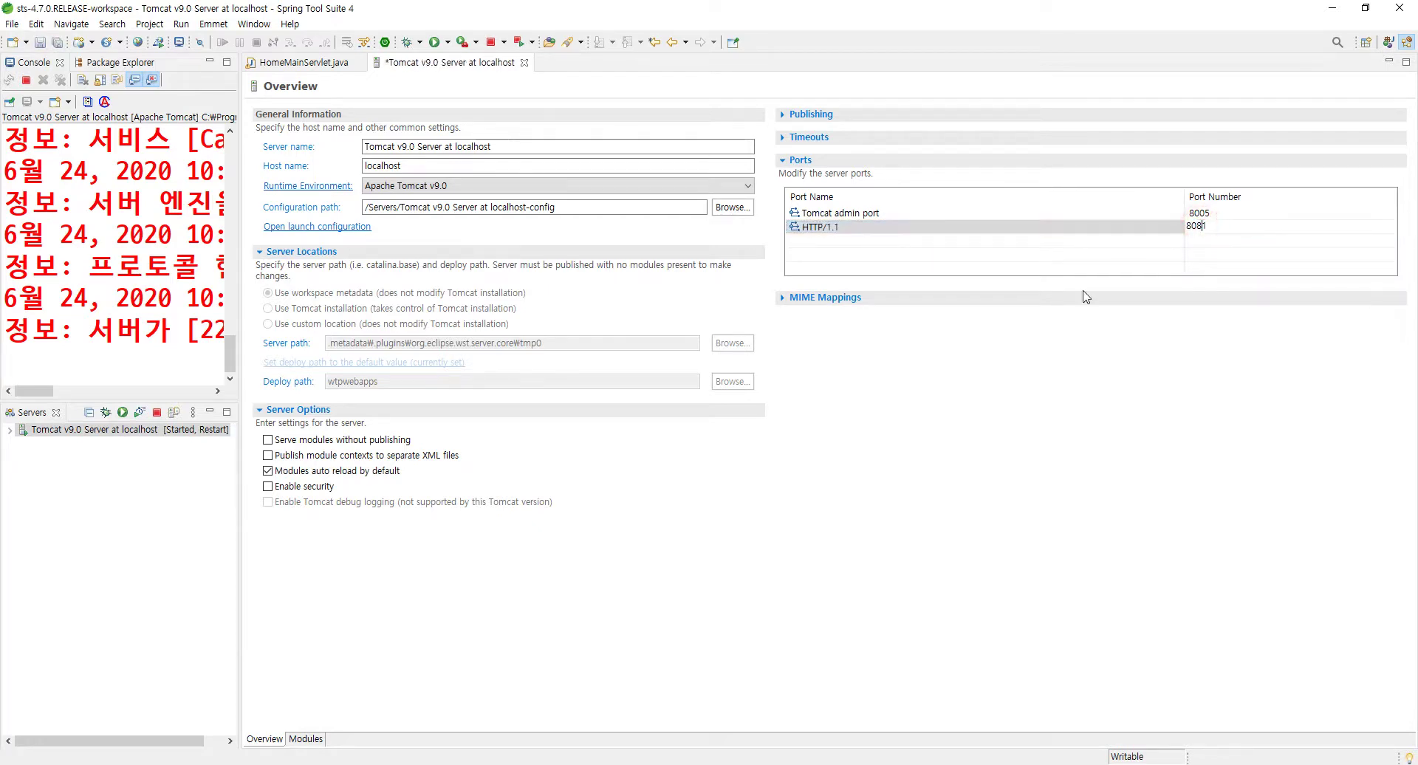
key("Return")
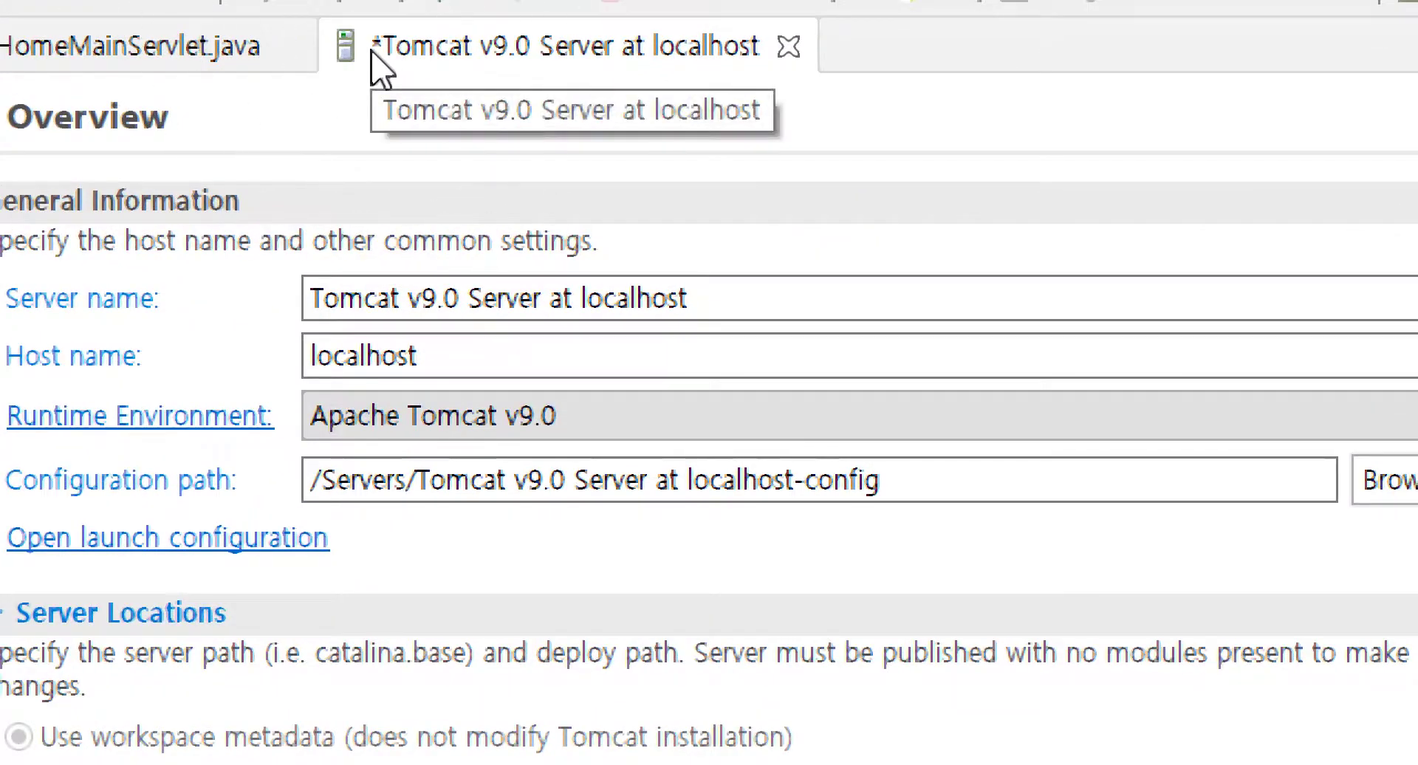
key("ctrl+s")
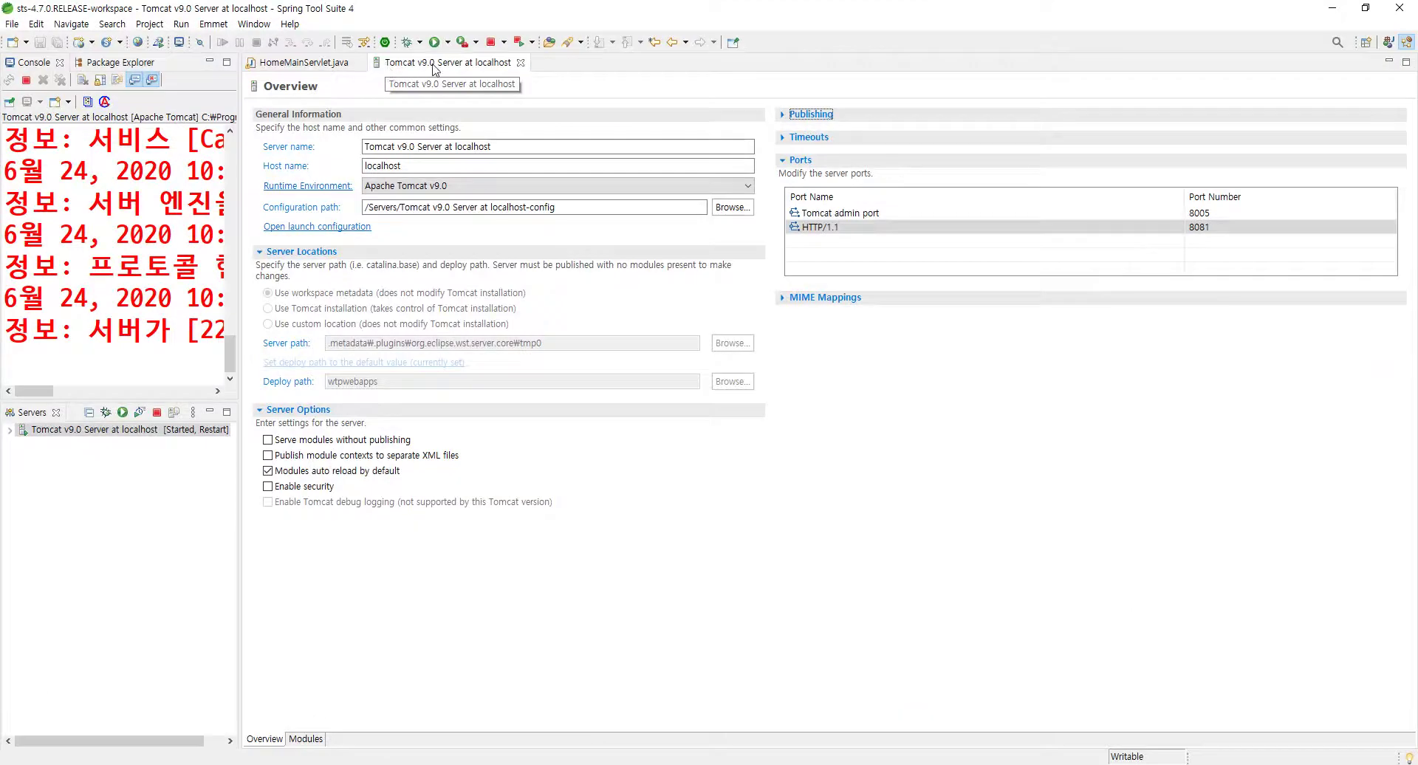
left_click(520, 62)
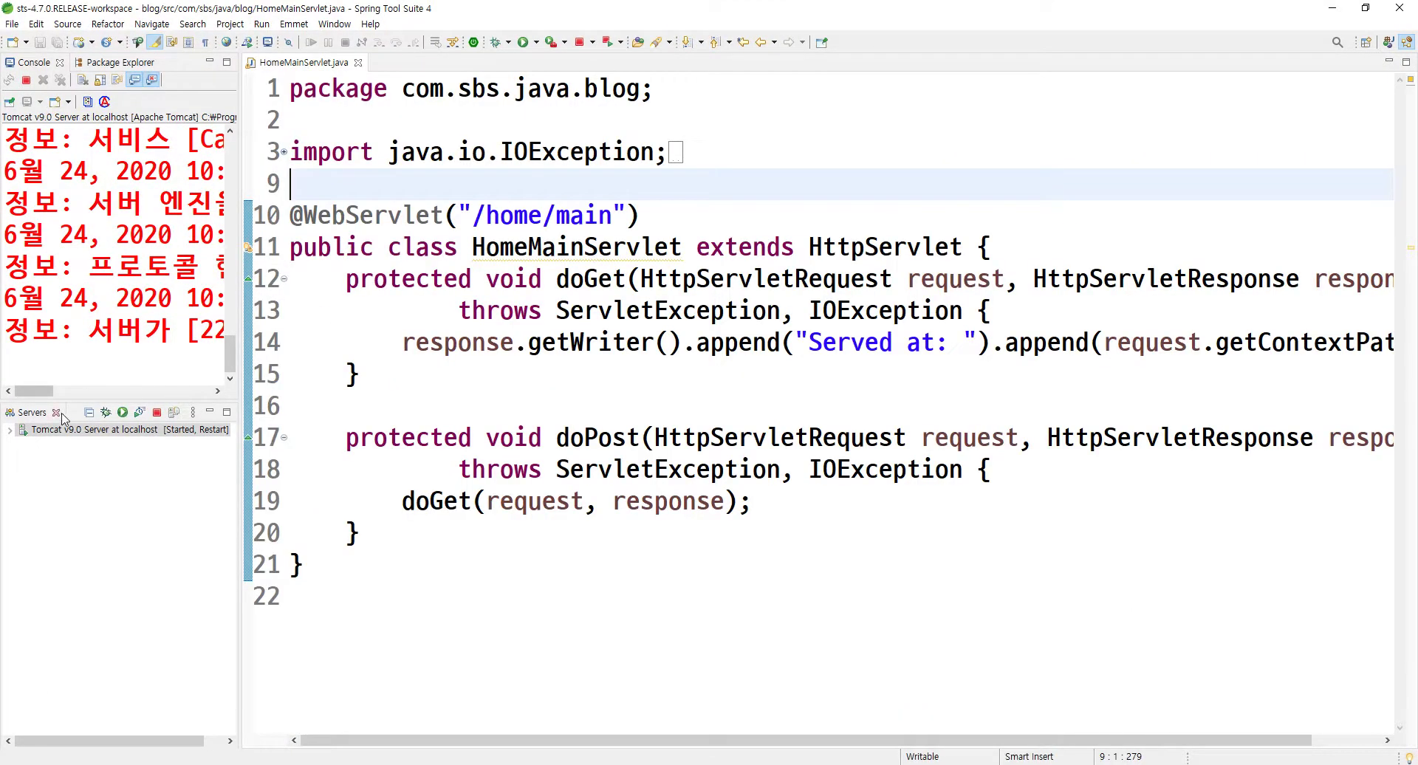
Open Preferences filtered by 'server' and go to the Server and Runtime page
left_click(399, 118)
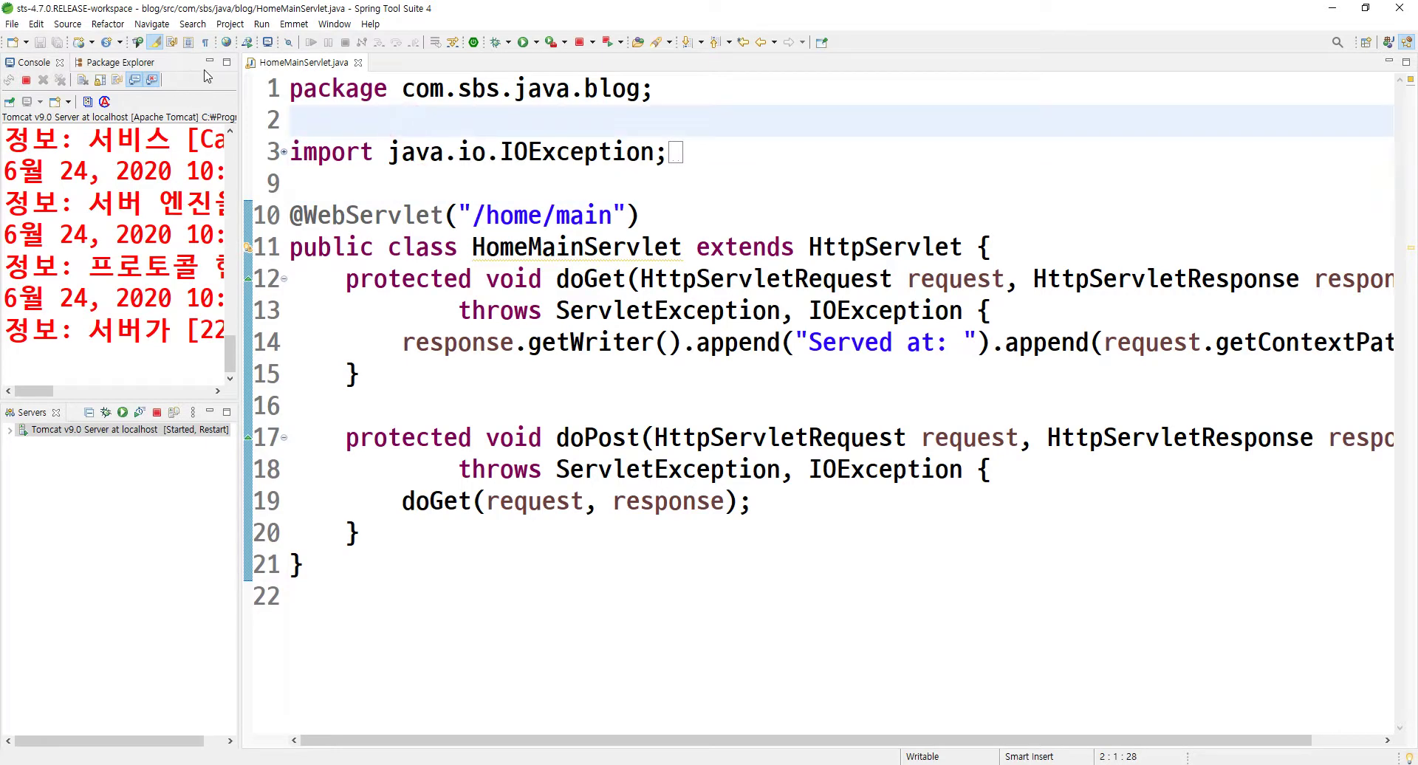
left_click(330, 24)
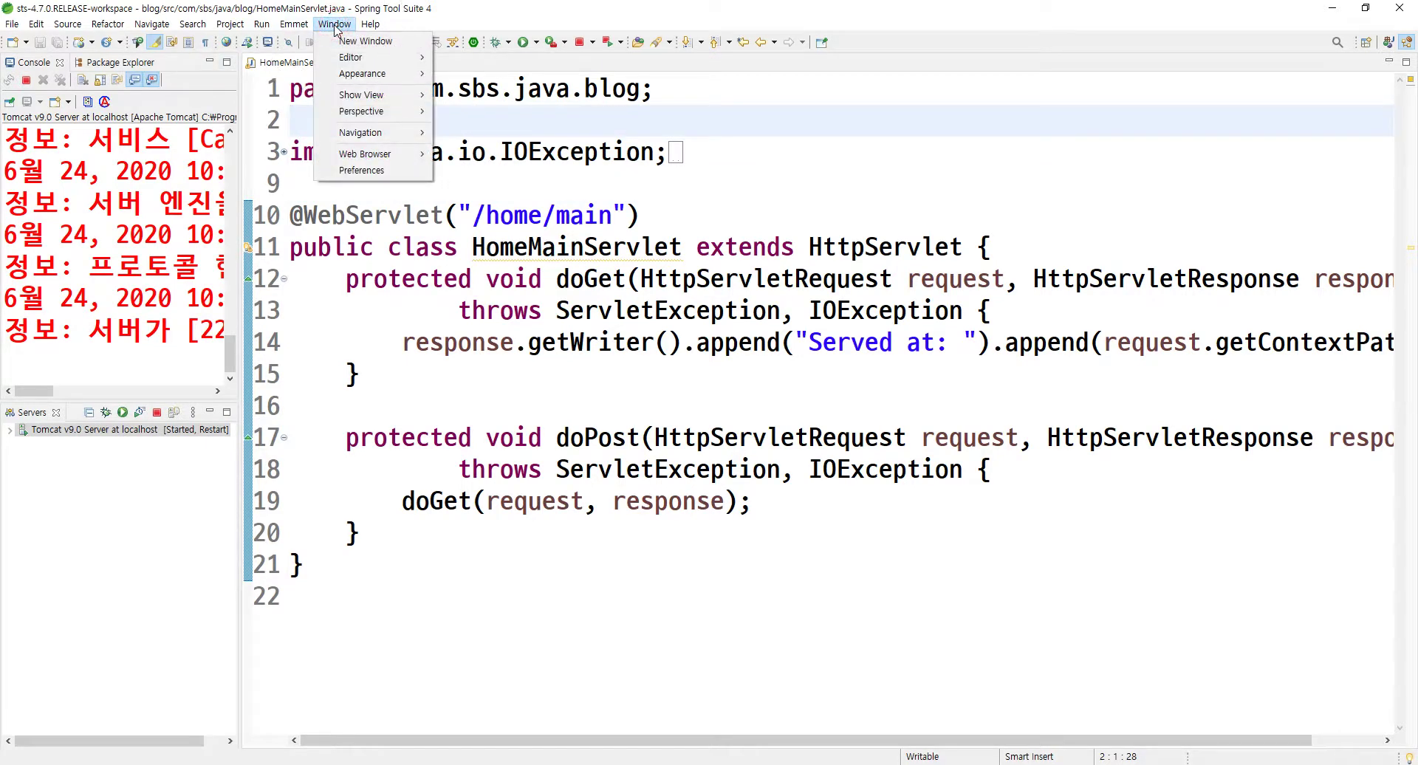
left_click(362, 171)
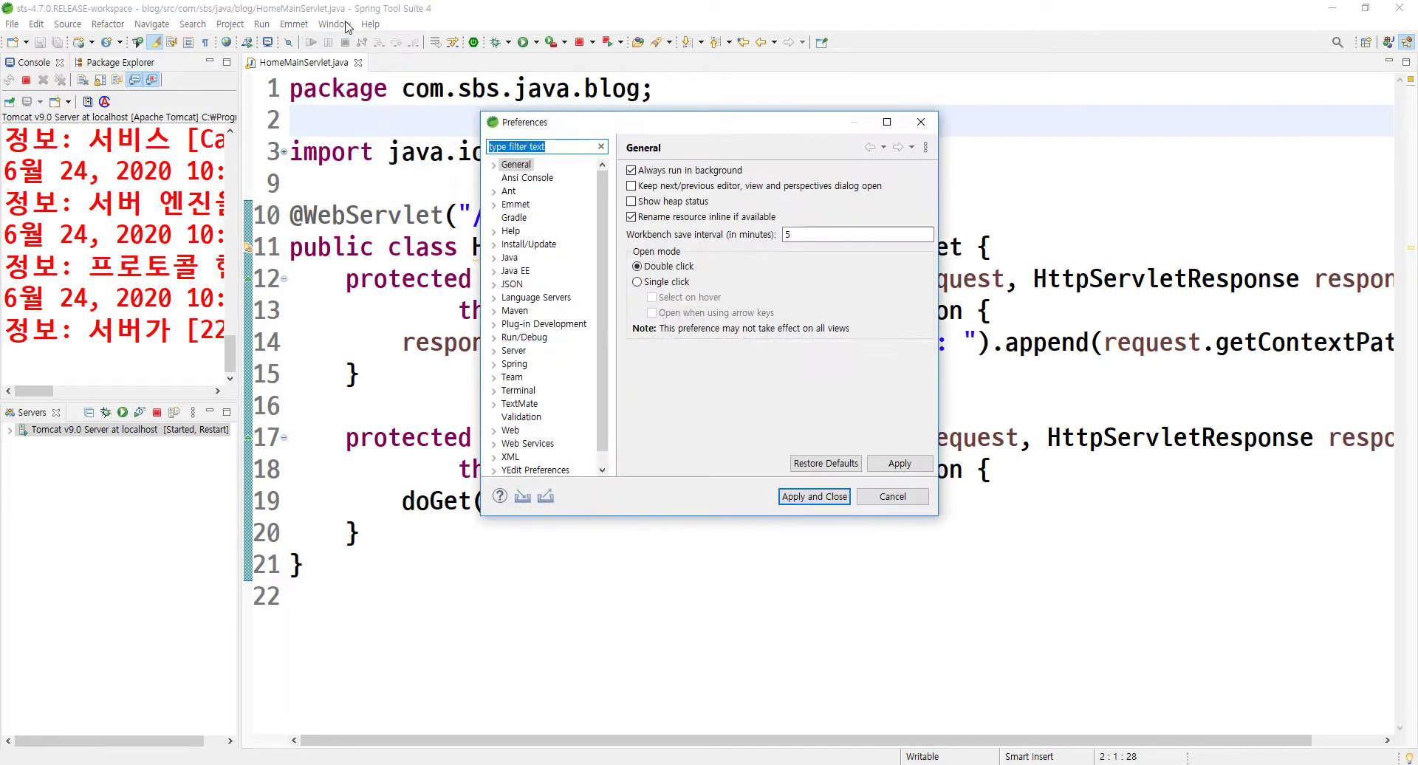
key("Escape")
left_click(361, 171)
type("server")
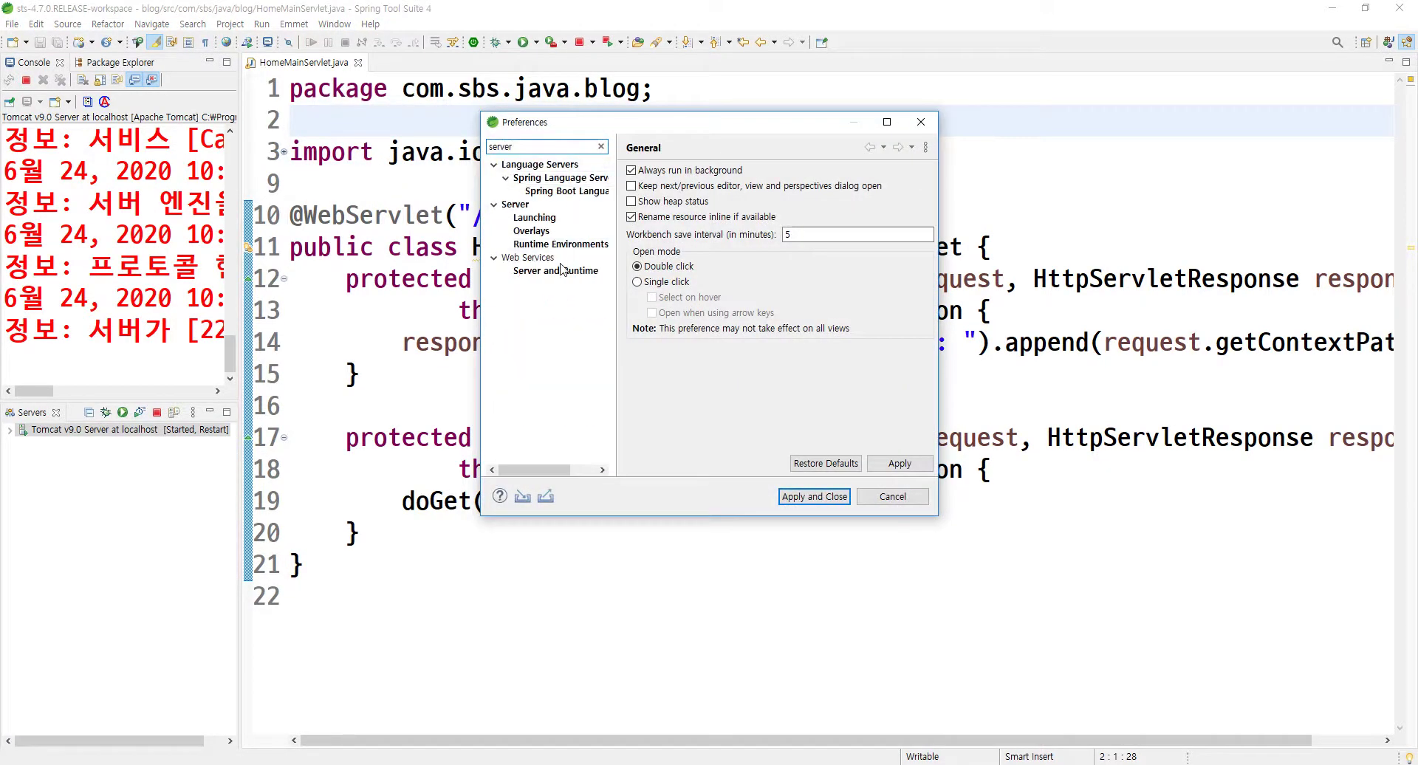
left_click(550, 273)
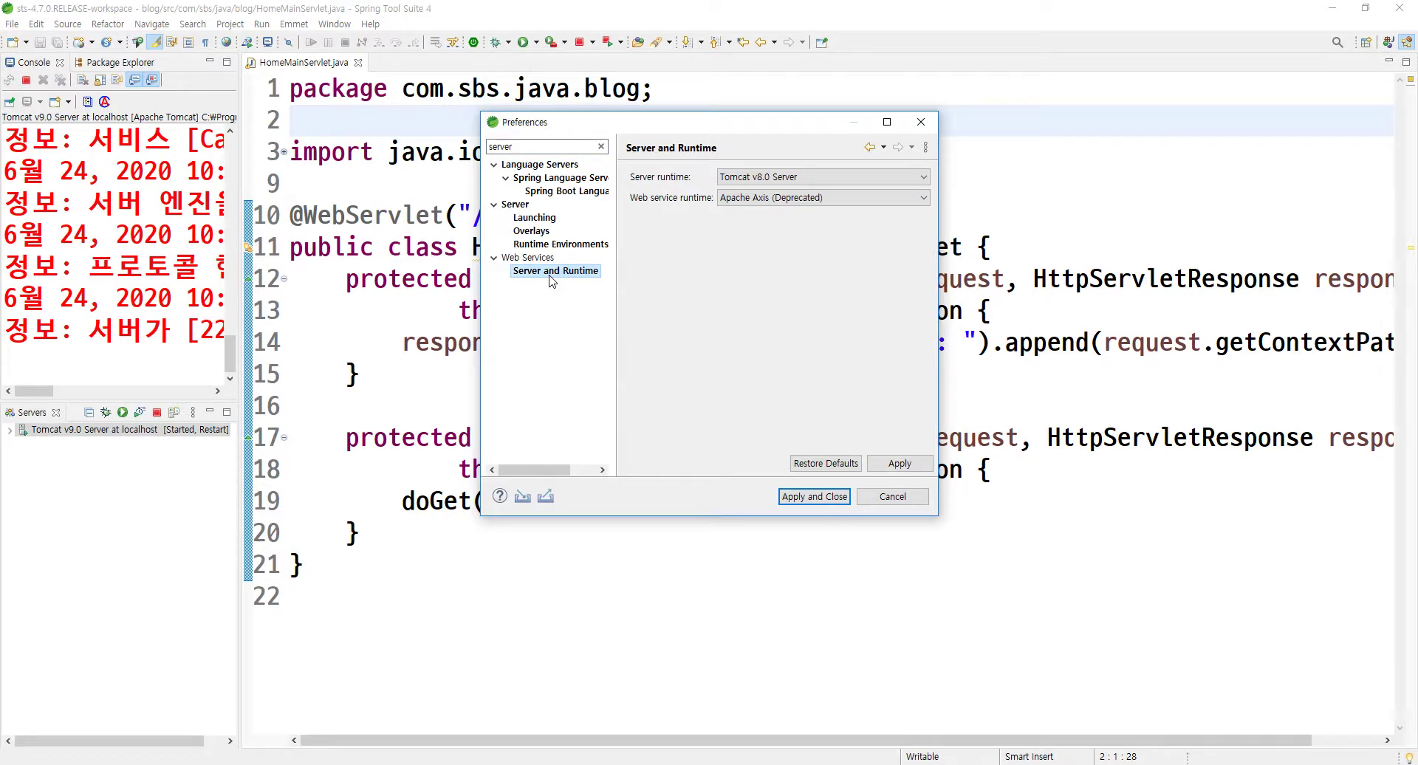
Set the server runtime to Tomcat v9.0 Server, then Apply and Close
left_click(532, 147)
left_click(768, 176)
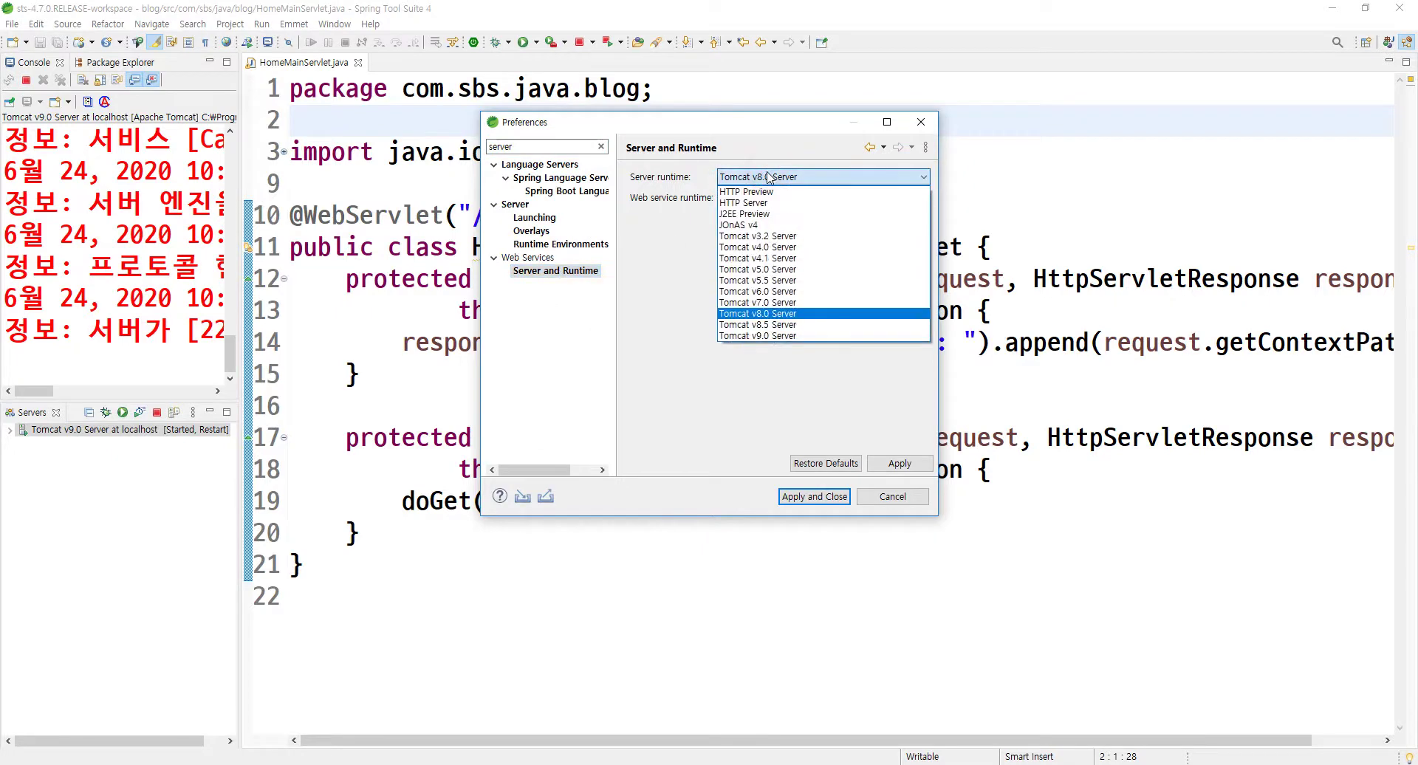
left_click(771, 340)
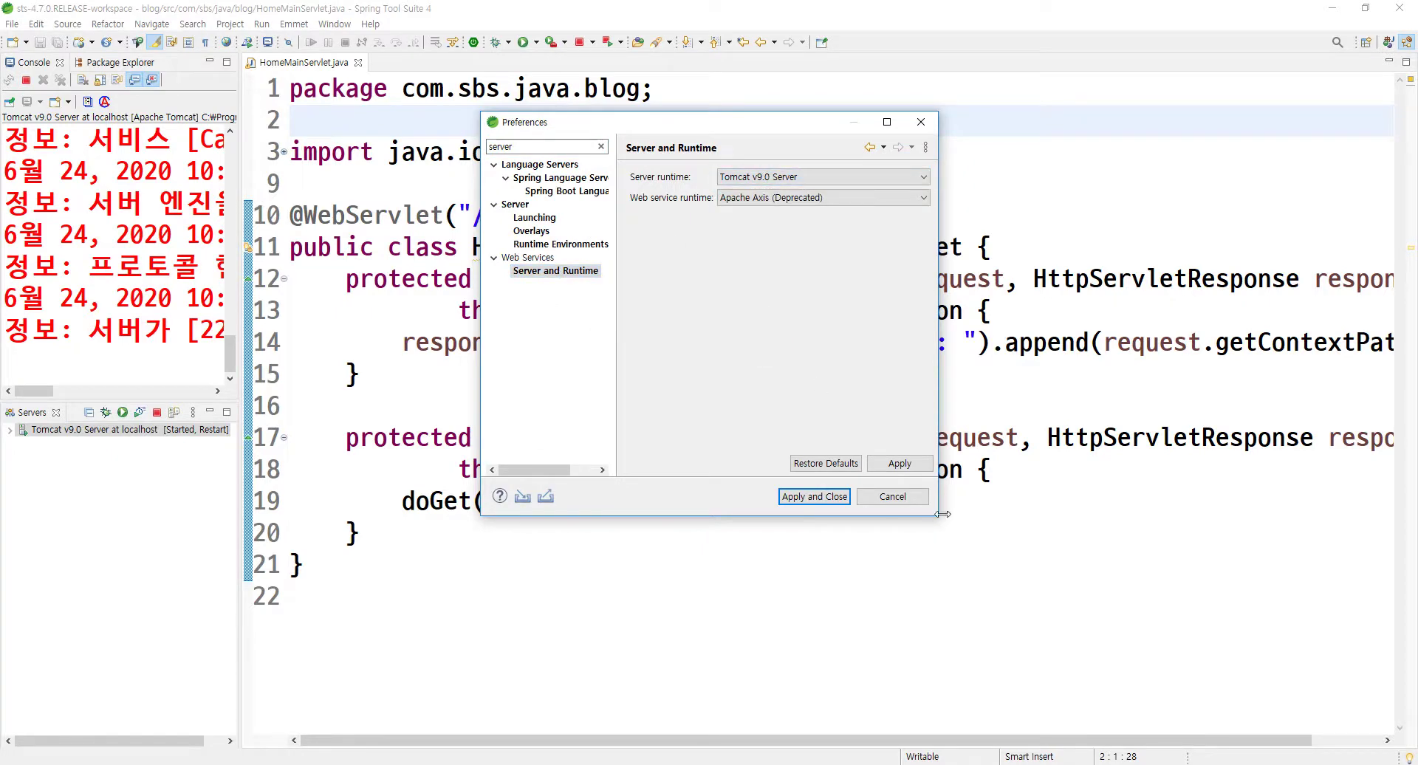
left_click(899, 463)
left_click(815, 496)
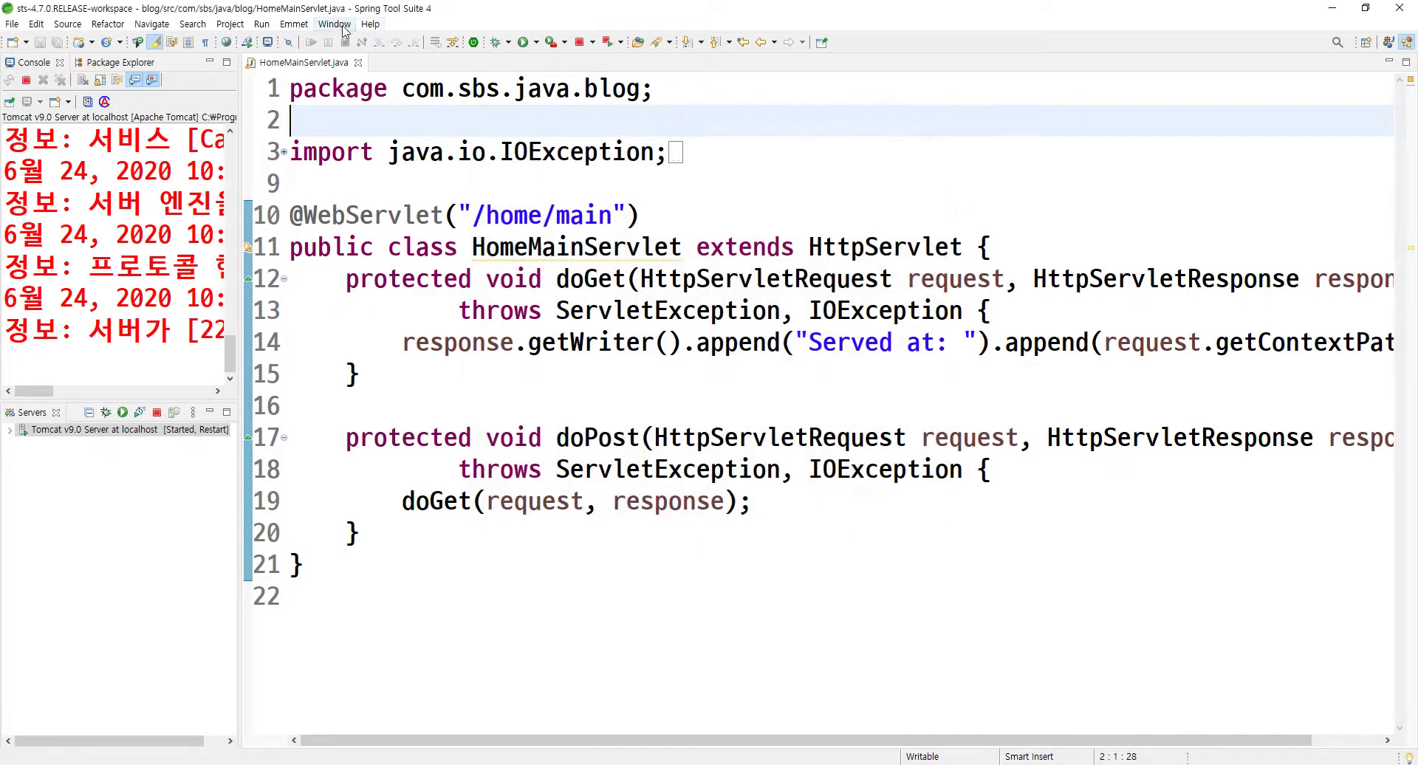
Reopen Preferences filtered by 'ser' and apply the Server and Runtime settings
left_click(342, 25)
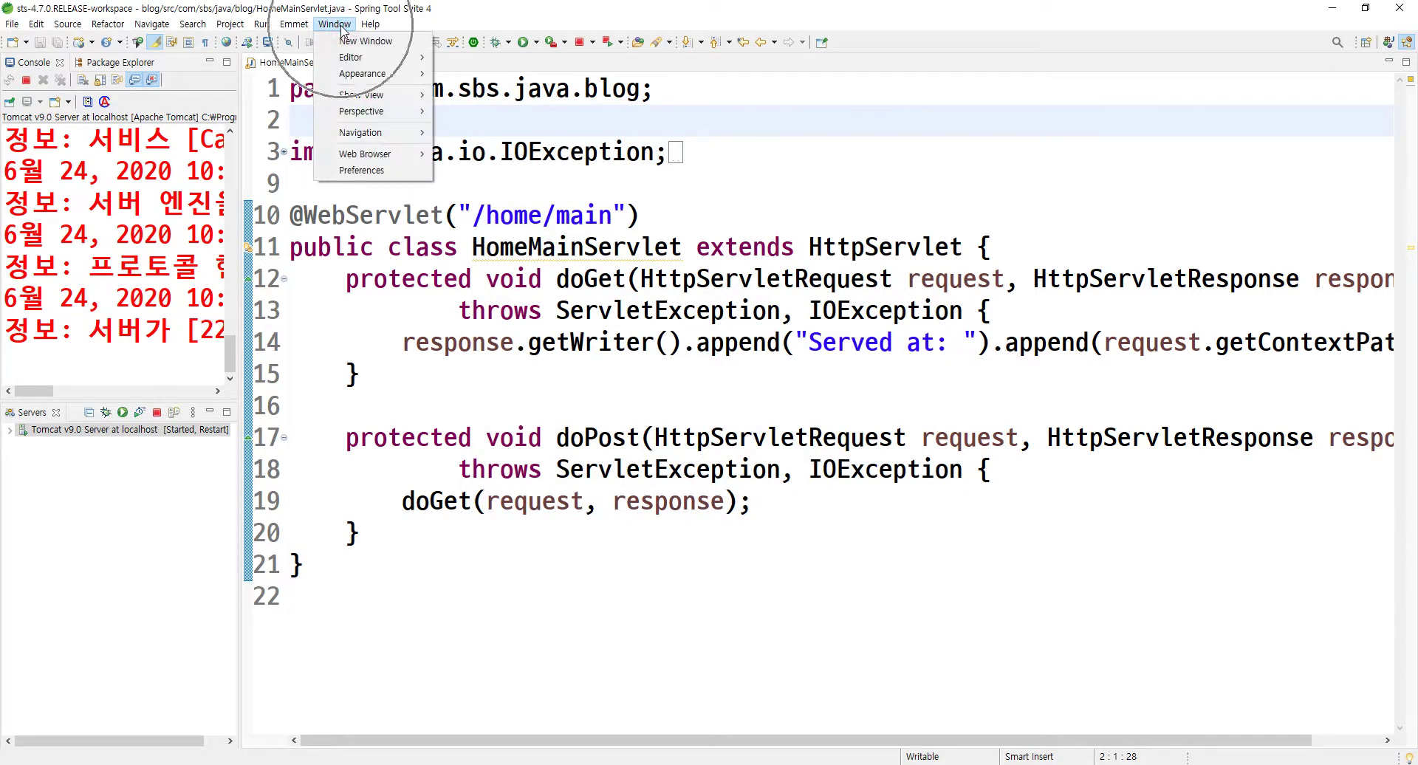
left_click(361, 169)
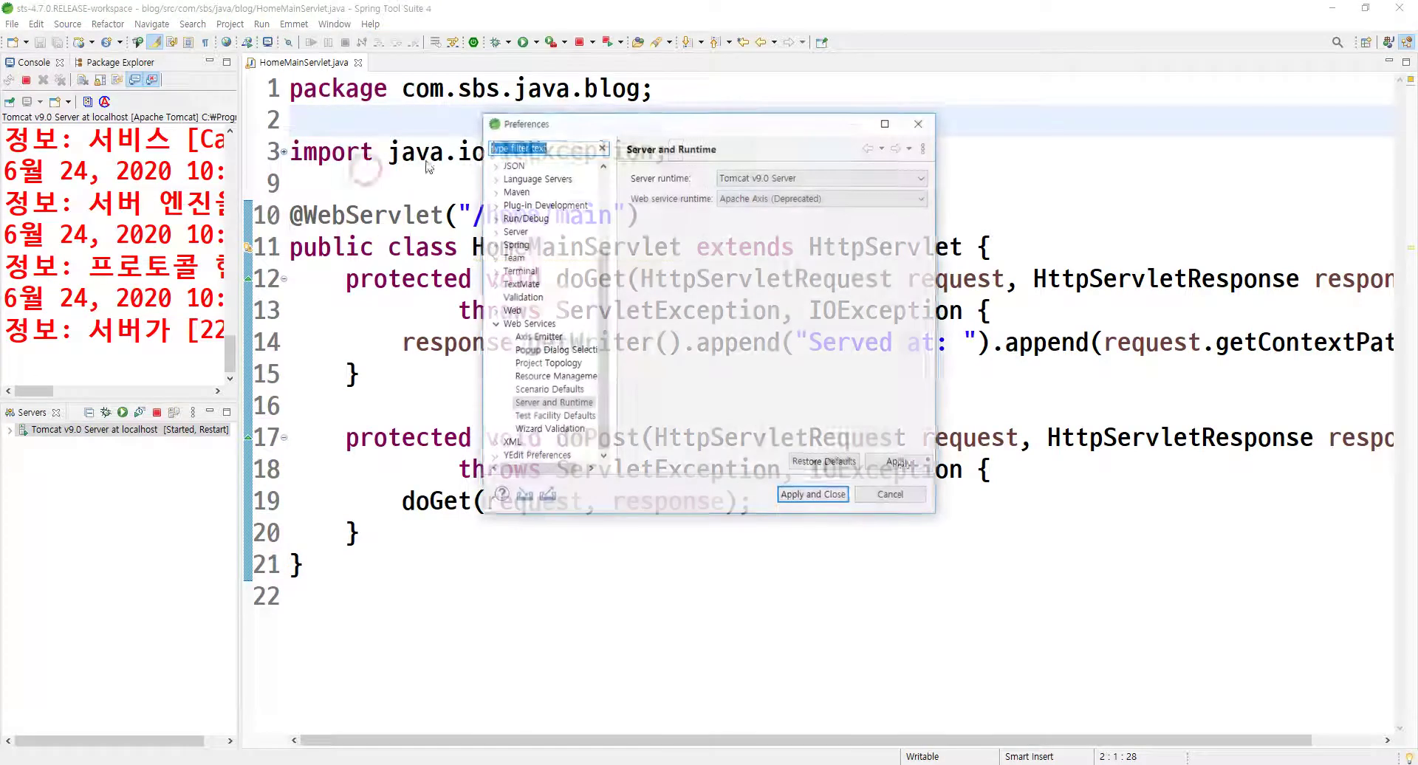
type("server")
left_click(539, 144)
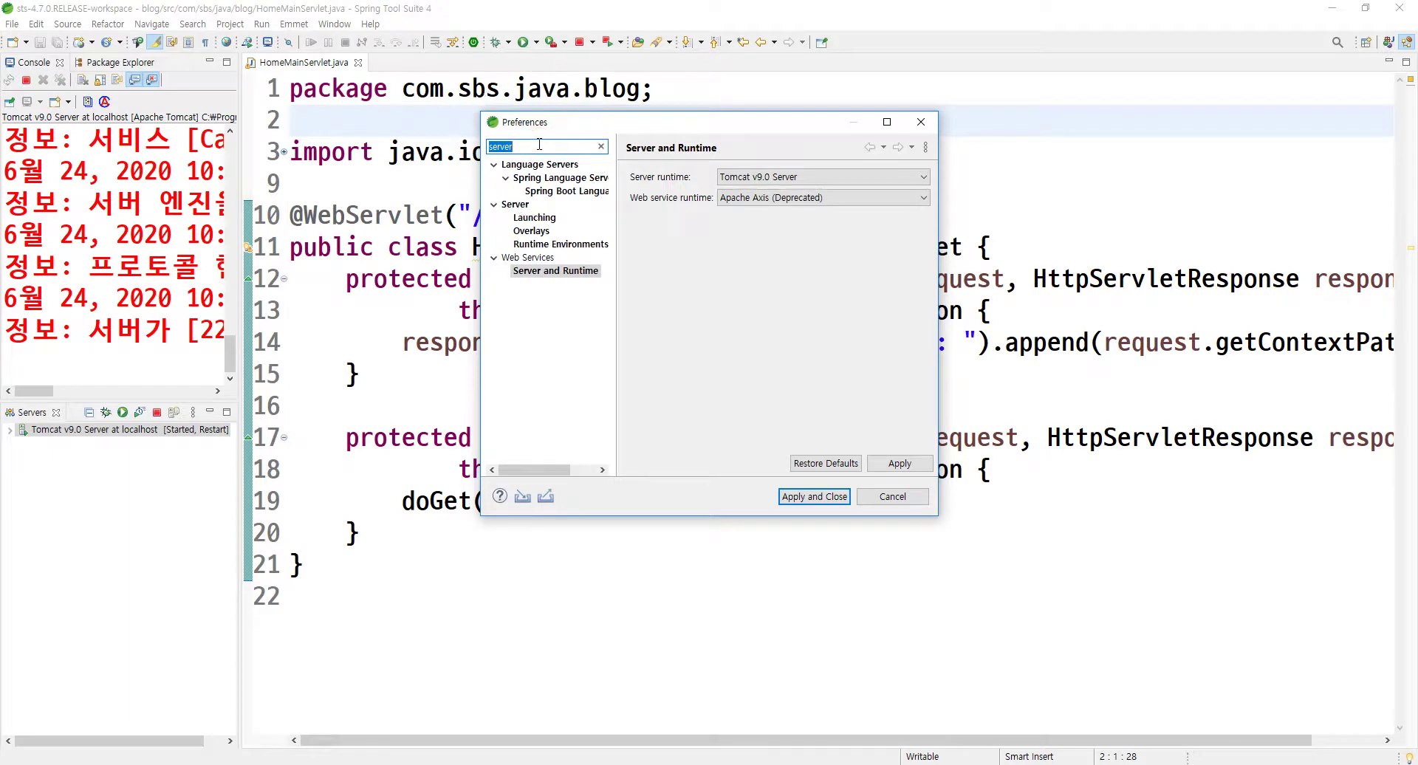
double_click(539, 145)
left_click(535, 274)
left_click(898, 465)
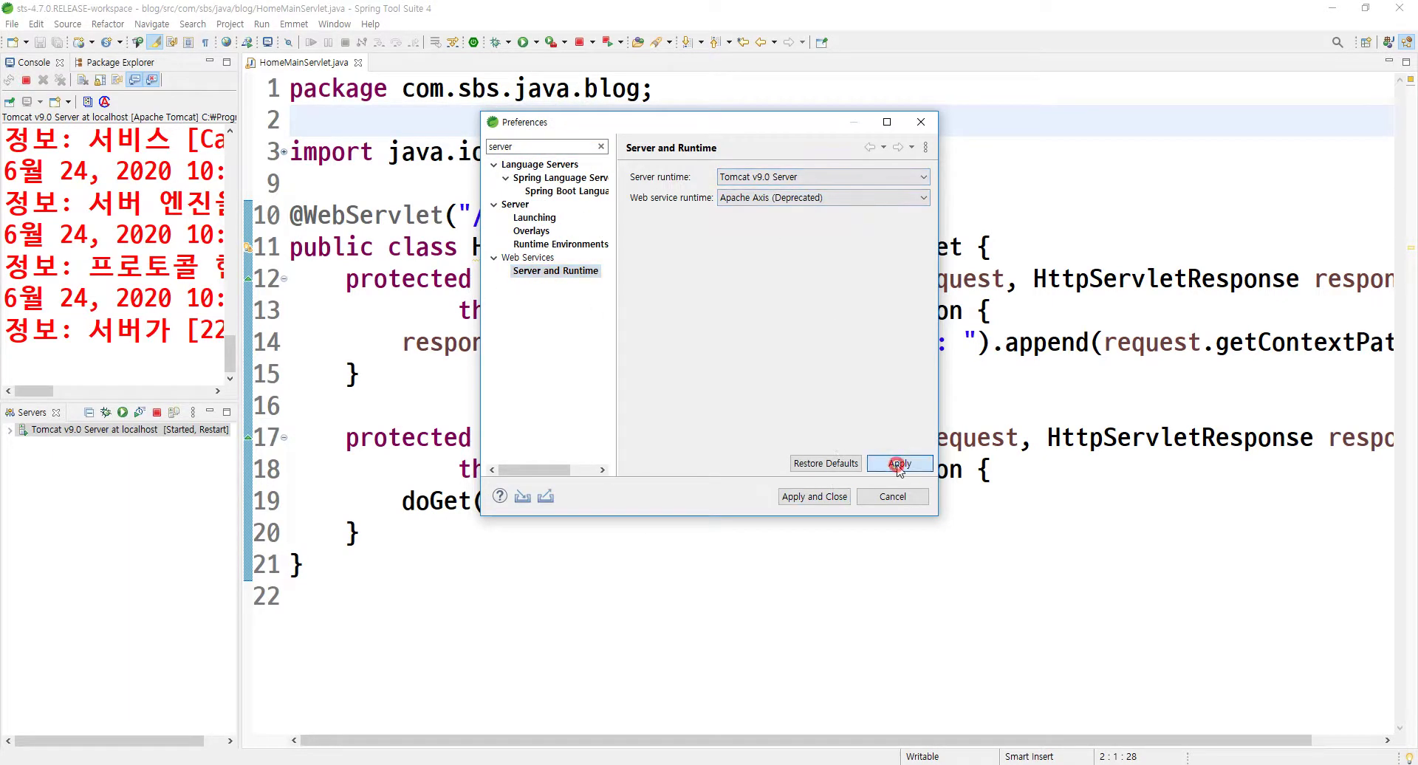
Browse the server Runtime Environments, Overlays and Launching pages
left_click(554, 244)
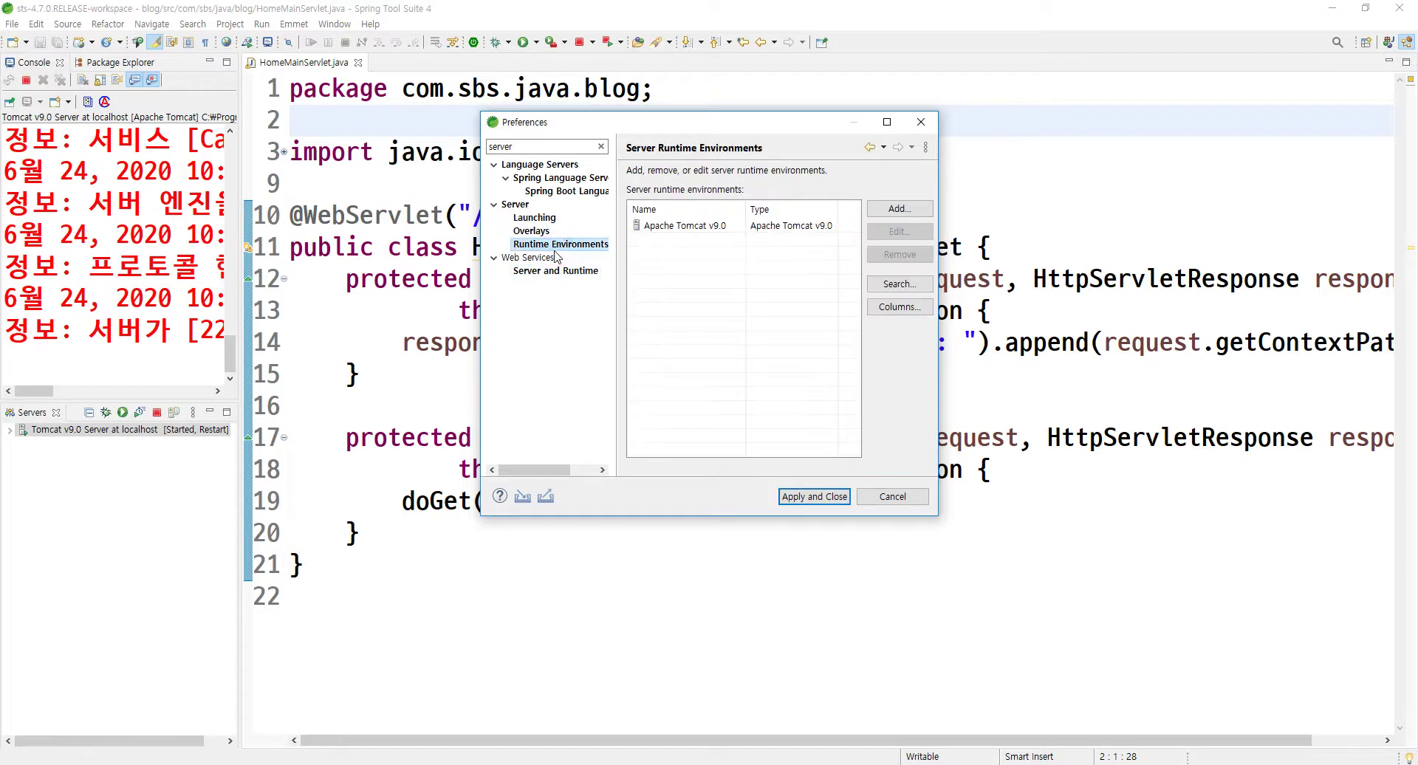
left_click(532, 230)
left_click(534, 217)
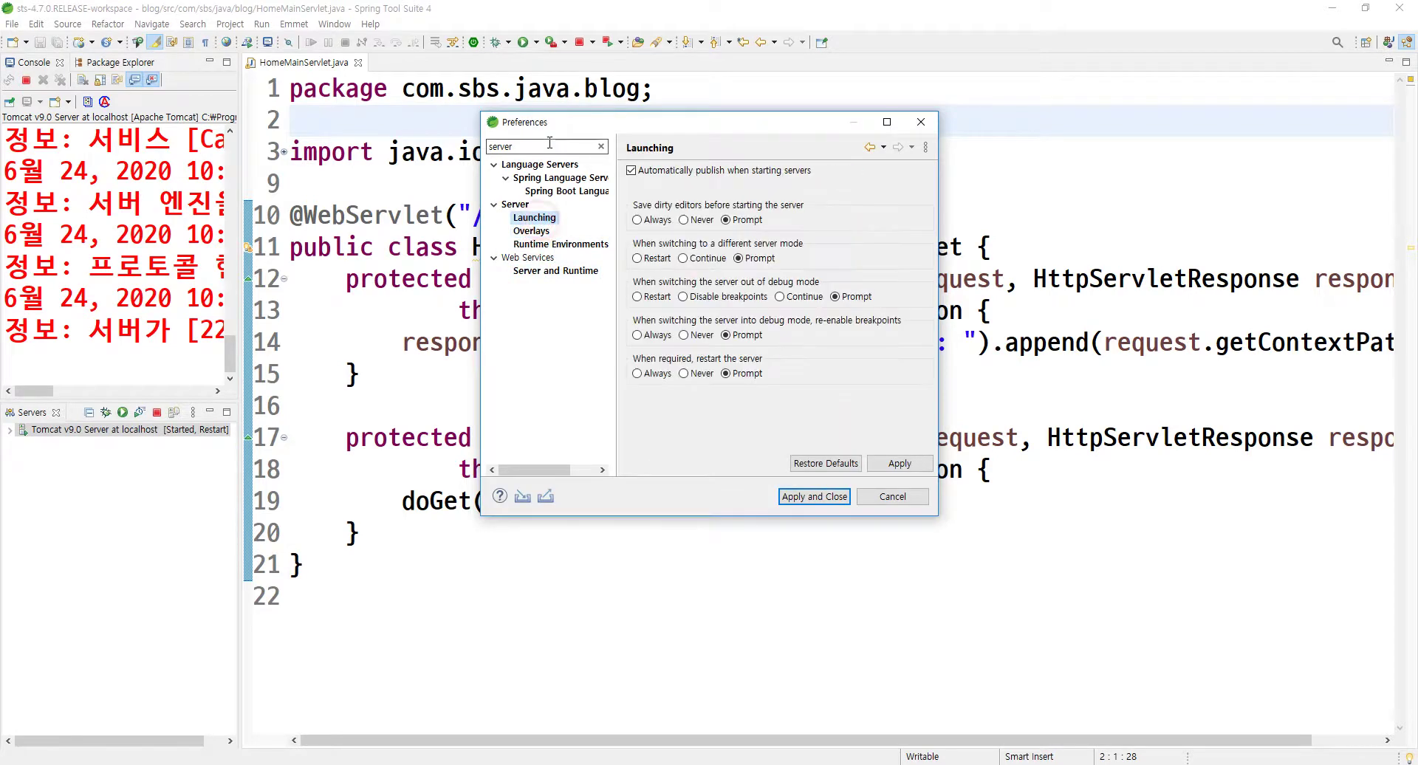
Filter Preferences by 'bro' and choose an external web browser with Chrome checked
left_click(545, 148)
type("bro")
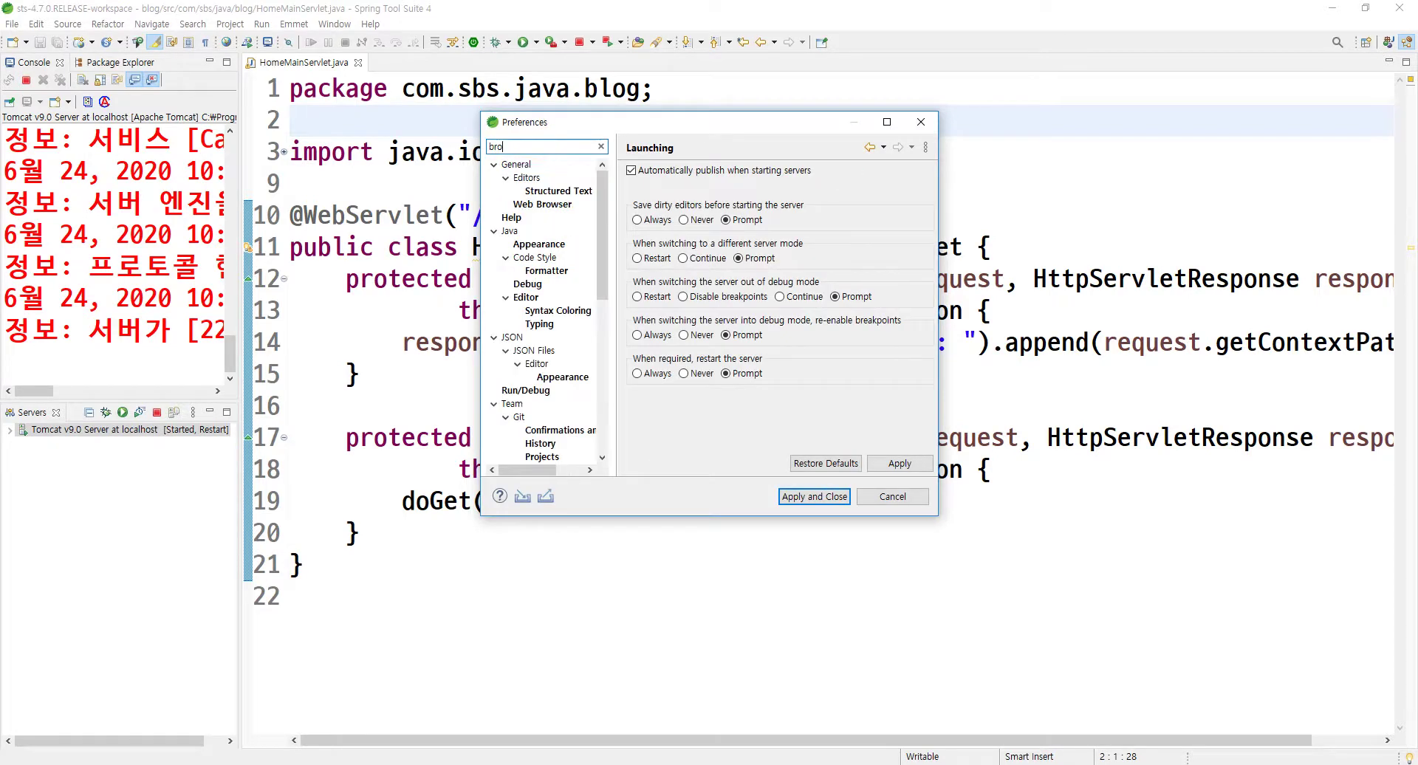
type("s")
key("BackSpace")
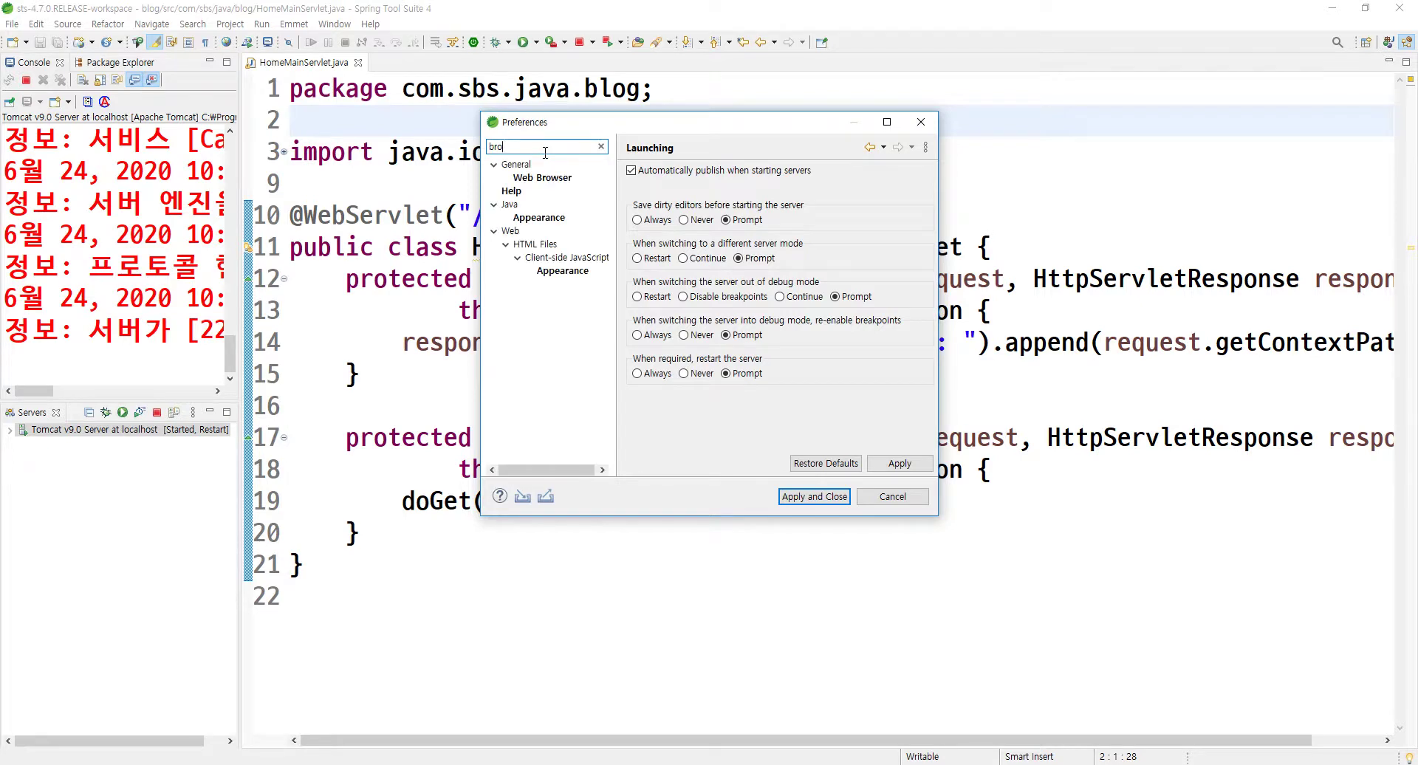
left_click(546, 177)
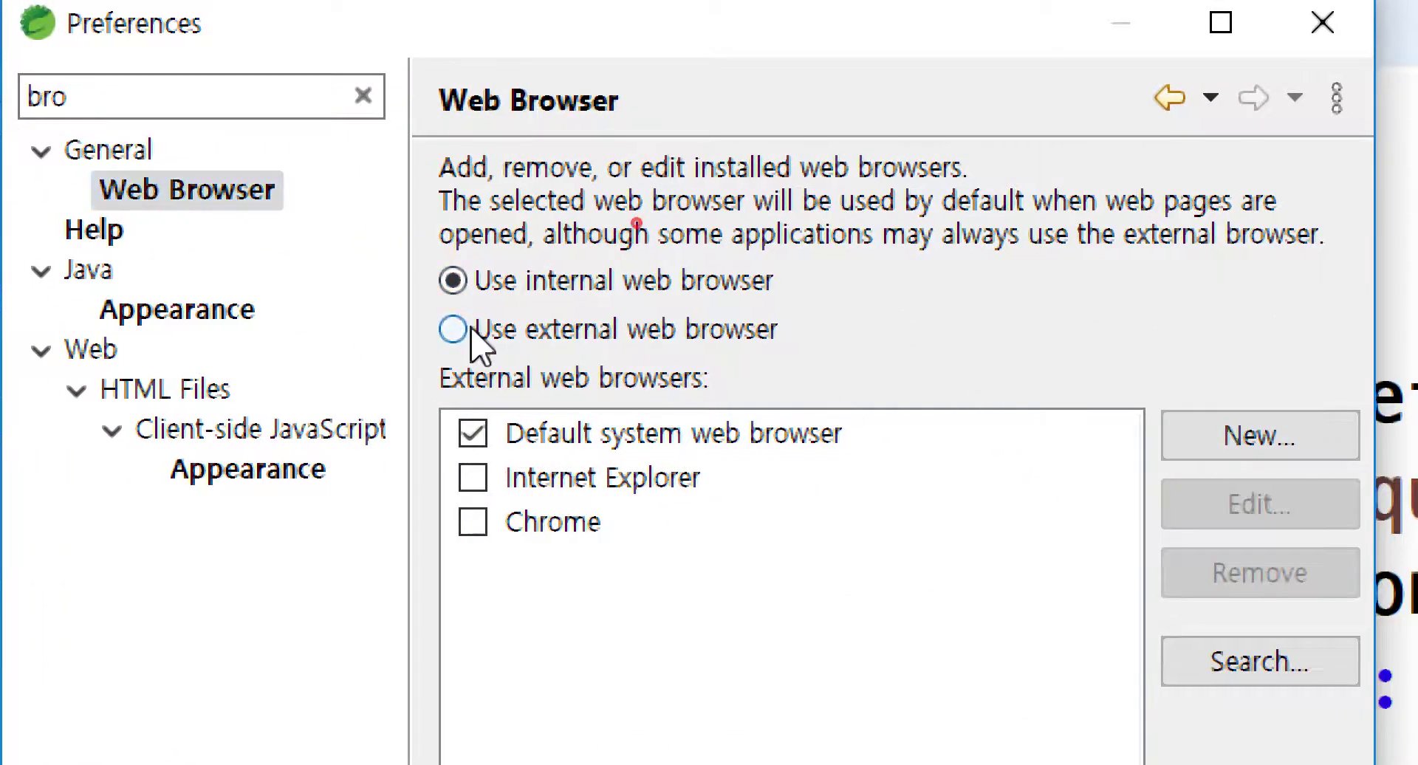
left_click(471, 330)
left_click(471, 526)
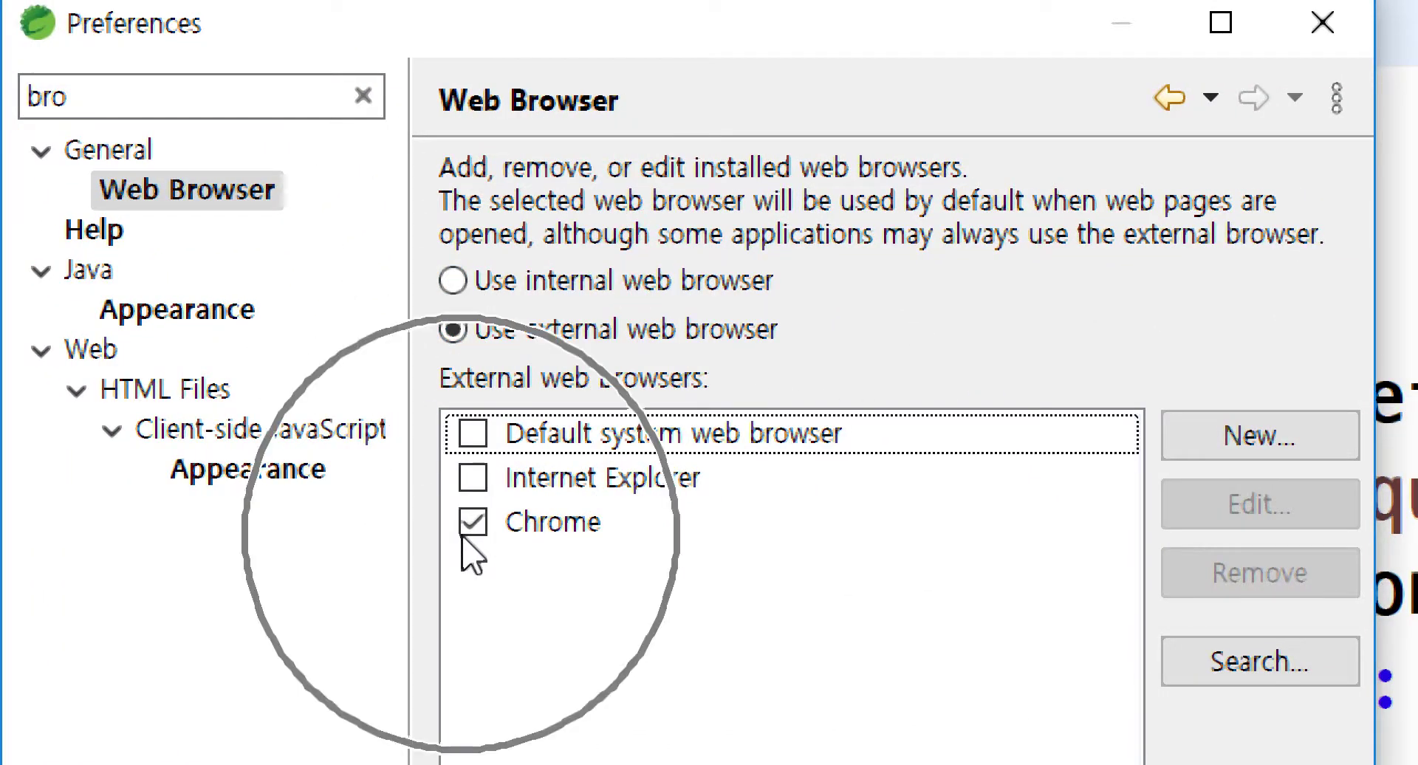
Re-filter by 'brosw', confirm external browser Chrome on Web Browser, and Apply and Close
double_click(165, 83)
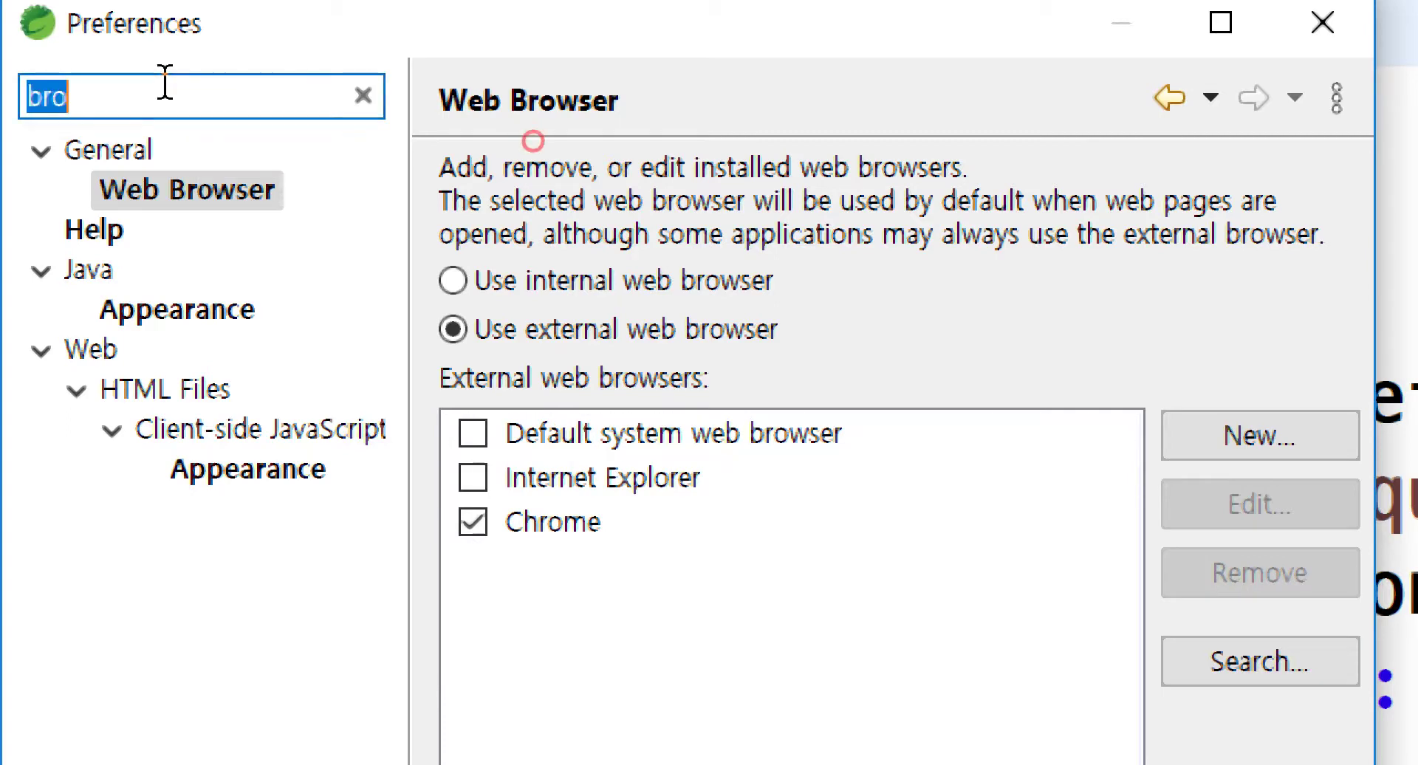
type("bros")
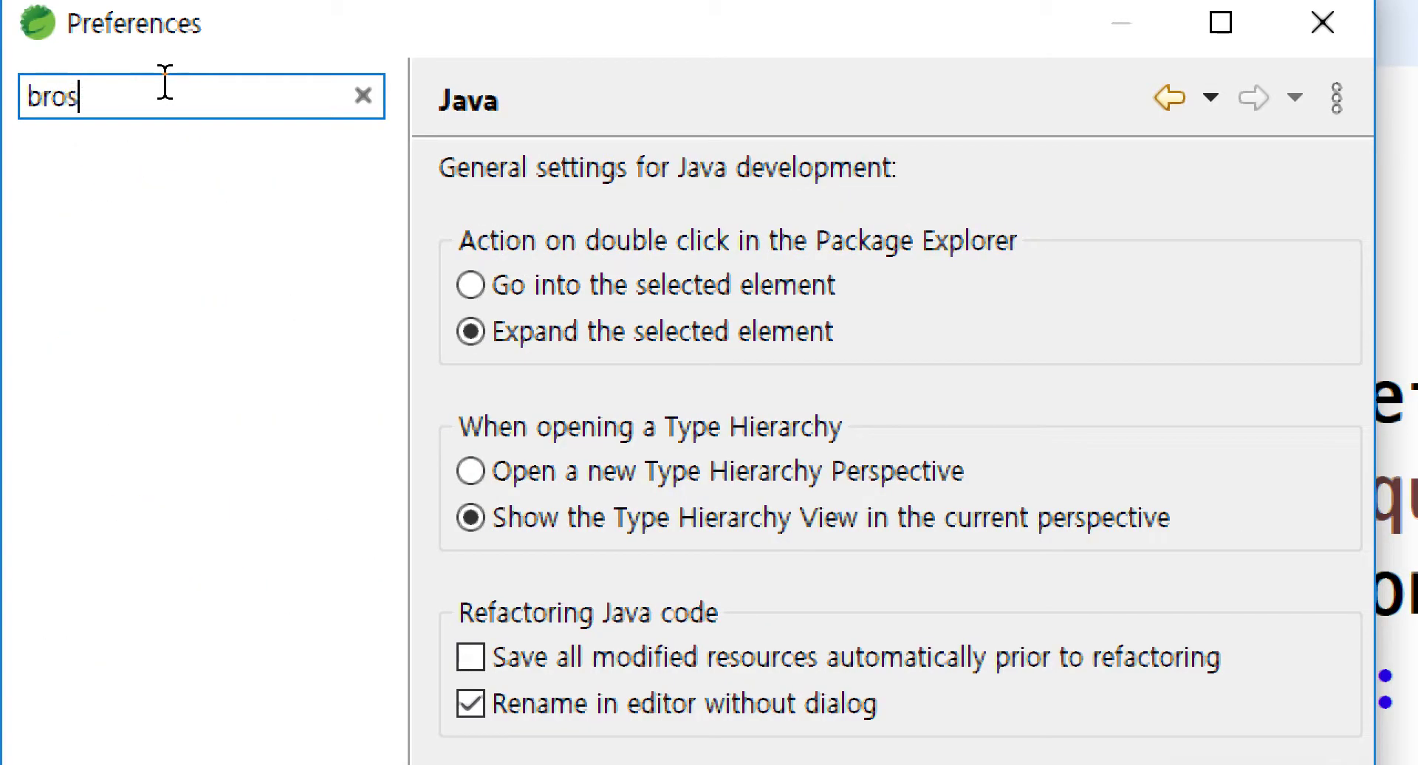
key("BackSpace")
type("w")
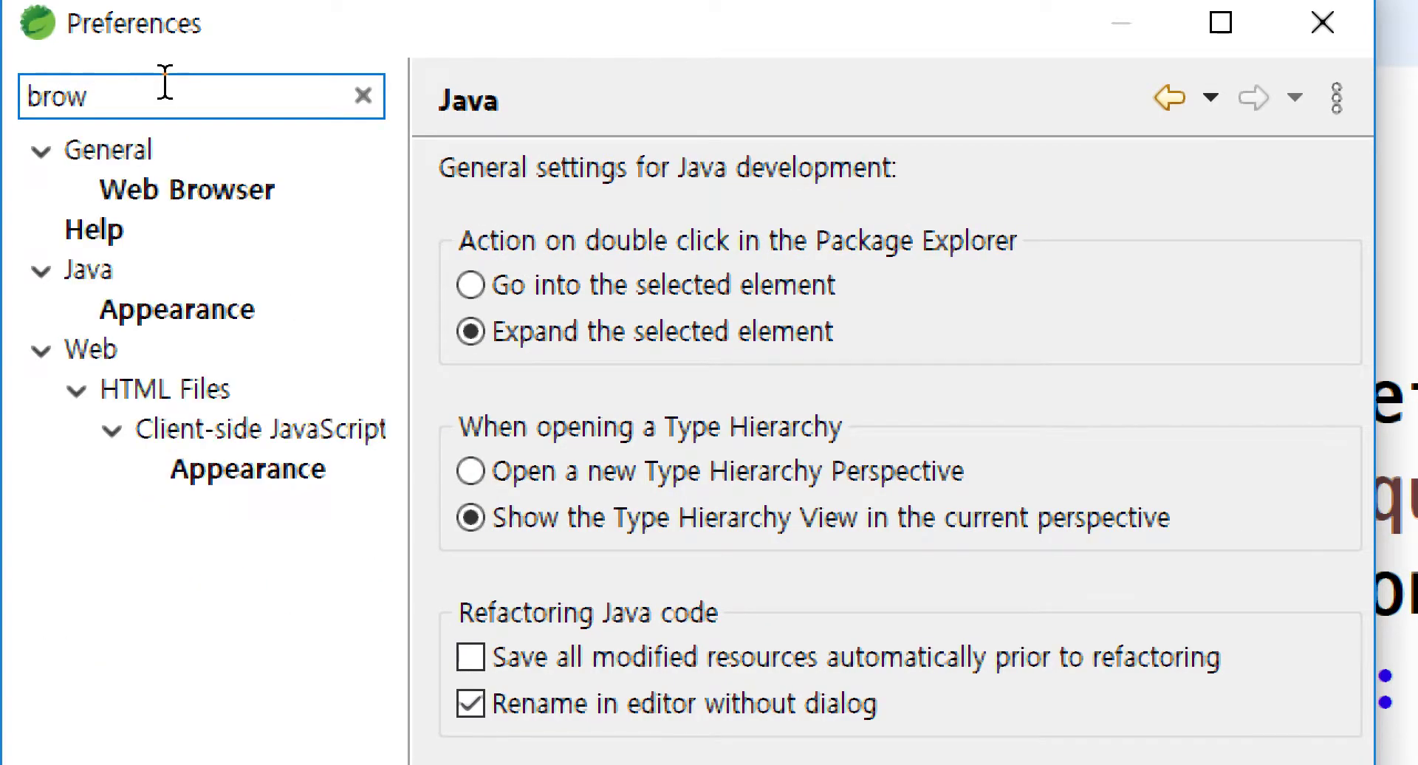
left_click(207, 195)
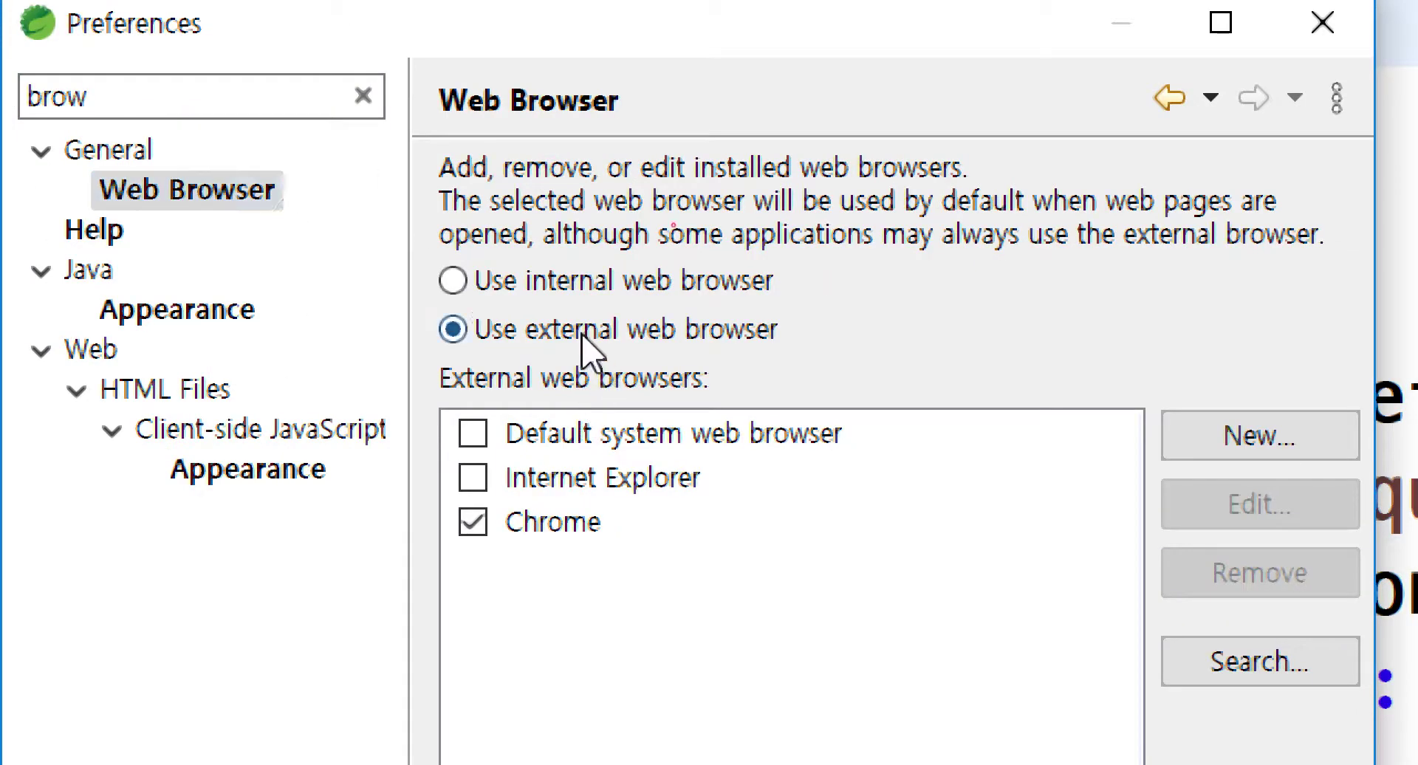
left_click(452, 331)
left_click(529, 539)
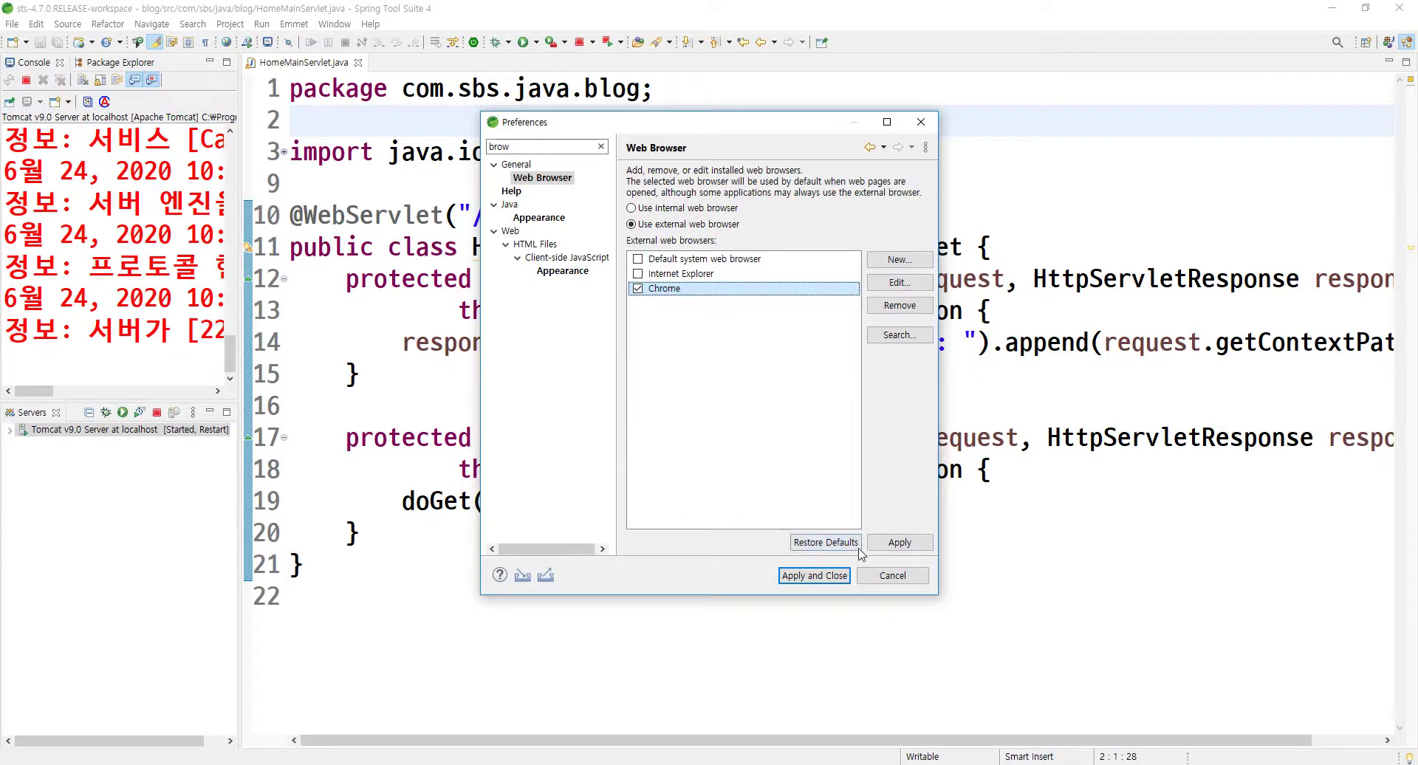
left_click(814, 575)
Return to code line 15 and open Window > Web Browser to confirm Chrome is checked
left_click(536, 371)
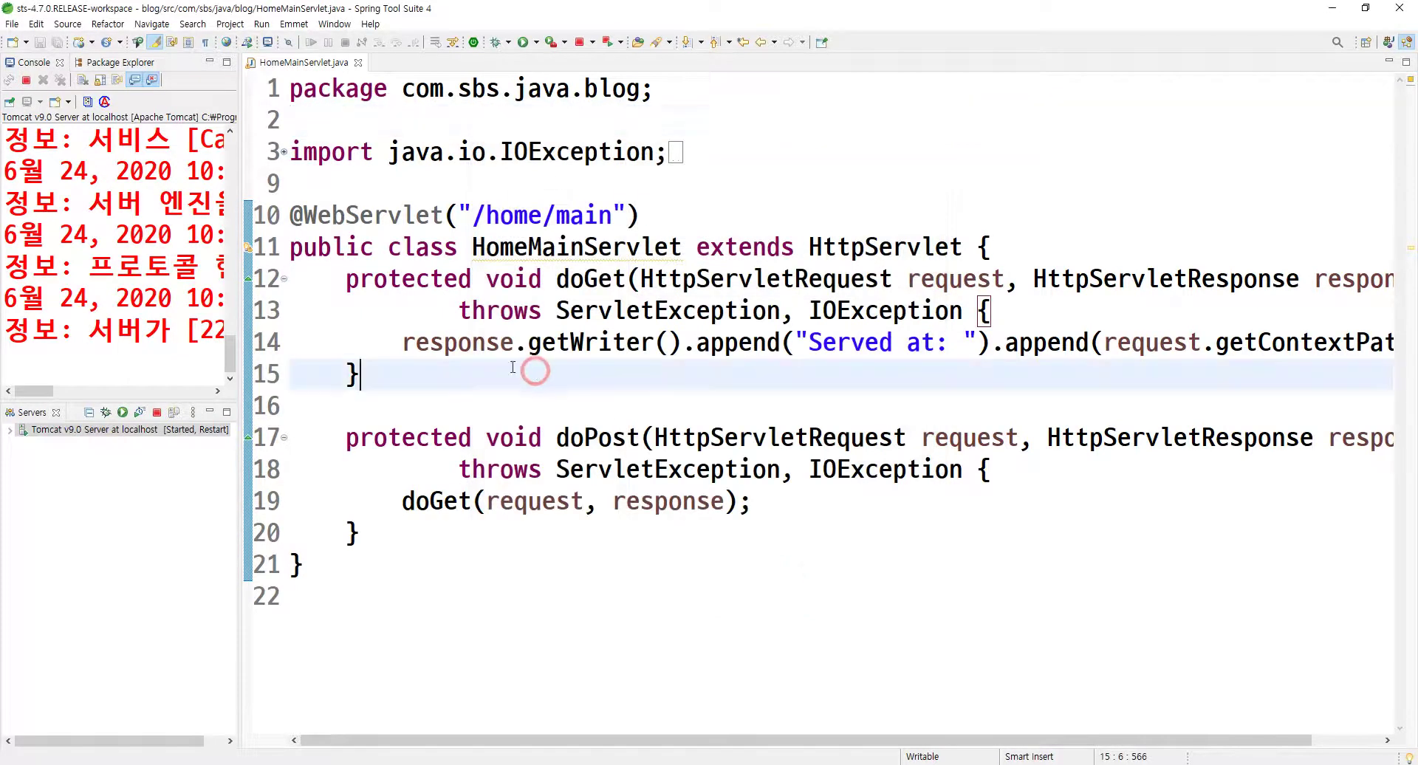
left_click(336, 25)
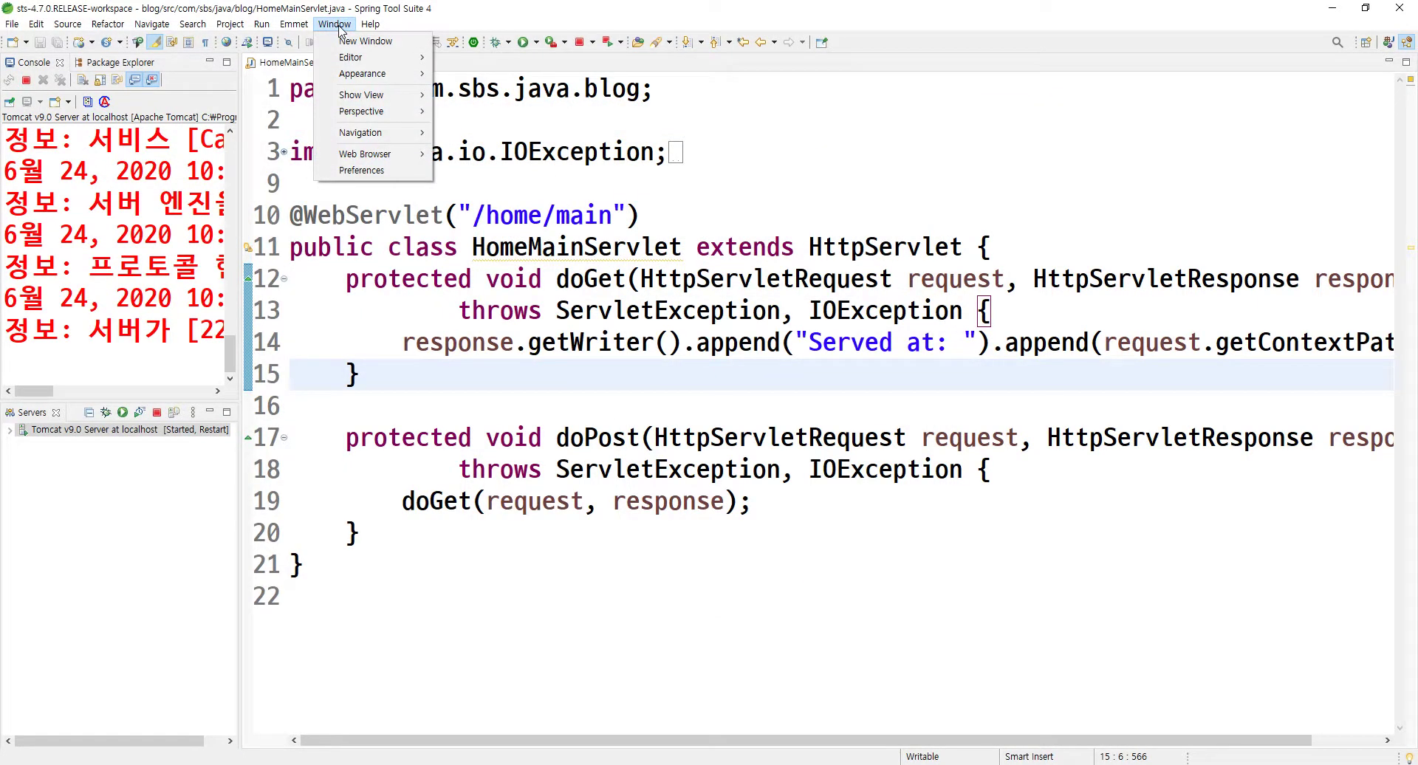
left_click(339, 28)
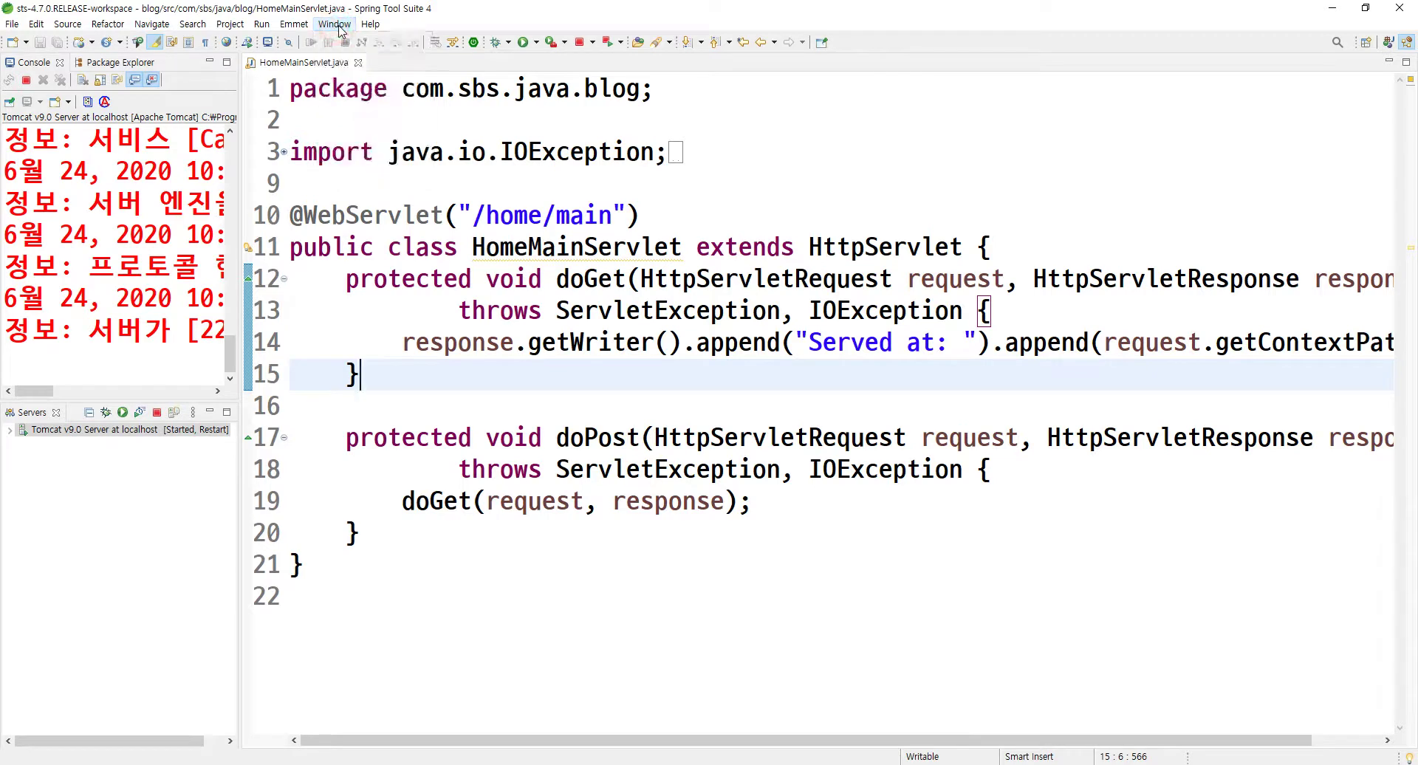
left_click(338, 24)
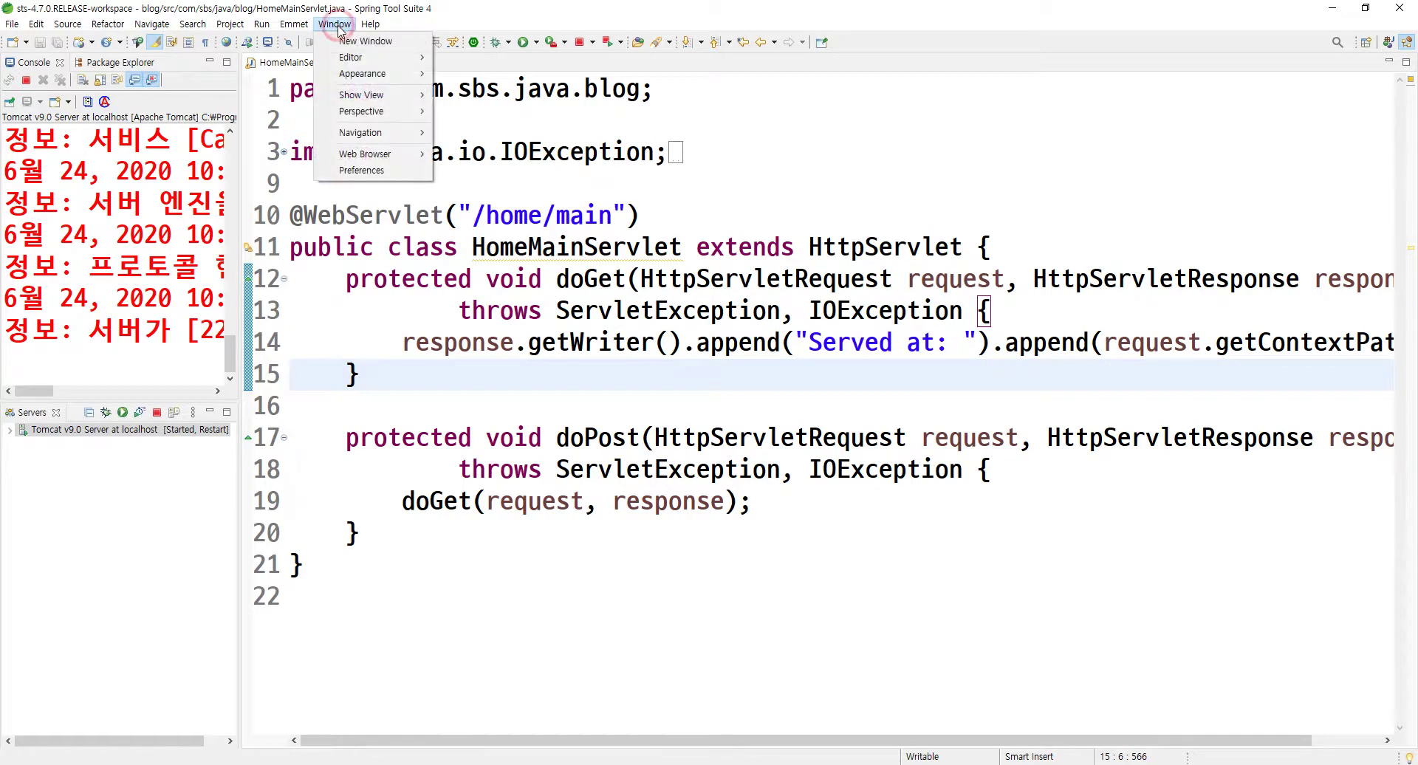
left_click(367, 155)
left_click(357, 152)
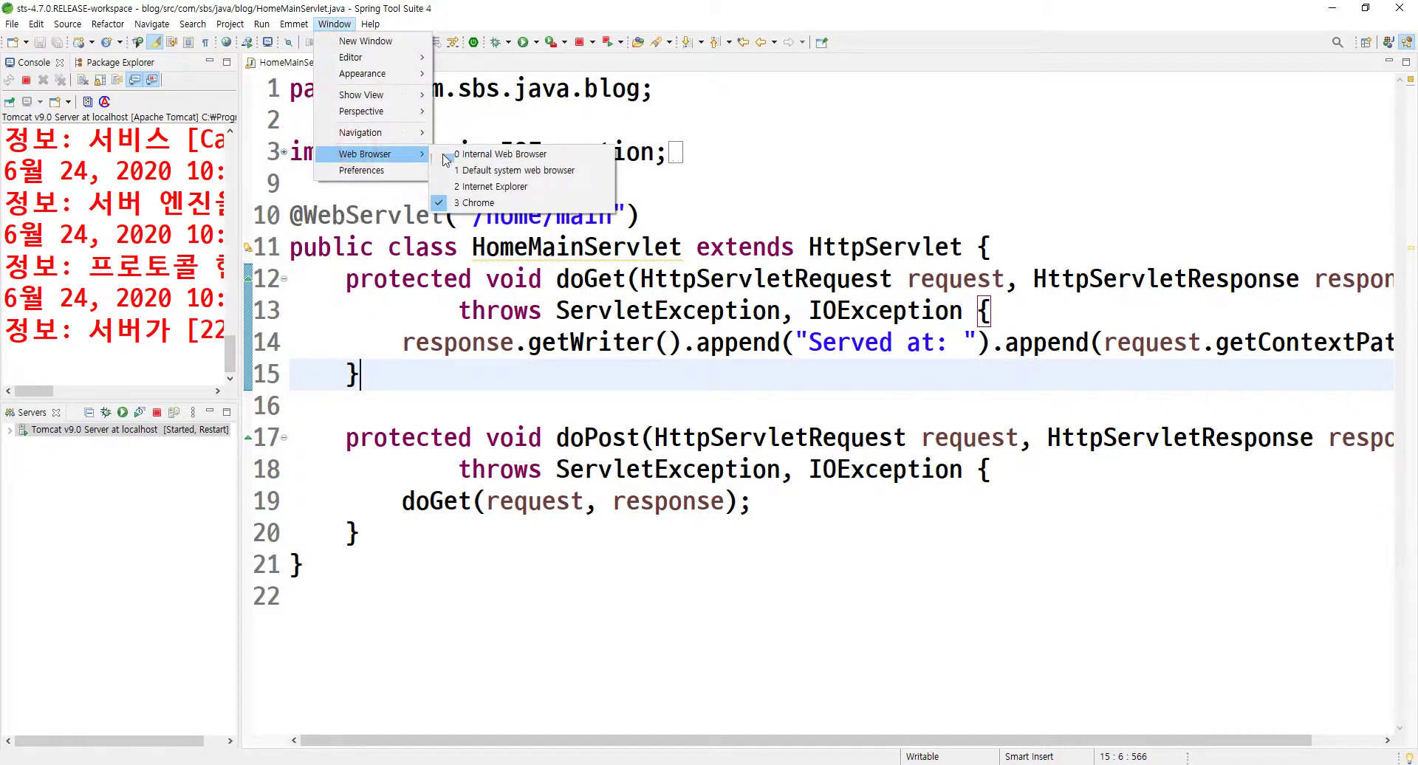